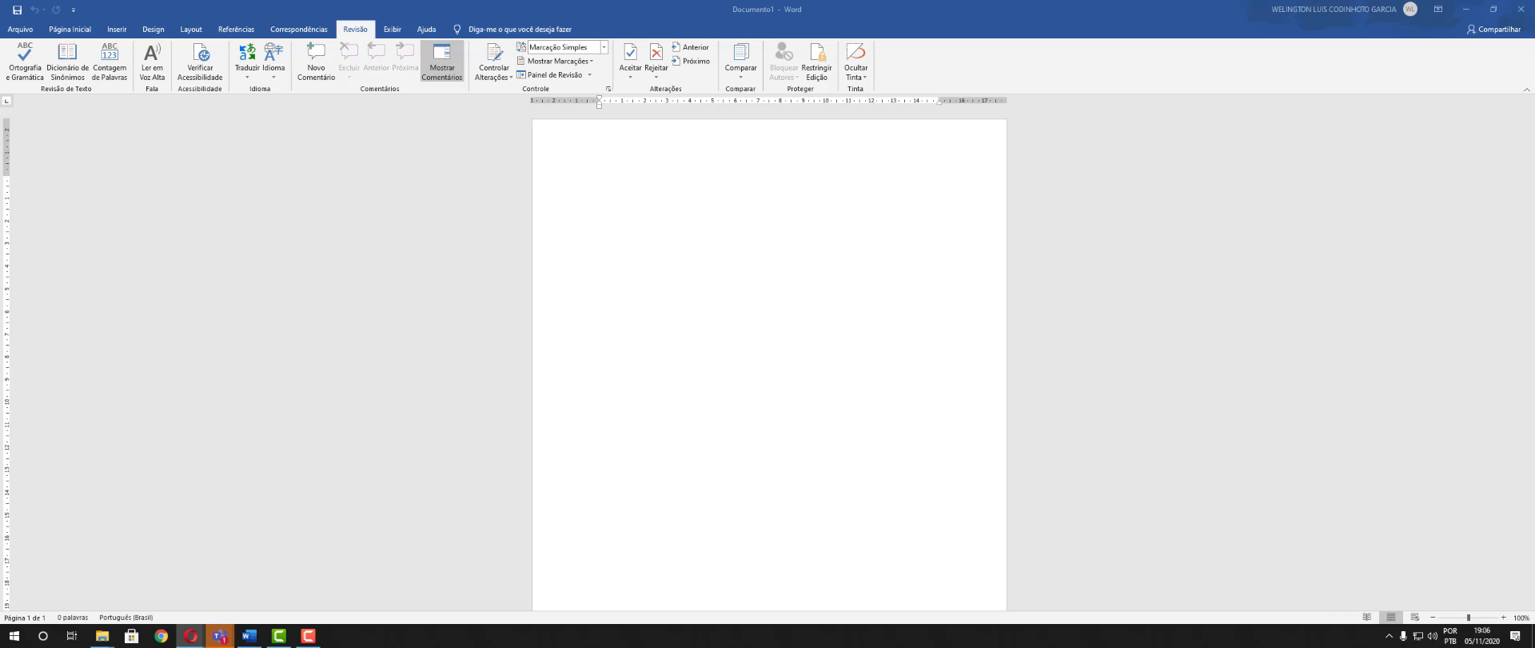
Paste the copied Wikipédia paragraph into the blank document
left_click(706, 228)
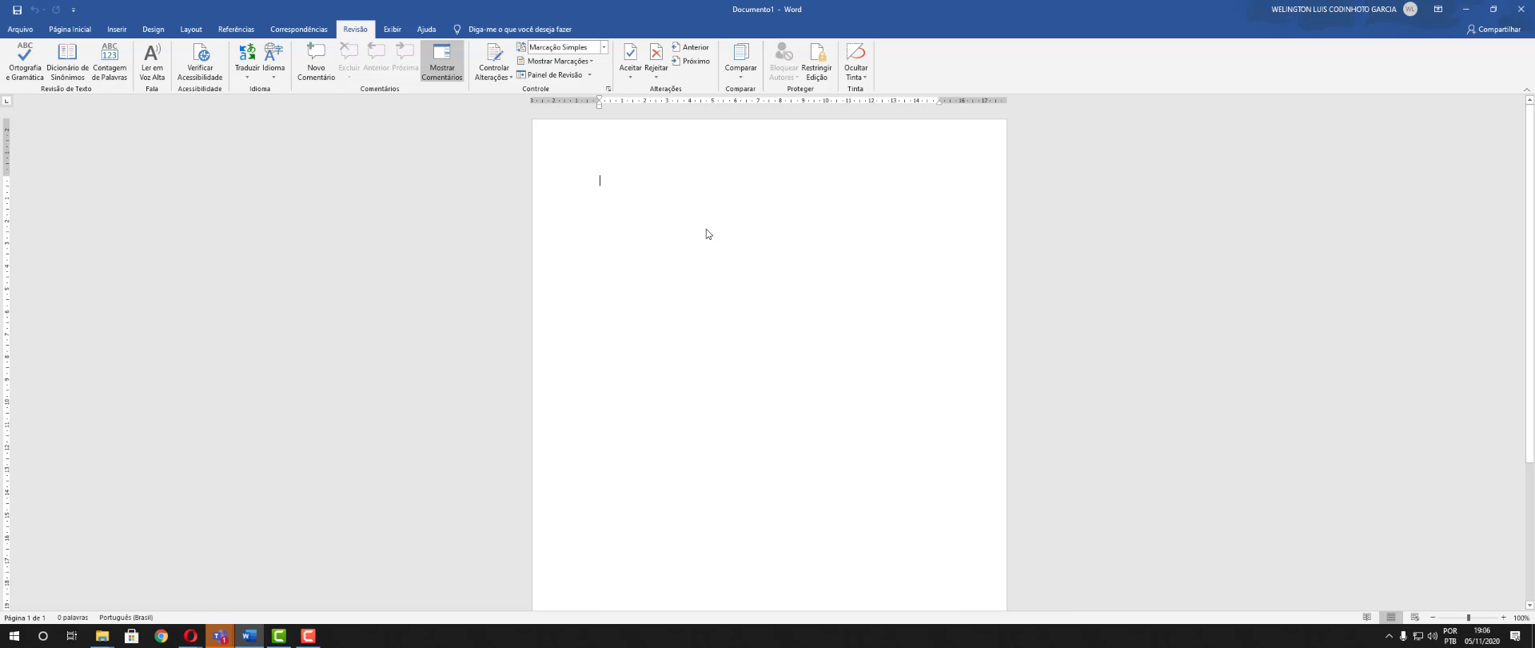
key("ctrl+v")
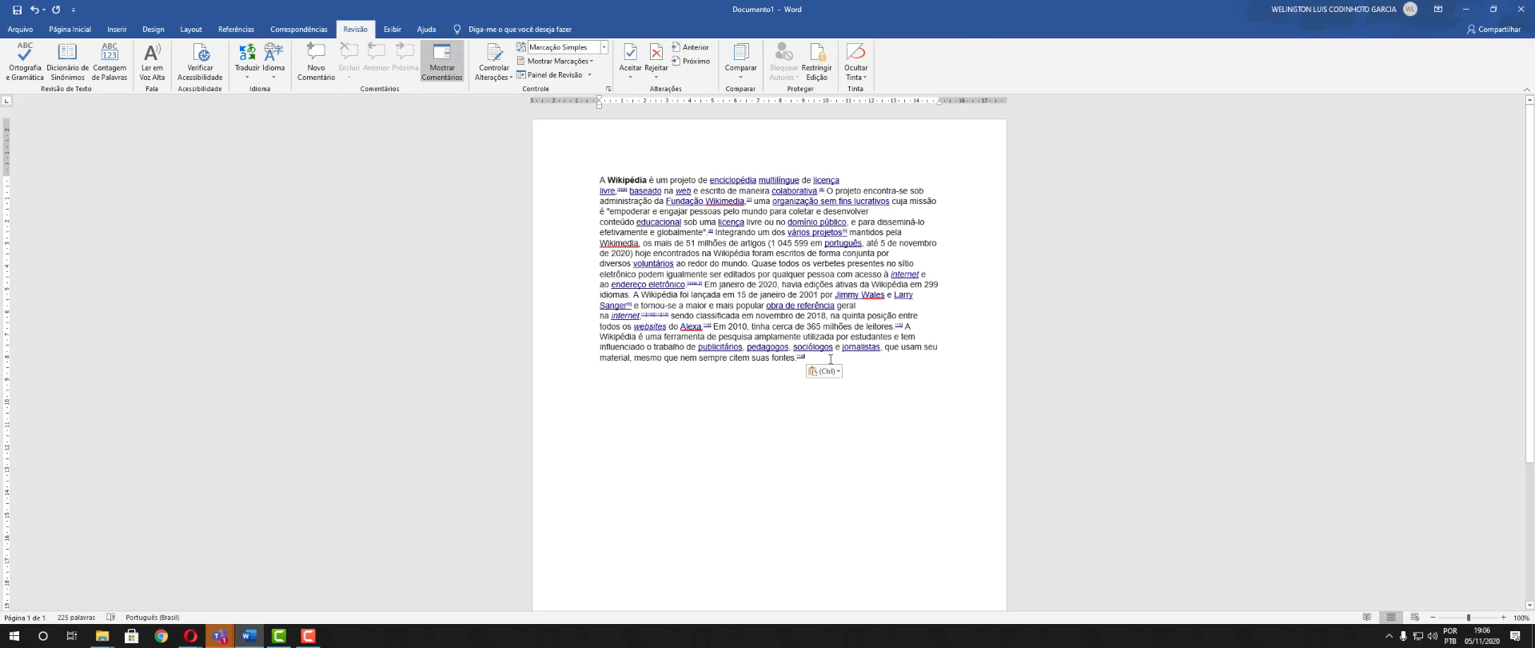
left_click_drag(830, 358, 560, 168)
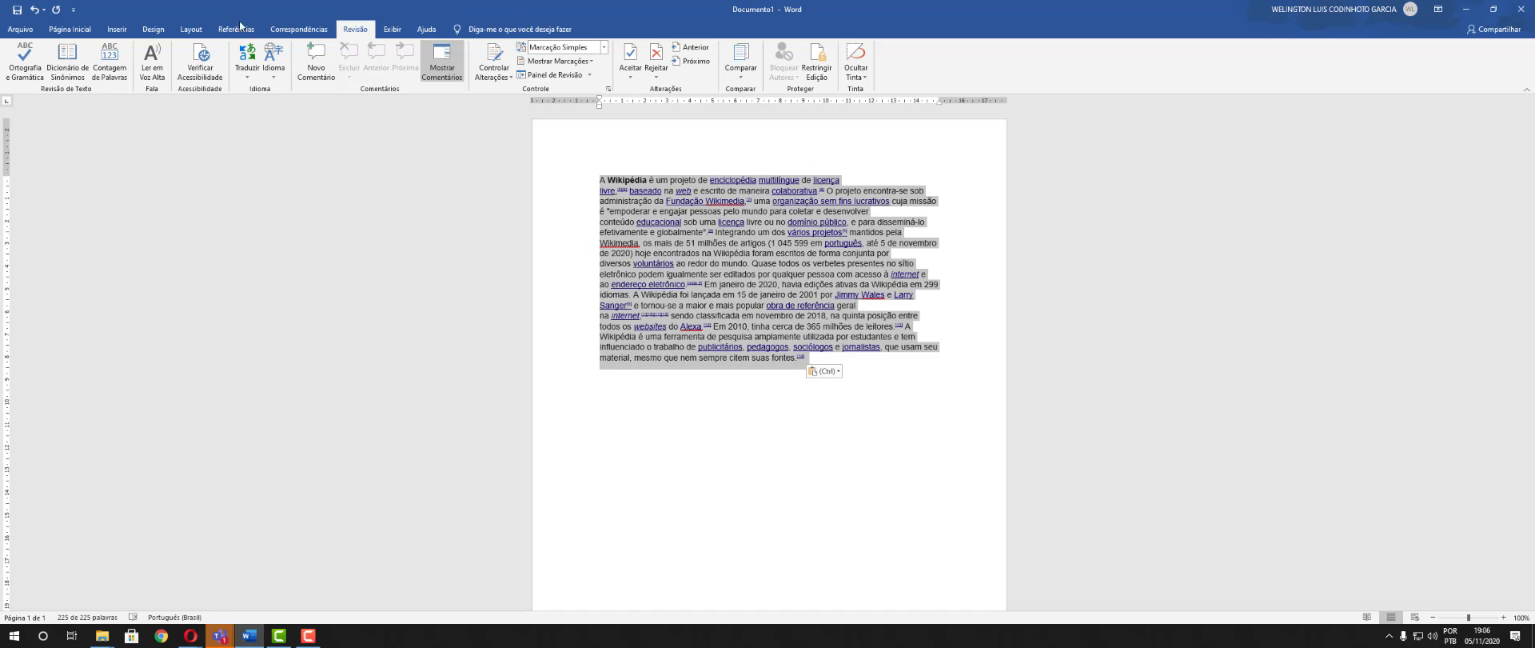
Add the comment "ahsgdhagdgas" to the opening words "A Wikipédia é um projeto de enciclopédia multilíngue de licença livre"
left_click(1504, 617)
left_click(1503, 616)
left_click(1504, 616)
left_click(1504, 617)
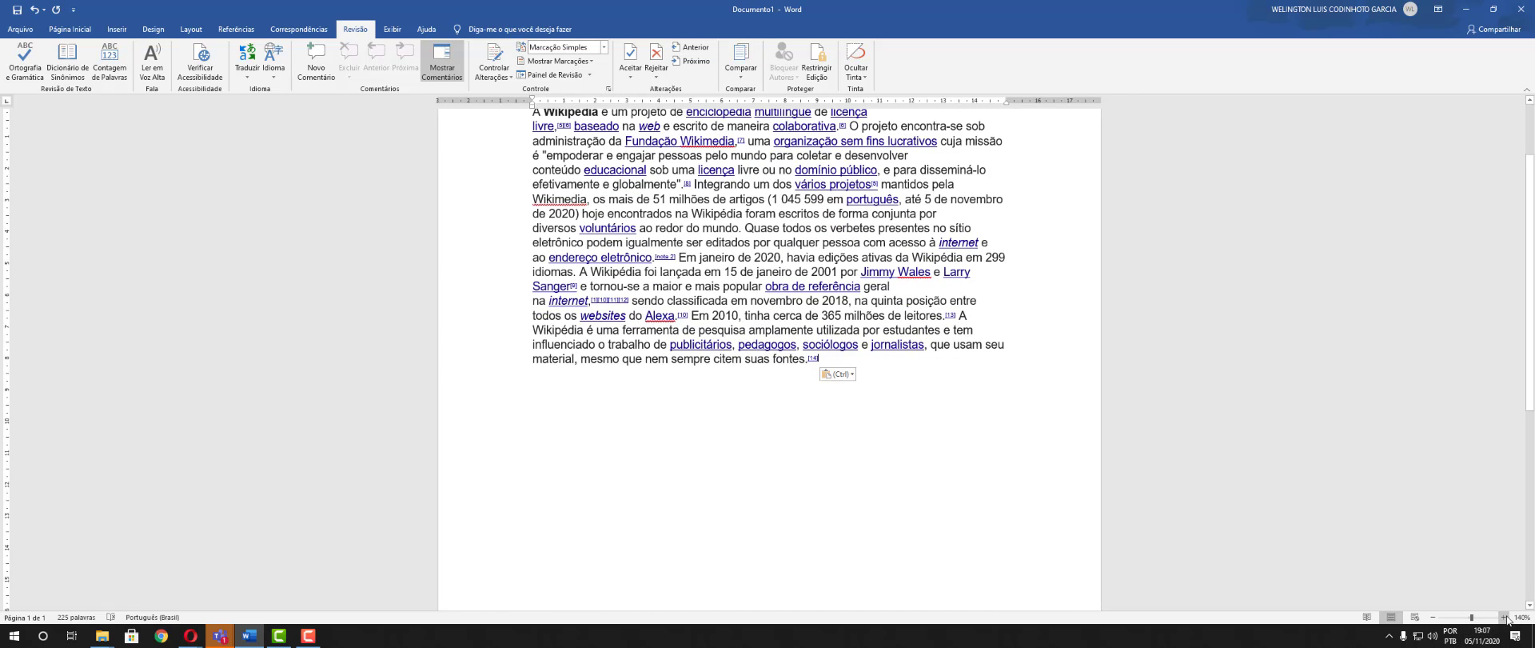
left_click(1504, 616)
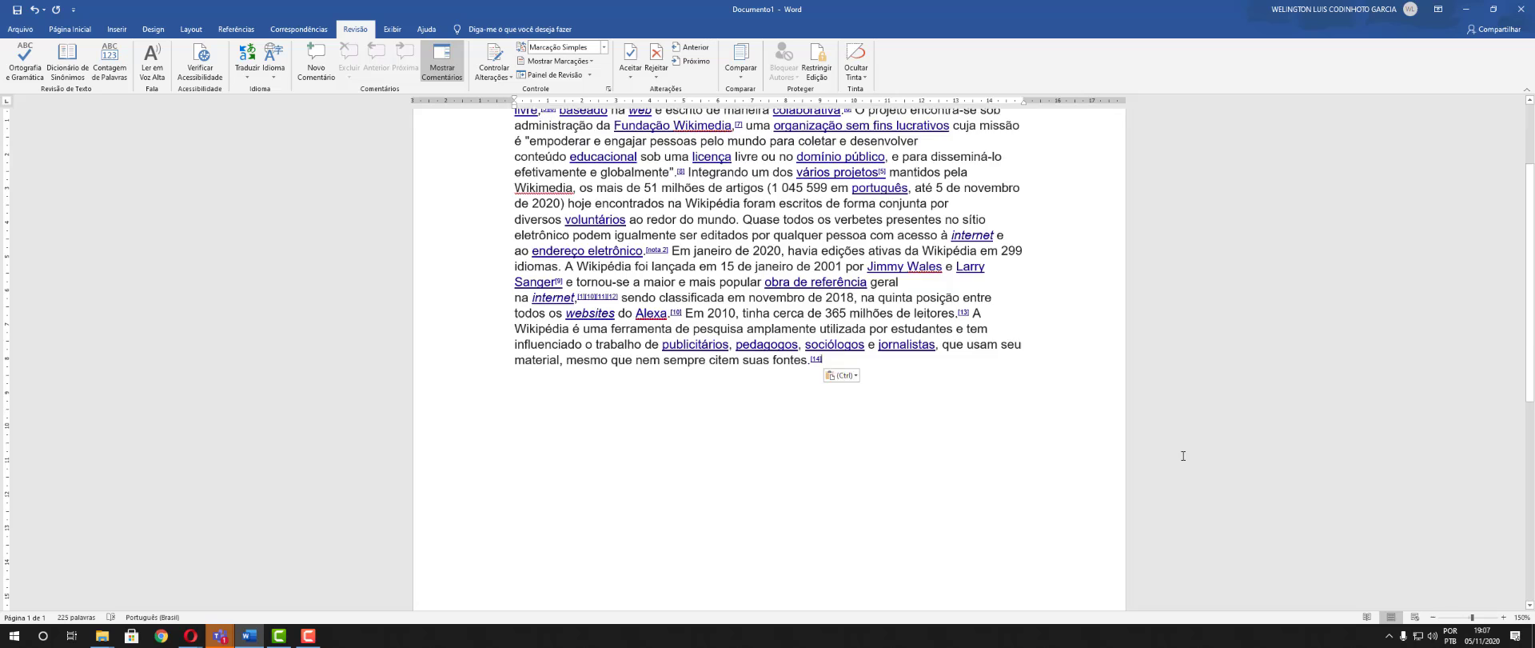
left_click(1503, 617)
left_click(1504, 617)
left_click(1503, 616)
left_click(1503, 616)
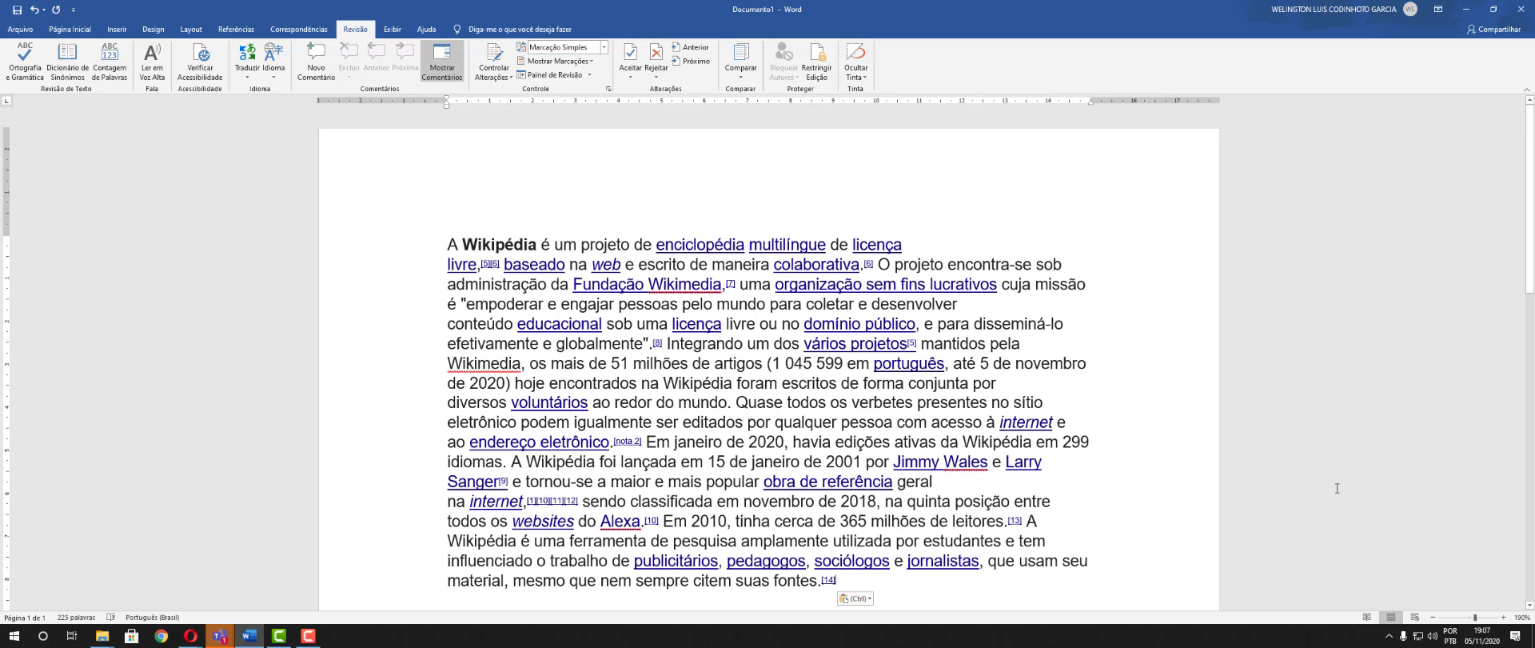
scroll(1337, 488, "down", 1)
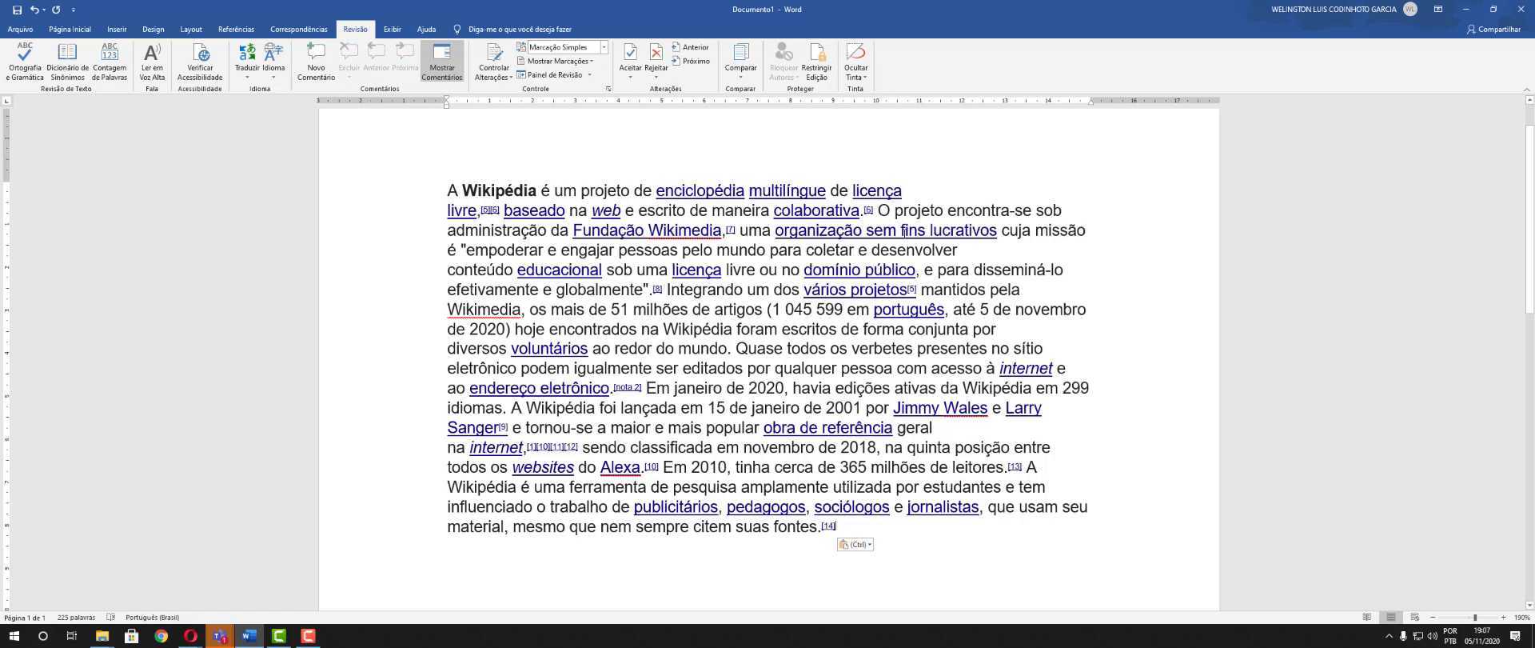
left_click_drag(924, 188, 449, 184)
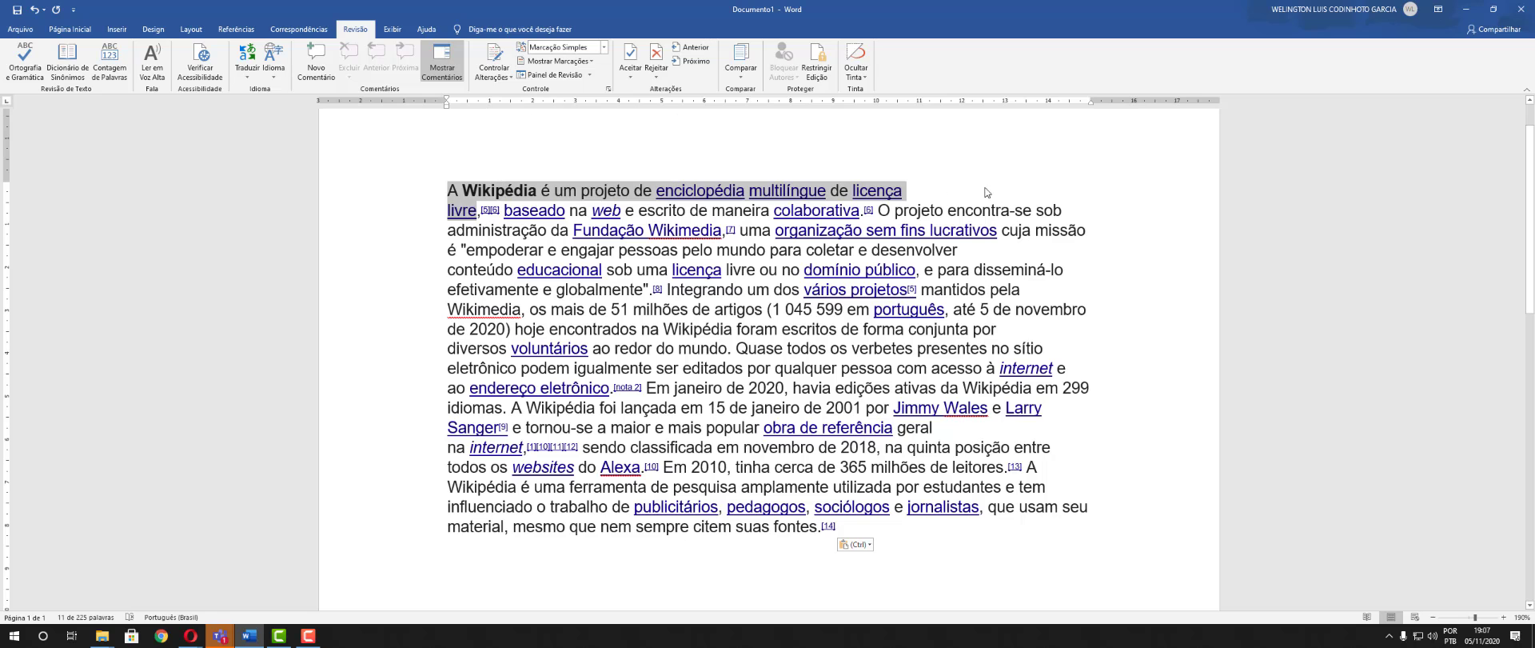
left_click_drag(988, 191, 399, 184)
left_click(315, 60)
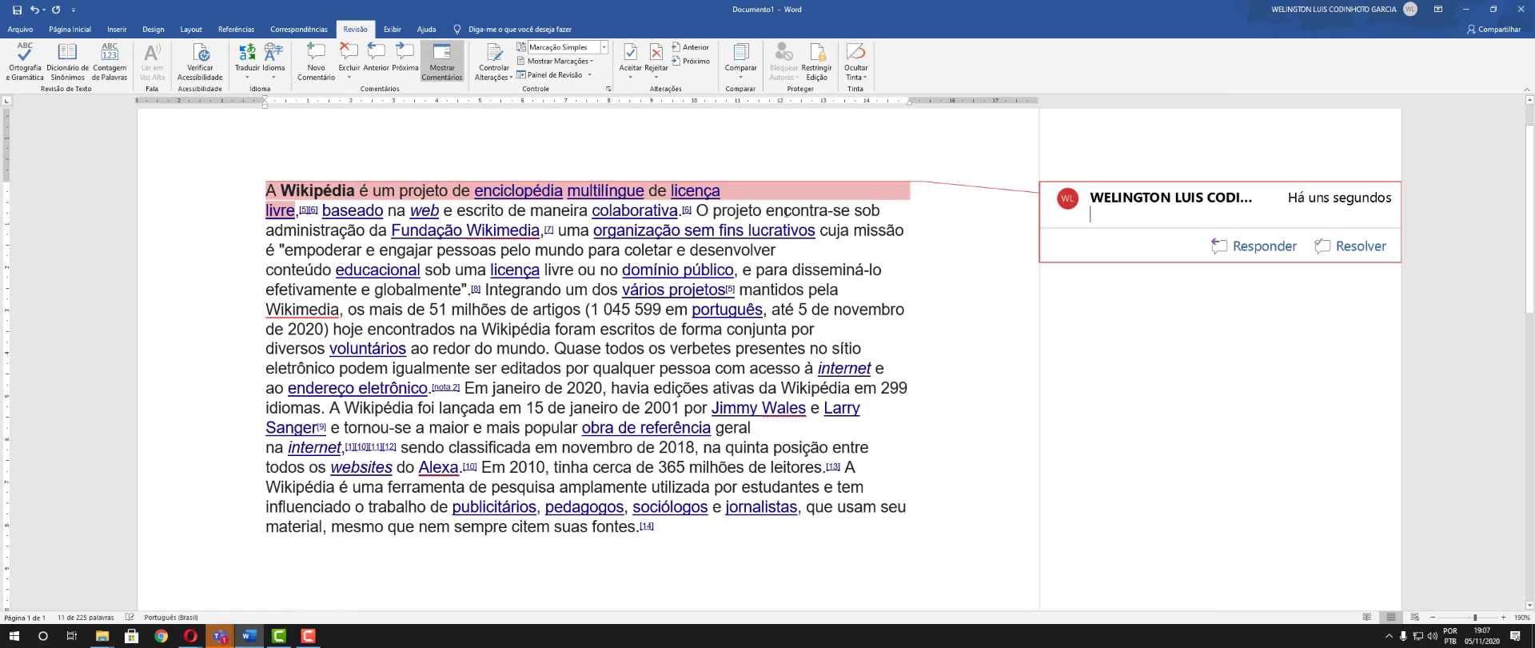
type("ahsgdhagdgas")
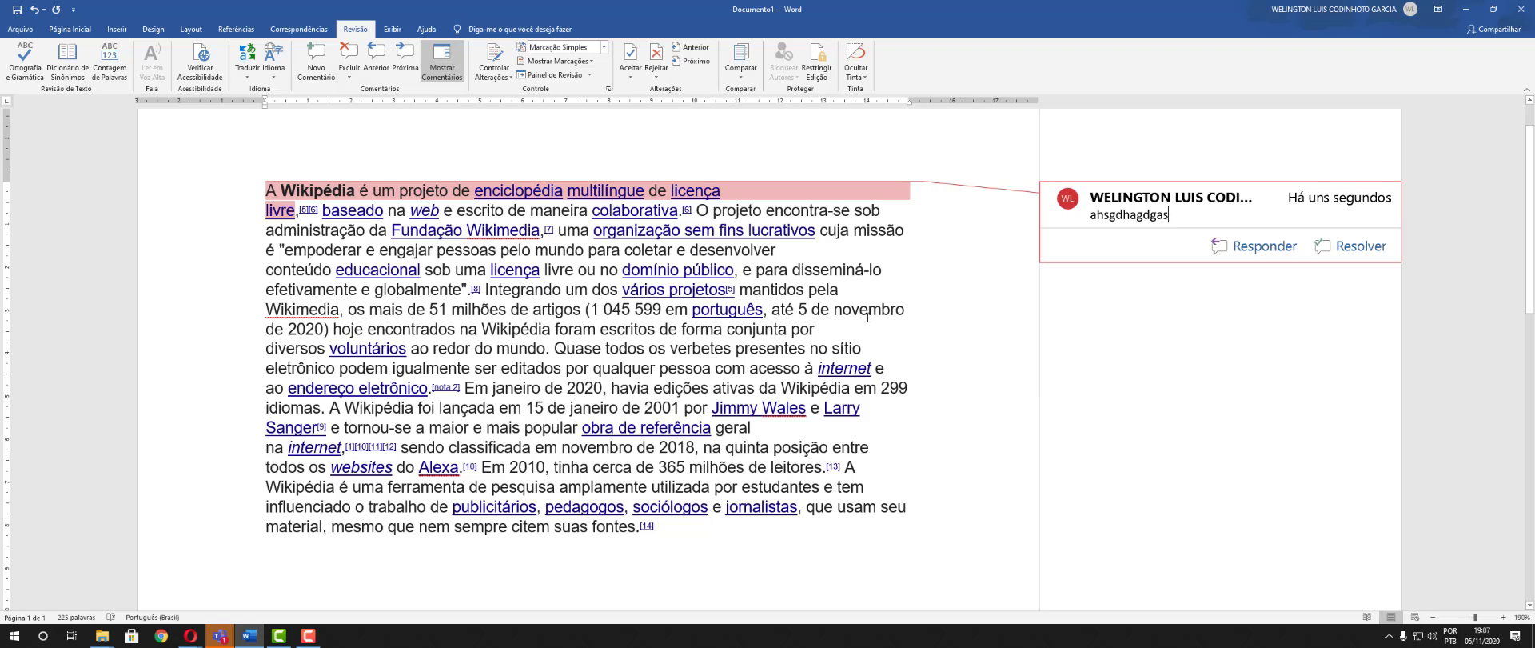
Reply to the comment on the opening words with "asjdhahsgdasg"
left_click(1296, 246)
type("asjdha")
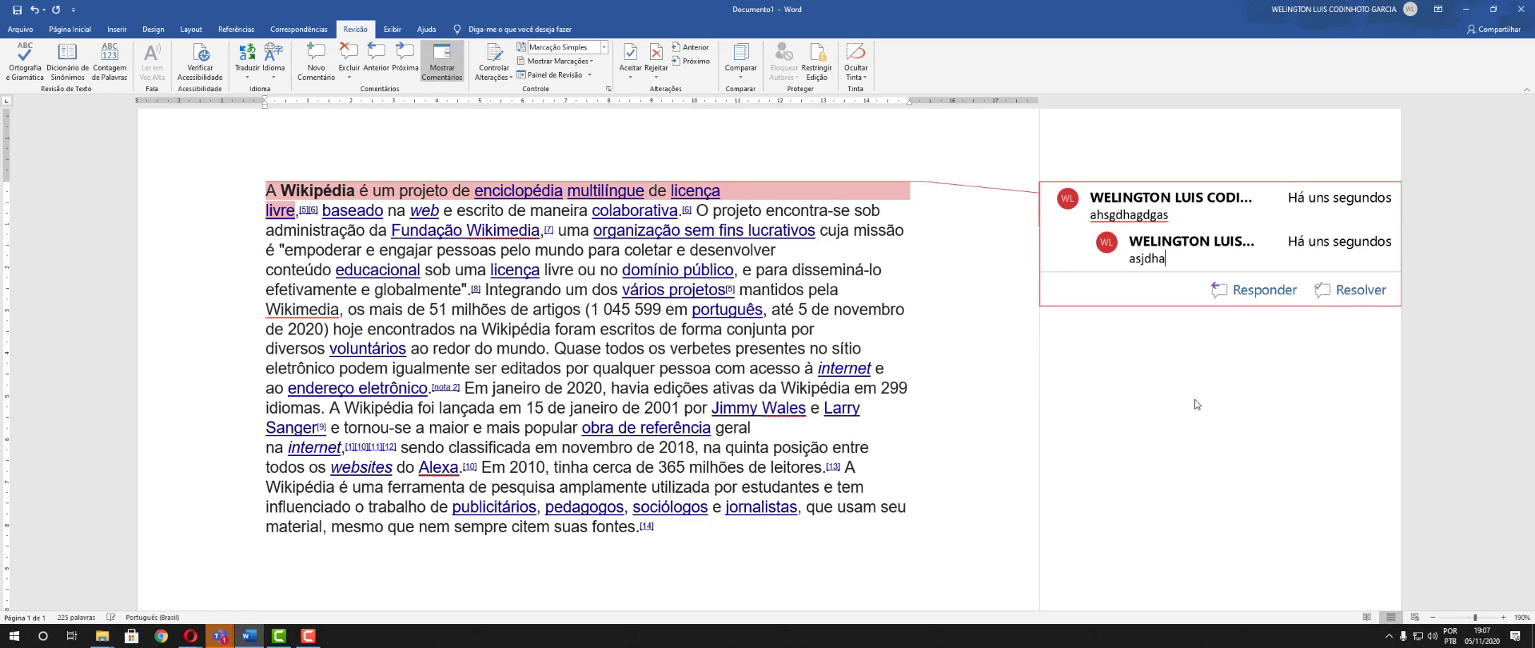
type("hsgdasg")
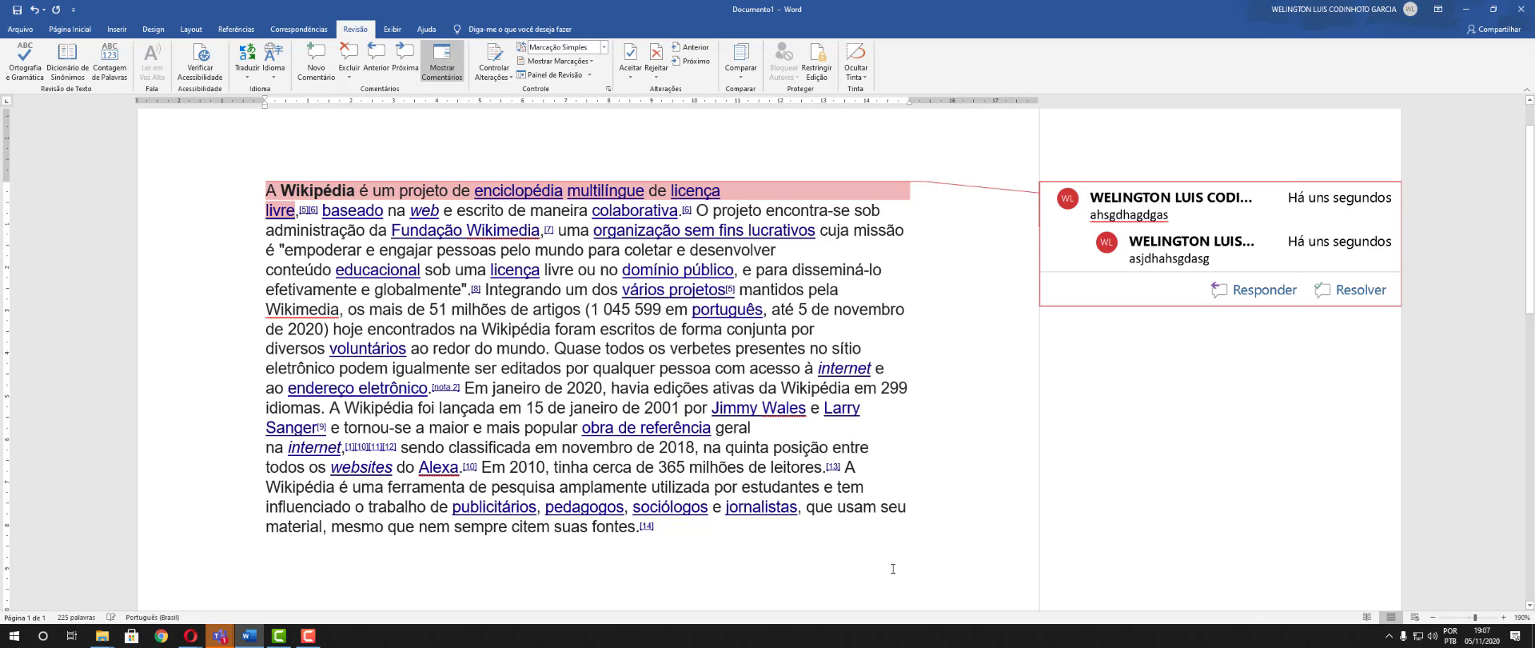
left_click(929, 472)
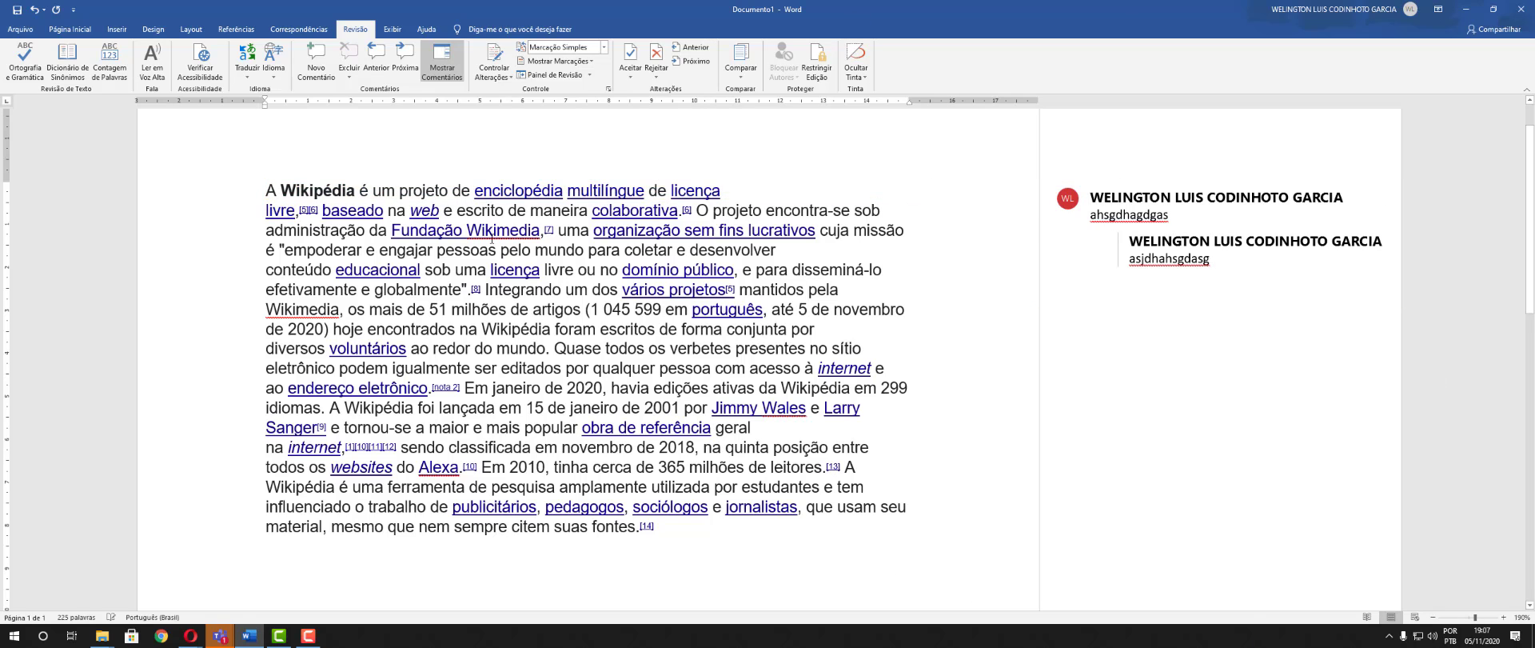
left_click(1181, 245)
left_click(562, 186)
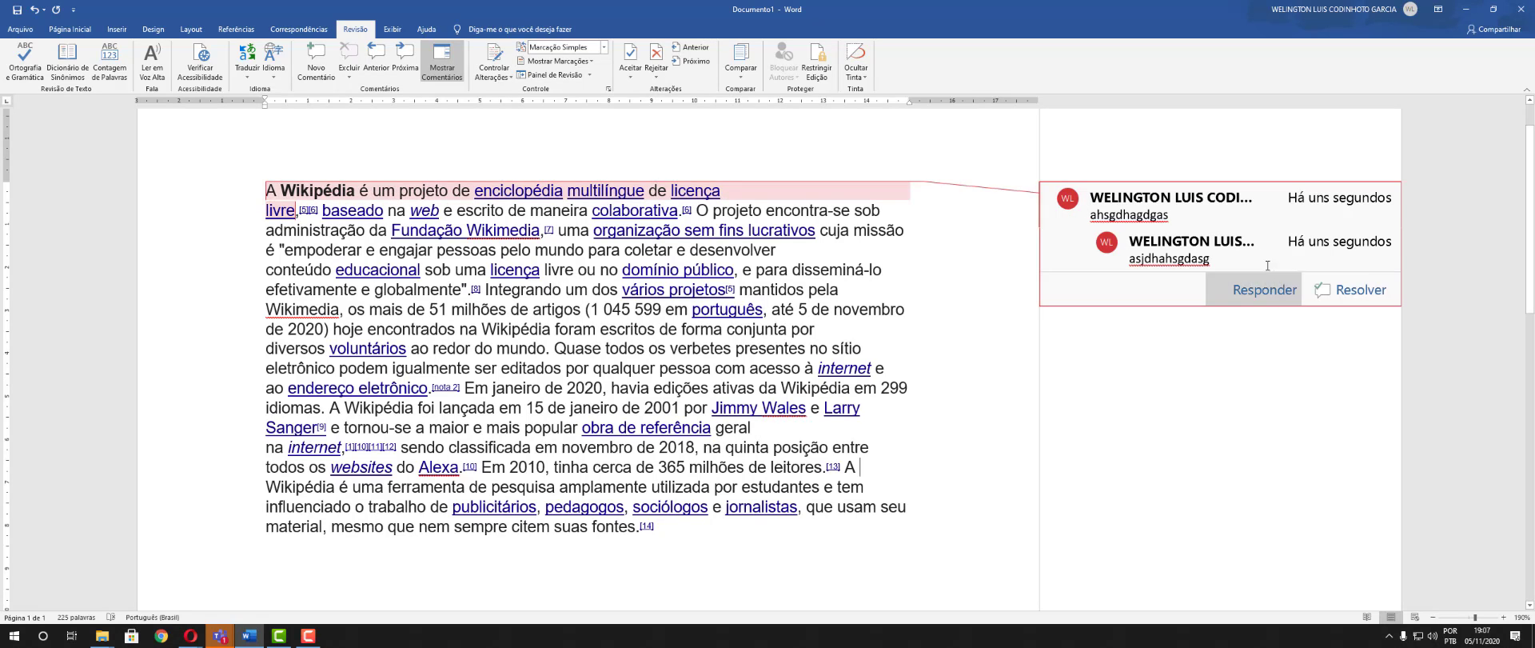
left_click(781, 322)
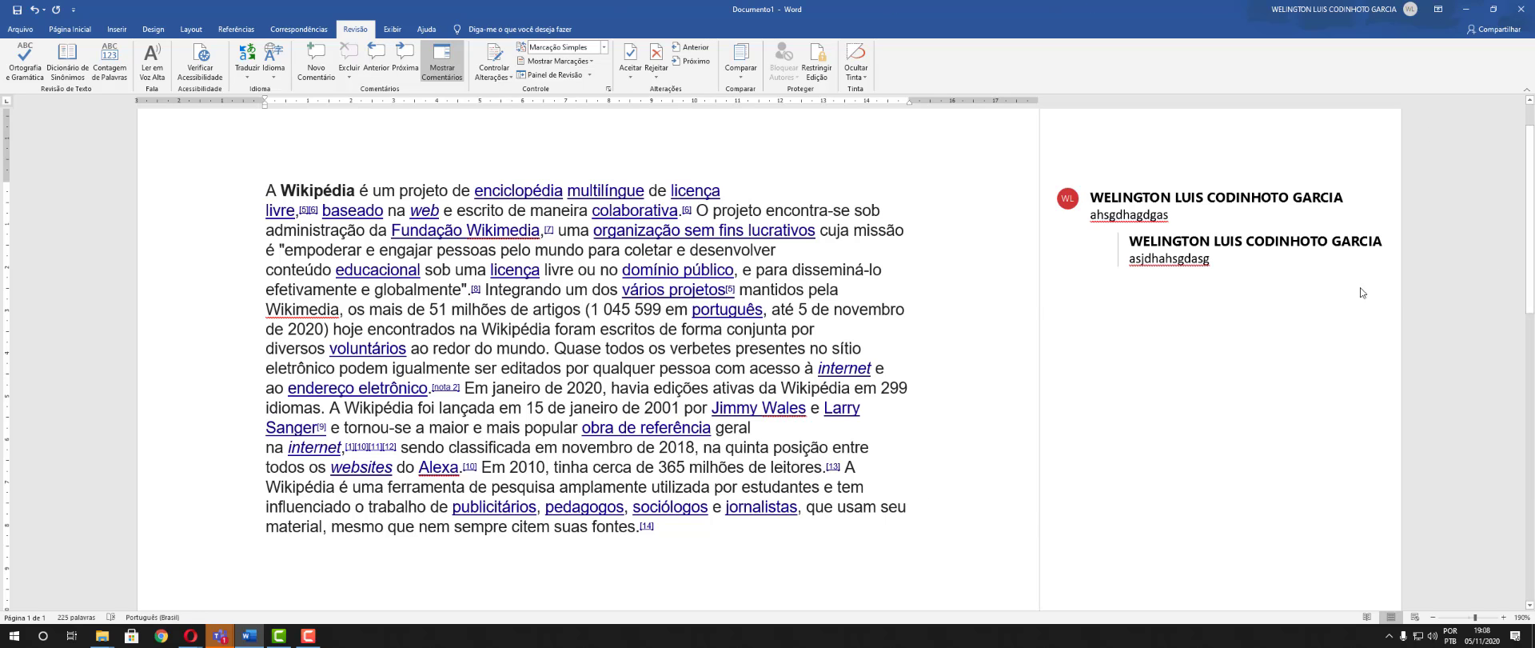
mouse_move(1141, 240)
scroll(1054, 320, "down", 8)
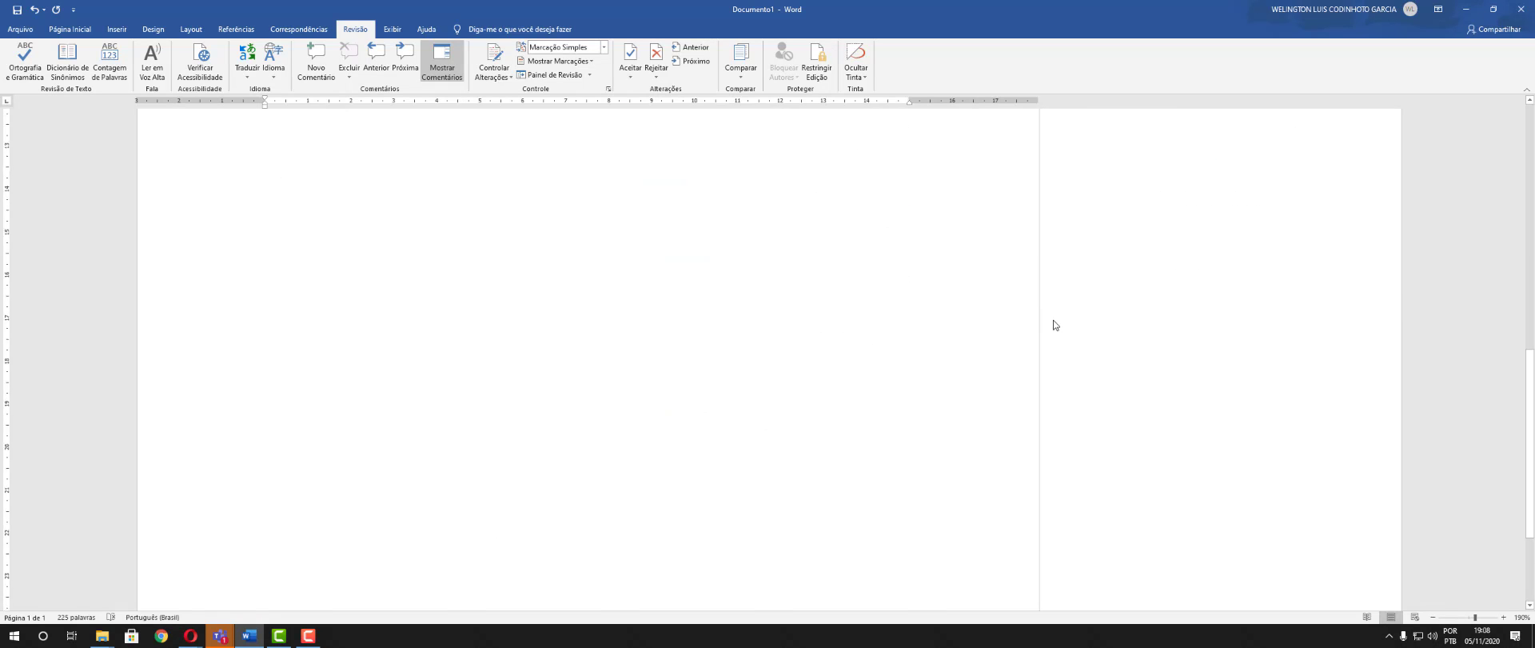
scroll(1054, 320, "up", 10)
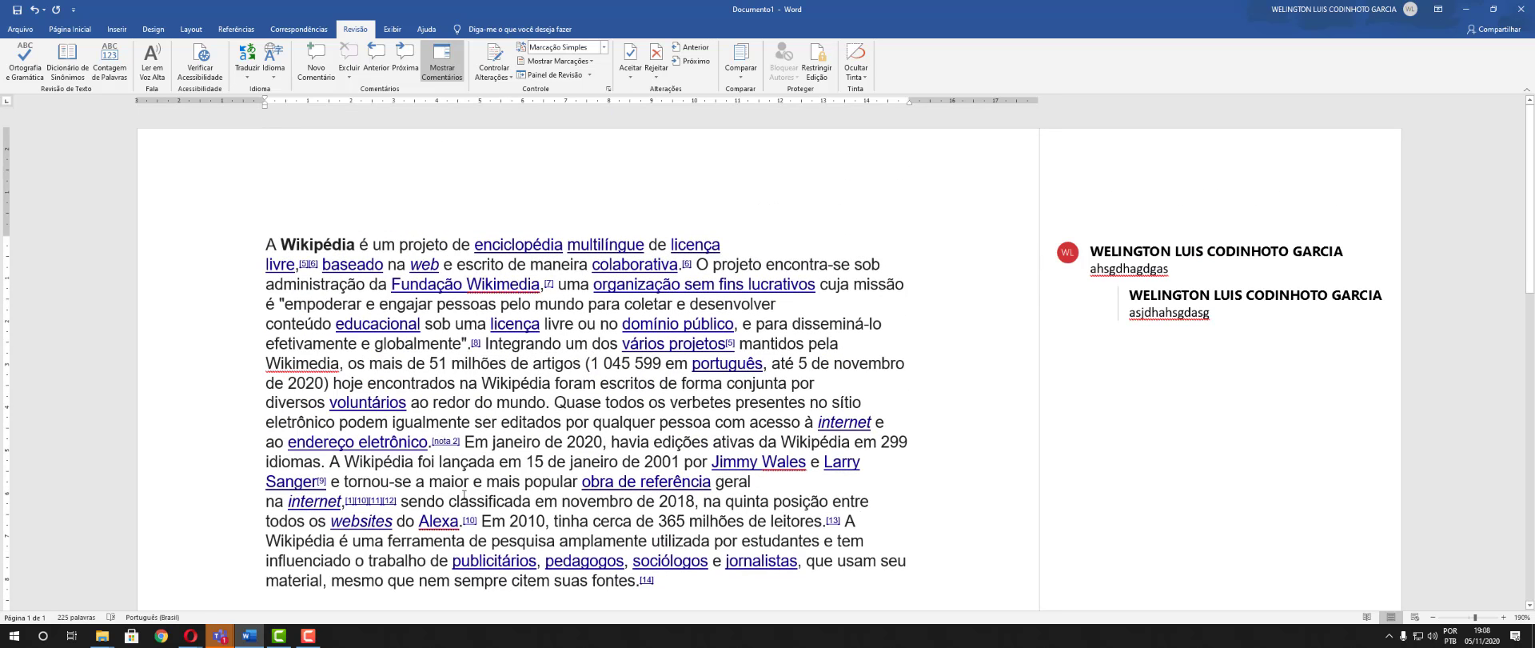
Collapse the comments to view the thread from its margin marker, and restore the full comment display
left_click(444, 68)
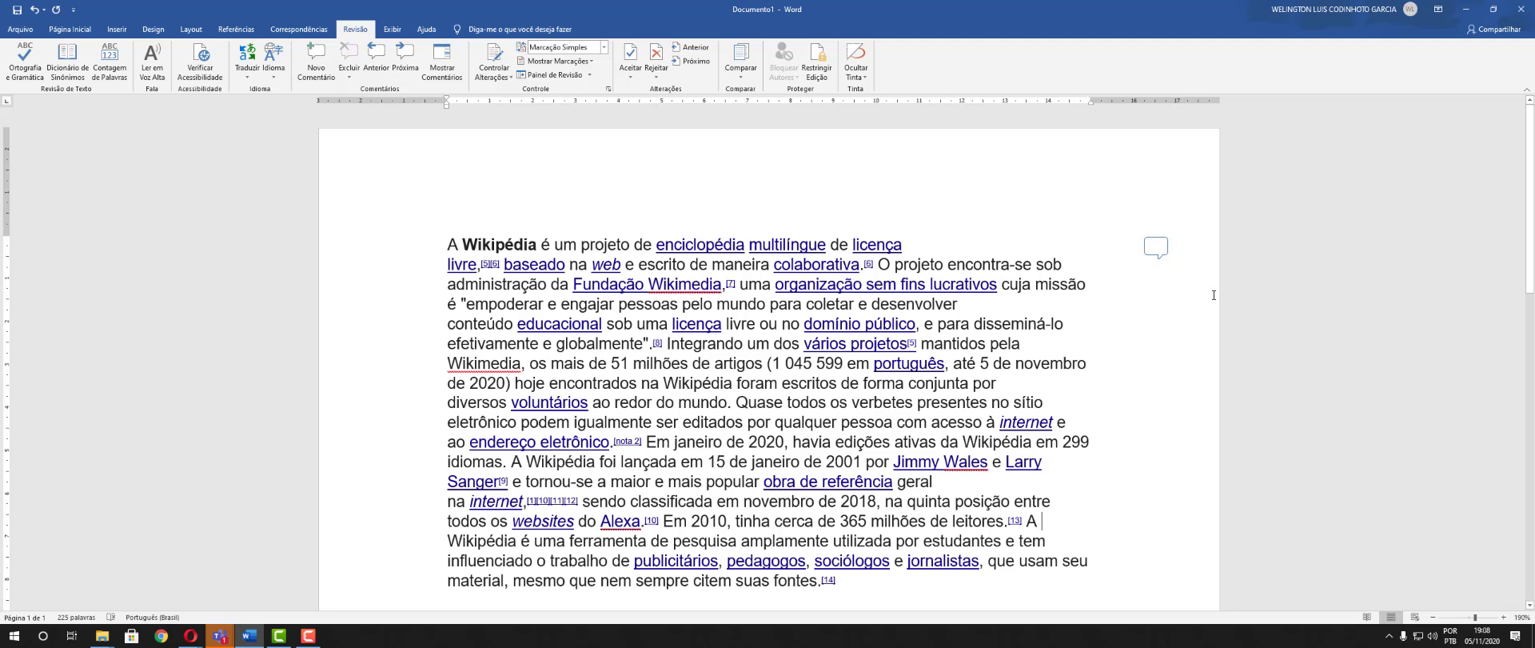
left_click(1156, 248)
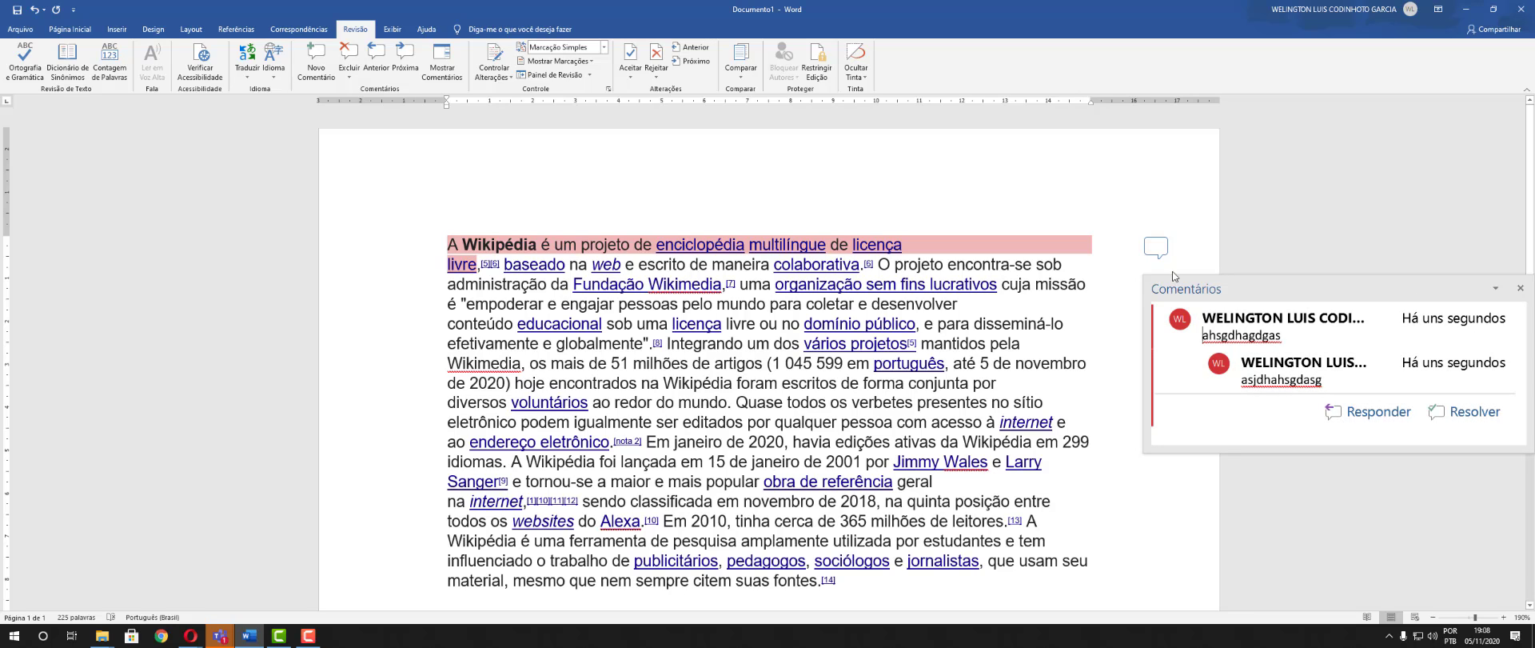
left_click_drag(1221, 283, 1175, 283)
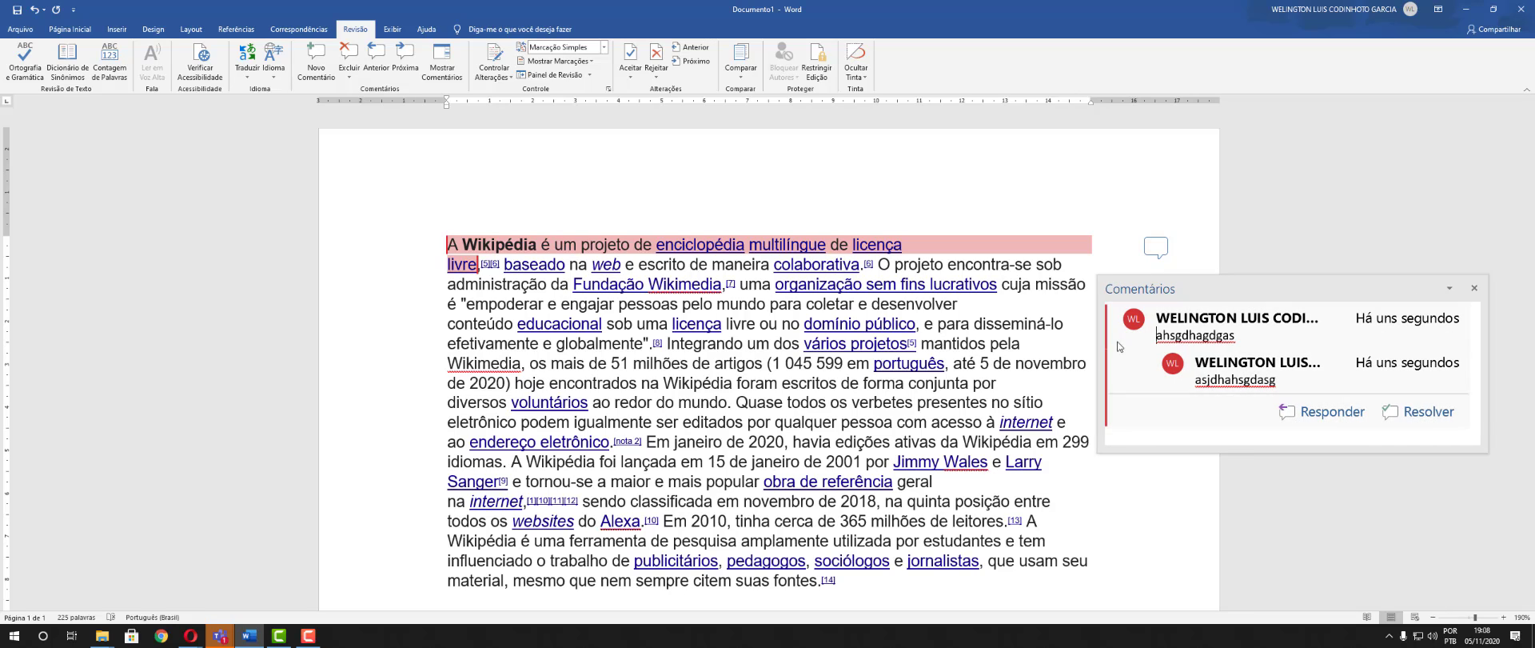
left_click(1474, 288)
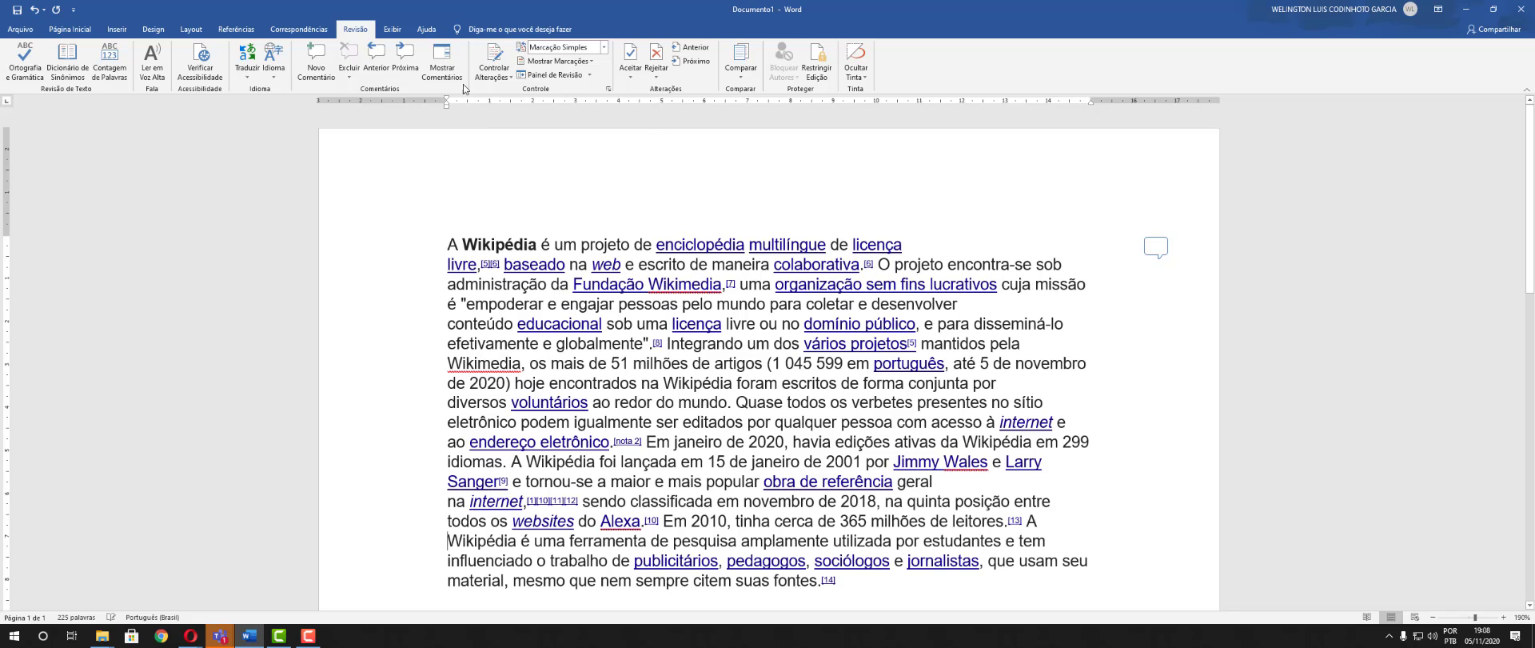
left_click(443, 64)
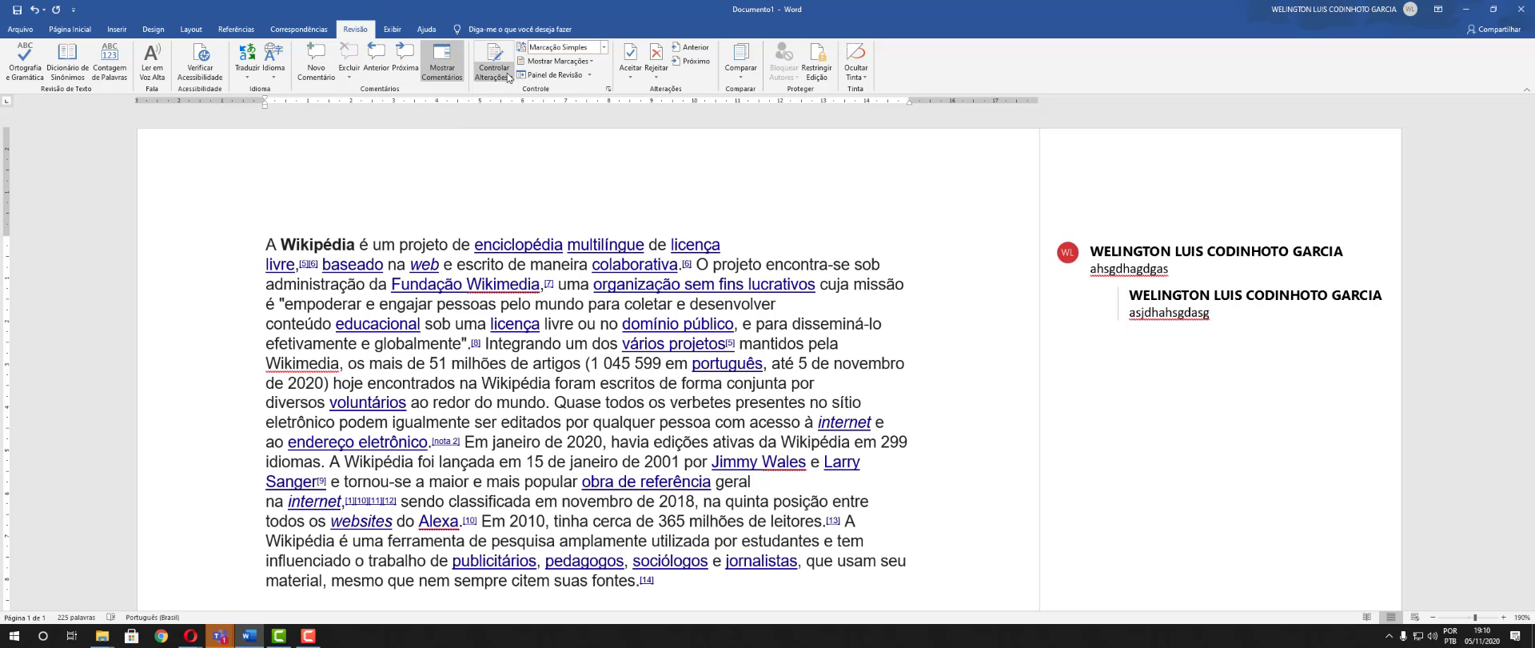
left_click(508, 76)
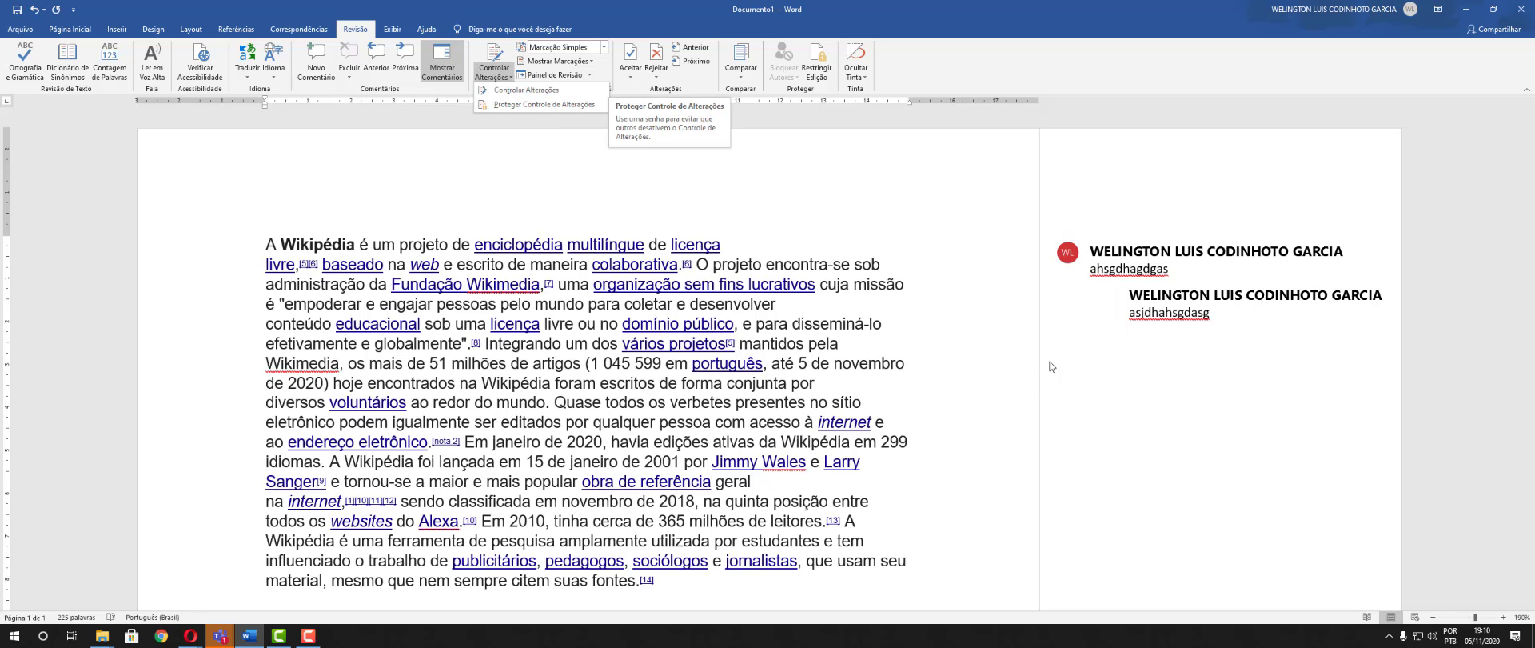
left_click(816, 284)
left_click_drag(474, 244, 295, 265)
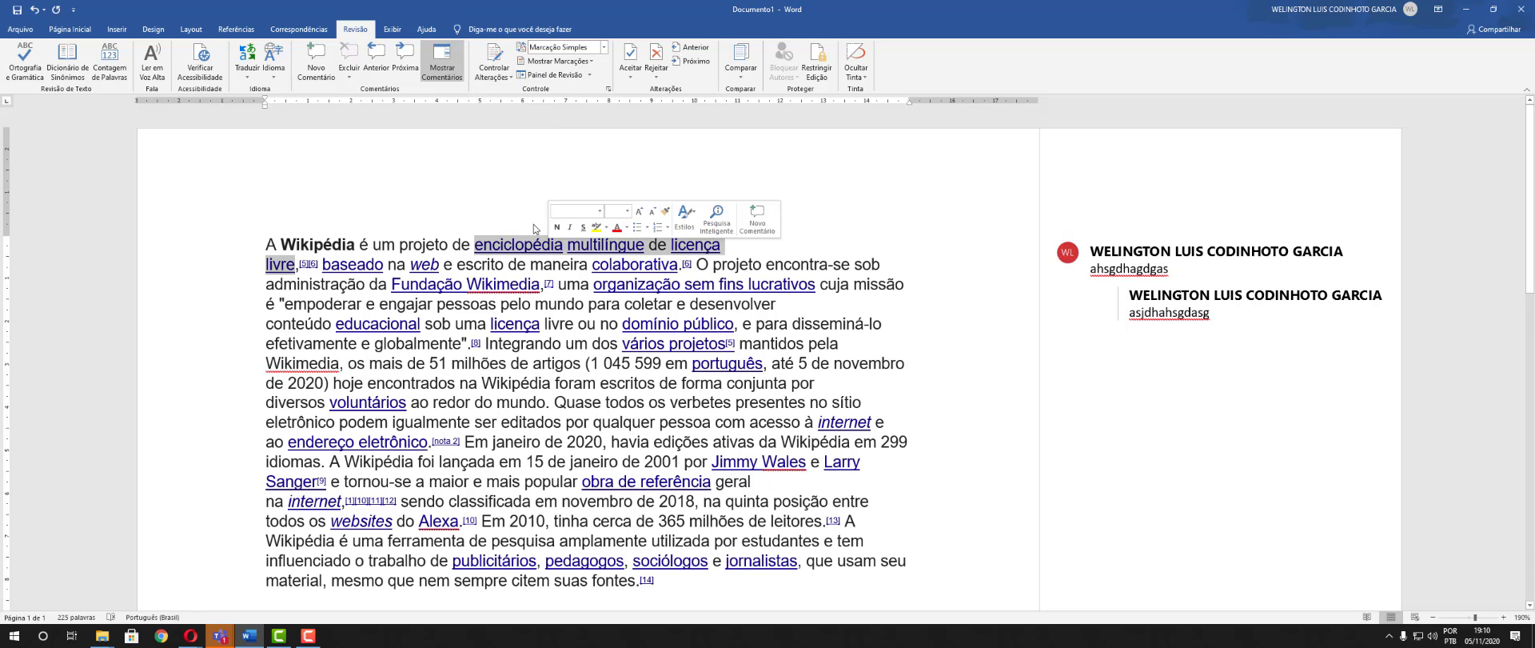
left_click(502, 75)
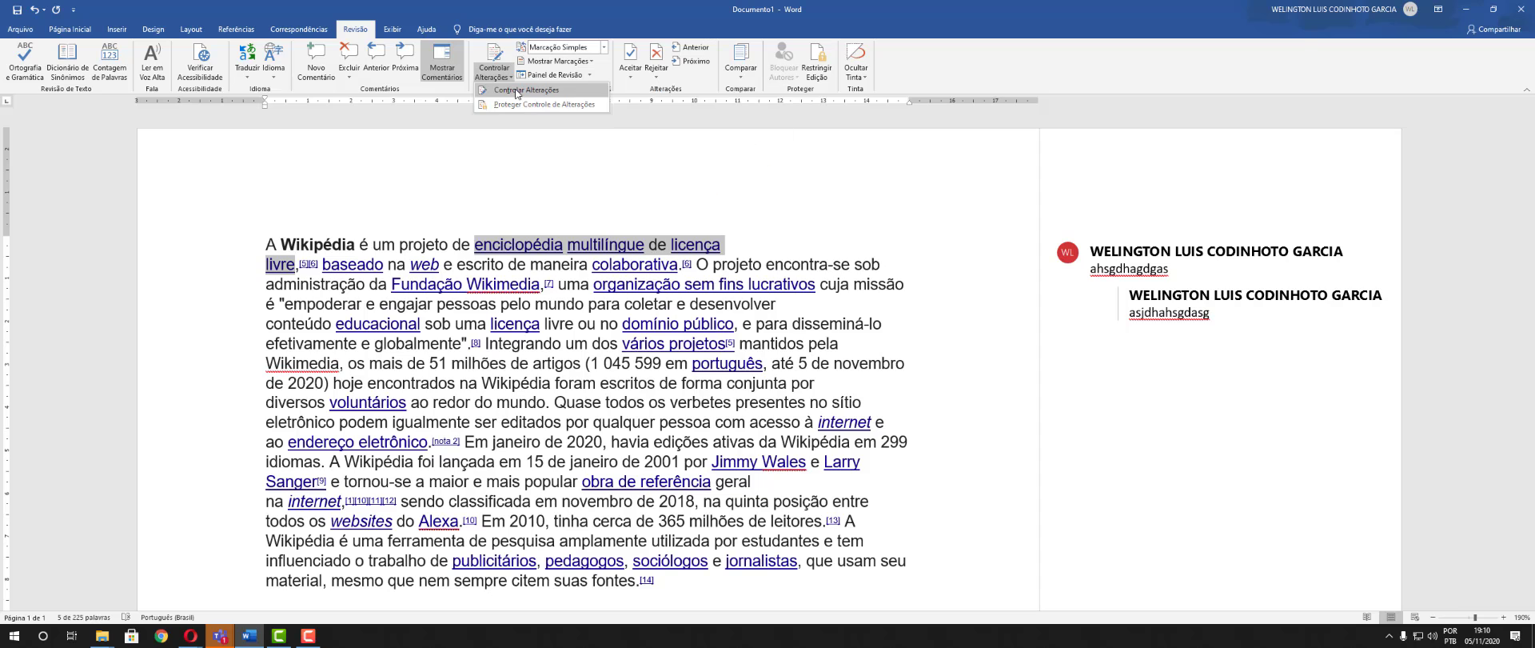
left_click(517, 91)
left_click(504, 224)
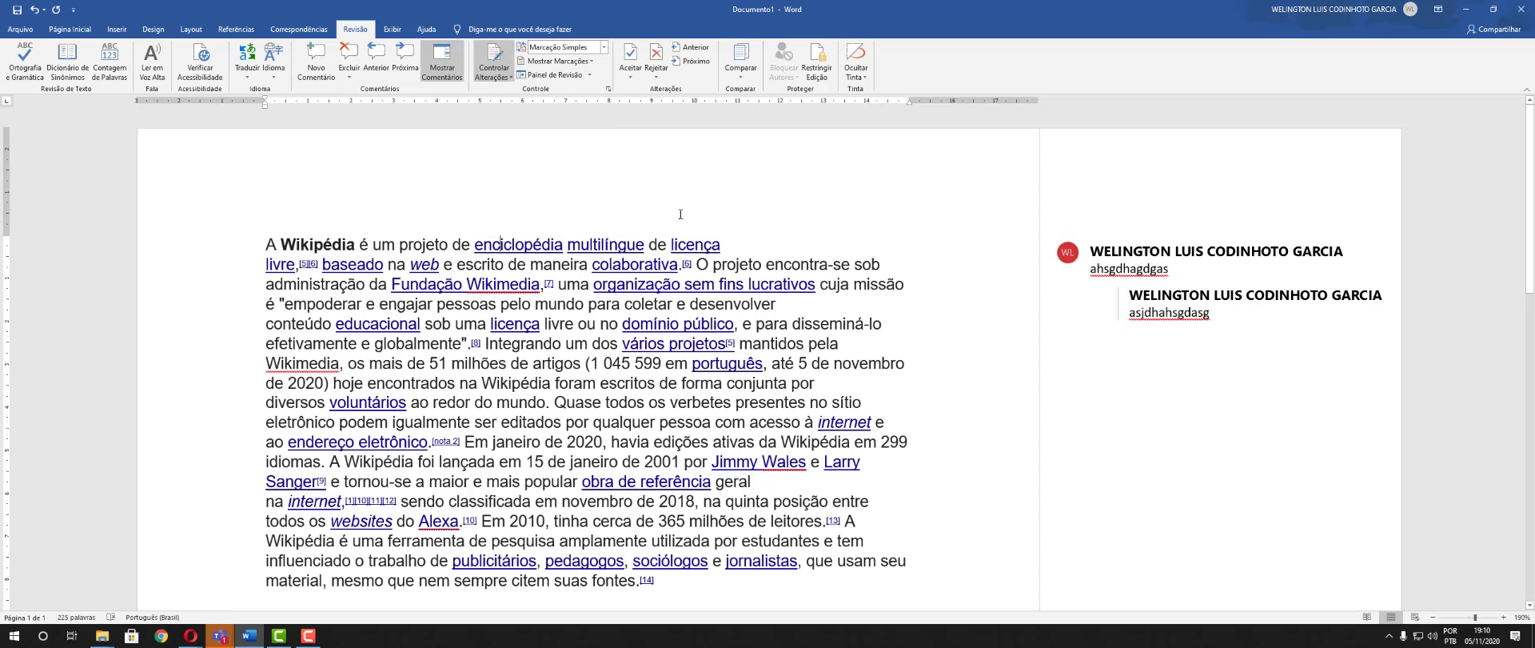
left_click(494, 78)
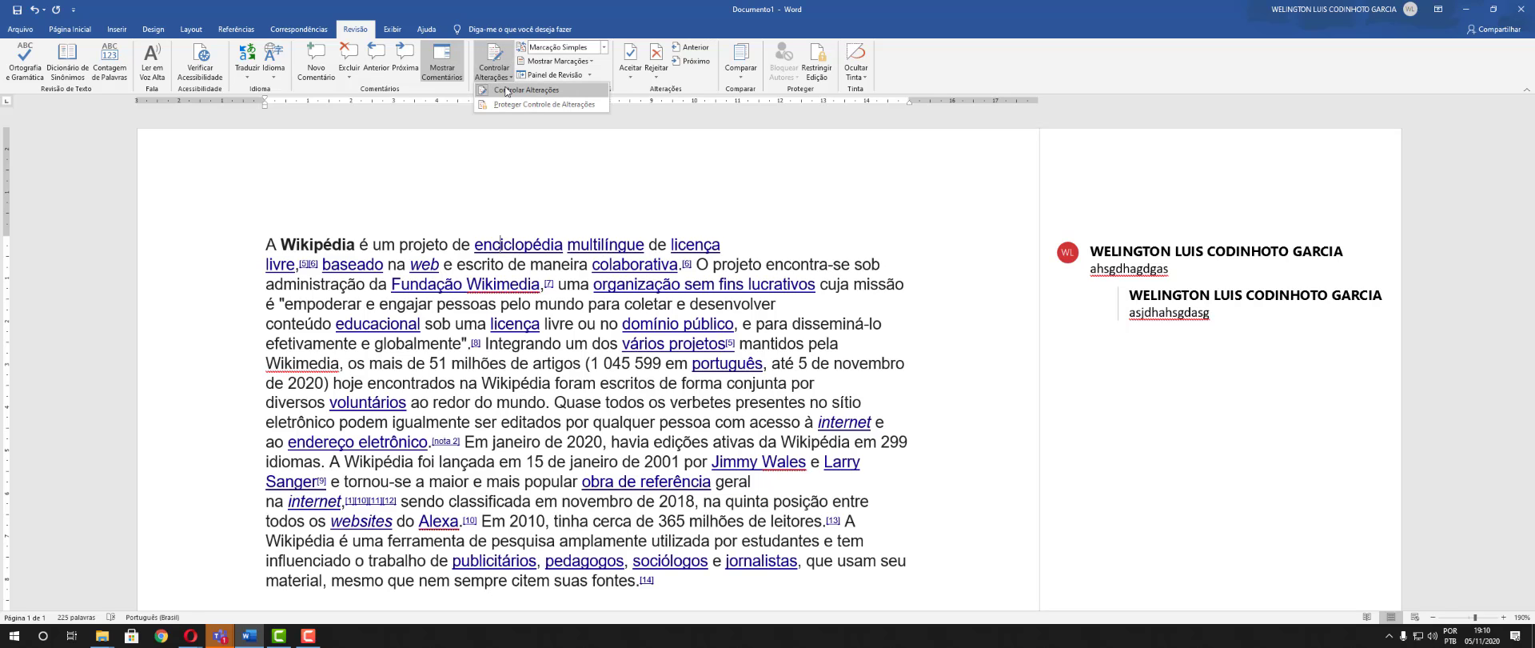
left_click(505, 91)
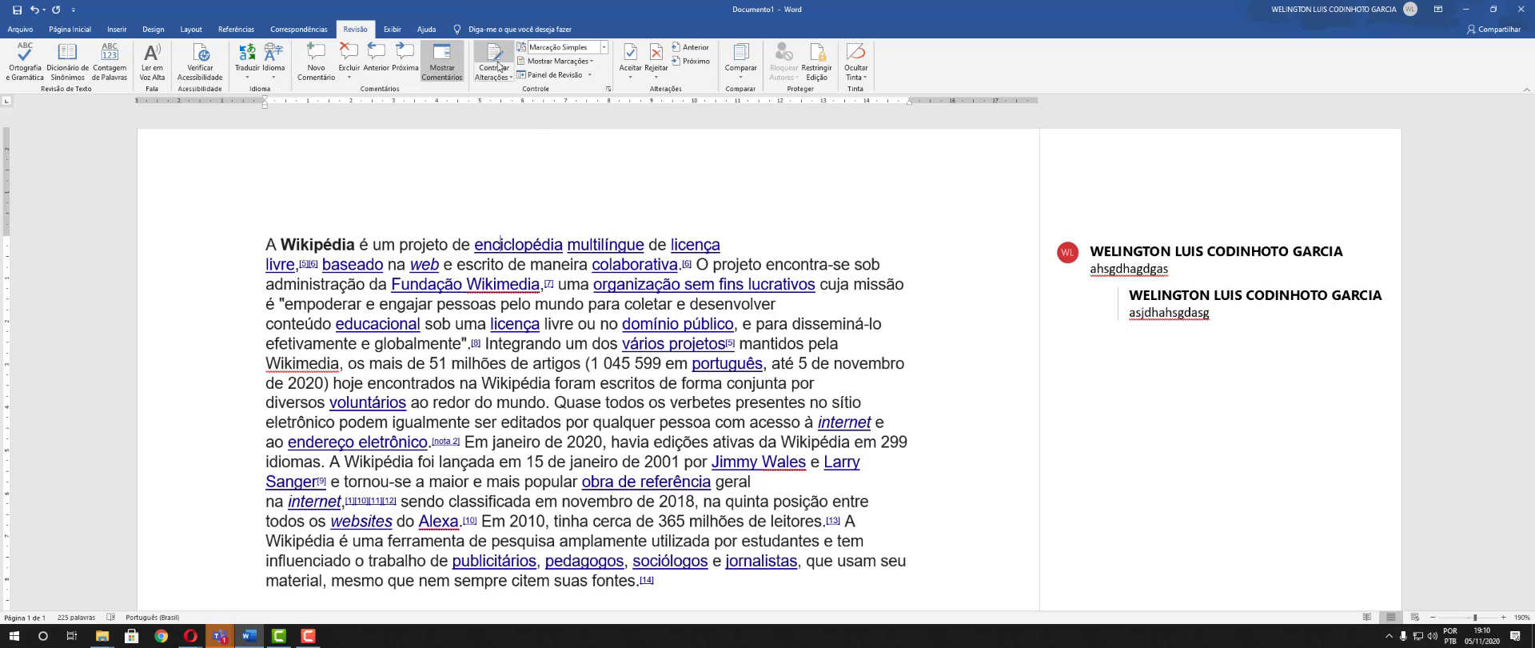
Turn on Track Changes (Controlar Alterações) for the document
left_click_drag(295, 264, 259, 216)
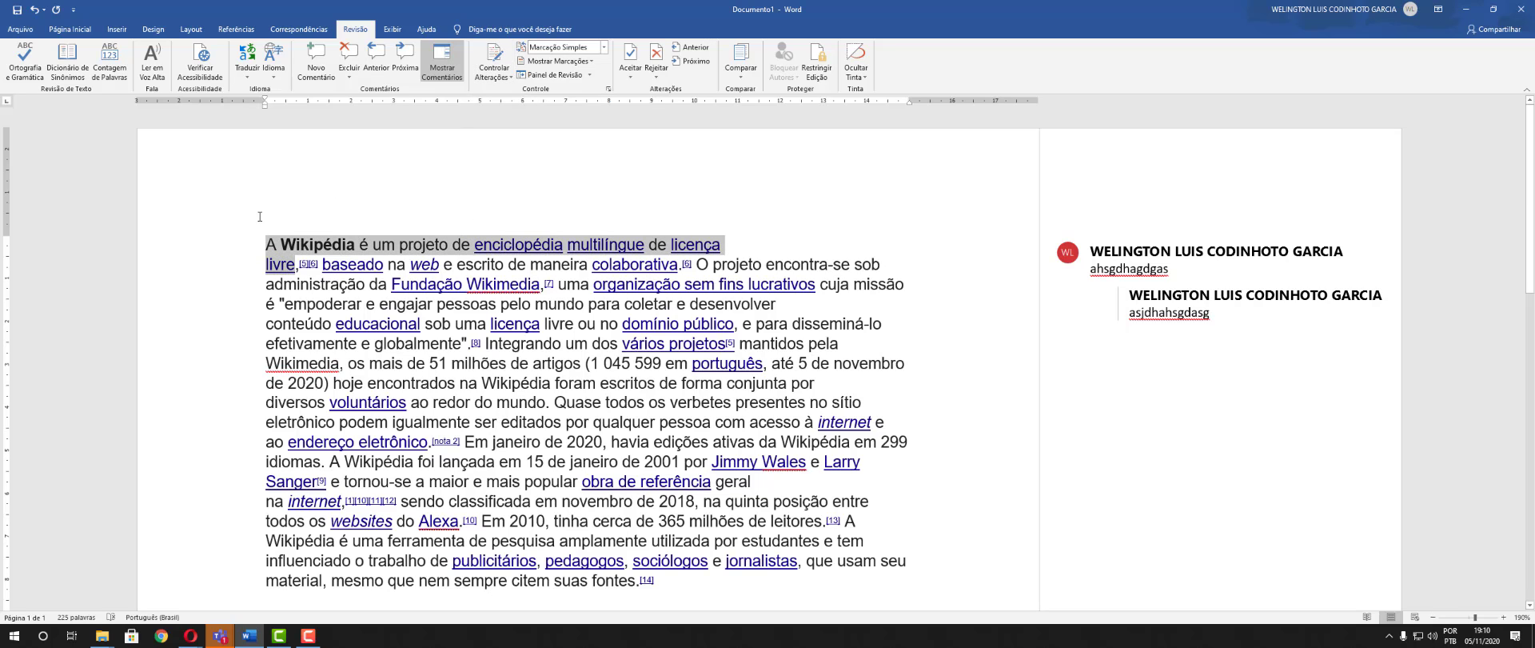
left_click(495, 74)
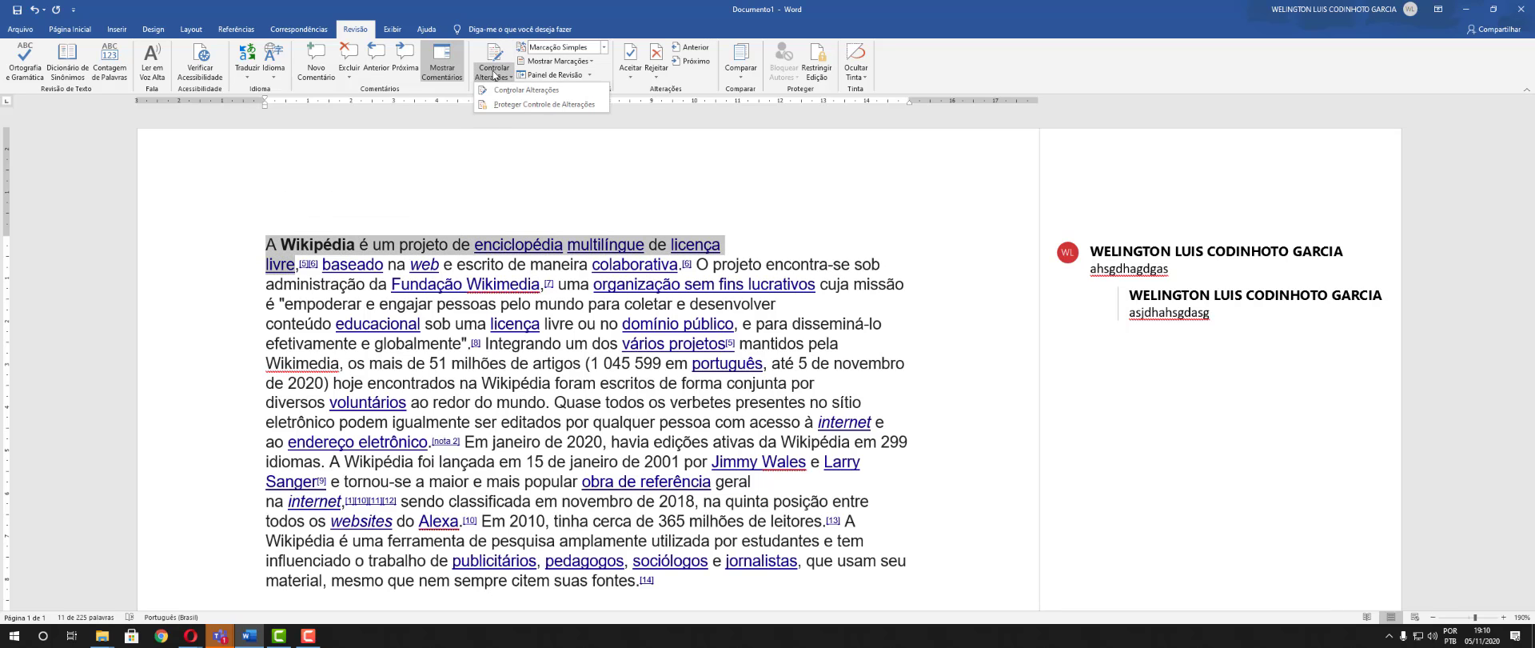
left_click(510, 90)
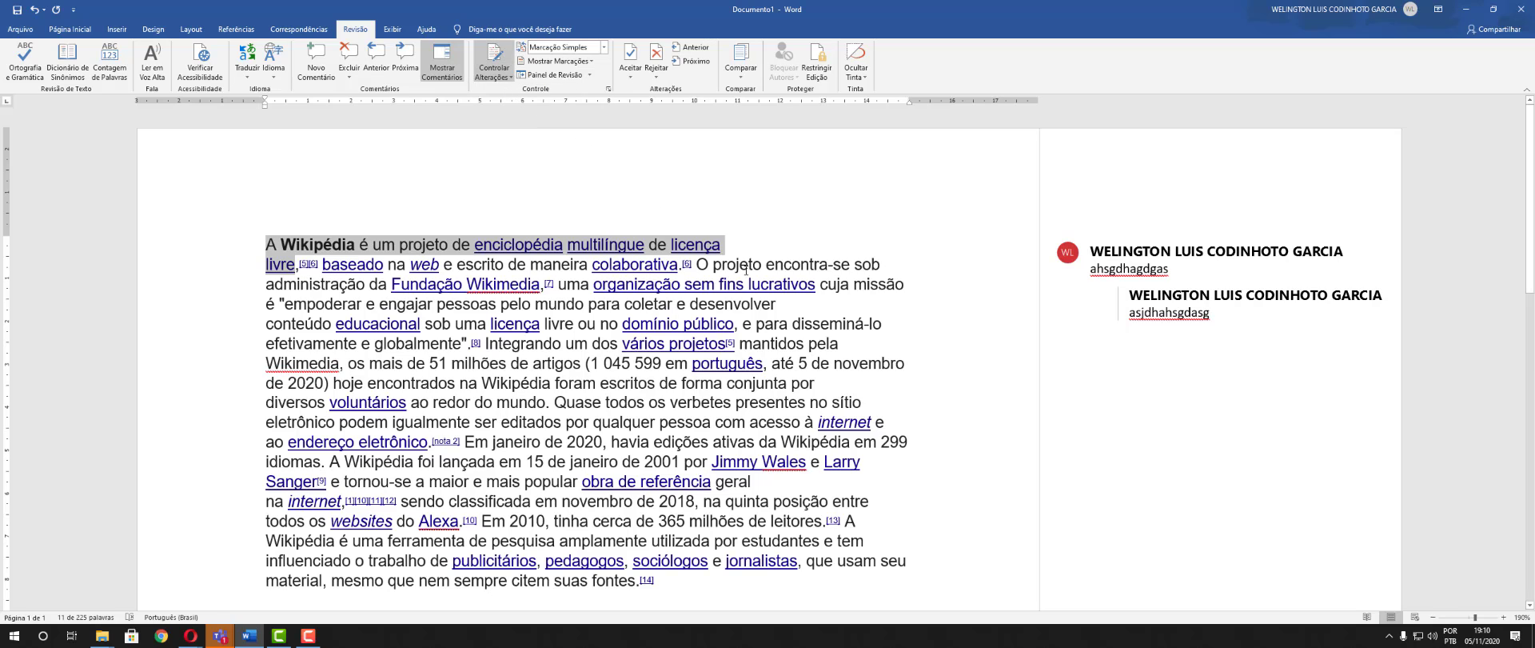
left_click(758, 244)
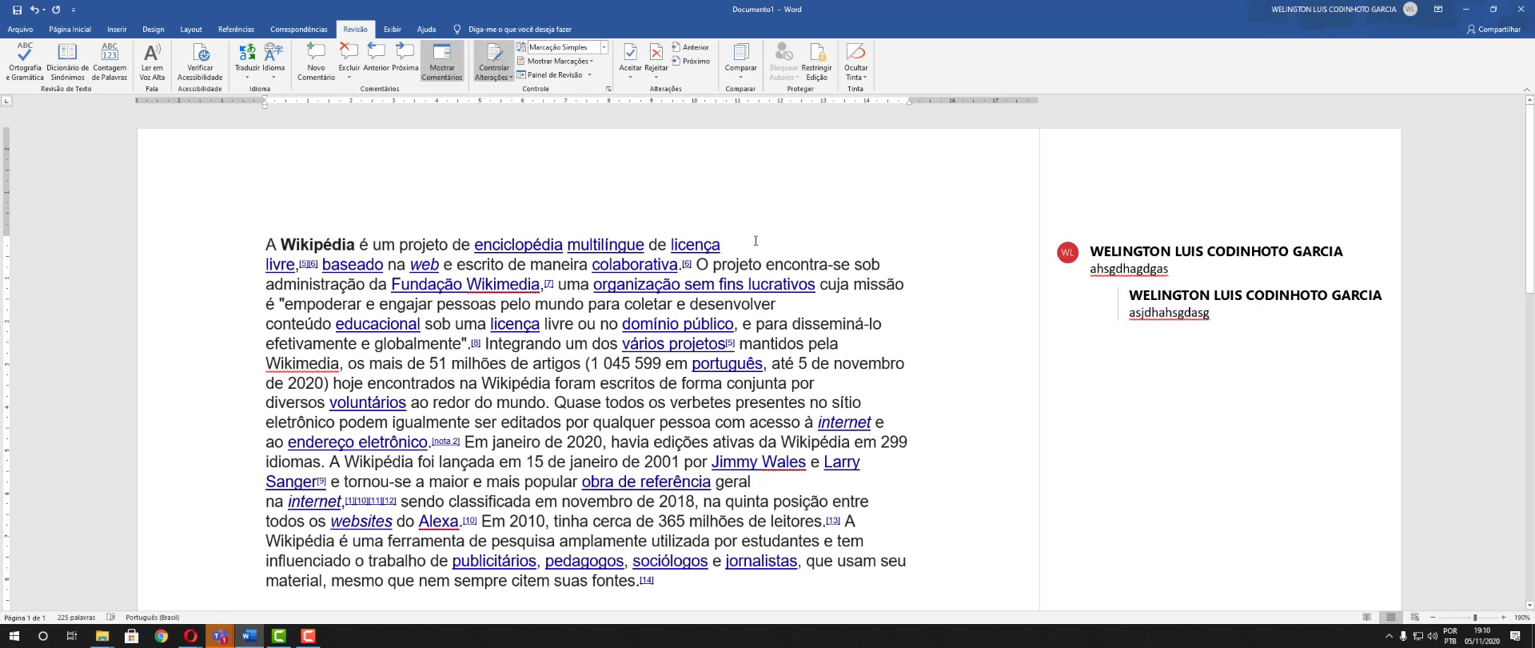
Change the font colour of the opening words, from "A Wikipédia" through "licença livre", to red
left_click_drag(295, 263, 265, 240)
left_click(20, 29)
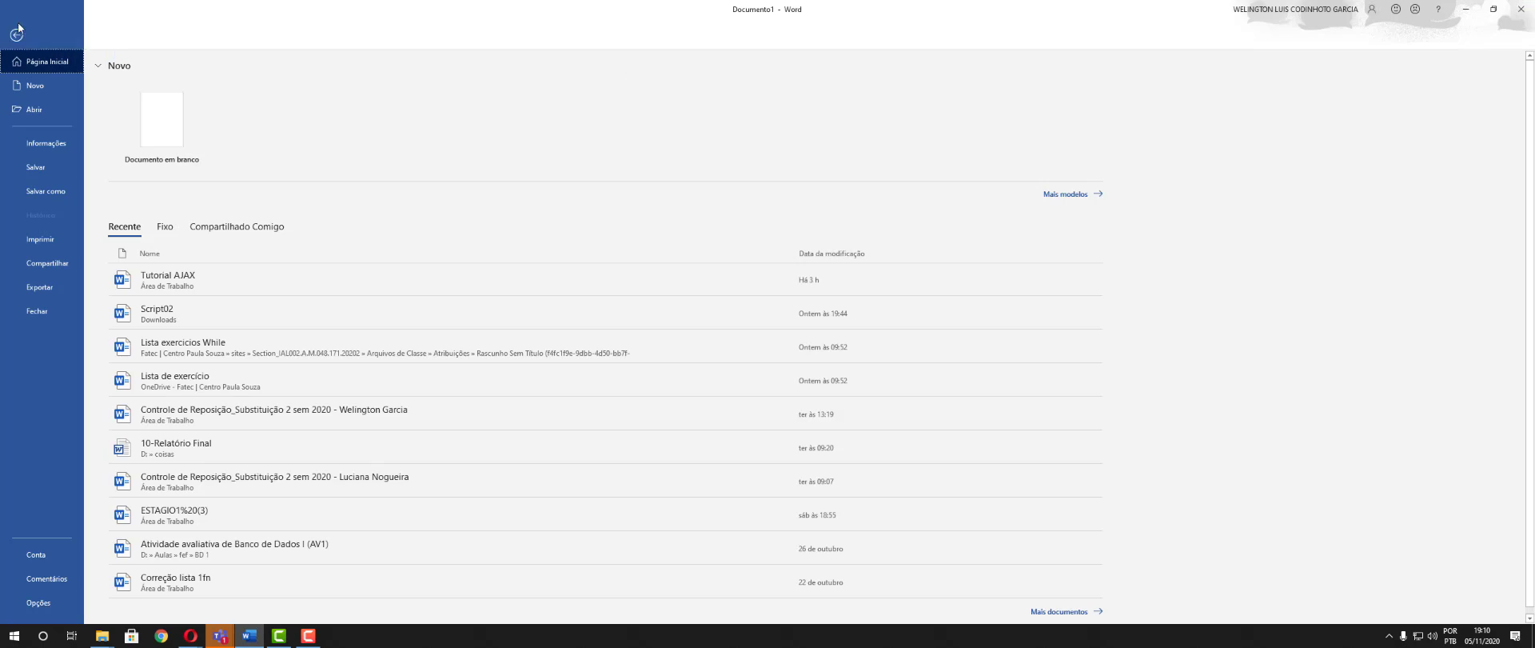
key("Escape")
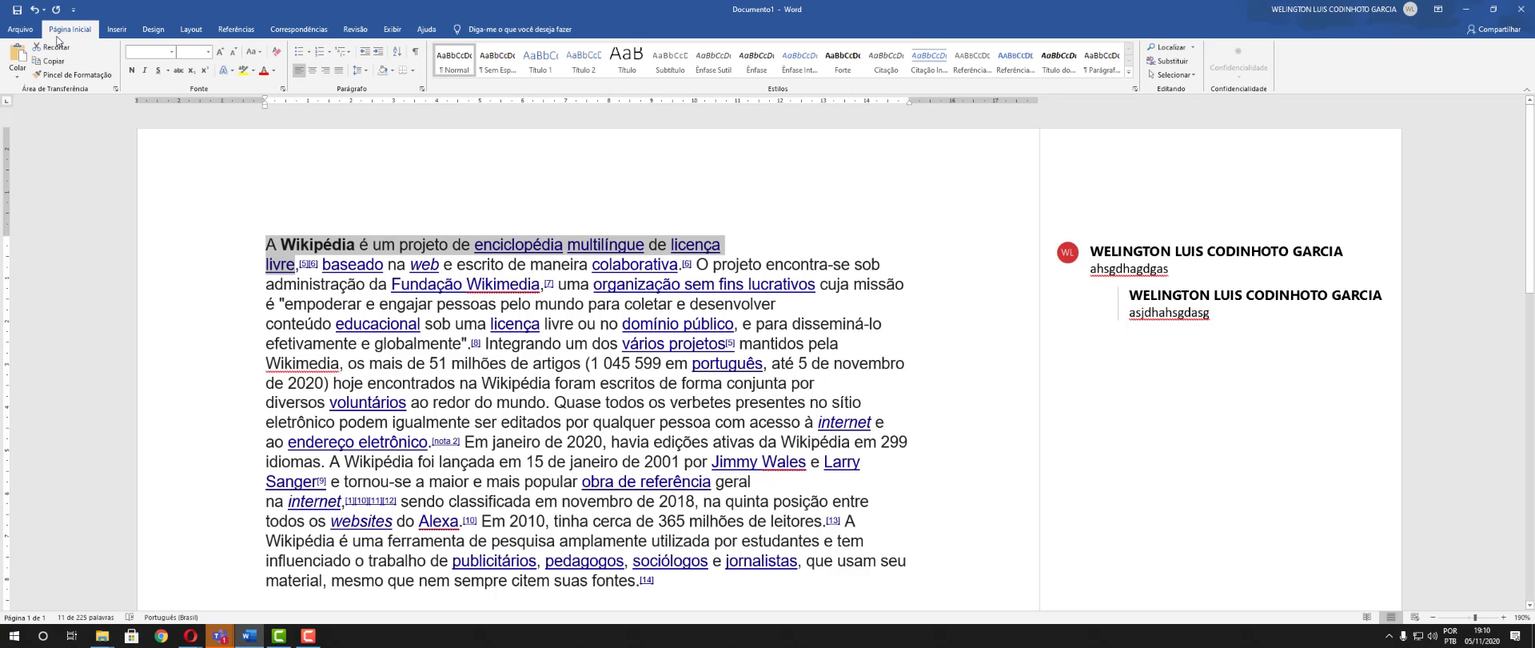
left_click(262, 70)
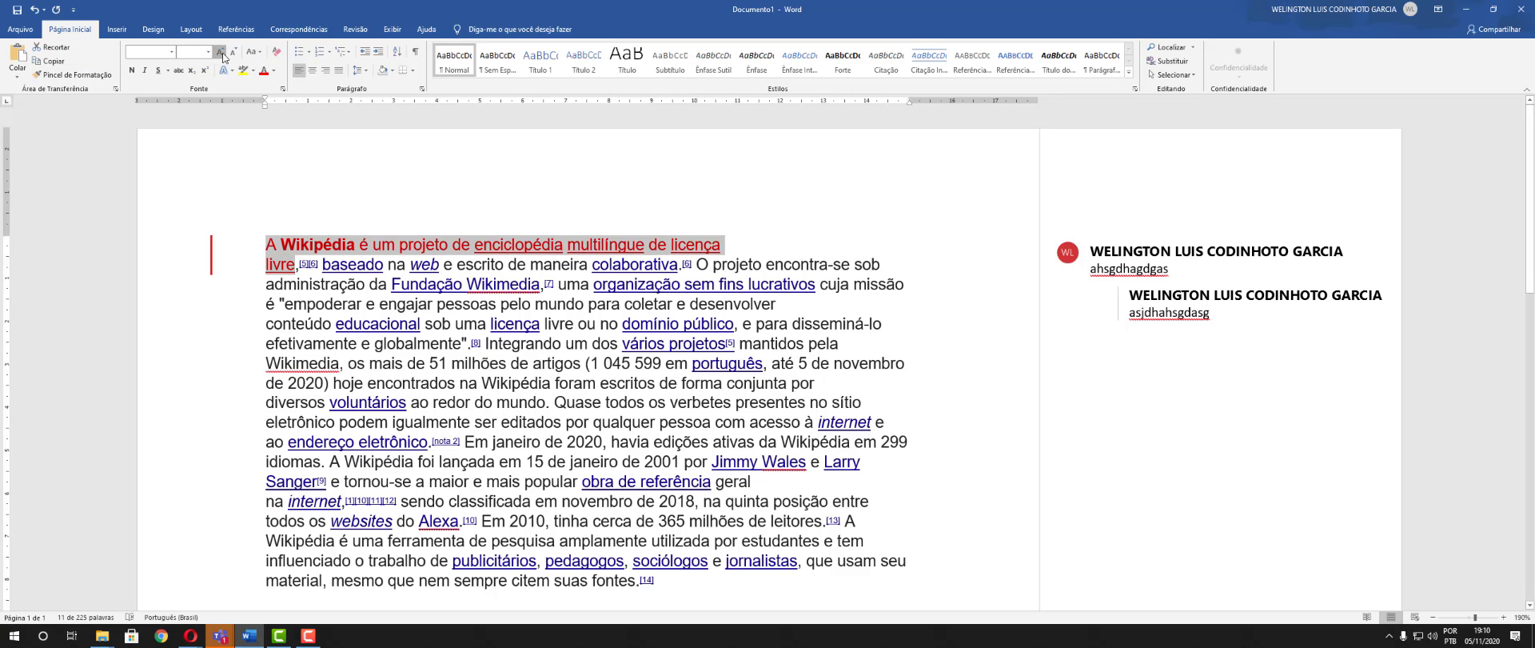
Enlarge the font of the opening words, from "A Wikipédia" through "licença livre", to 16 pt
left_click(220, 52)
left_click(221, 52)
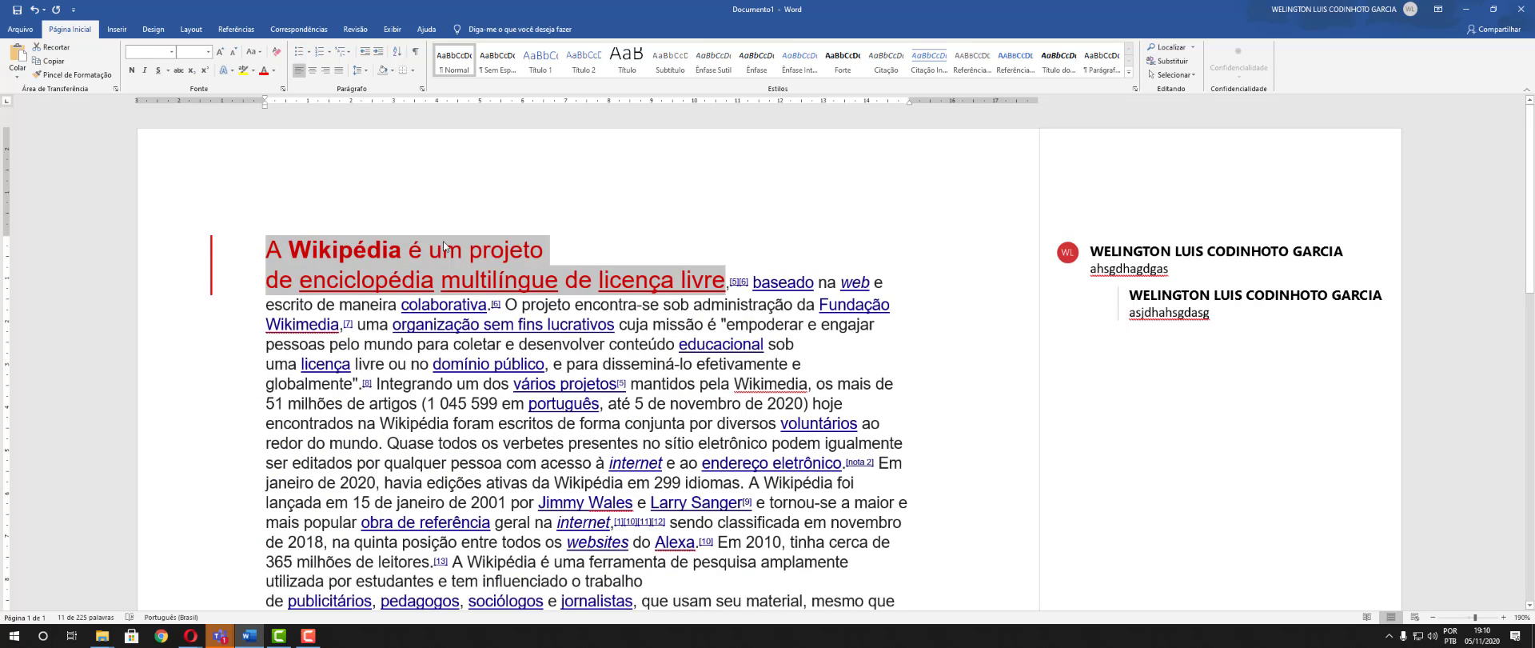
left_click(376, 279)
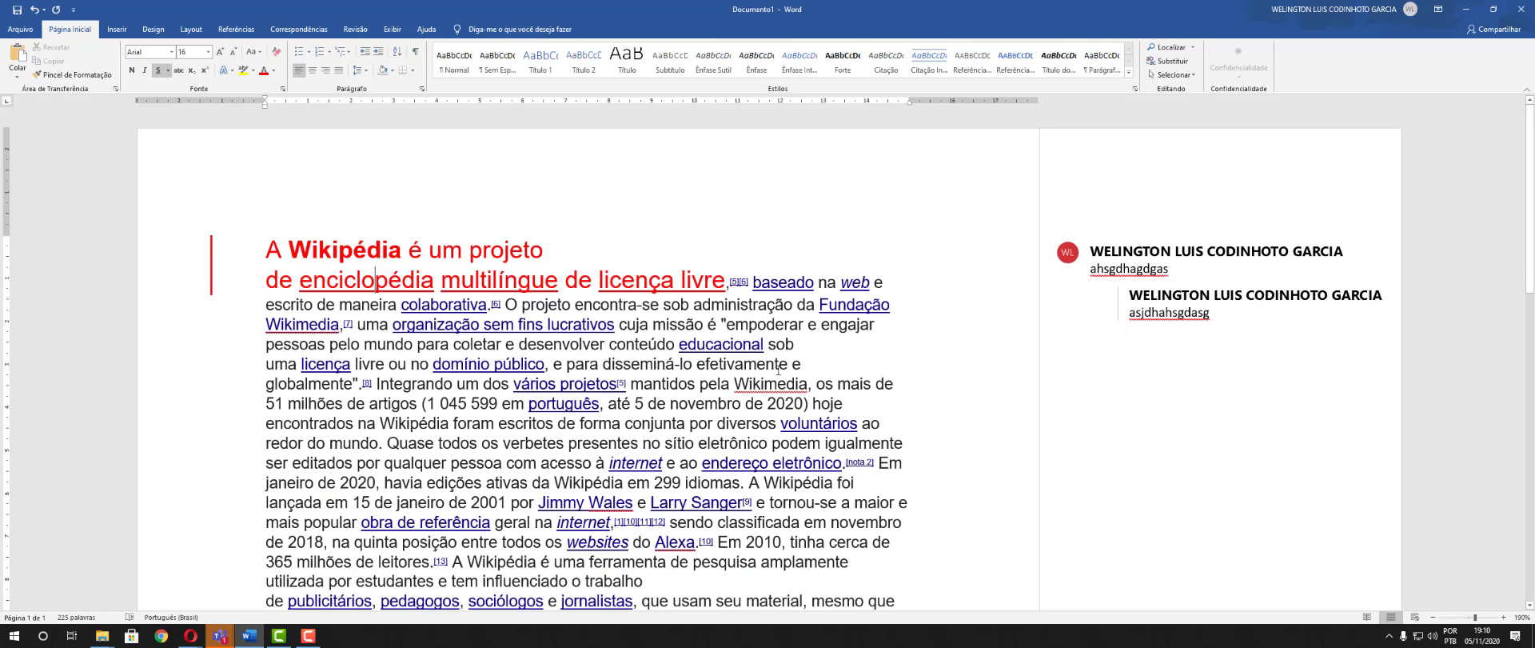
Replace "disseminá-lo efetivamente e" with "ajshdhajsdagsda" as a tracked edit
left_click_drag(800, 365, 602, 364)
type("ajshdhaj")
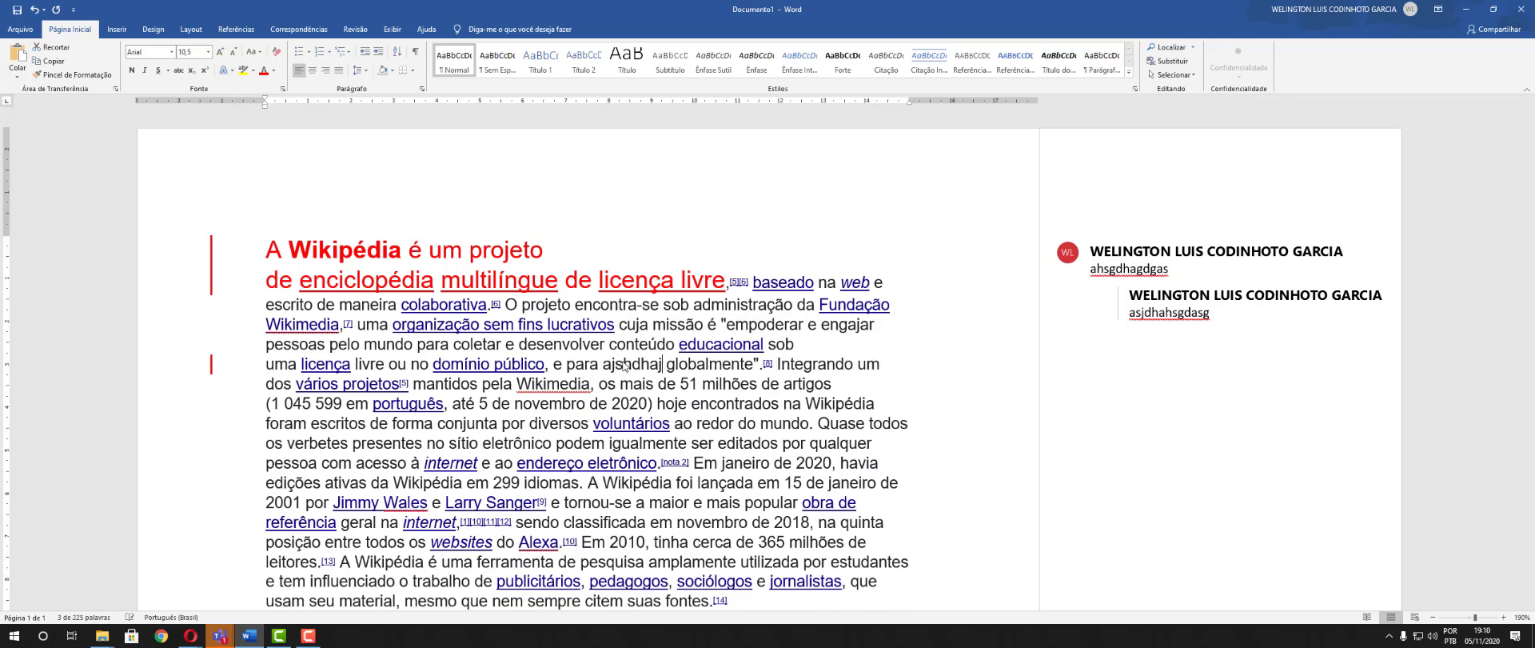
type("sdagsda")
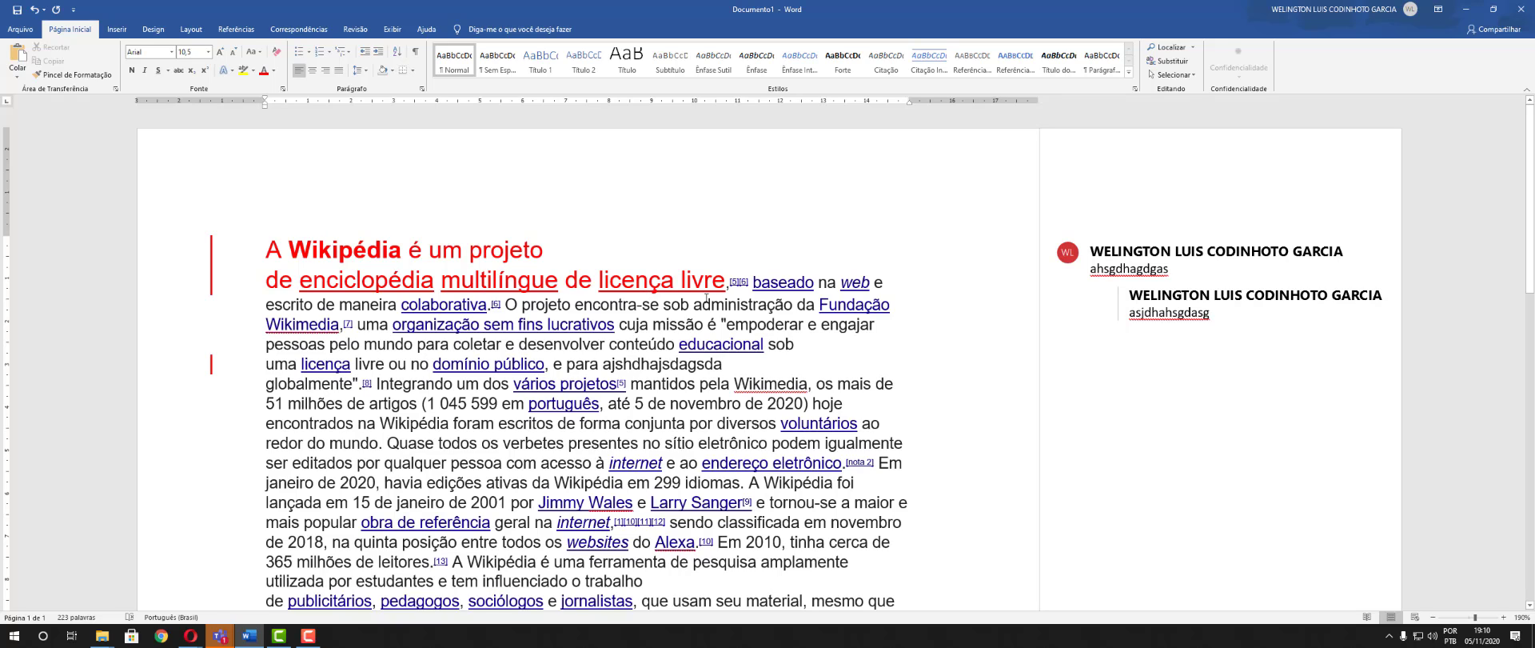
Expand the tracked changes from the margin change bar and examine the comment thread and the formatting revisions
left_click(213, 272)
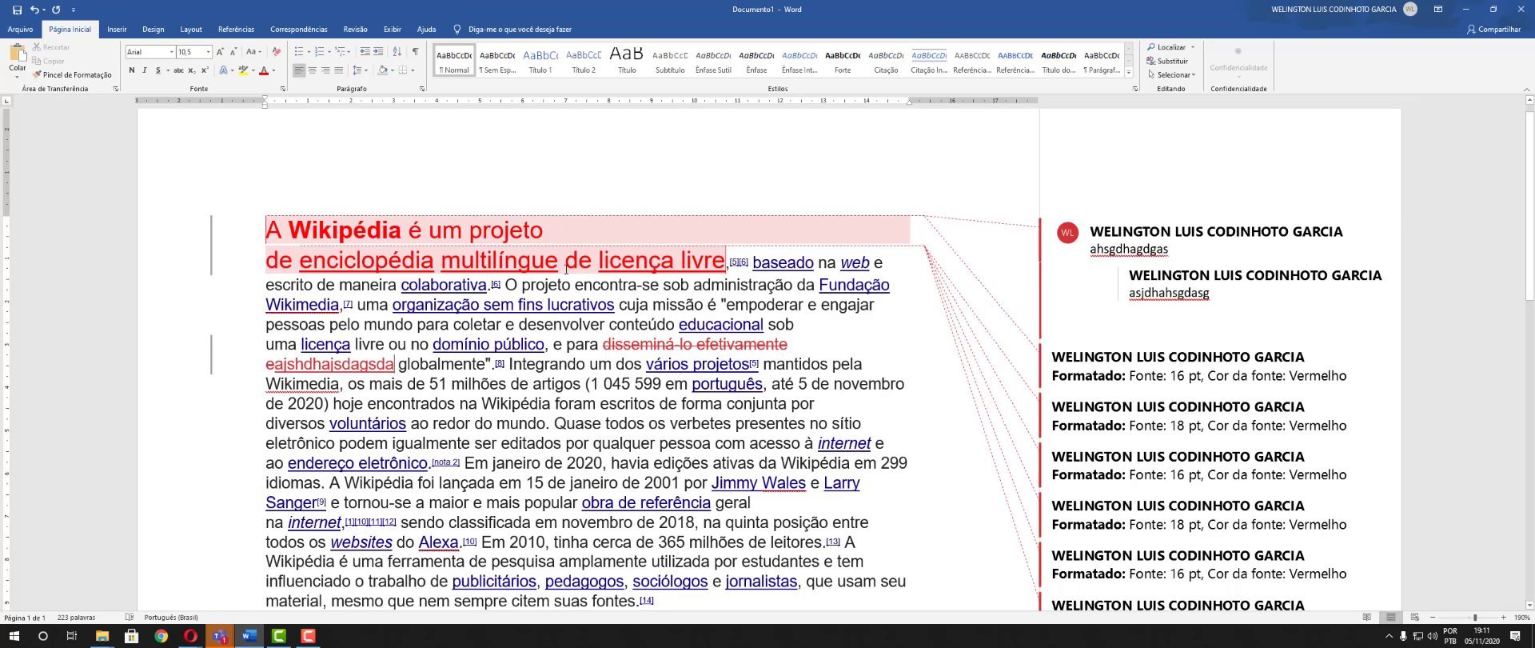
left_click(1212, 280)
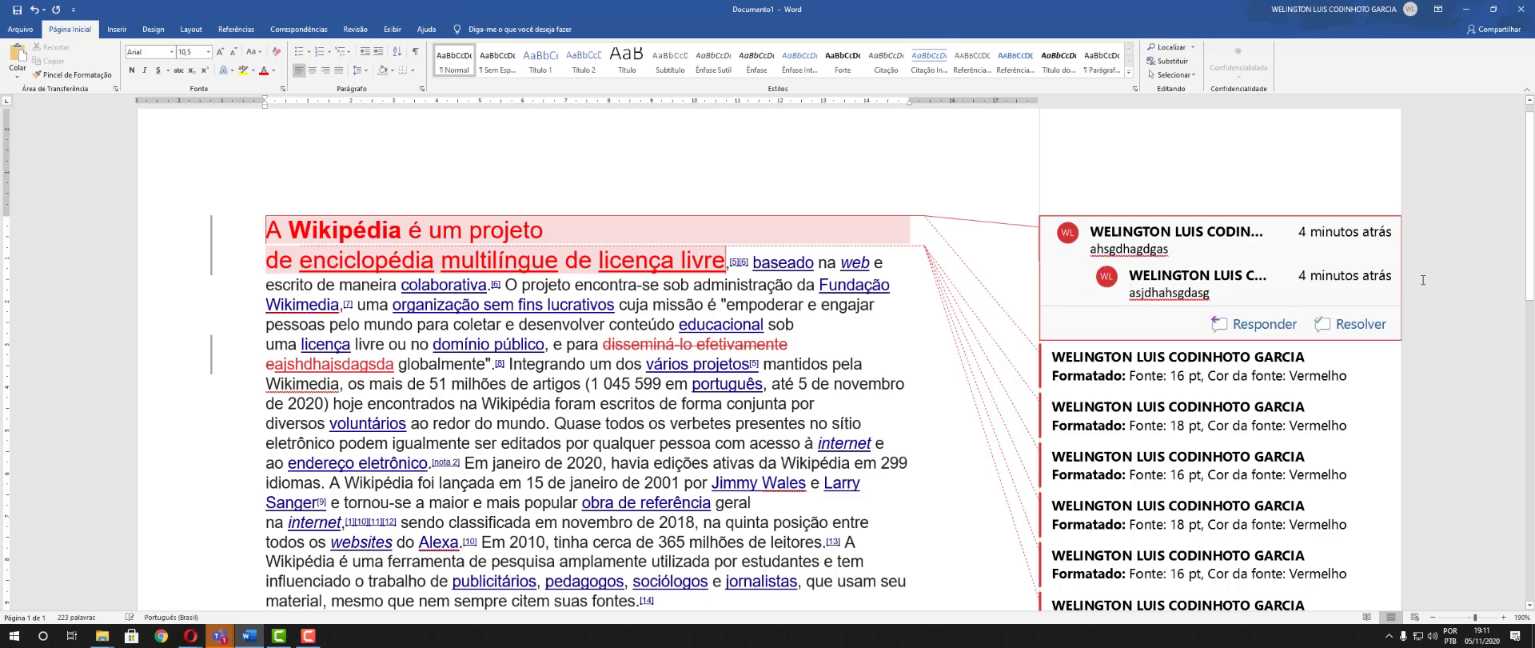
scroll(1447, 319, "down", 2)
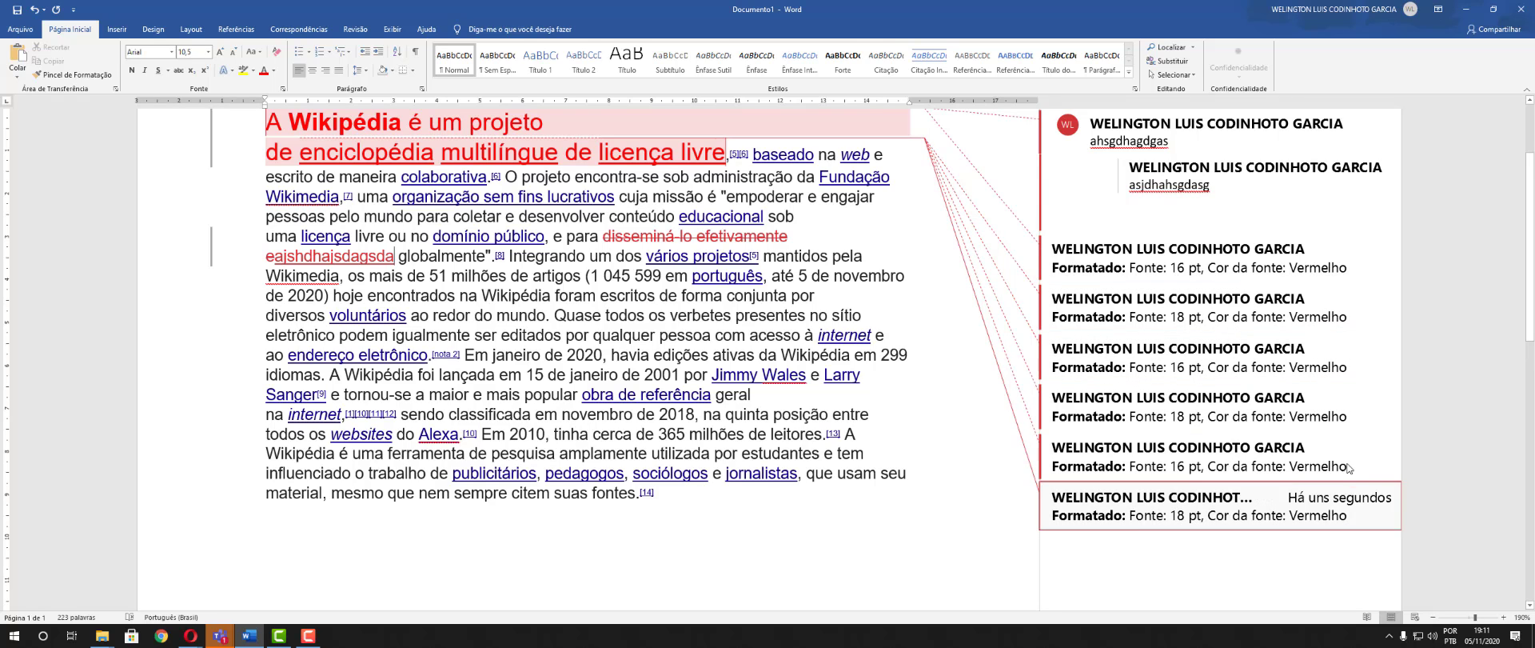
scroll(786, 346, "up", 2)
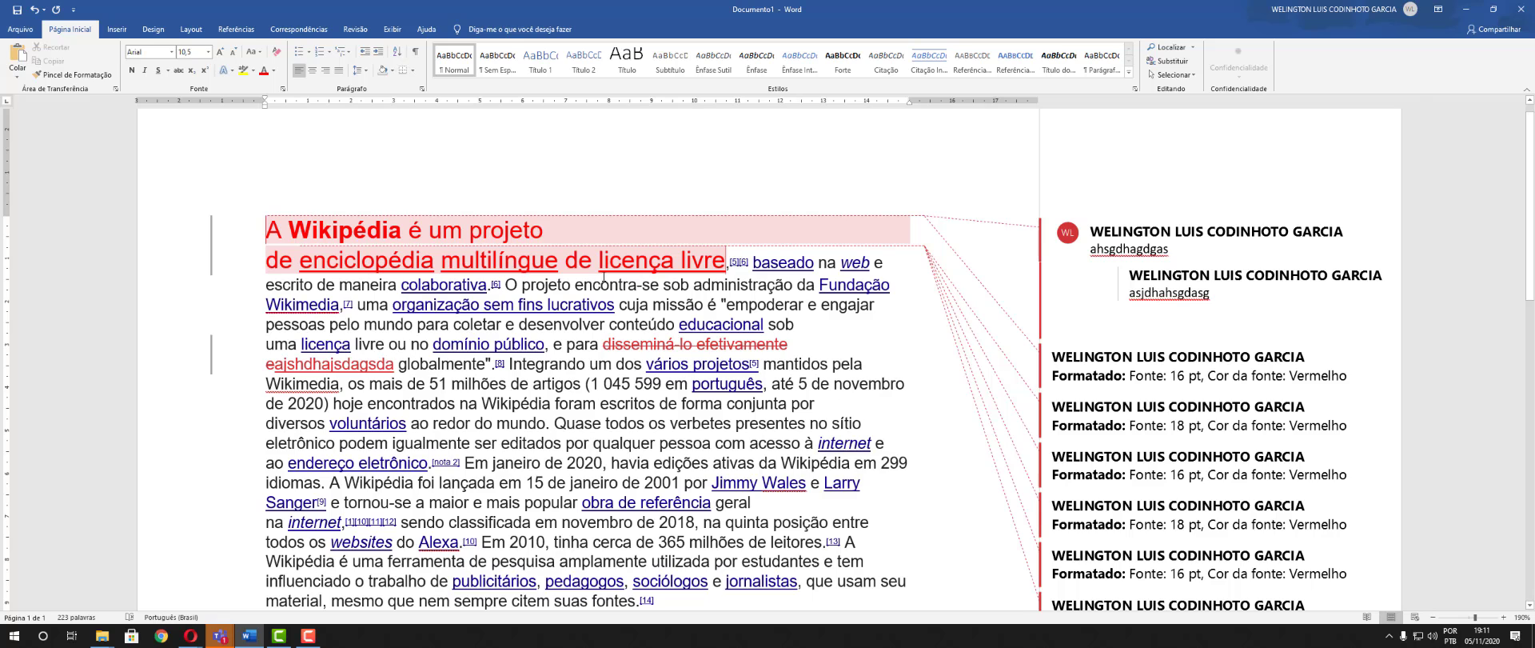
scroll(807, 279, "down", 1)
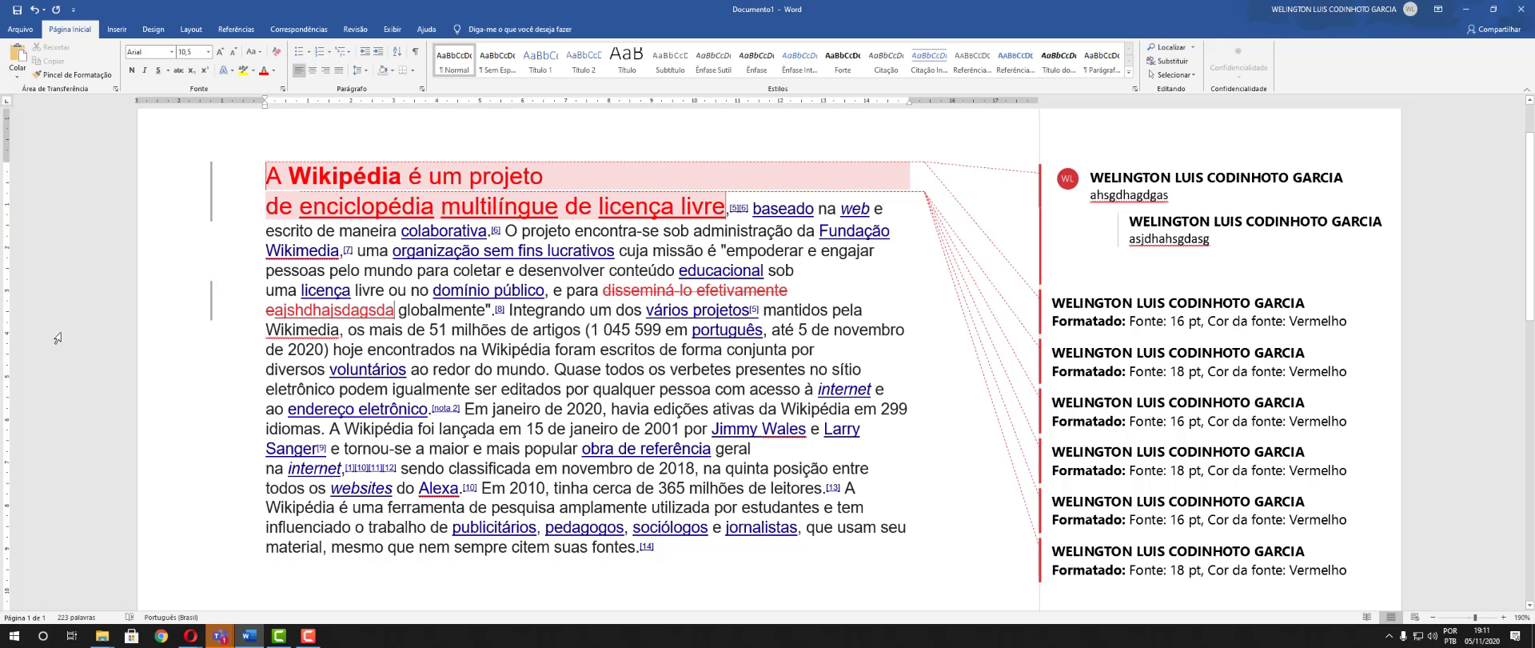
Collapse the tracked changes back to simple markup from the margin change bar
left_click(208, 373)
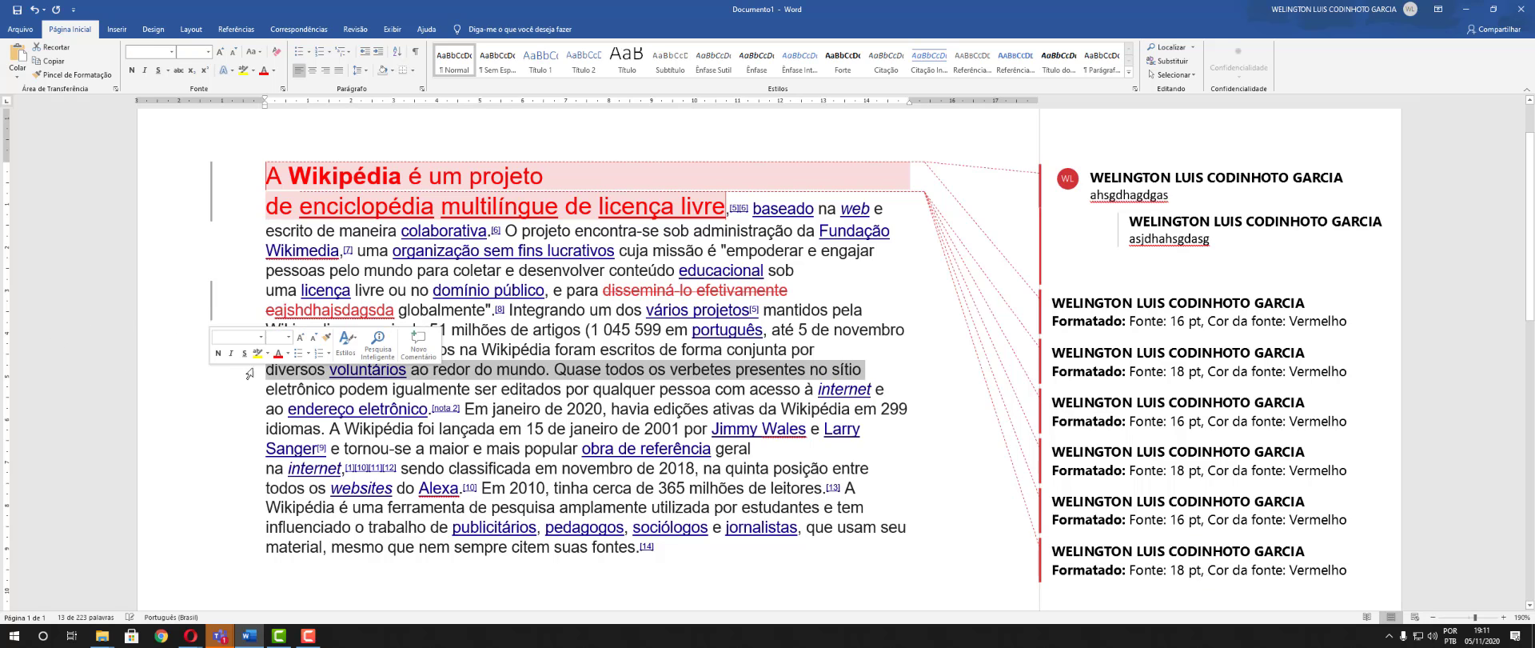
left_click(214, 303)
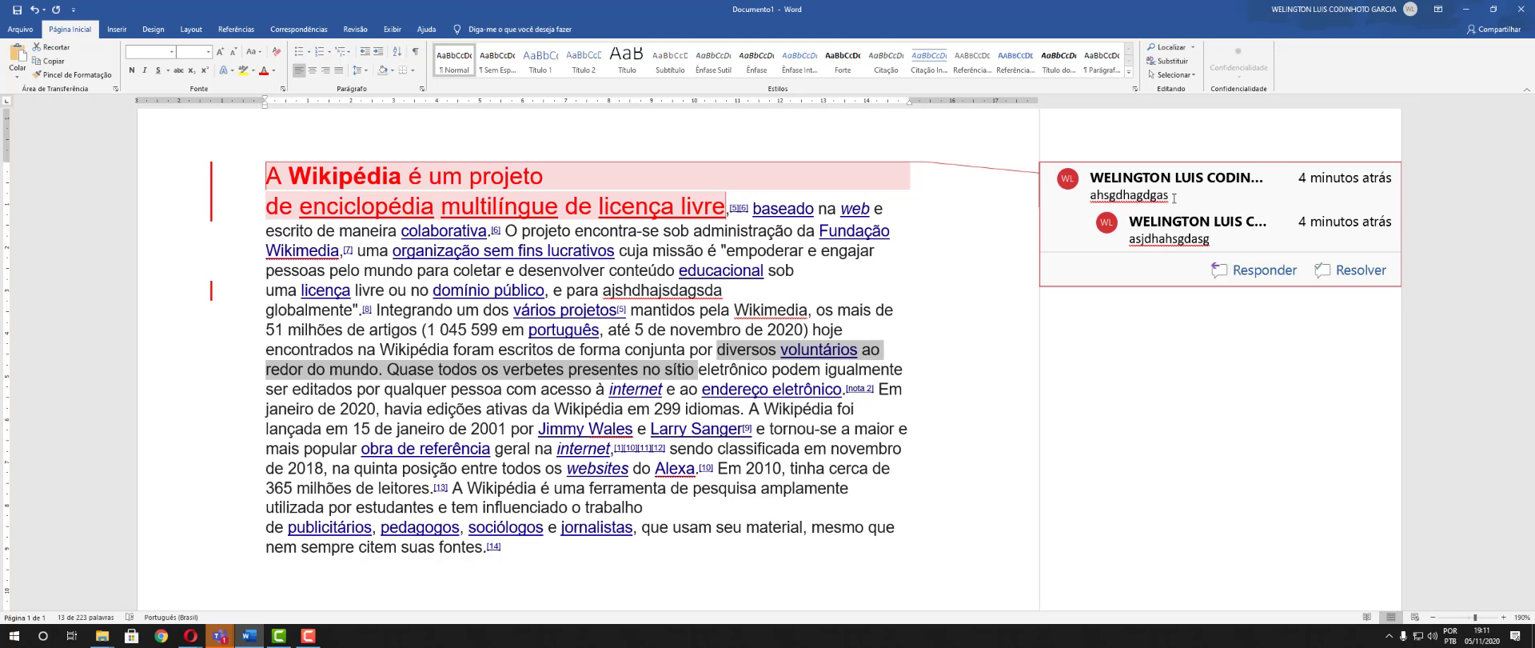
left_click(1098, 423)
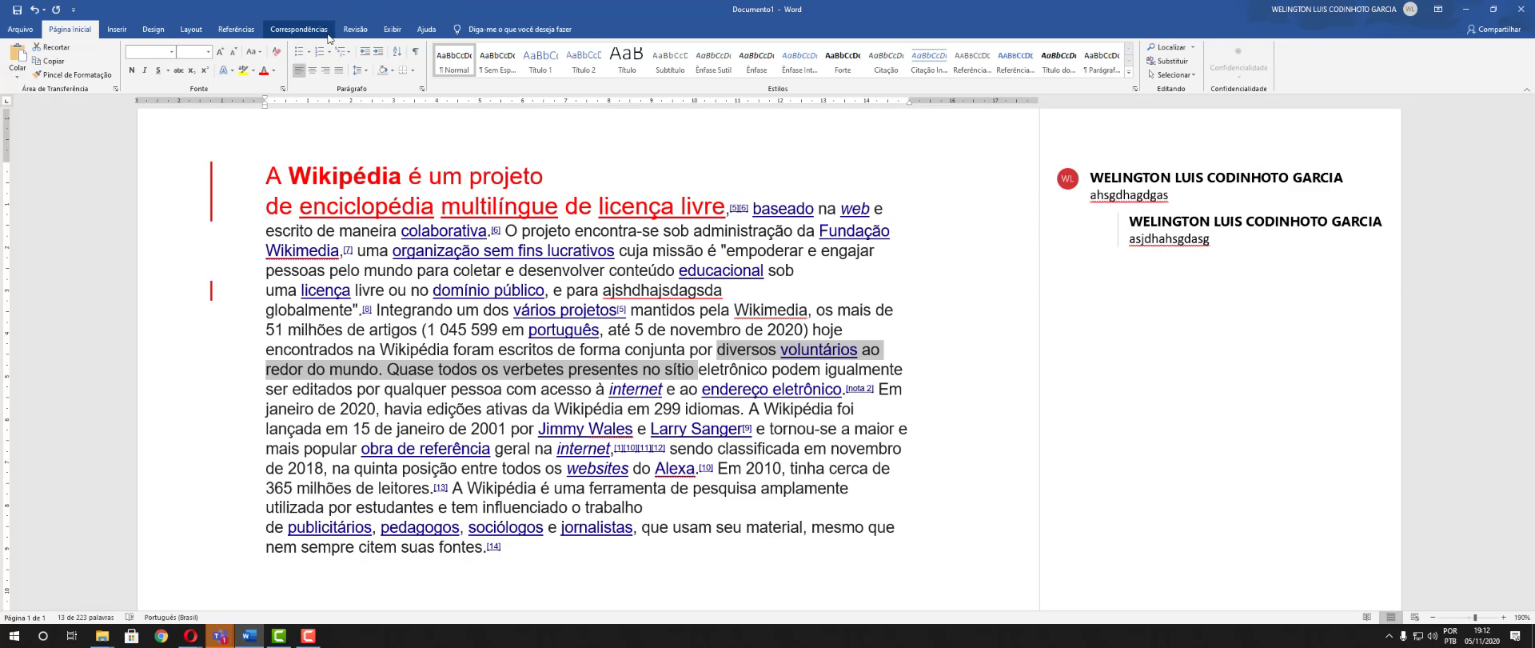
Turn off Track Changes (Controlar Alterações) for the document
left_click(356, 29)
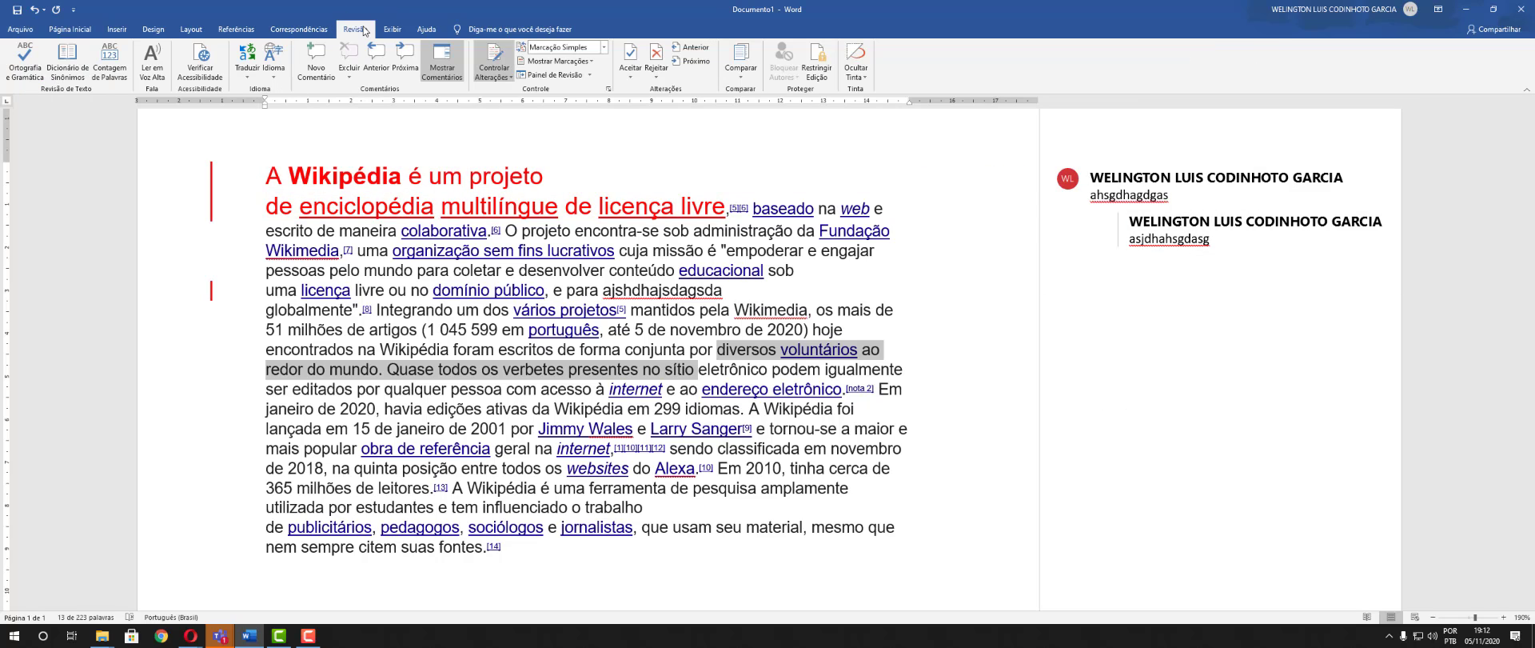
left_click(509, 77)
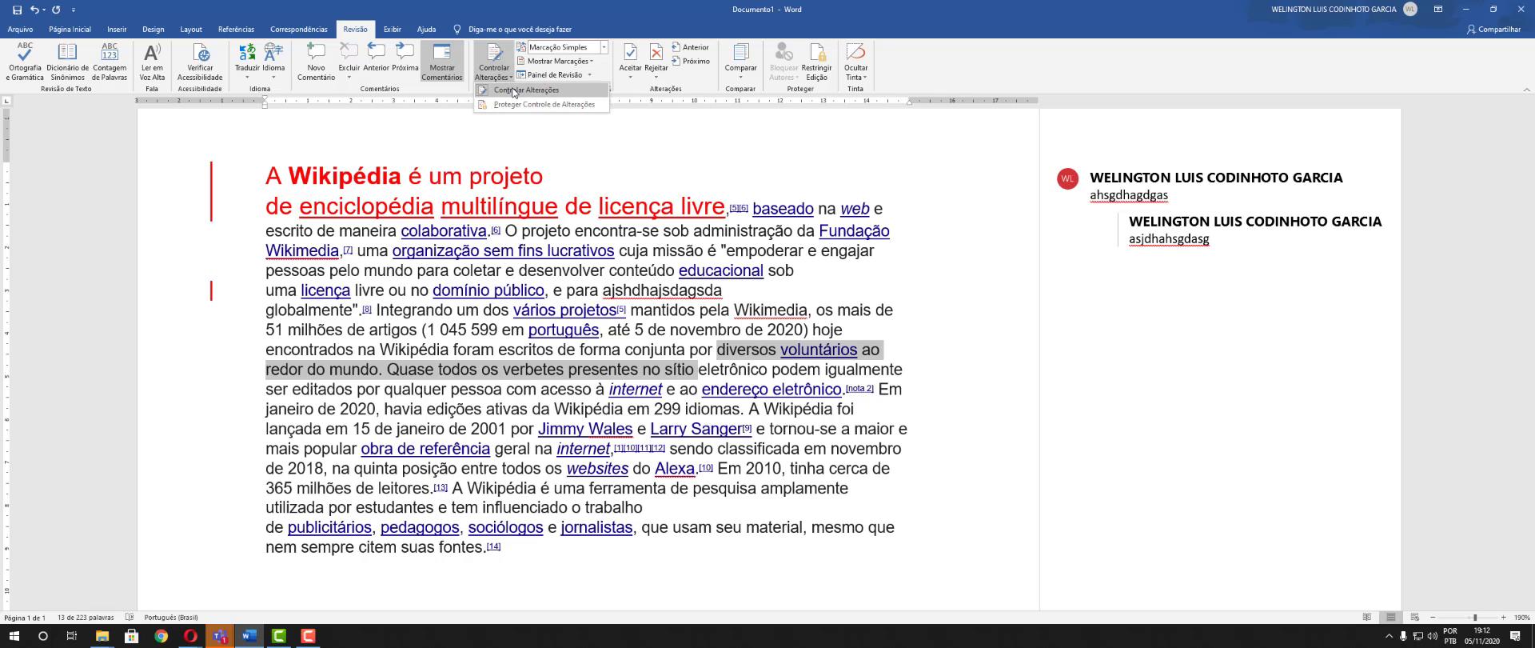
left_click(512, 91)
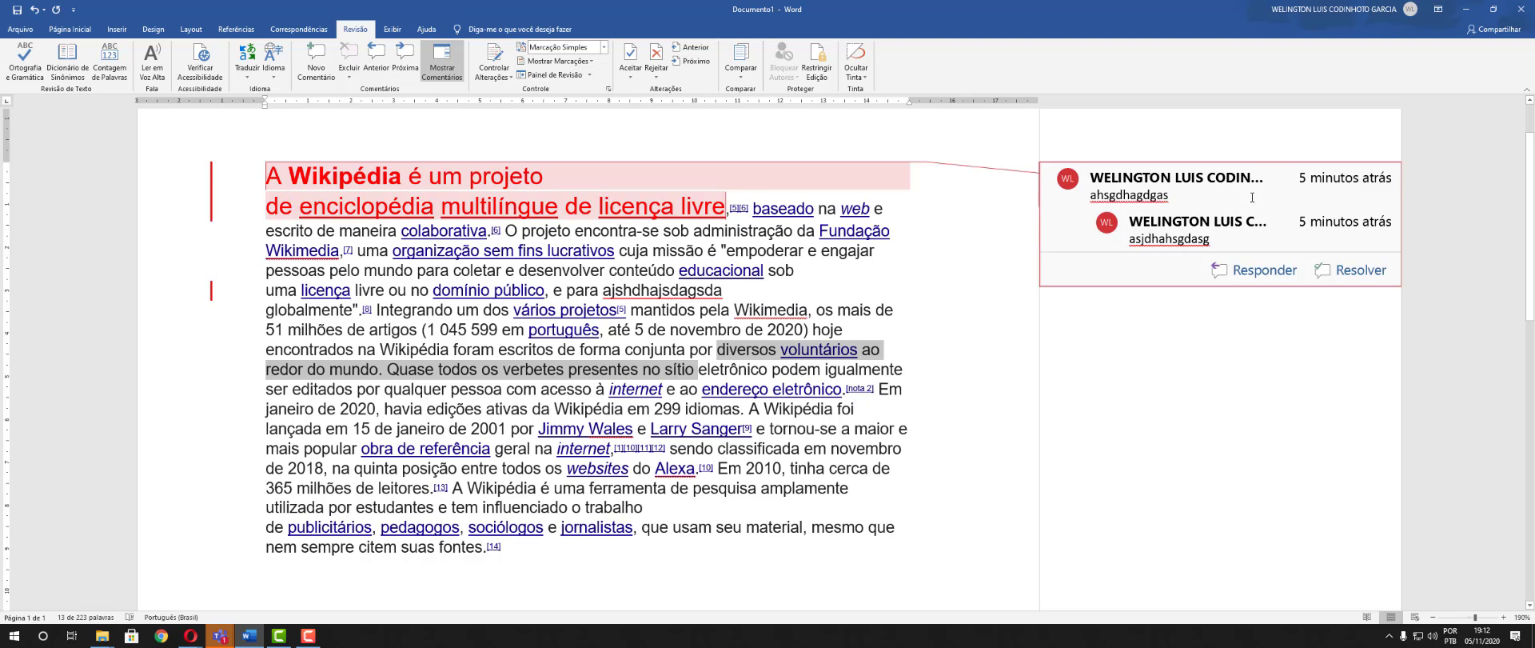
Hide the full comment display so the thread is reduced to its margin marker
left_click(220, 212)
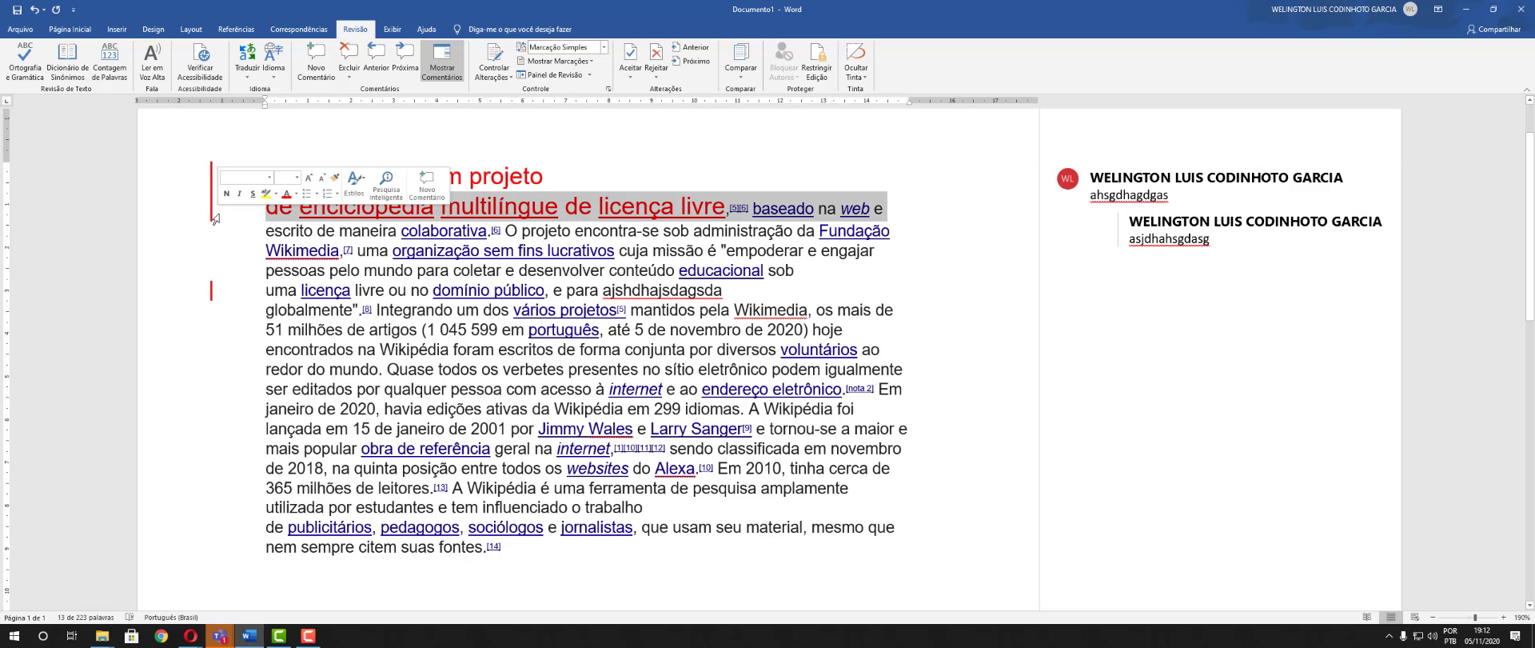
left_click(199, 350)
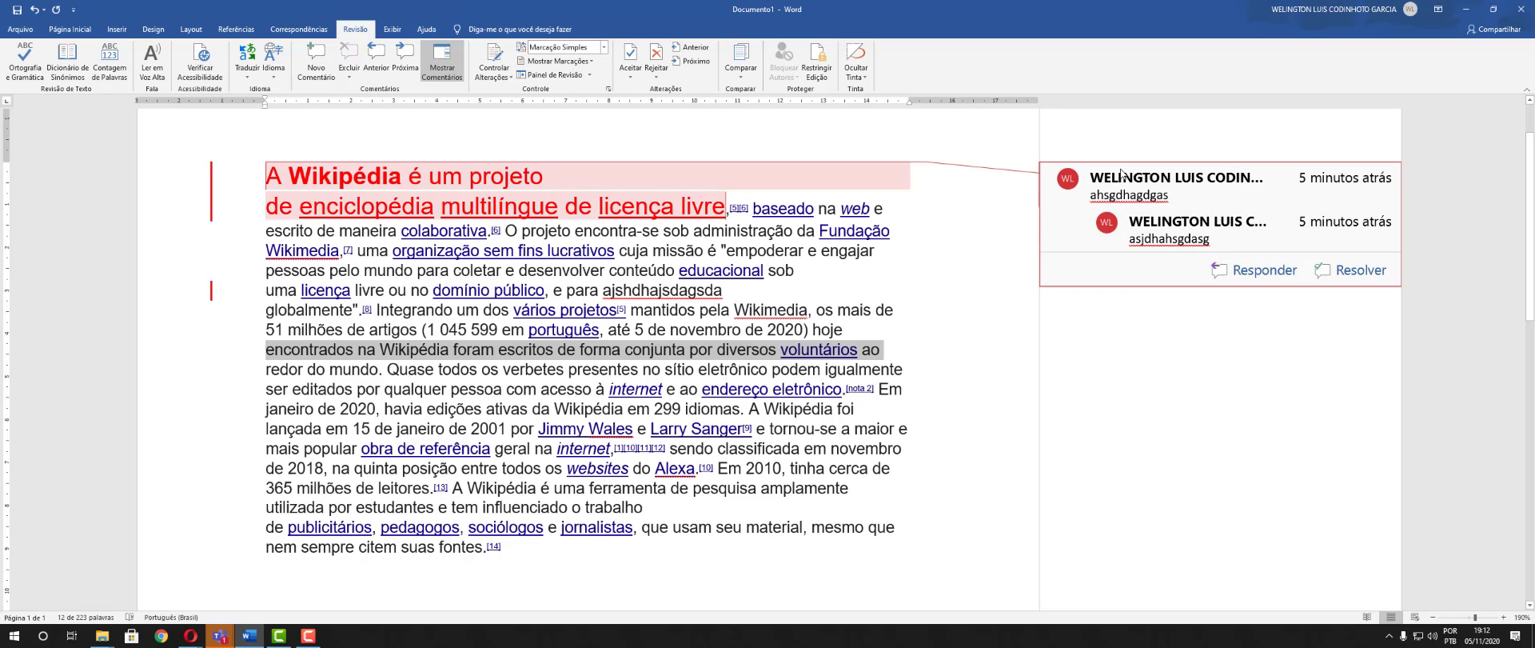
left_click(443, 62)
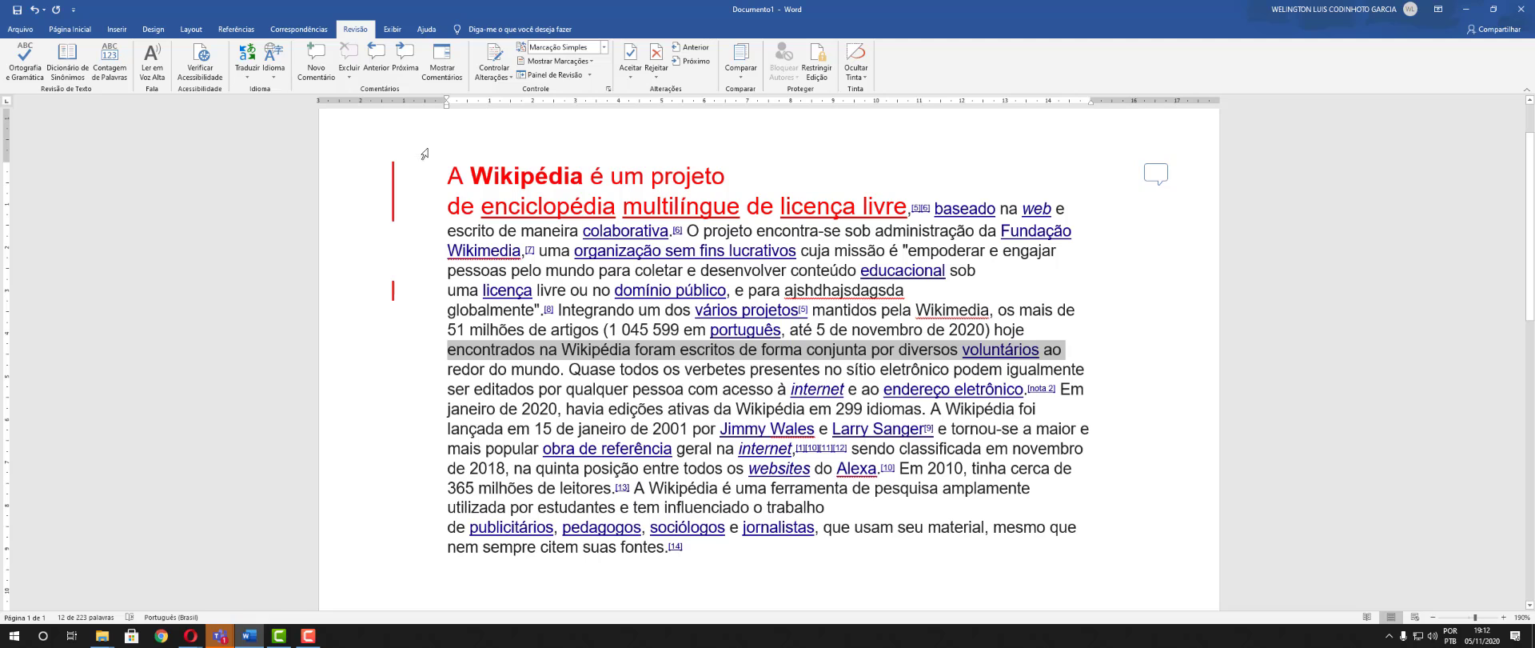
Switch the document to all markup (Todas as Marcações) and select the first formatting revision in the margin
left_click(509, 77)
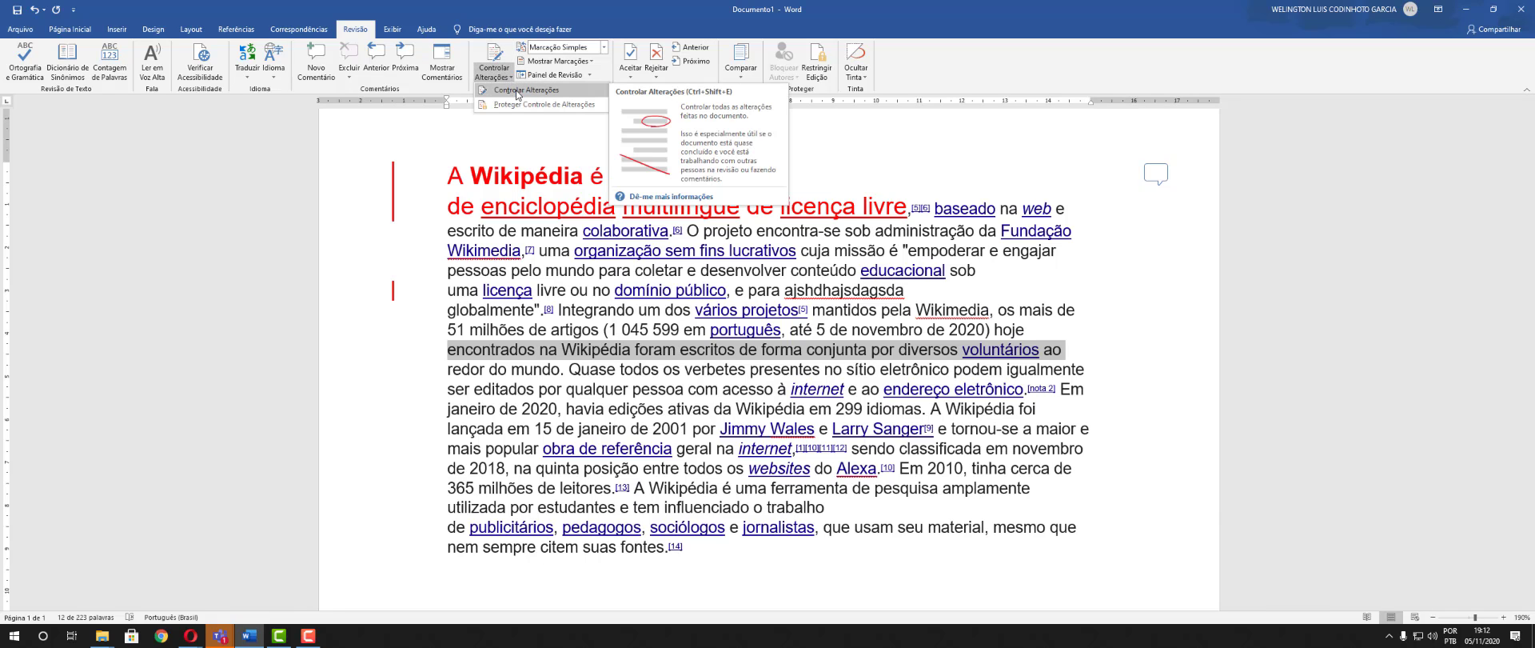
left_click(394, 206)
left_click(394, 206)
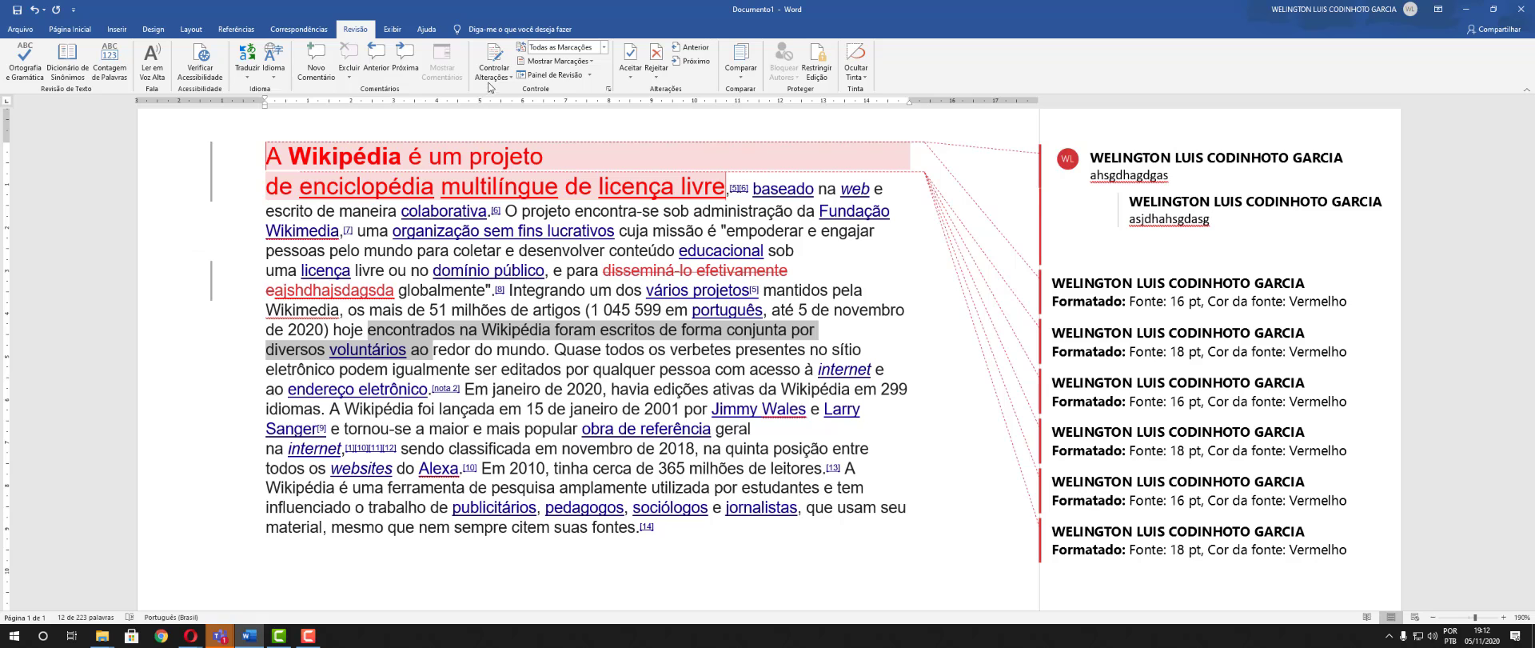
left_click(204, 450)
mouse_move(1052, 171)
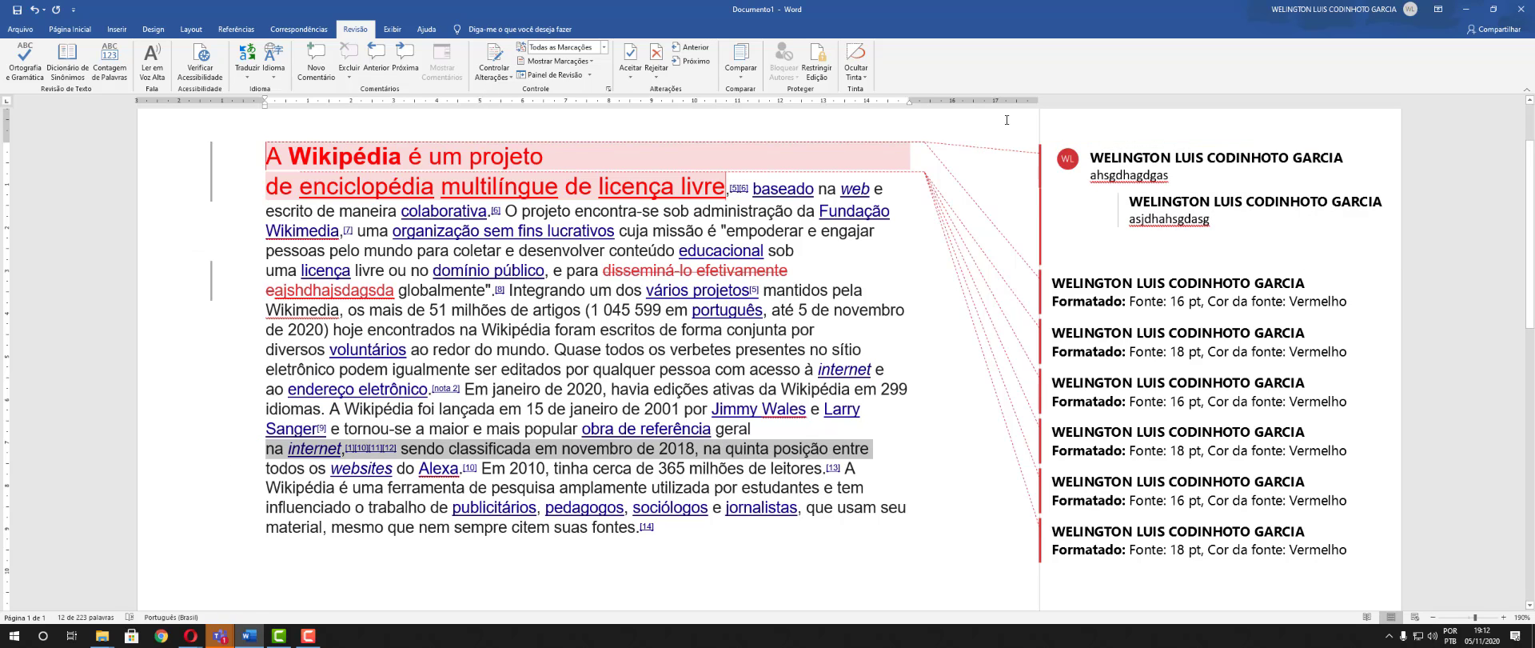
left_click(1174, 293)
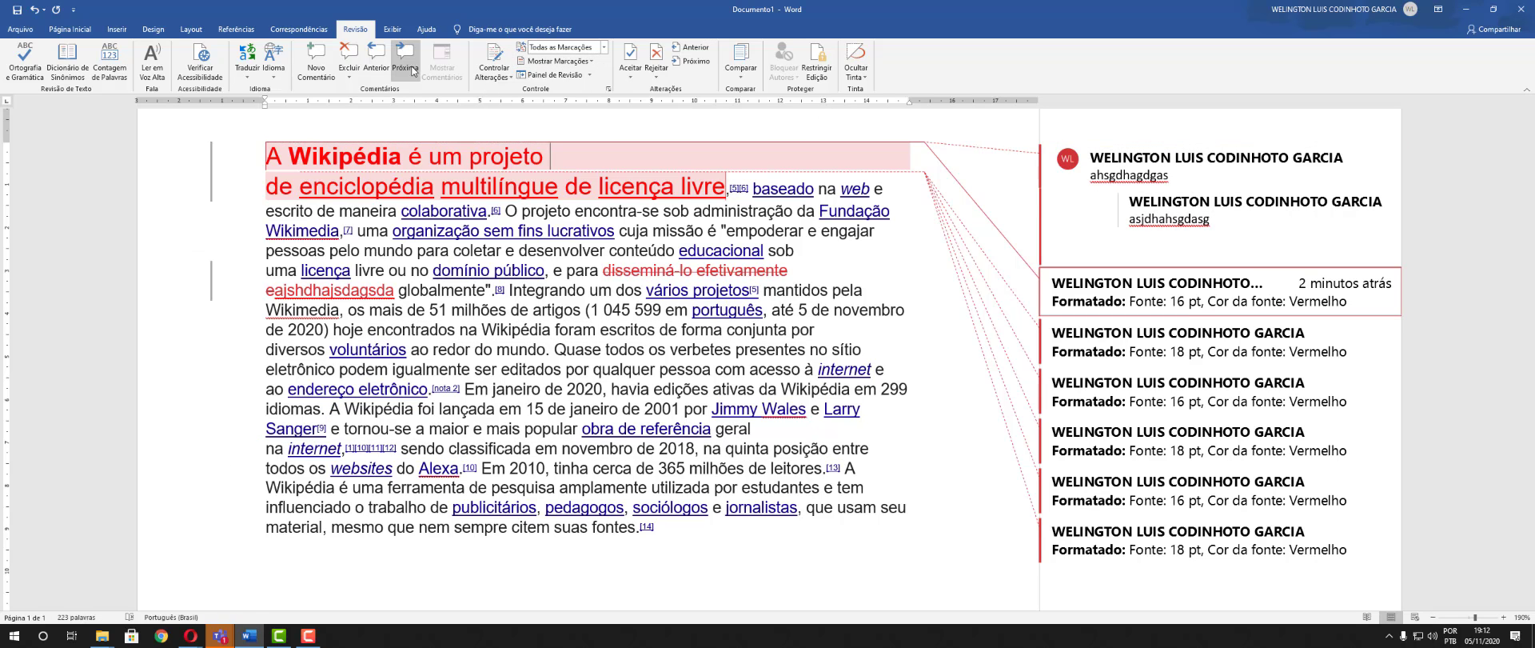
Replace the paragraph's ending, from "de publicitários" onward, with "asdasdada" while Track Changes is off
left_click(506, 76)
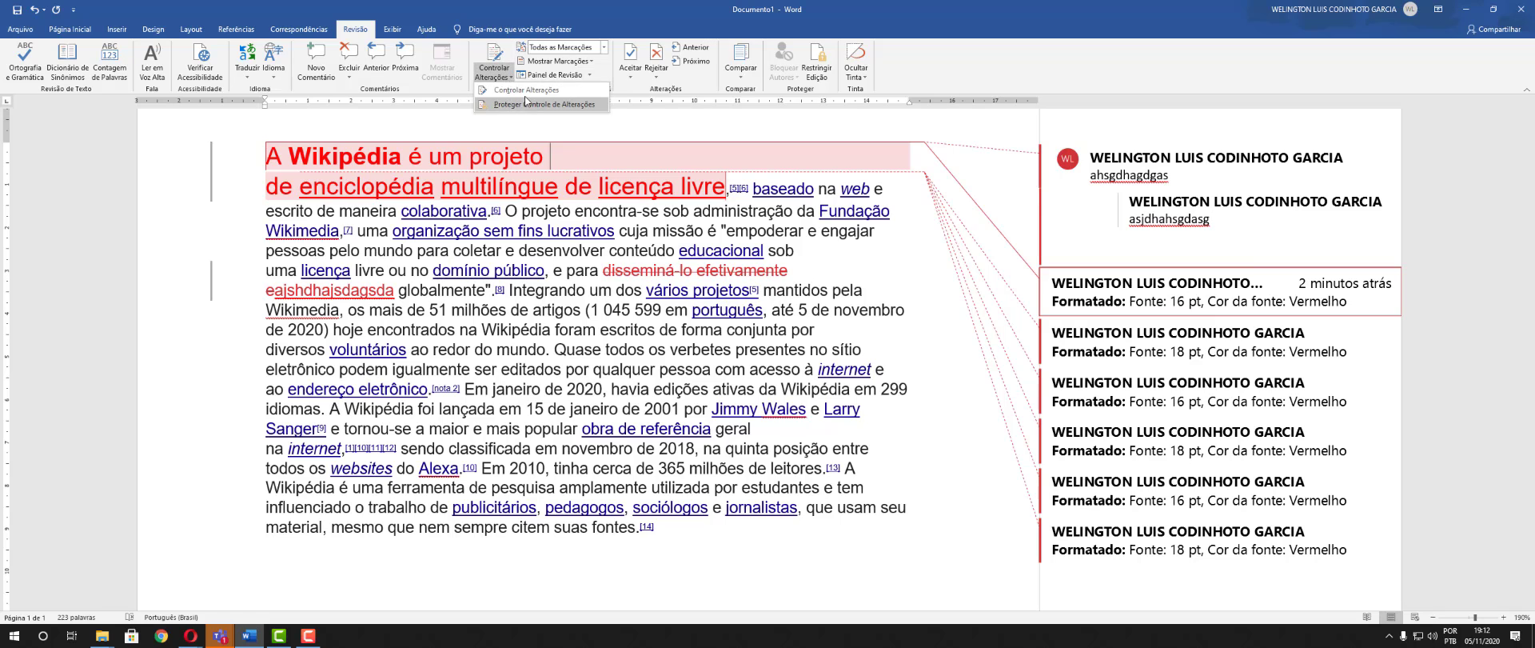
left_click(293, 448)
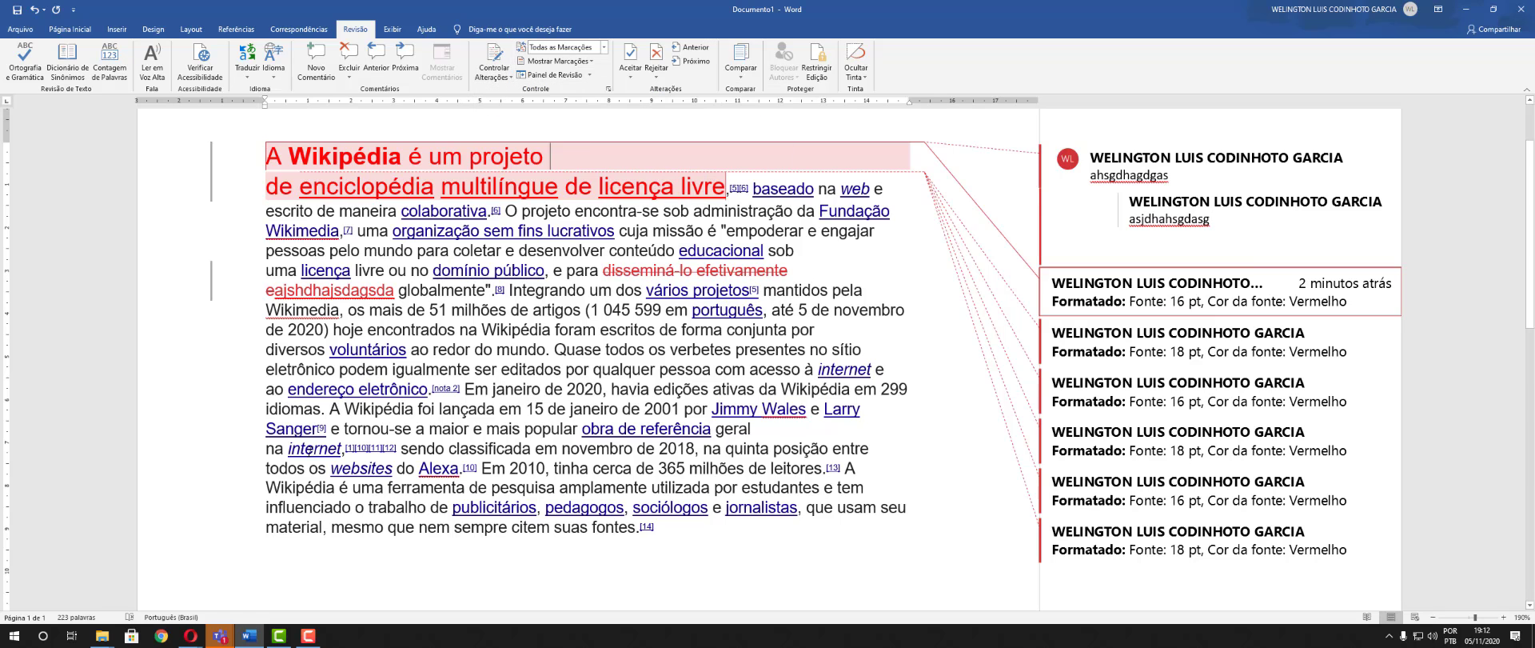
left_click_drag(667, 554, 449, 507)
type("asdasdada")
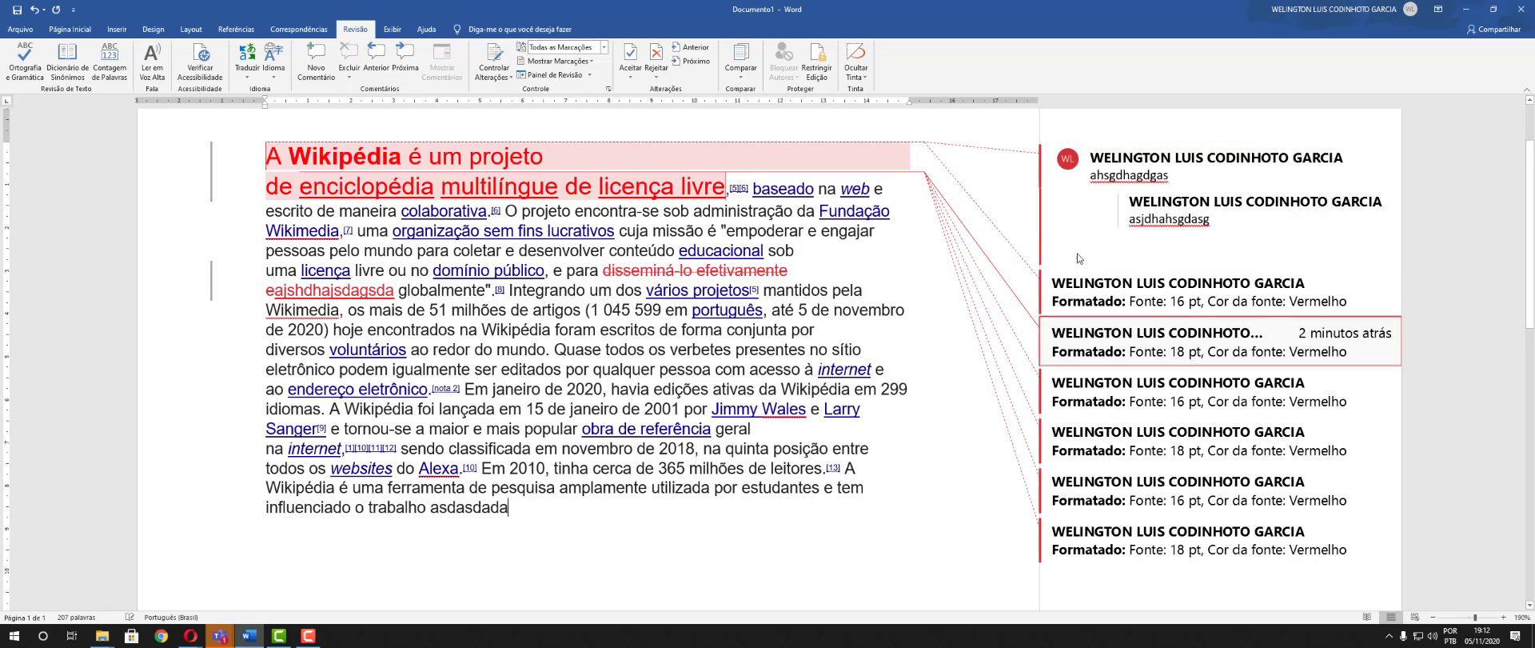
Delete the reply and the original comment on the opening words
right_click(1060, 199)
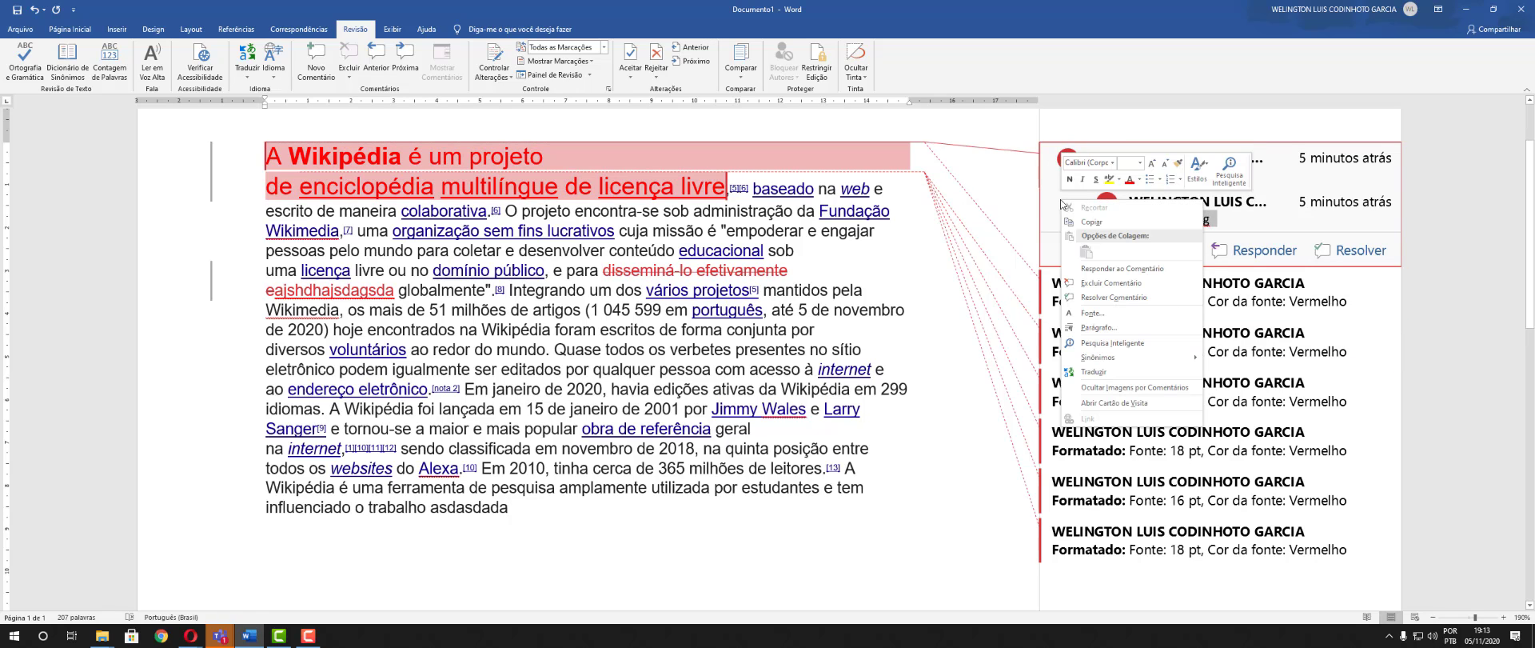
left_click(1096, 282)
right_click(1096, 220)
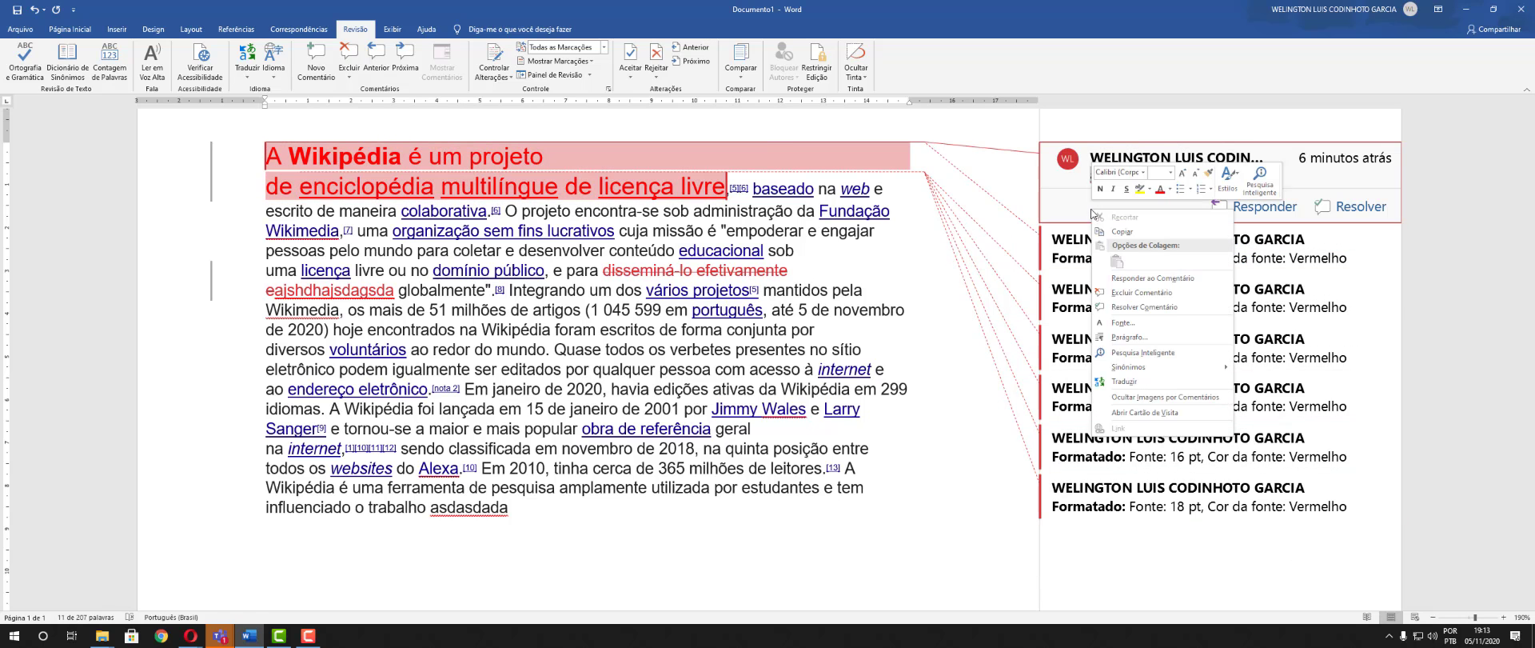
left_click(1124, 292)
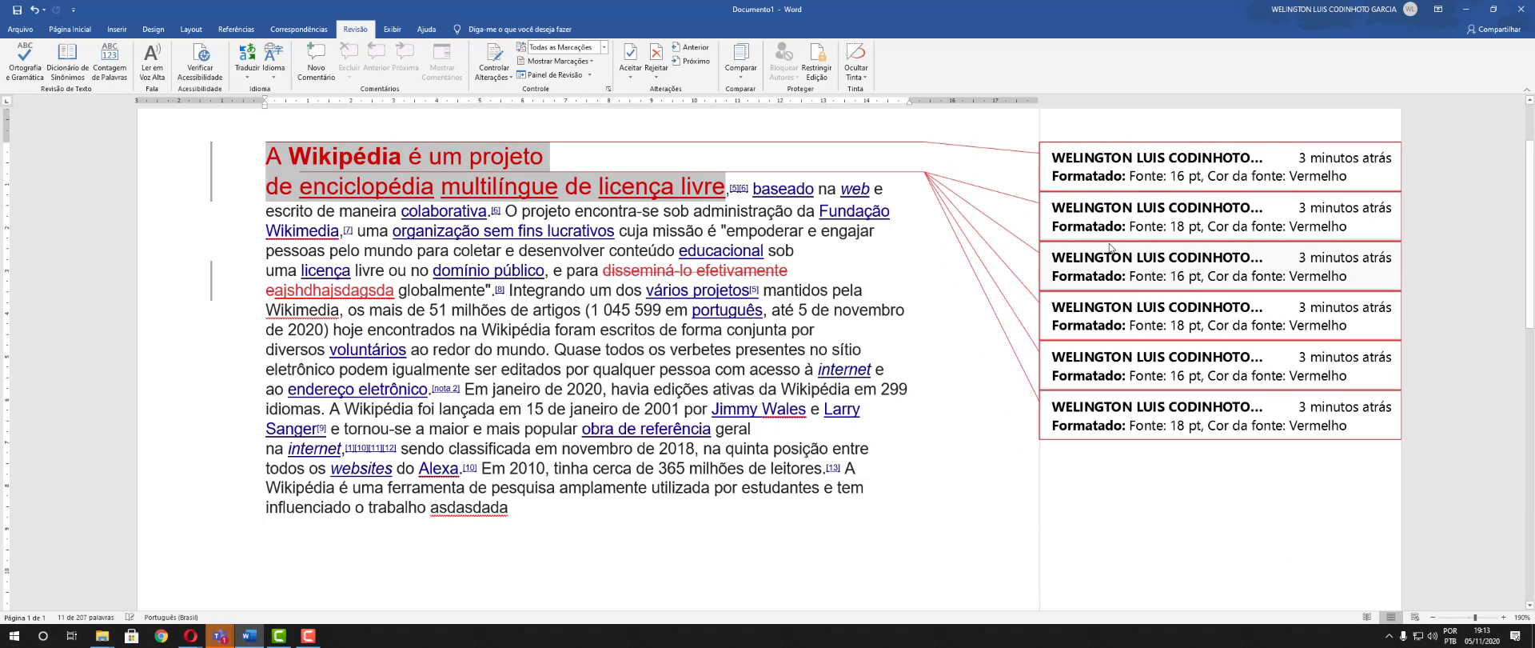
Reject the first listed formatting change on the selected opening words
right_click(1076, 169)
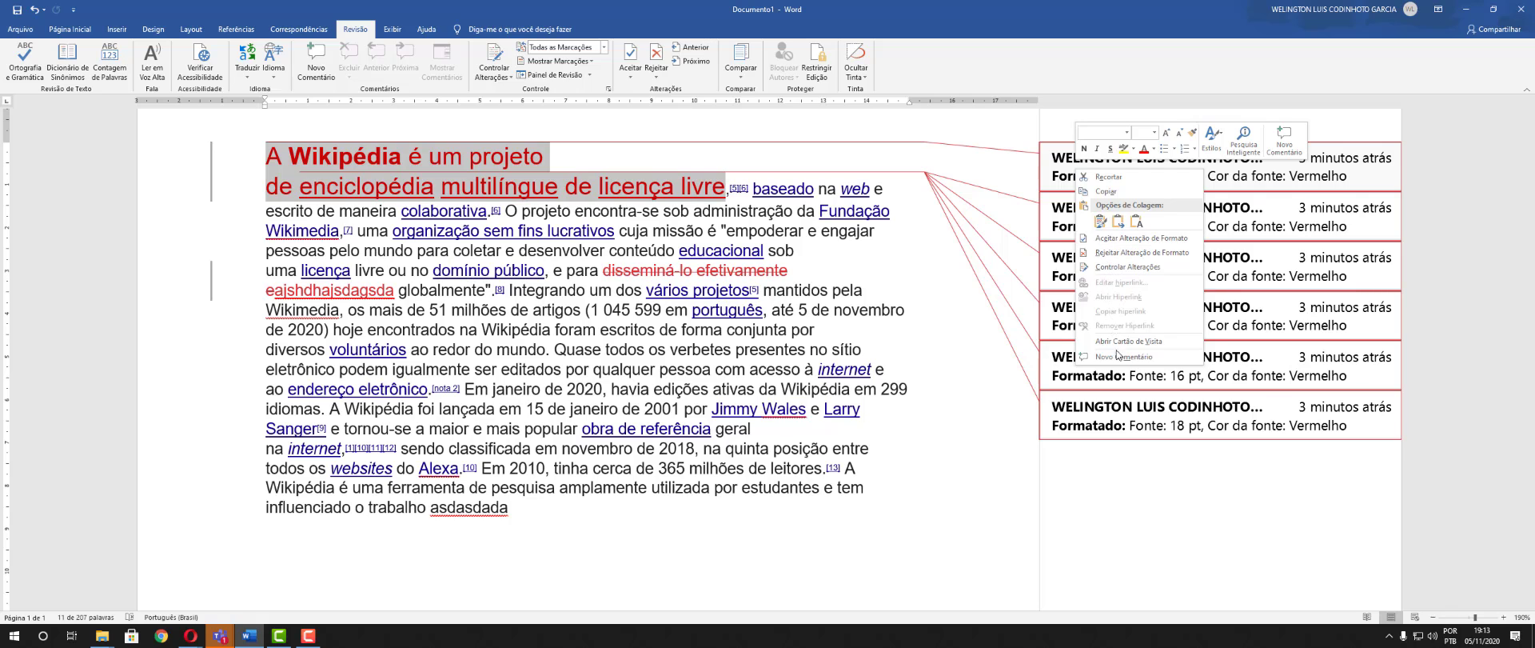
left_click(1191, 455)
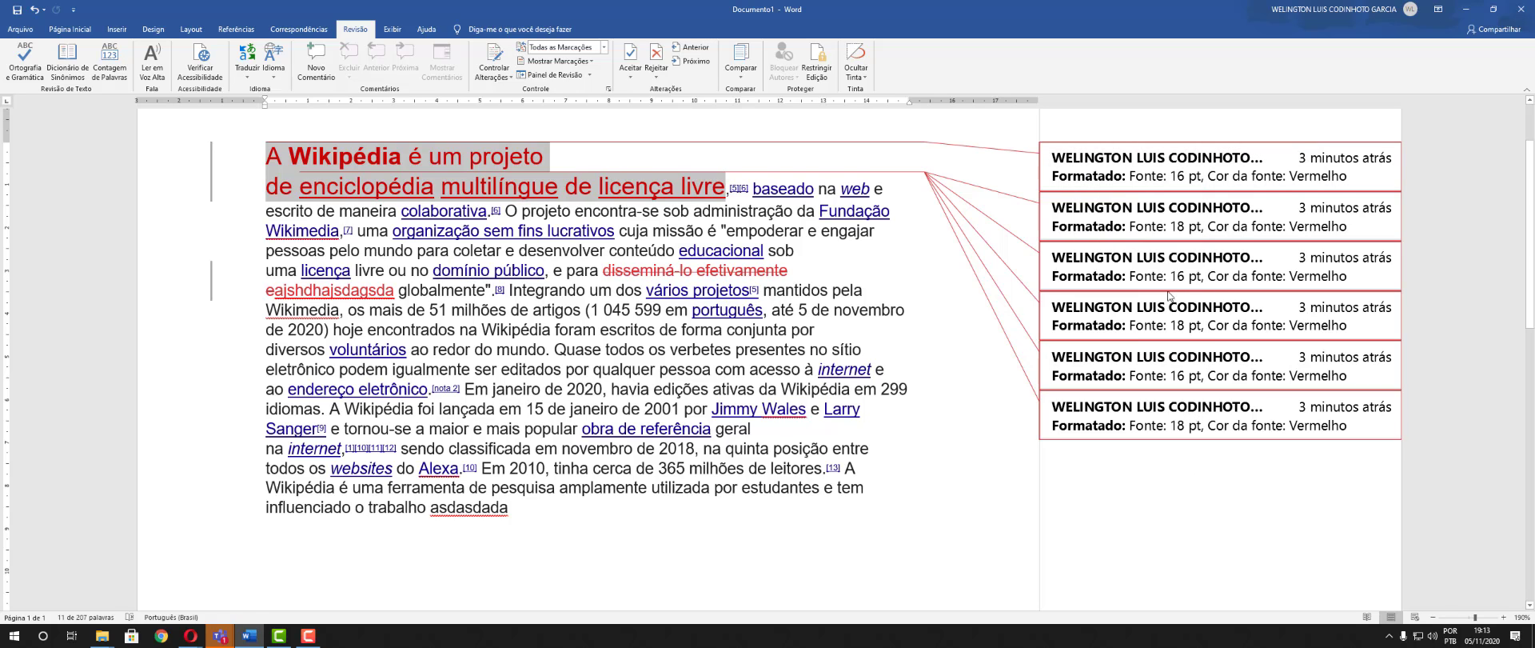
right_click(1077, 172)
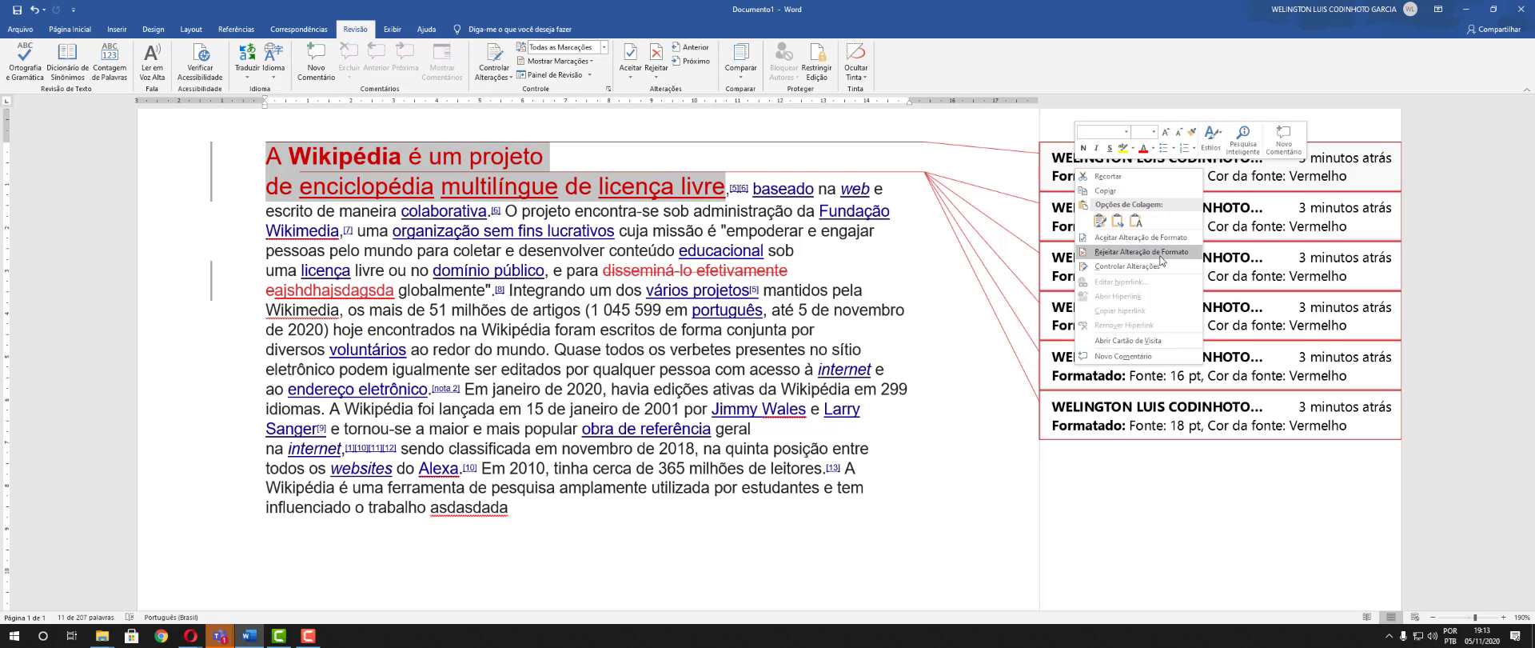
left_click(1164, 253)
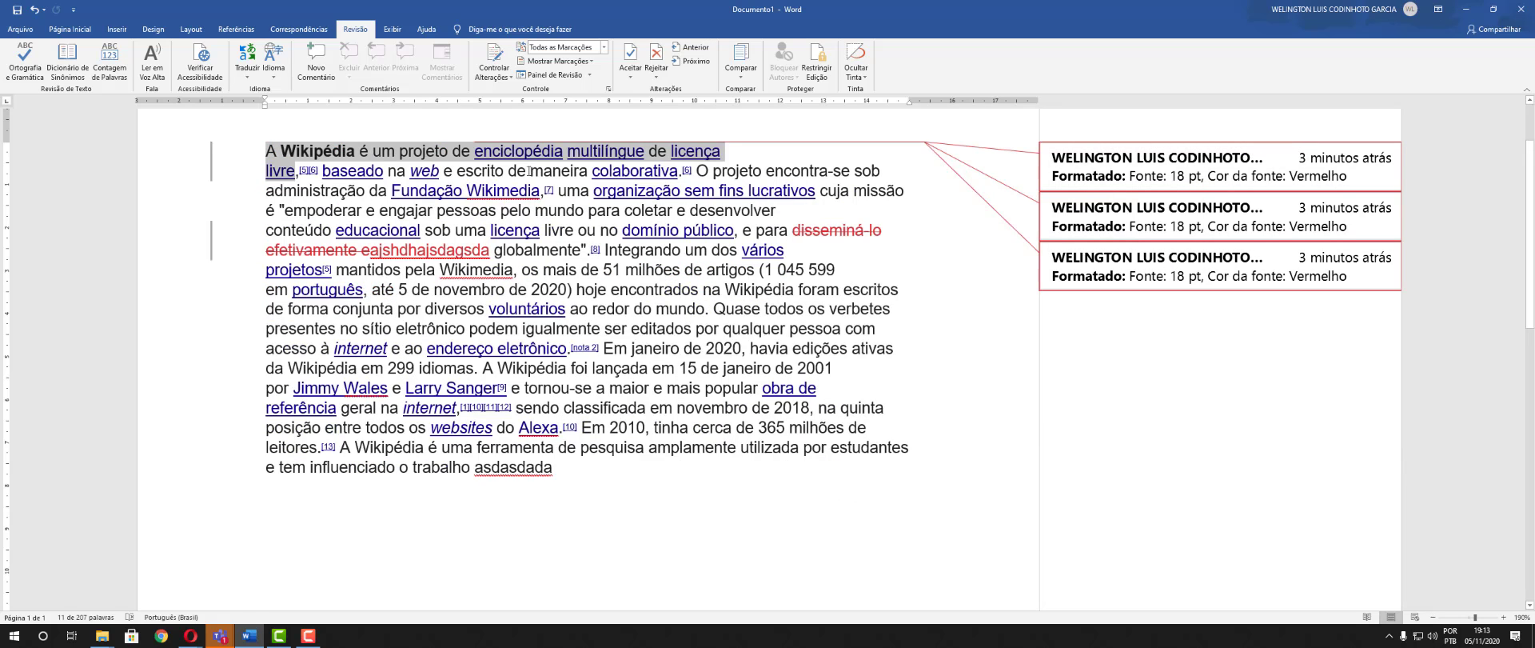
Reject the formatting change on the "enciclopédia" link along with its field-code change
right_click(1165, 163)
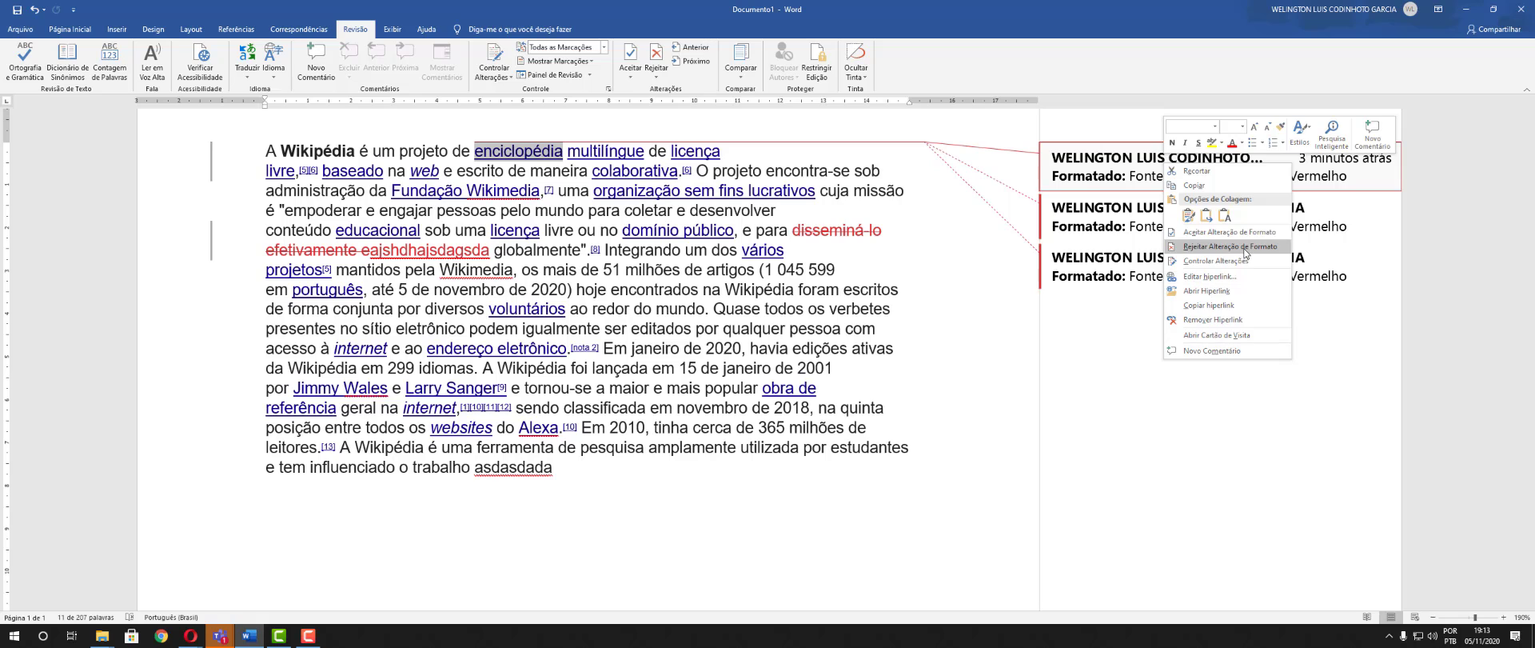
left_click(1223, 246)
right_click(1109, 186)
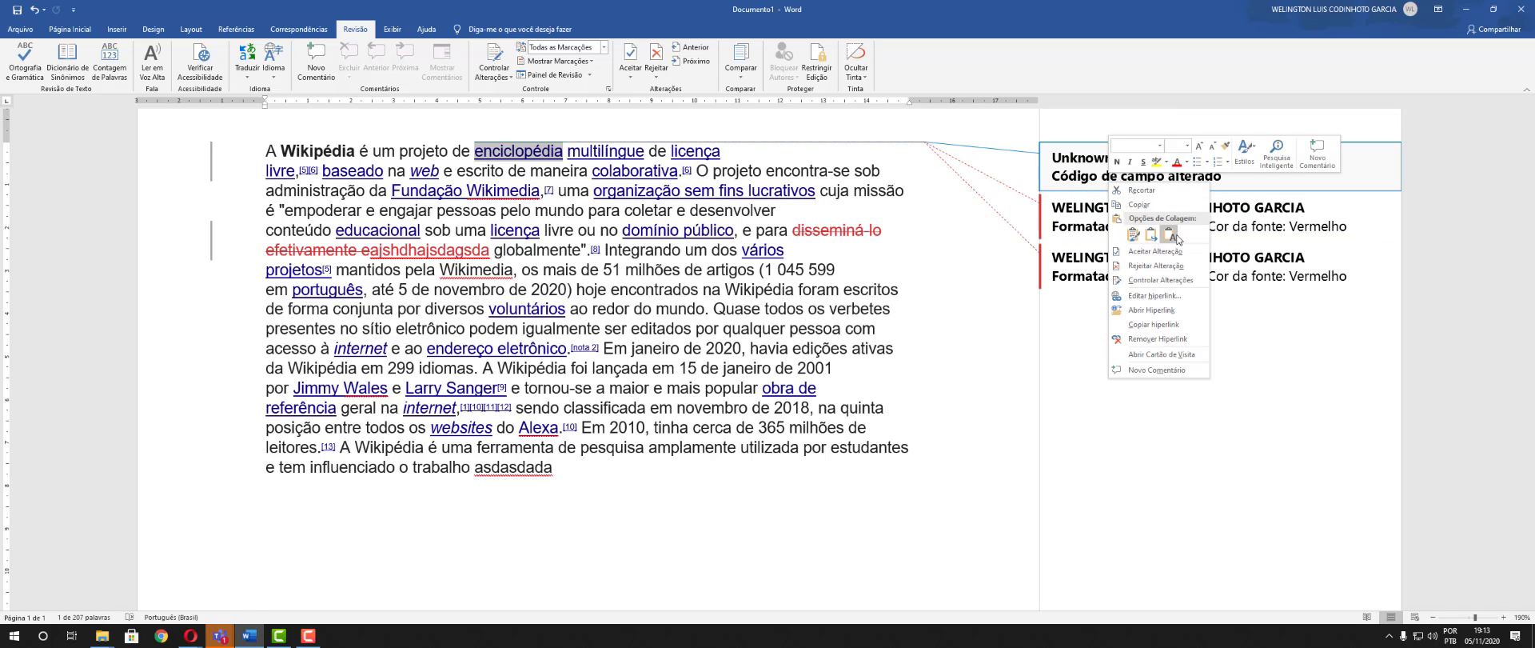
left_click(1178, 266)
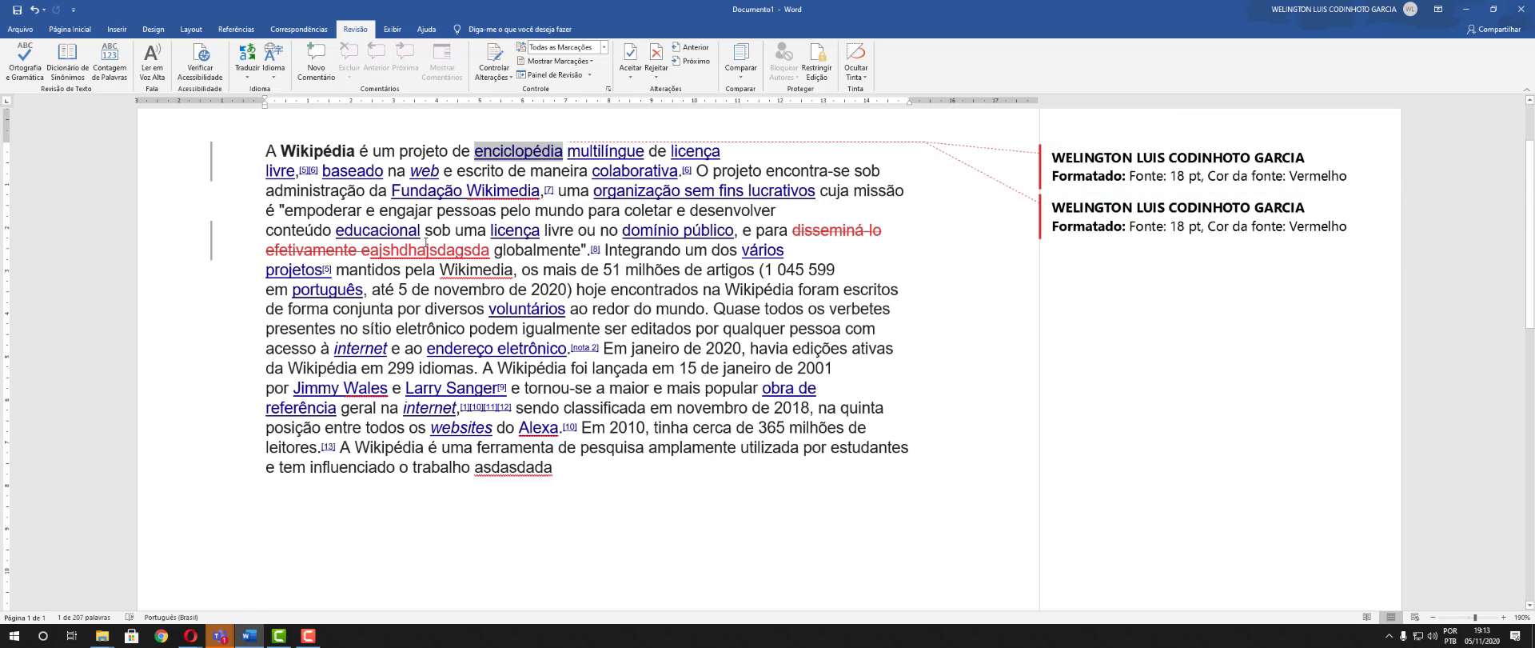
Reject the formatting change and the field-code change on the "multilíngue" link
right_click(1070, 171)
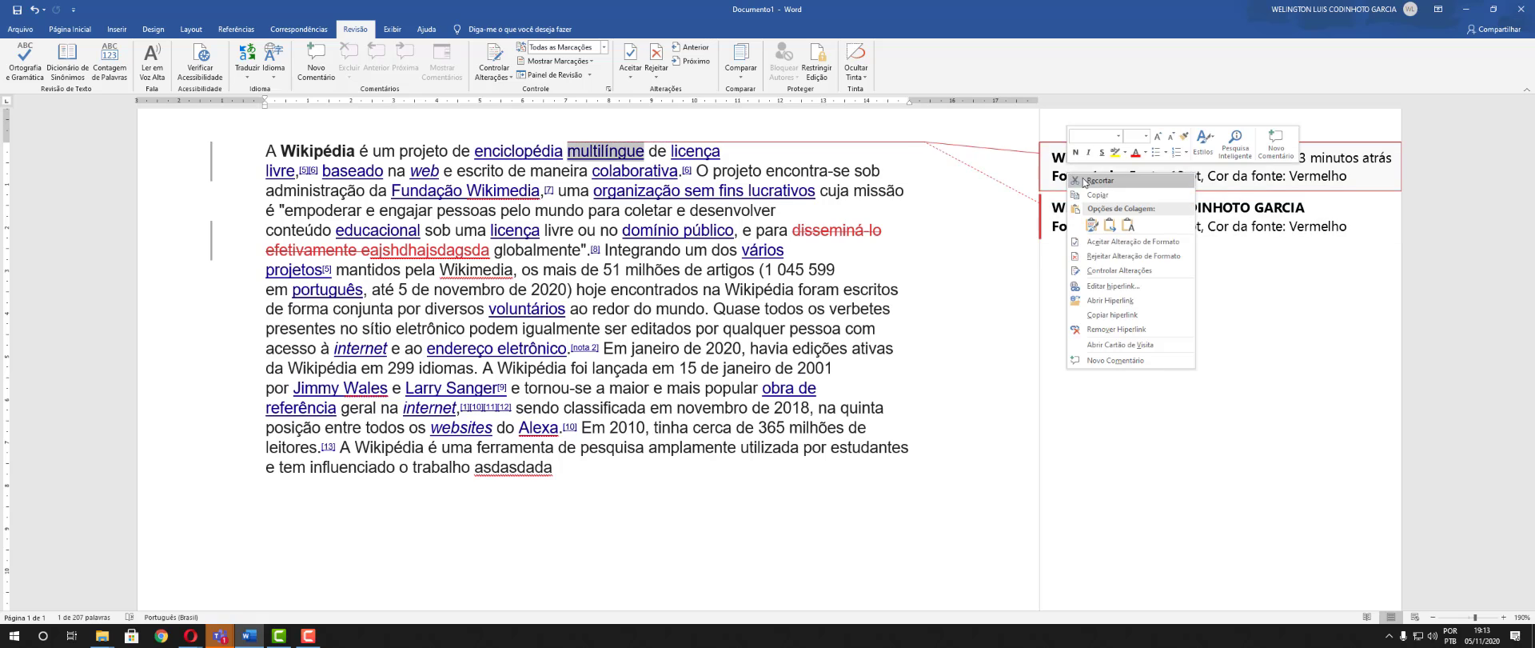
left_click(1129, 256)
right_click(1103, 181)
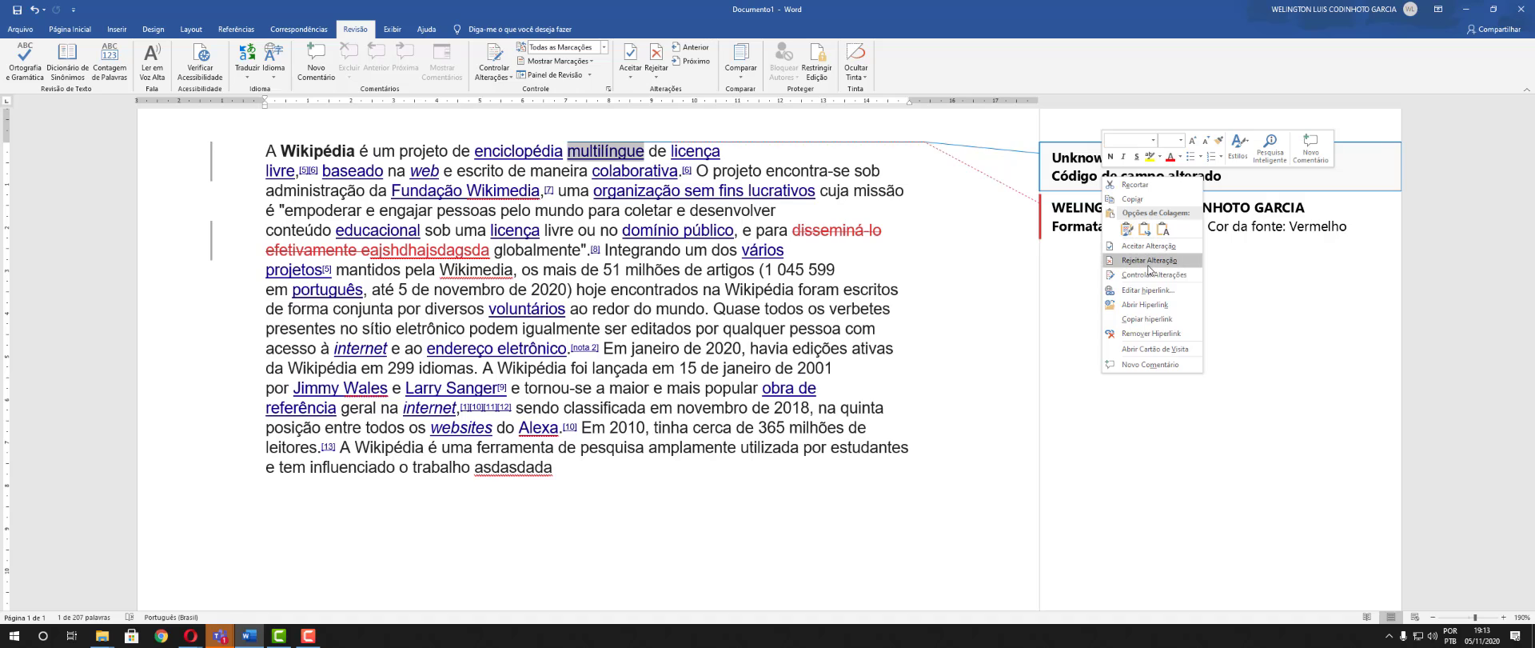
left_click(1148, 271)
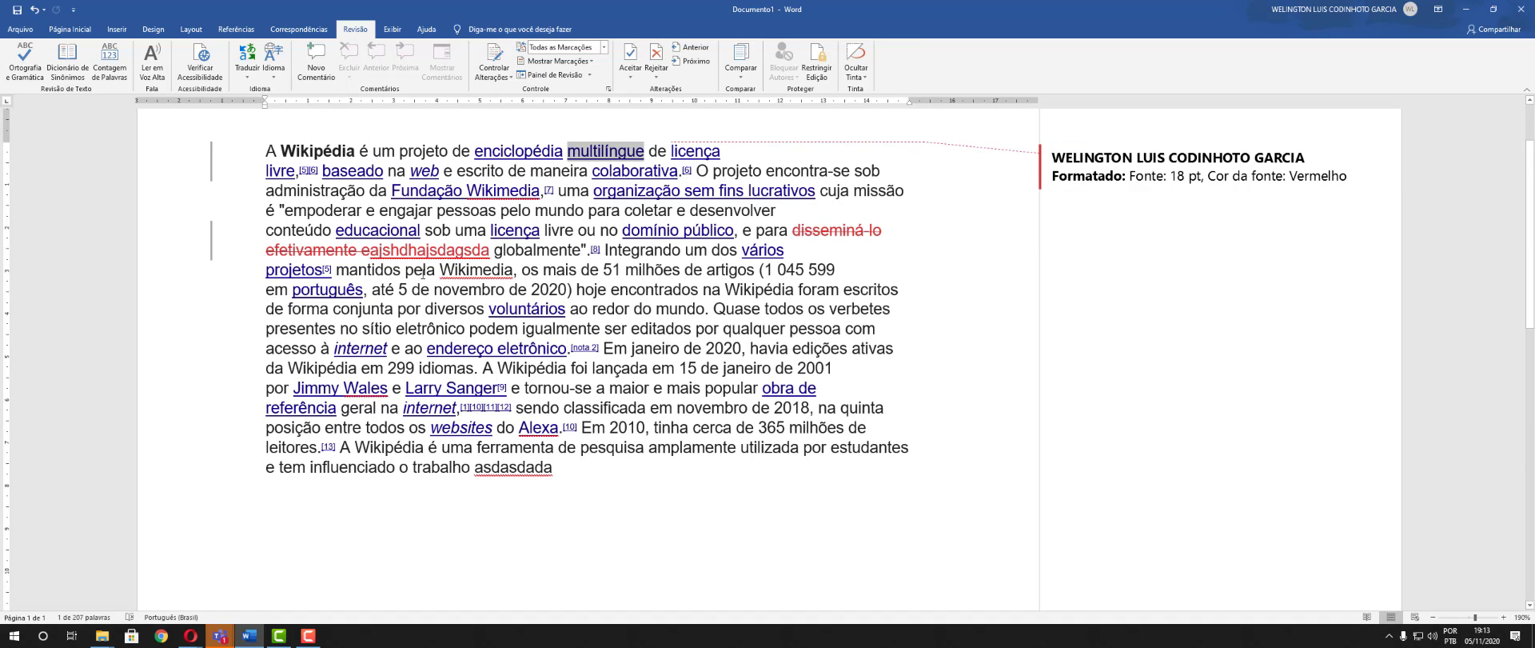
Switch the paragraph to simple markup and back to all markup using the change bar beside the tracked replacement
left_click(267, 249)
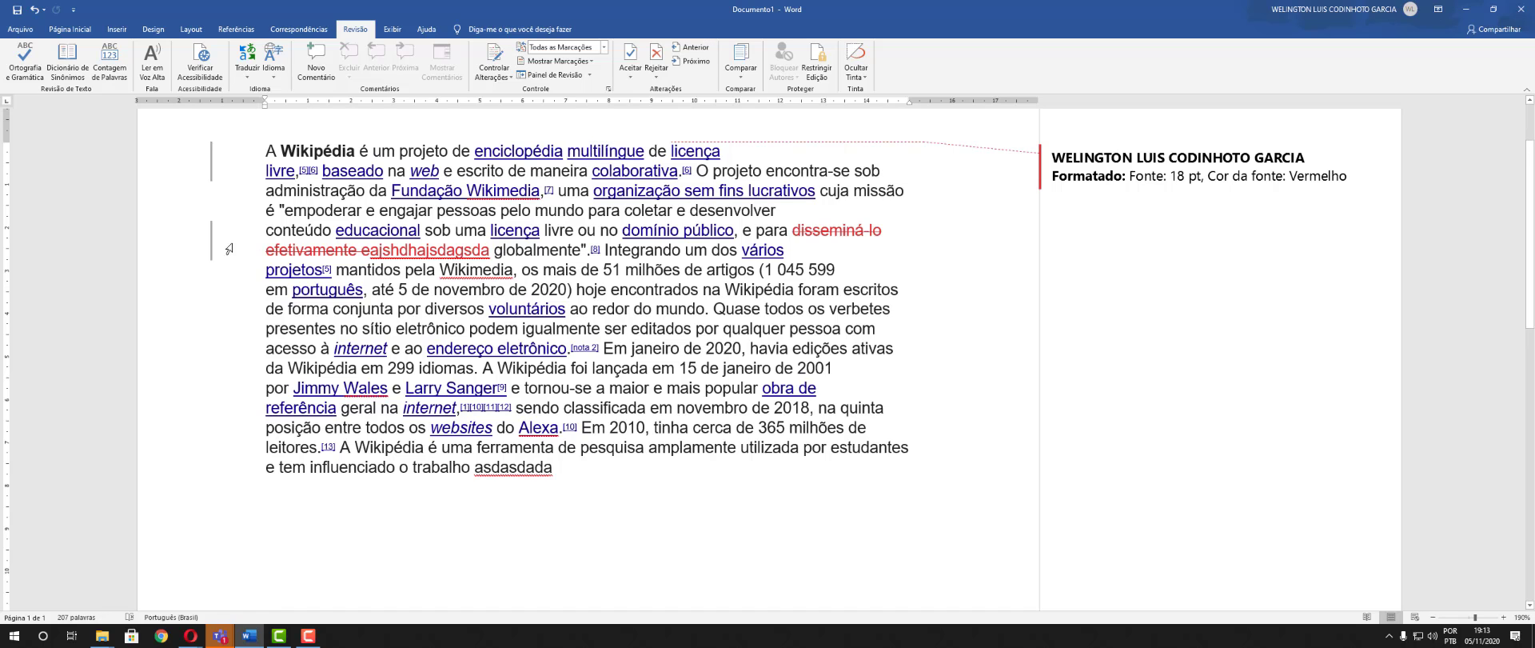
left_click(212, 246)
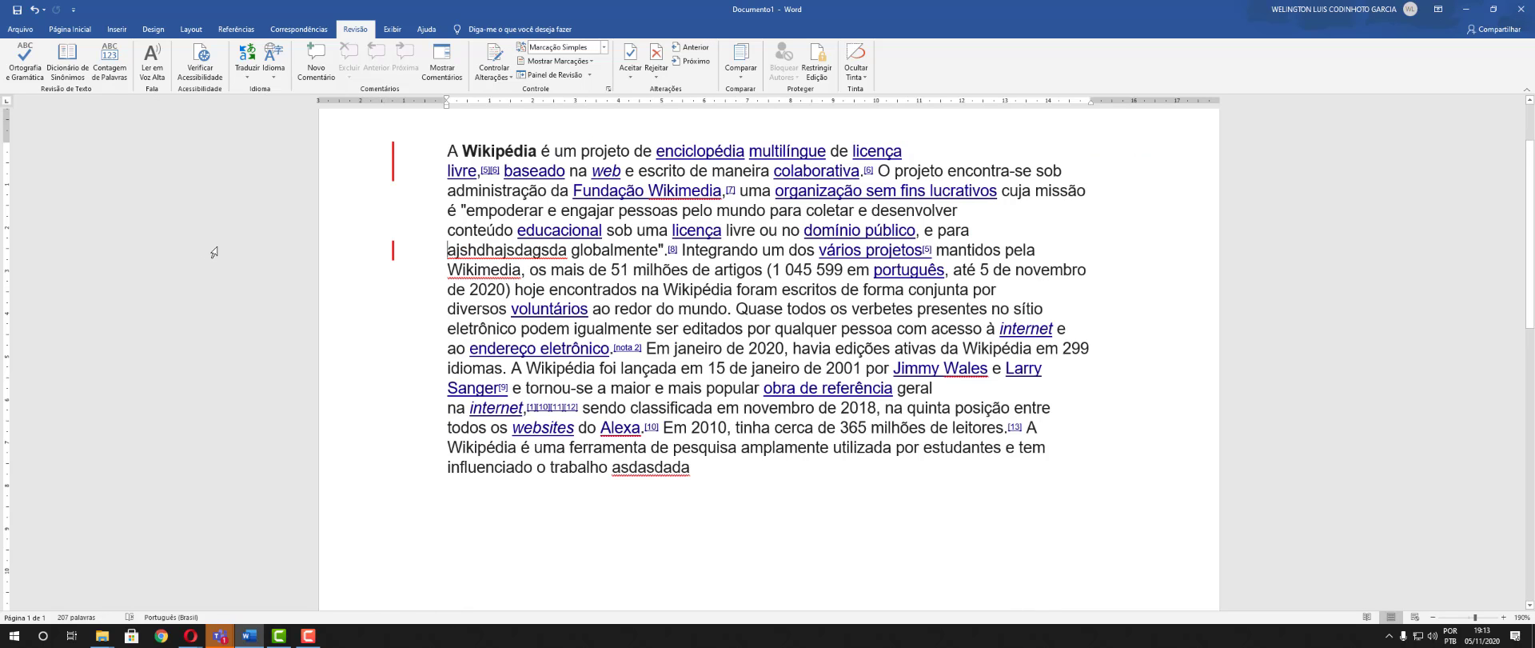
left_click(393, 251)
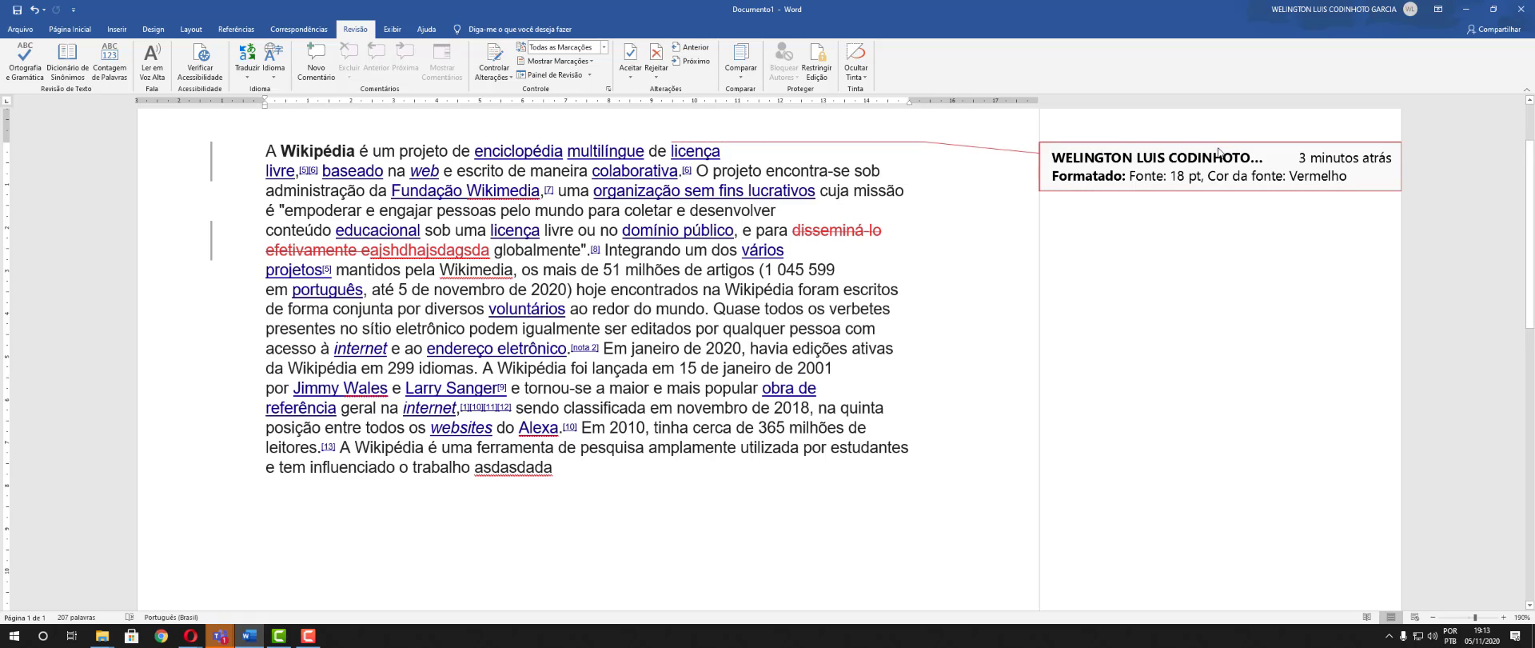
Reject the formatting change and the field-code change on the "licença livre" link
right_click(1157, 177)
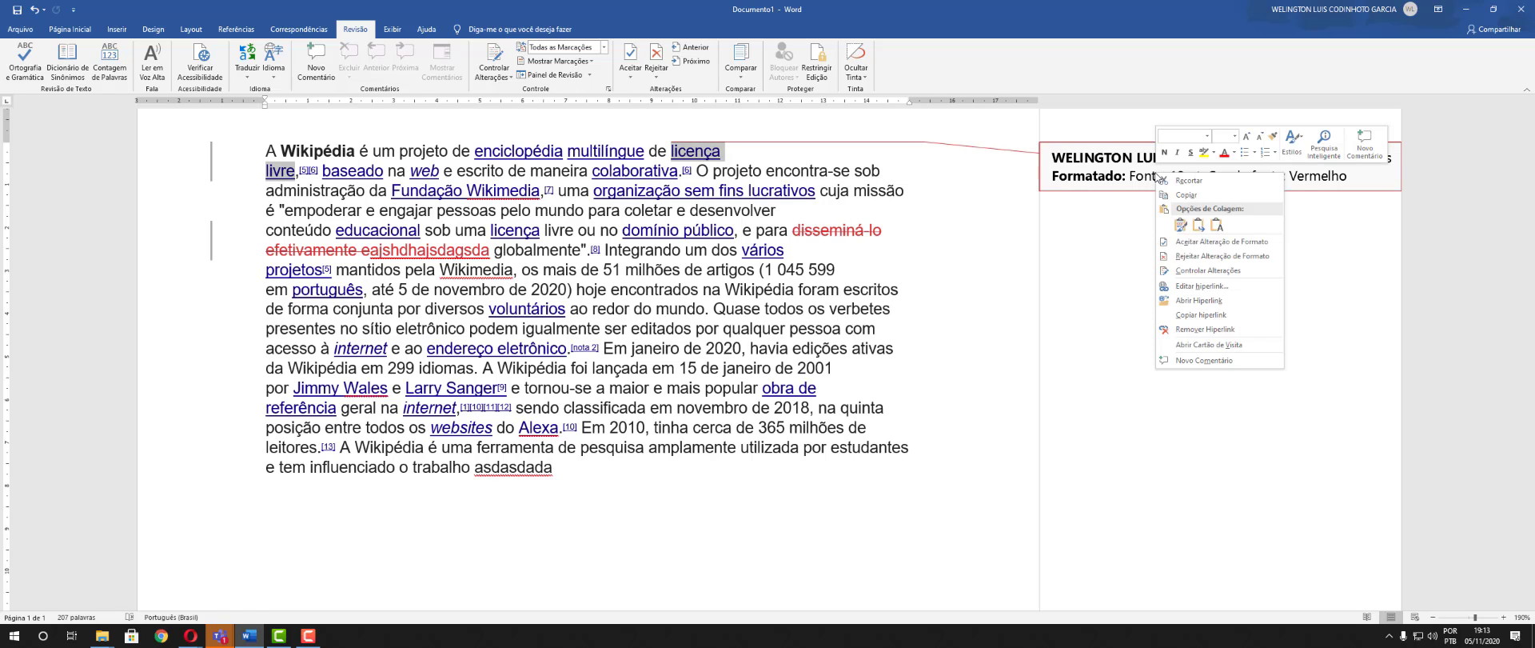
left_click(1217, 256)
right_click(1129, 182)
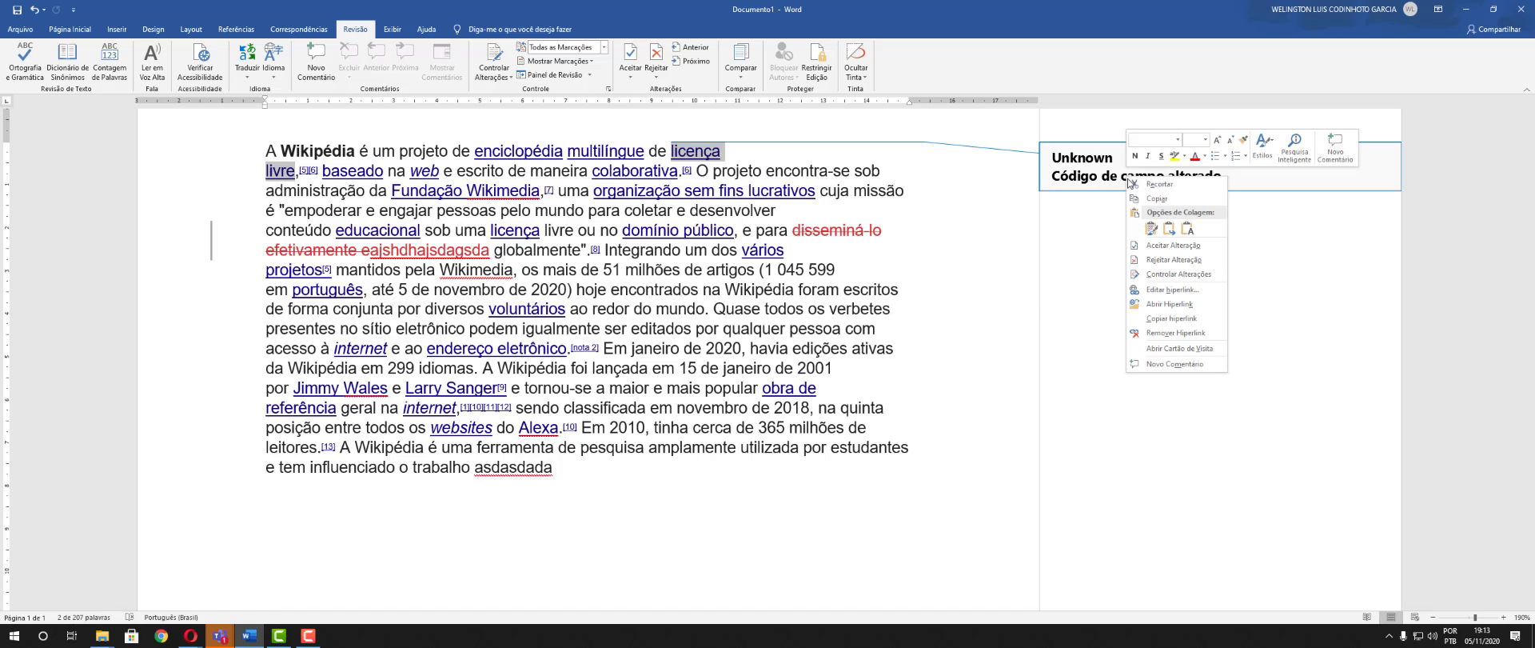
left_click(1145, 259)
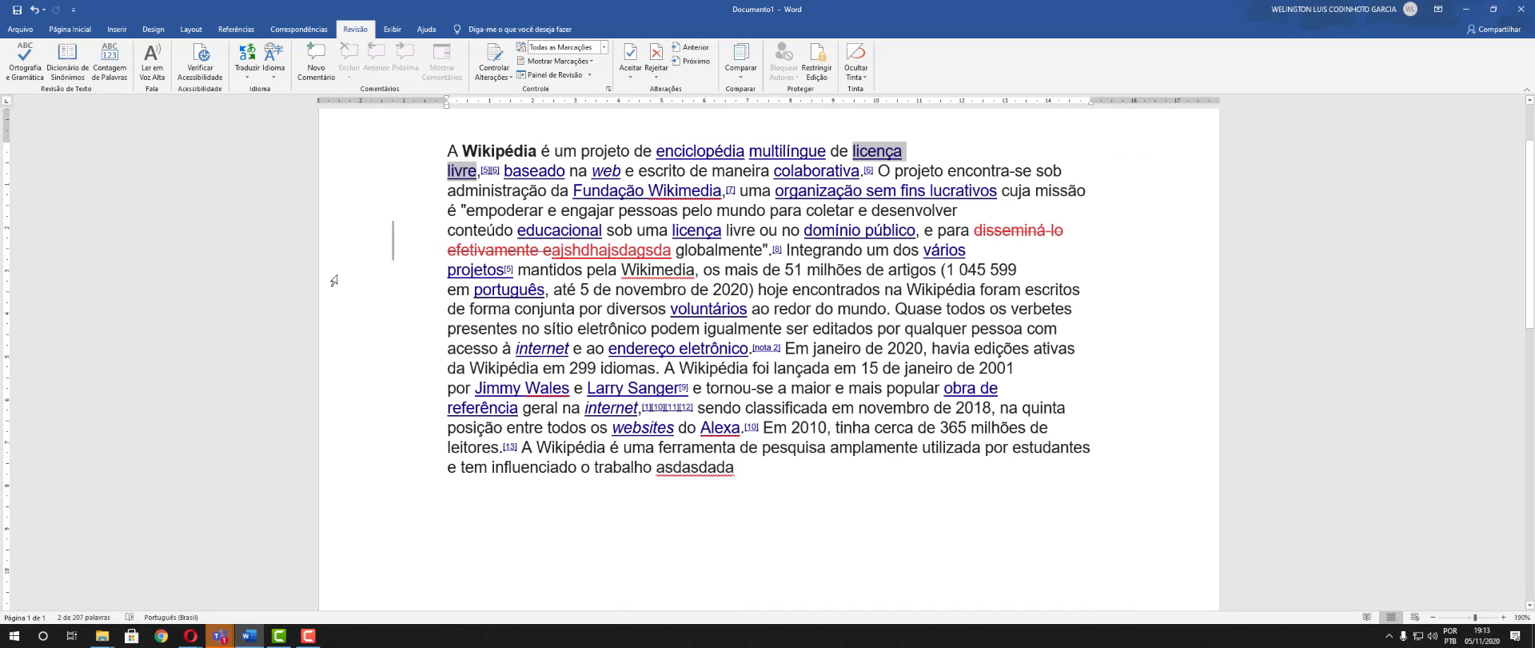
Compare simple and all markup for the remaining tracked replacement and inspect the deleted words "disseminá-lo efetivamente"
left_click(392, 248)
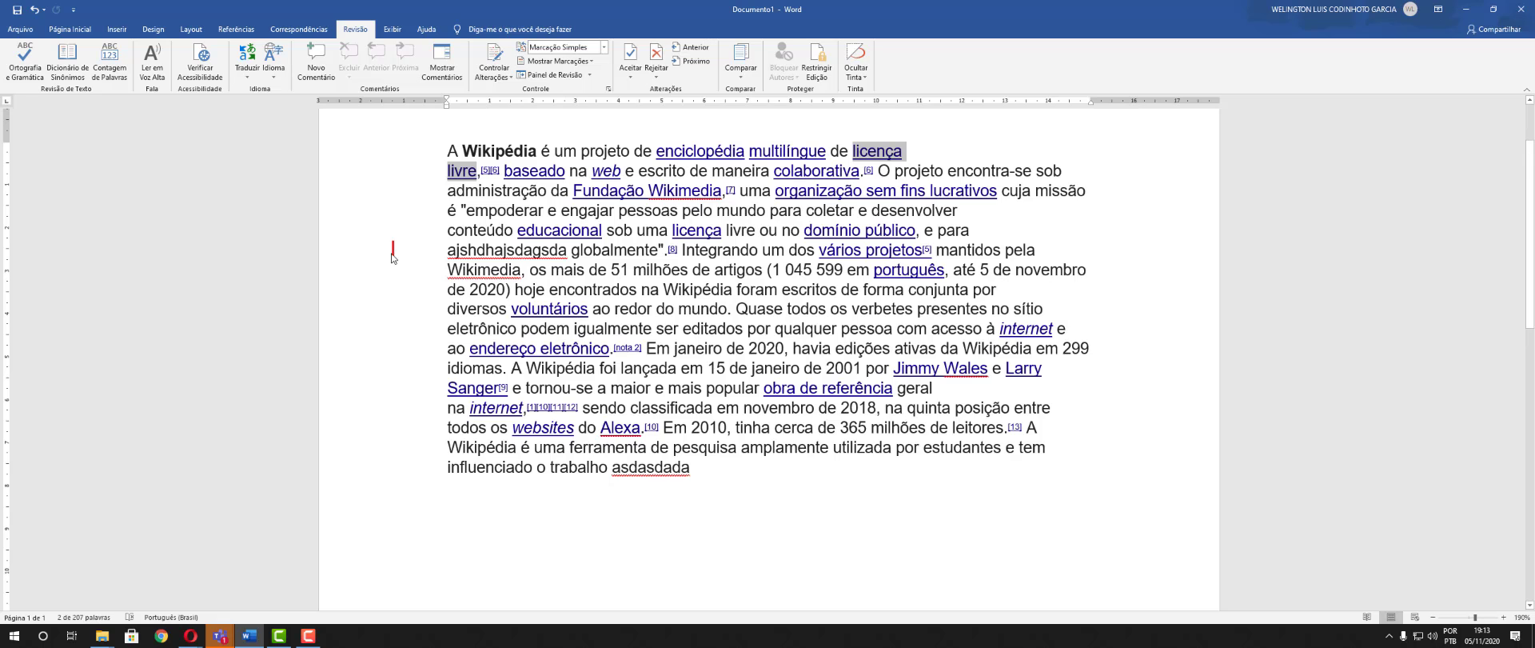
left_click(393, 249)
left_click(393, 250)
right_click(392, 256)
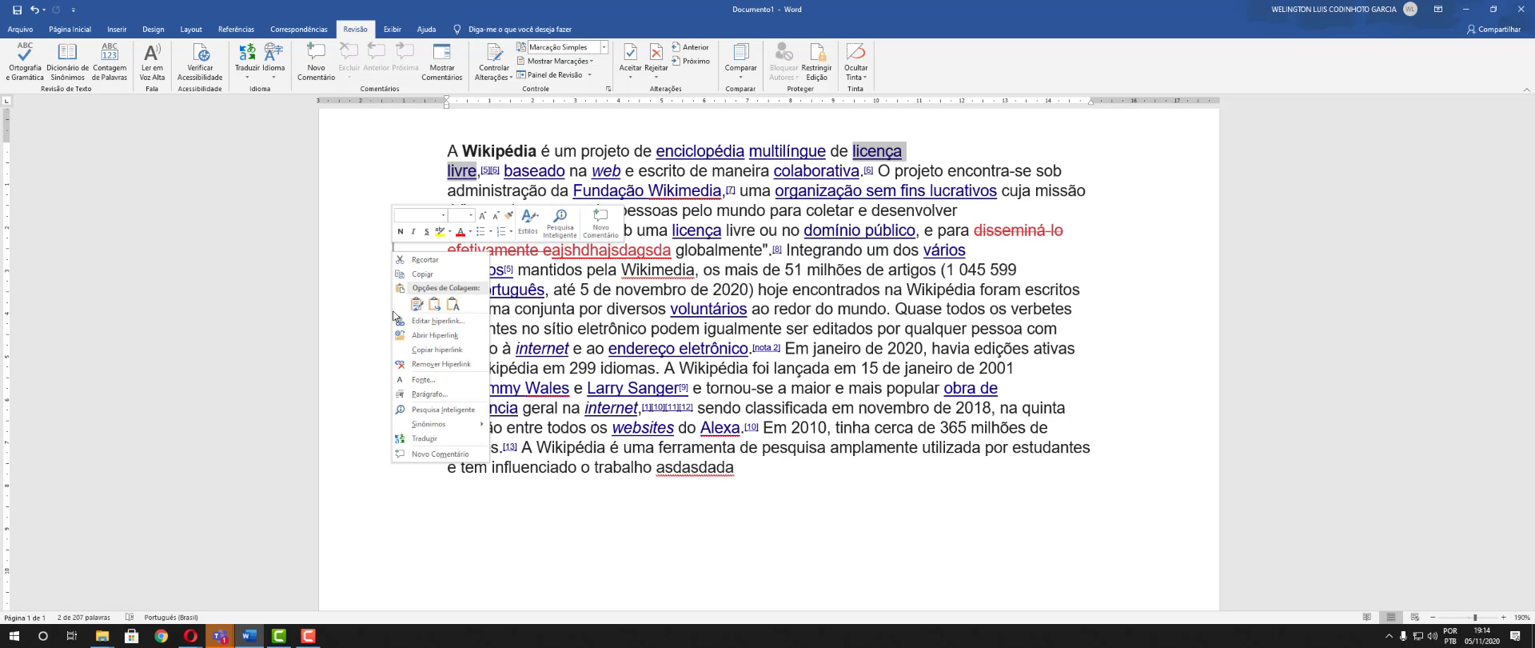
left_click(975, 535)
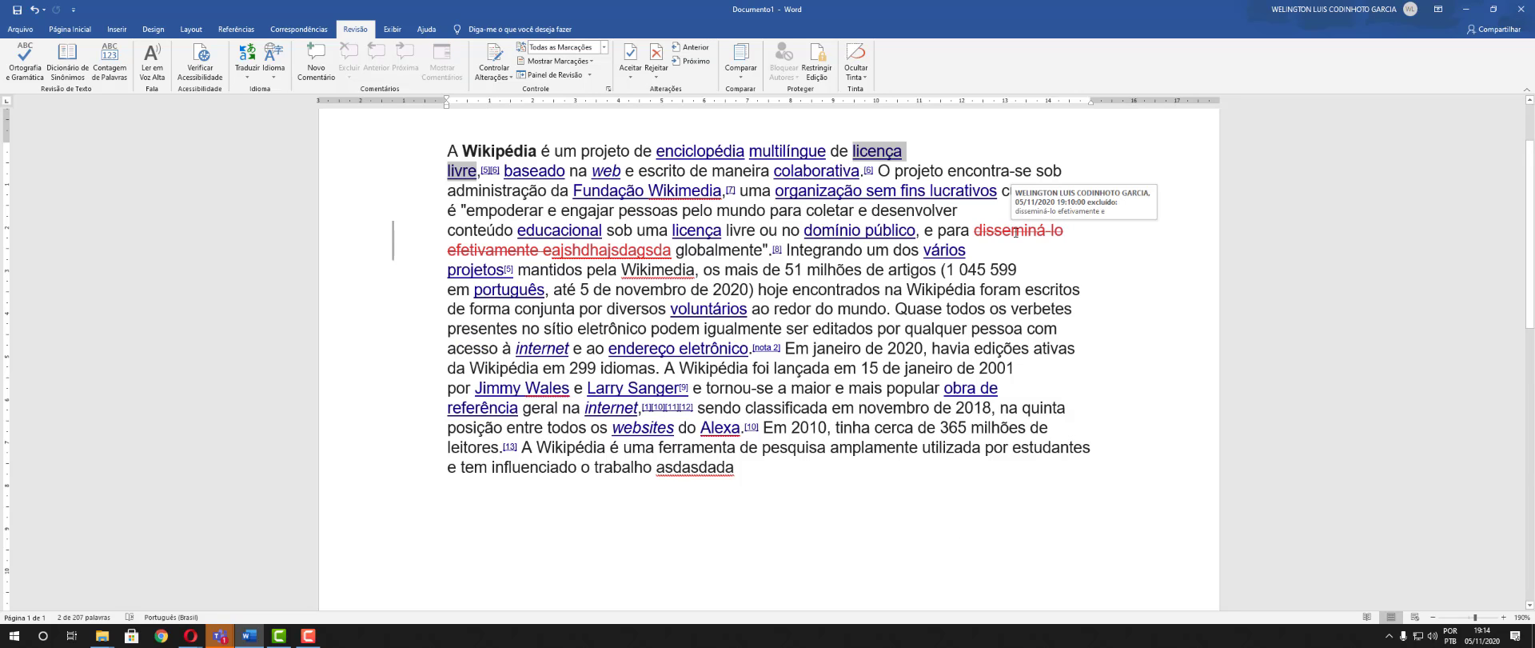
left_click(1016, 232)
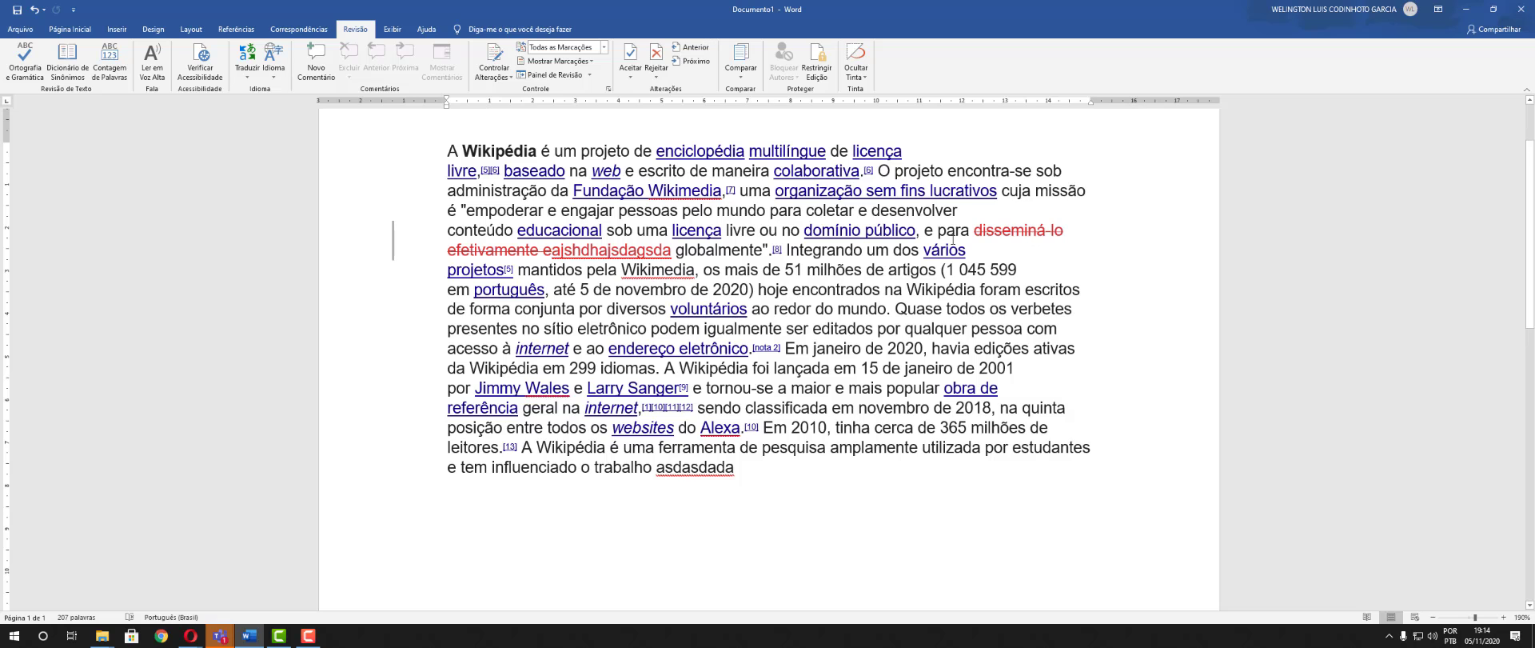
left_click(393, 244)
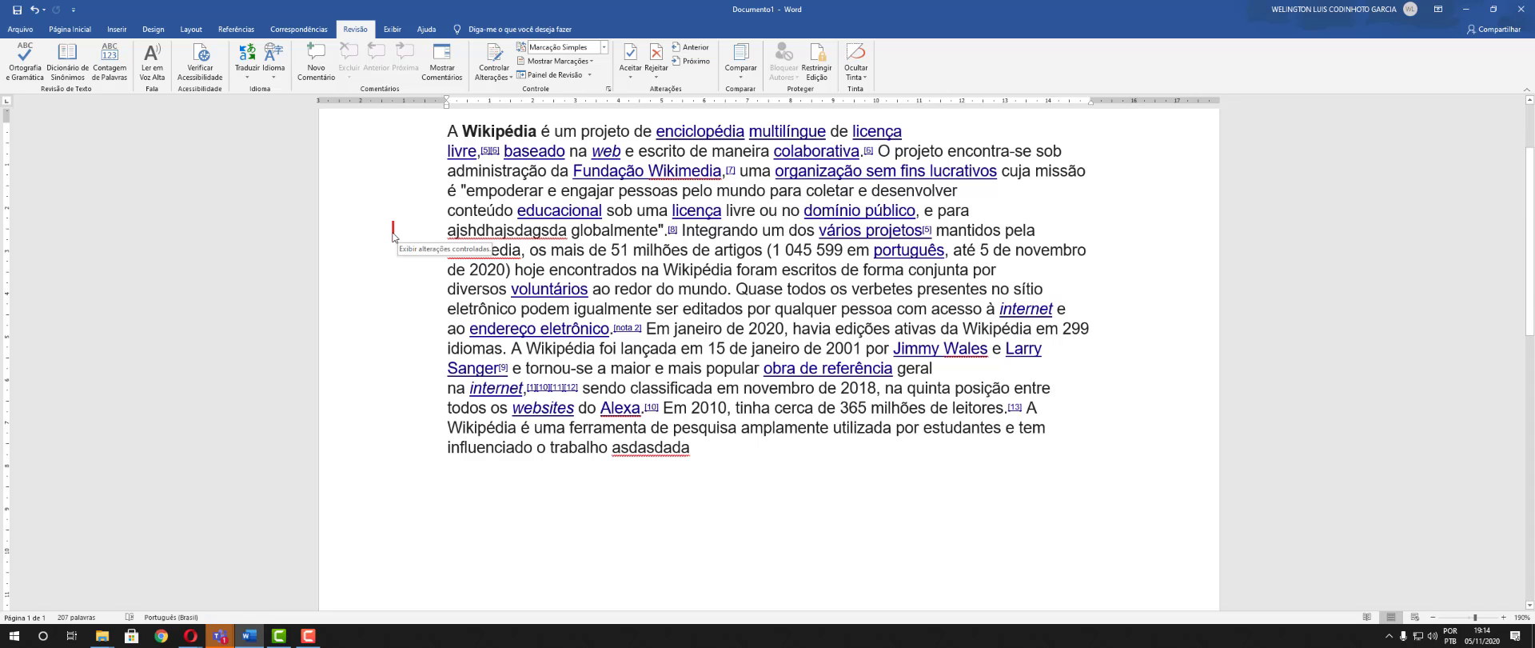
Show all markup again and delete the inserted text "ajshdhajsdagsda" before "globalmente"
left_click(392, 237)
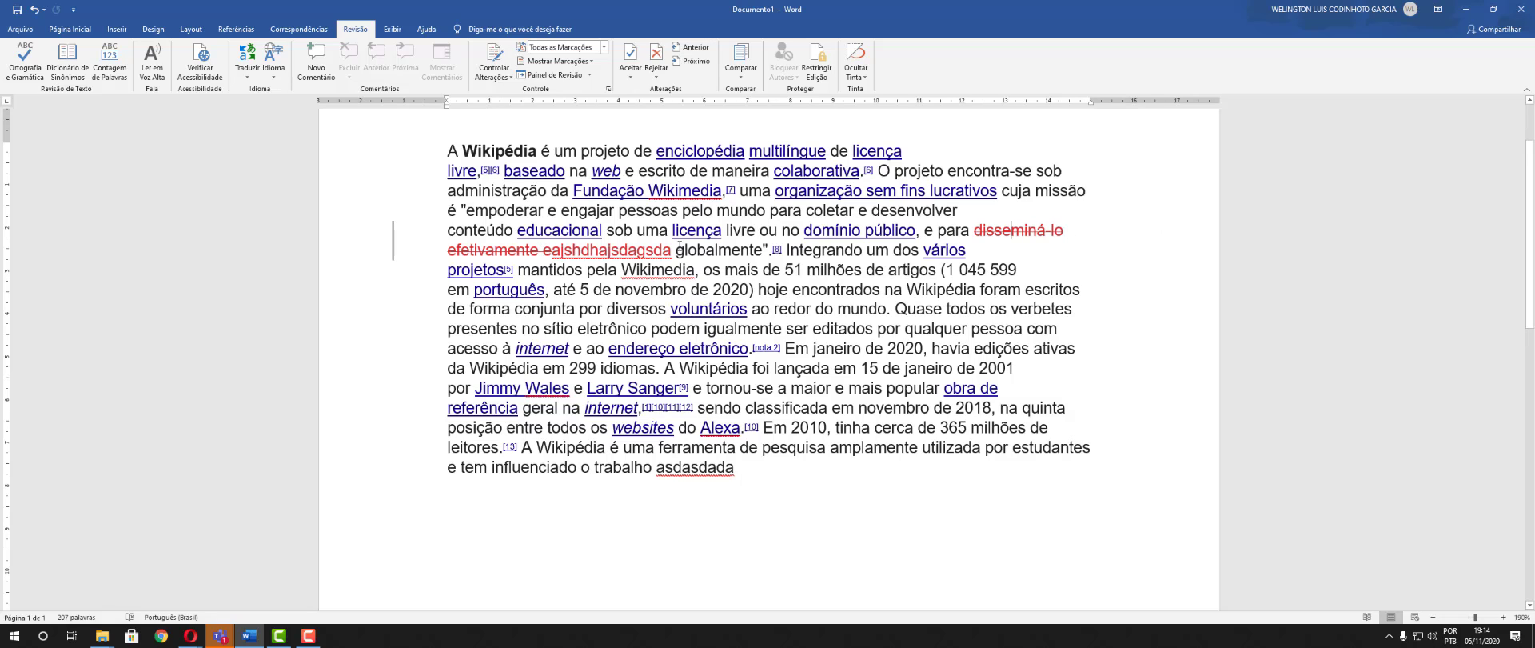
left_click_drag(677, 250, 544, 250)
key("BackSpace")
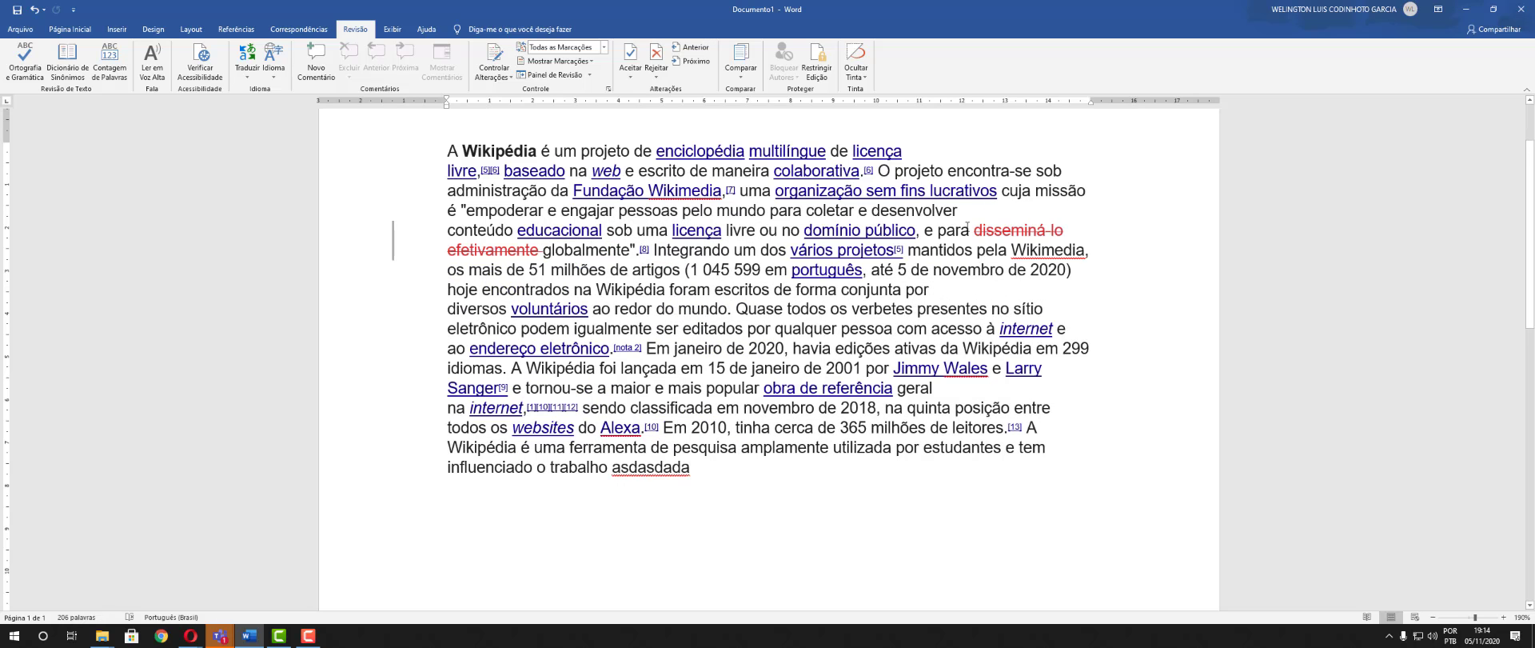
Try to copy the formatting of "na Wikipédia foram escritos de forma conjunta por" onto the struck-through "disseminá-lo efetivamente" with Format Painter
left_click_drag(975, 232, 546, 253)
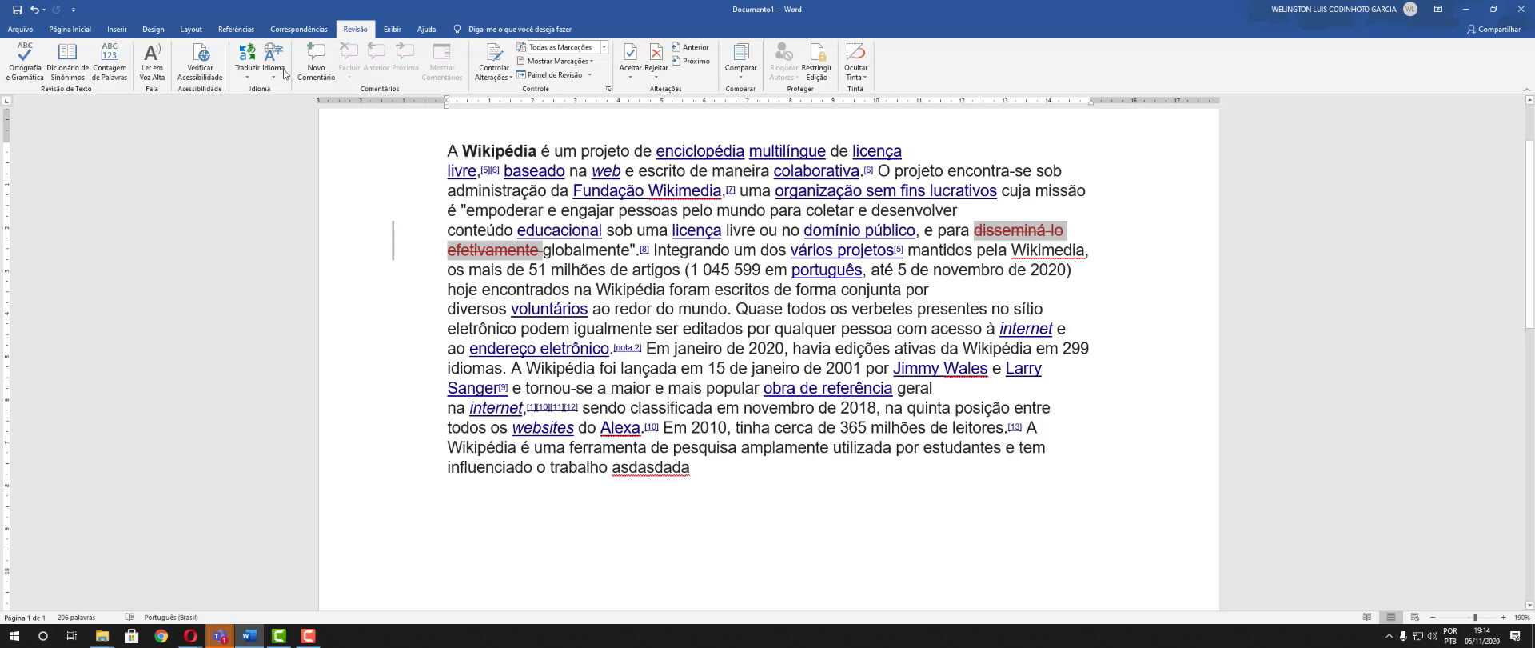
left_click(58, 32)
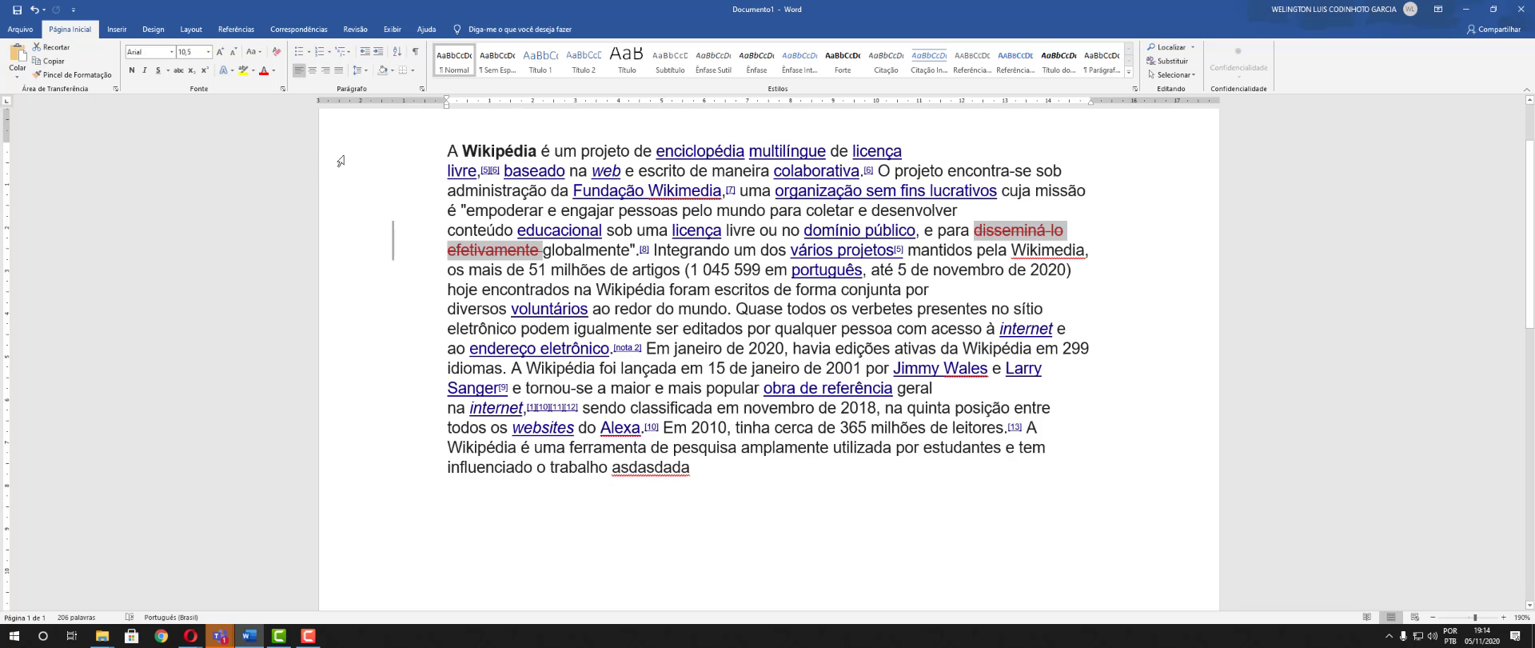
left_click(910, 570)
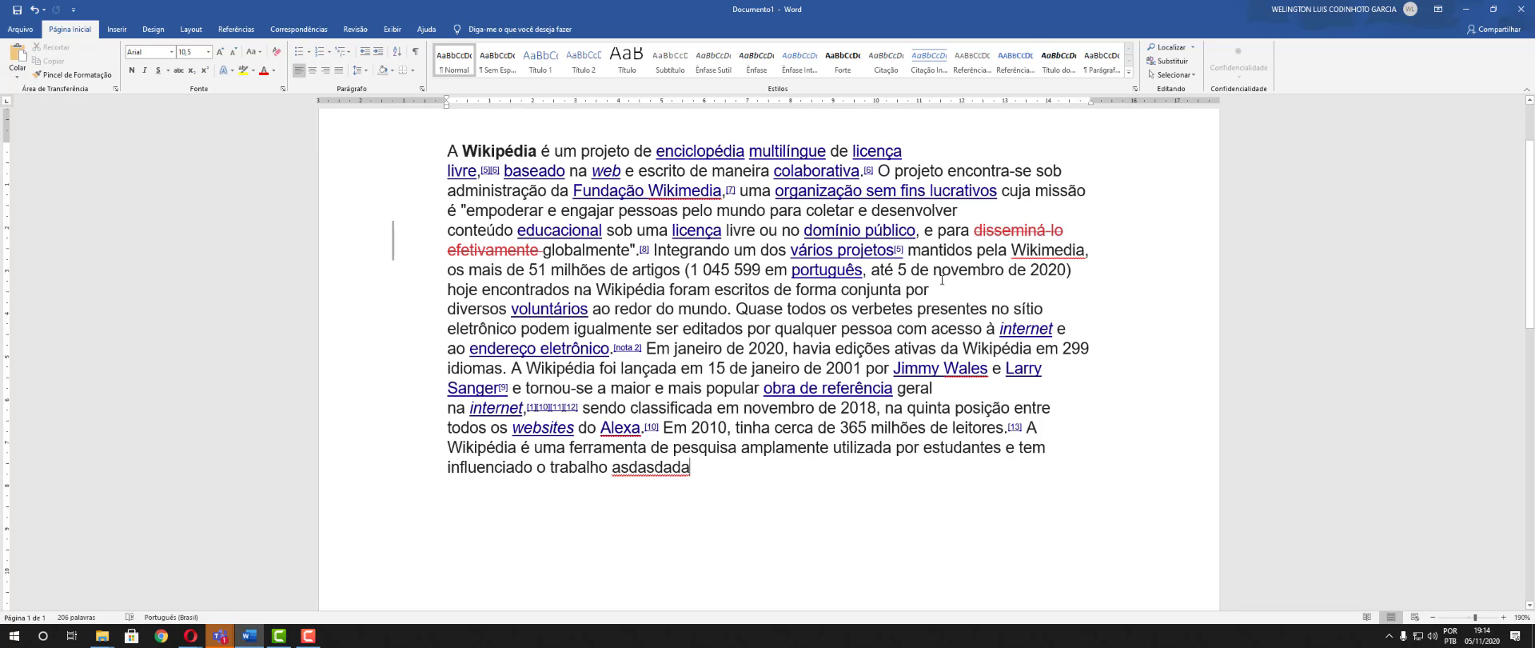
left_click_drag(632, 290, 584, 296)
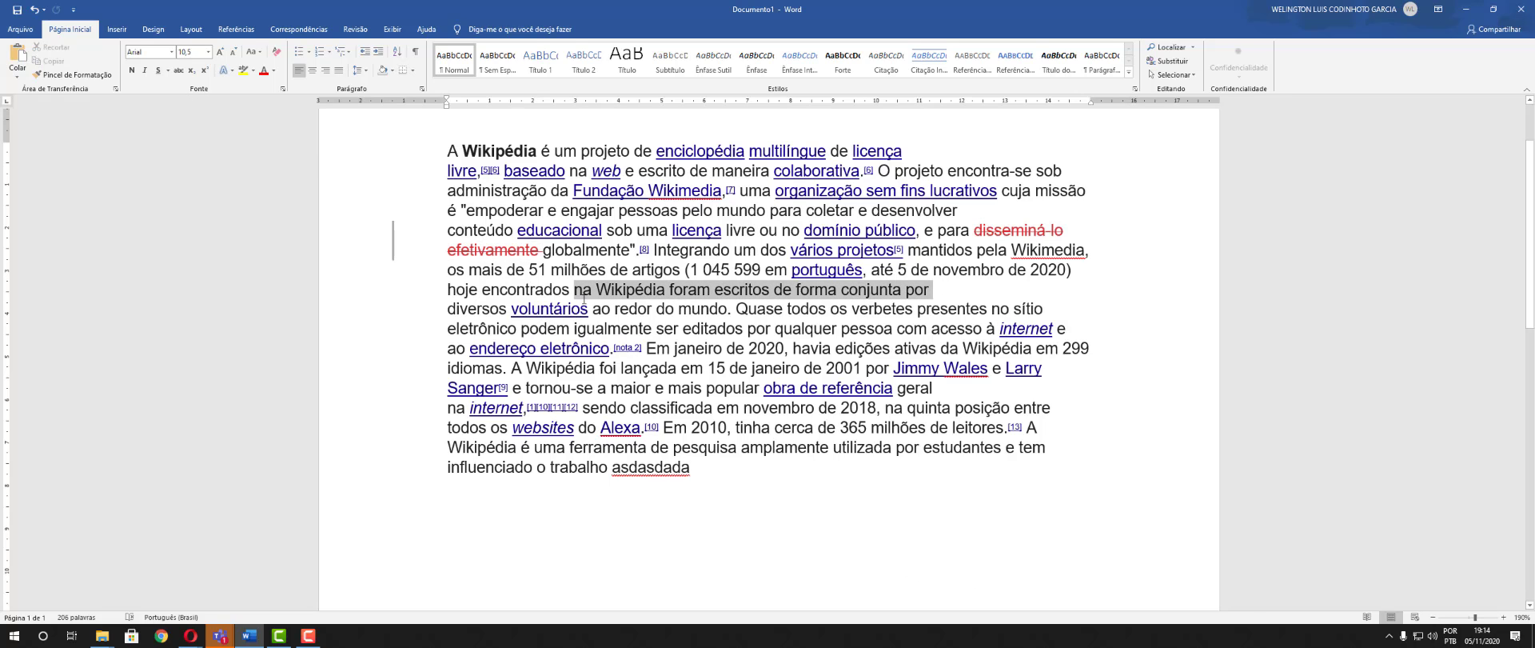
left_click(68, 75)
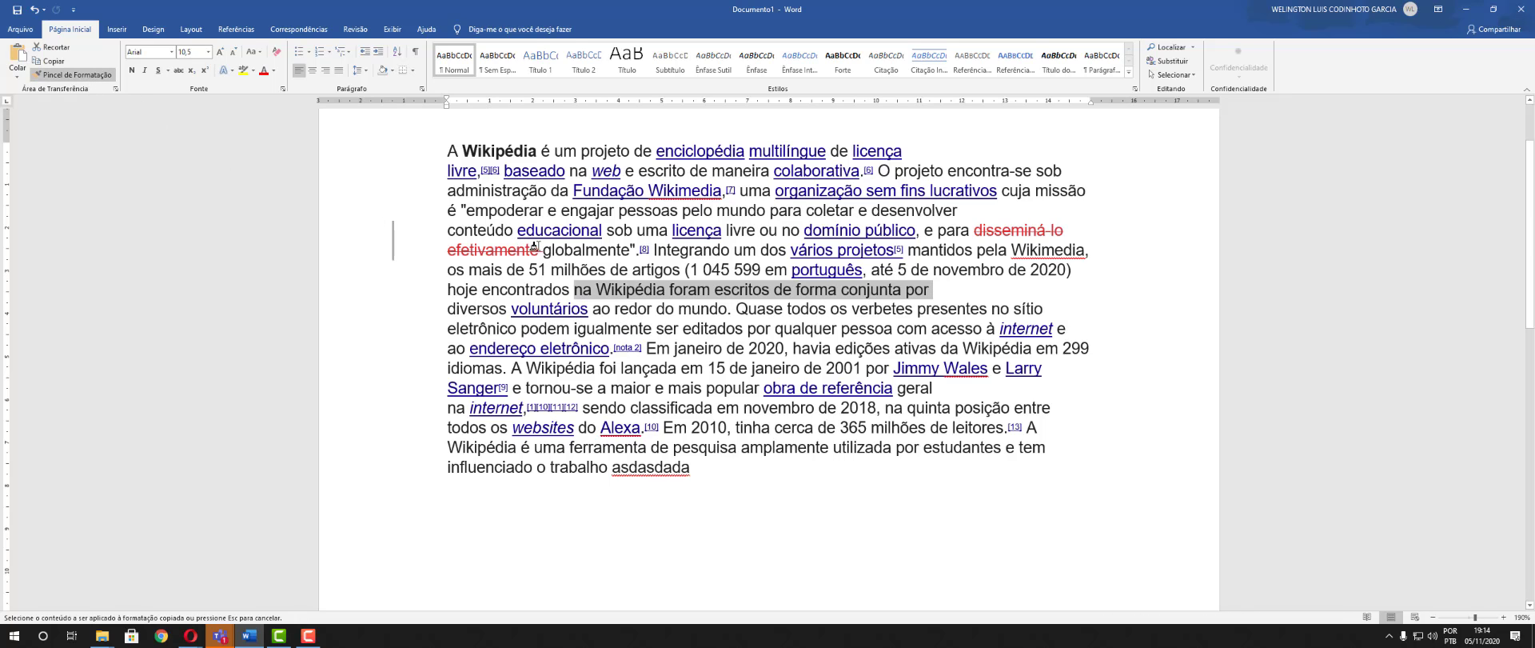
mouse_move(542, 249)
left_mouse_down()
mouse_move(640, 230)
mouse_move(982, 231)
left_mouse_up()
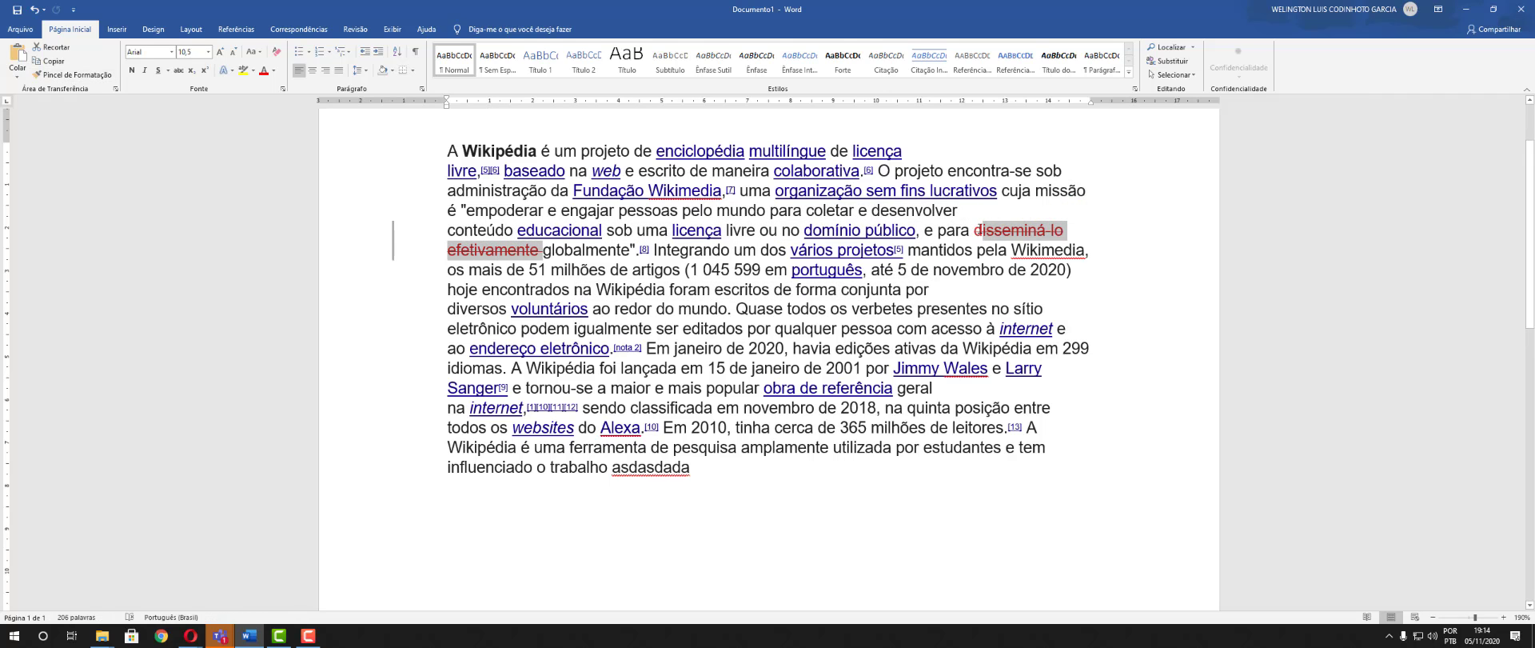
left_click(970, 229)
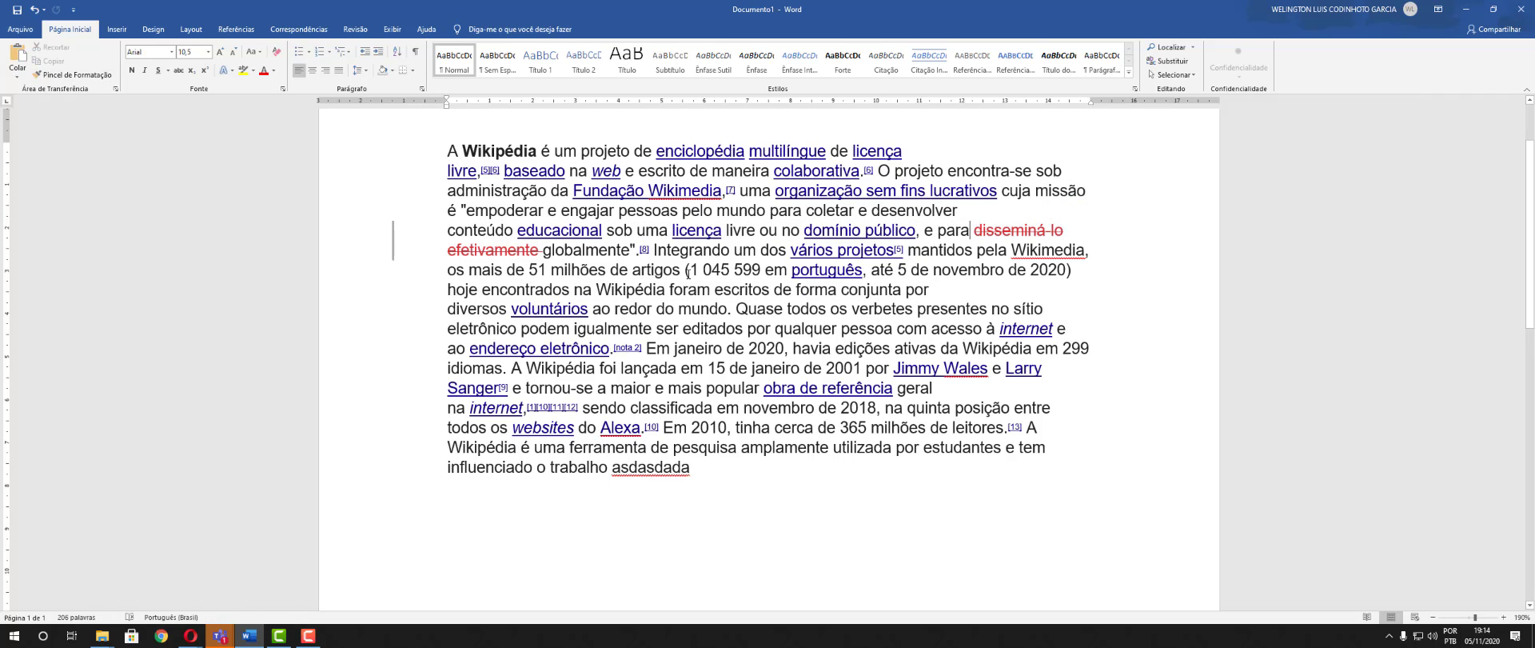
View the paragraph in simple markup, return to all markup, and turn on Track Changes
left_click(393, 248)
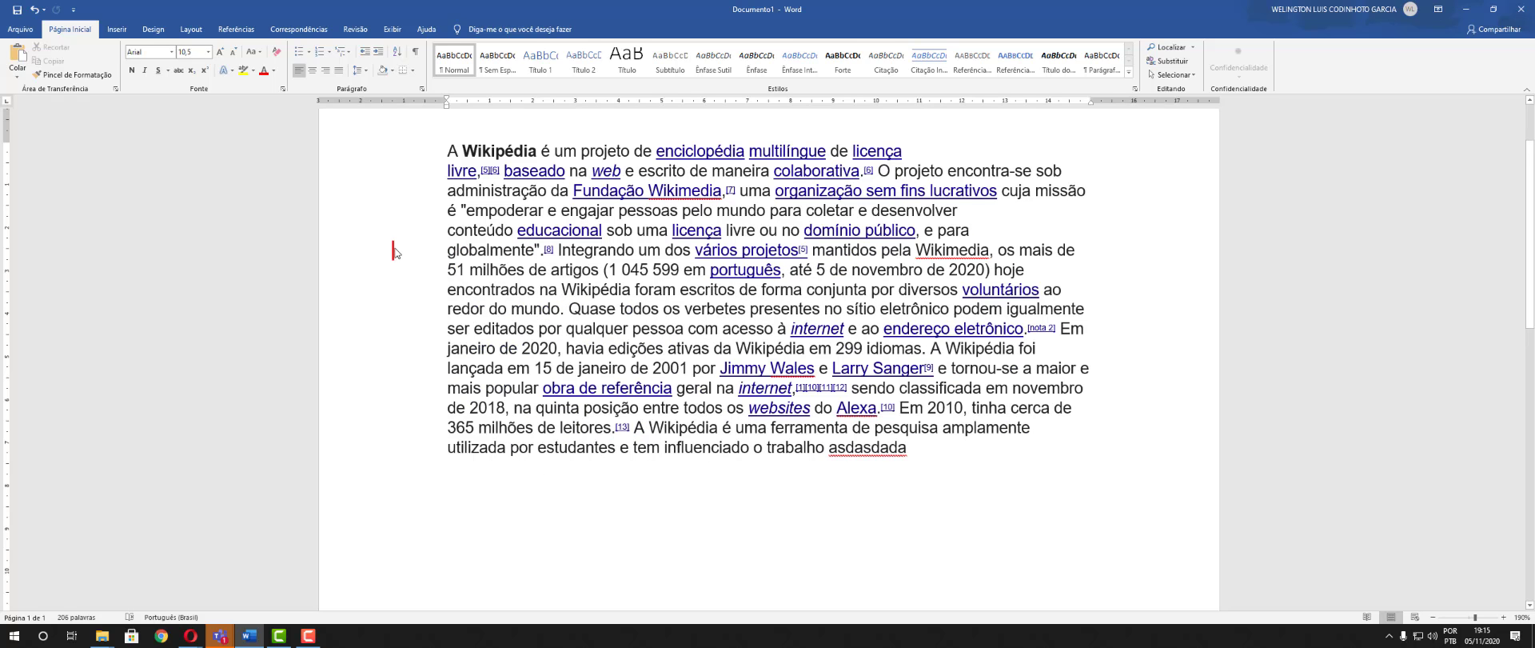
left_click(393, 250)
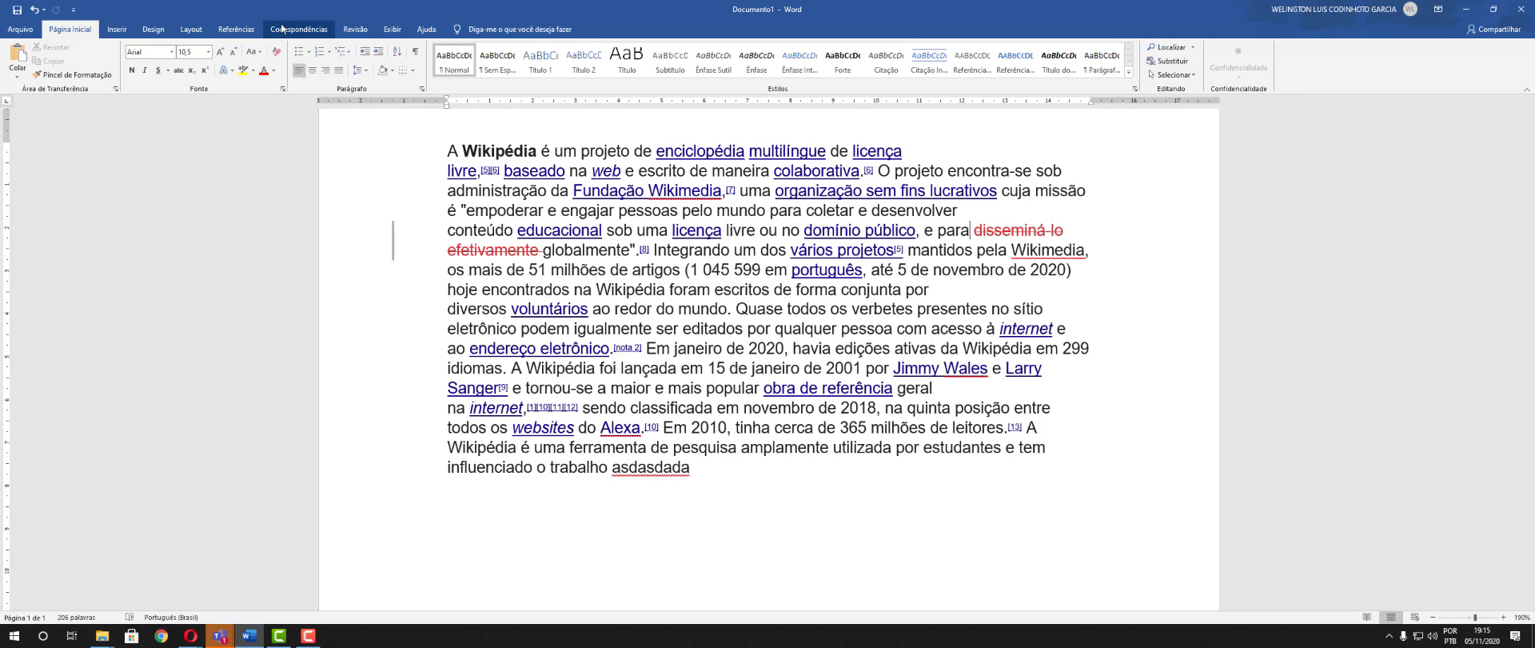
left_click(355, 29)
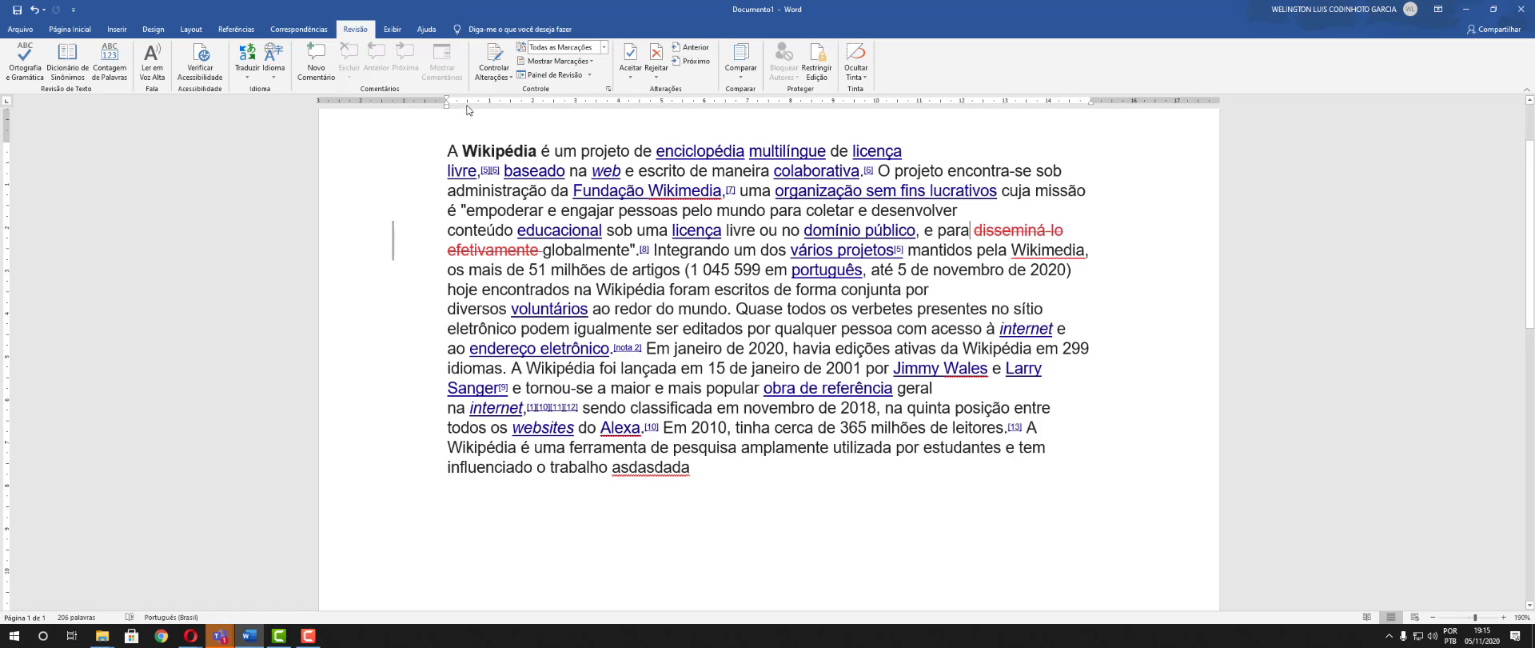
left_click(503, 78)
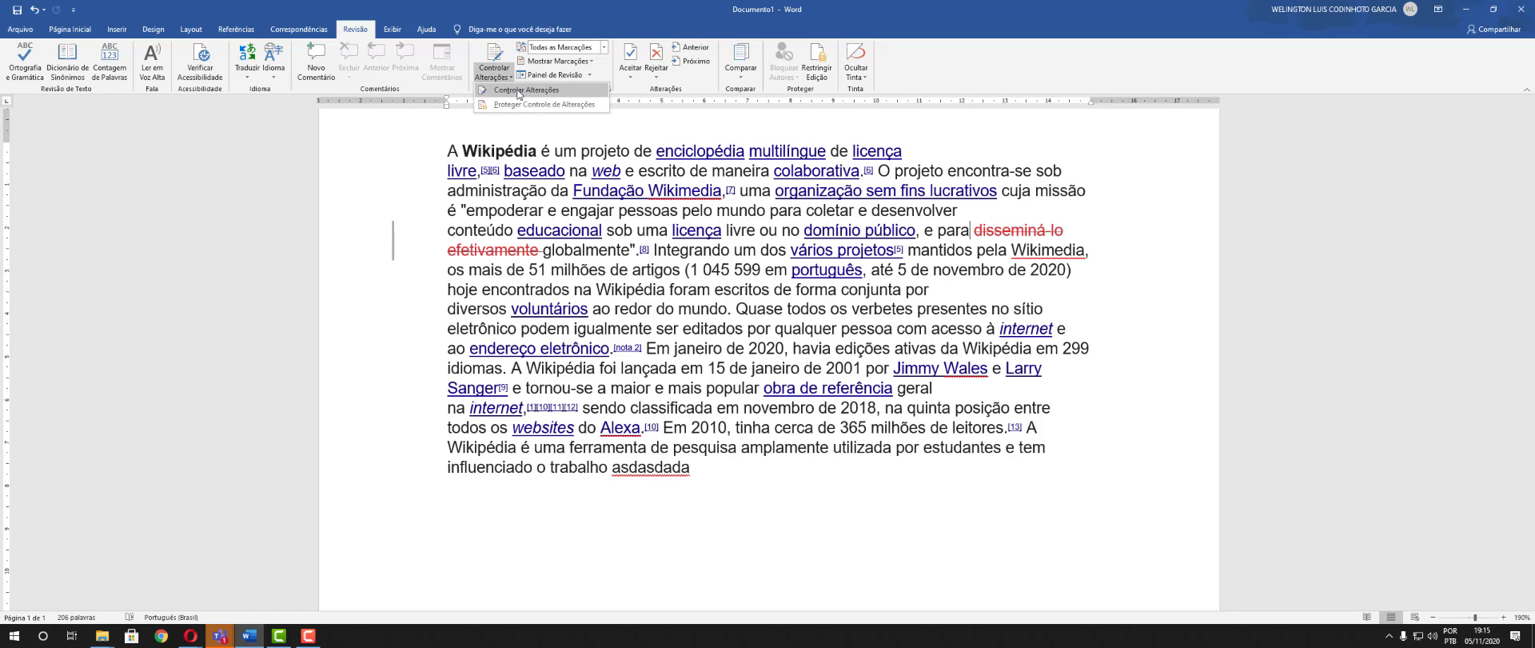
left_click(517, 91)
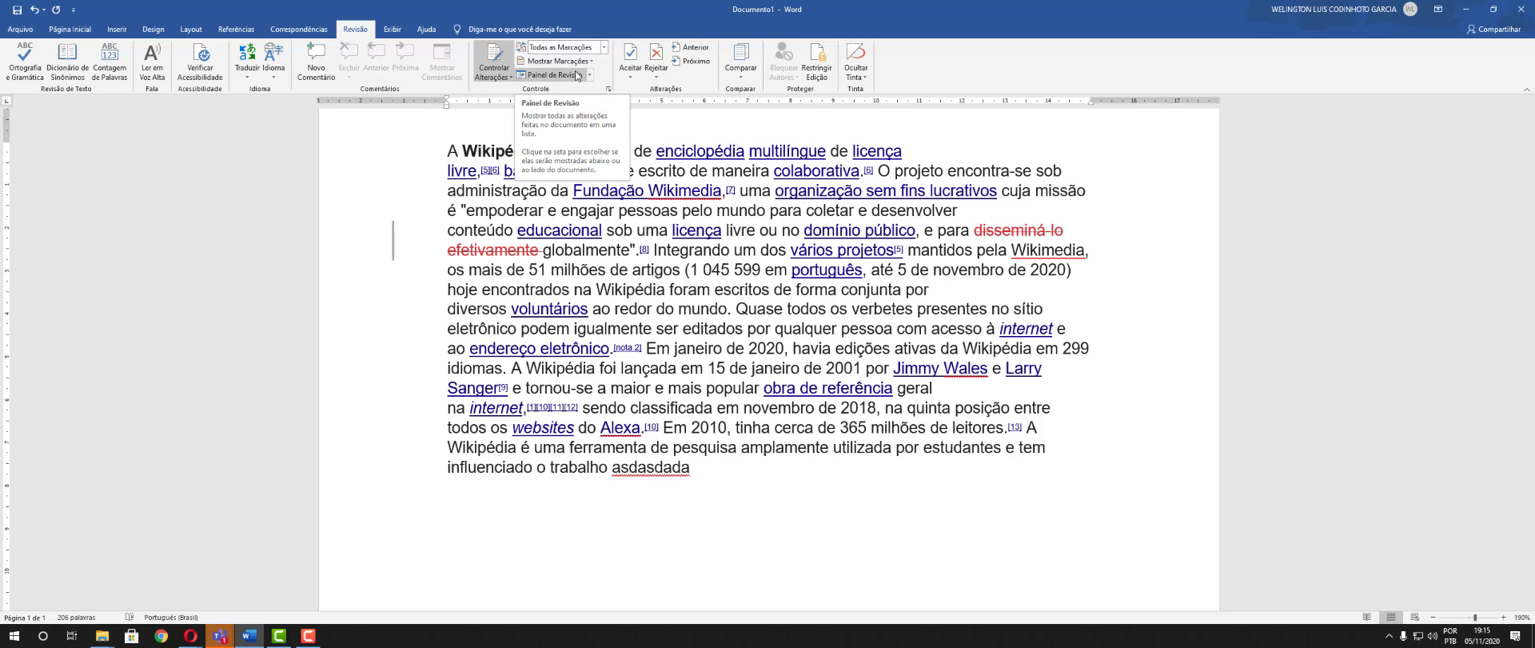
Reject the tracked deletion of "disseminá-lo efetivamente" and deselect the restored words
left_click(657, 55)
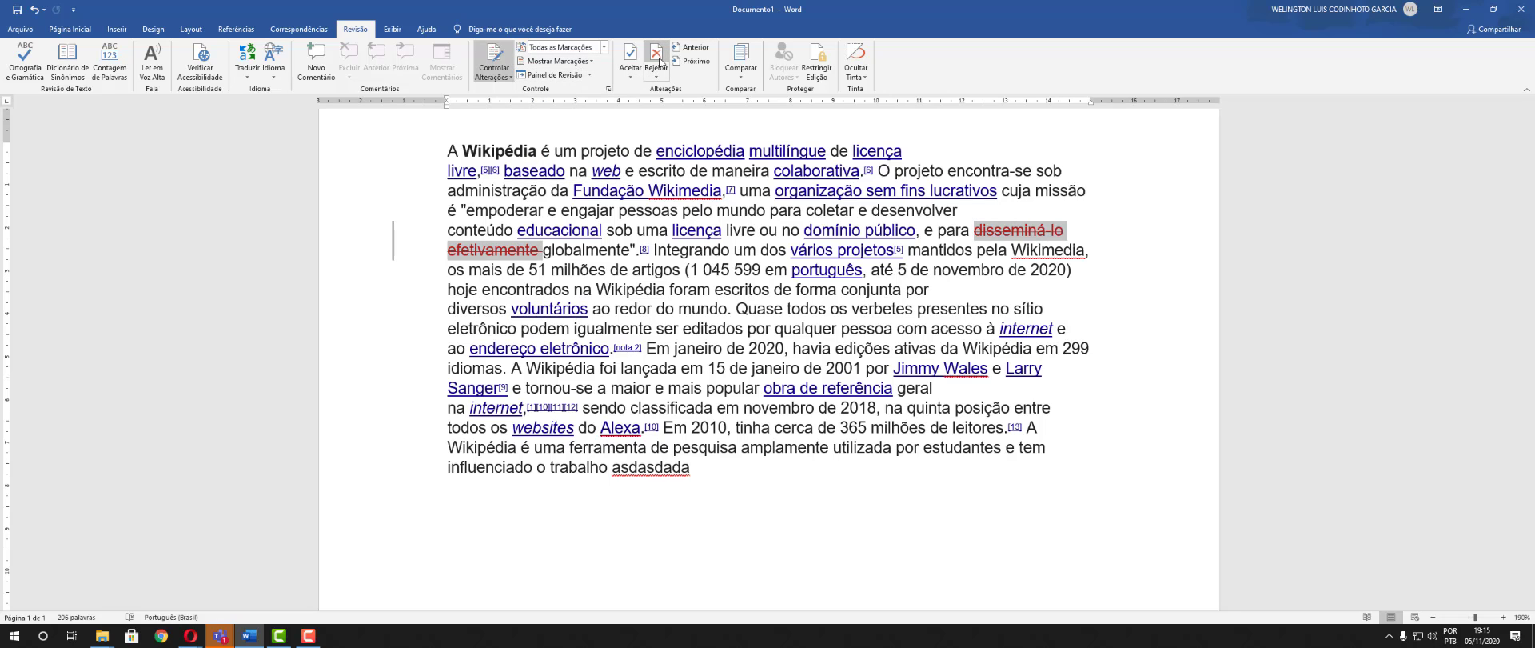
left_click(659, 60)
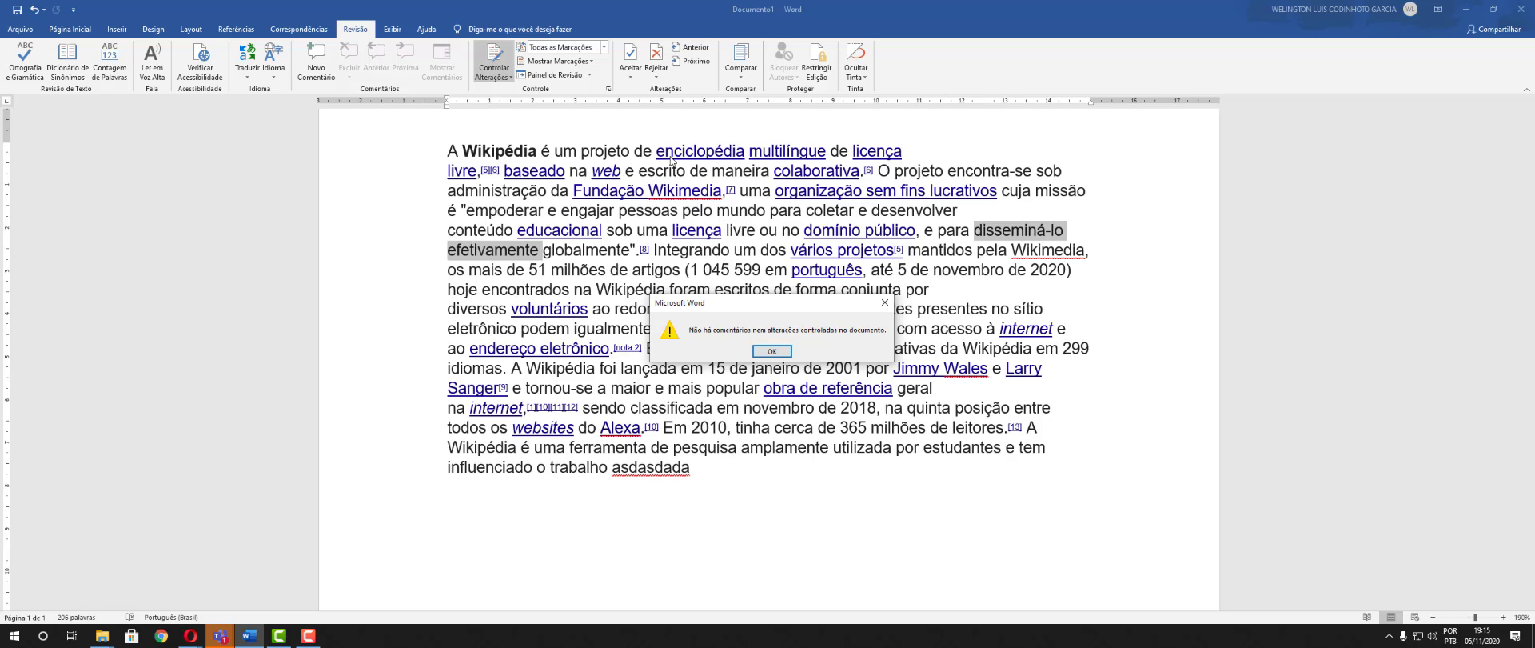
left_click(773, 351)
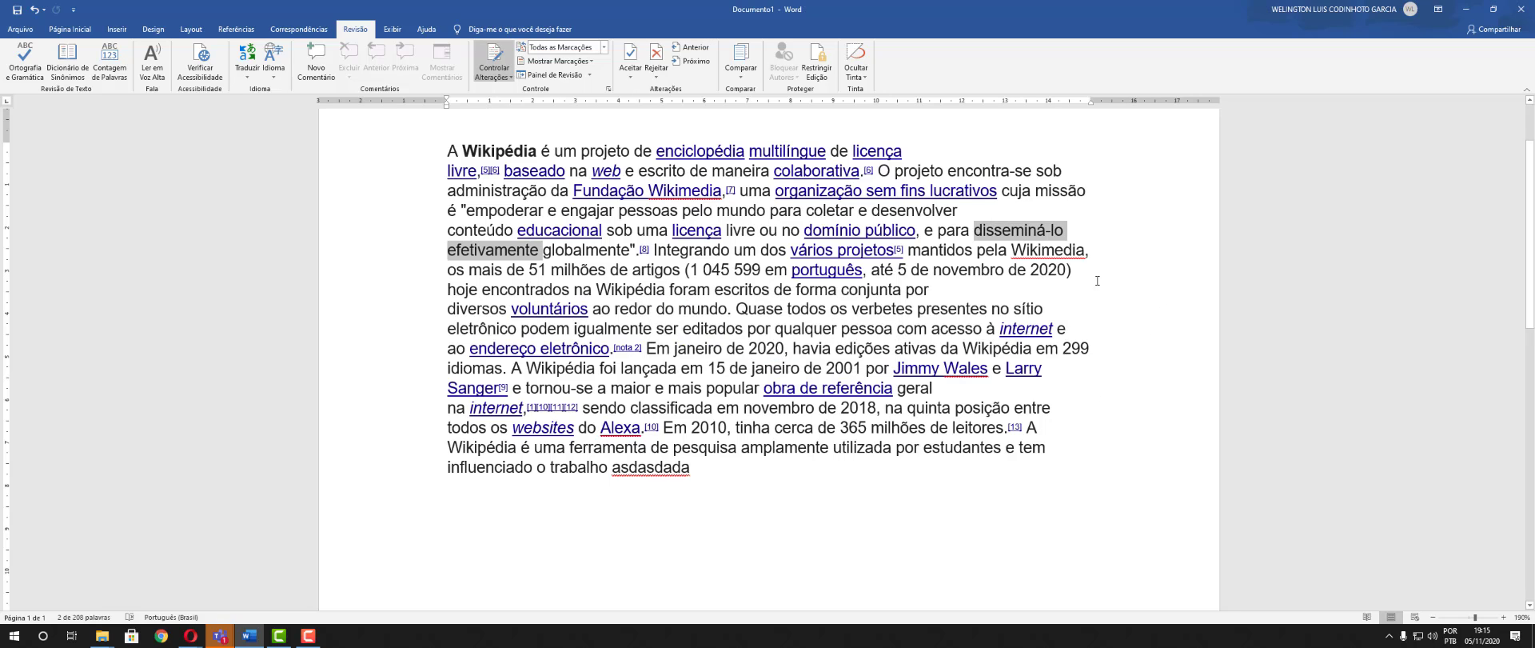
left_click(1094, 347)
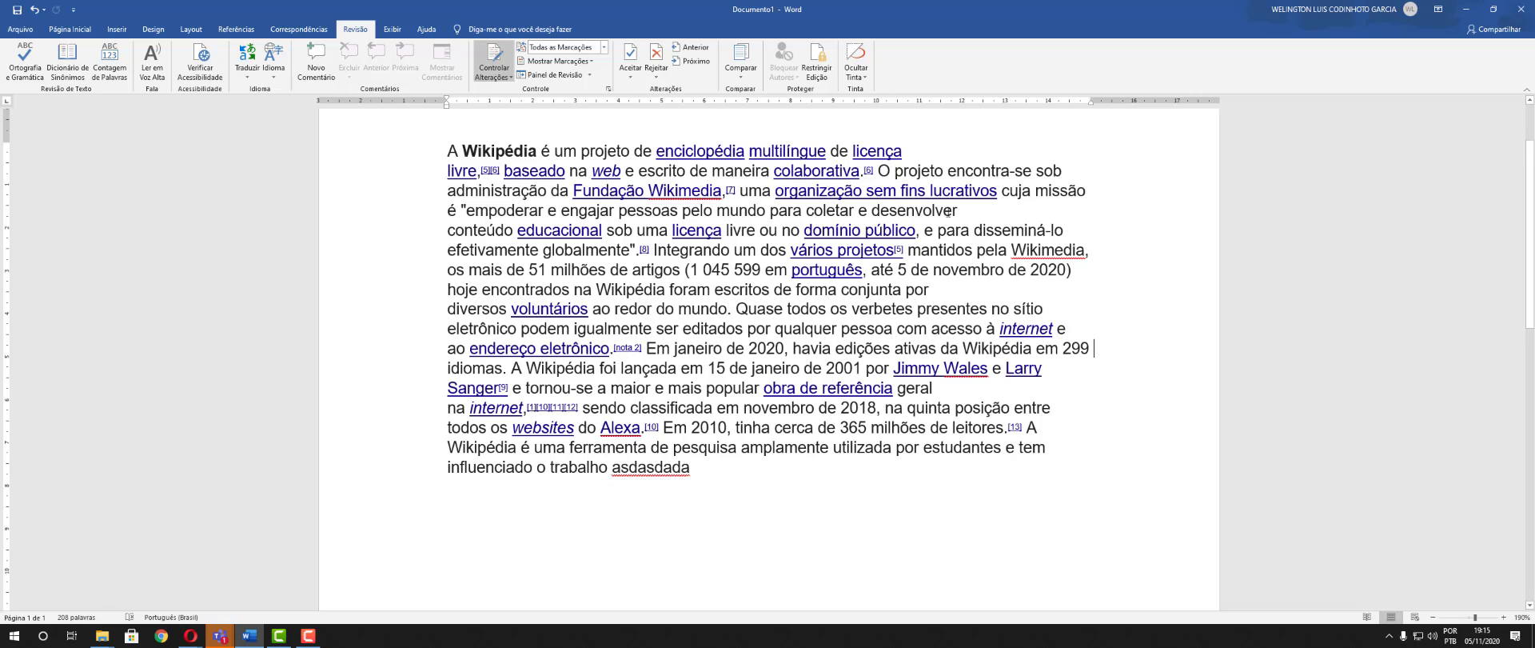
Replace "empoderar e engajar pessoas pelo mundo para coletar e desenvolver" with "sdfasdf" while Track Changes is on
left_click_drag(948, 212, 467, 211)
left_click(489, 77)
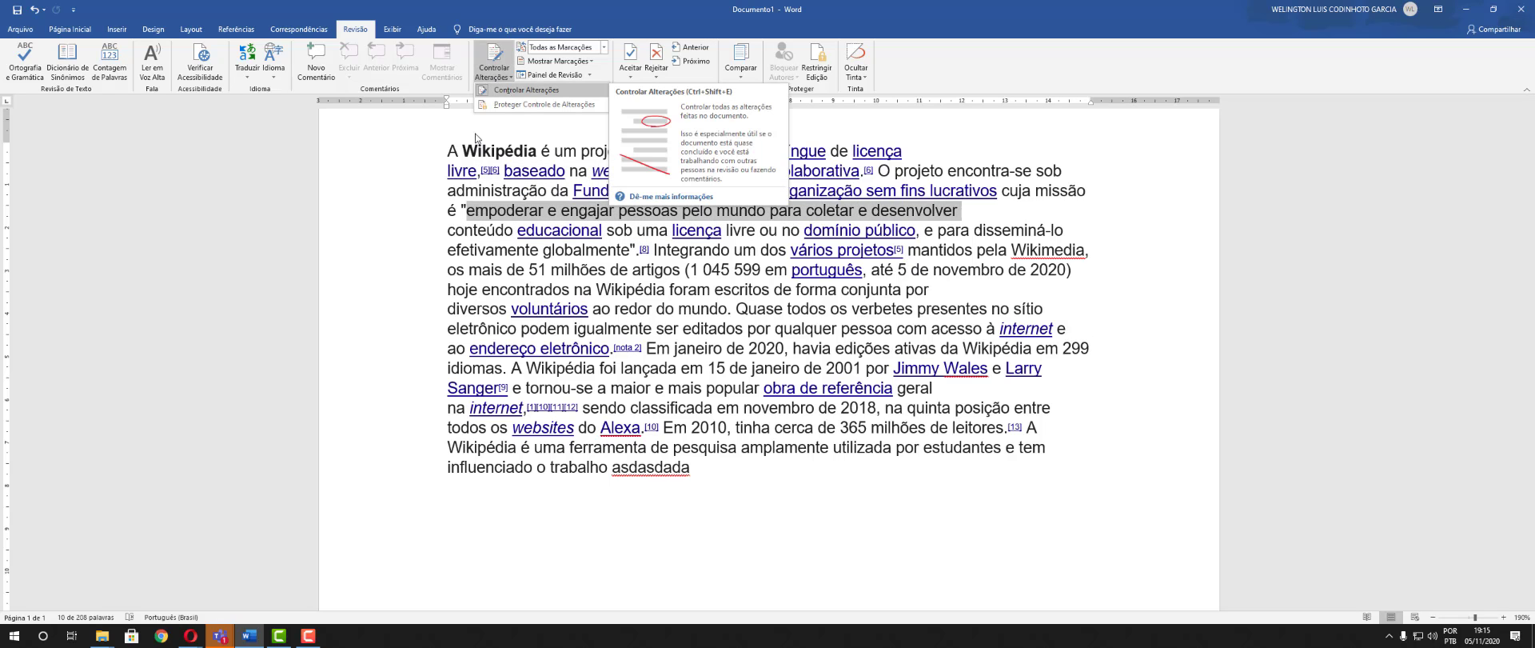
left_click(510, 92)
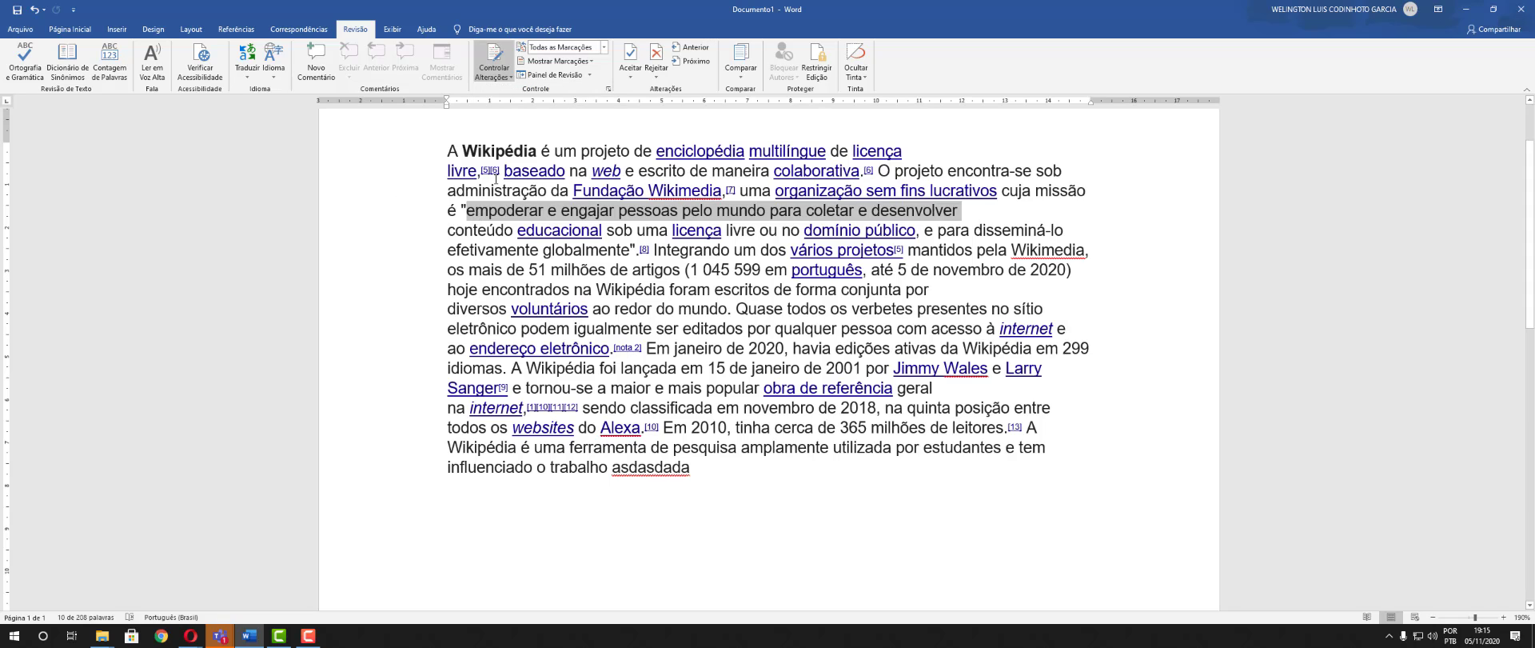
type("sdfasdf")
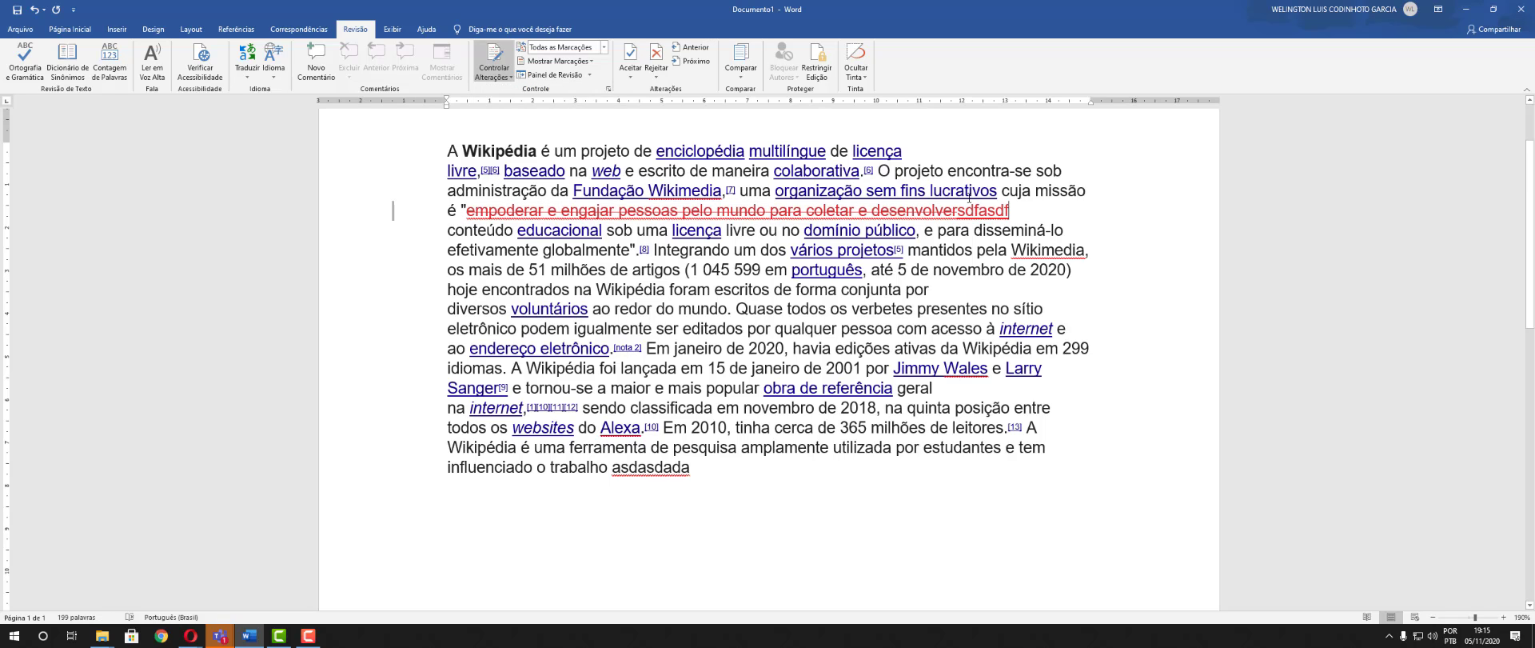
Insert spaces after the first letter of the tracked "sdfasdf", reject that insertion in simple markup, and return to all markup
left_click(964, 214)
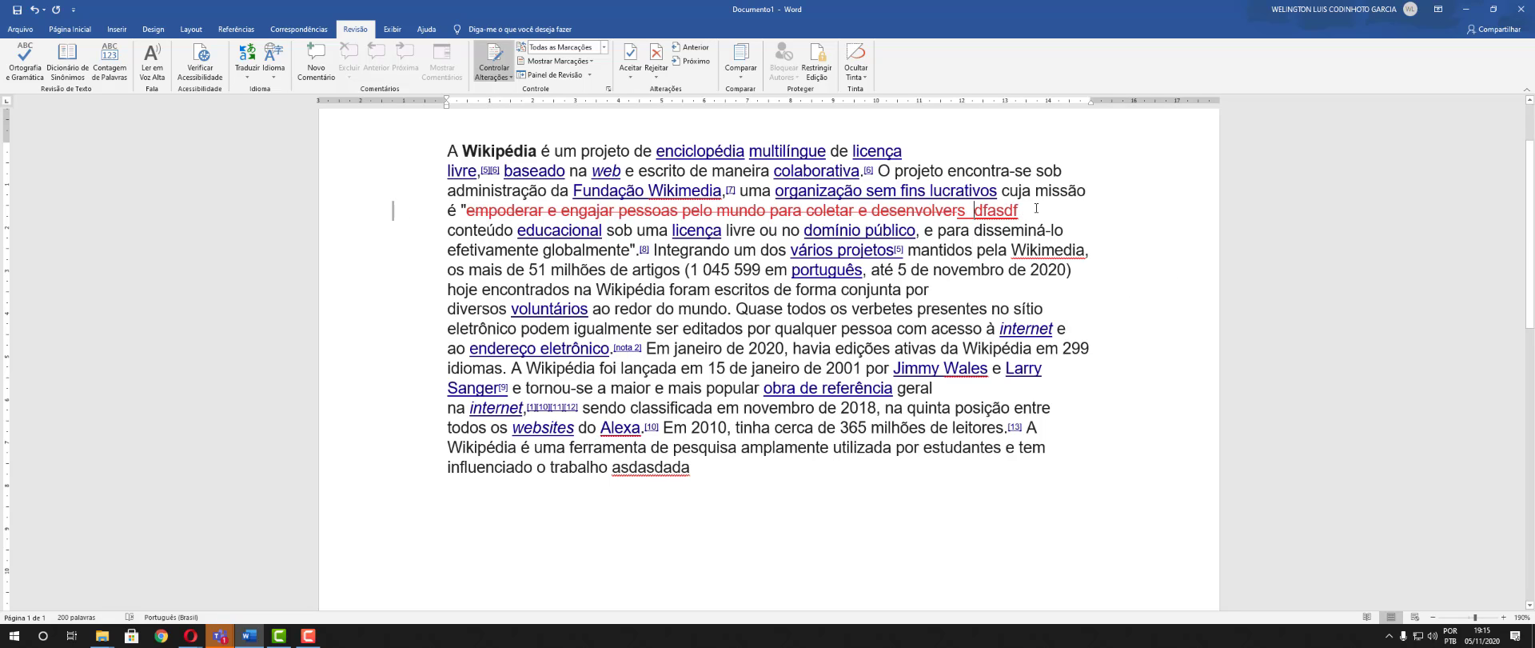
left_click(395, 213)
left_click(654, 74)
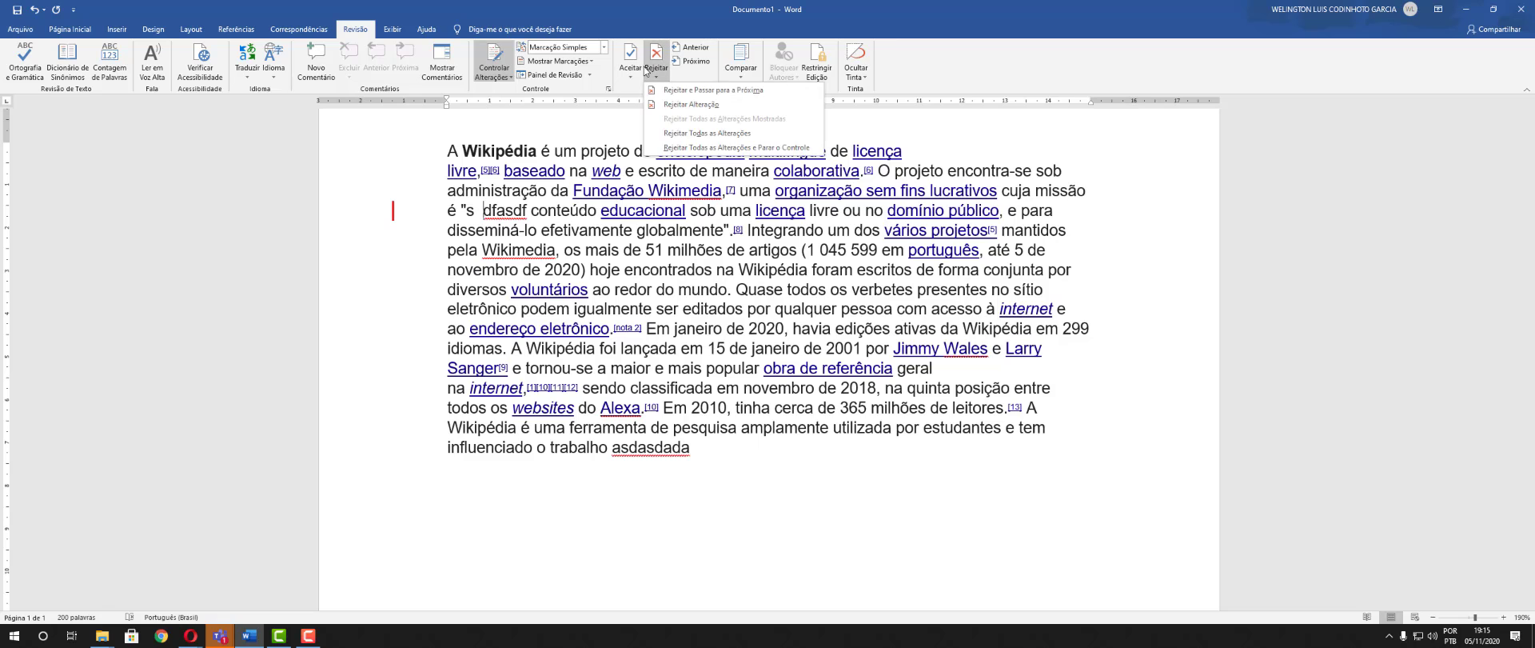
left_click(709, 104)
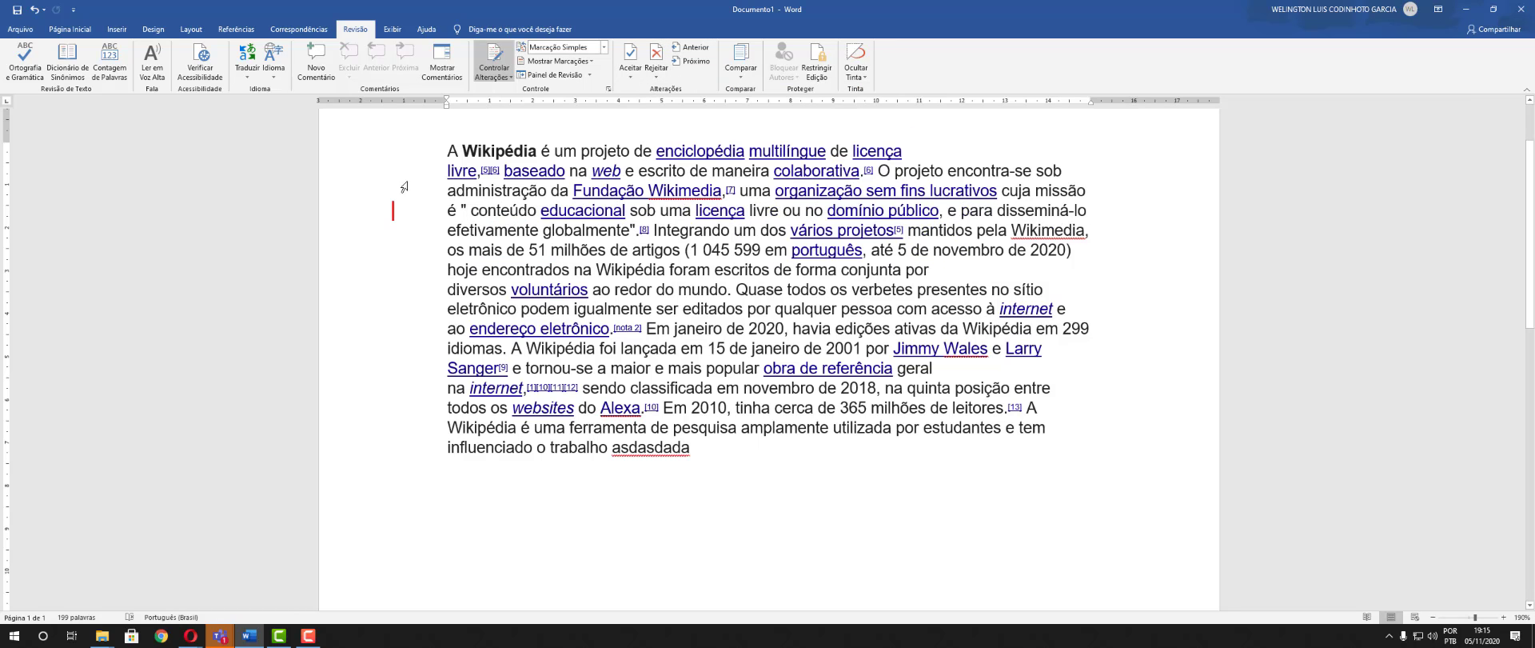
left_click(395, 211)
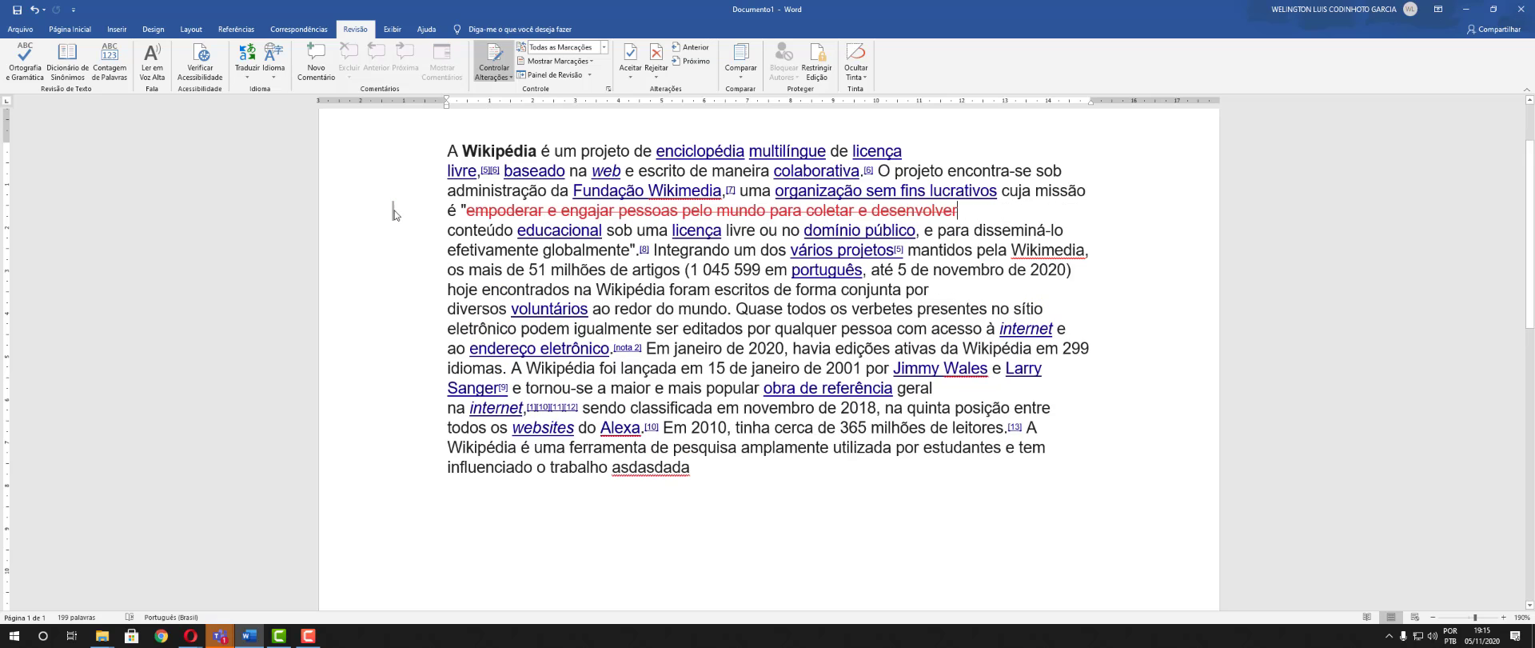
Examine the options for accepting the tracked deletion of "empoderar e engajar pessoas pelo mundo para coletar e desenvolver"
left_click(631, 52)
left_click(631, 72)
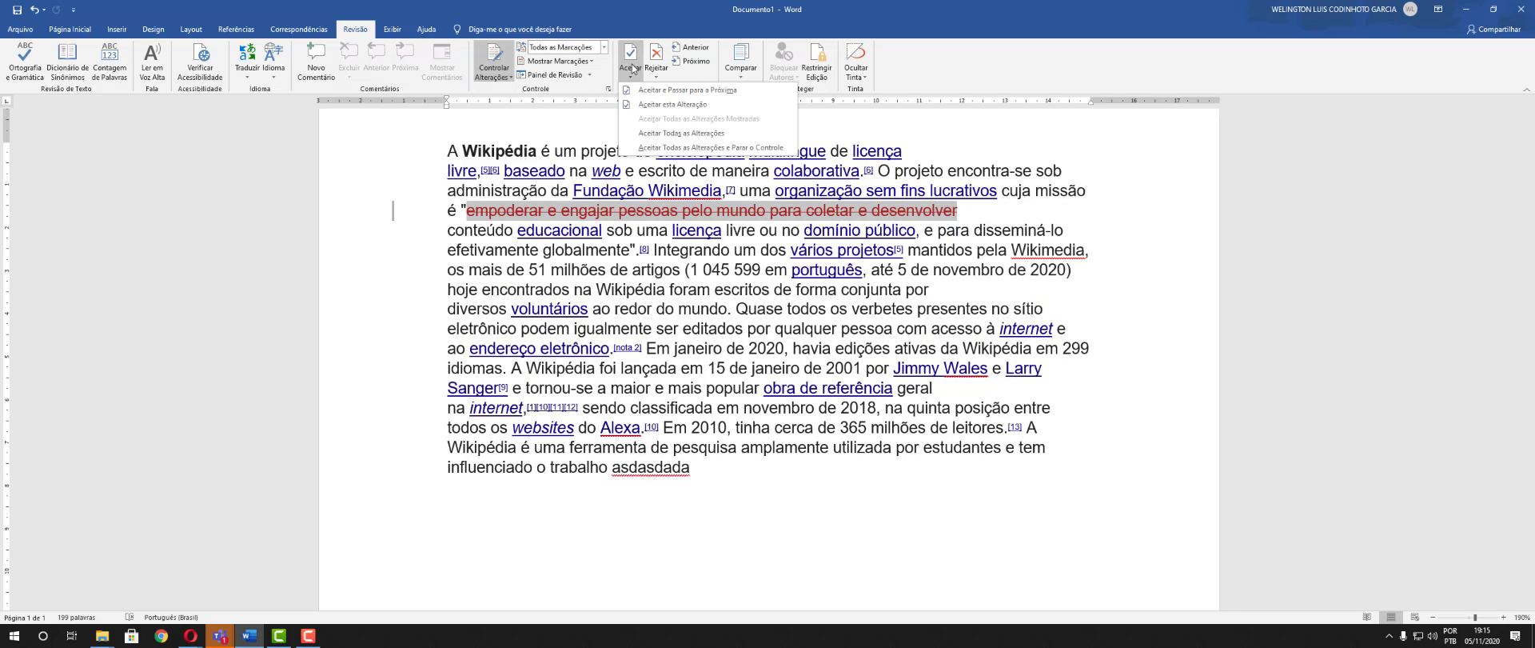
left_click(937, 140)
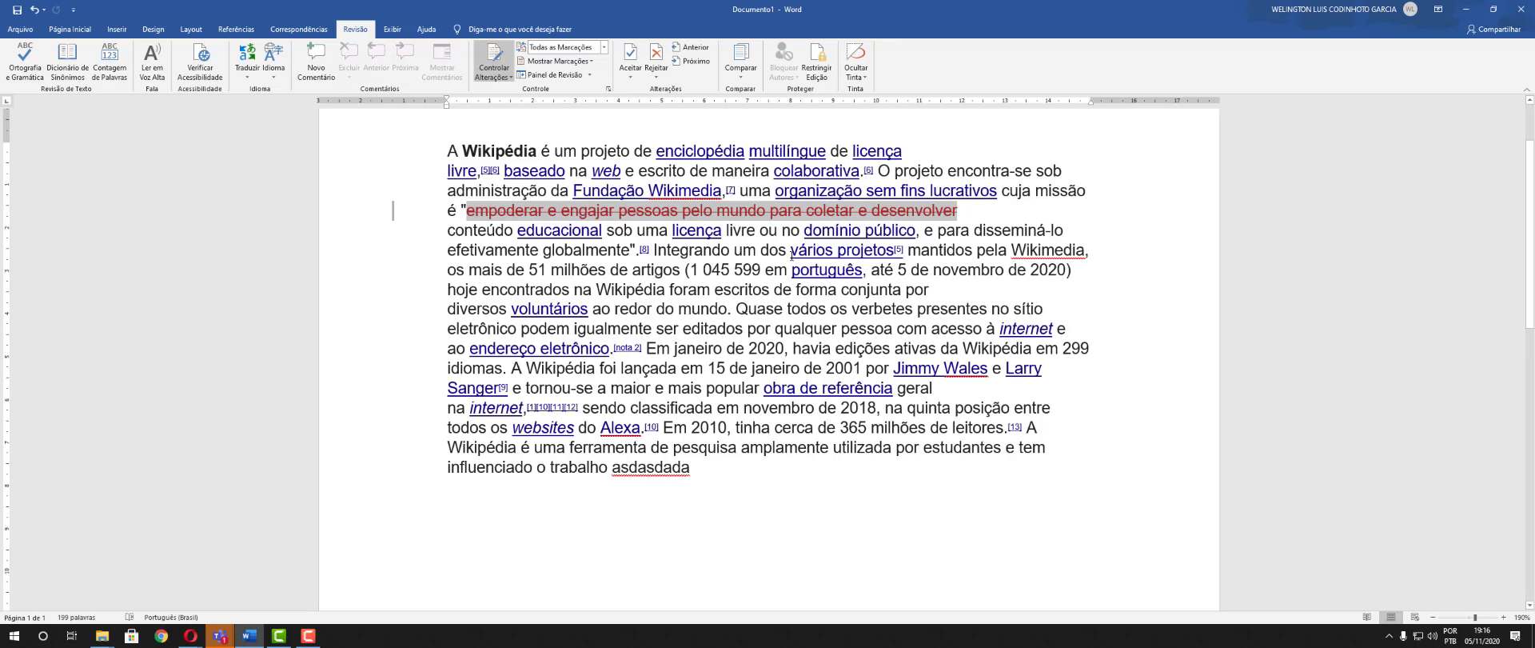
Examine the expanded comparison settings for comparing two documents, without running a comparison
left_click(742, 68)
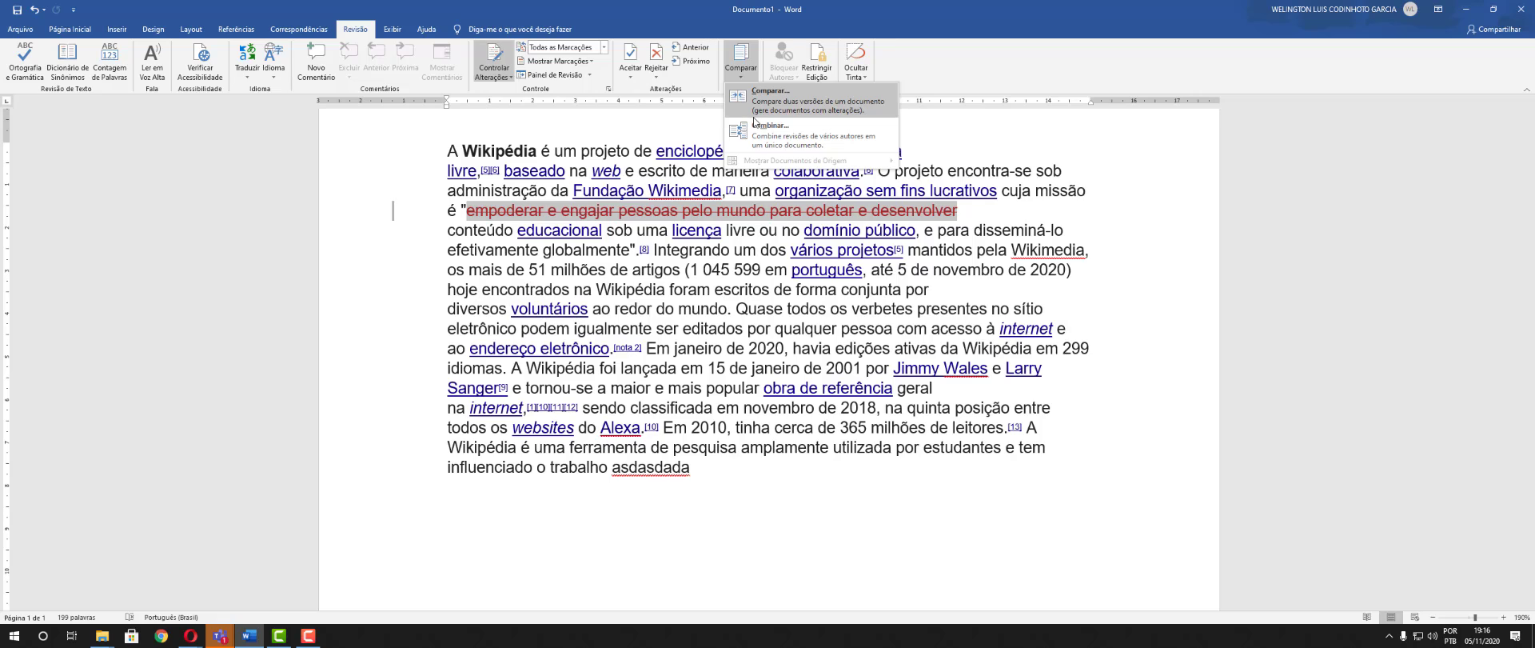
left_click(832, 115)
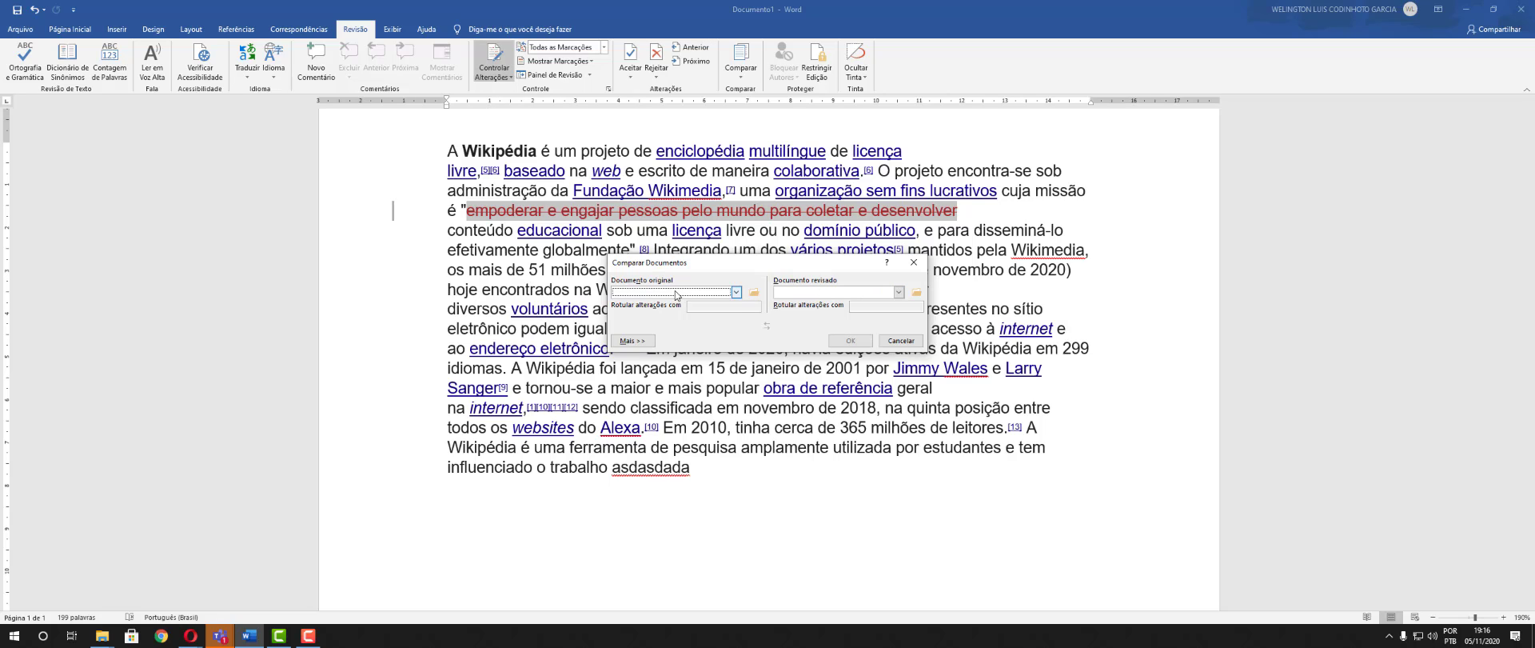
left_click(633, 341)
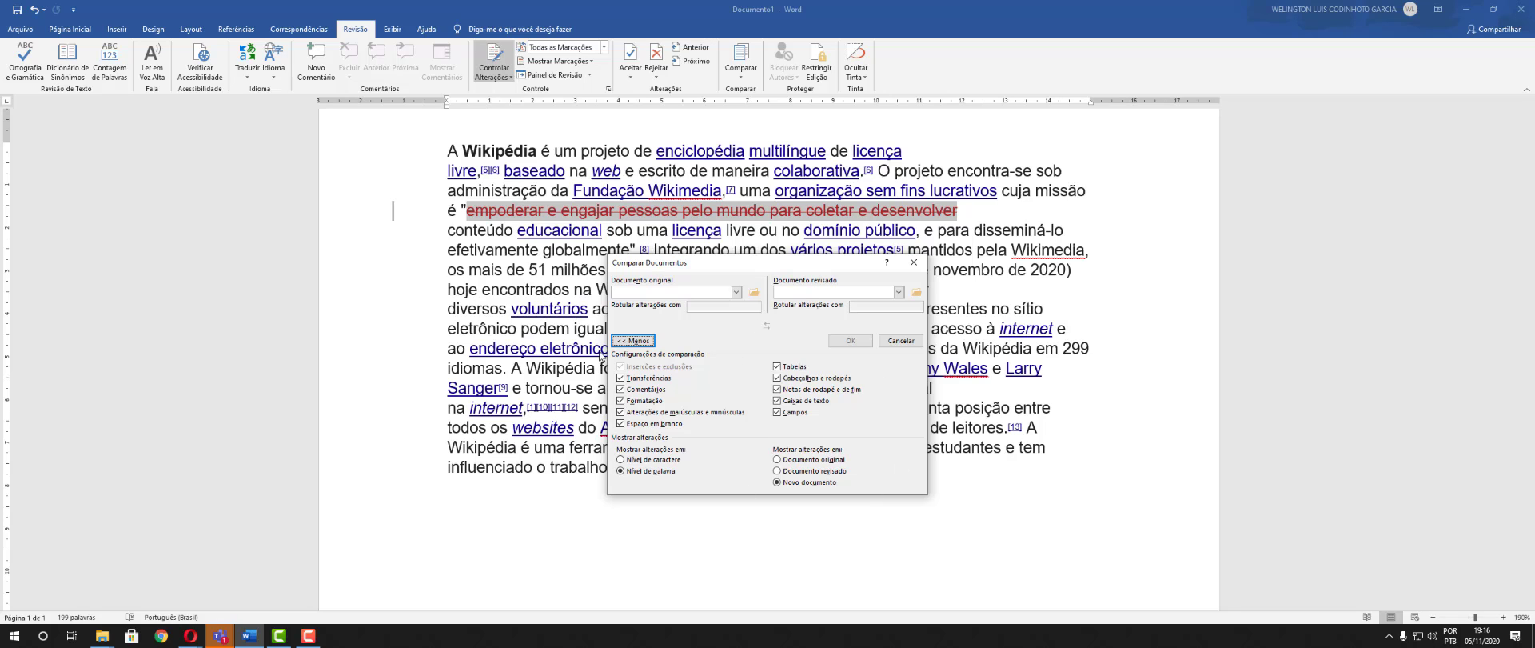
left_click(906, 260)
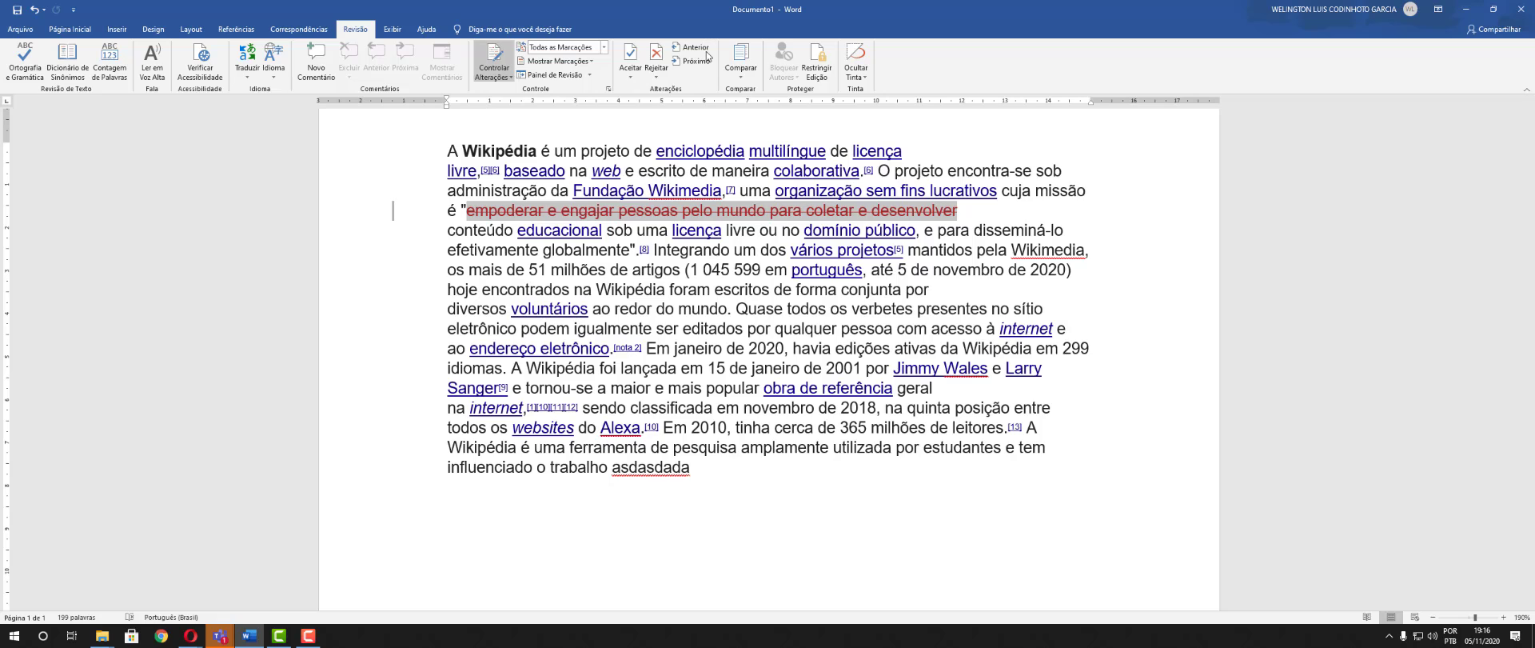
Lock Track Changes without setting a password
left_click(501, 78)
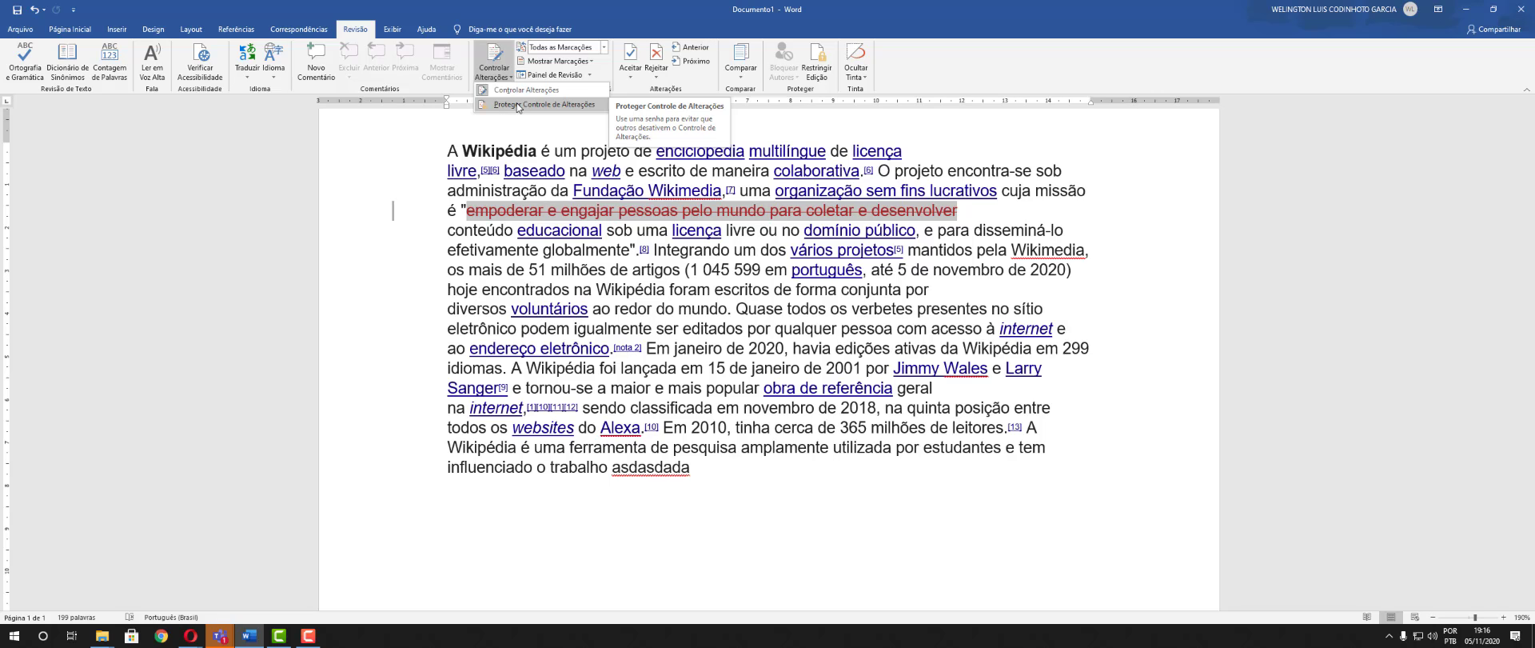
left_click(518, 104)
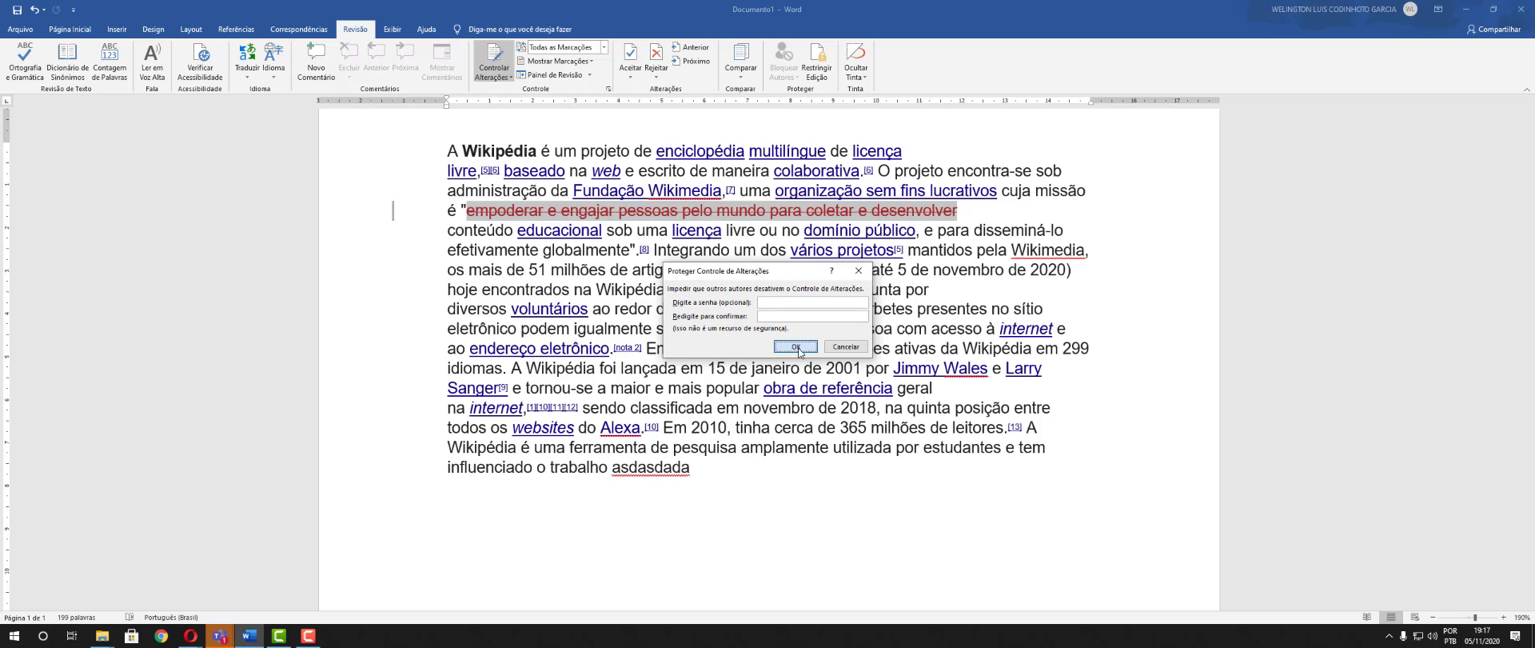
left_click(798, 348)
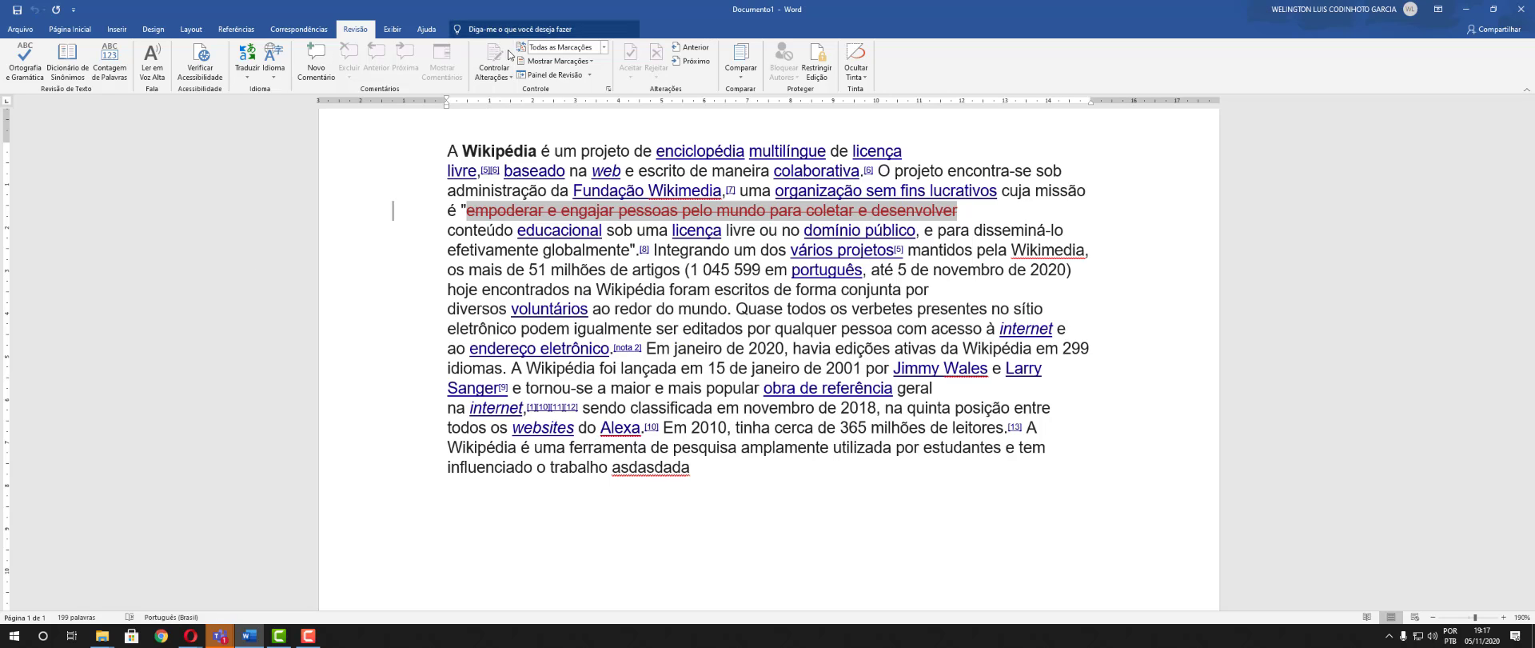
Check the locked tracking options and replace the text from "internet e ao endereço eletrônico" through "Em jane" with "asdasda"
left_click(494, 73)
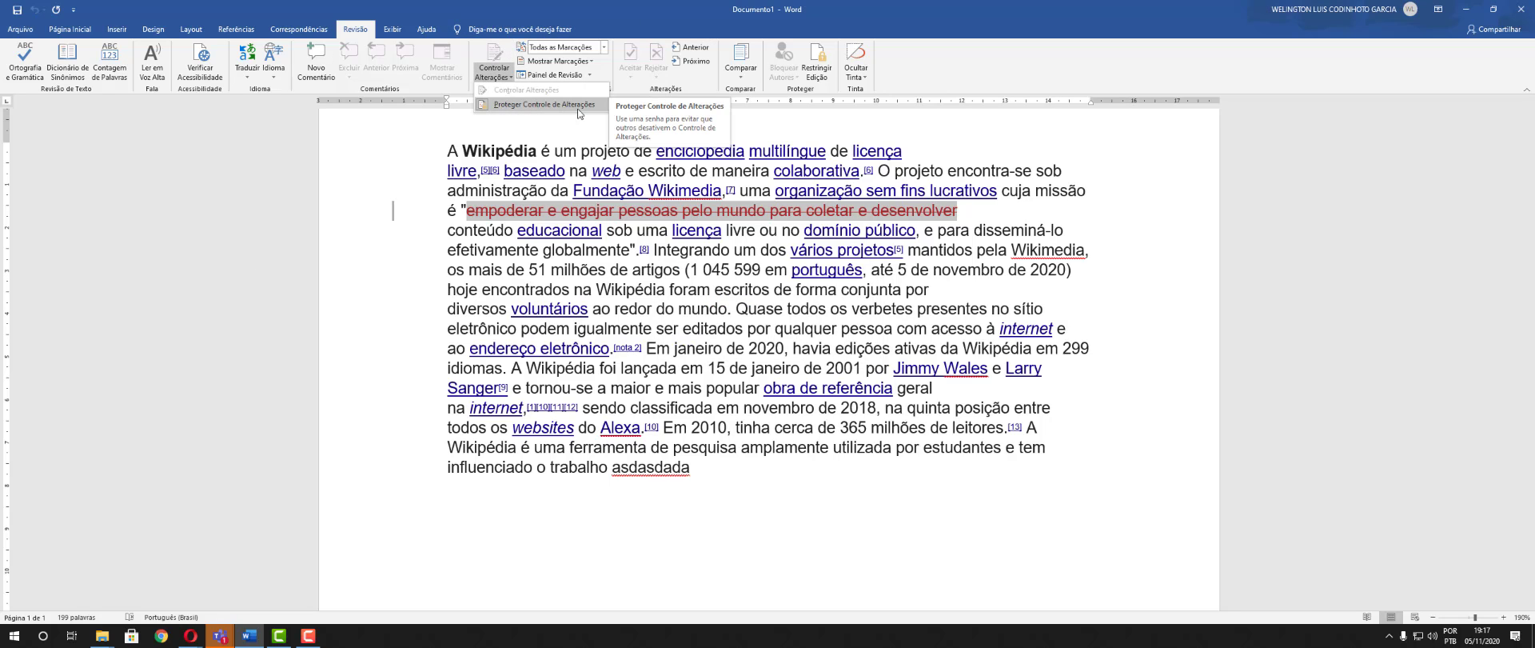
left_click(439, 212)
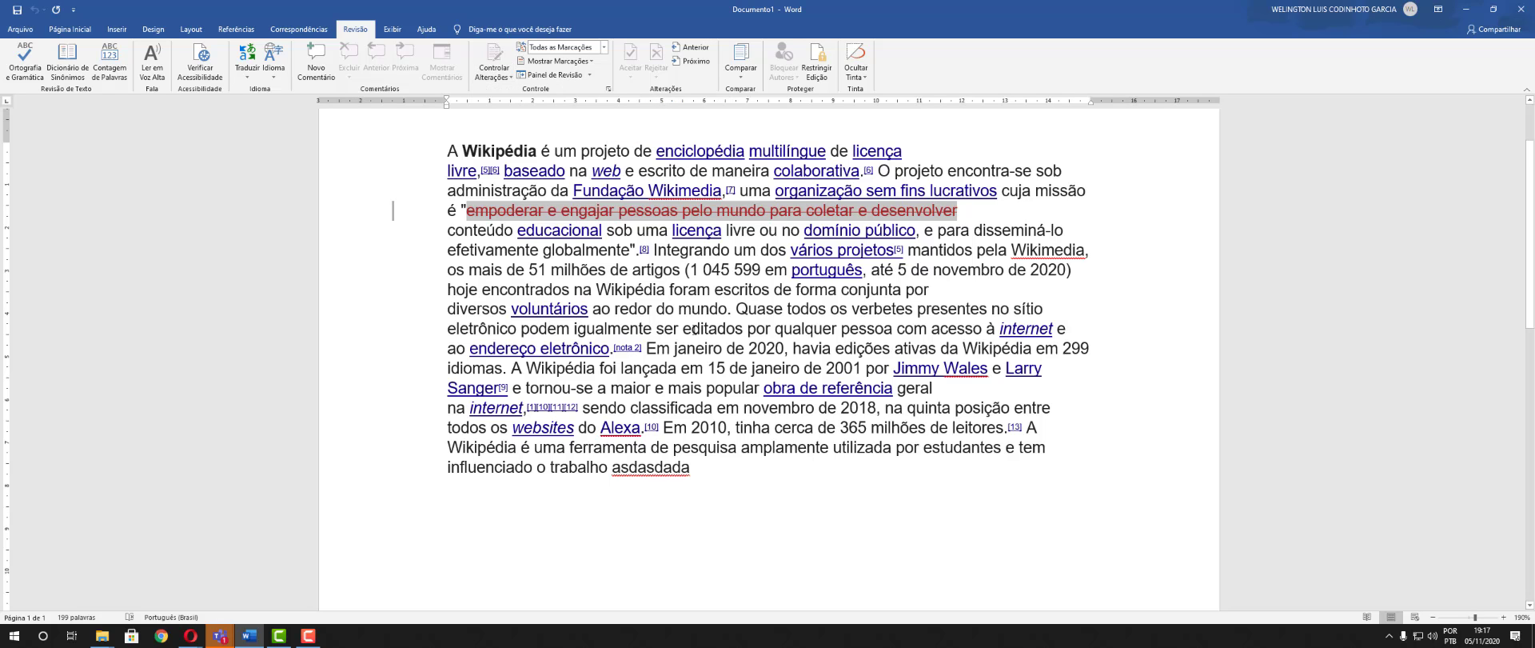
left_click_drag(1046, 329, 704, 349)
type("asdasda")
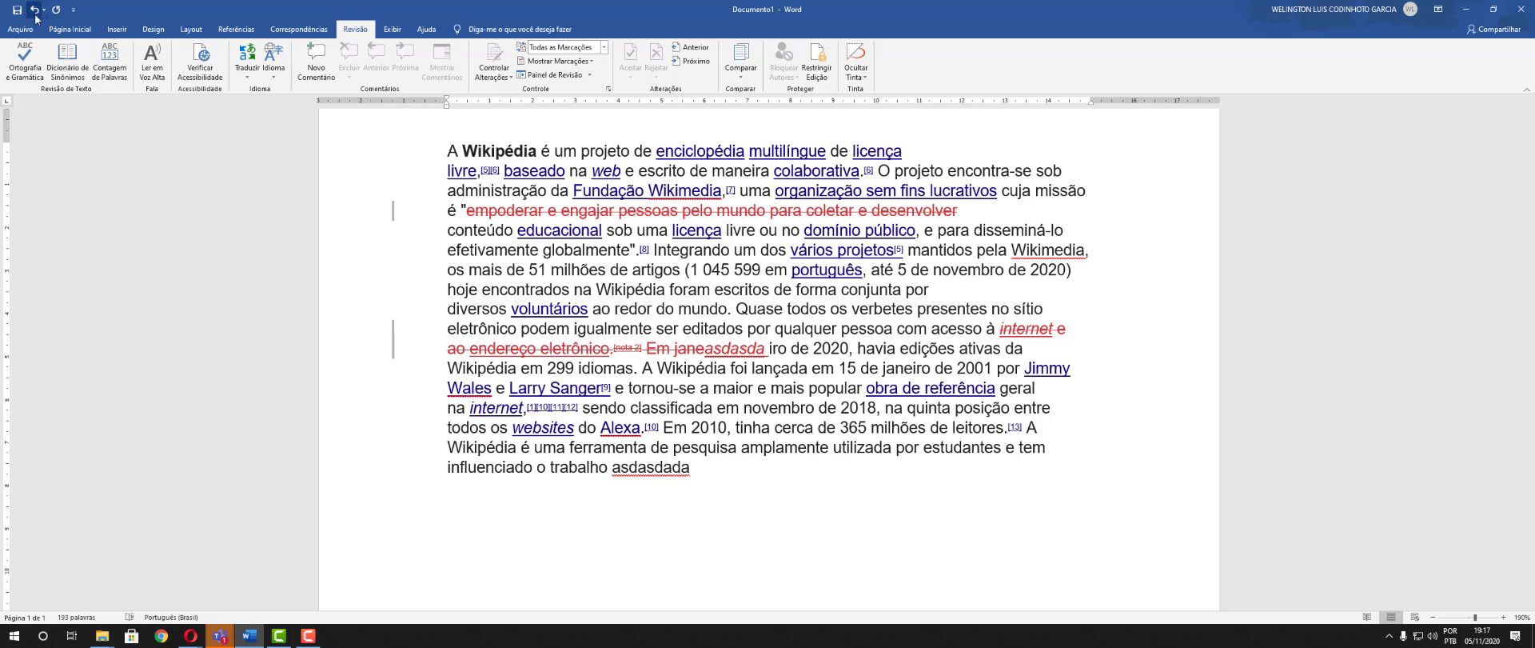
Close the marked-up document without saving it
left_click(1513, 10)
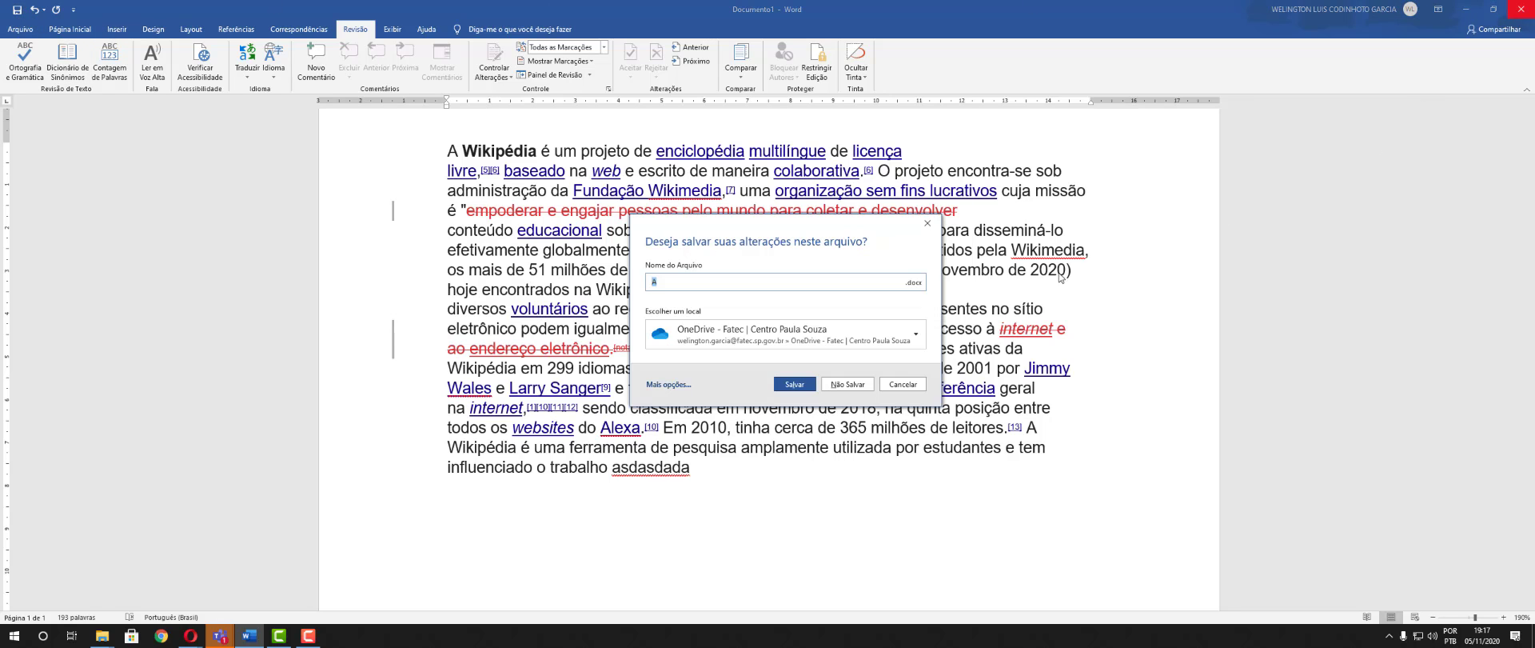
left_click(850, 384)
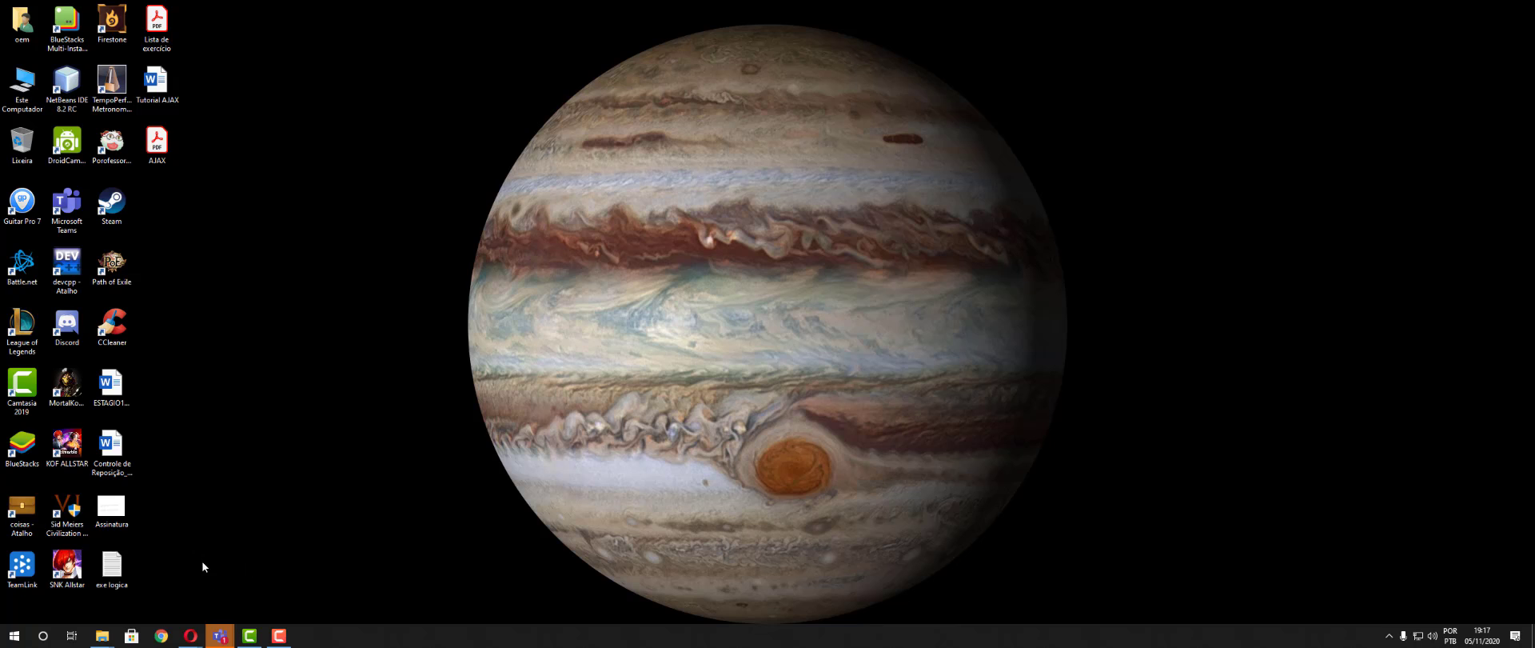
left_click(118, 452)
key("Up")
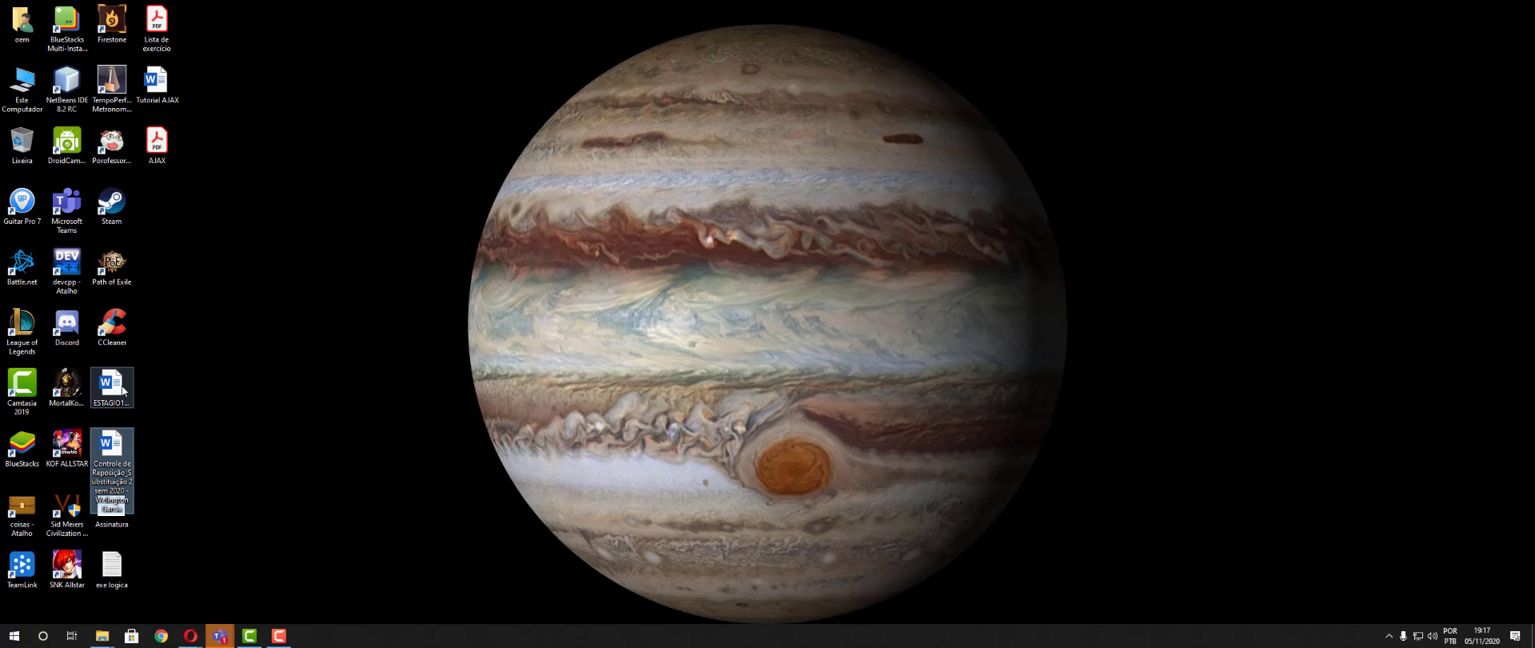
Open Word, create a blank document, and paste the Wikipédia paragraph into it
left_click(16, 634)
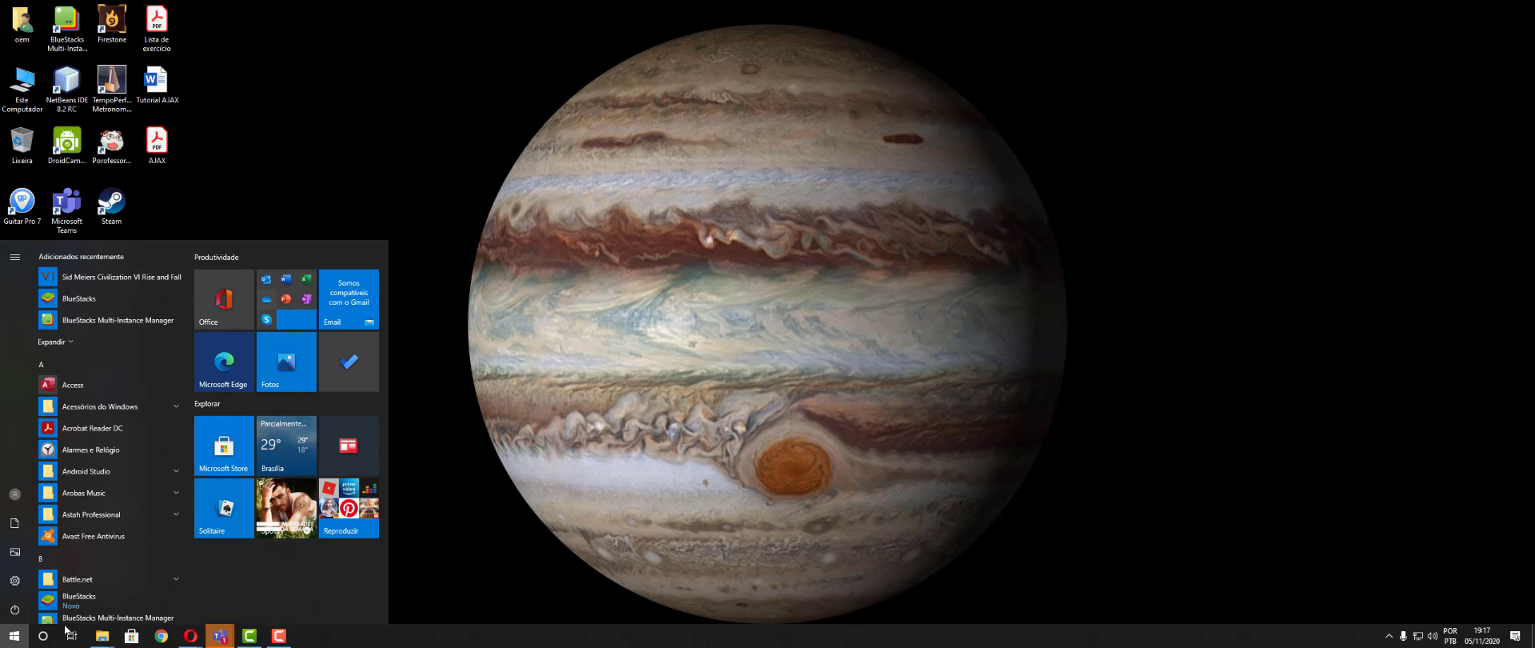
type("word")
key("Return")
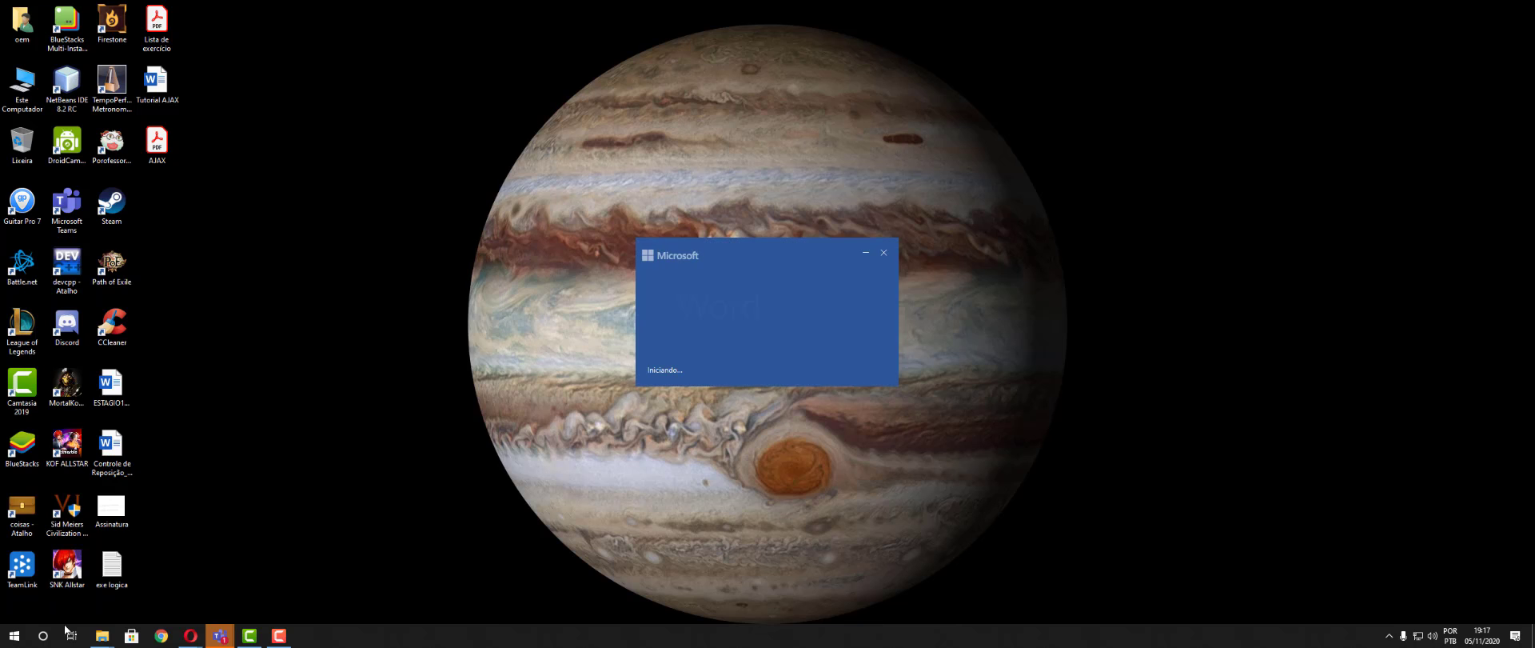
left_click(148, 117)
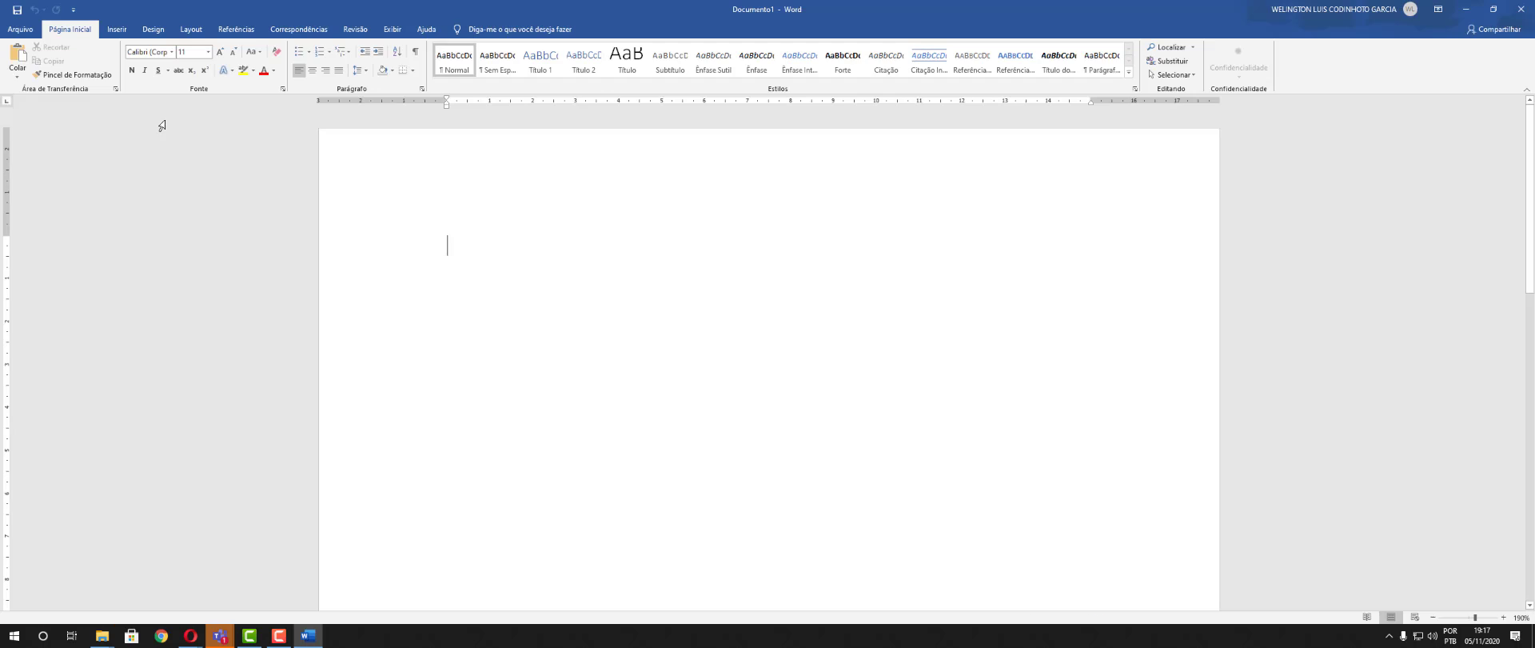
type("A Wikipédia é um projeto de enciclopédia multilíngue de licença livre,[5][6] baseado na web e escrito de maneira colaborativa.[6] O projeto encontra-se sob administração da Fundação Wikimedia,[7] uma organização sem fins lucrativos cuja missão é \"empoderar e engajar pessoas pelo mundo para coletar e desenvolver conteúdo educacional sob uma licença livre ou no domínio público, e para disseminá-lo efetivamente e globalmente\".[8] Integrando um dos vários projetos[5] mantidos pela Wikimedia, os mais de 51 milhões de artigos (1 045 599 em português, até 5 de novembro de 2020) hoje encontrados na Wikipédia foram escritos de forma conjunta por diversos voluntários ao redor do mundo. Quase todos os verbetes presentes no sítio eletrônico podem igualmente ser editados por qualquer pessoa com acesso à internet e ao endereço eletrônico.[nota 2] Em janeiro de 2020, havia edições ativas da Wikipédia em 299 idiomas. A Wikipédia foi lançada em 15 de janeiro de 2001 por Jimmy Wales e Larry Sanger[9] e tornou-se a maior e mais popular obra de referência geral na internet,[1][10][11][12] sendo classificada em novembro de 2018, na quinta posição entre todos os websites do Alexa.[10] Em 2010, tinha cerca de 365 milhões de leitores.[13] A Wikipédia é uma ferramenta de pesquisa amplamente utilizada por estudantes e tem influenciado o trabalho de publicitários, pedagogos, sociólogos e jornalistas, que usam seu material, mesmo que nem sempre citem suas fontes.[14]")
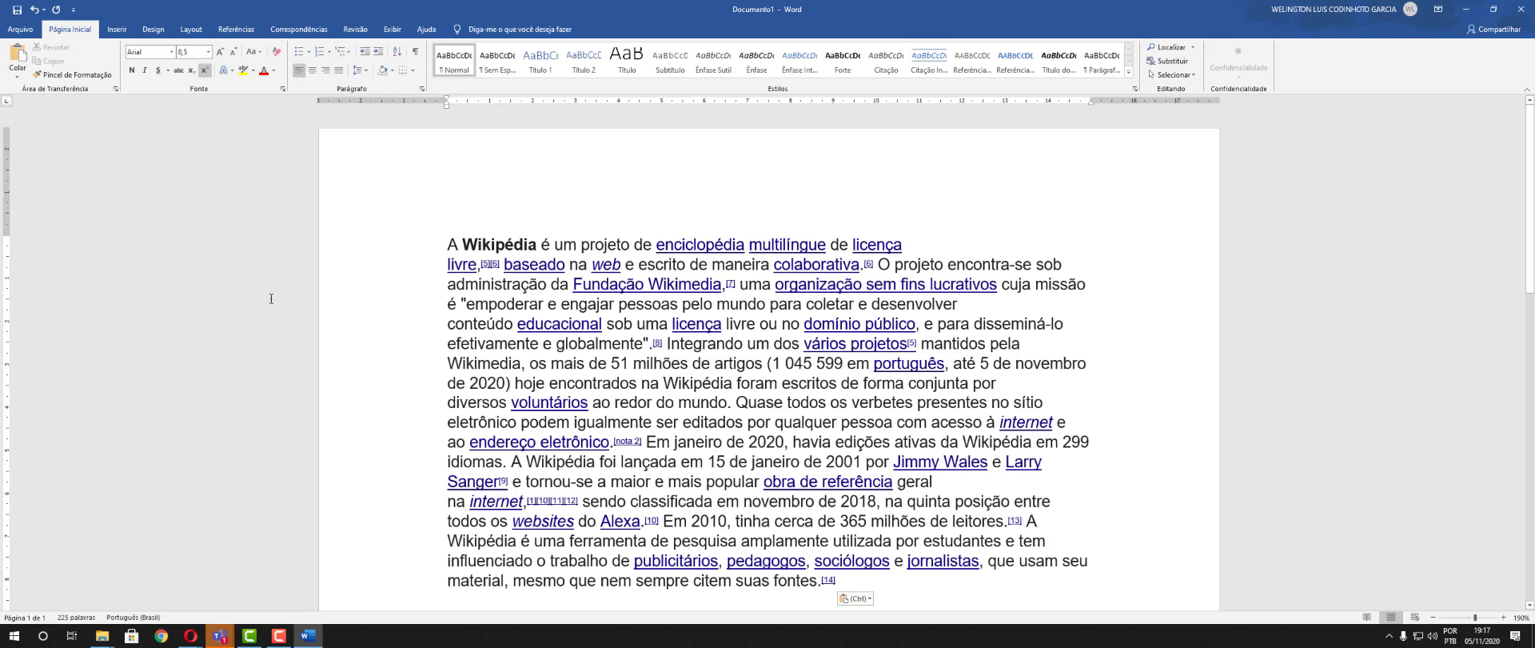
Lock Track Changes with a password entered in both password fields, and check the tracking options
left_click(326, 29)
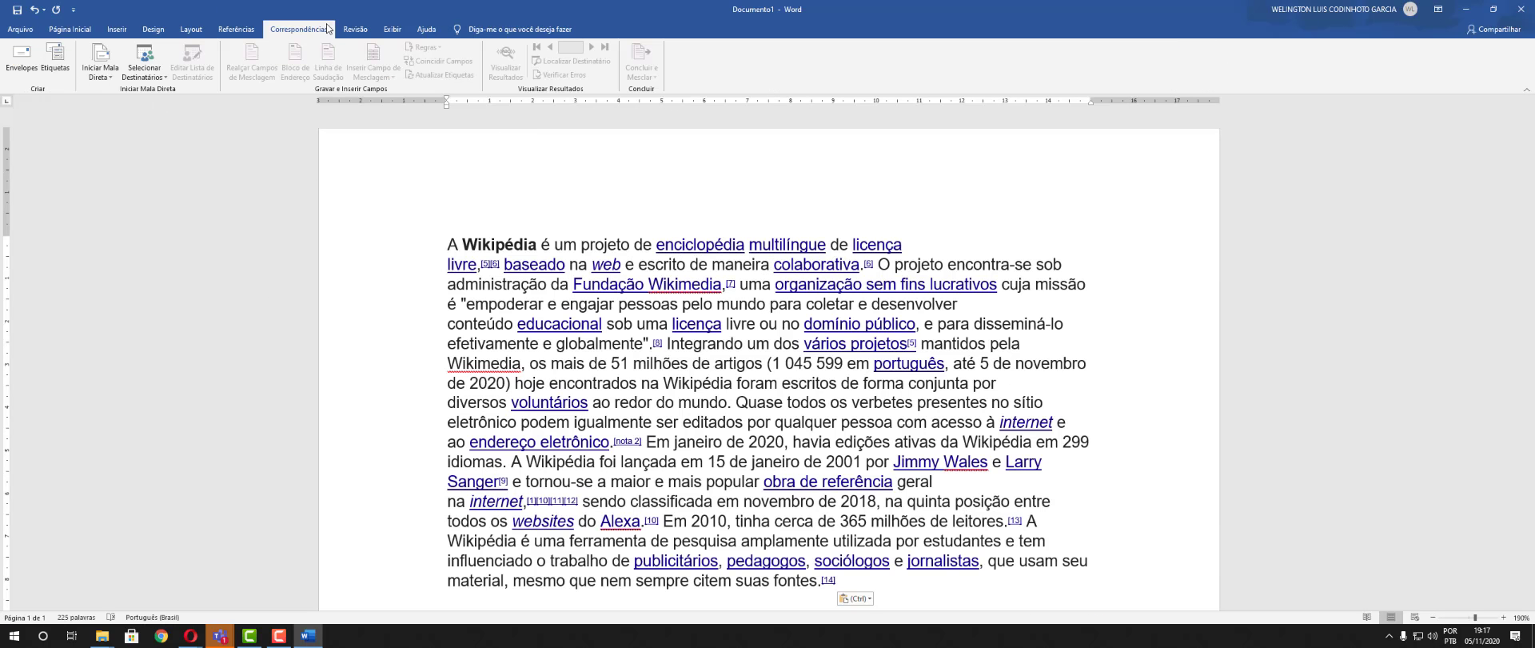
left_click(355, 29)
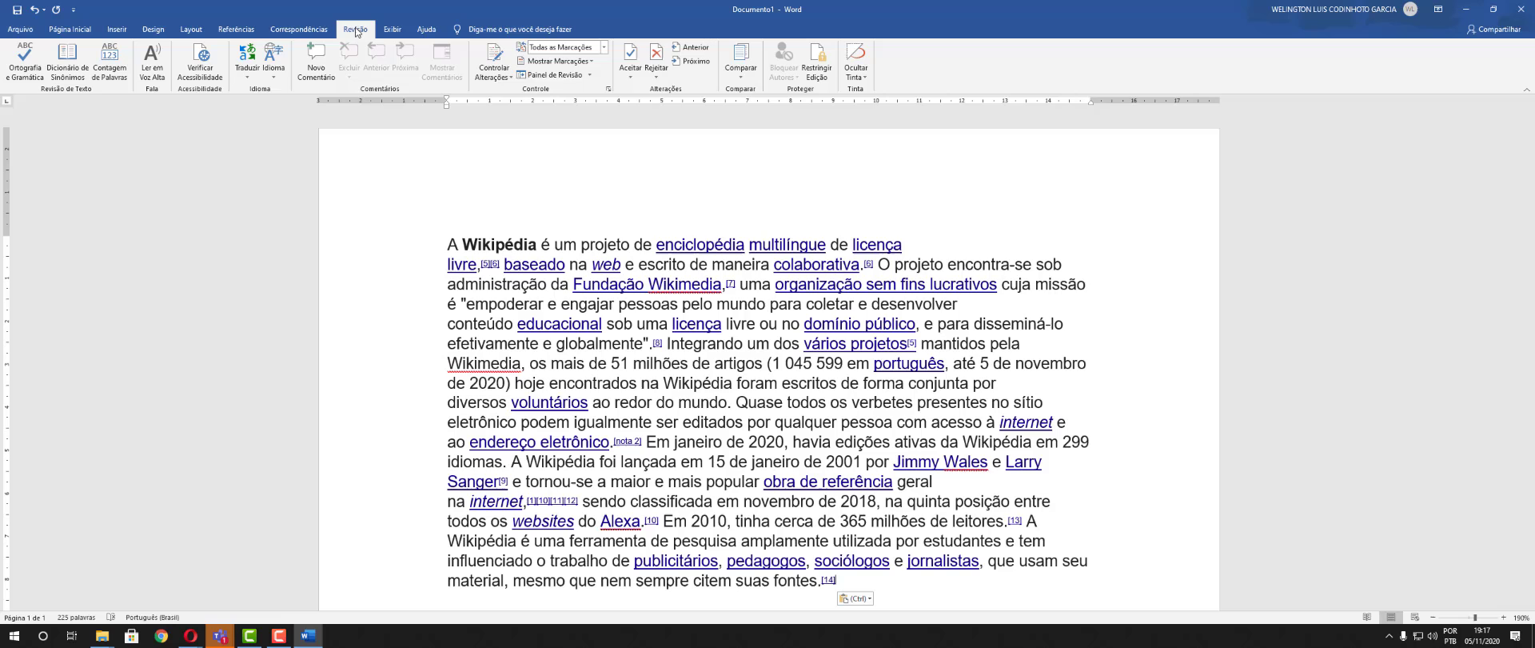
left_click(512, 76)
left_click(524, 111)
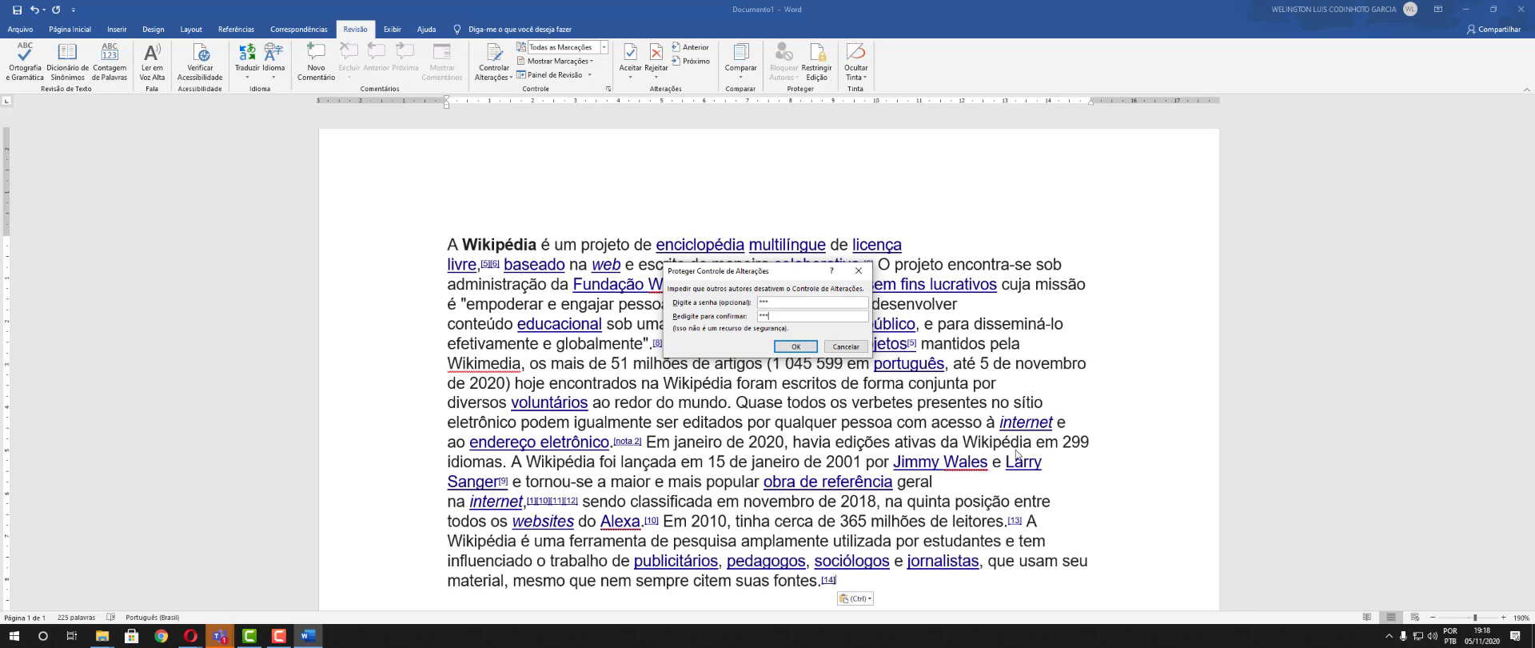
left_click(796, 347)
left_click(492, 78)
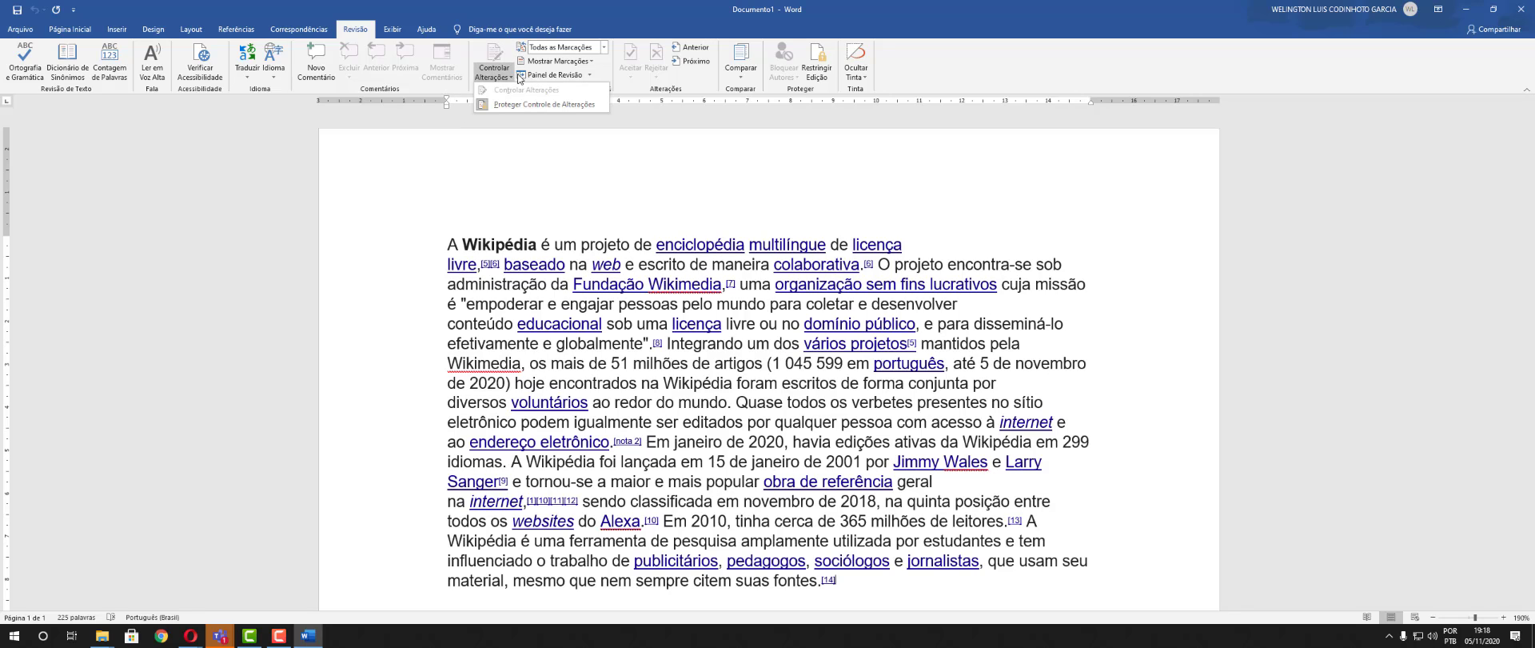
left_click(587, 266)
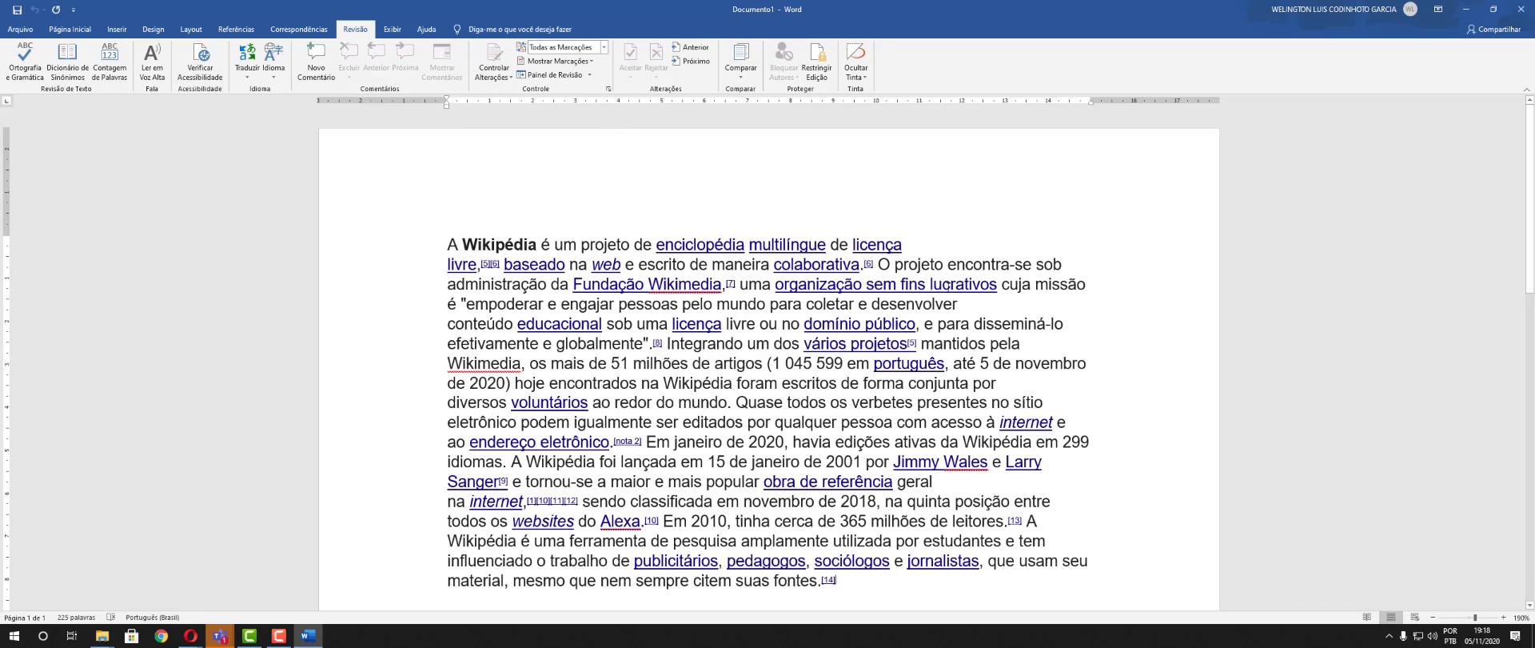
Replace "conteúdo educacional sob uma" with "wege" under locked tracking, then view simple markup and return to all markup
left_click_drag(962, 304, 672, 324)
type("wege")
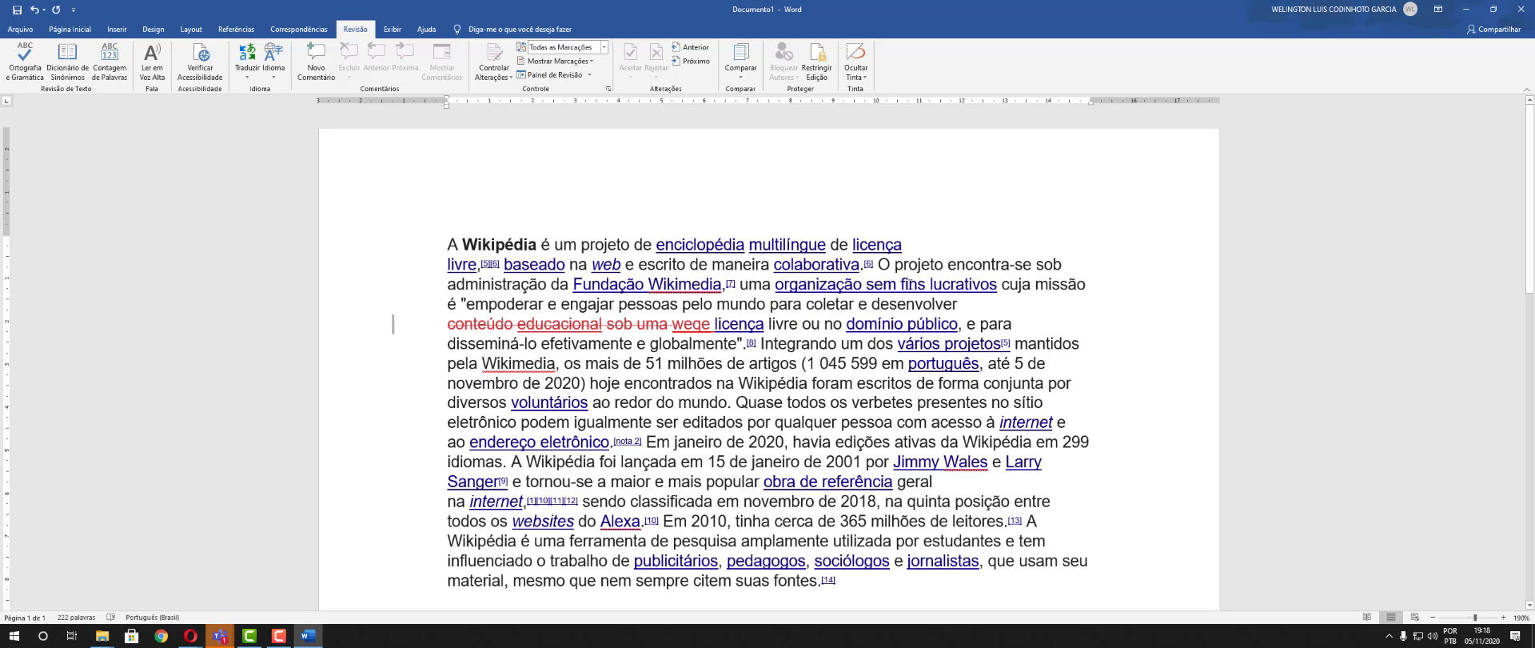
left_click(395, 326)
left_click(394, 306)
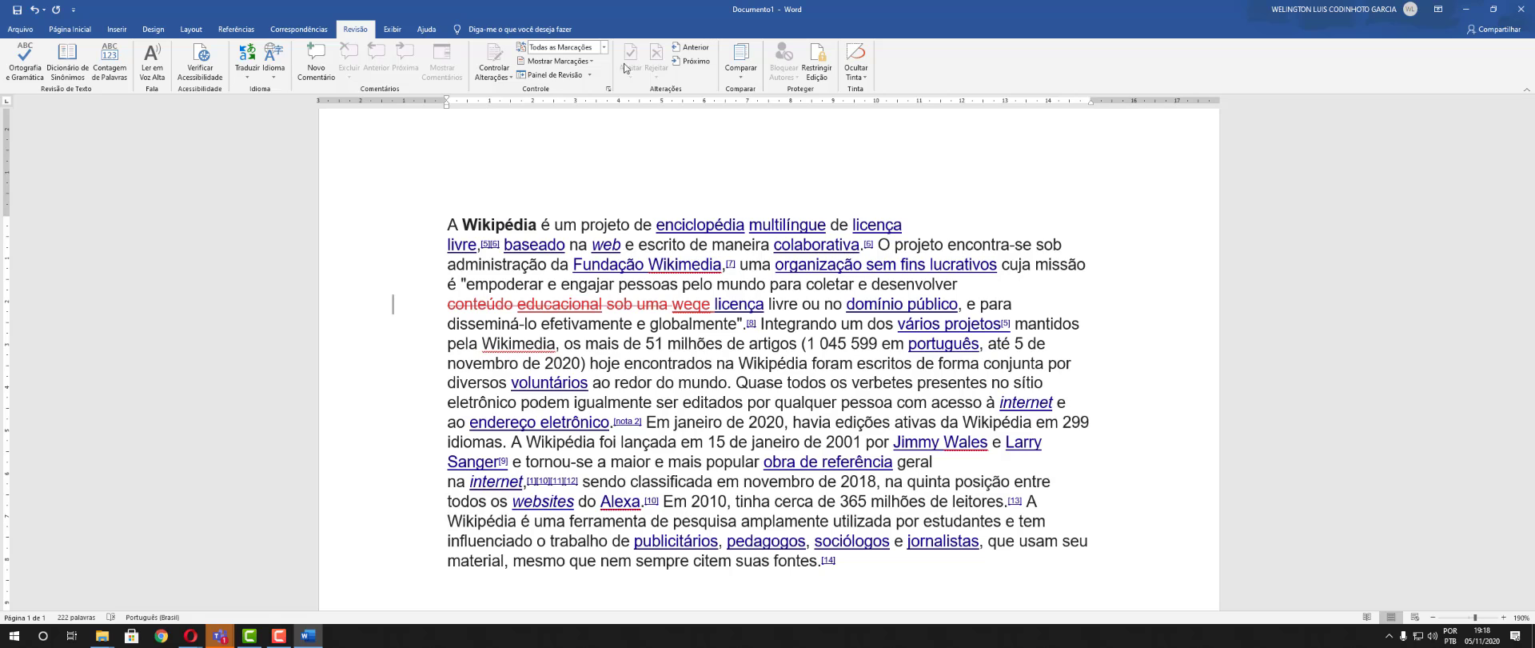
Unlock Track Changes by entering the tracking password, and check the tracking options
left_click(486, 78)
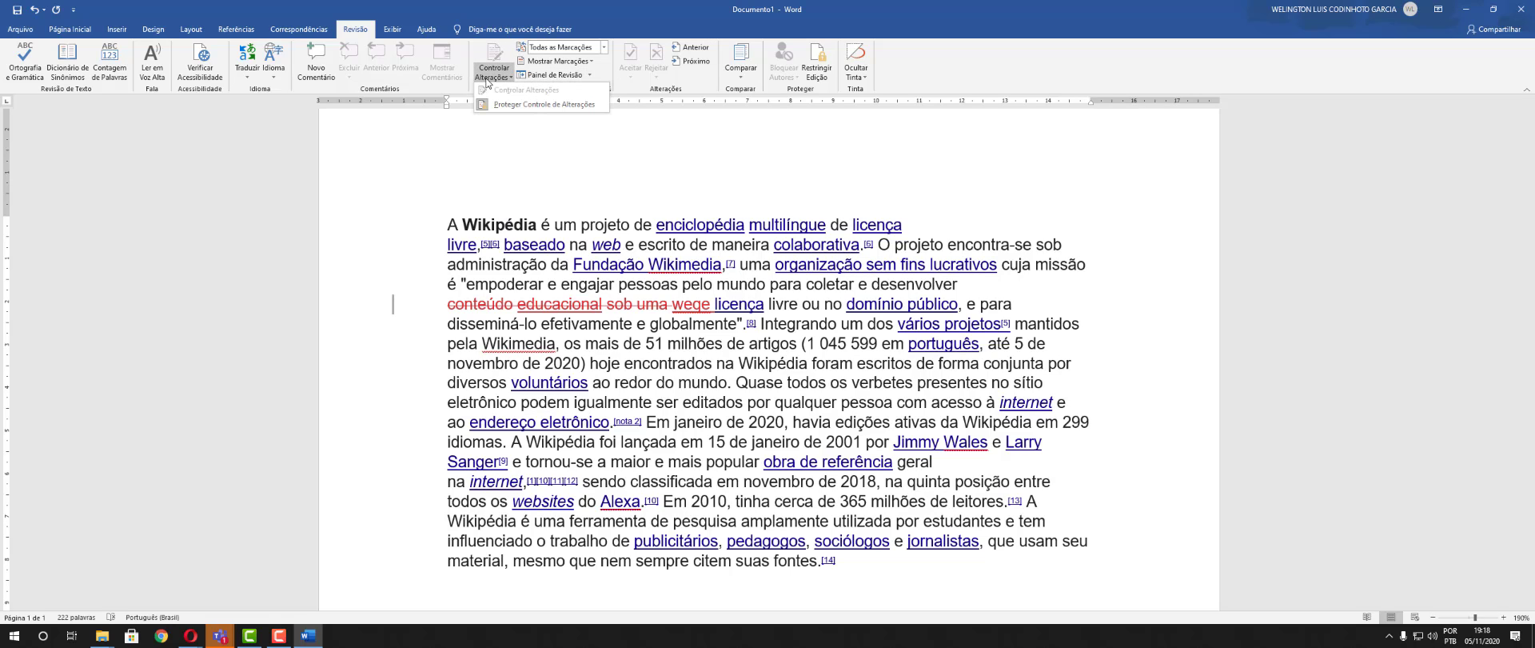
left_click(529, 104)
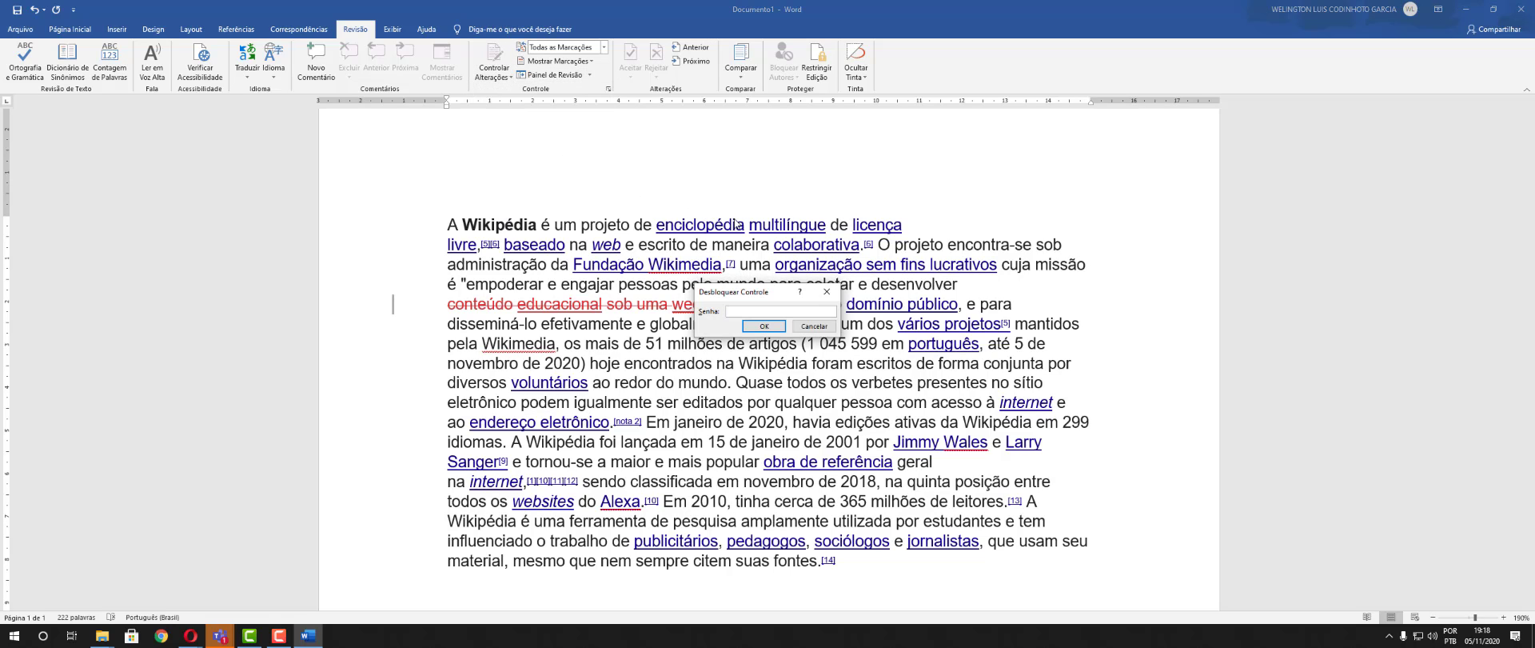
key("Return")
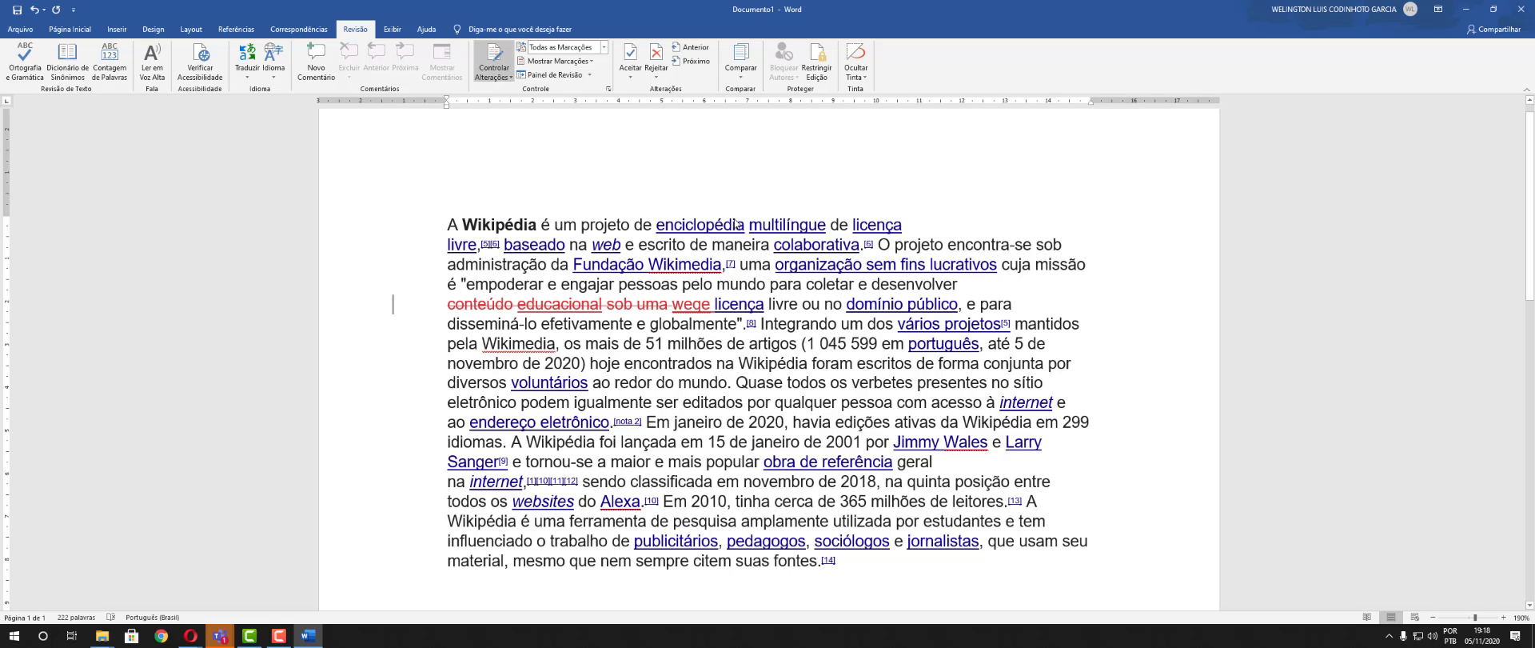
left_click(504, 80)
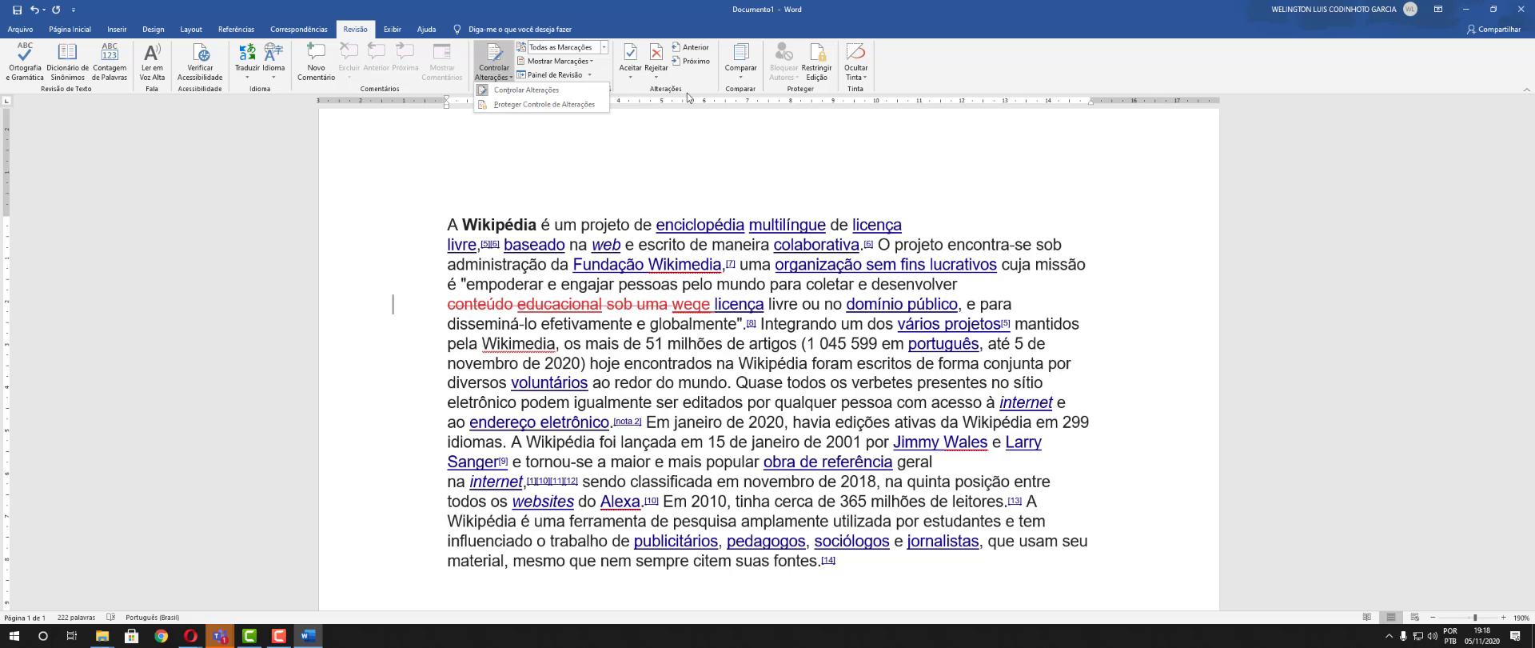
left_click(602, 204)
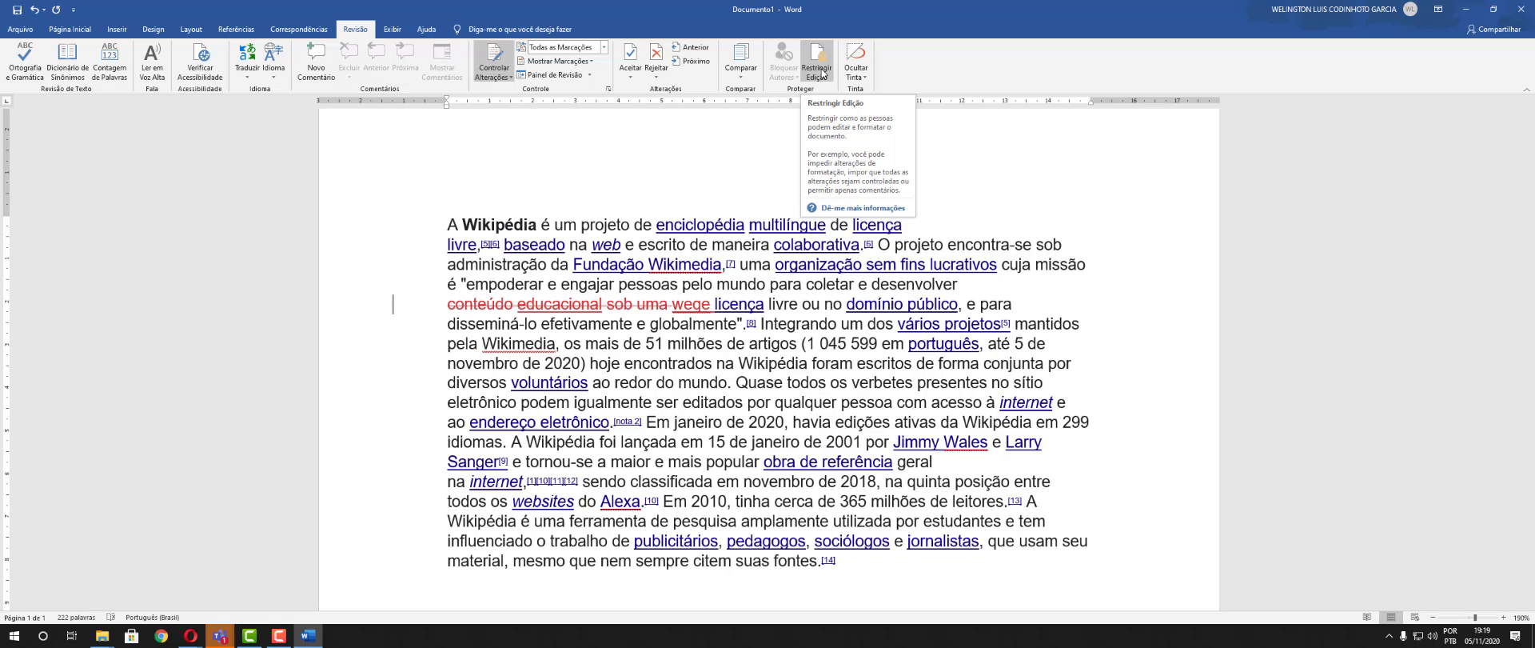
Open the editing restrictions and examine the styles allowed when formatting is limited to a selection, leaving the settings unapplied
left_click(821, 73)
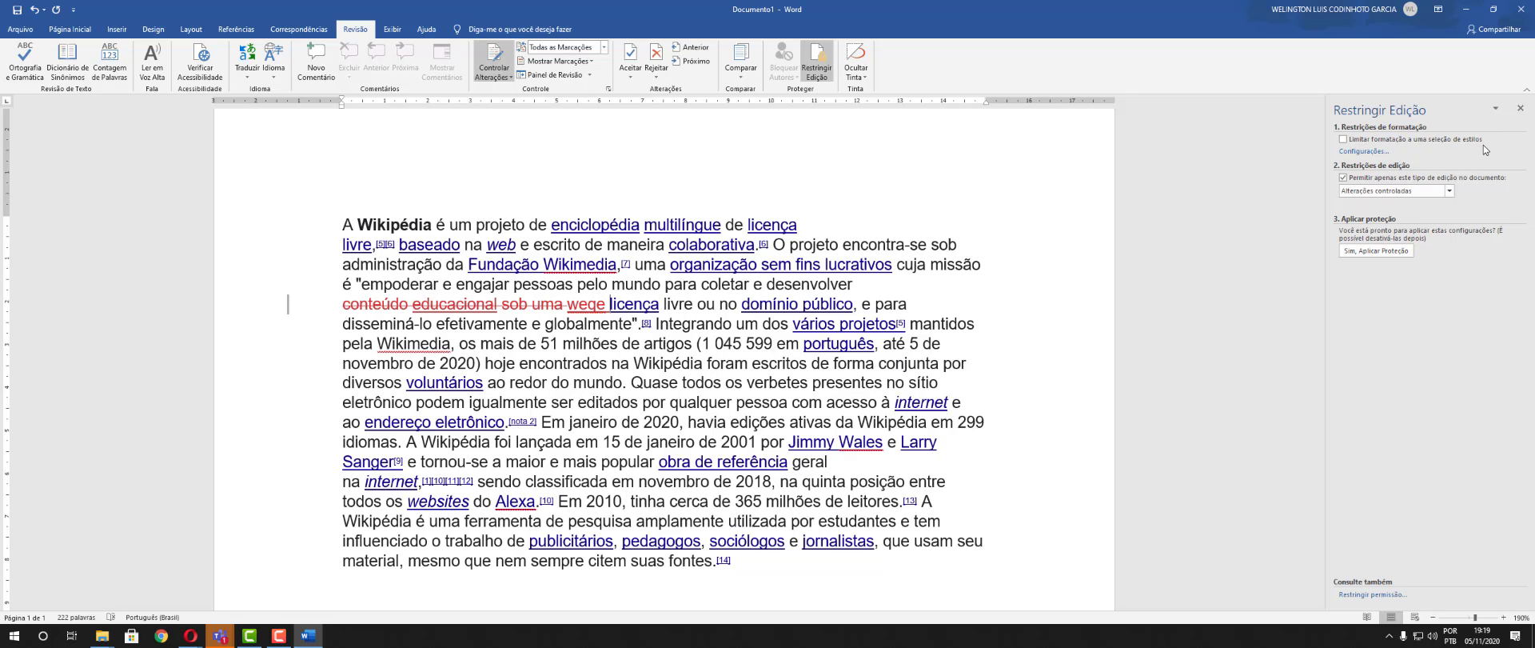
left_click(1364, 151)
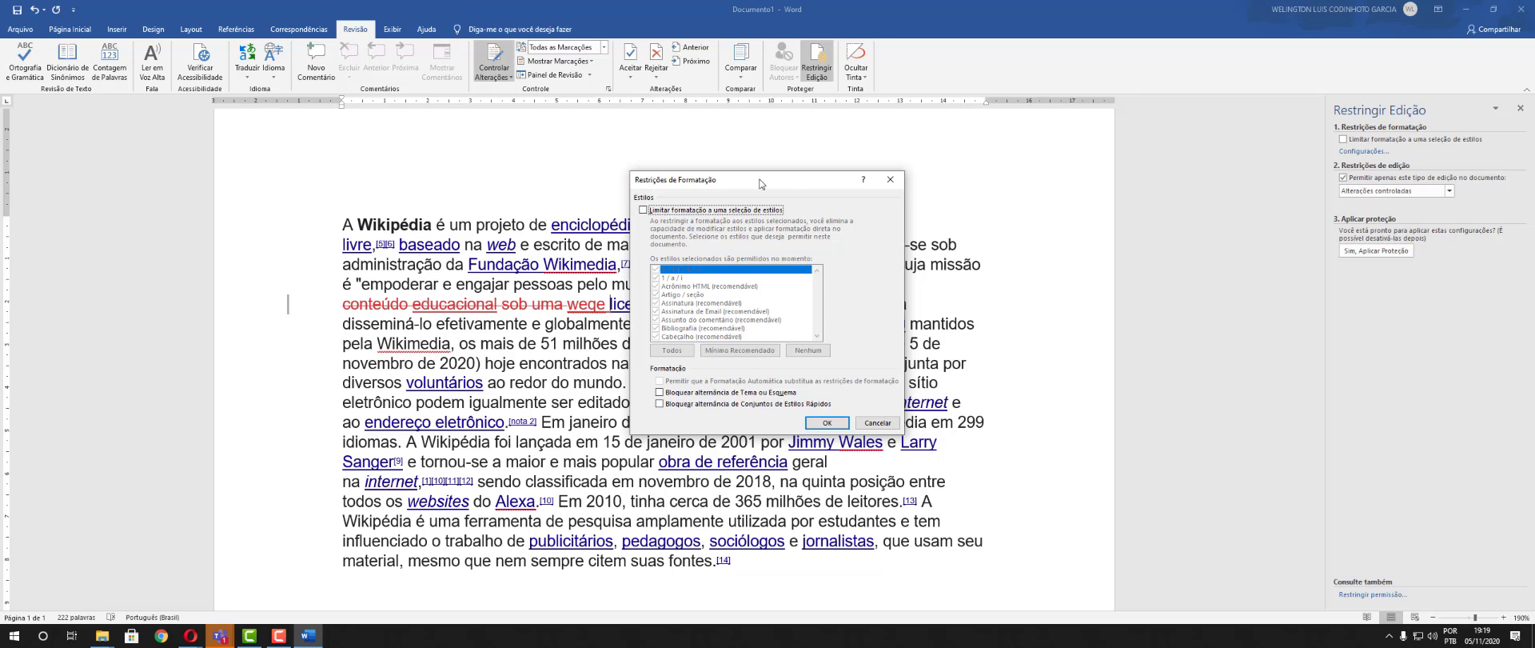
left_click(650, 214)
scroll(714, 305, "down", 12)
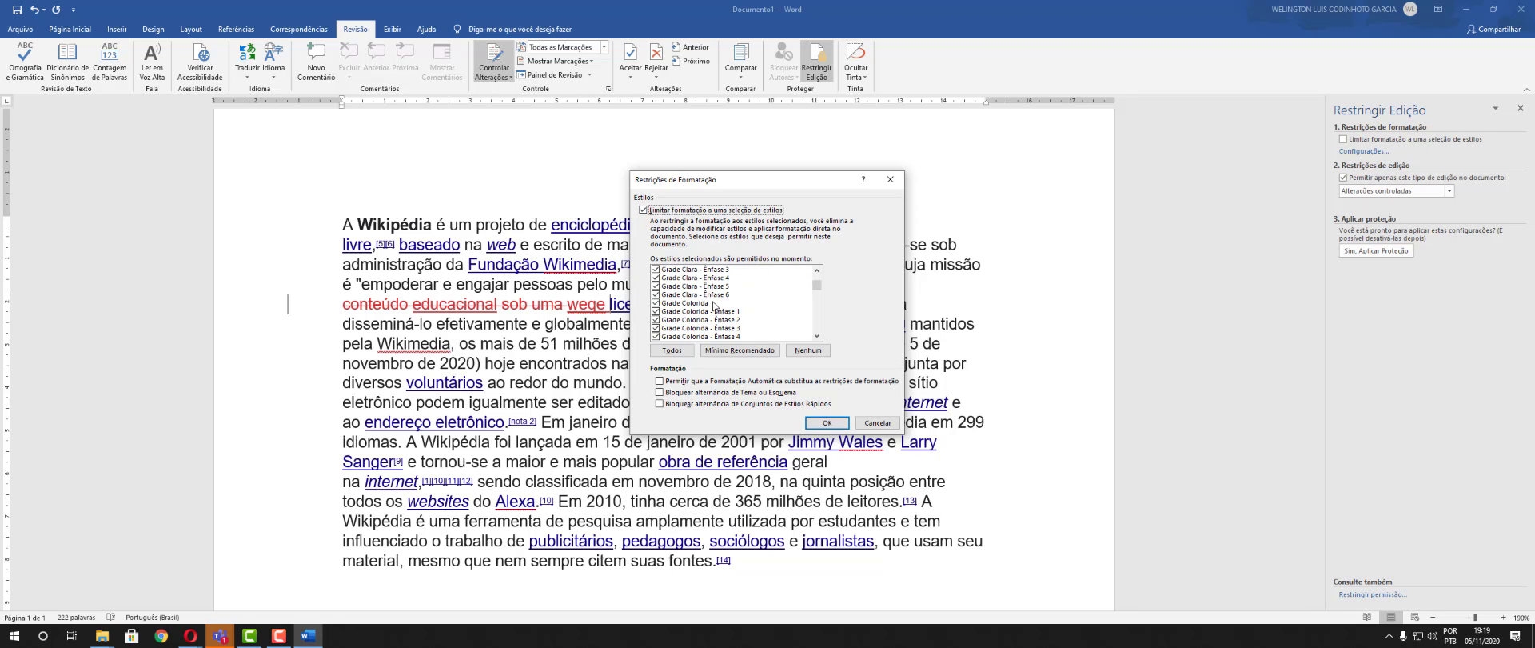
scroll(714, 304, "down", 15)
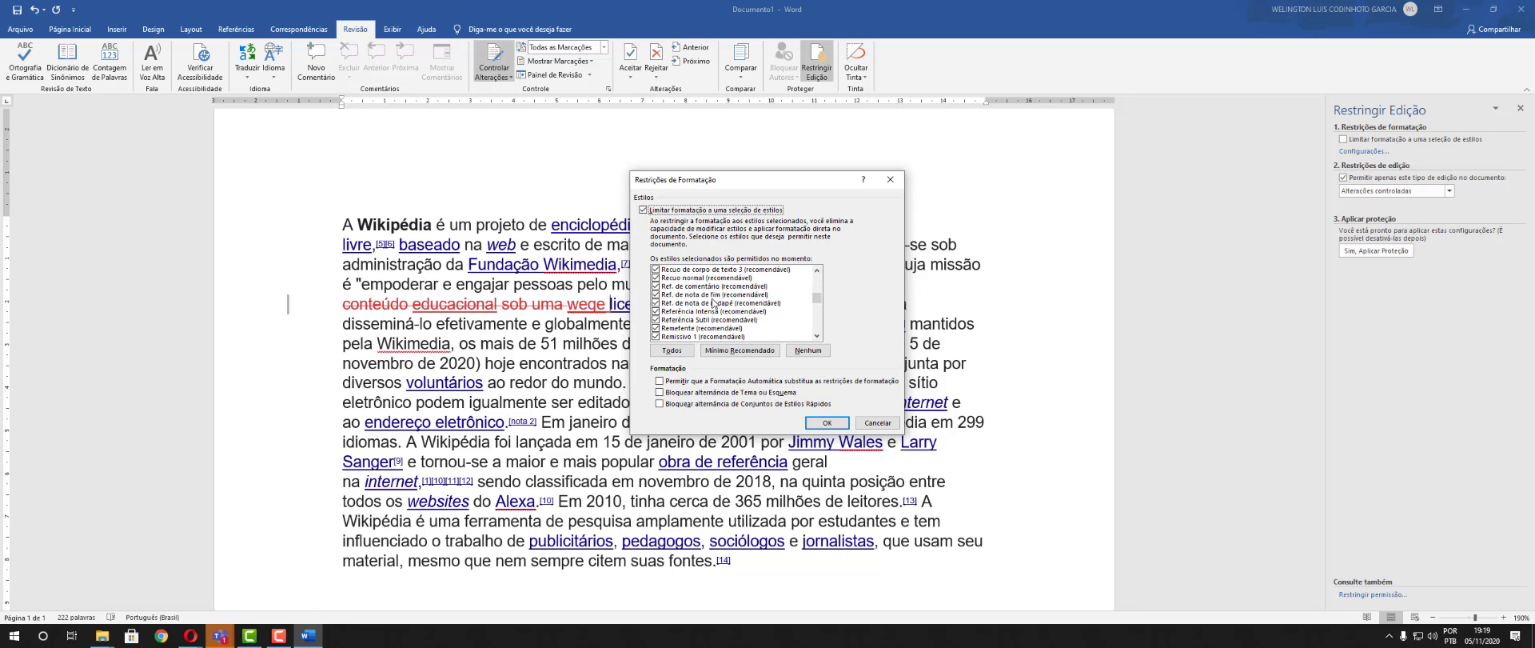
scroll(714, 304, "down", 10)
scroll(714, 293, "down", 20)
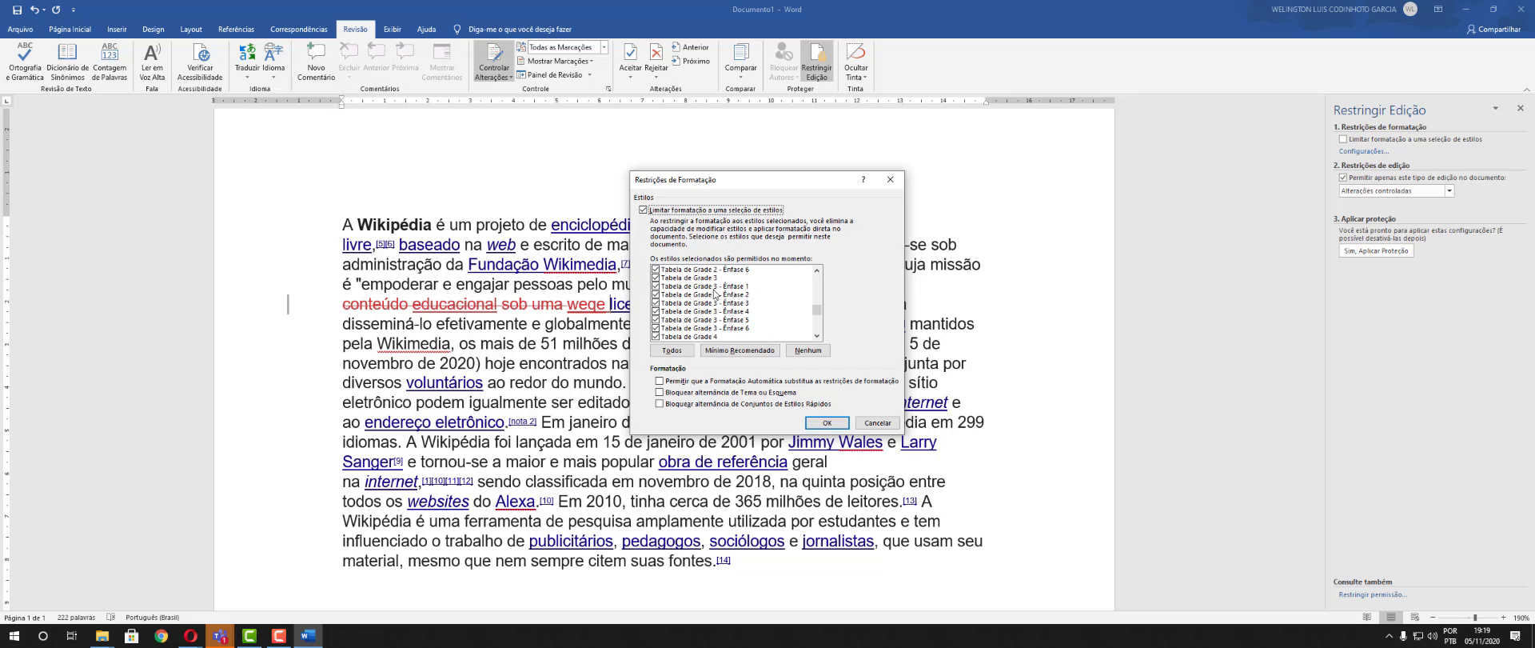
scroll(714, 293, "down", 10)
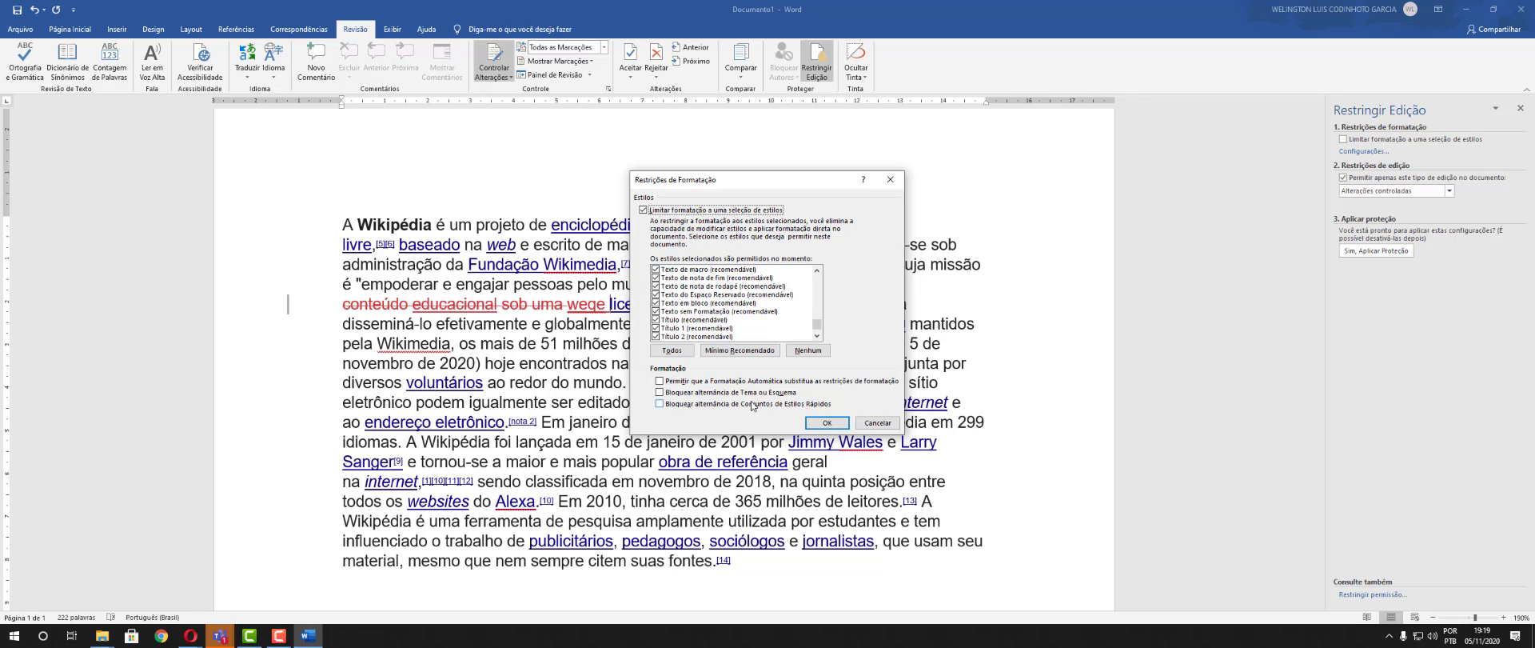
left_click(878, 423)
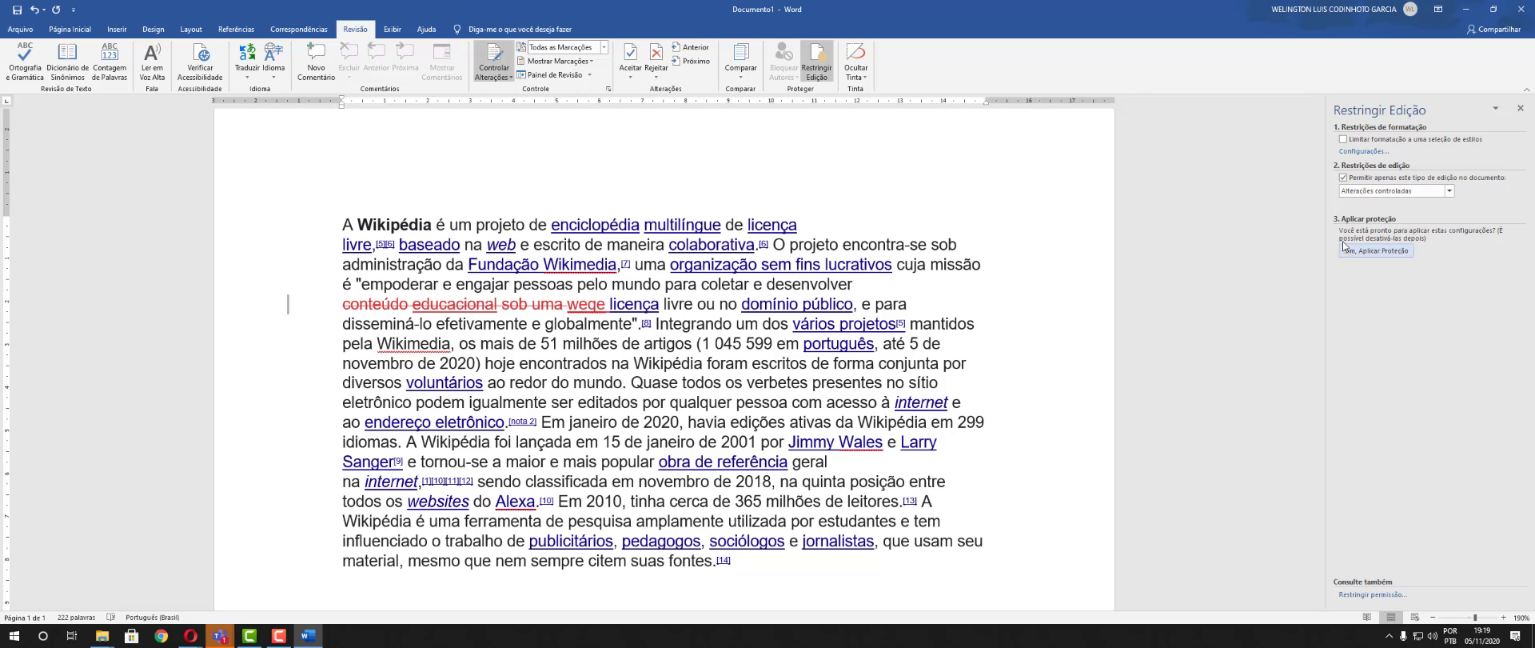
Limit formatting to a selection of styles and set the only permitted type of editing to Comentários
left_click(1342, 140)
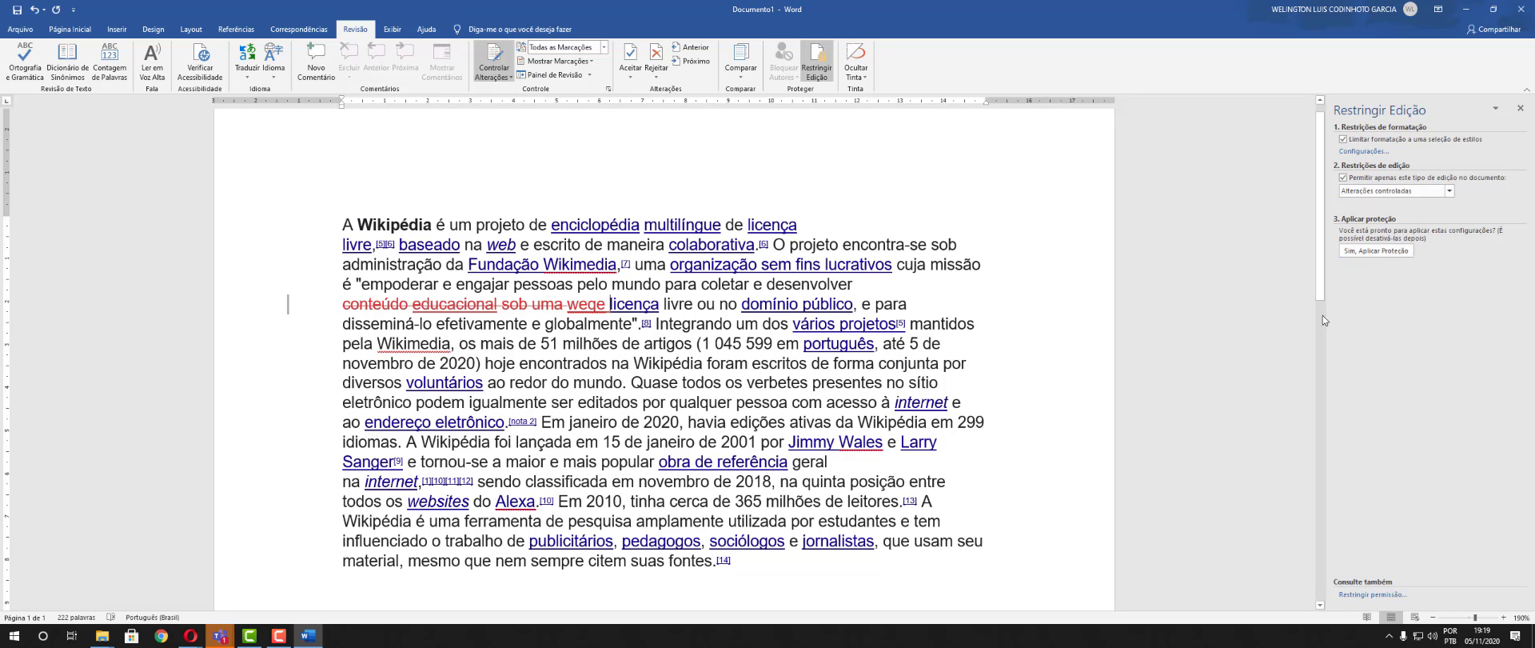
left_click(1449, 191)
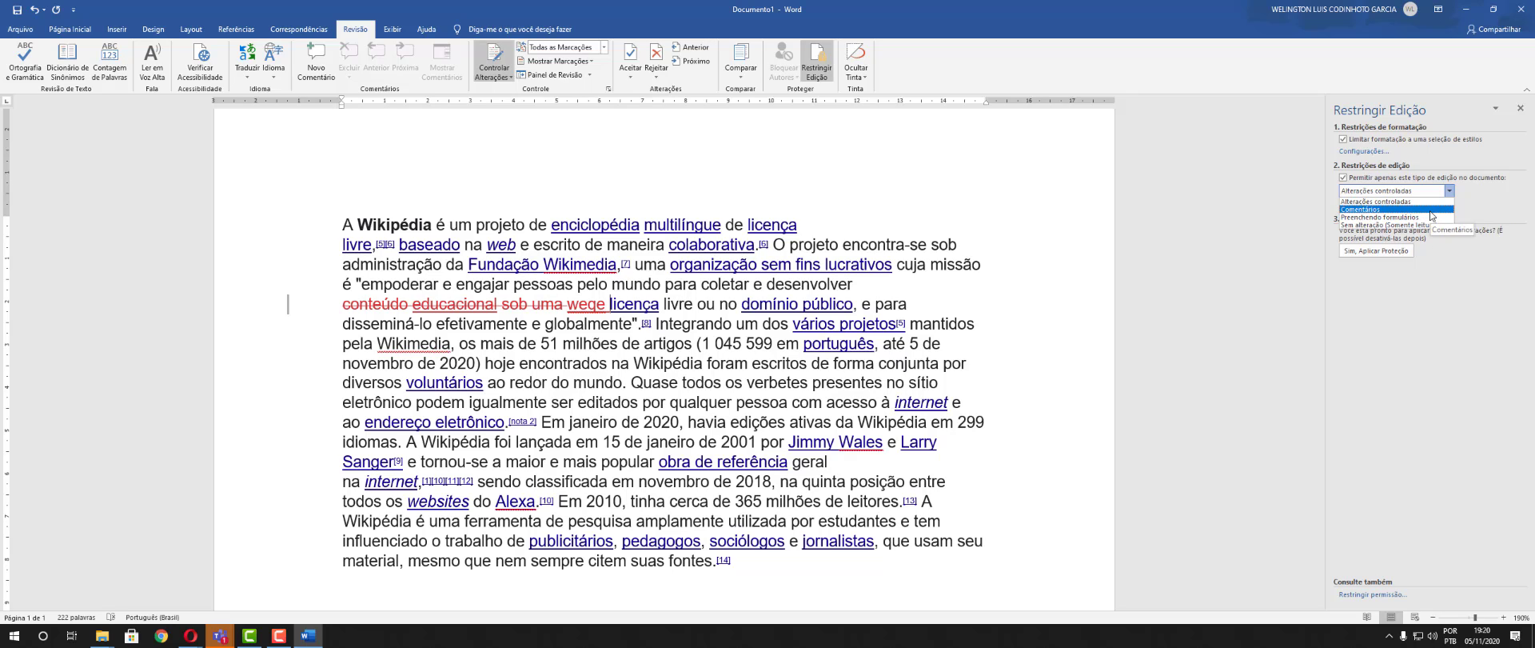
left_click(1371, 209)
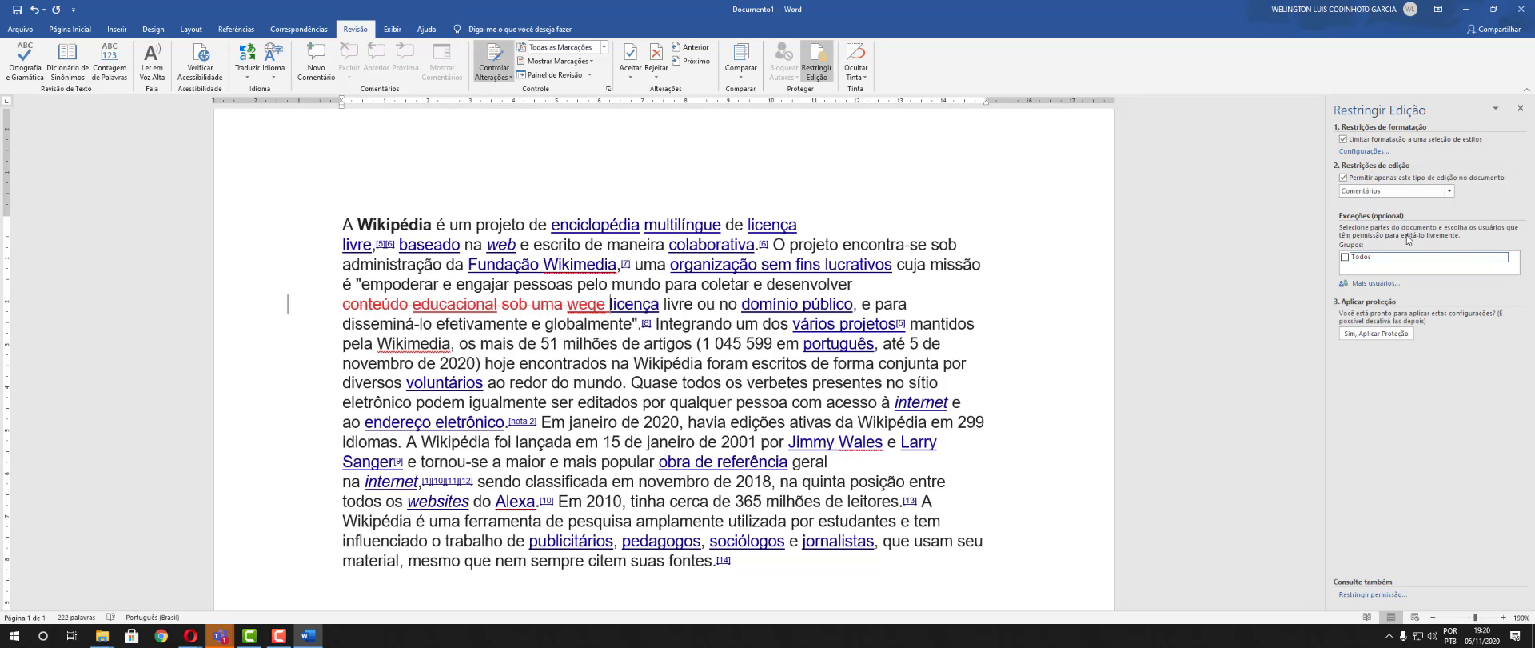
Examine the editing exceptions for the Todos group and the option for adding more users
left_click(1345, 257)
left_click(1345, 257)
left_click(1411, 260)
left_click(1412, 261)
left_click(1376, 284)
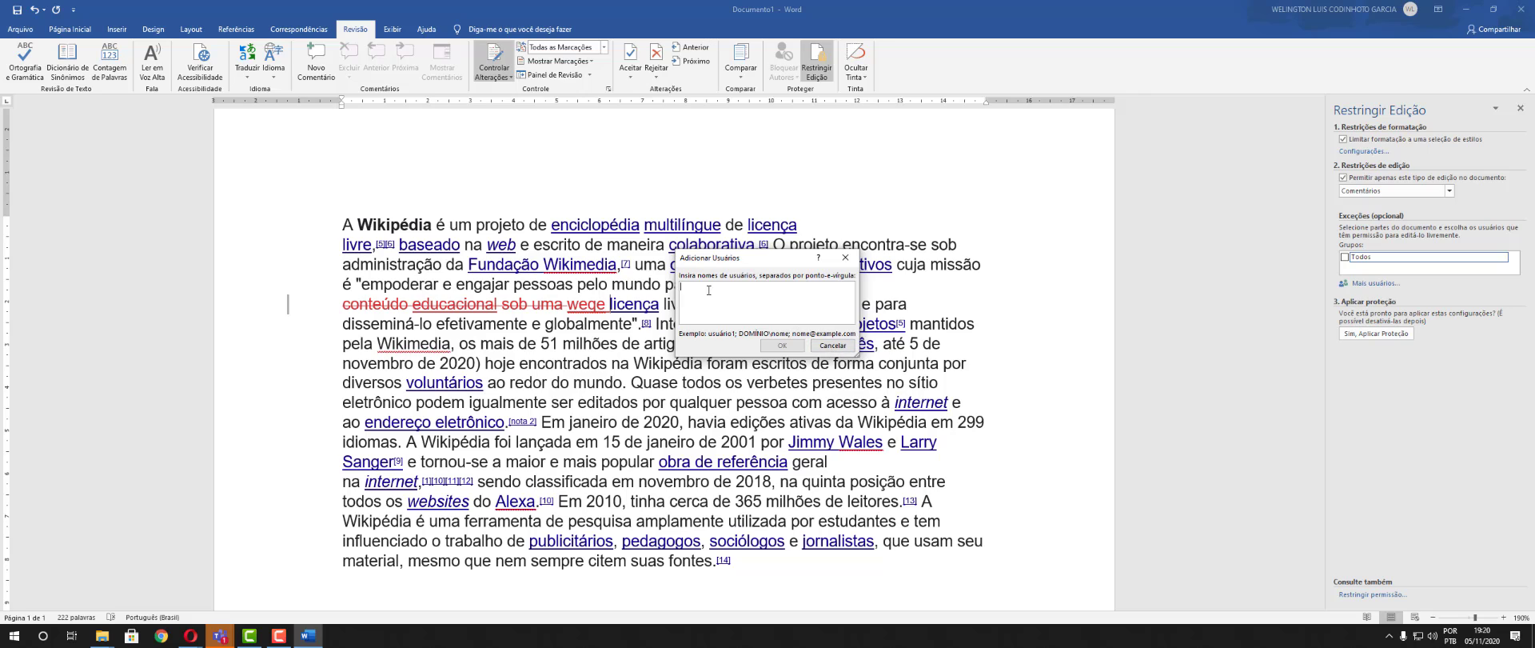
left_click(832, 346)
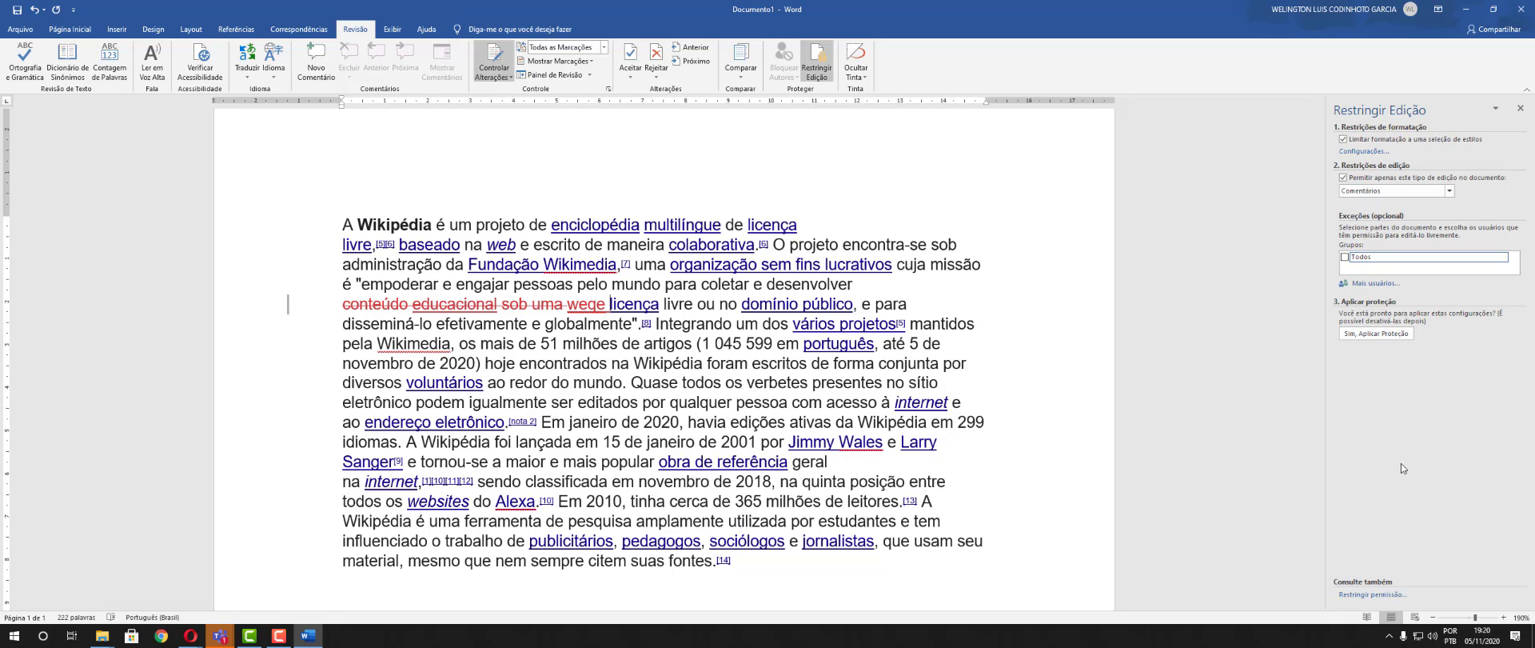
Apply the document protection with a password entered in both the new-password and confirmation fields
left_click(1376, 337)
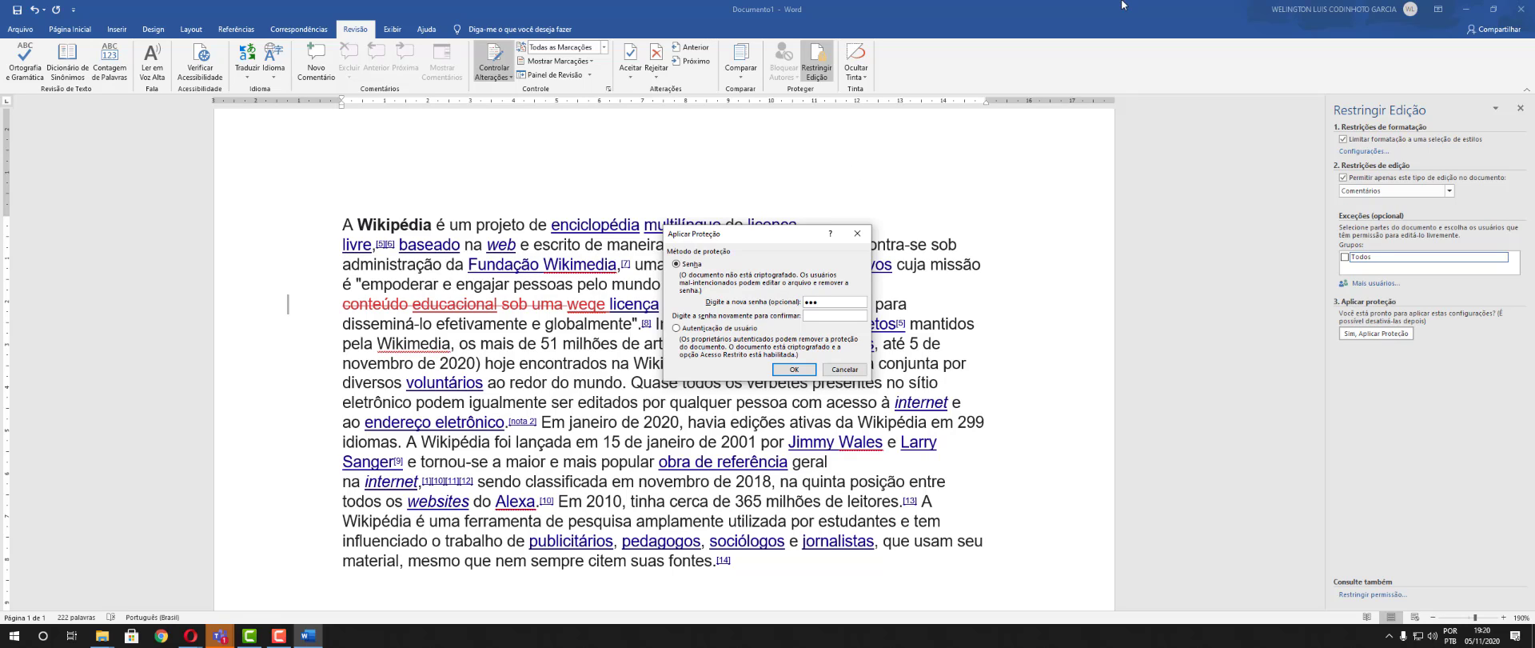
left_click(826, 315)
left_click(804, 371)
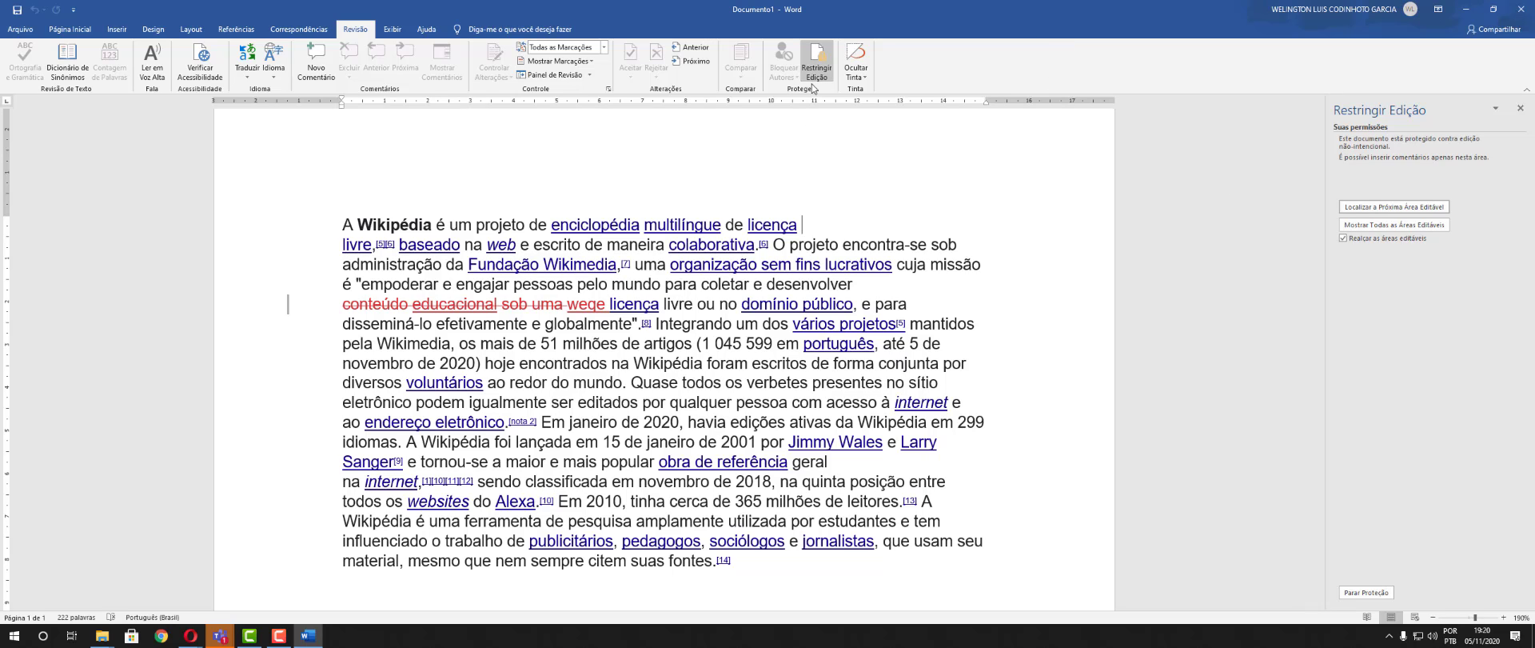
Try to edit "editados por qualquer pessoa com" and the text from "projeto" to "livre" in the protected document
left_click_drag(811, 398, 589, 405)
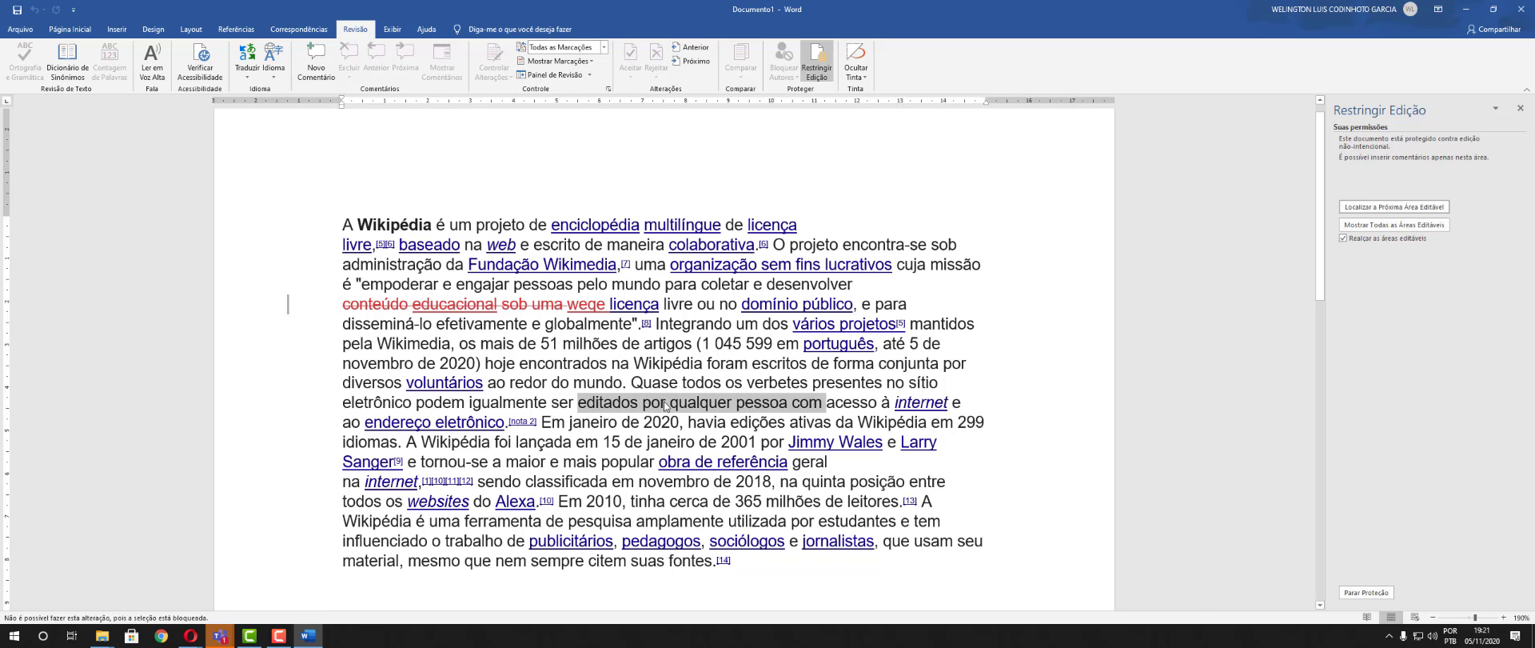
left_click(633, 225)
left_click_drag(867, 228, 469, 240)
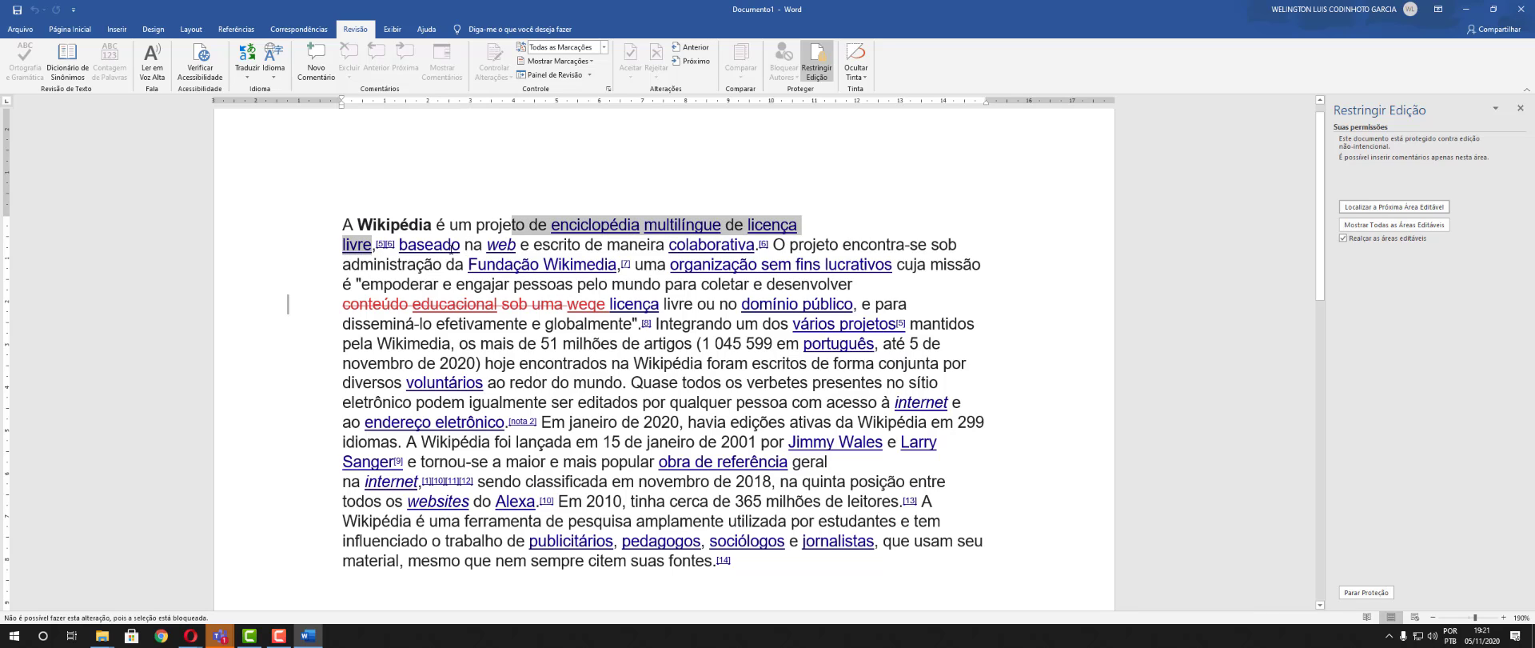
Check which home, insert, design, layout and review commands are available in the protected document
left_click(76, 29)
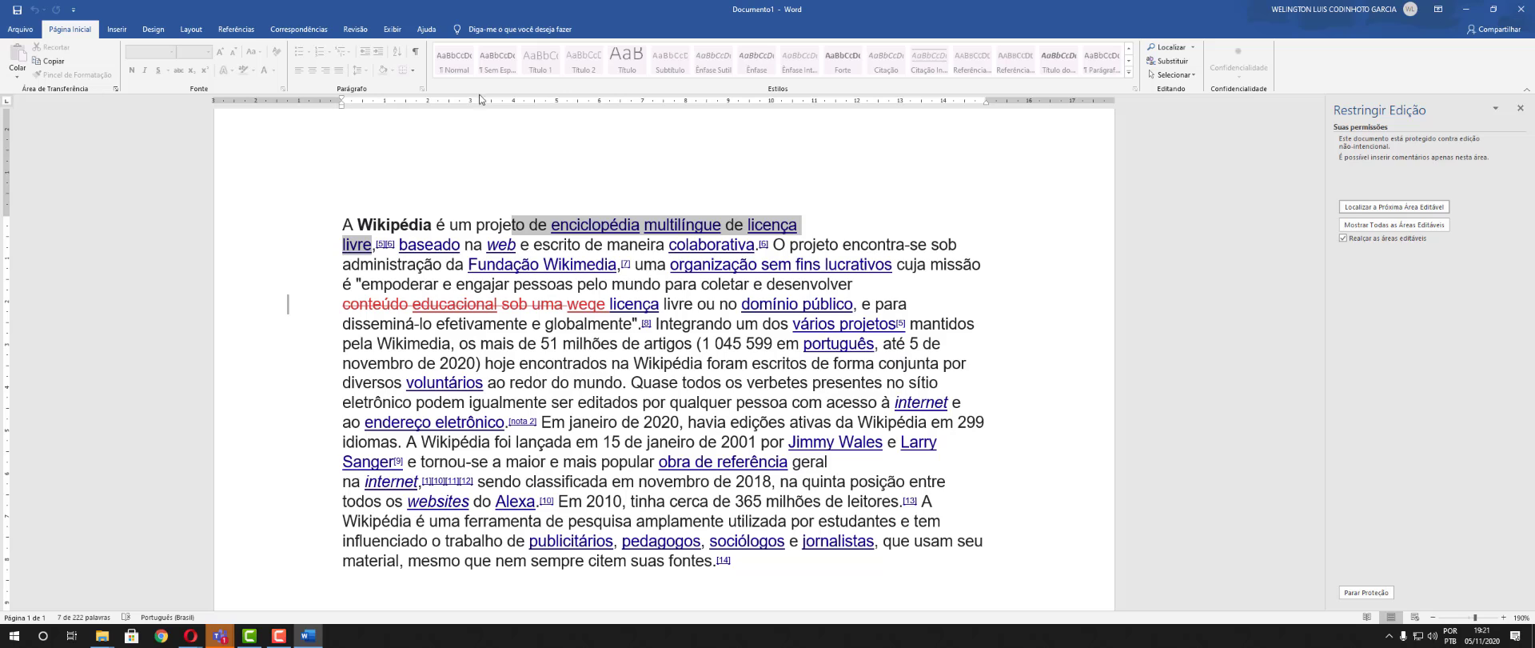
left_click(117, 30)
left_click(155, 29)
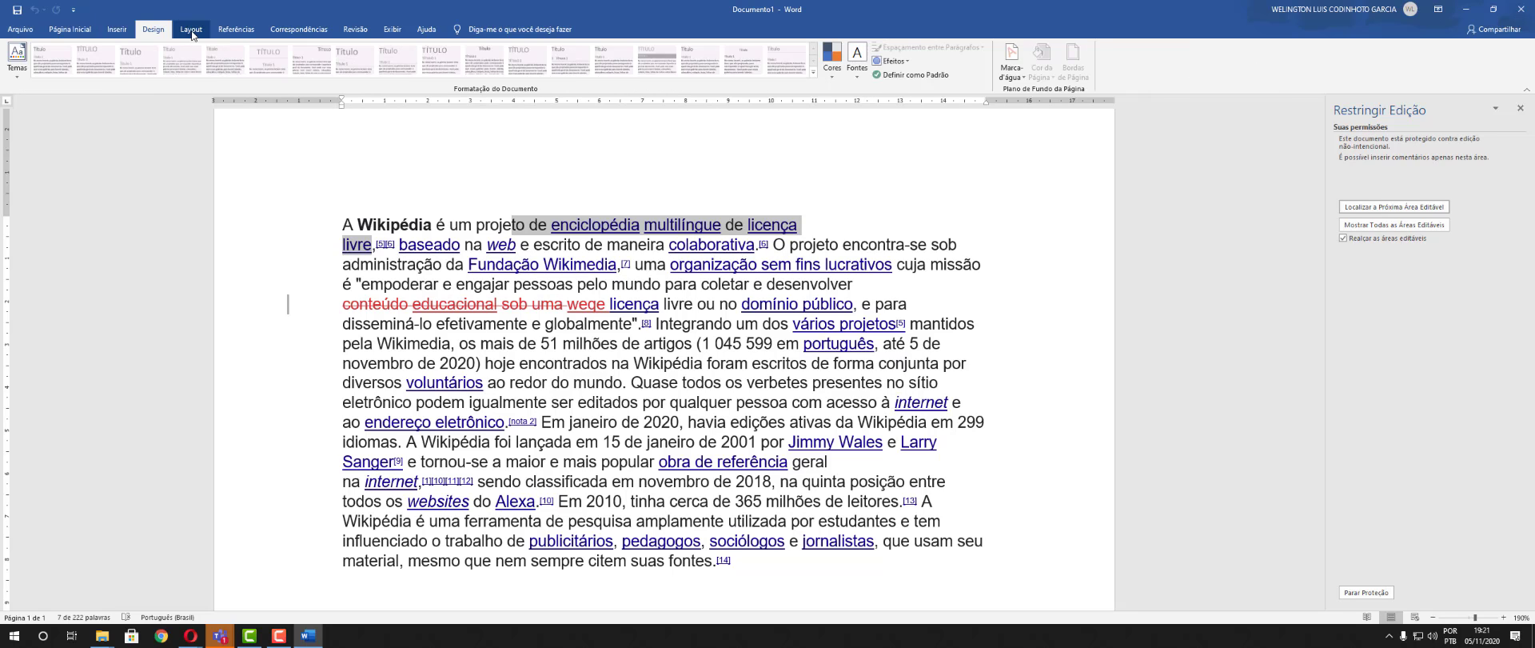
left_click(191, 30)
left_click(789, 576)
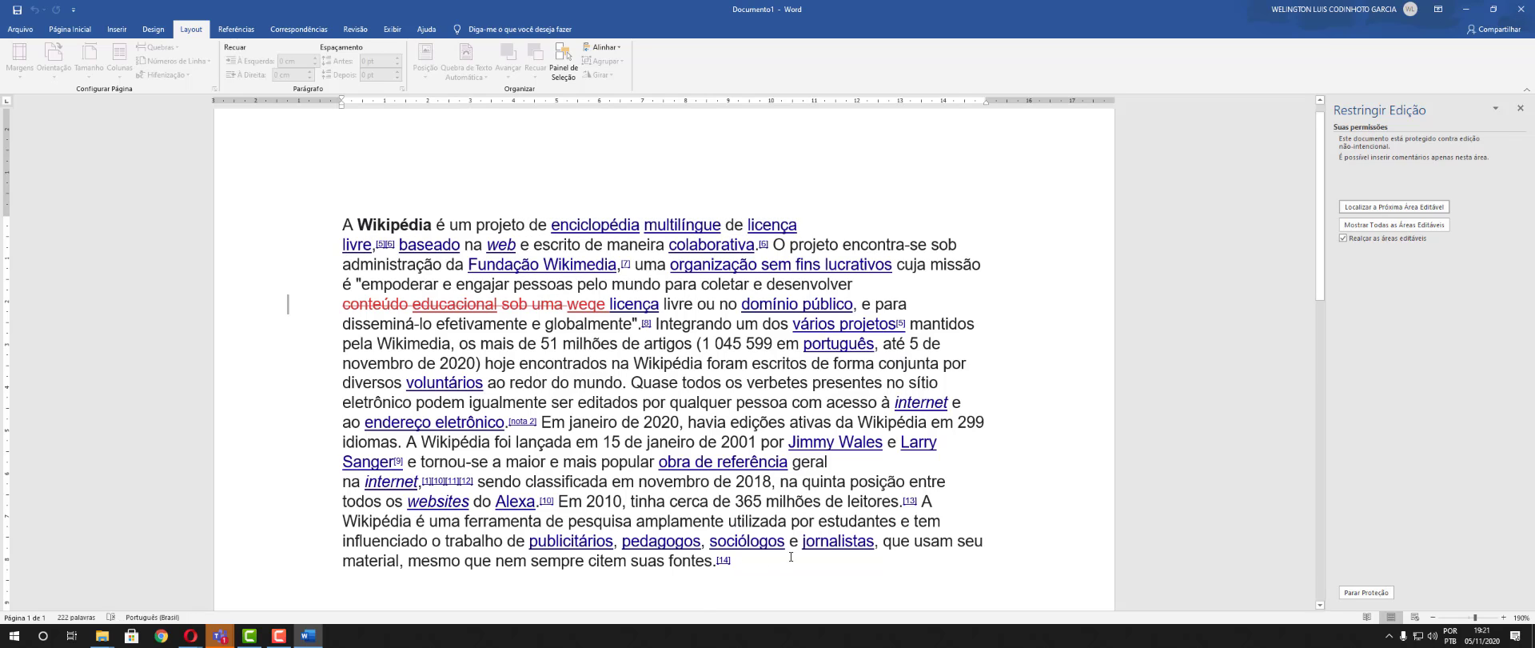
left_click(117, 29)
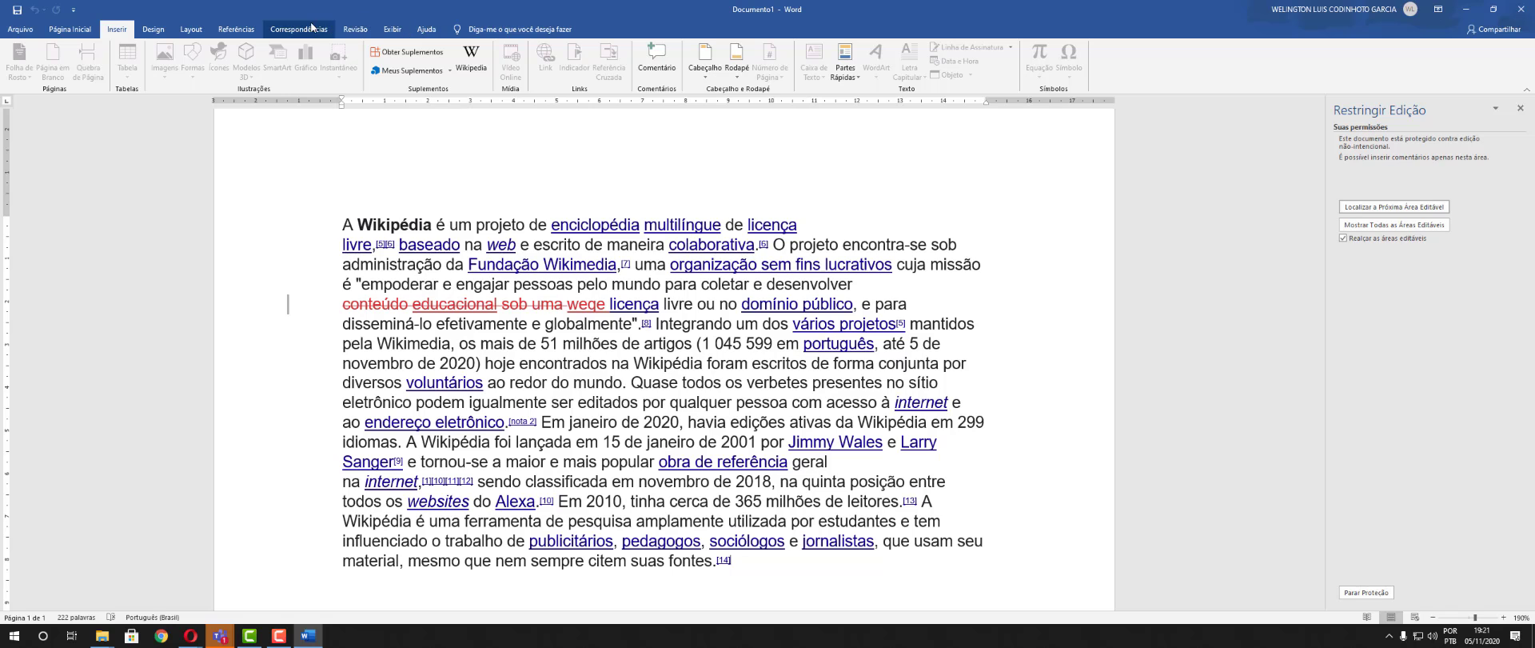
left_click(355, 28)
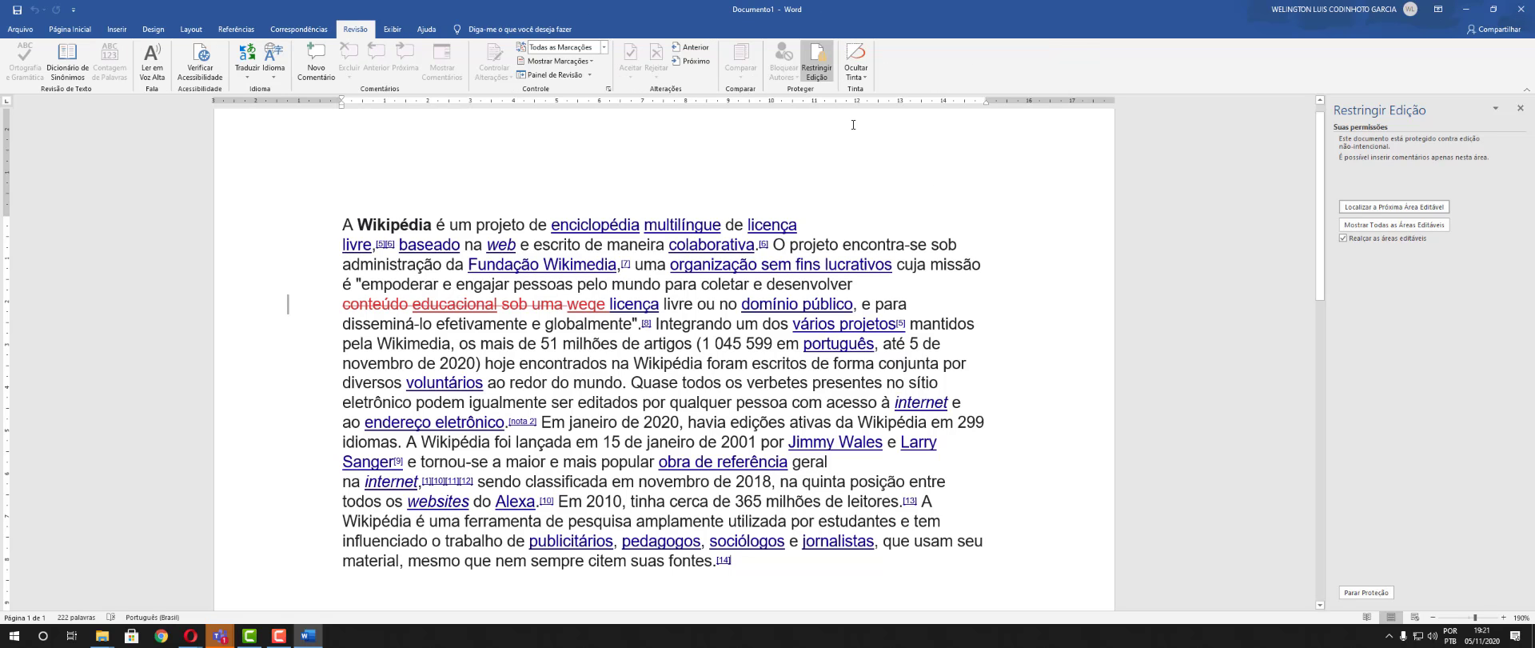
left_click(819, 59)
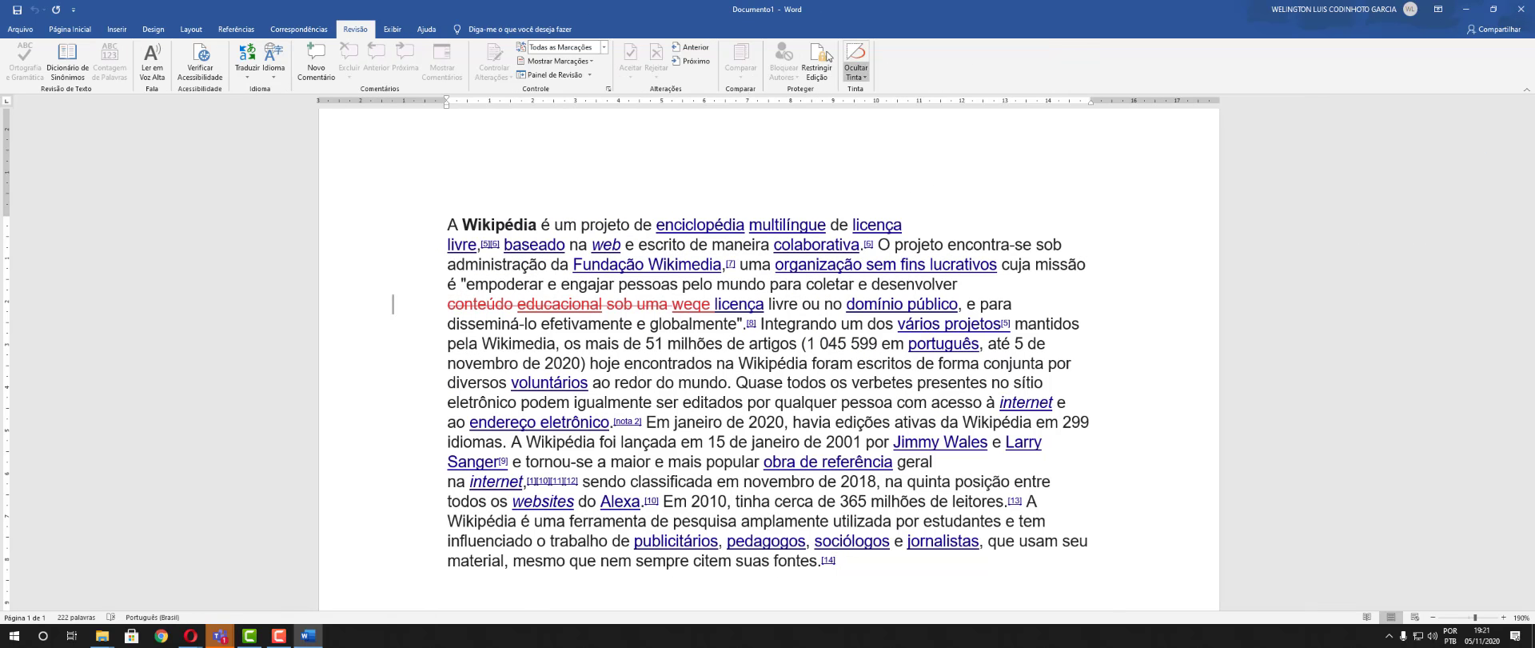
left_click(828, 56)
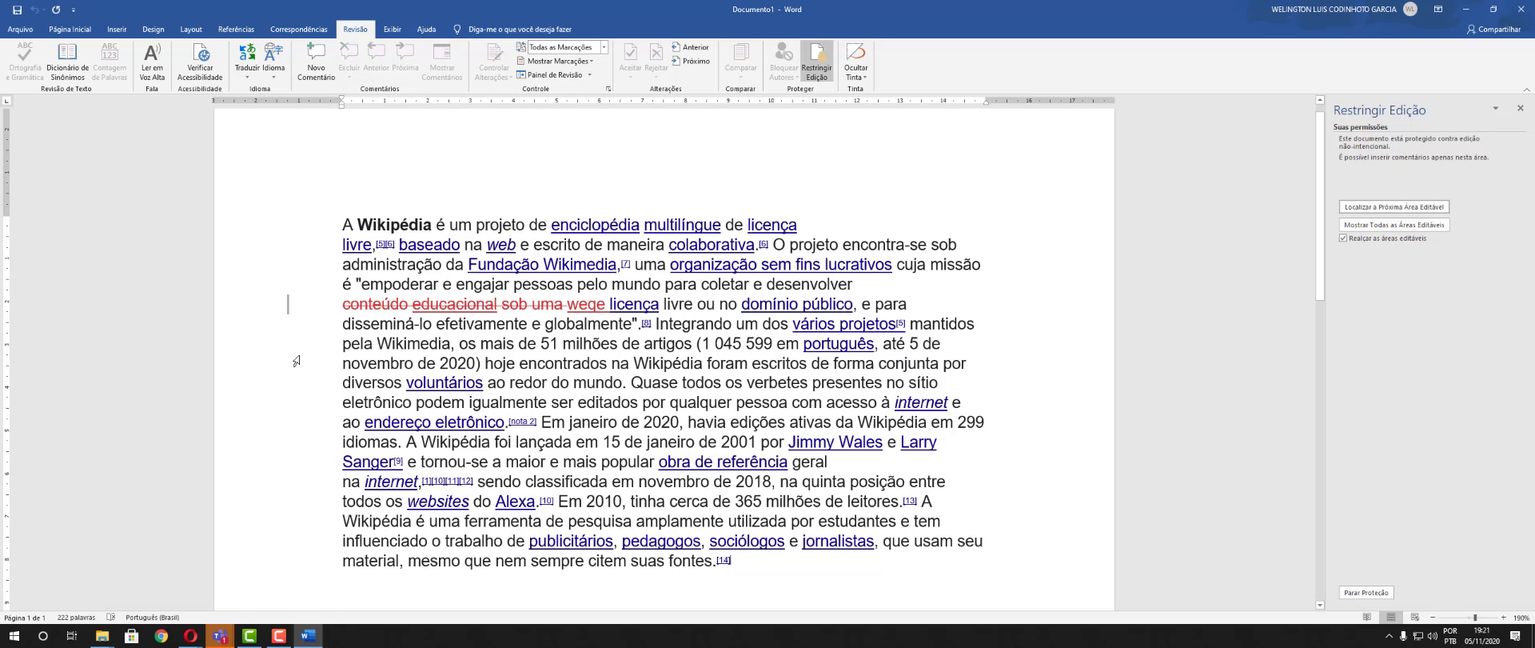
left_click(810, 69)
left_click(810, 69)
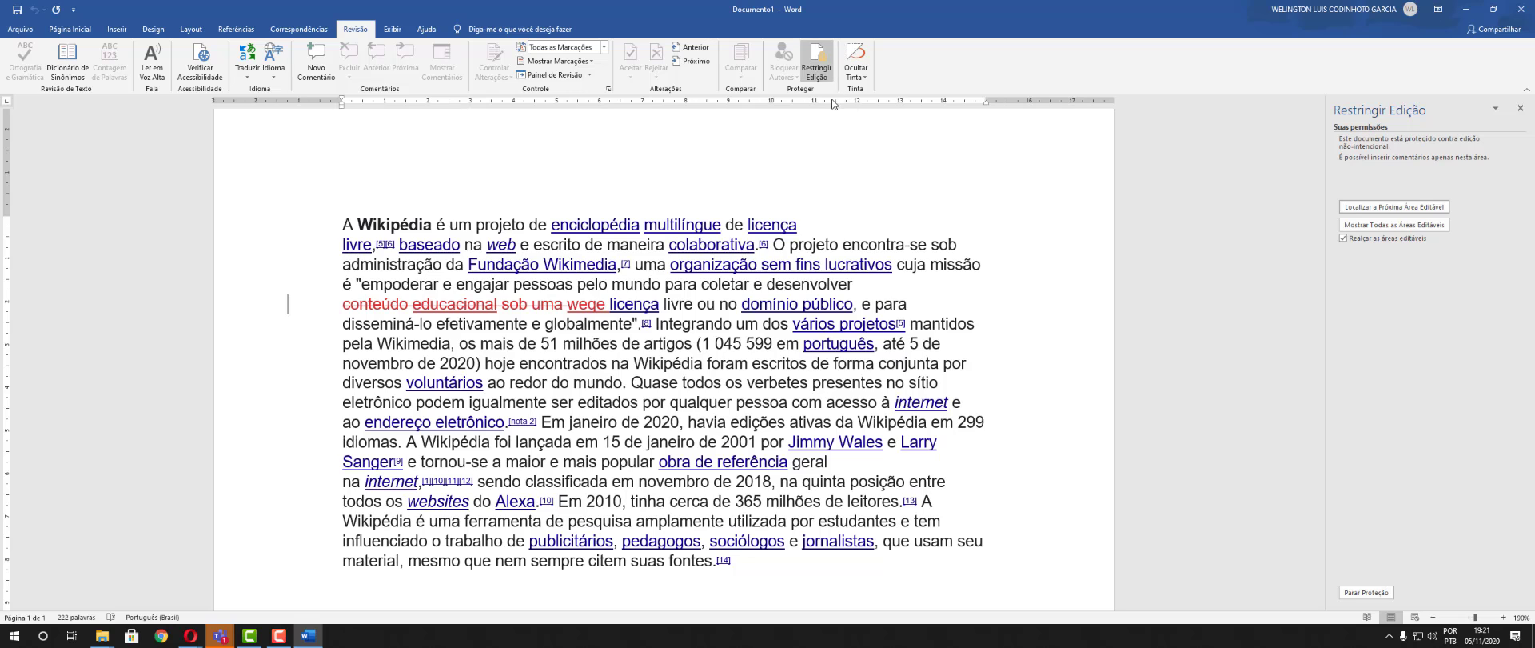
Create another blank document and paste the Wikipédia paragraph into it
left_click(20, 28)
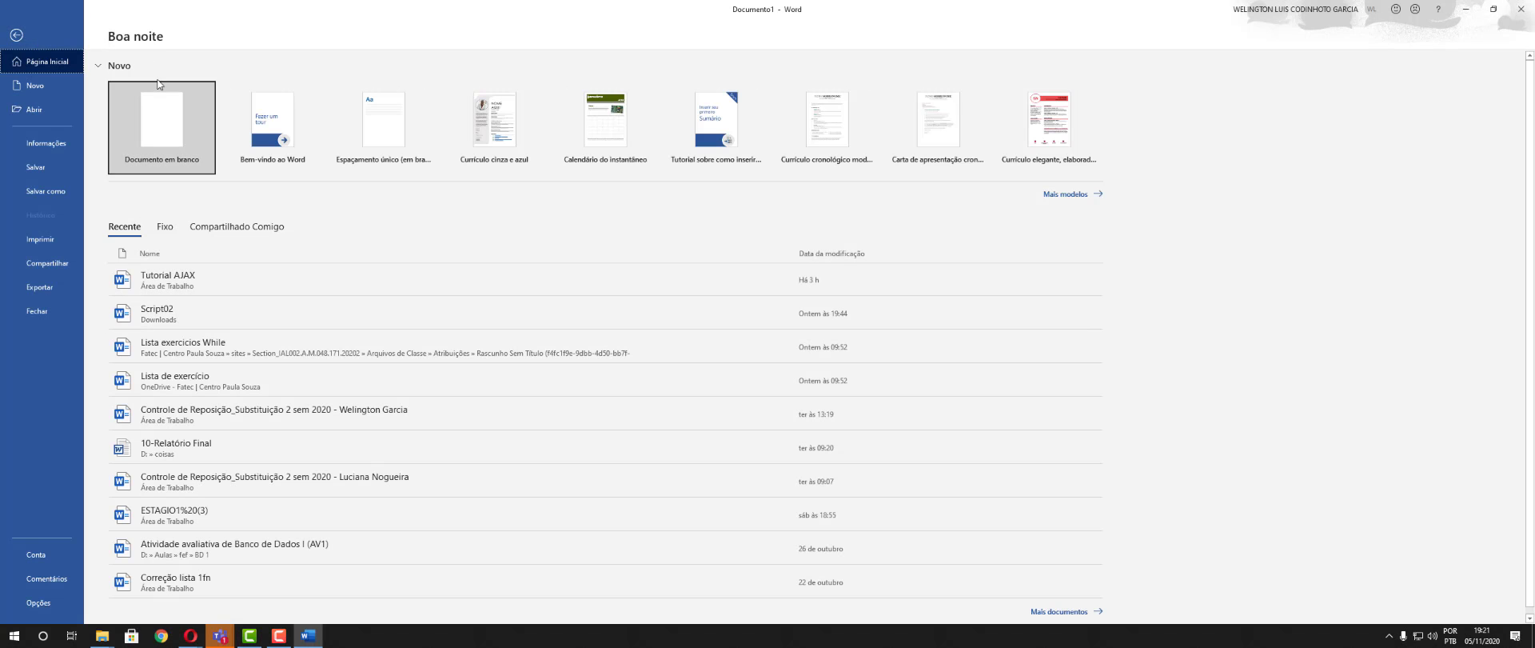
left_click(161, 120)
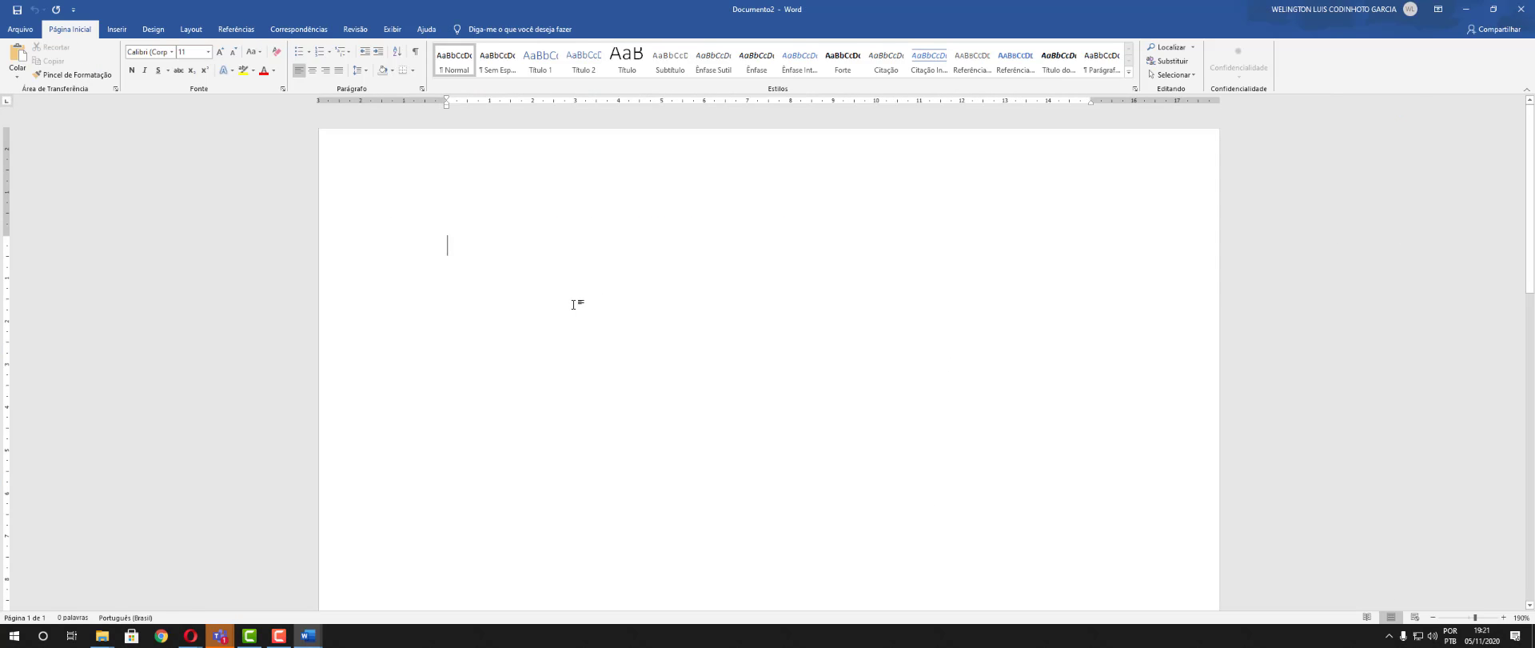
key("ctrl+v")
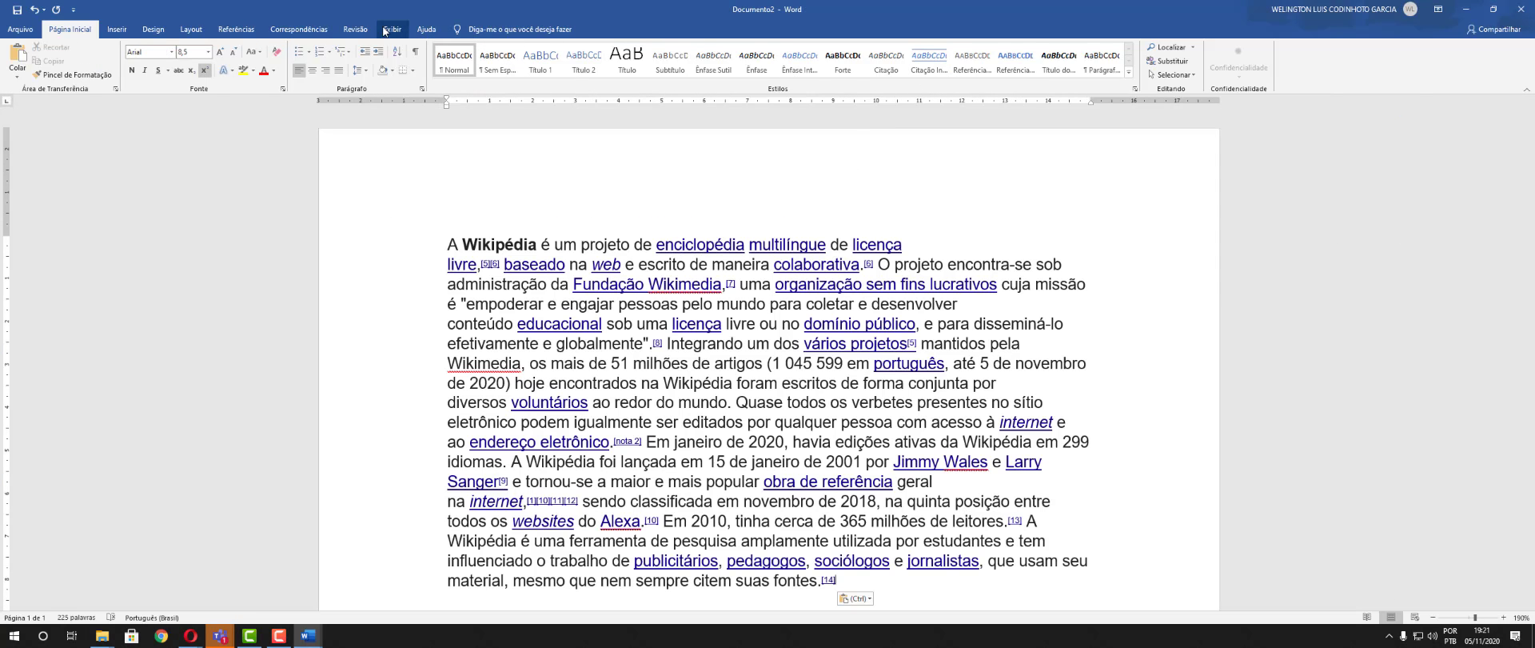
Limit the new document's formatting to a selection of styles, and try applying protection with a value in the new-password field
left_click(356, 29)
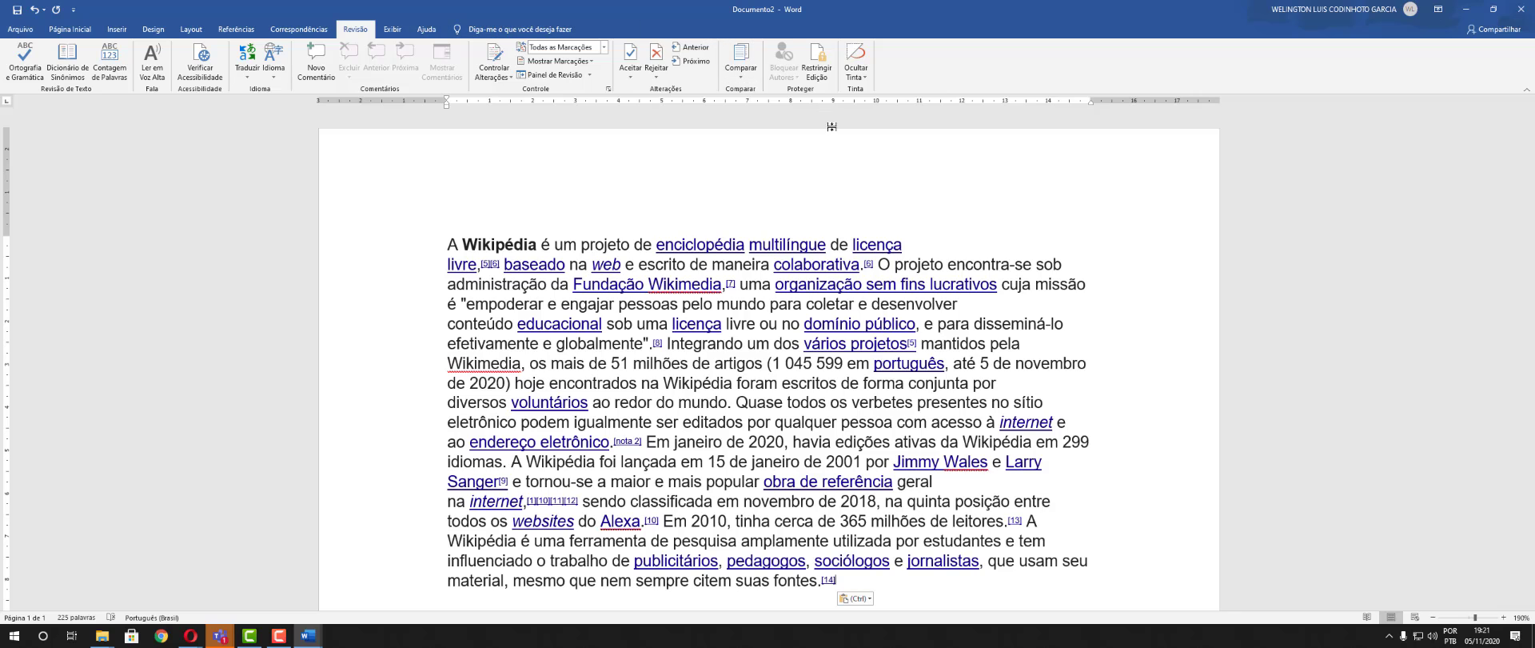
left_click(817, 63)
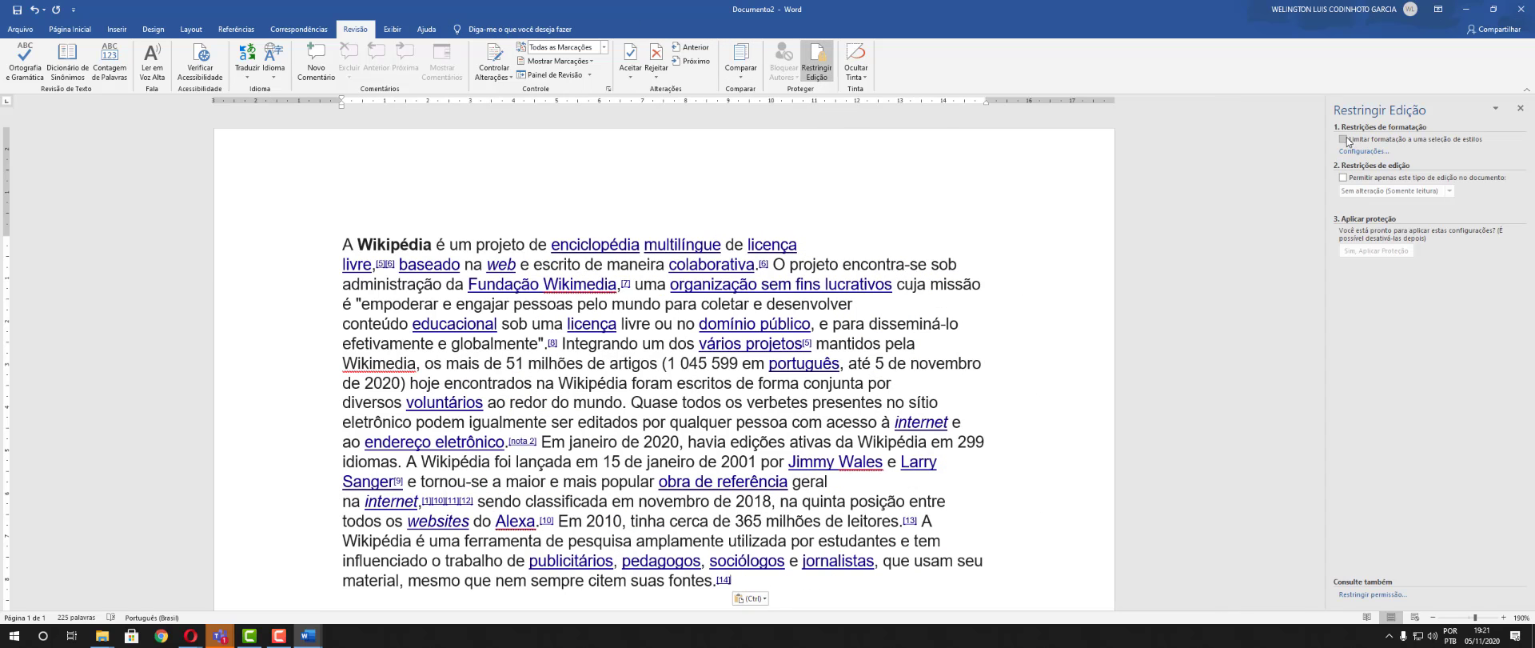
left_click(1346, 140)
left_click(1377, 253)
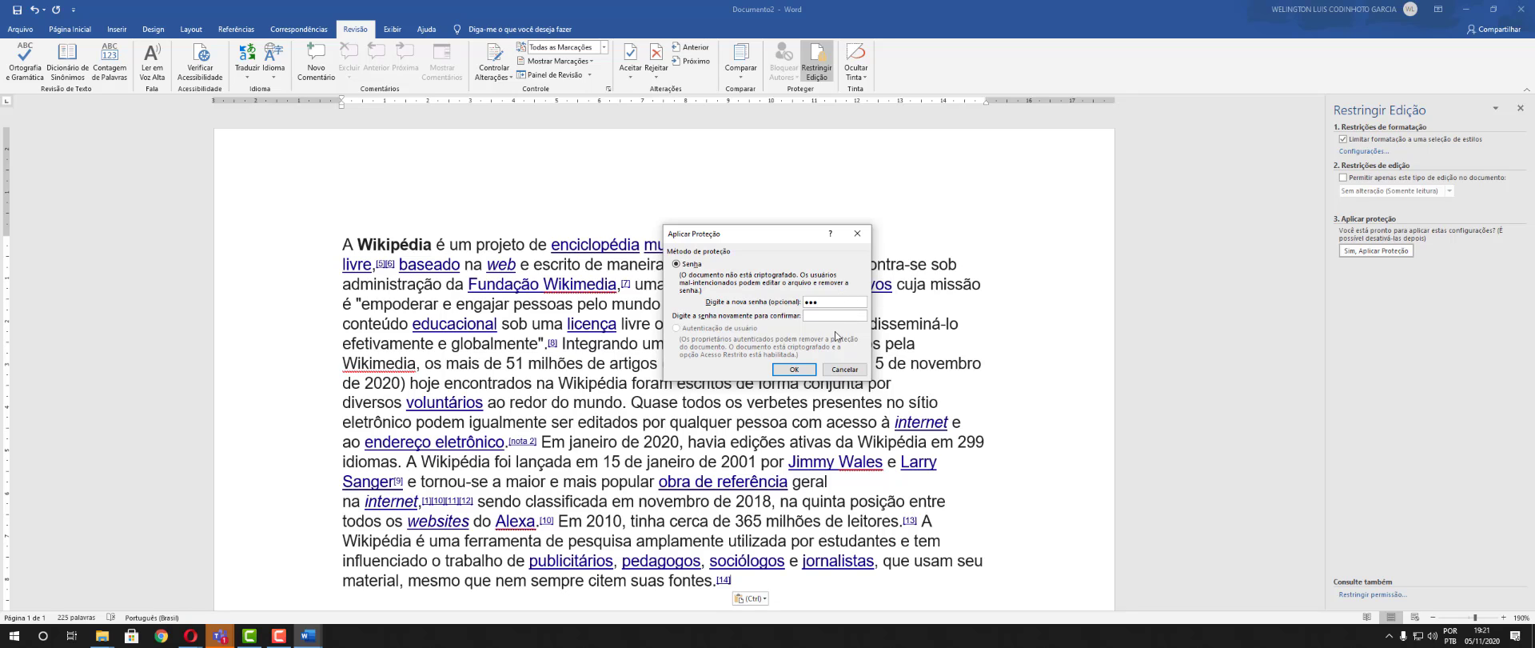
left_click(844, 368)
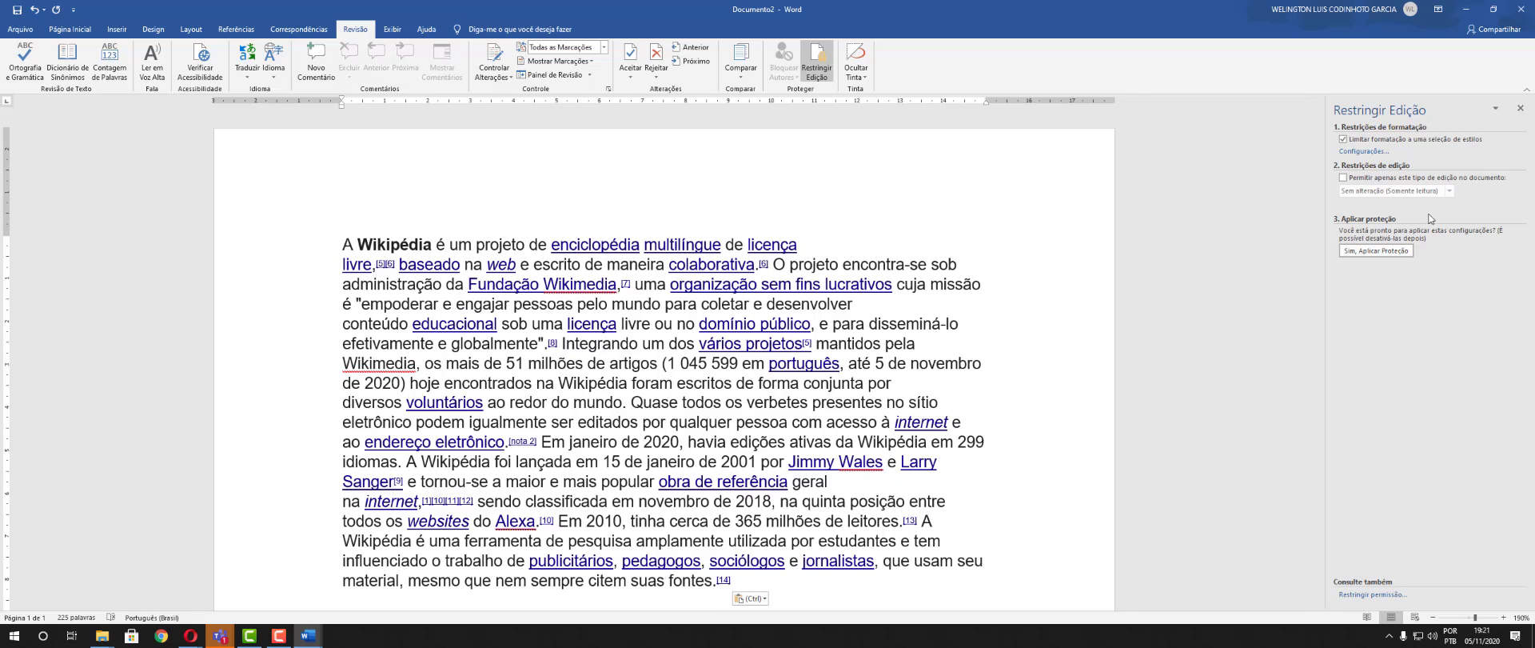
Restrict editing to Sem alteração (Somente leitura) with an exception for Todos, and apply protection with a password in both fields
left_click(1344, 179)
left_click(1346, 257)
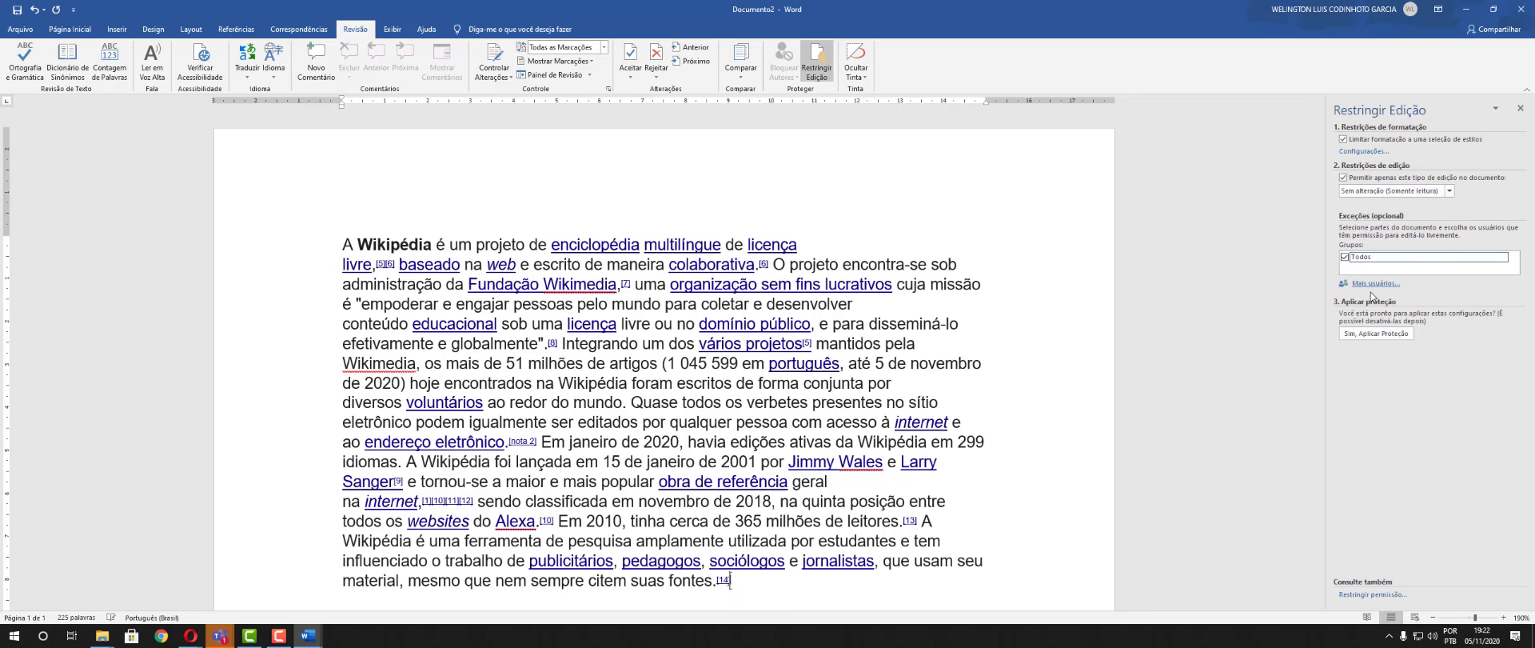
left_click(1384, 335)
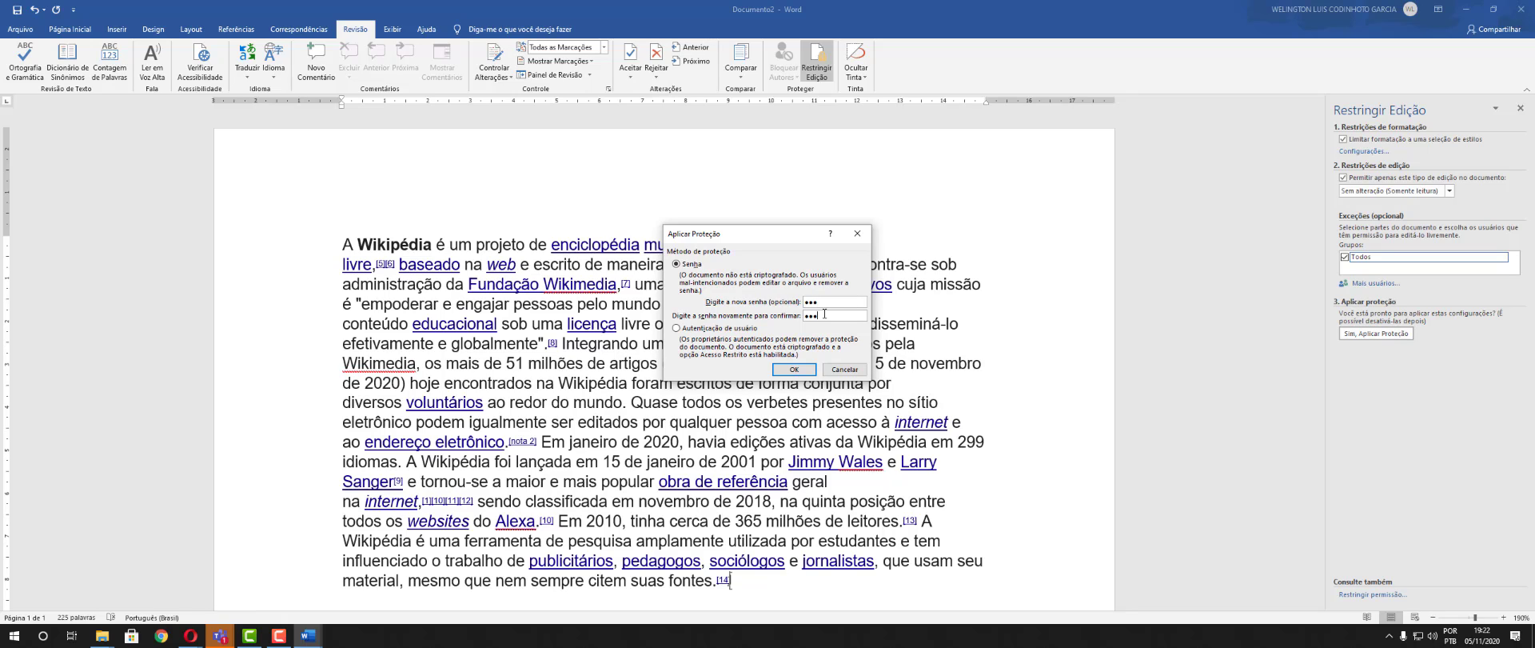
left_click(792, 370)
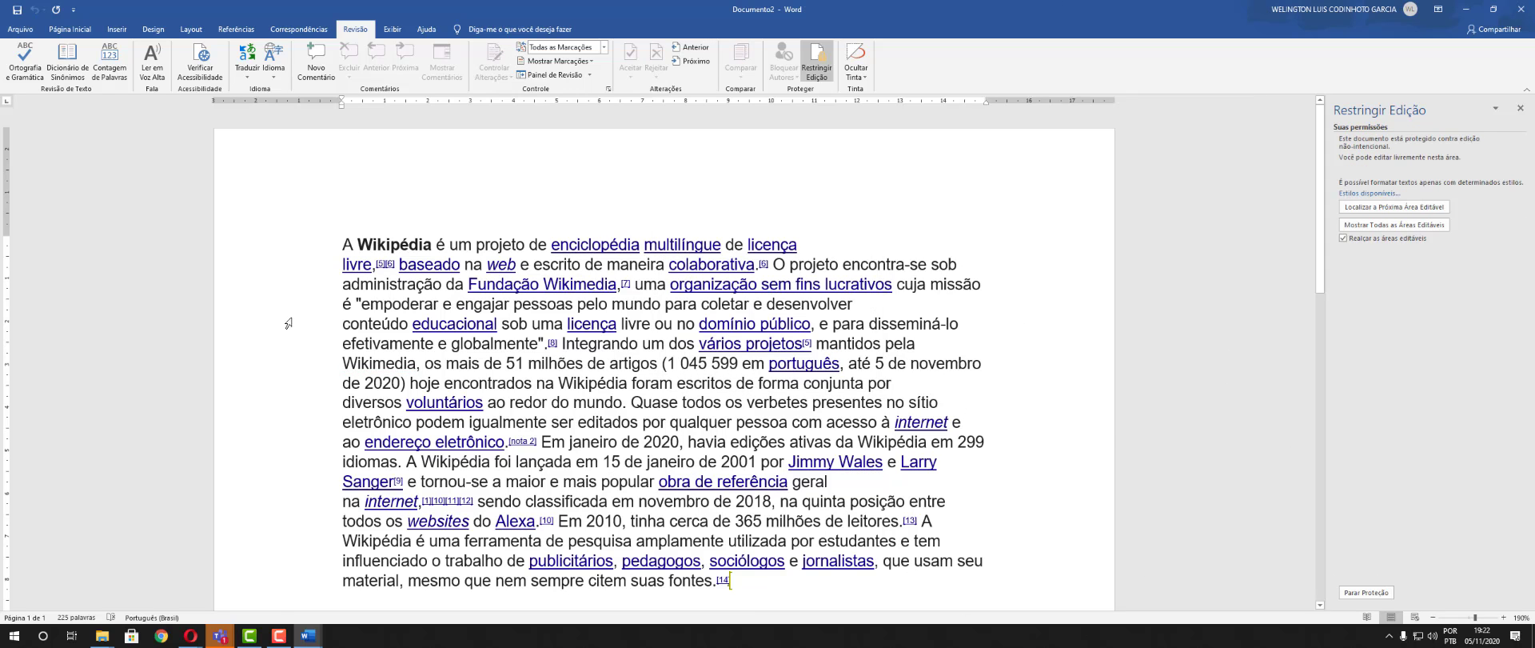
left_click(20, 28)
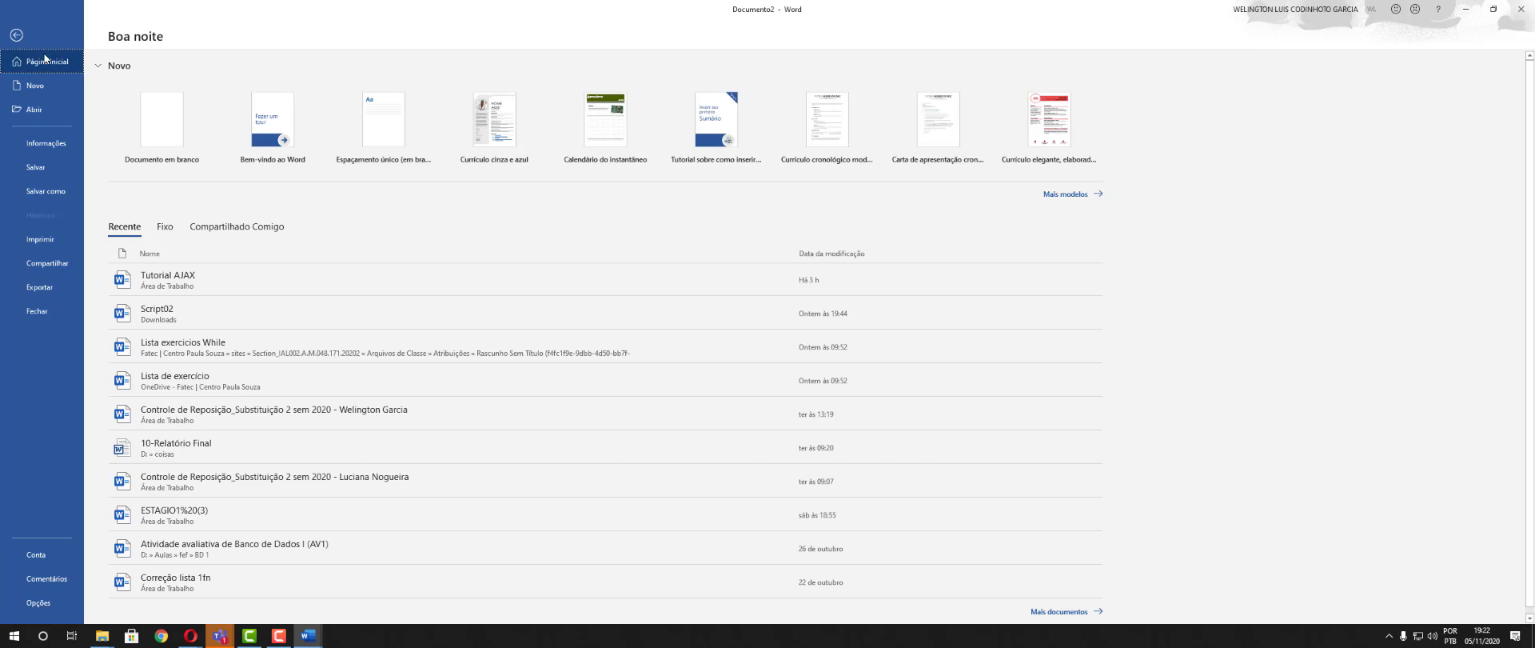
left_click(16, 35)
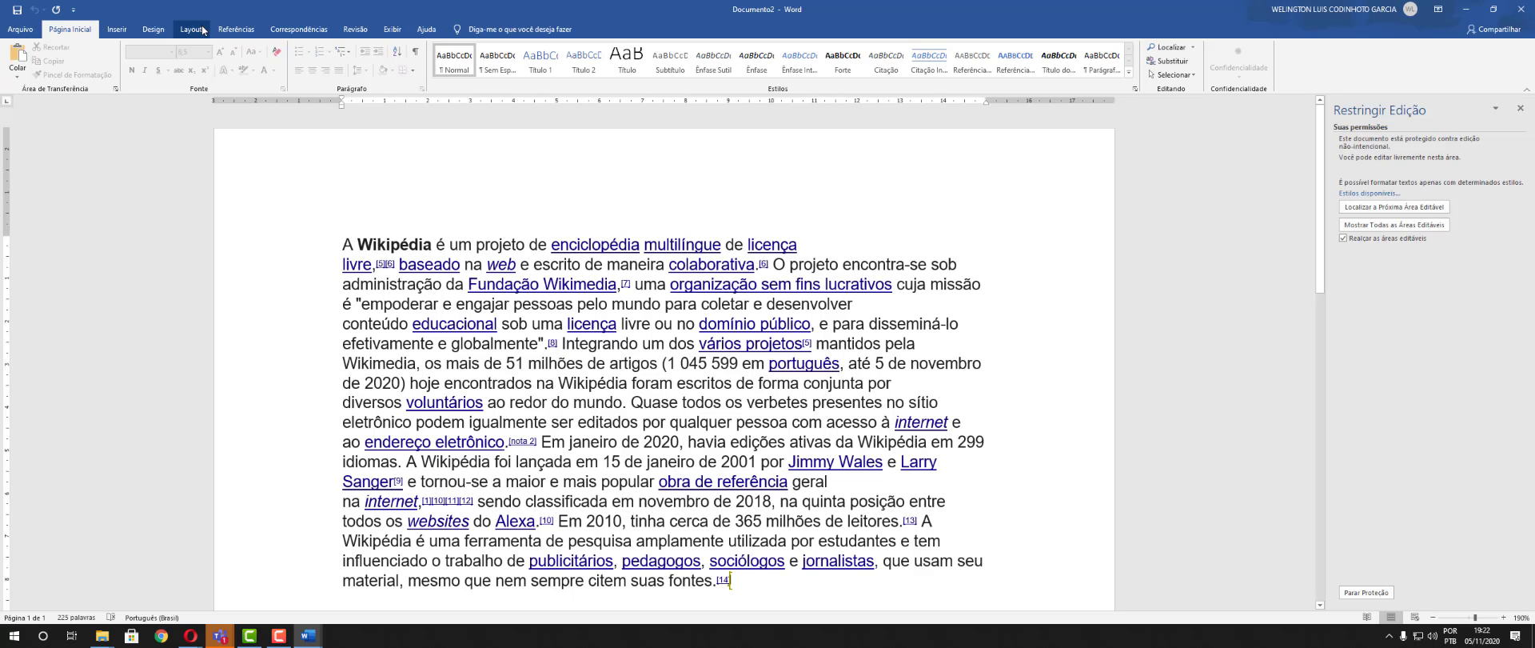
left_click(355, 28)
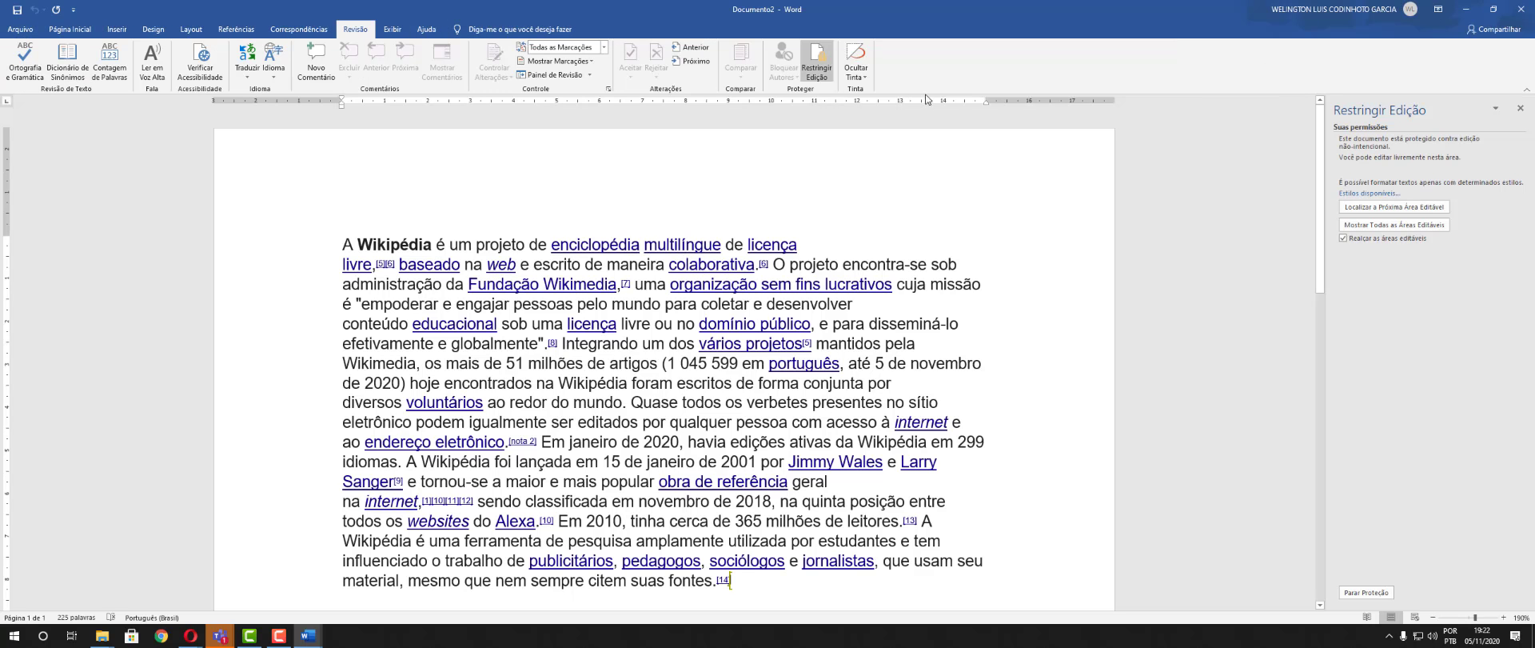
left_click(817, 62)
left_click(817, 62)
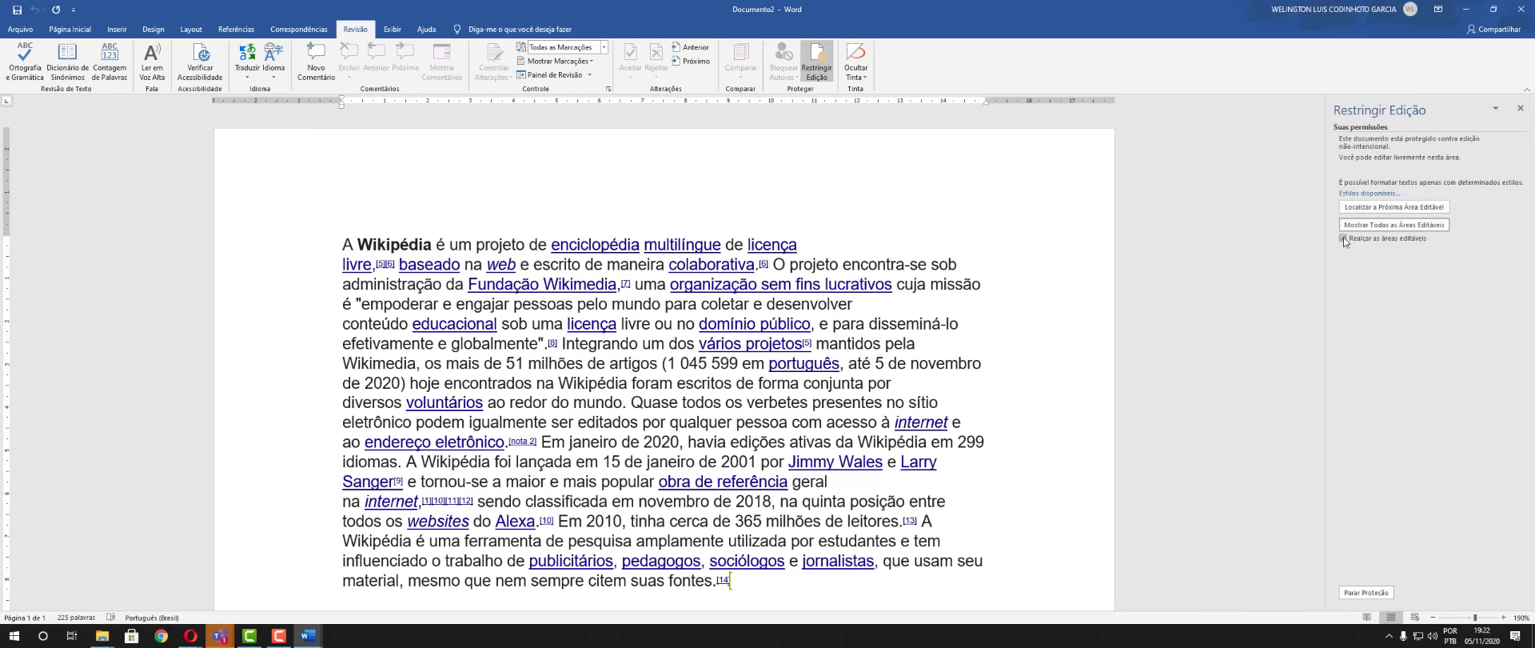
Check which styles the protected document allows and search for its next editable area
left_click(1374, 194)
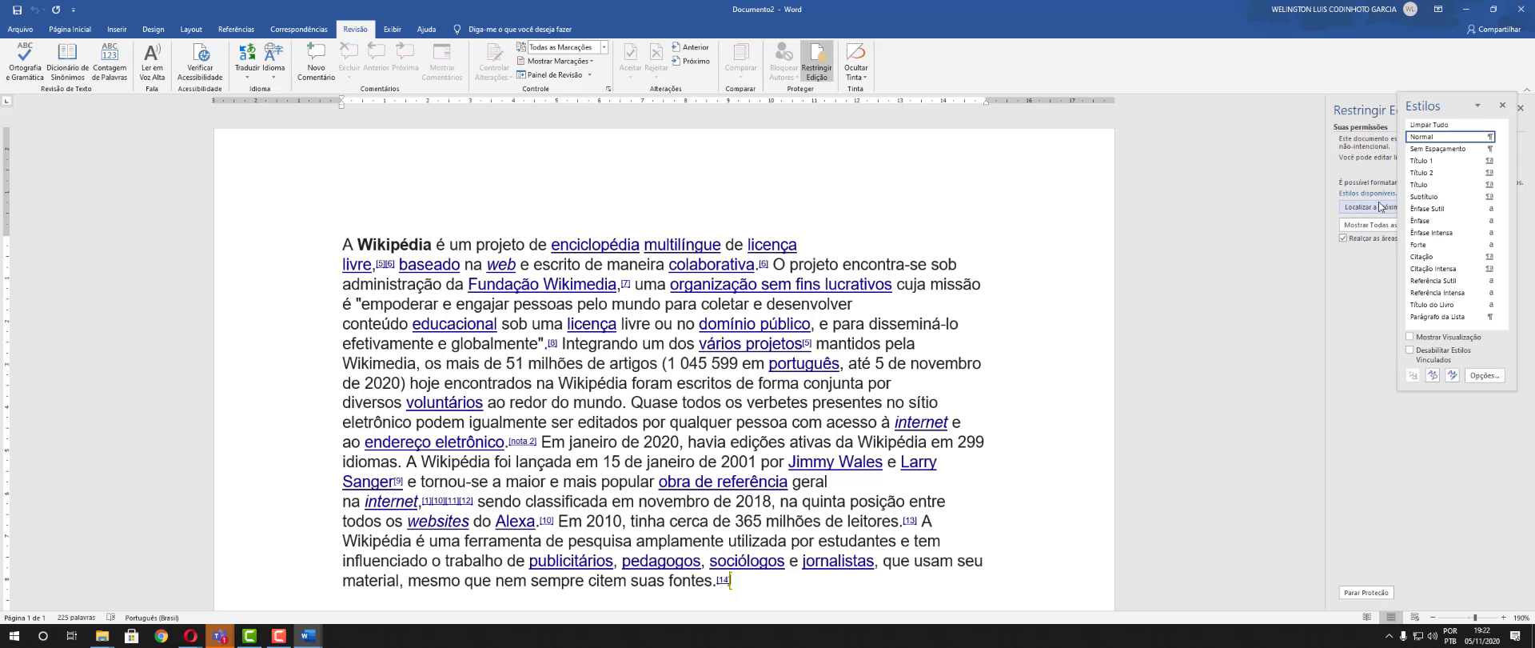
left_click(1366, 209)
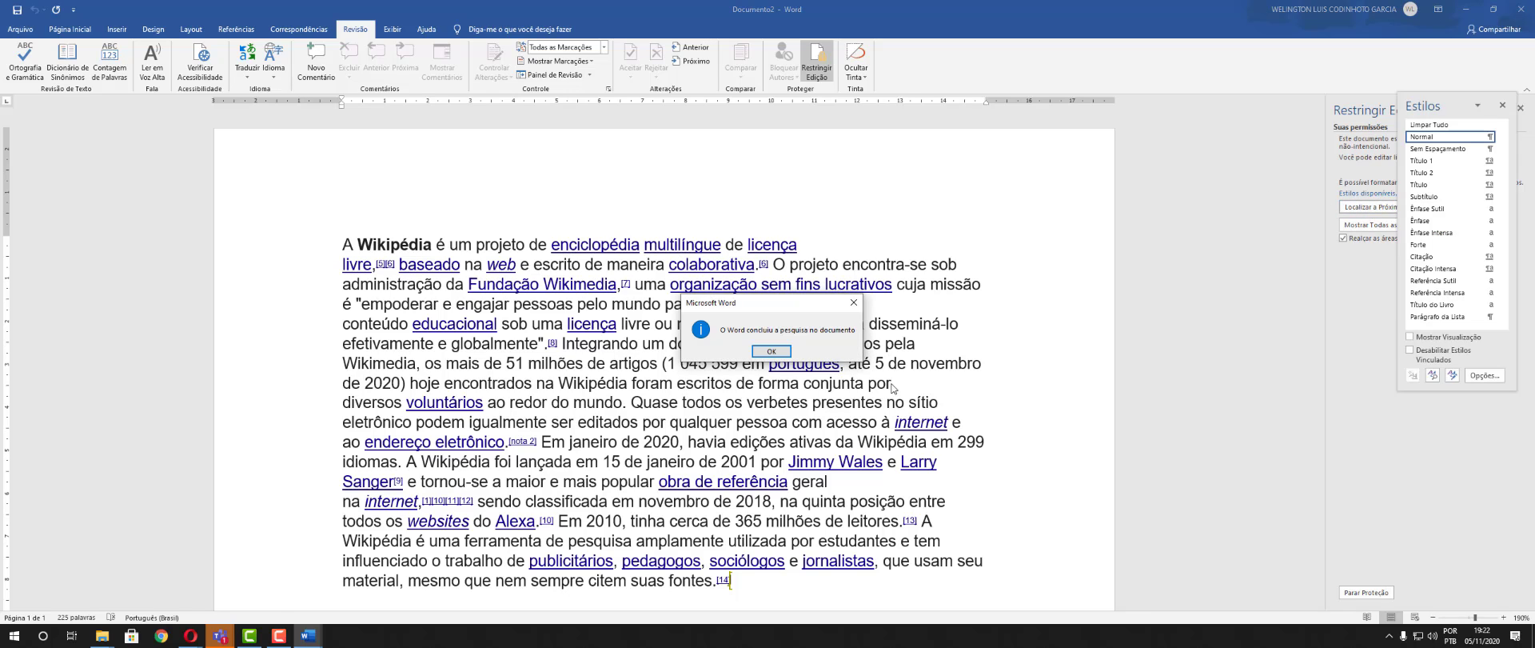
left_click(772, 352)
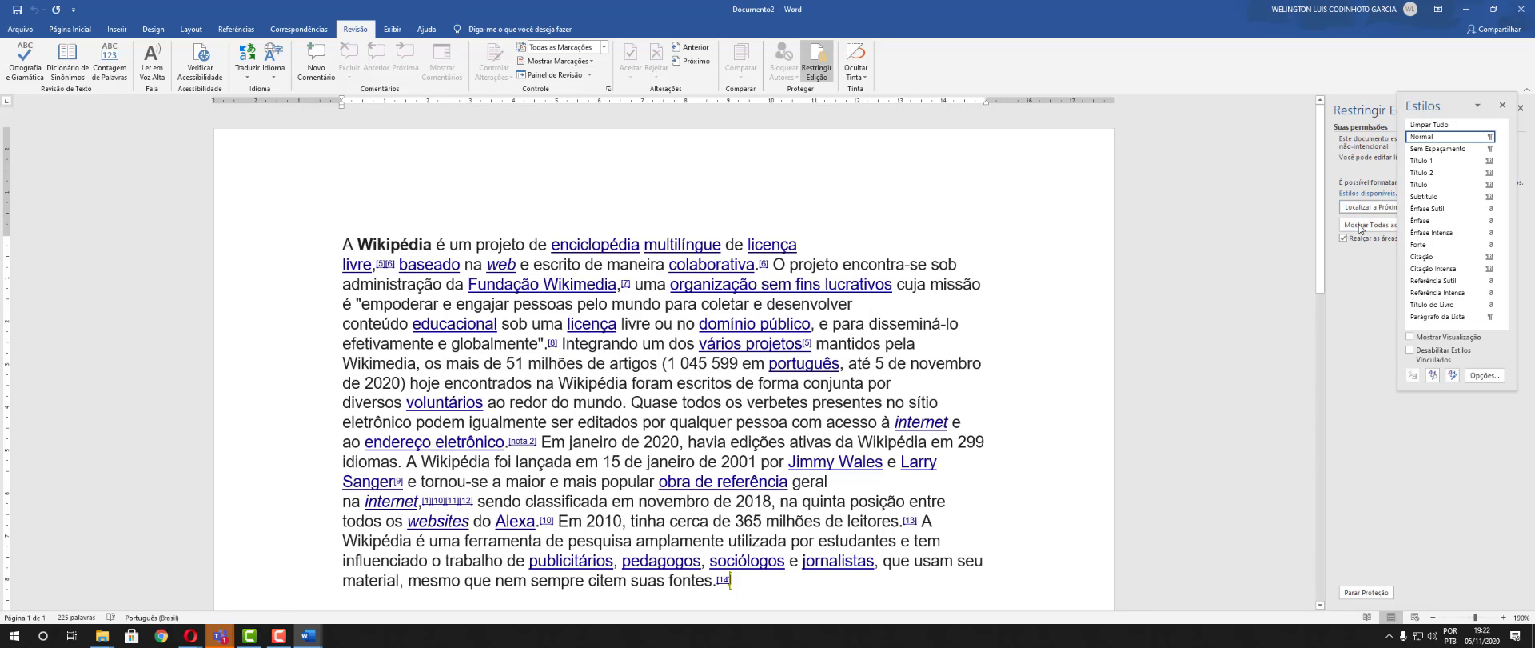
left_click(1504, 106)
left_click(1493, 109)
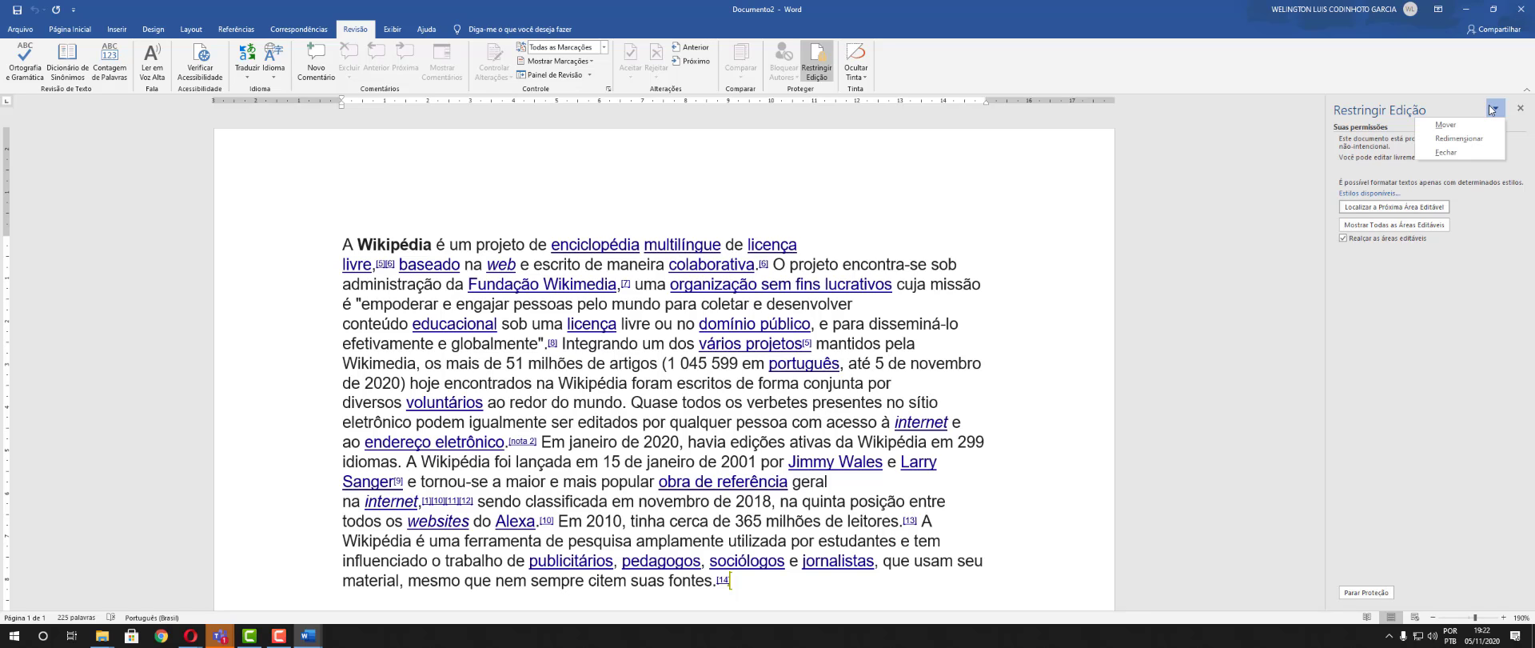
left_click(1185, 257)
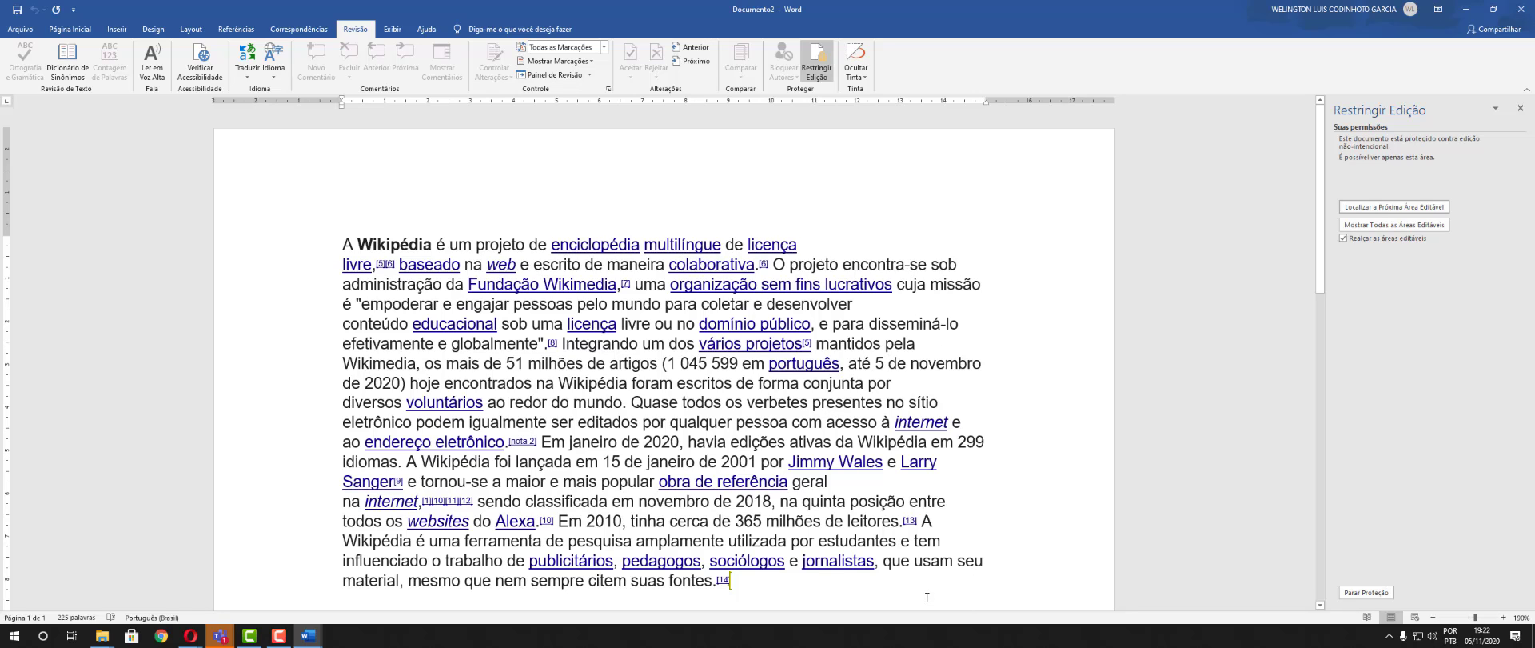
Turn on Ocultar Tinta in the protected document, and paste the Wikipédia paragraph into another new blank document
left_click(866, 78)
left_click(880, 90)
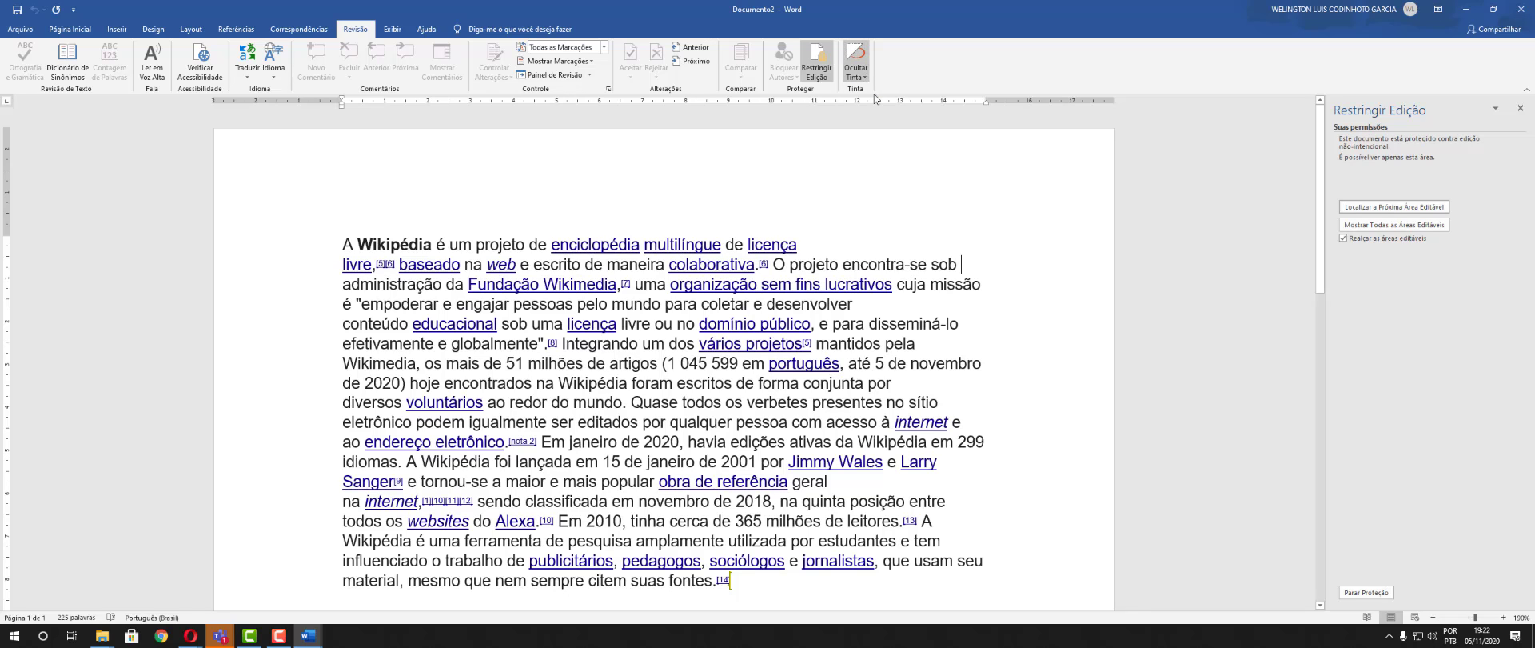
left_click(18, 29)
left_click(32, 94)
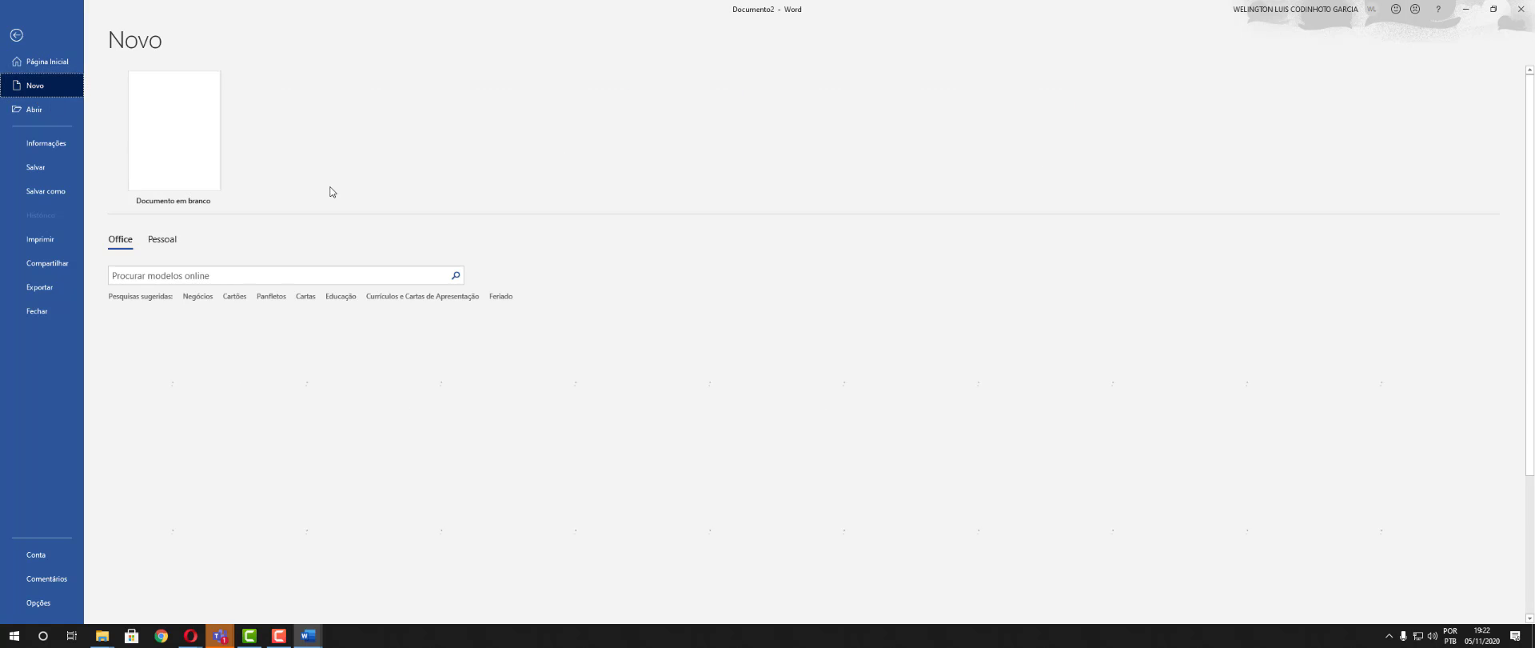
left_click(173, 132)
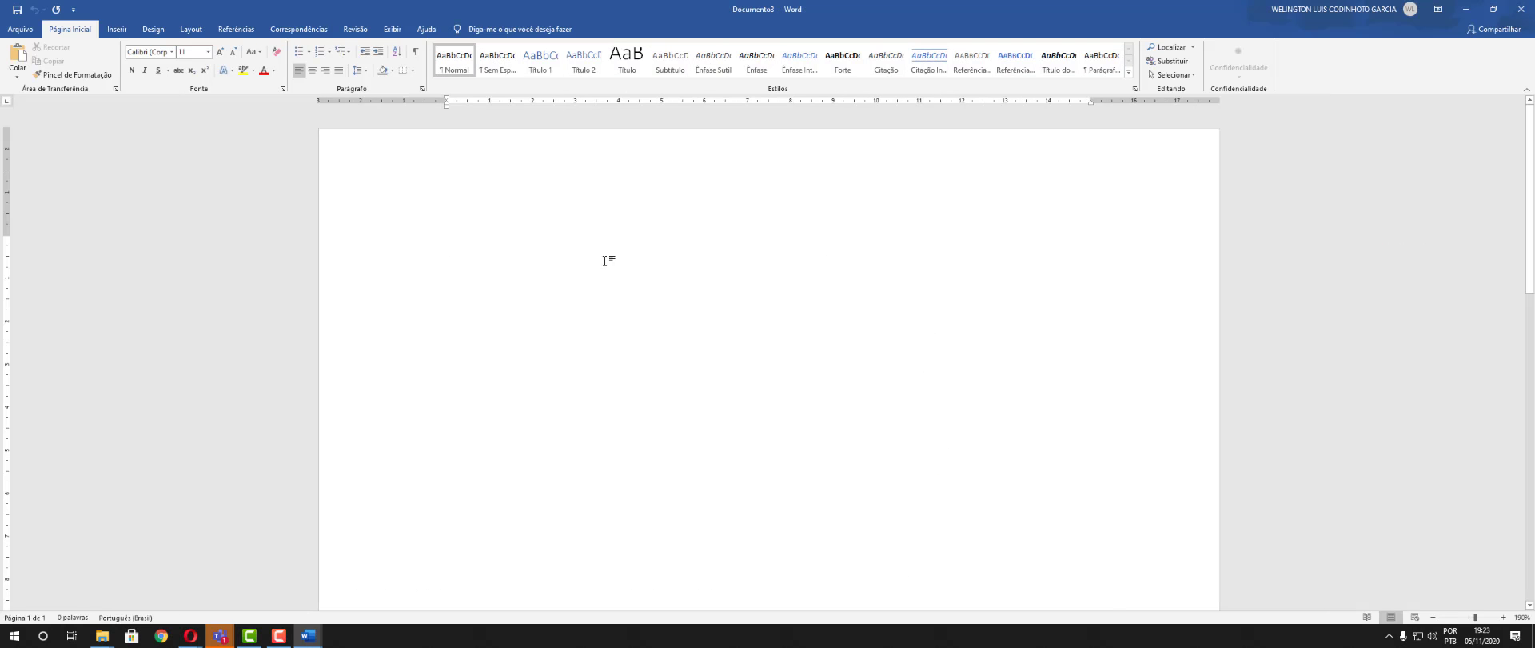
key("ctrl+v")
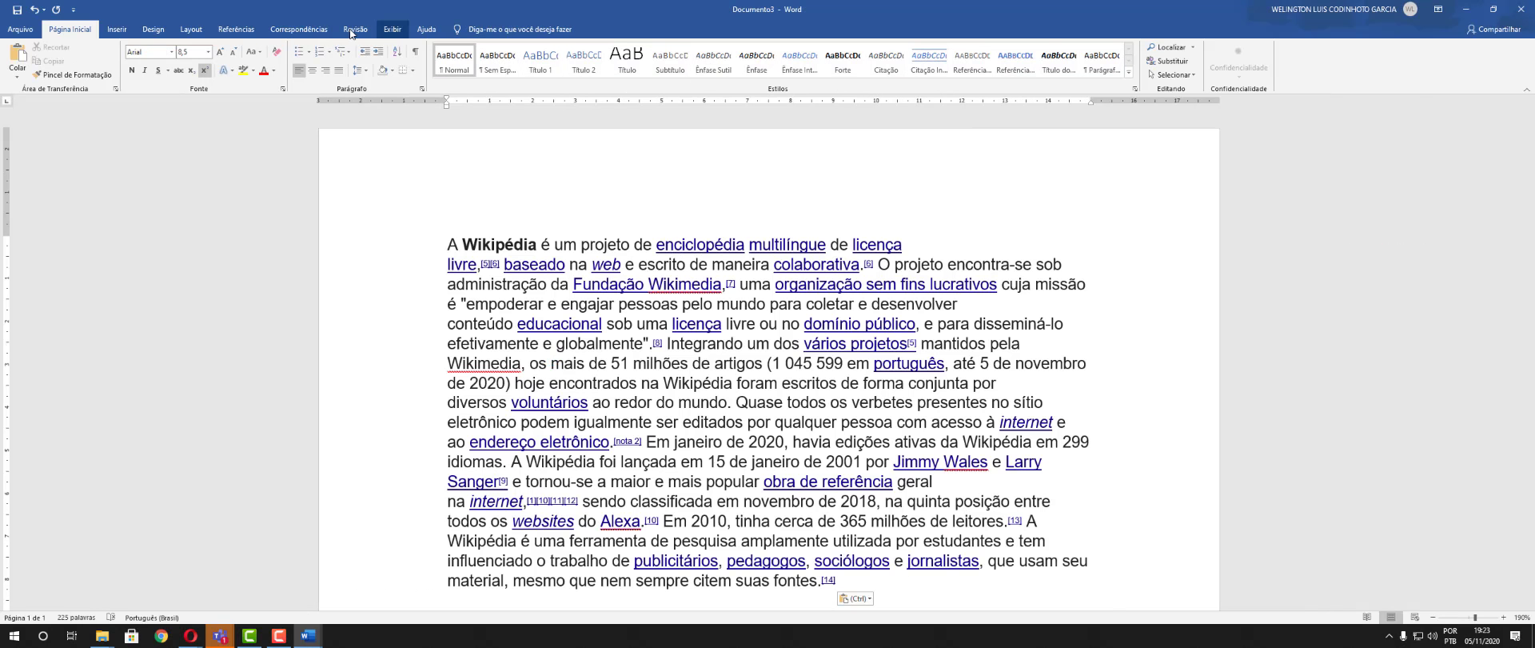
Turn on Ocultar Tinta in the newly created document
left_click(354, 30)
left_click(858, 76)
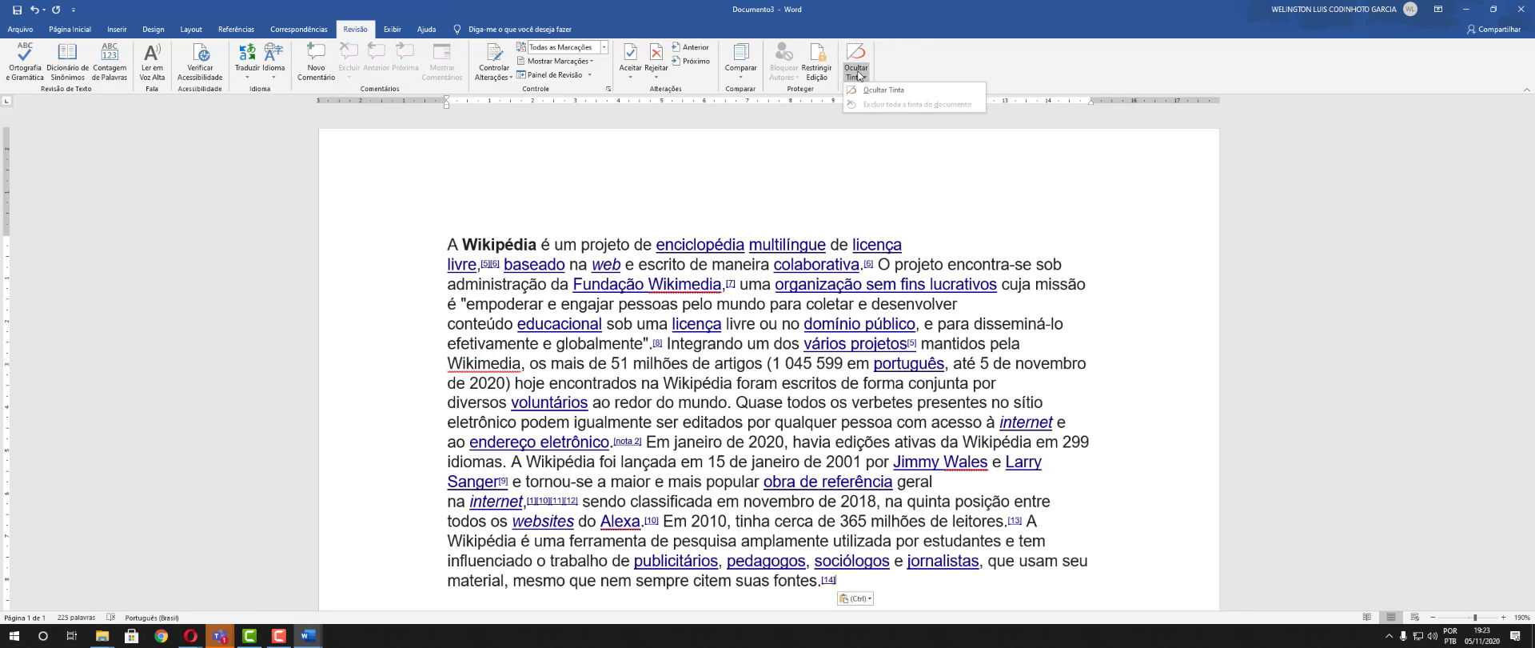
left_click(886, 90)
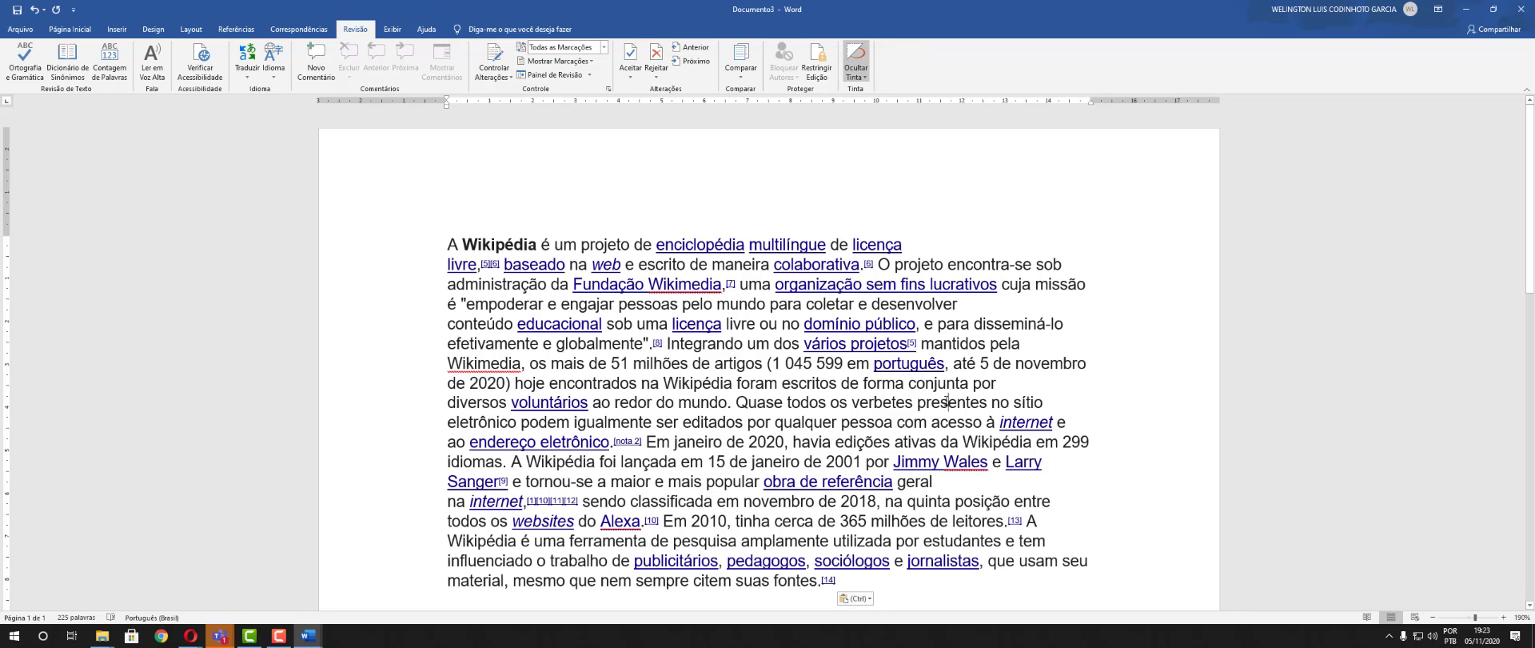
scroll(949, 400, "down", 2)
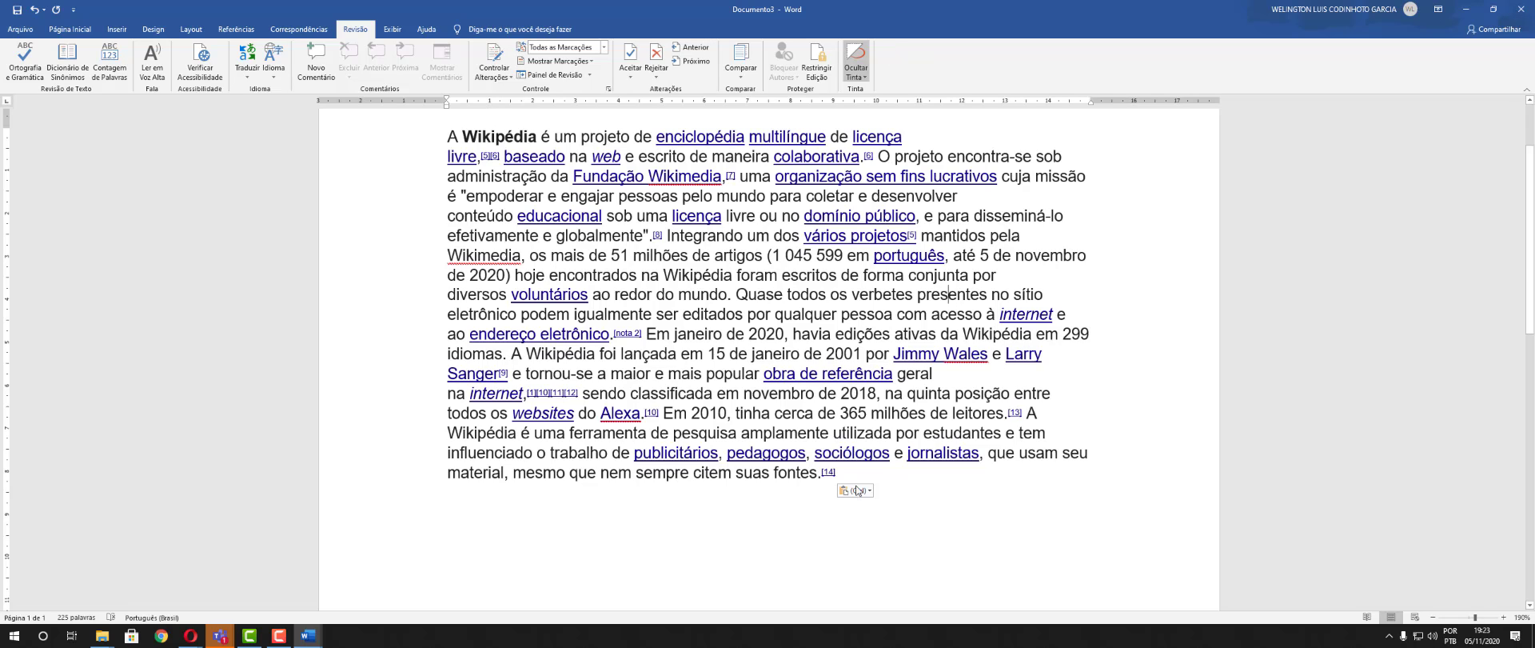
left_click(867, 56)
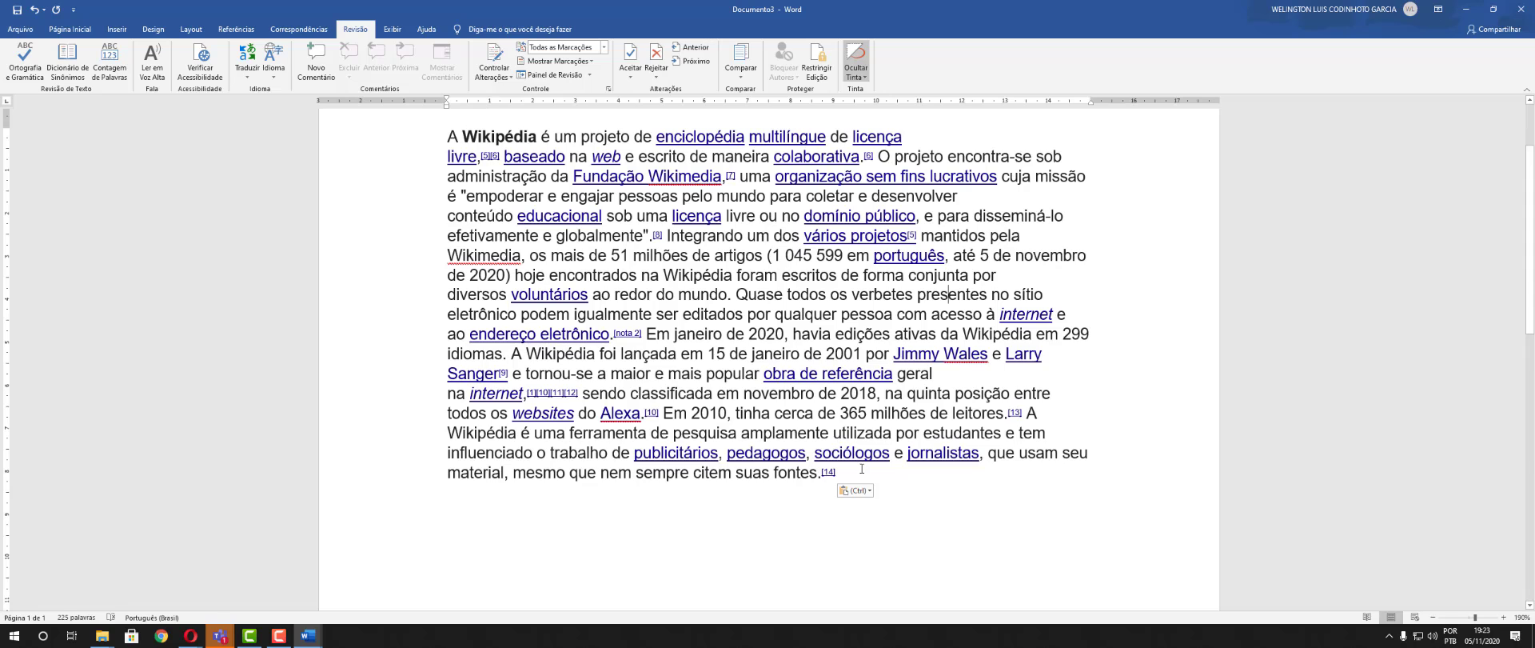
Select the paragraph from "ao endereço eletrônico" to its end and turn Ocultar Tinta off
left_click_drag(862, 469, 449, 342)
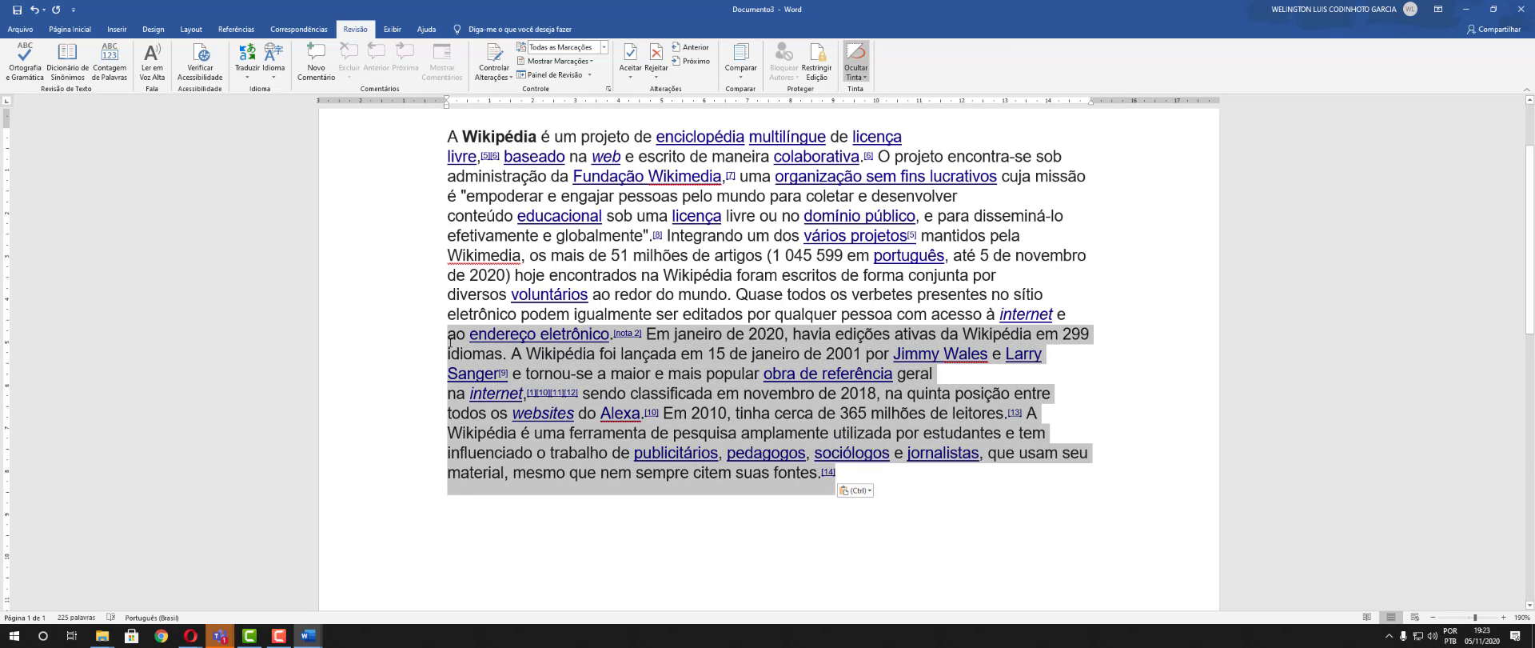
left_click(857, 77)
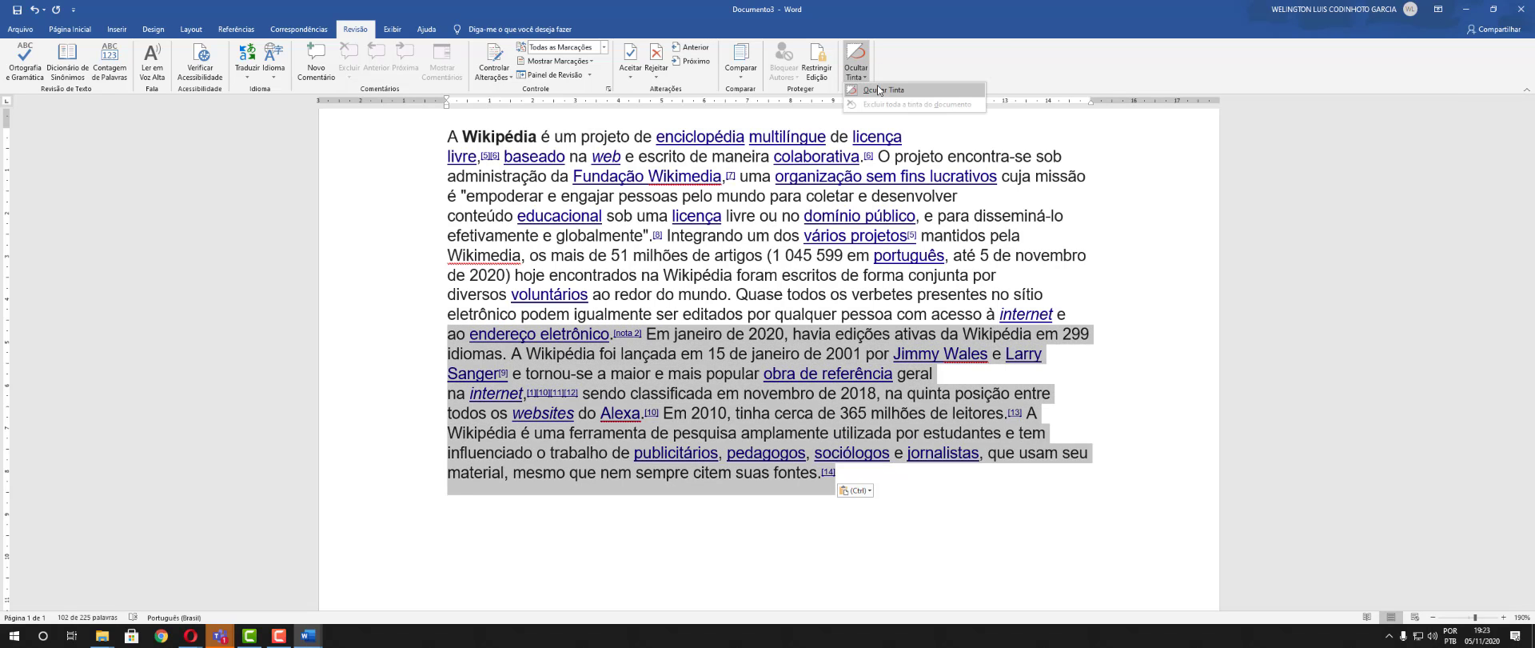
left_click(881, 90)
left_click(585, 373)
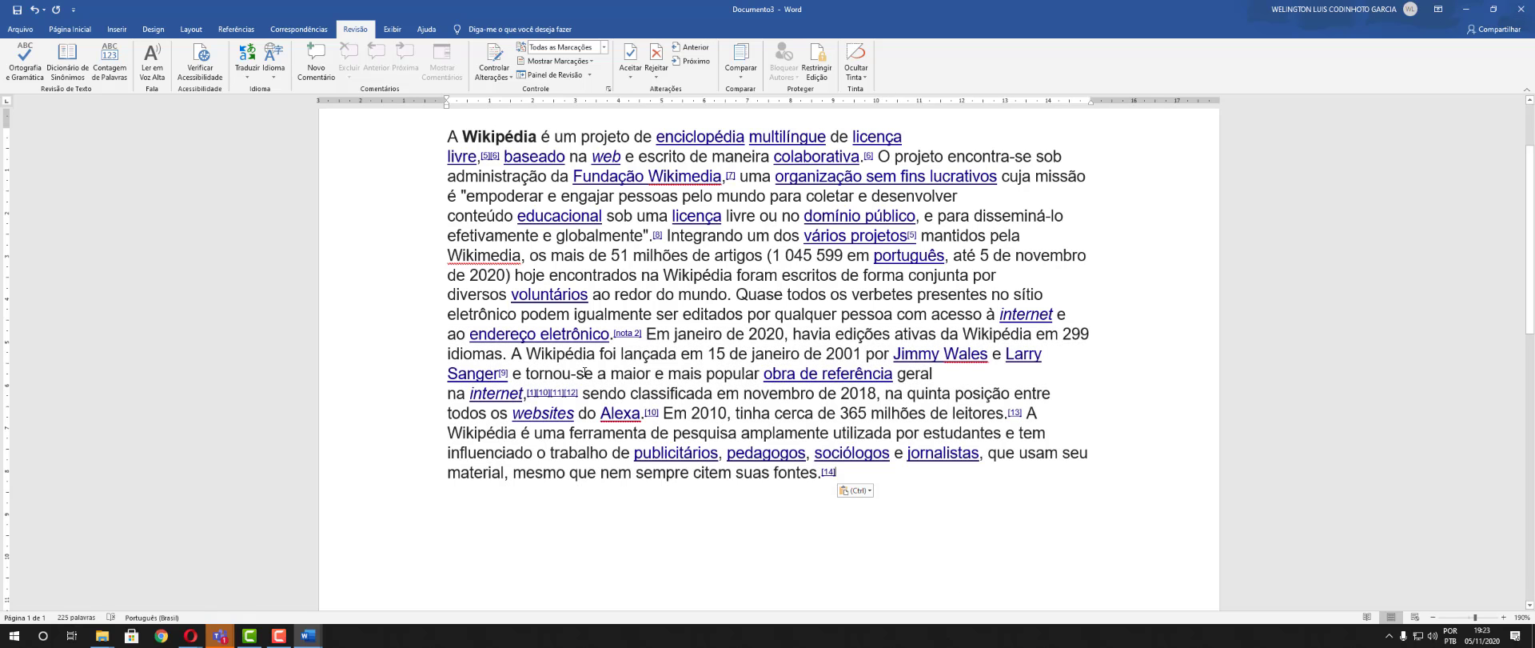
Try Ocultar Tinta with the text from "idiomas" to the paragraph's end selected, and turn it off again
left_click_drag(849, 476, 447, 354)
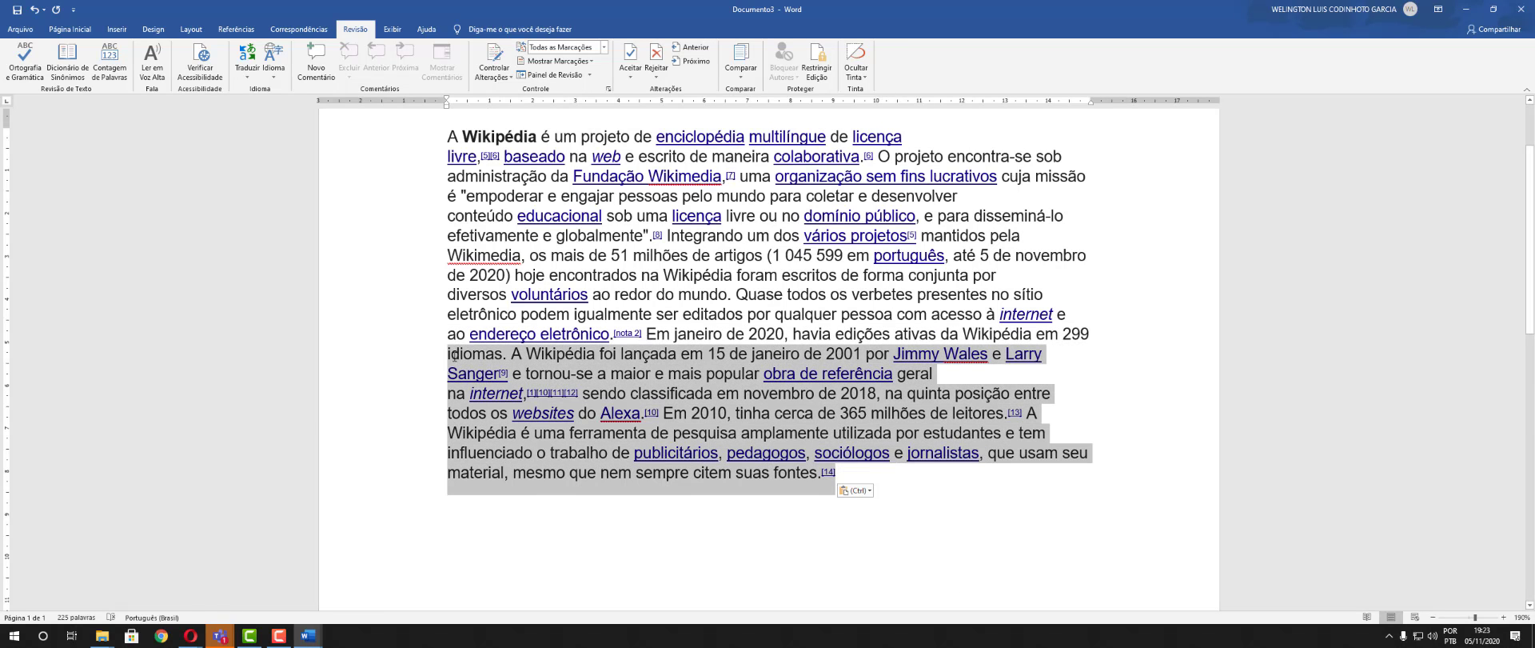
left_click(857, 75)
left_click(870, 90)
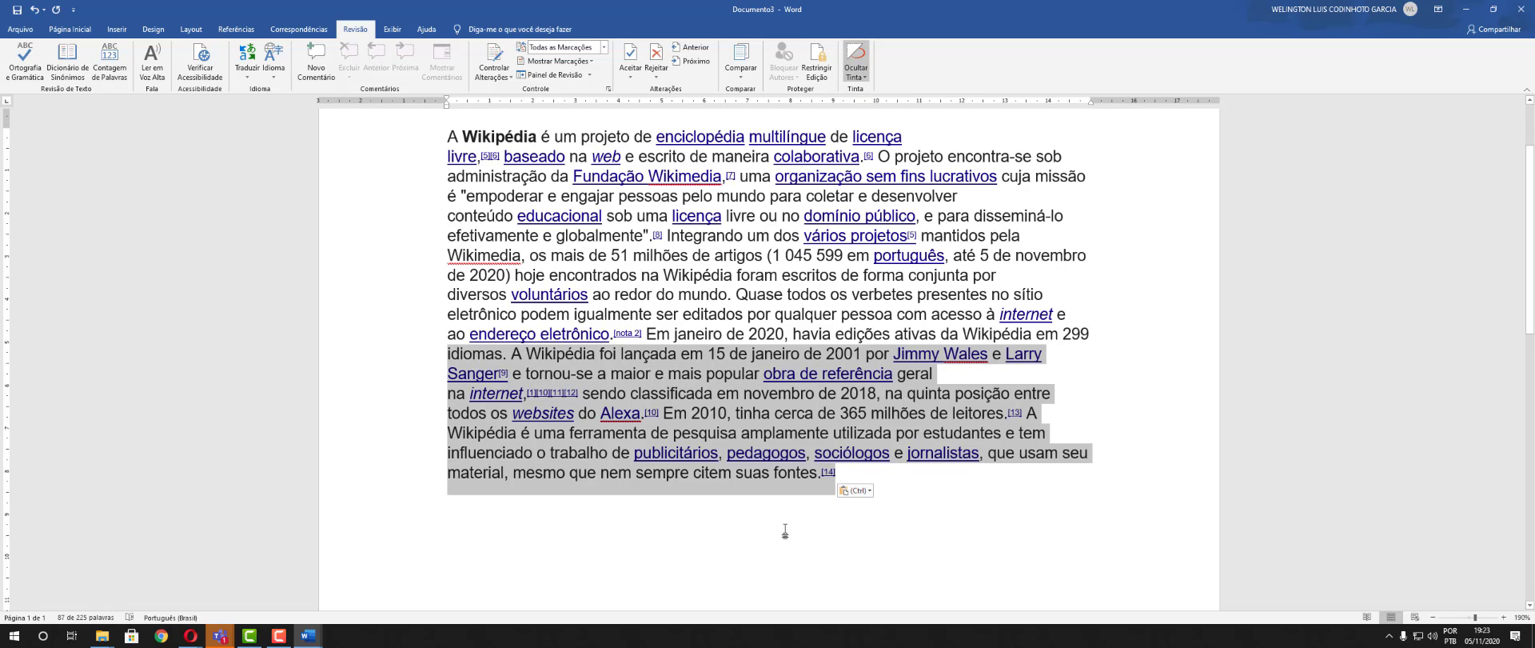
left_click(812, 385)
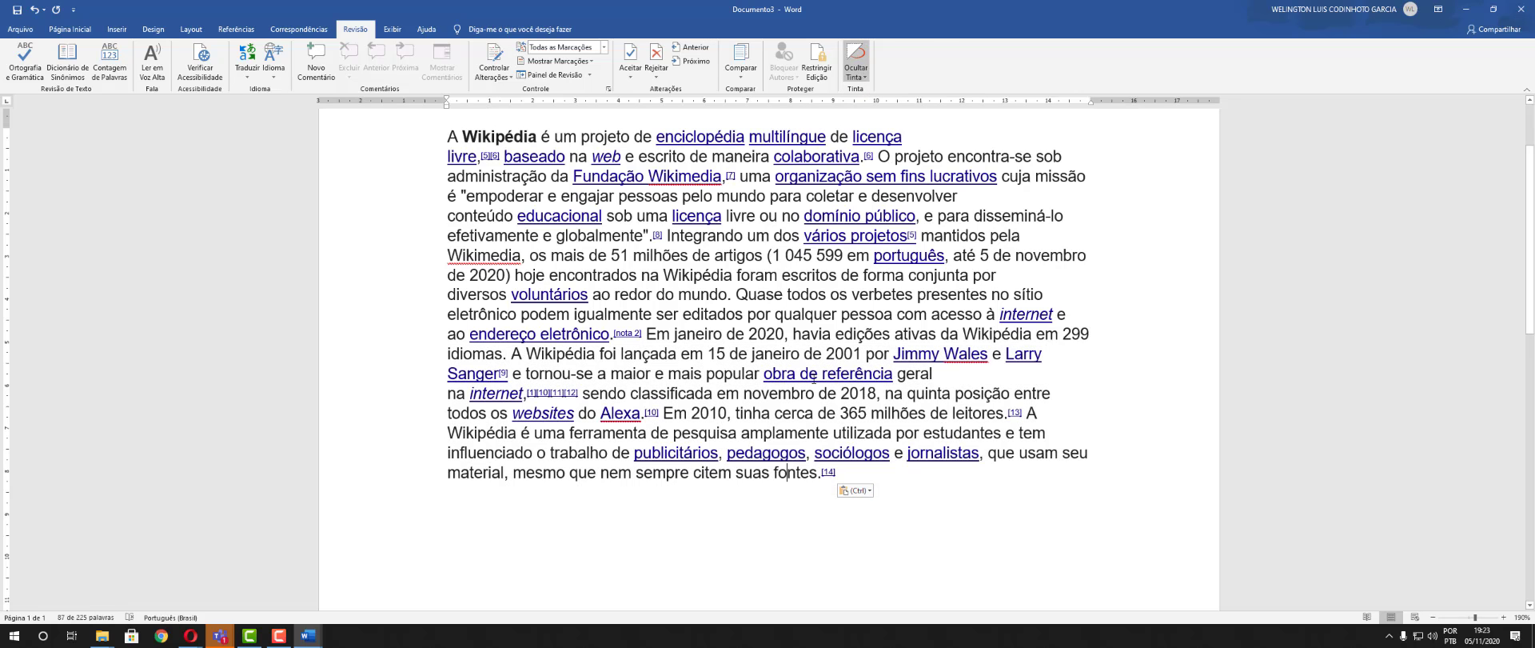
left_click(857, 76)
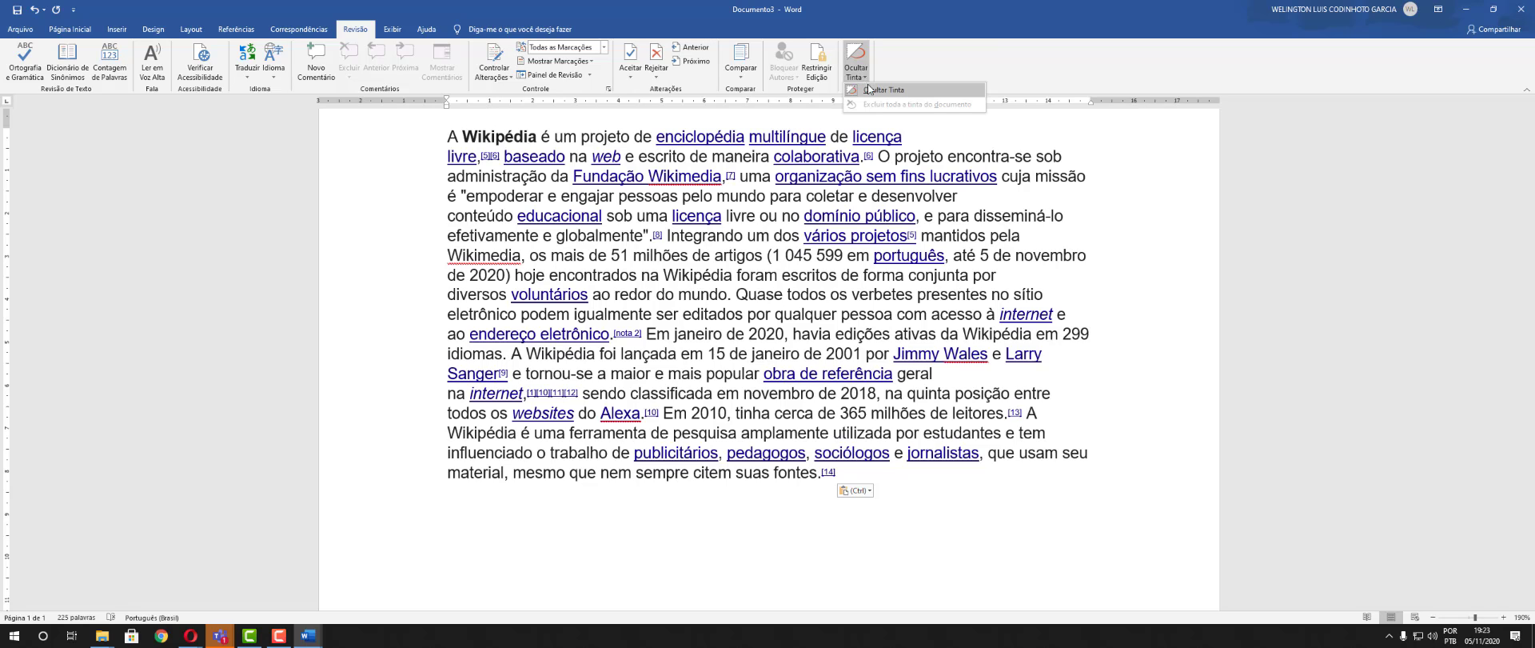
left_click(869, 90)
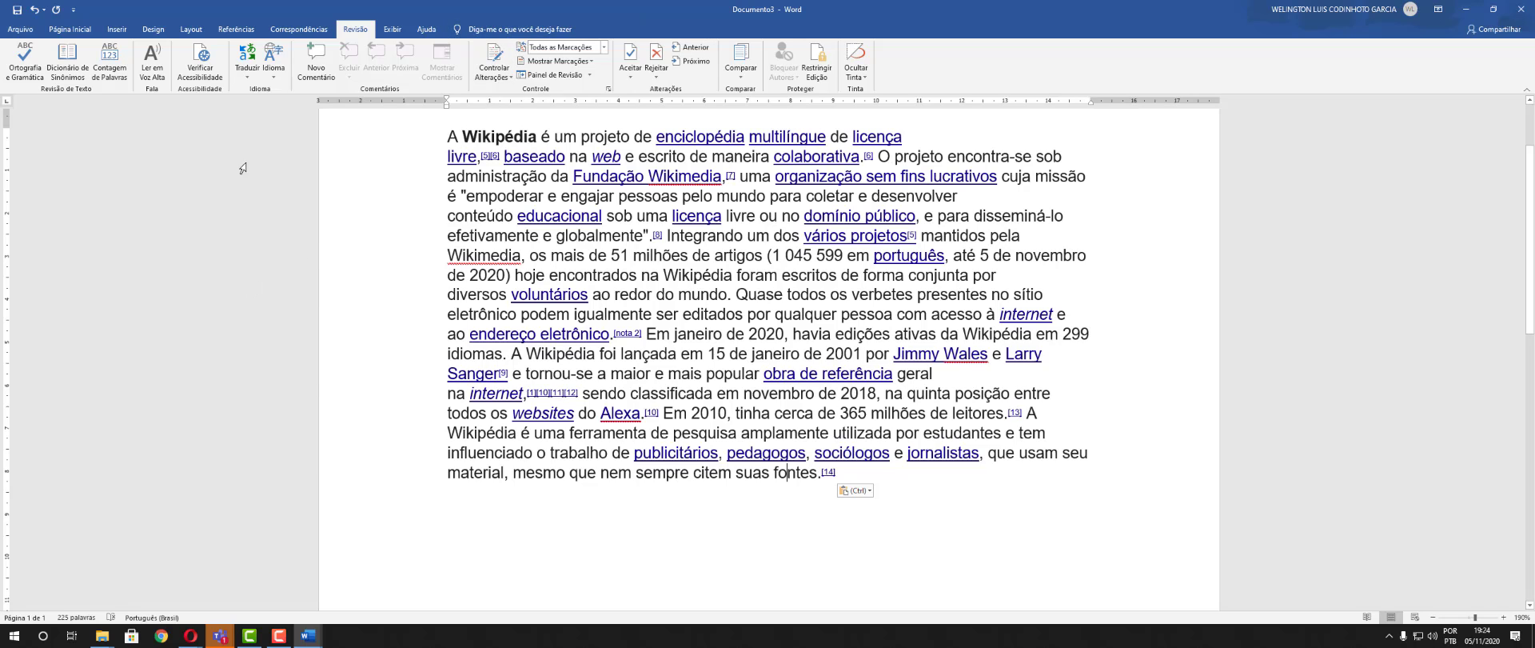
Examine the available Exibir commands and view the pasted paragraph's page at several zoom levels between 70% and 190%
left_click(392, 30)
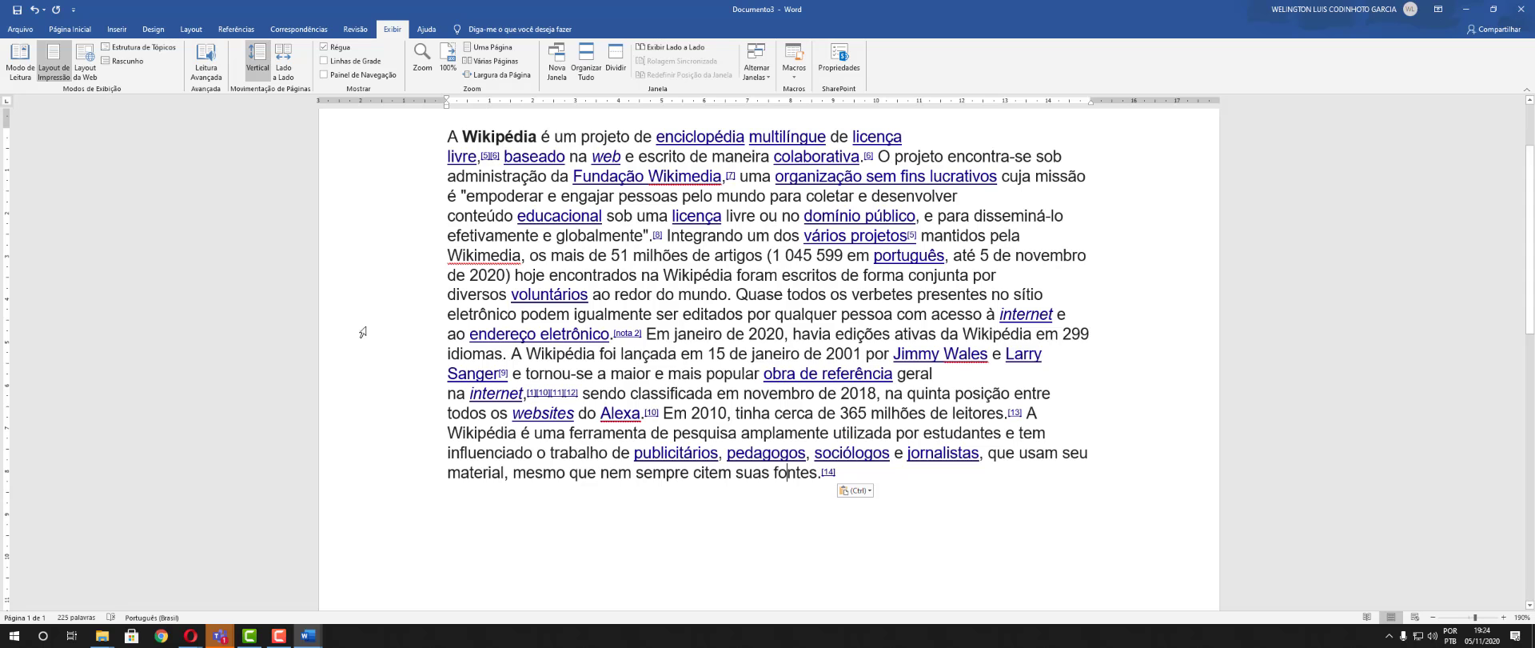
scroll(370, 313, "down", 2, "ctrl")
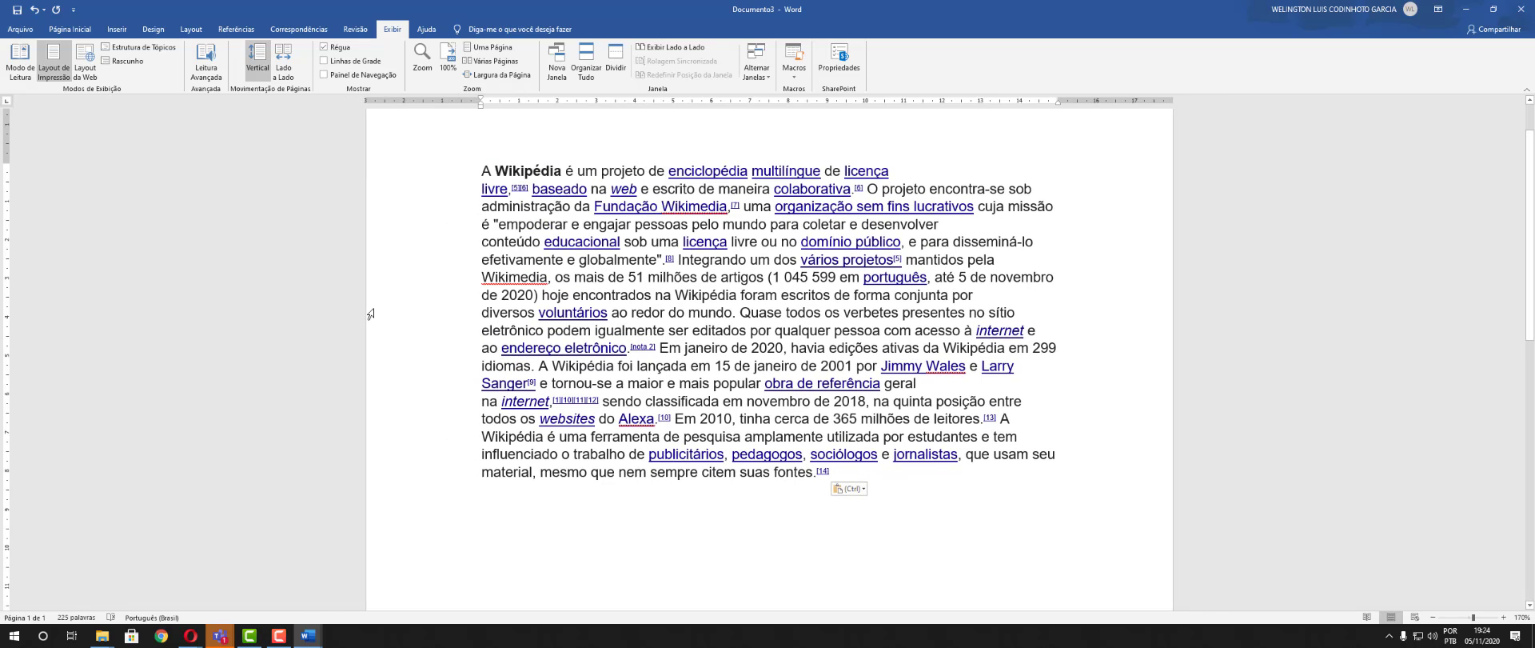
scroll(370, 314, "up", 2)
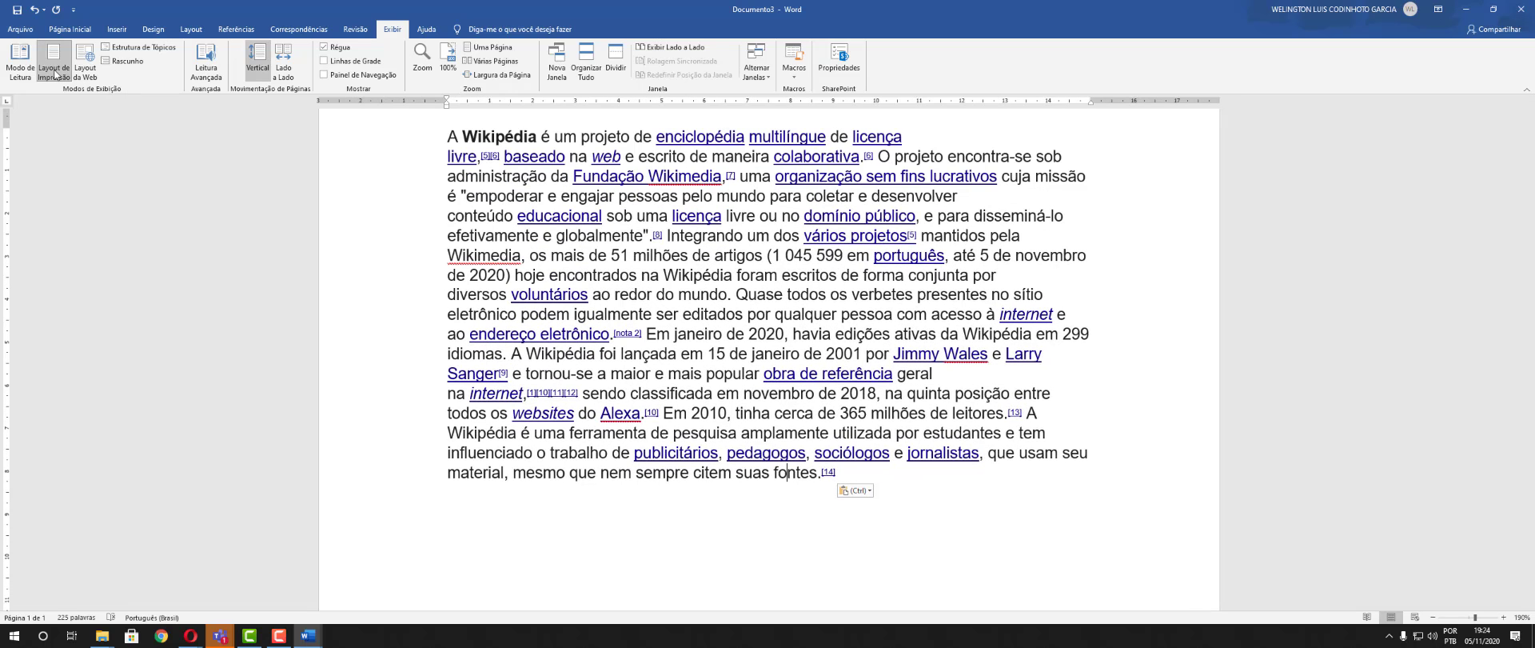
scroll(319, 264, "down", 4, "ctrl")
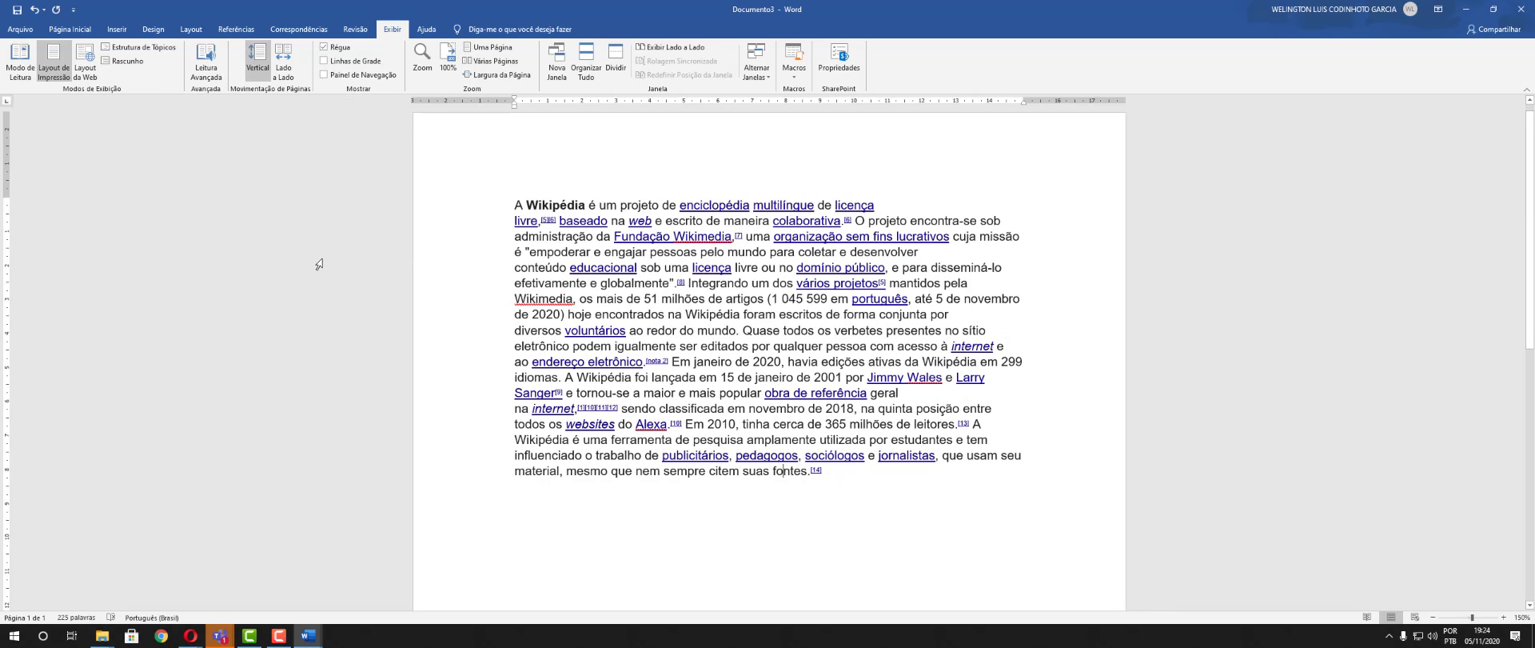
scroll(319, 264, "down", 8, "ctrl")
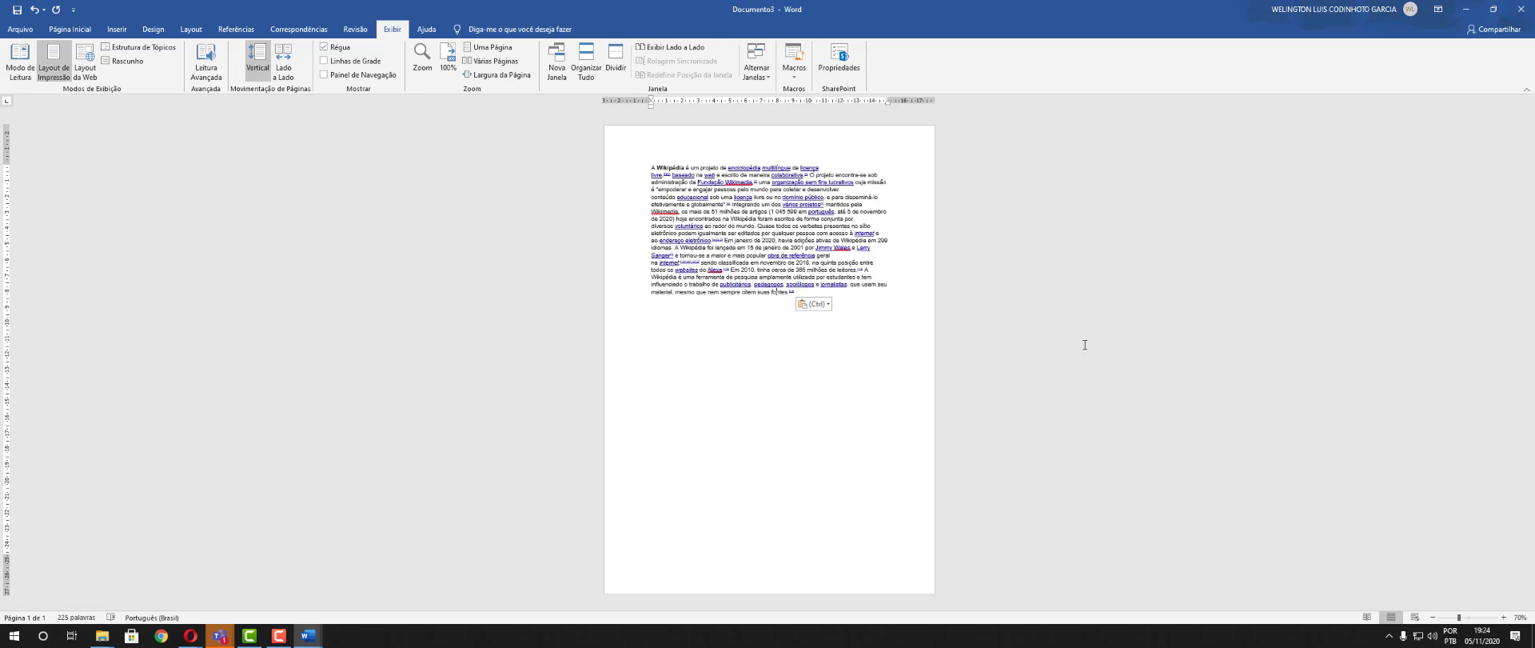
scroll(1085, 314, "up", 2, "ctrl")
scroll(1084, 314, "up", 7, "ctrl")
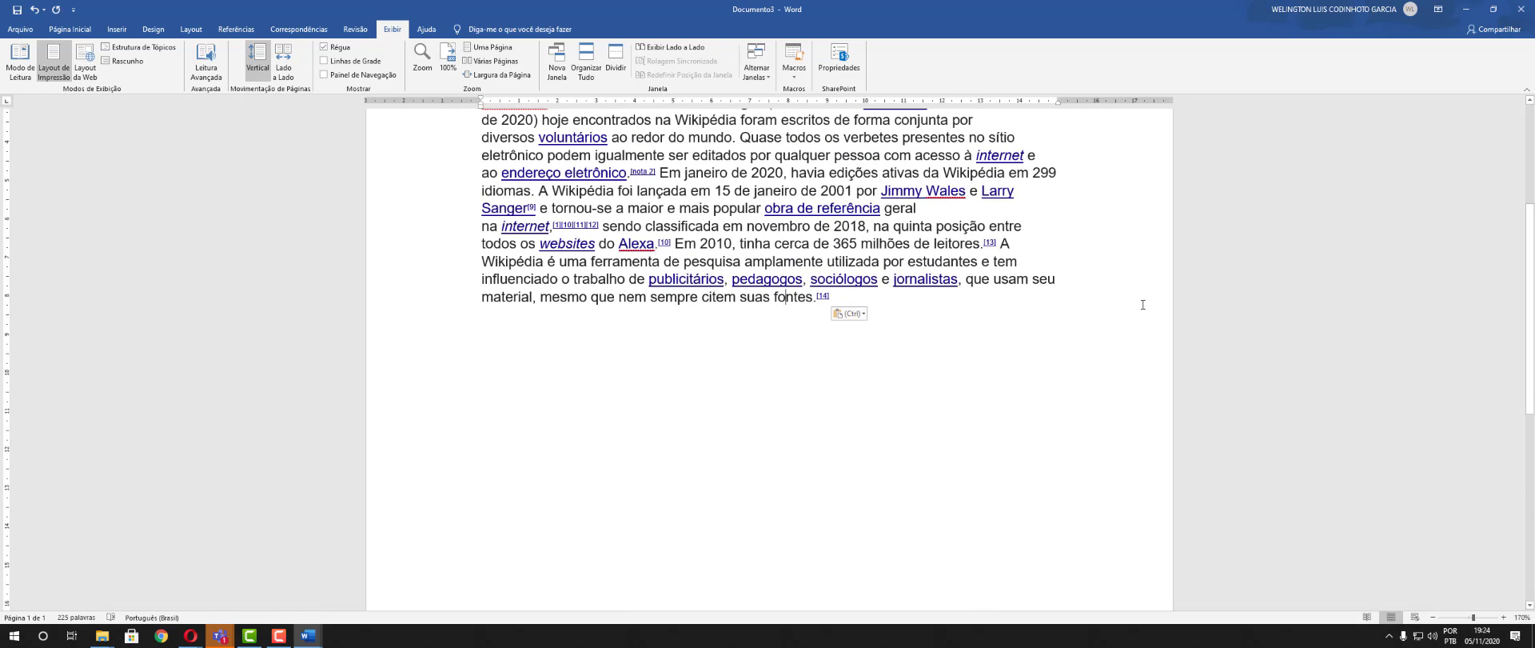
scroll(1075, 302, "up", 3)
scroll(902, 253, "up", 3, "ctrl")
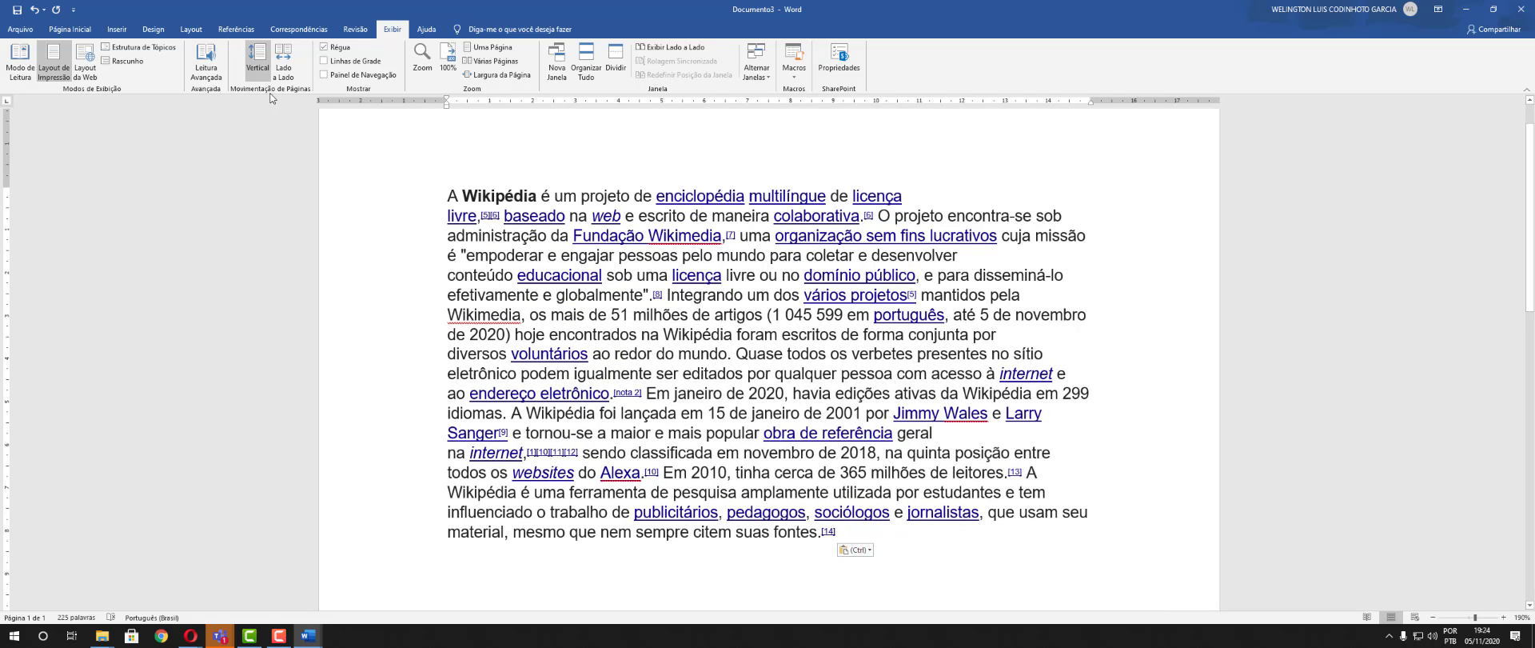
Switch the document to Modo de Leitura and set the page colour to Sépia
left_click(21, 72)
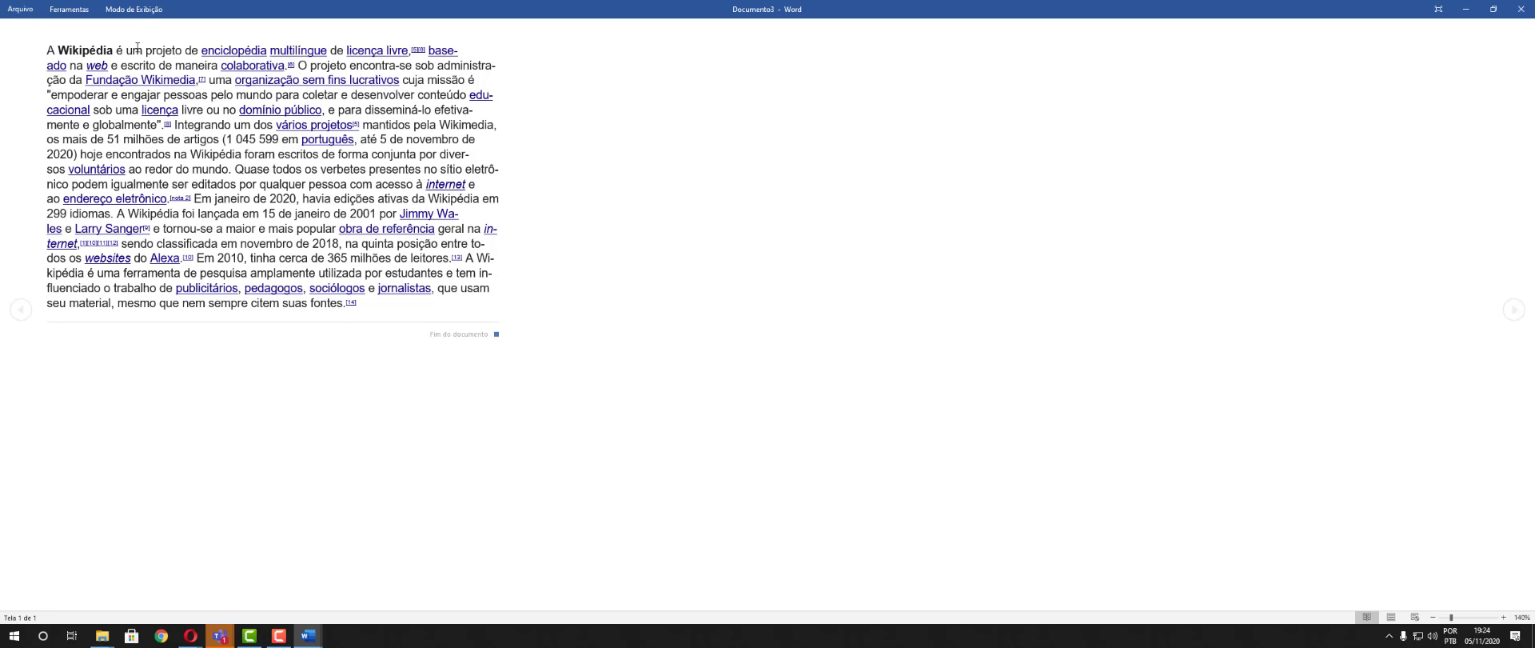
left_click(144, 11)
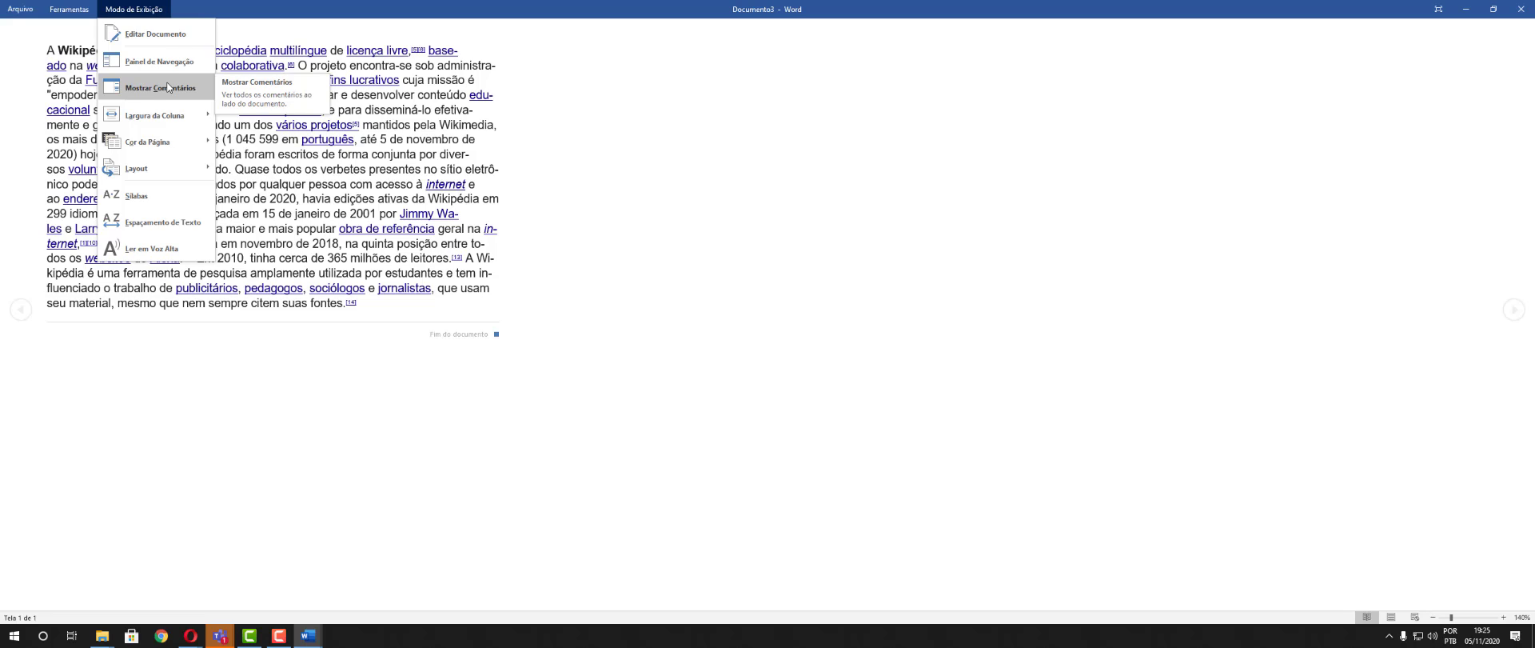
mouse_move(162, 121)
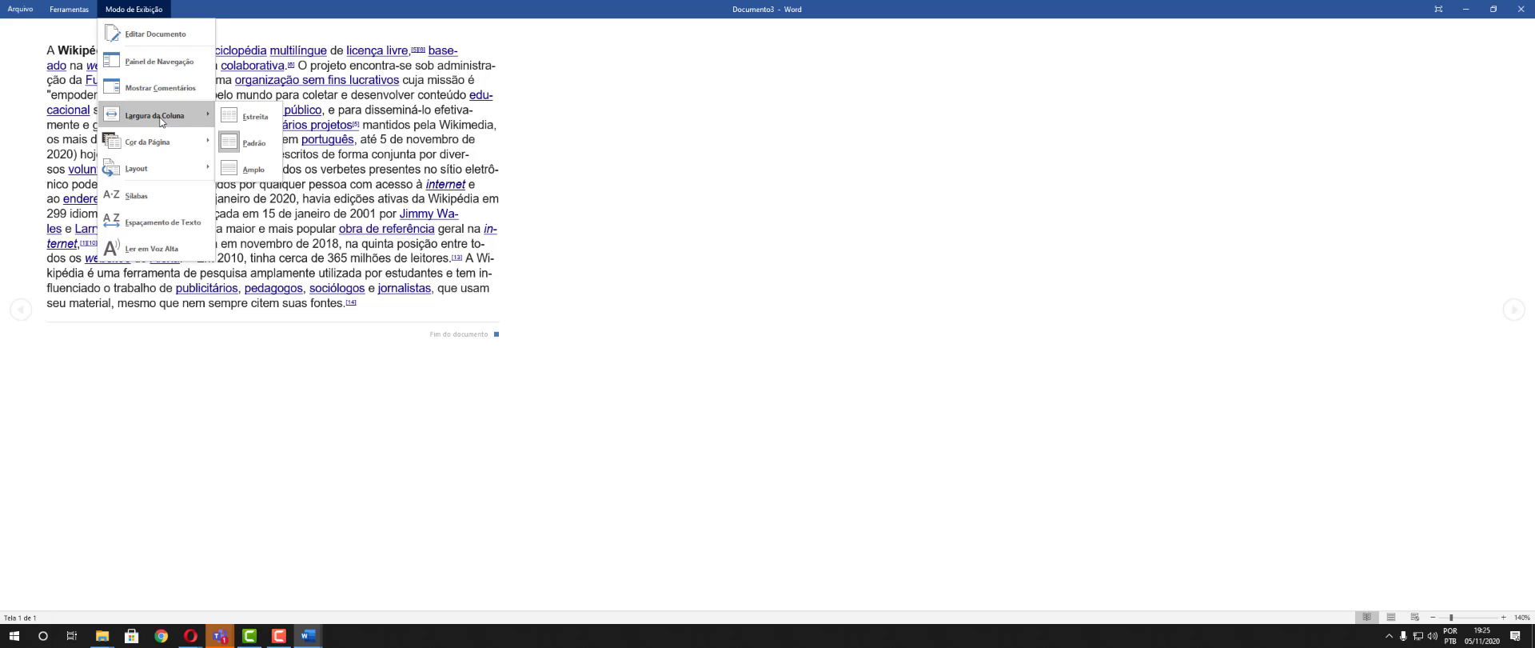
mouse_move(164, 153)
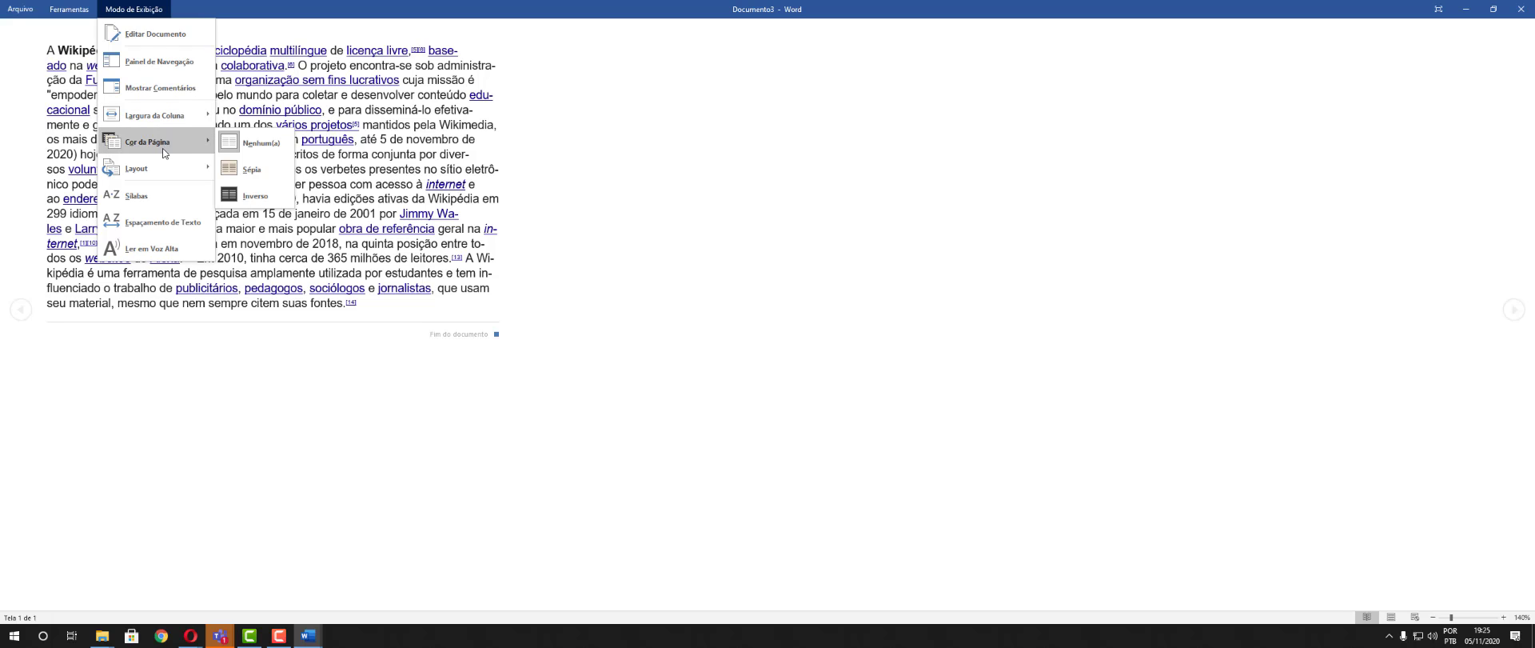
left_click(253, 170)
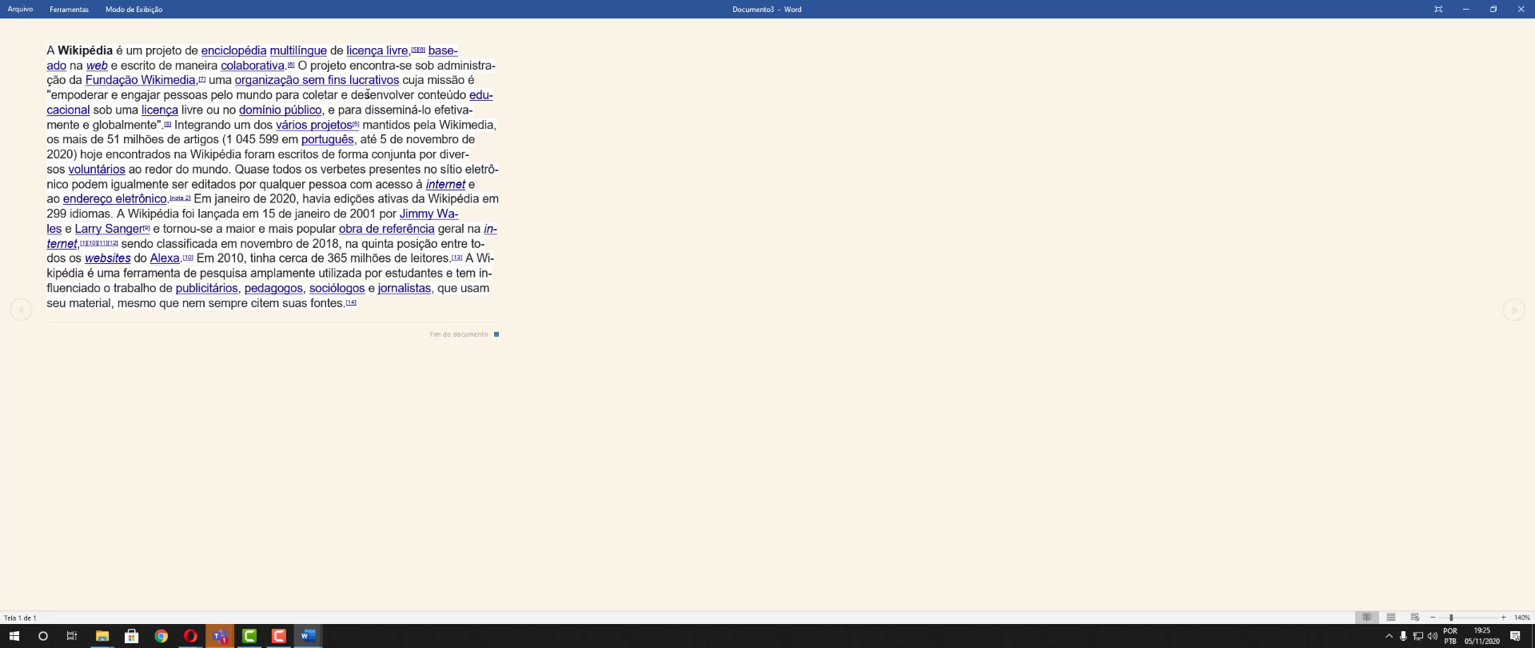
Try the Inverso page colour in reading mode, and set the page colour back to Nenhum(a)
left_click(133, 9)
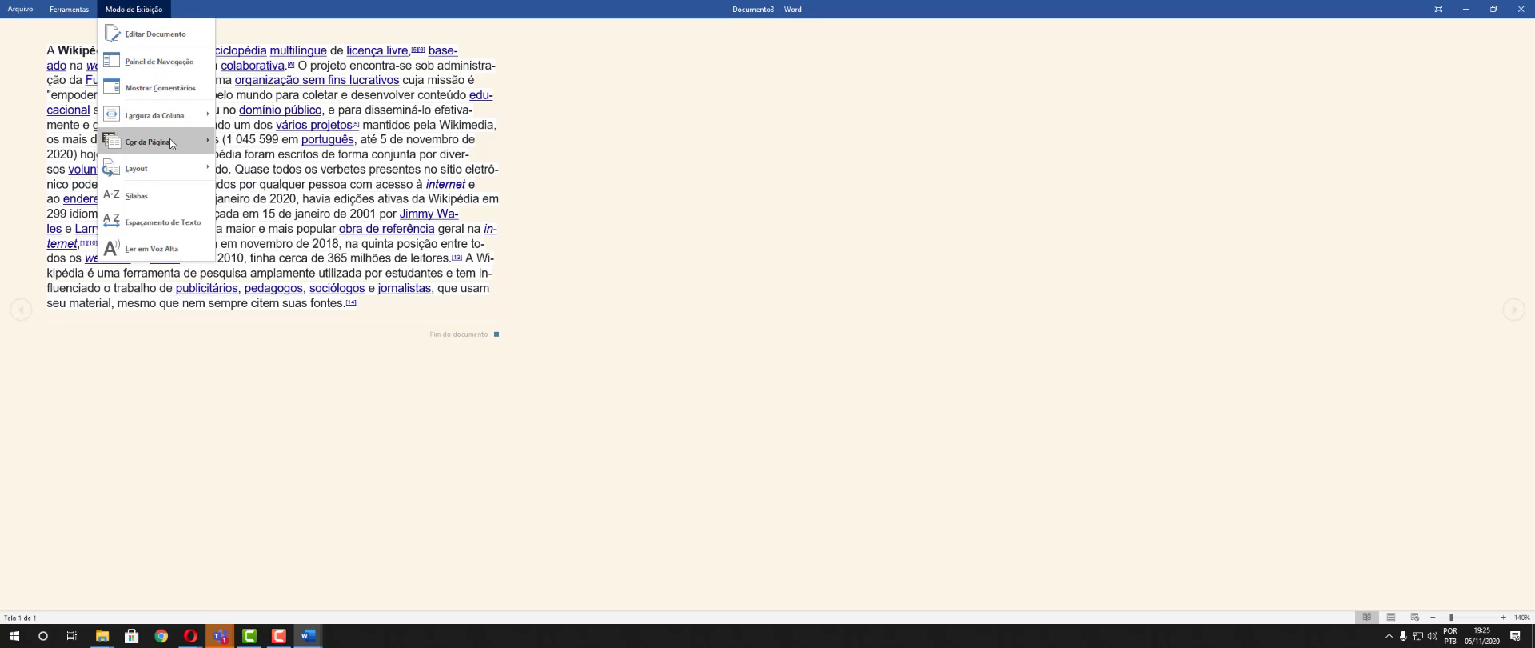
mouse_move(170, 142)
left_click(259, 212)
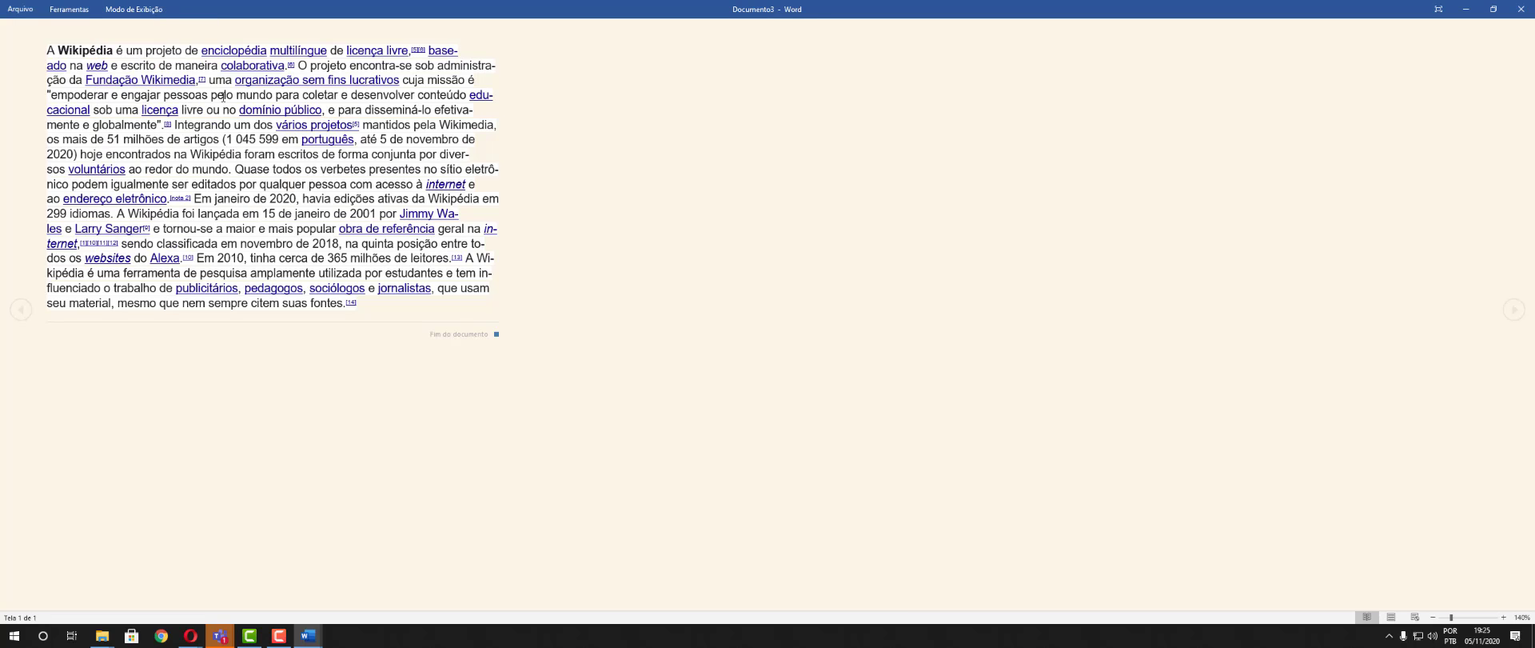
left_click(156, 10)
mouse_move(170, 142)
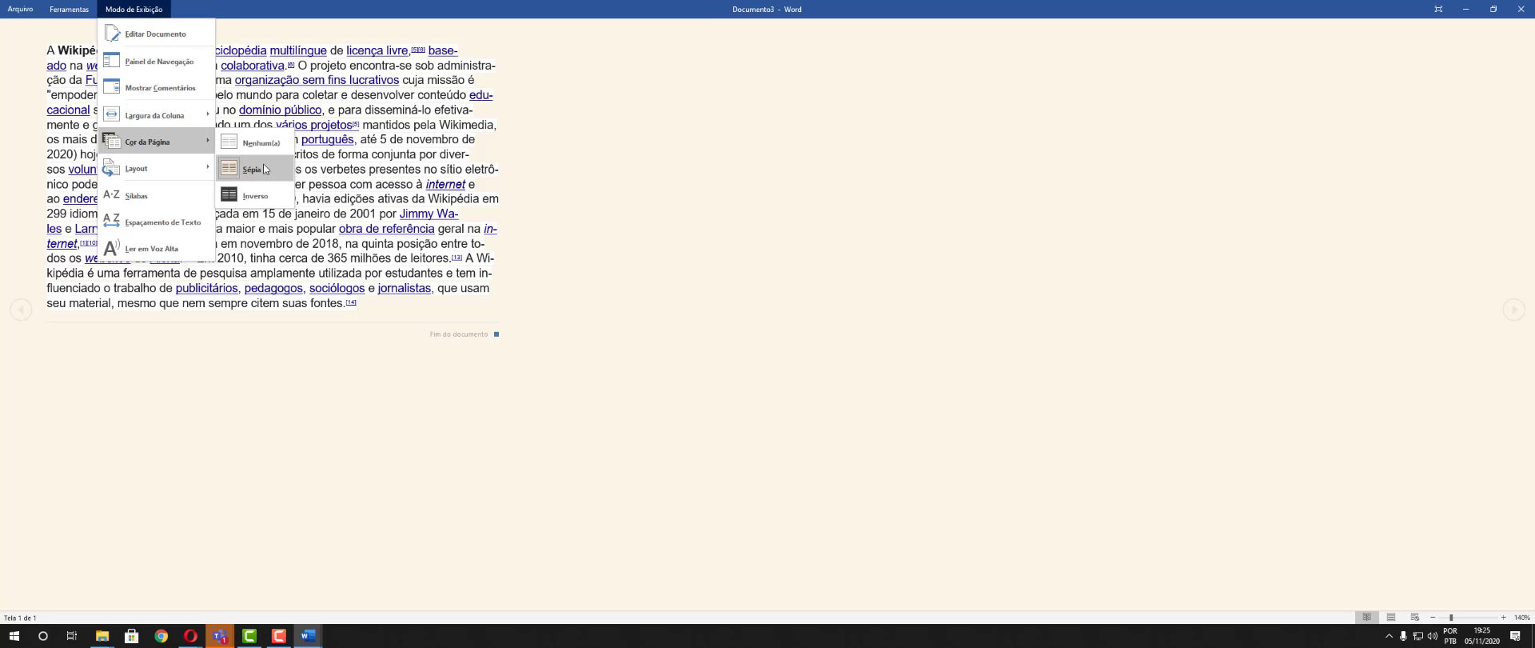
left_click(256, 196)
left_click(134, 9)
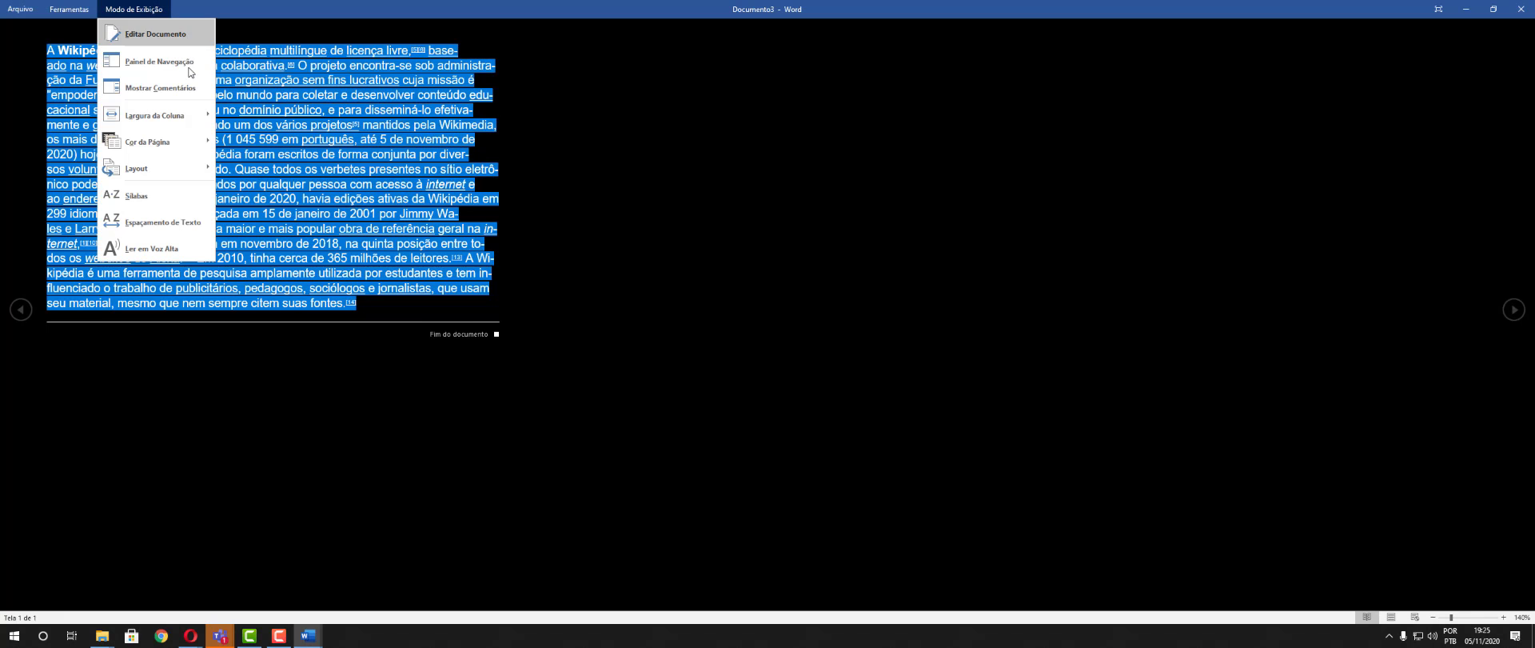
mouse_move(188, 146)
left_click(240, 144)
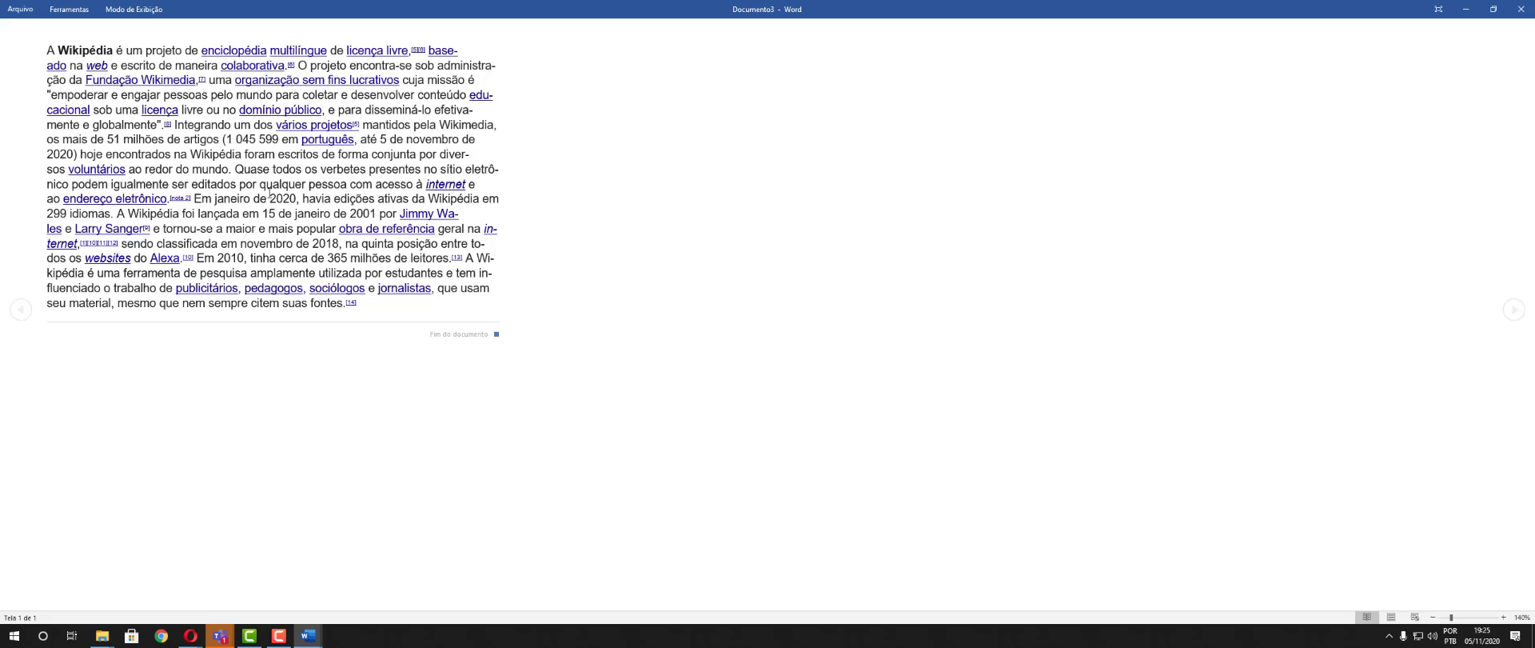
Change the reading mode layout to Layout do Papel and look over the whole page
left_click(150, 11)
mouse_move(148, 178)
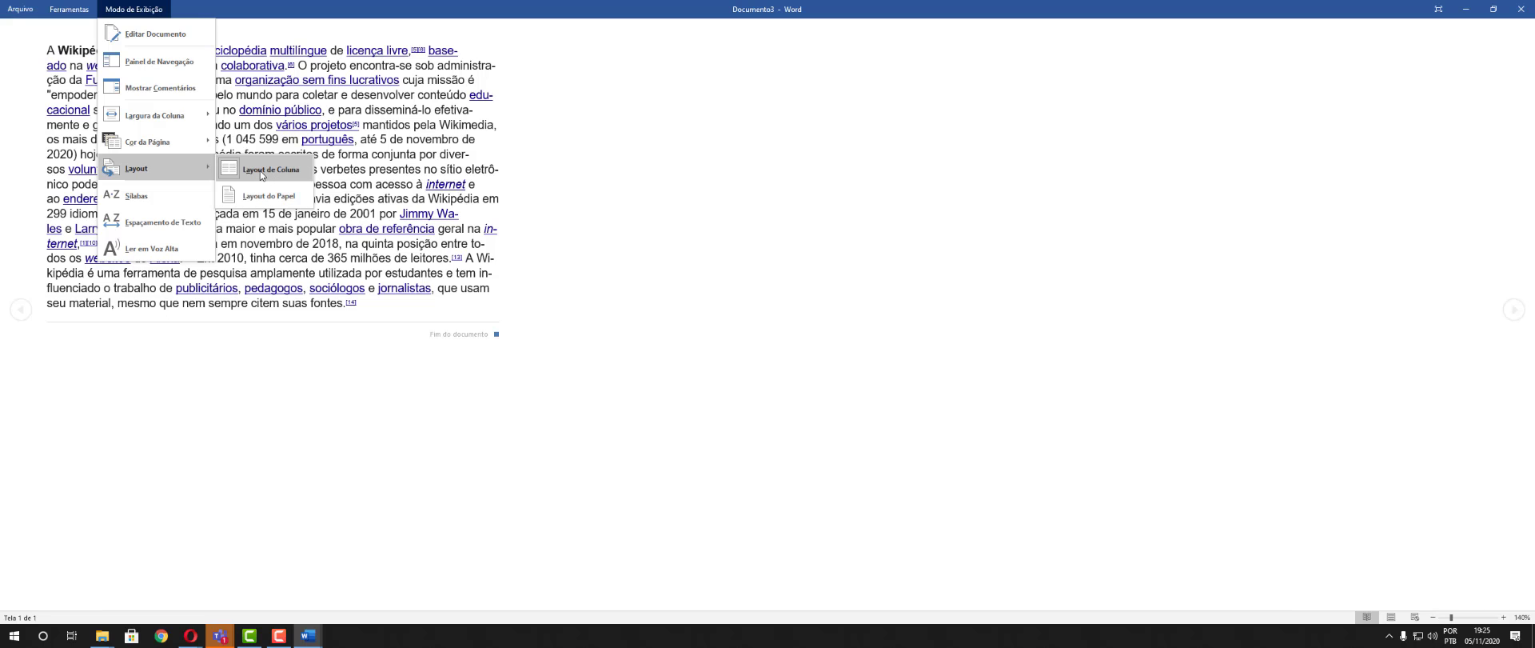
left_click(276, 200)
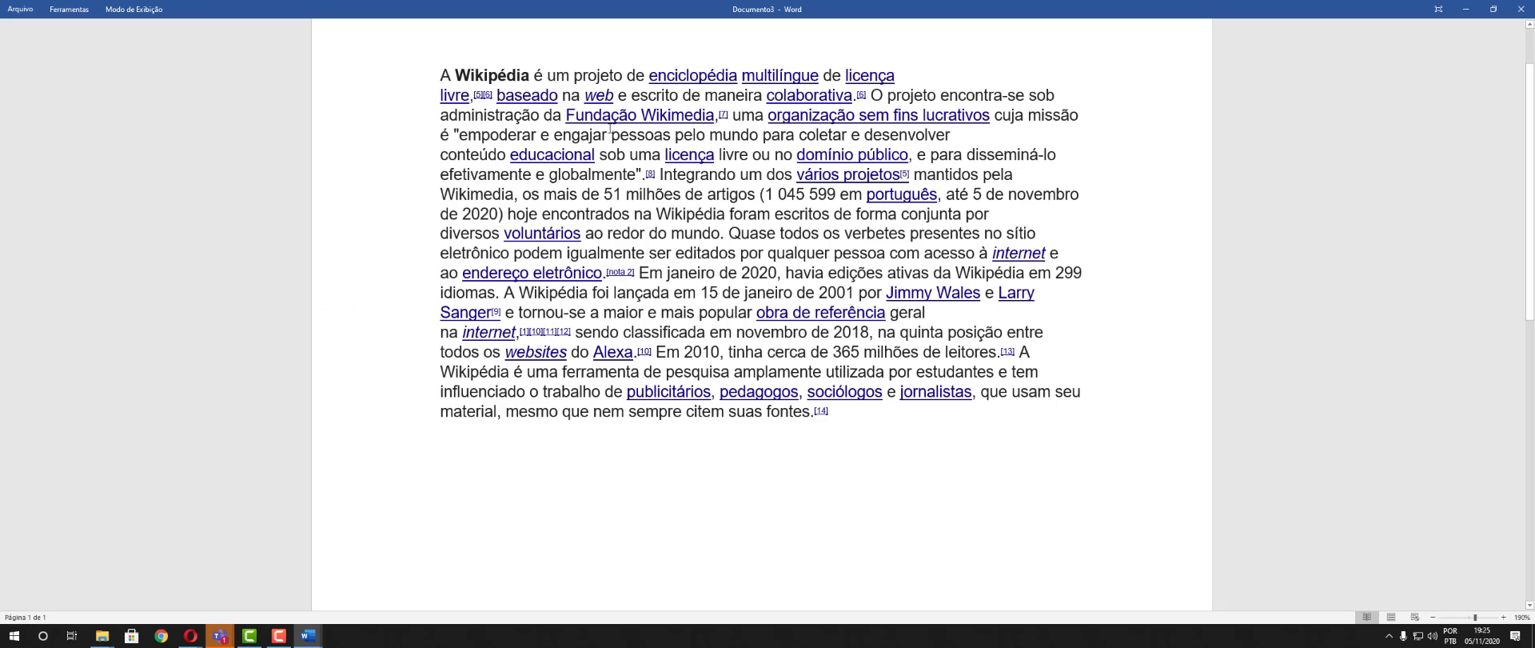
scroll(739, 289, "down", 10)
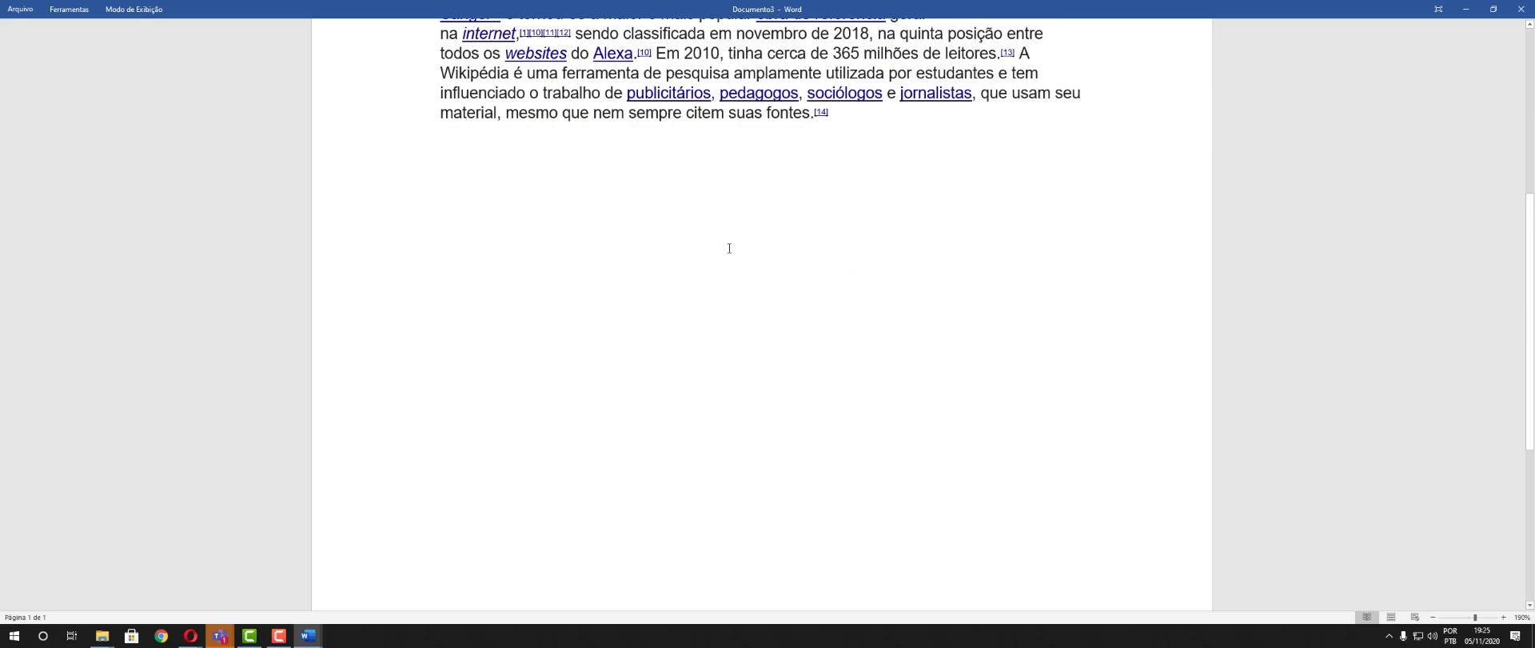
scroll(715, 229, "up", 10)
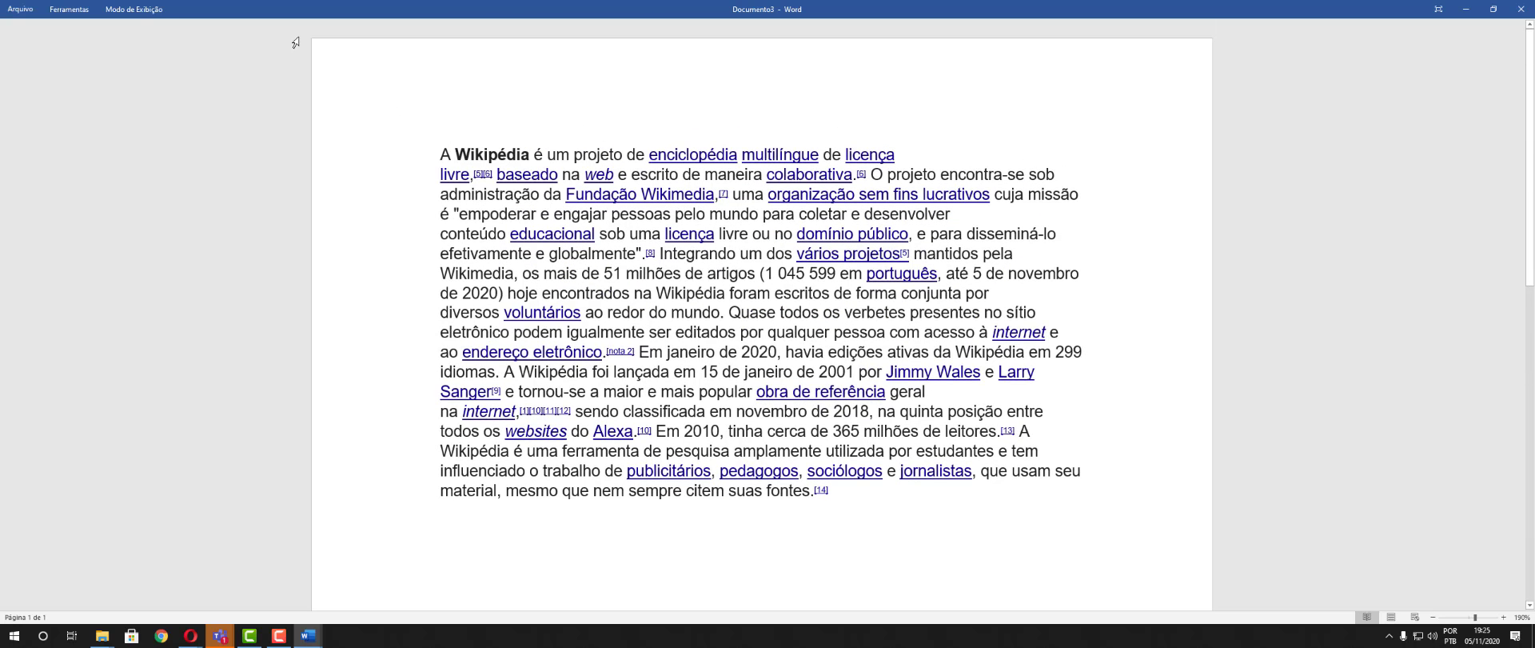
Leave reading mode by returning to document editing with Editar Documento
left_click(136, 8)
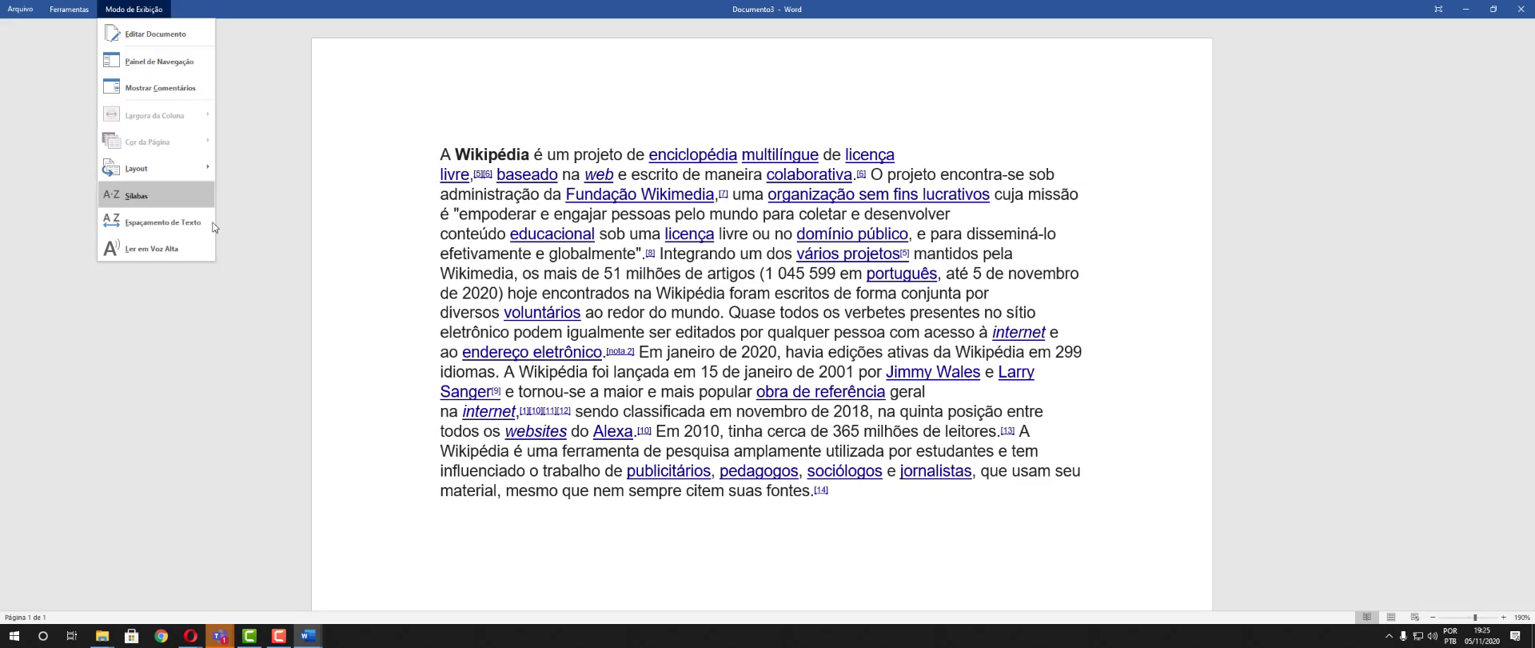
left_click(173, 311)
left_click(138, 11)
left_click(139, 35)
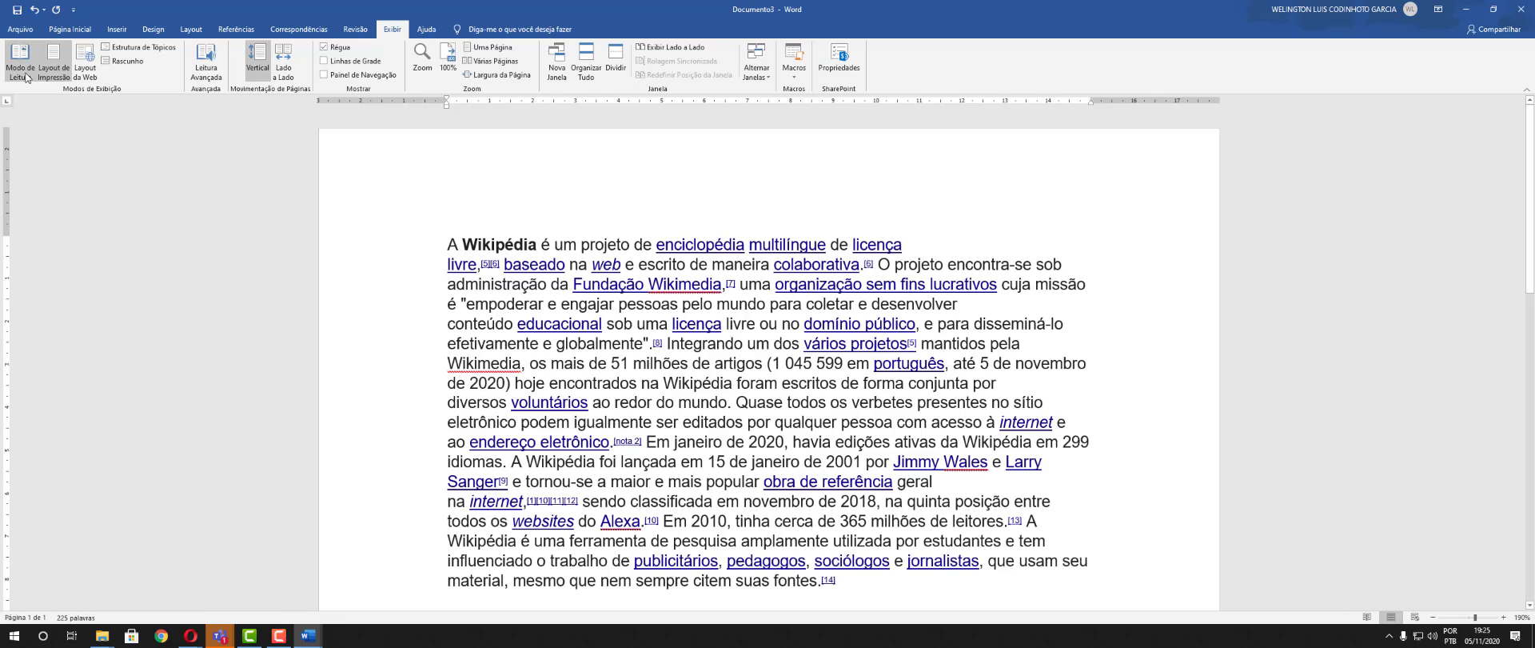
View the paragraph in Layout da Web, and return to Layout de Impressão to look over the page
left_click(88, 76)
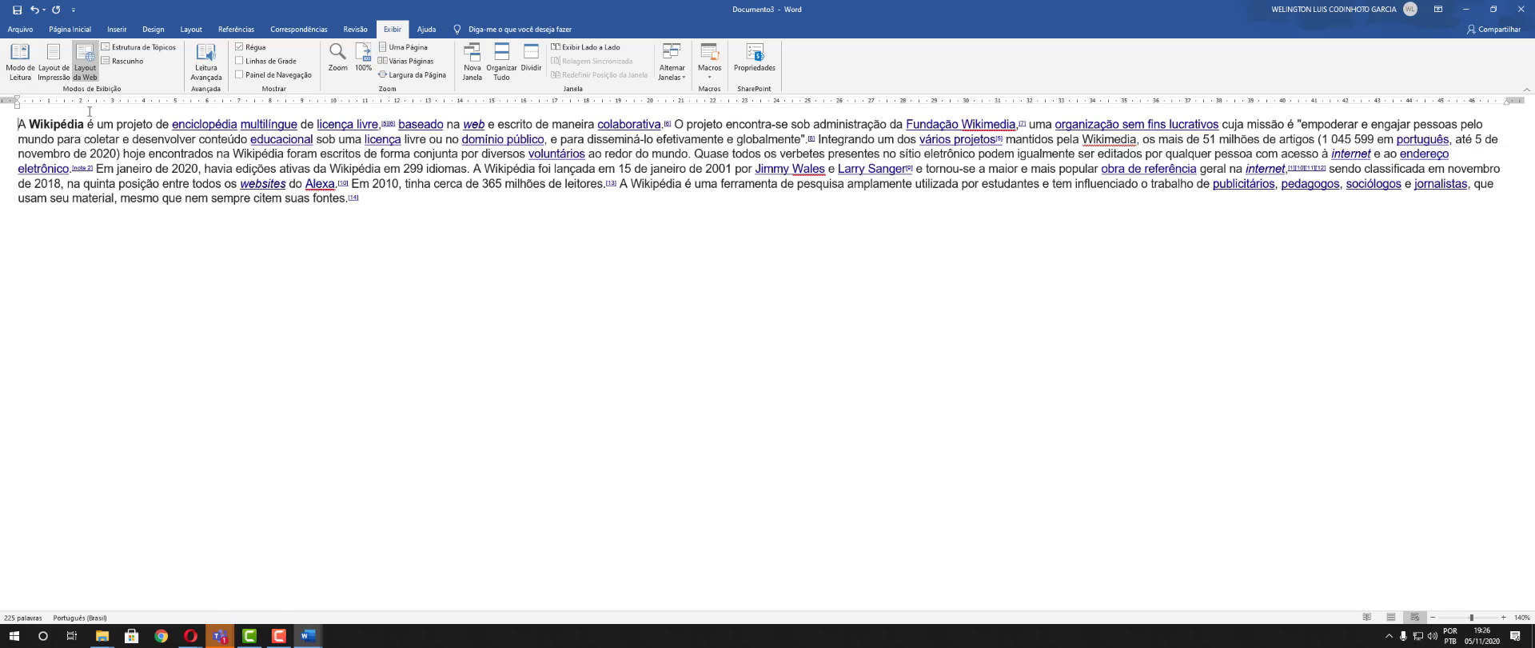
left_click(53, 63)
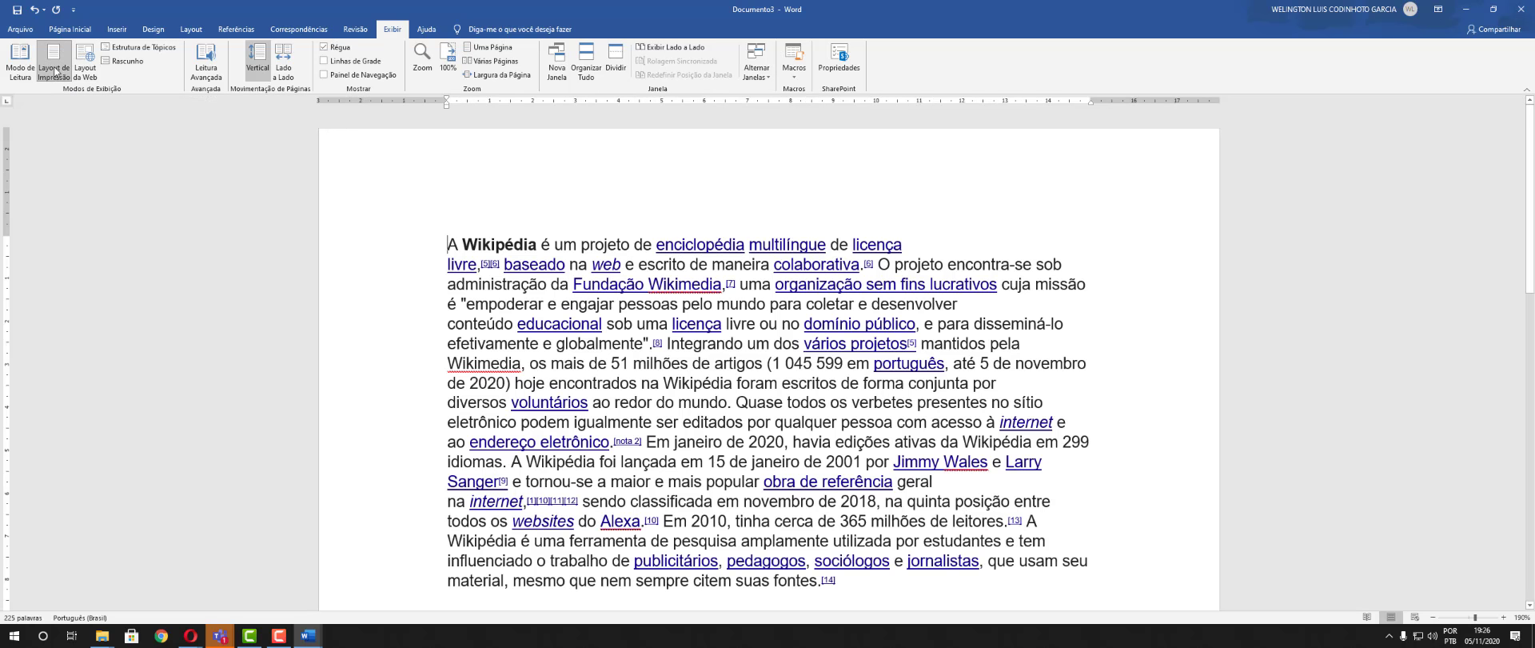
scroll(713, 408, "down", 5)
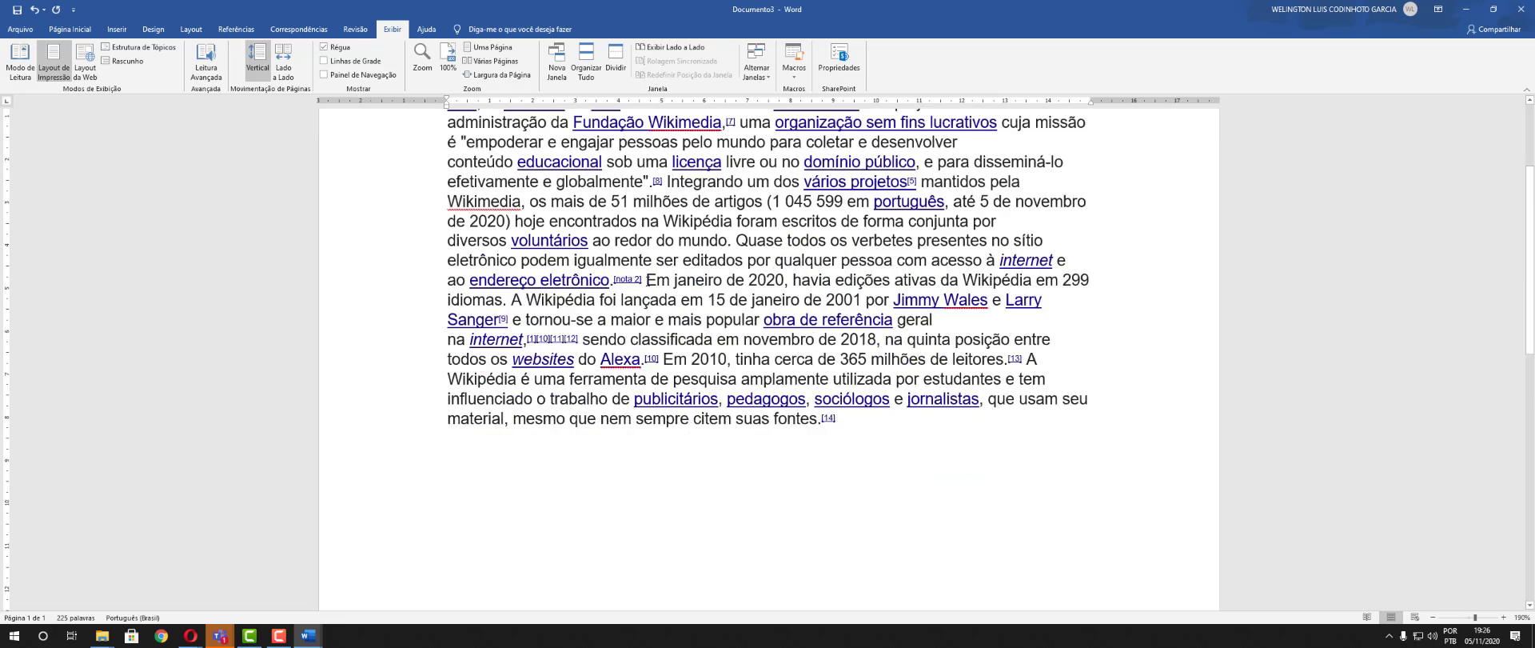
scroll(713, 408, "up", 3)
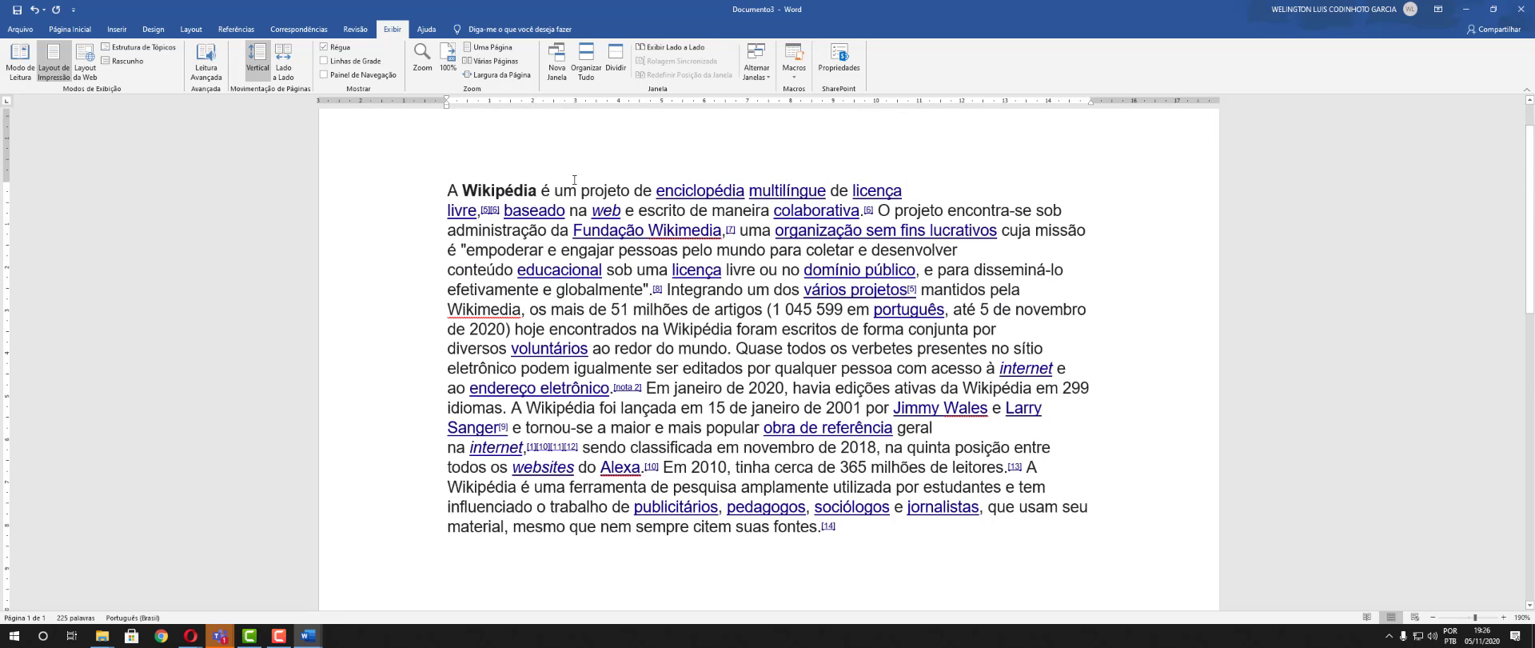
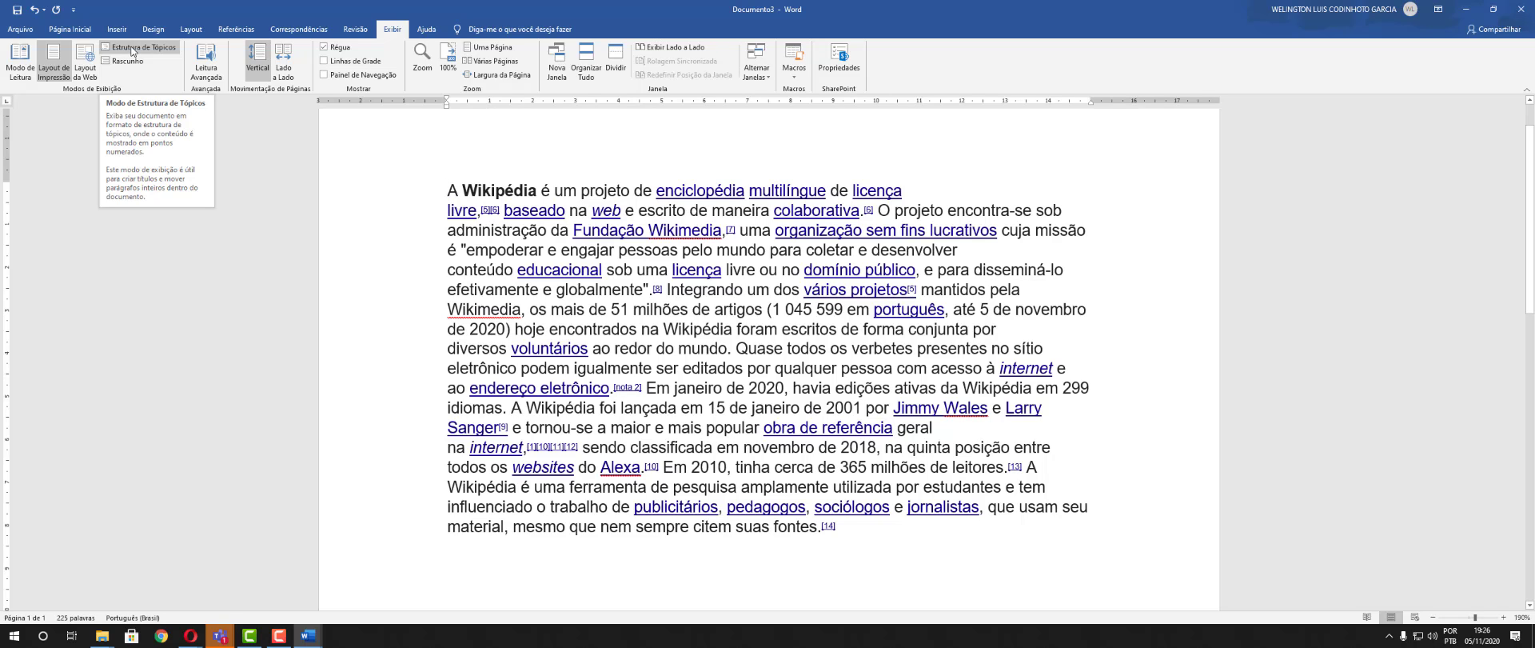
Show the document in Estrutura de Tópicos view and select the entire Wikipédia paragraph
left_click(132, 48)
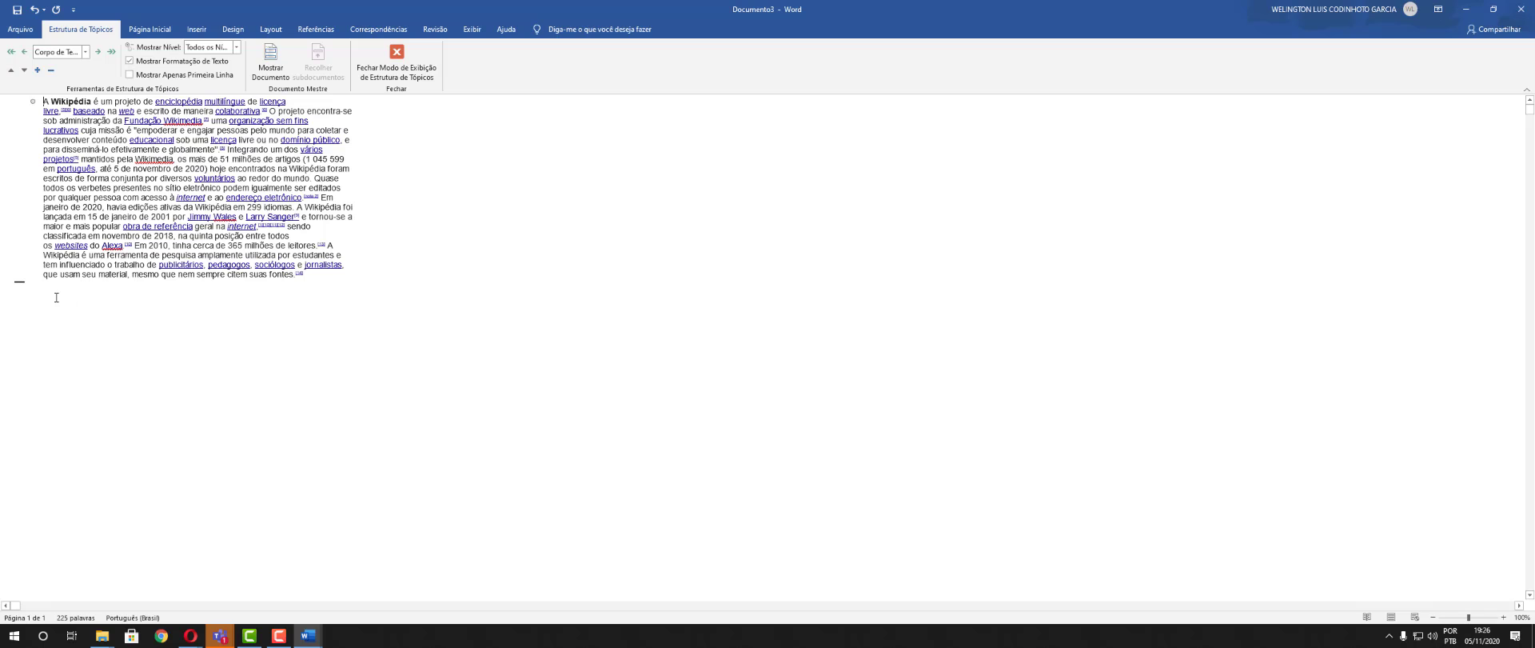
key("ctrl+a")
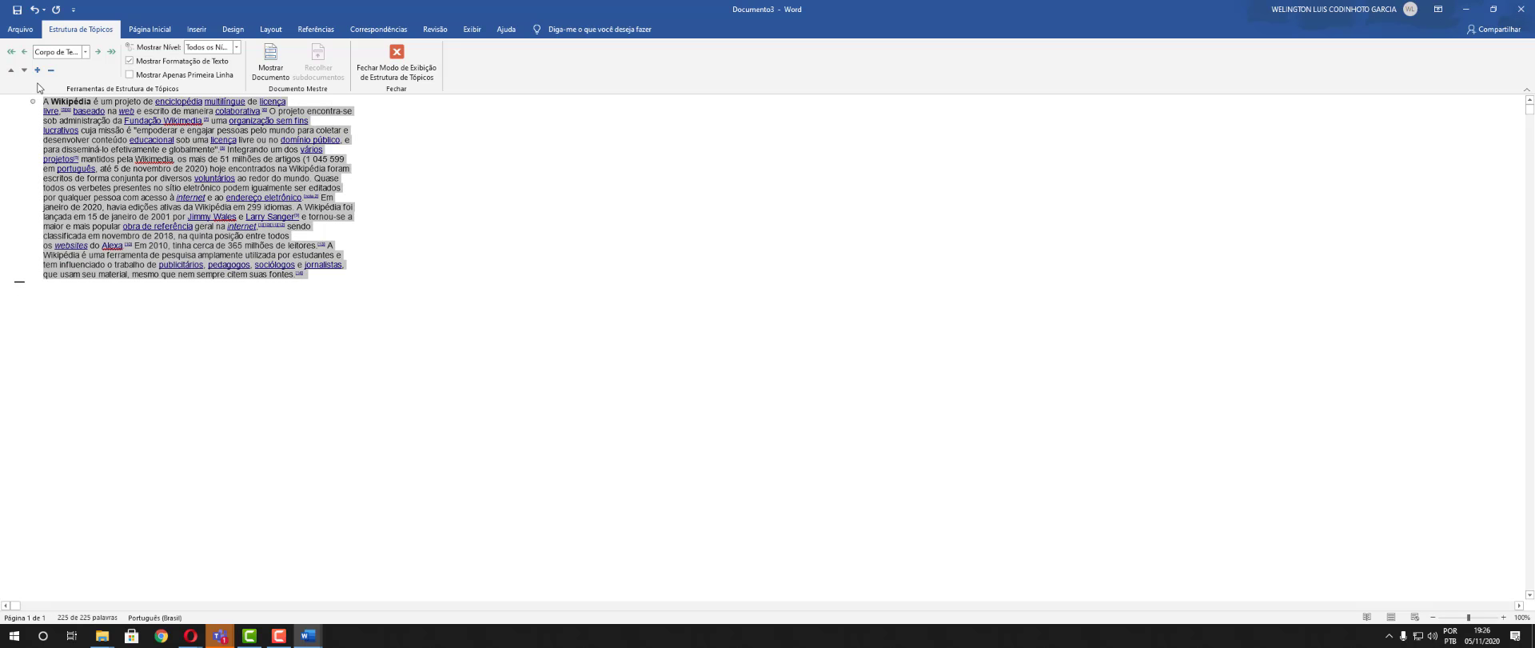
left_click(432, 325)
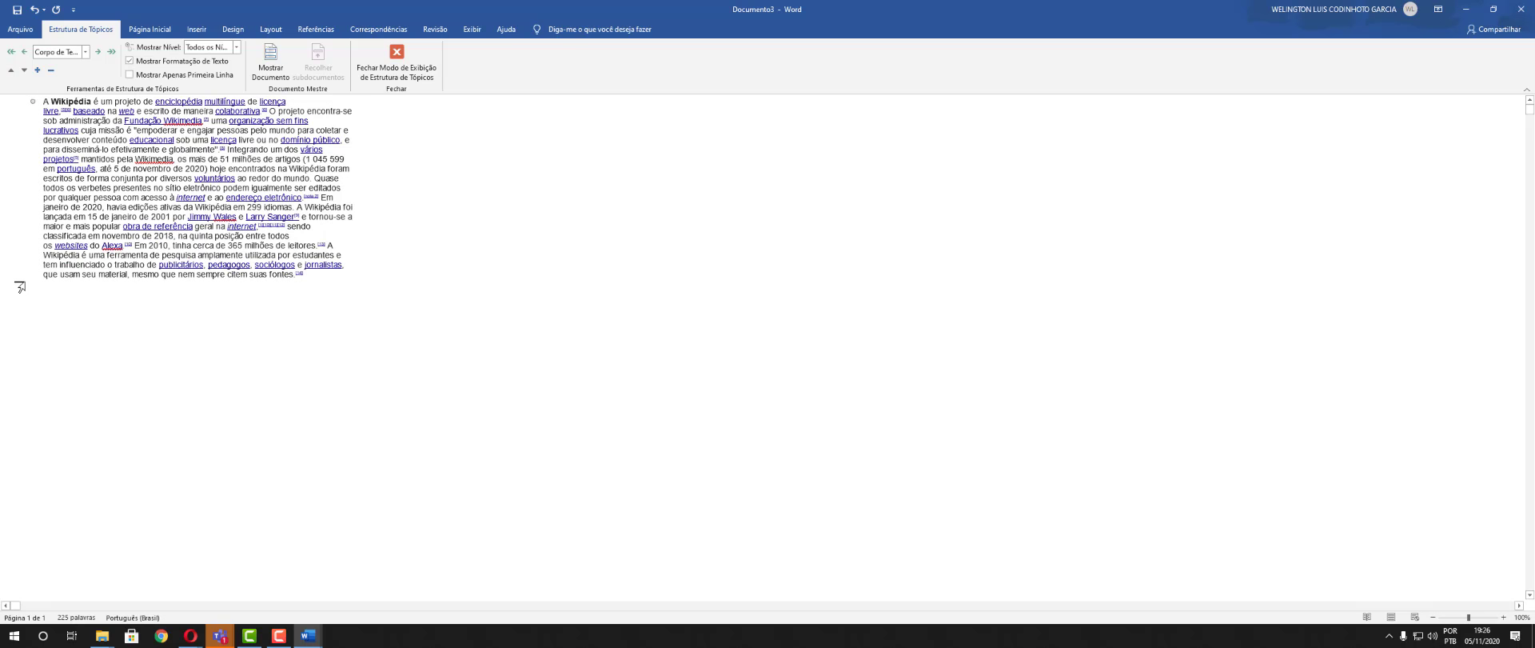
left_click(25, 280)
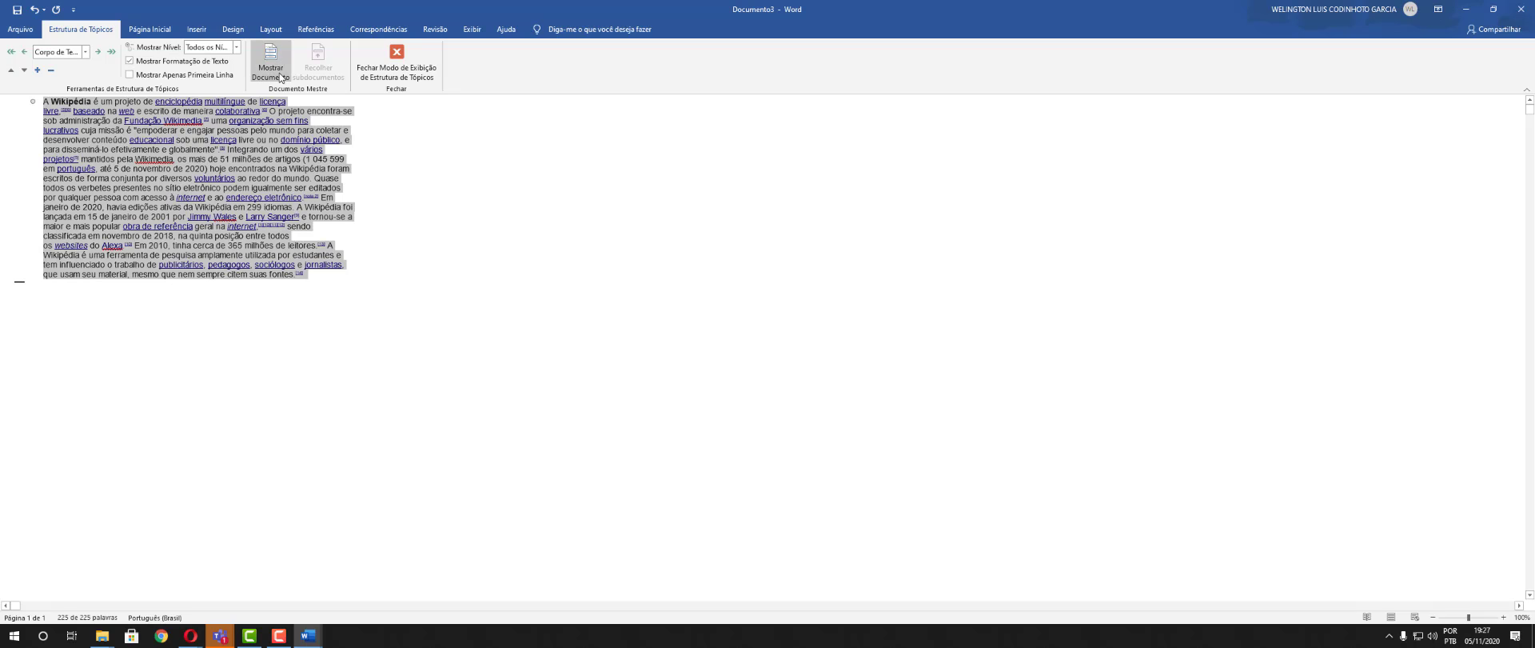
Show the master document commands, try to collapse the selected paragraph, and close the outline view
left_click(272, 68)
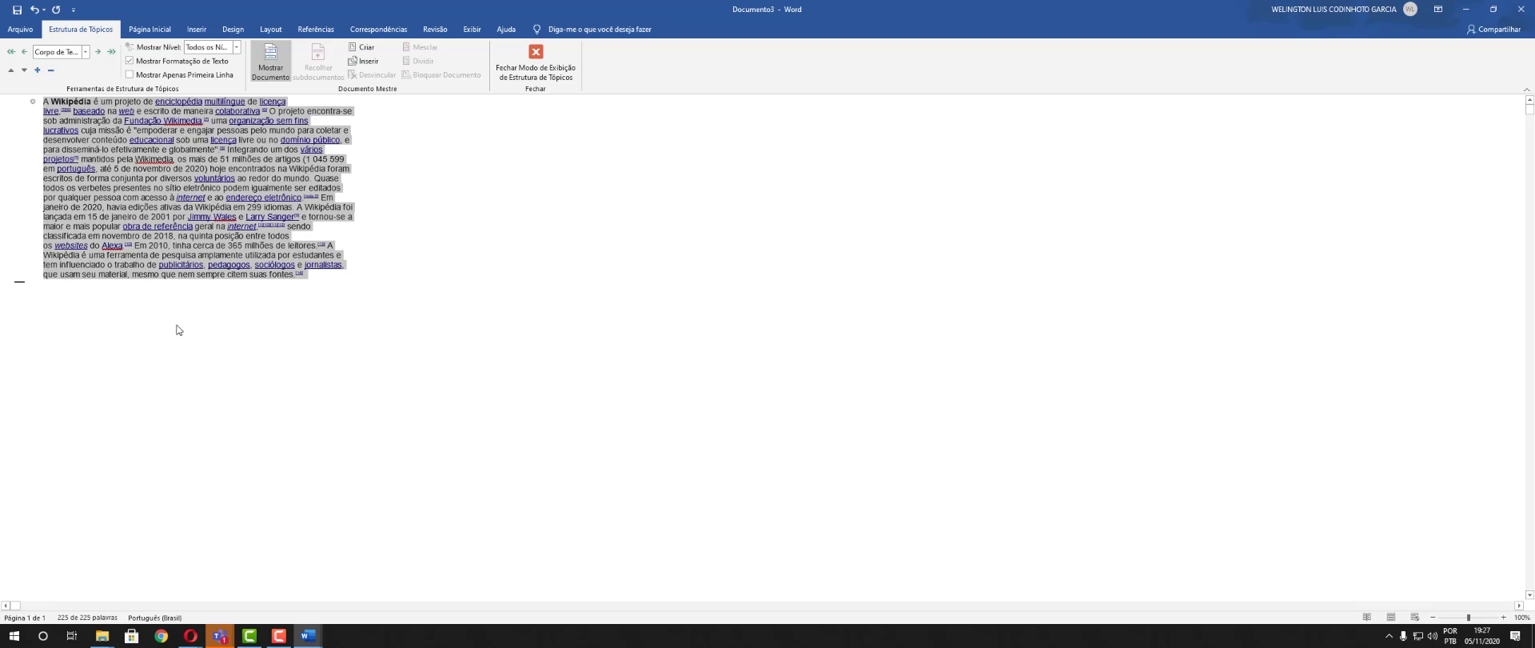
left_click(60, 275)
triple_click(22, 286)
left_click(51, 71)
left_click(51, 72)
left_click(528, 80)
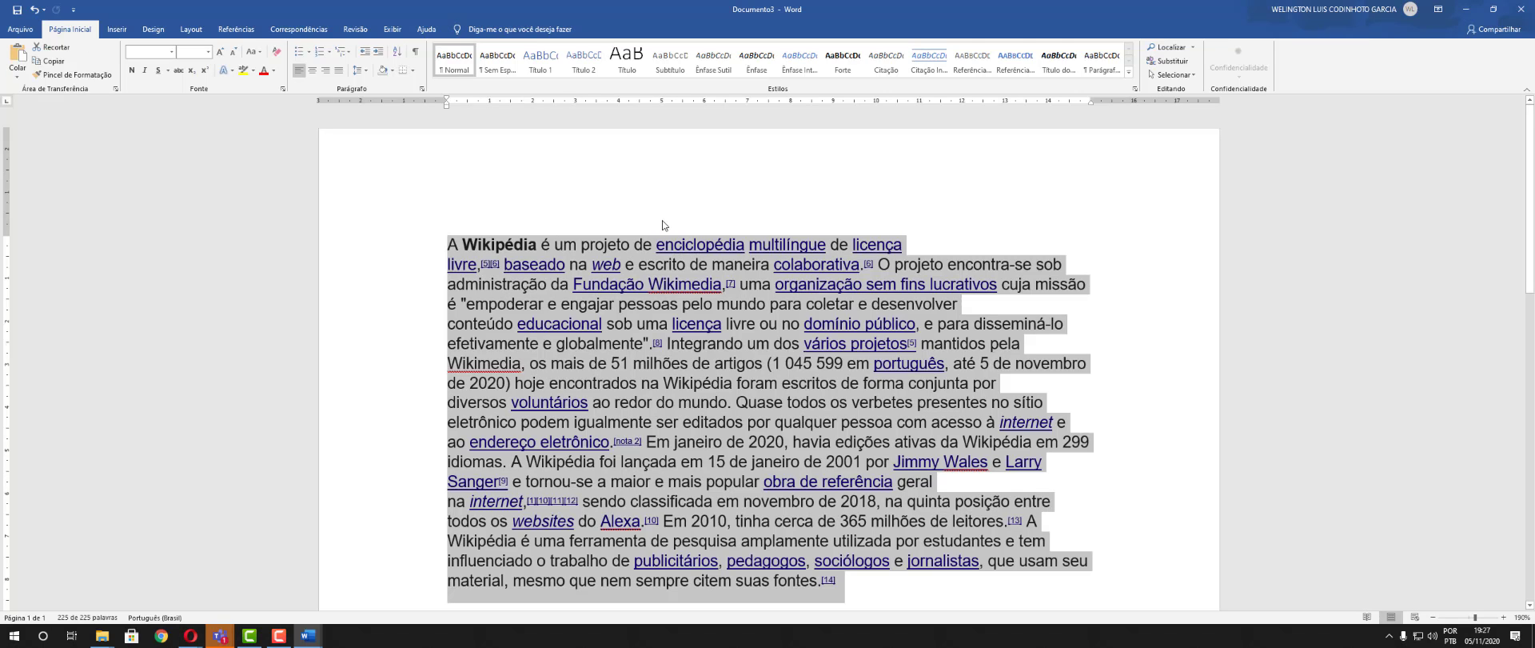
Look over the page in print layout and switch the document to Rascunho view
left_click(391, 30)
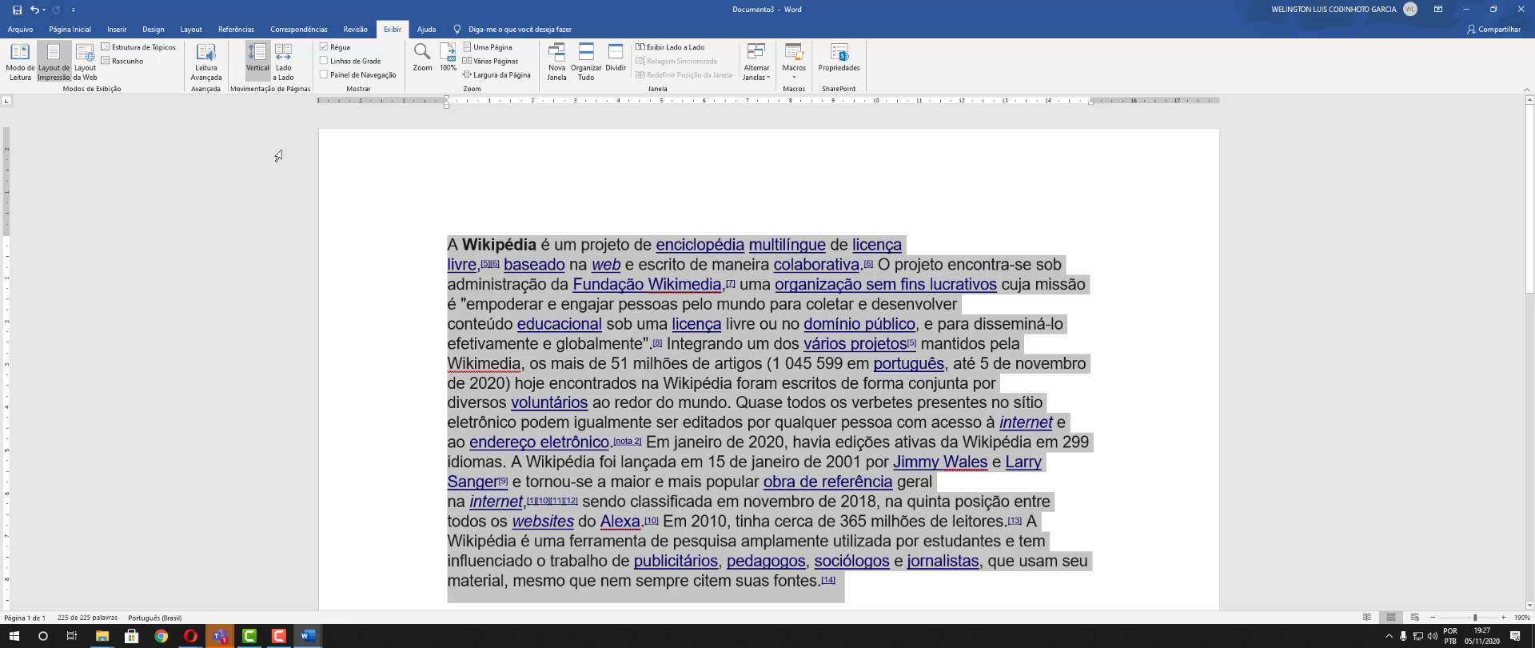
scroll(621, 340, "down", 10)
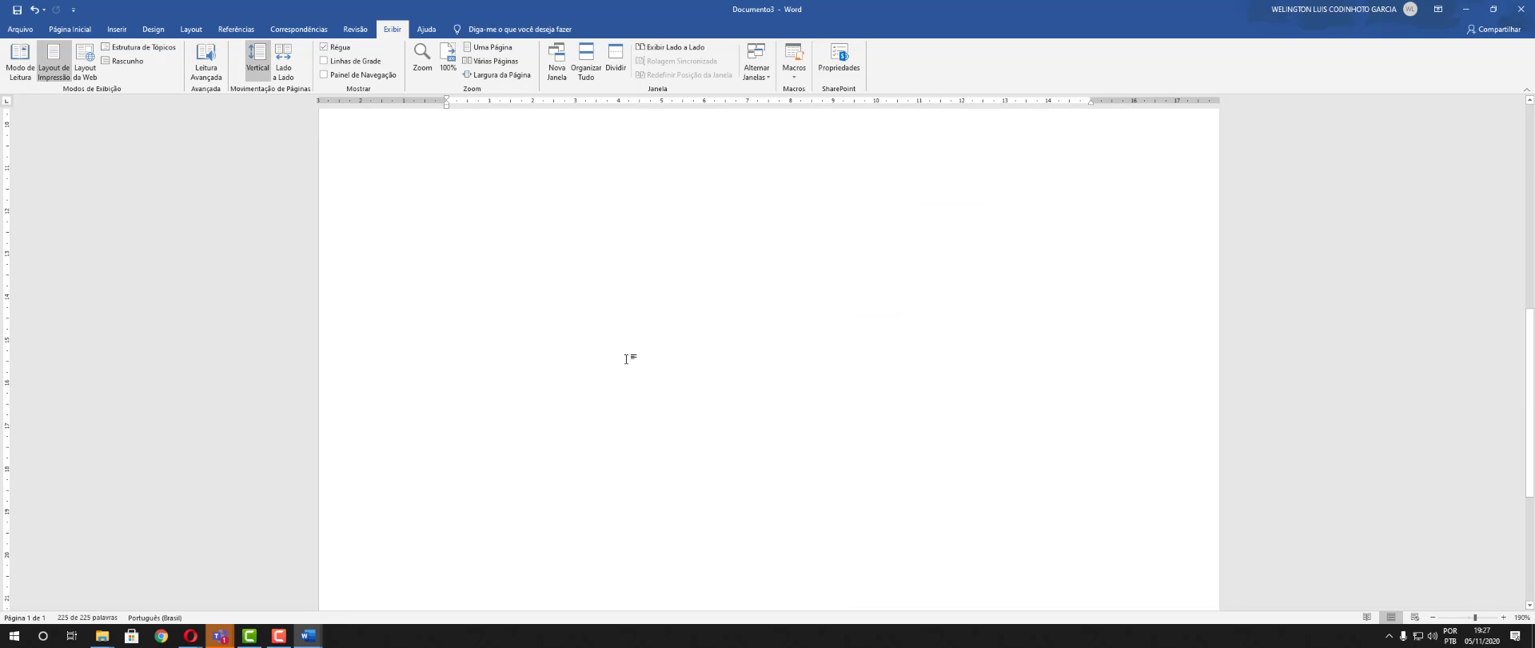
scroll(624, 352, "up", 5)
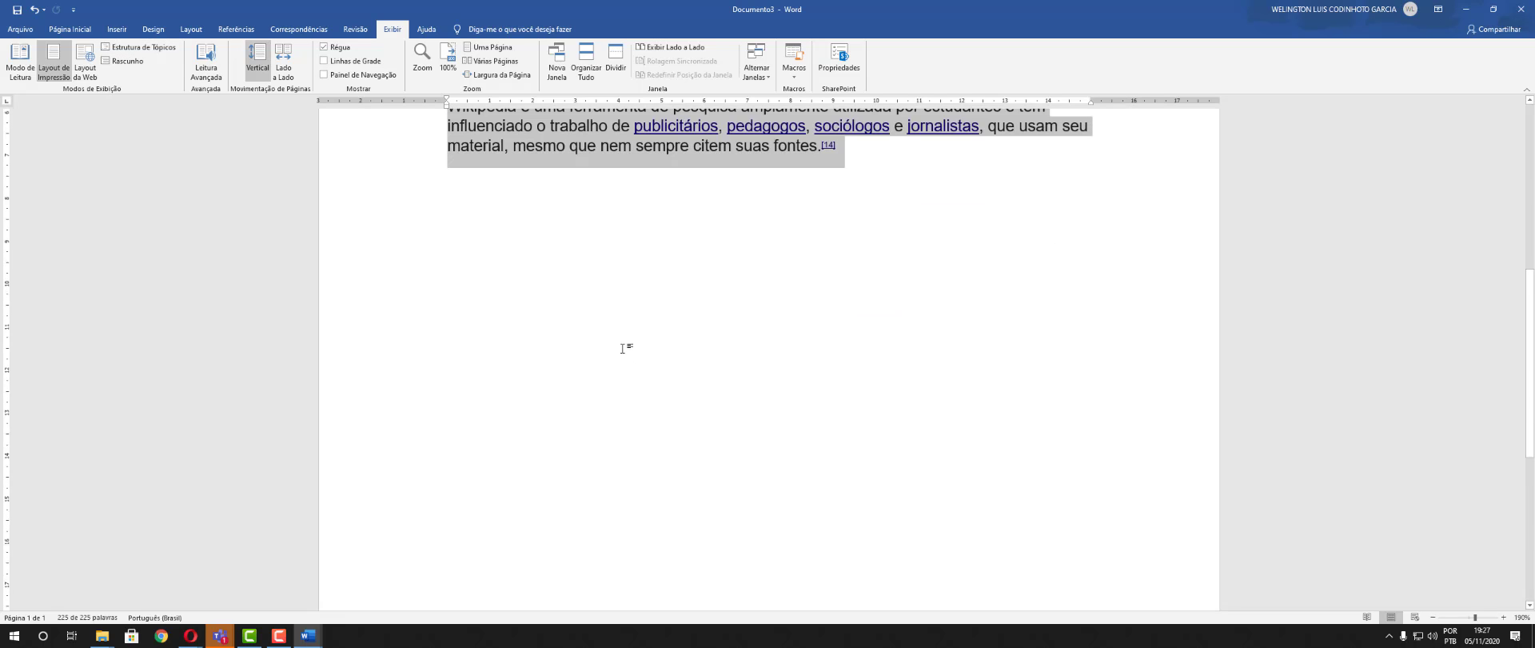
scroll(622, 348, "up", 10)
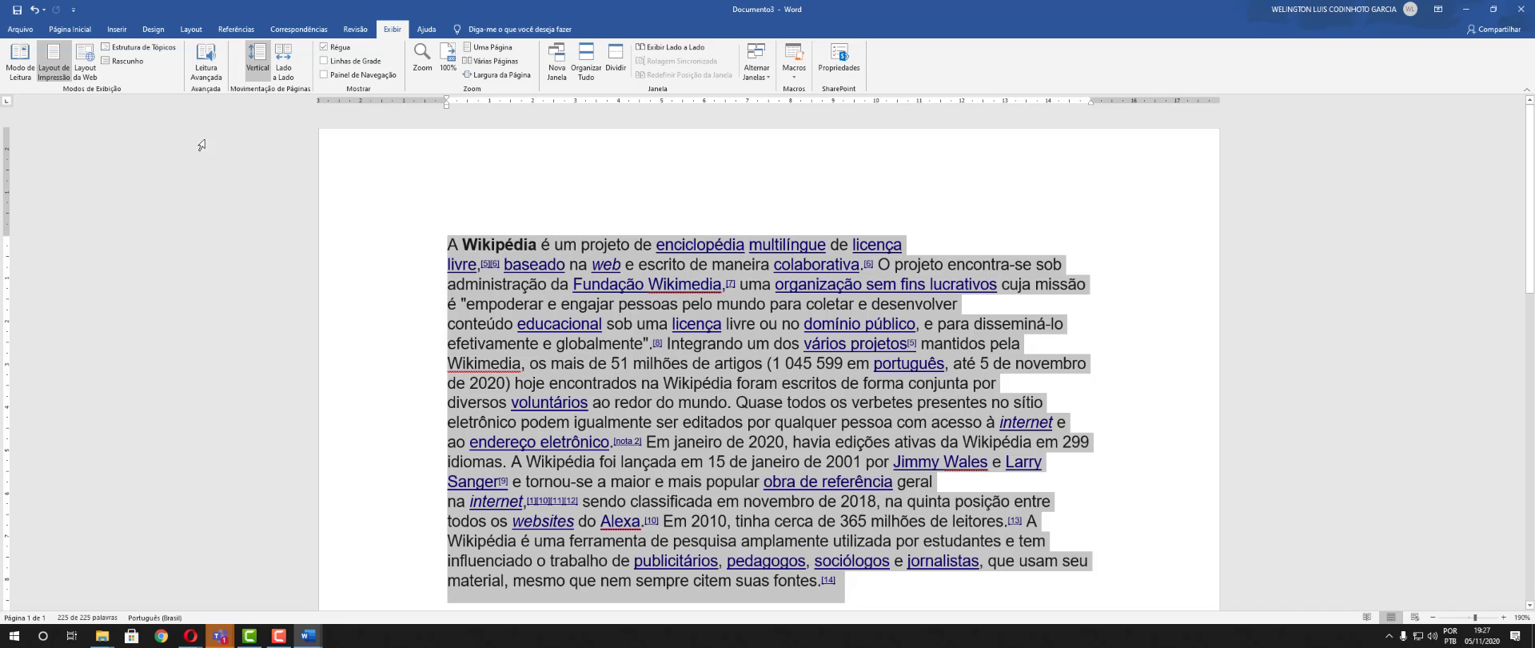
left_click(124, 61)
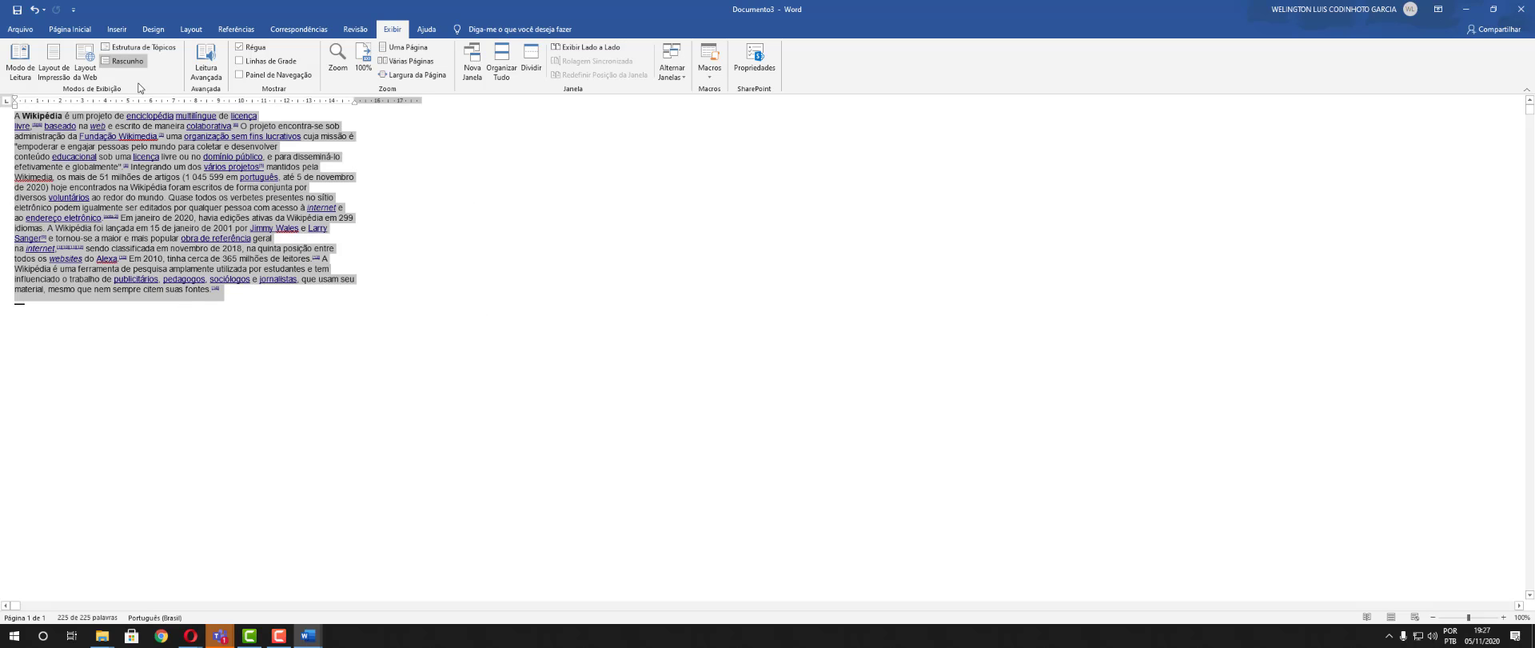
Add new lines of filler text below the Wikipédia paragraph, including "asdasdasd asdsda"
left_click(258, 293)
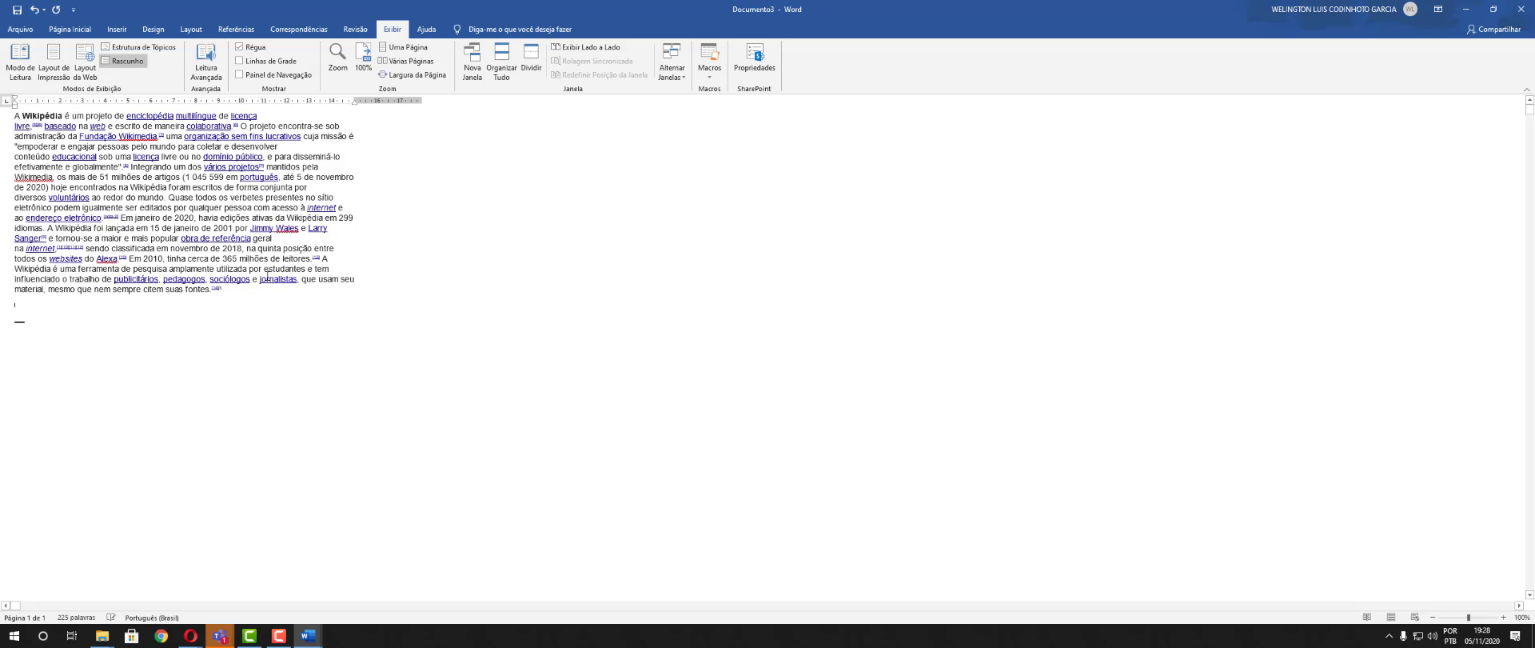
key("Return")
type("asdasdasd asdsda")
key("Return")
View the document in Leitura Avançada and close that view again
left_click(192, 71)
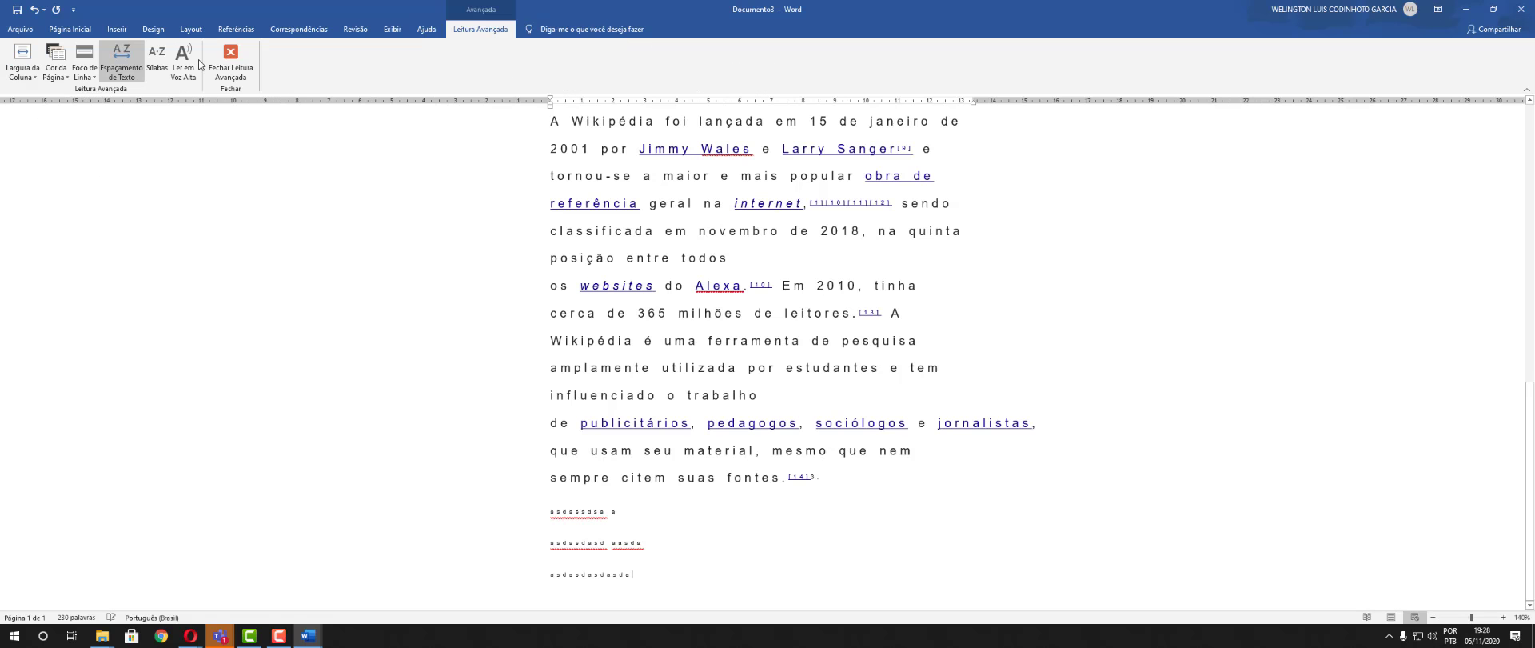
left_click(219, 60)
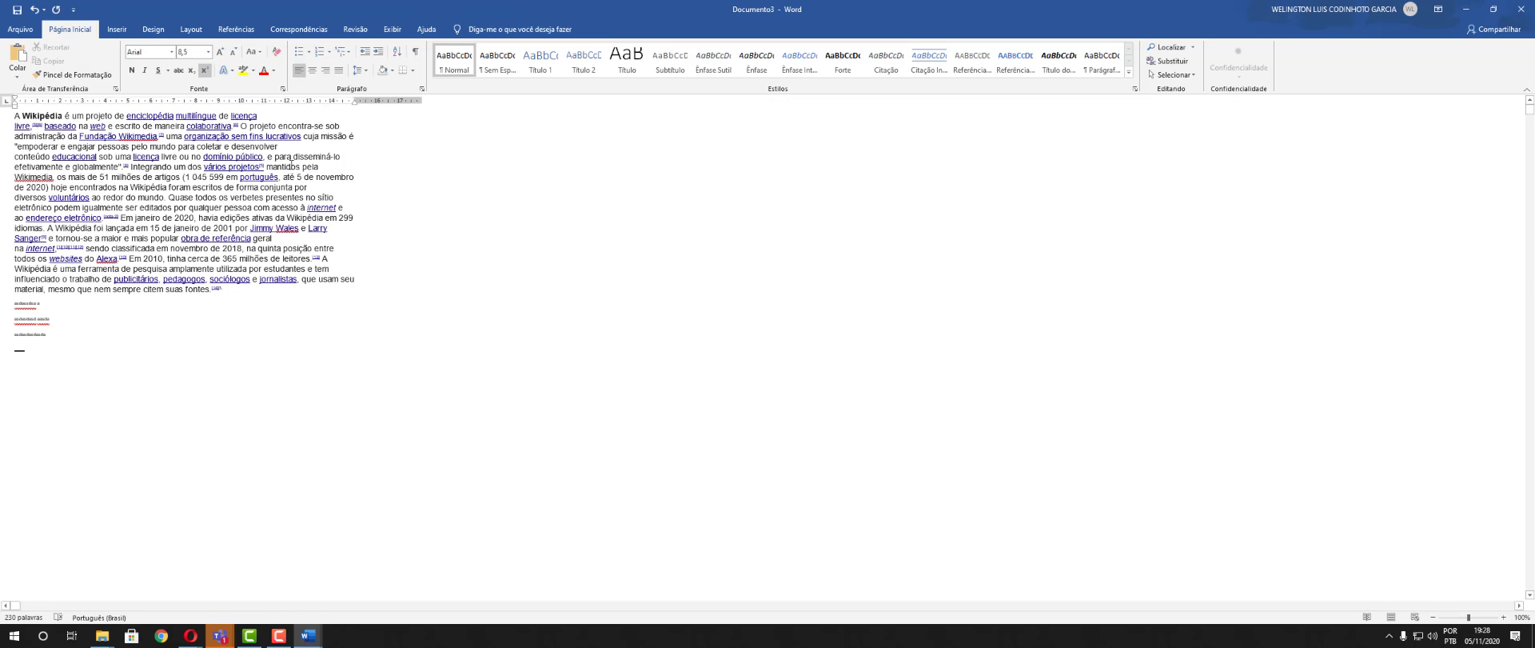
Switch the document back to print layout, select the filler lines below the paragraph and look over the rest of the page
left_click(393, 30)
left_click(56, 61)
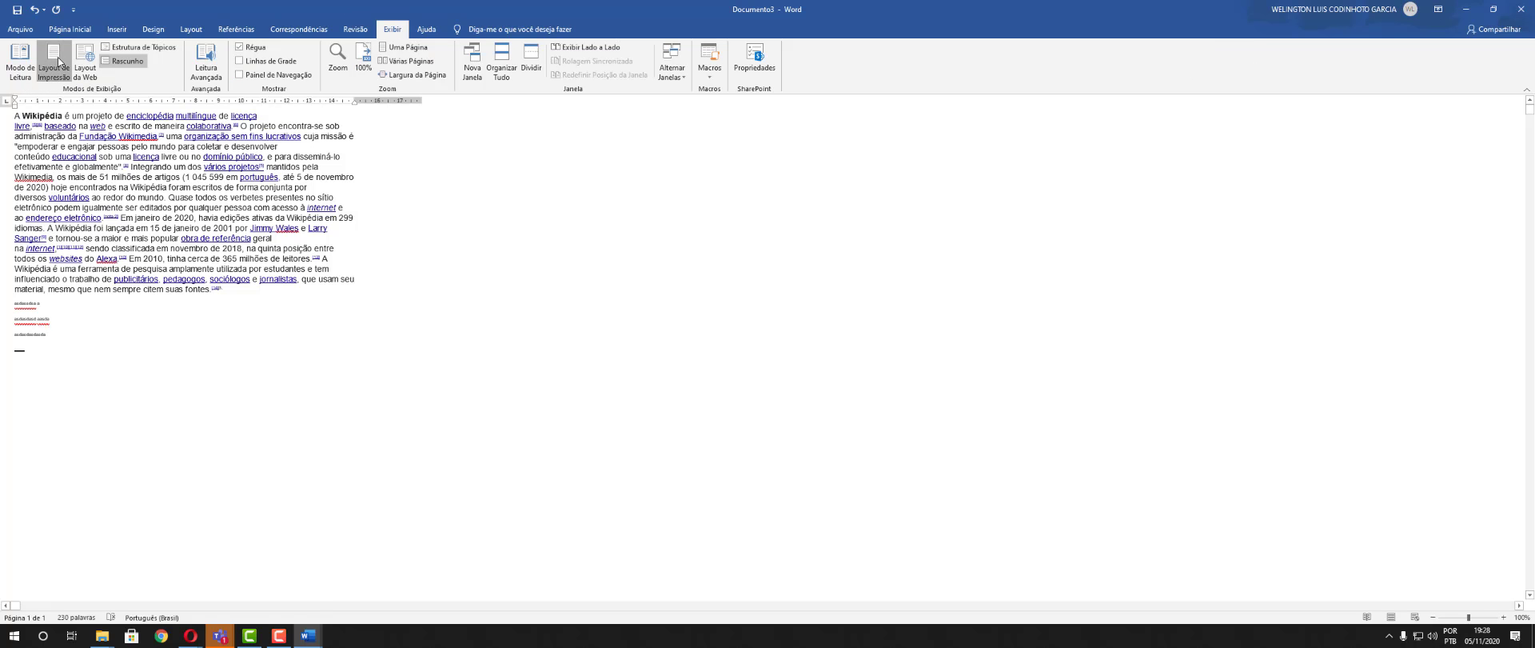
left_click_drag(413, 568, 409, 510)
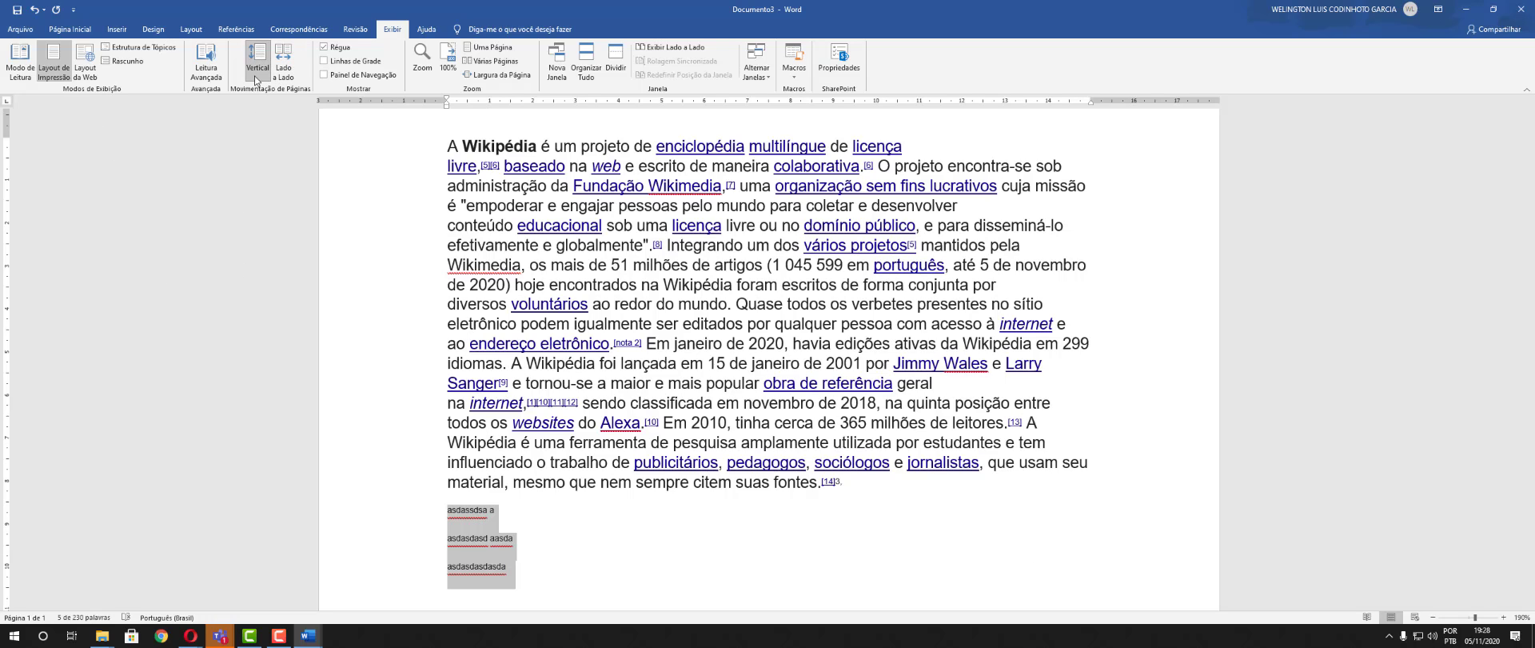
scroll(611, 445, "down", 10)
scroll(613, 329, "up", 12)
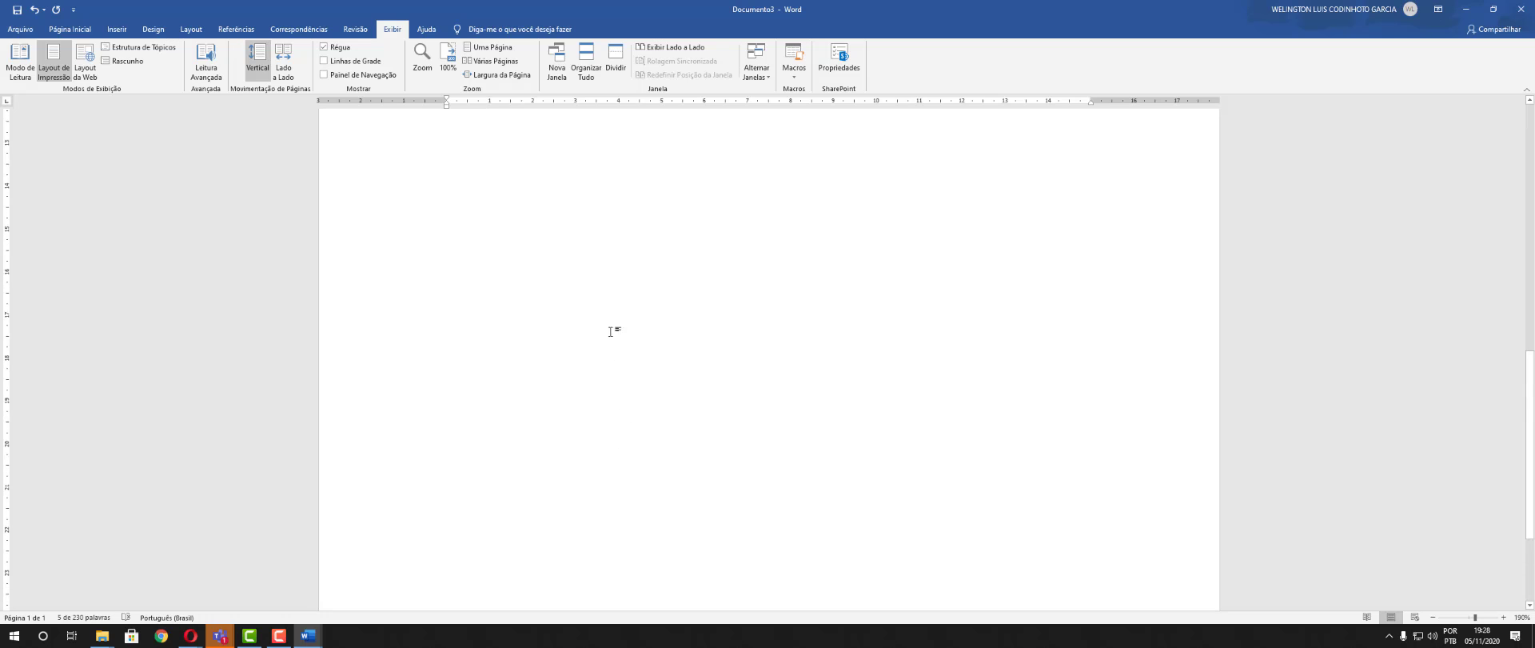
scroll(606, 242, "down", 10)
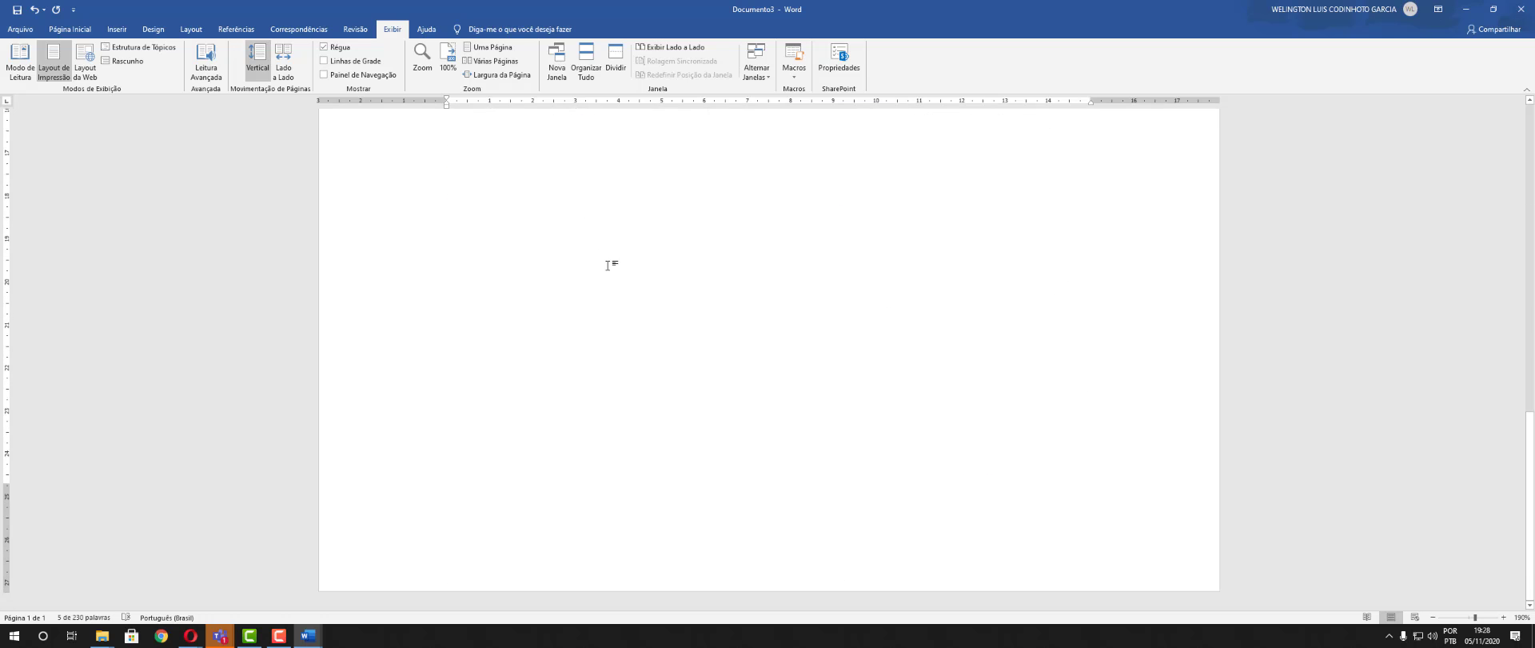
scroll(598, 288, "up", 5)
Add a long run of blank lines below the filler text so the document extends onto a third page
left_click(600, 280)
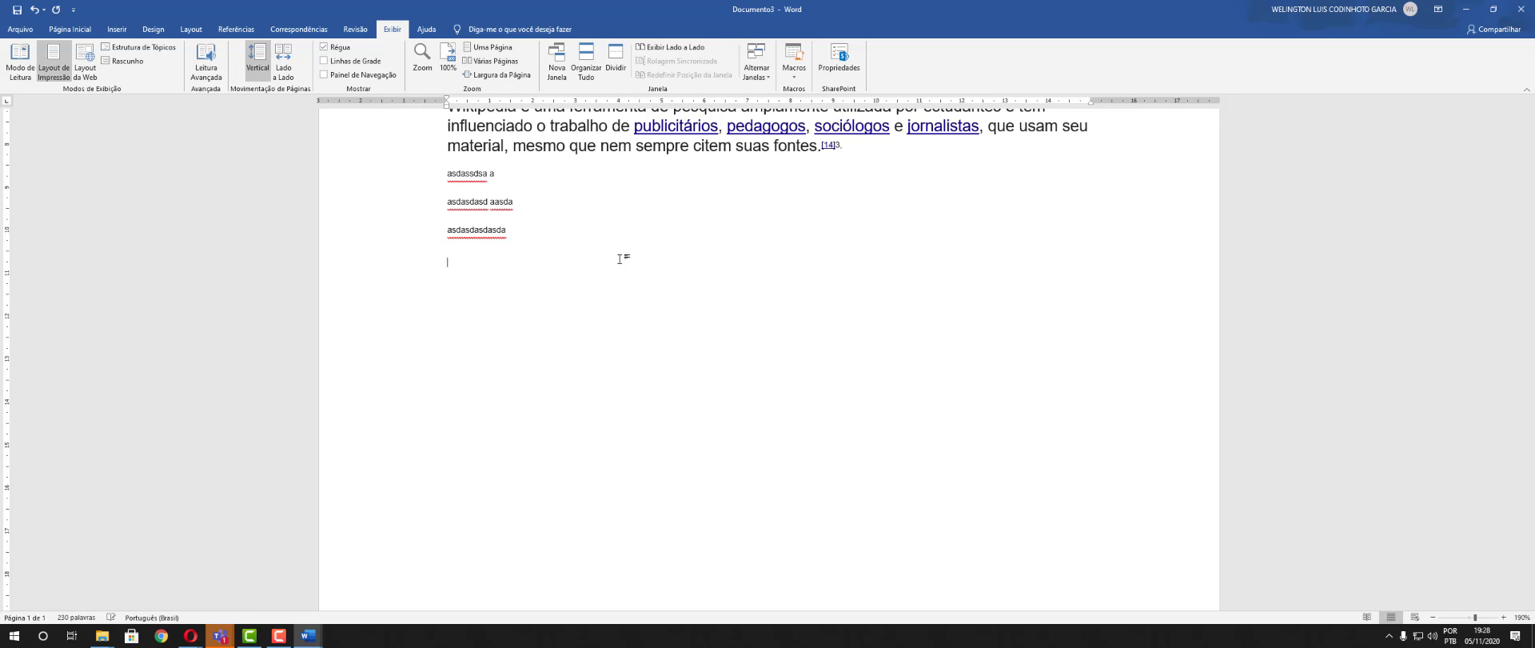
key("Return")
key("Return")
key("Return")
key("Return")
key("Return")
key("Return")
key("Return")
key("Return")
key("Return")
key("Return")
key("Return")
key("Return")
key("Return")
key("Return")
key("Return")
key("Return")
key("Return")
key("Return")
key("Return")
key("Return")
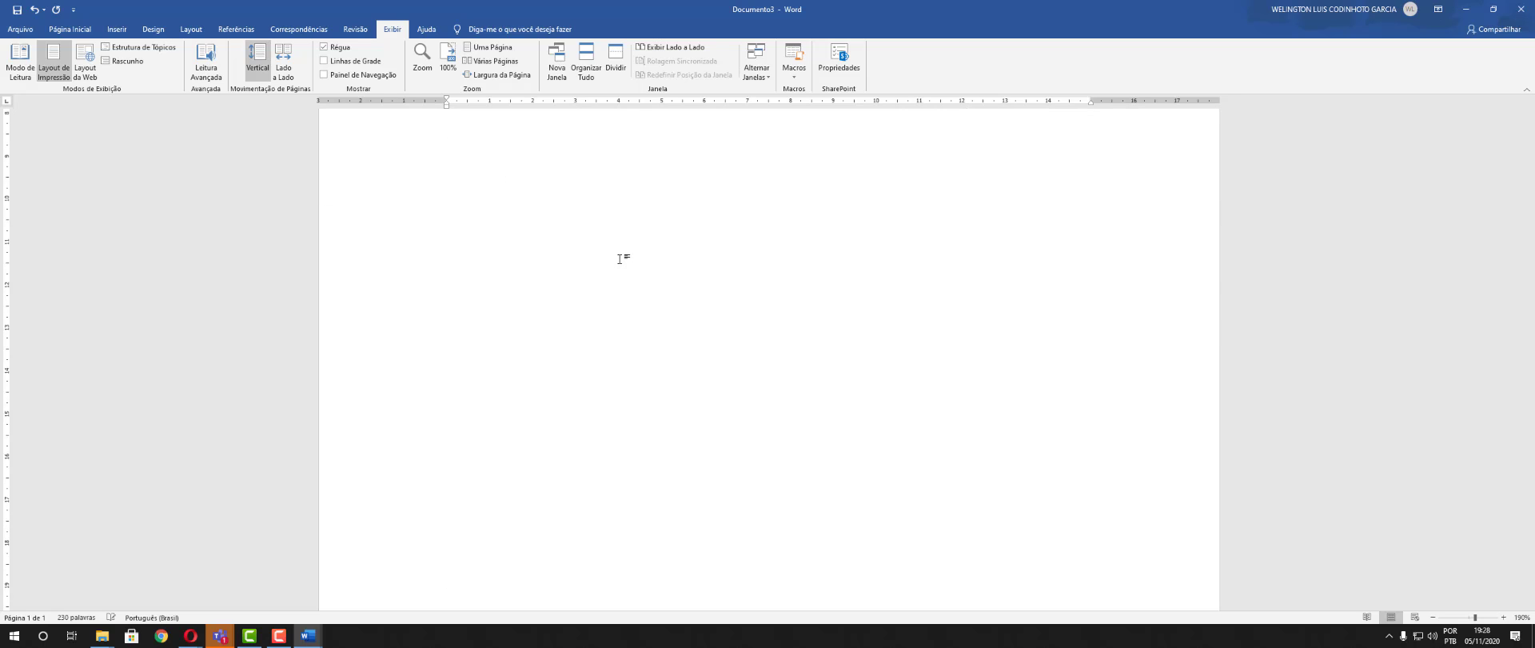
key("Return")
key("Return")
key("Return")
key("Return")
key("Return")
key("Return")
key("Return")
key("Return")
key("Return")
key("Return")
key("Return")
key("Return")
key("Return")
key("Return")
key("Return")
key("Return")
key("Return")
key("Return")
key("Return")
key("Return")
key("Return")
key("Return")
key("Return")
key("Return")
key("Return")
key("Return")
key("Return")
key("Return")
key("Return")
key("Return")
key("Return")
key("Return")
key("Return")
key("Return")
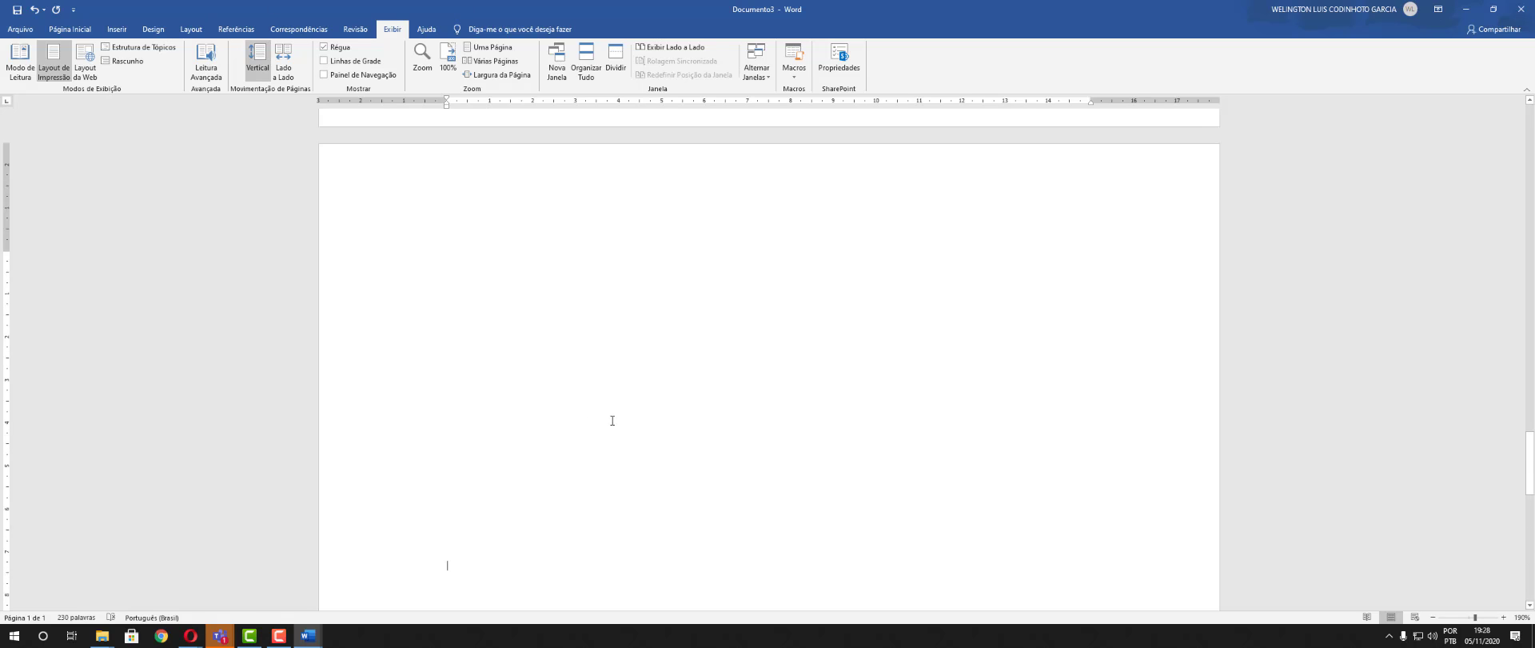
View the pages side by side (Lado a Lado), browse through them, and return to Vertical page movement
scroll(613, 420, "up", 10)
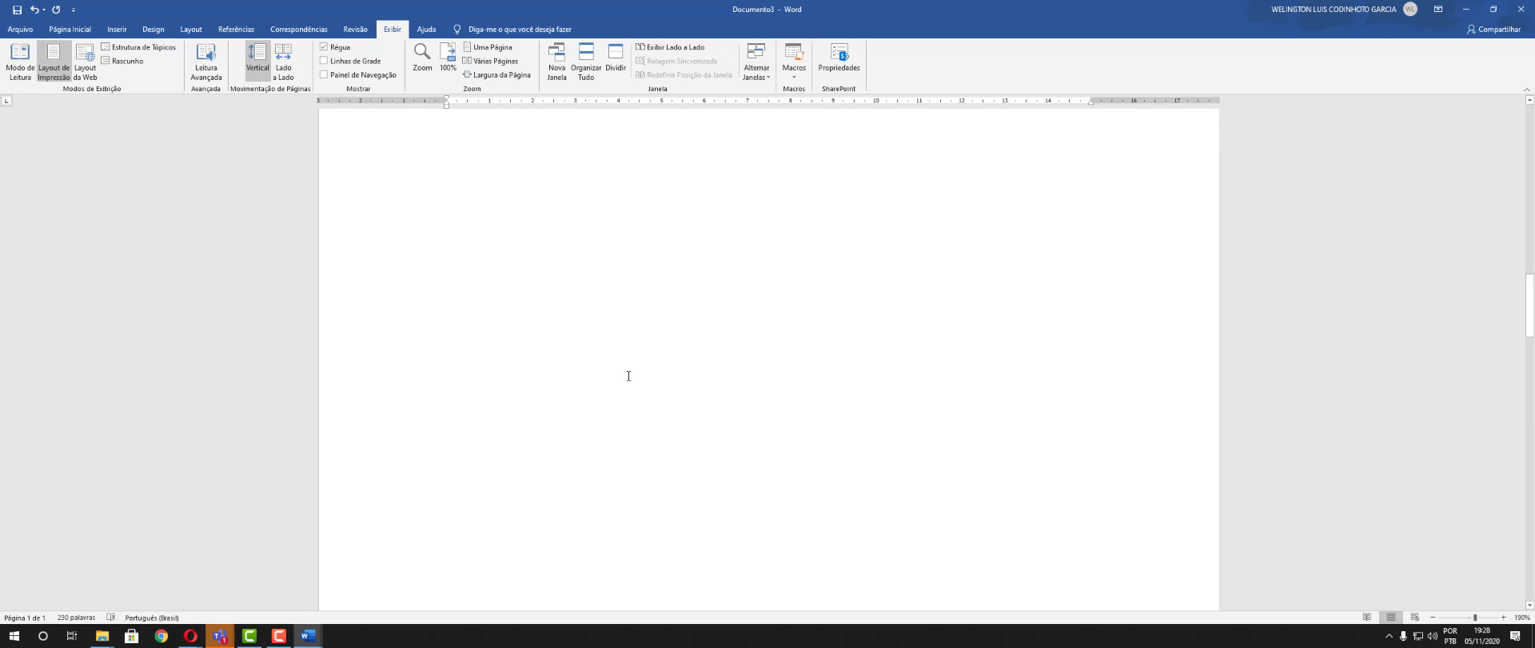
scroll(628, 376, "up", 15)
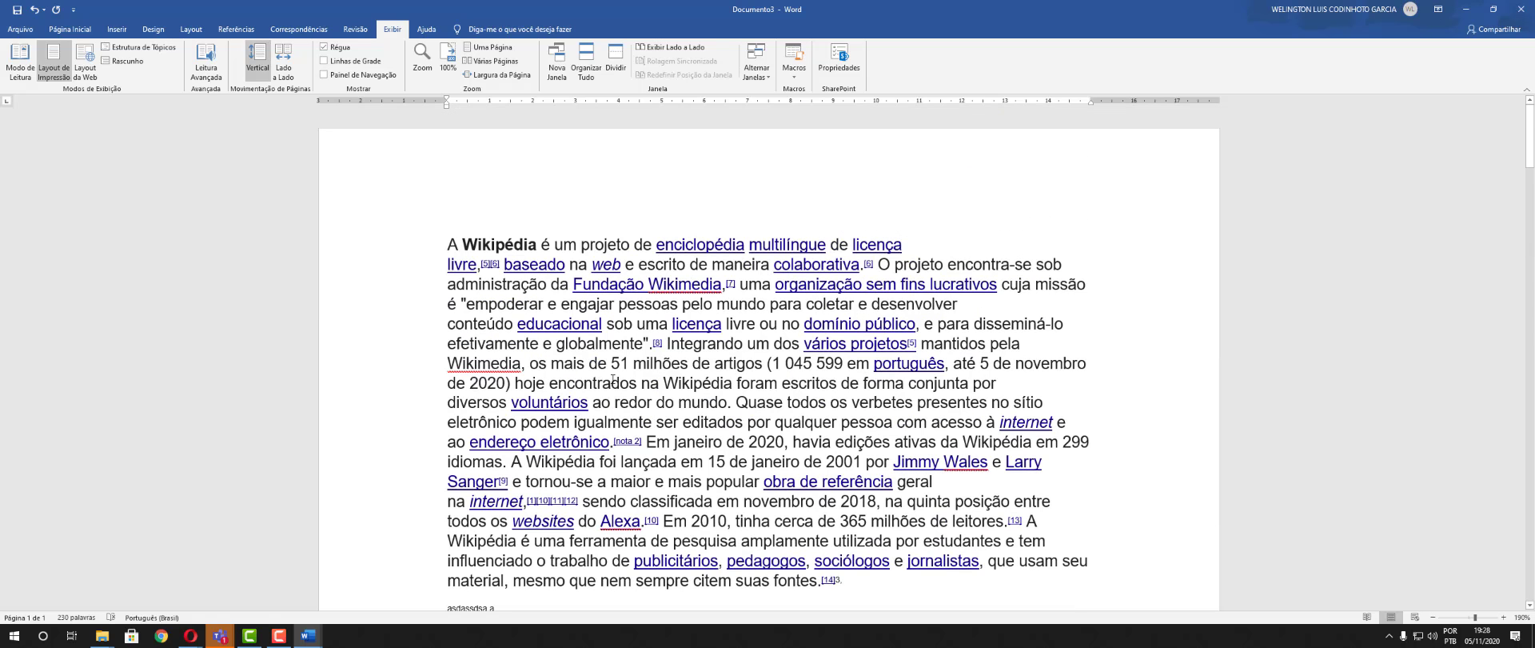
left_click(284, 62)
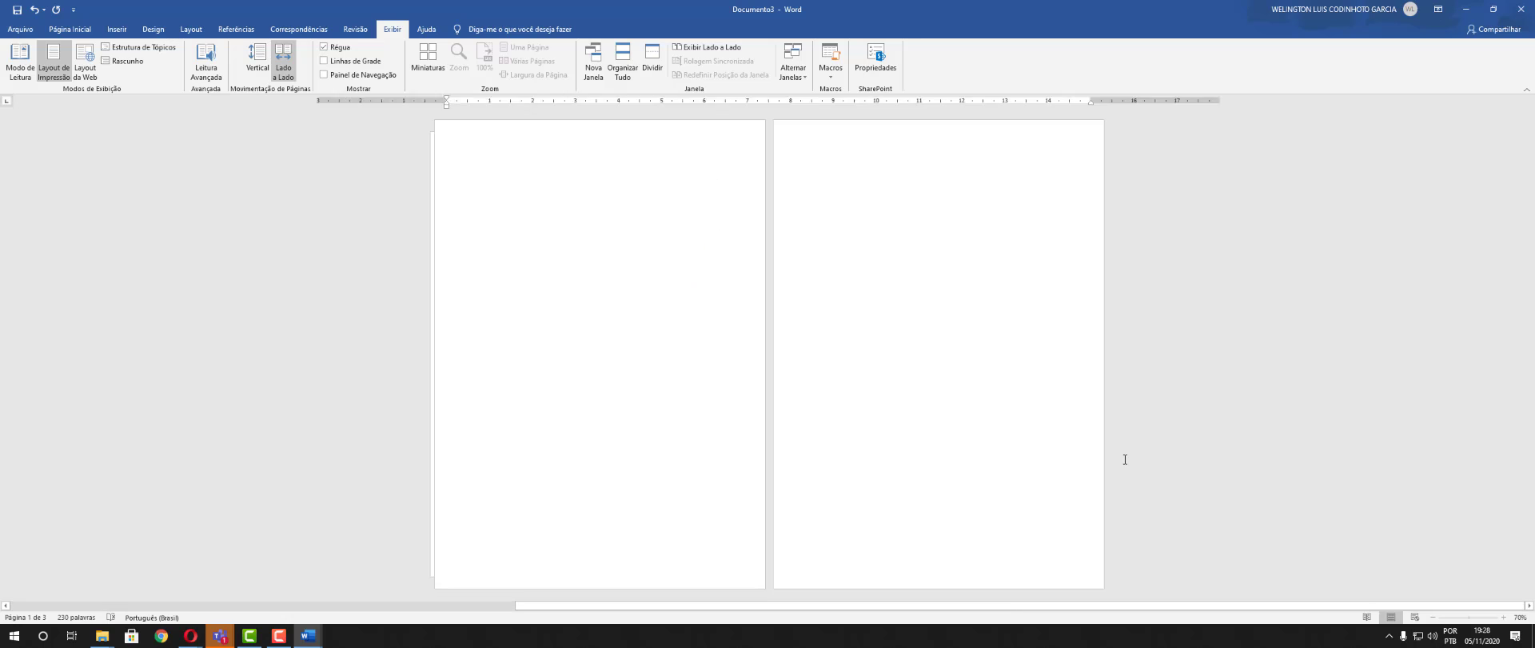
scroll(1027, 277, "down", 3)
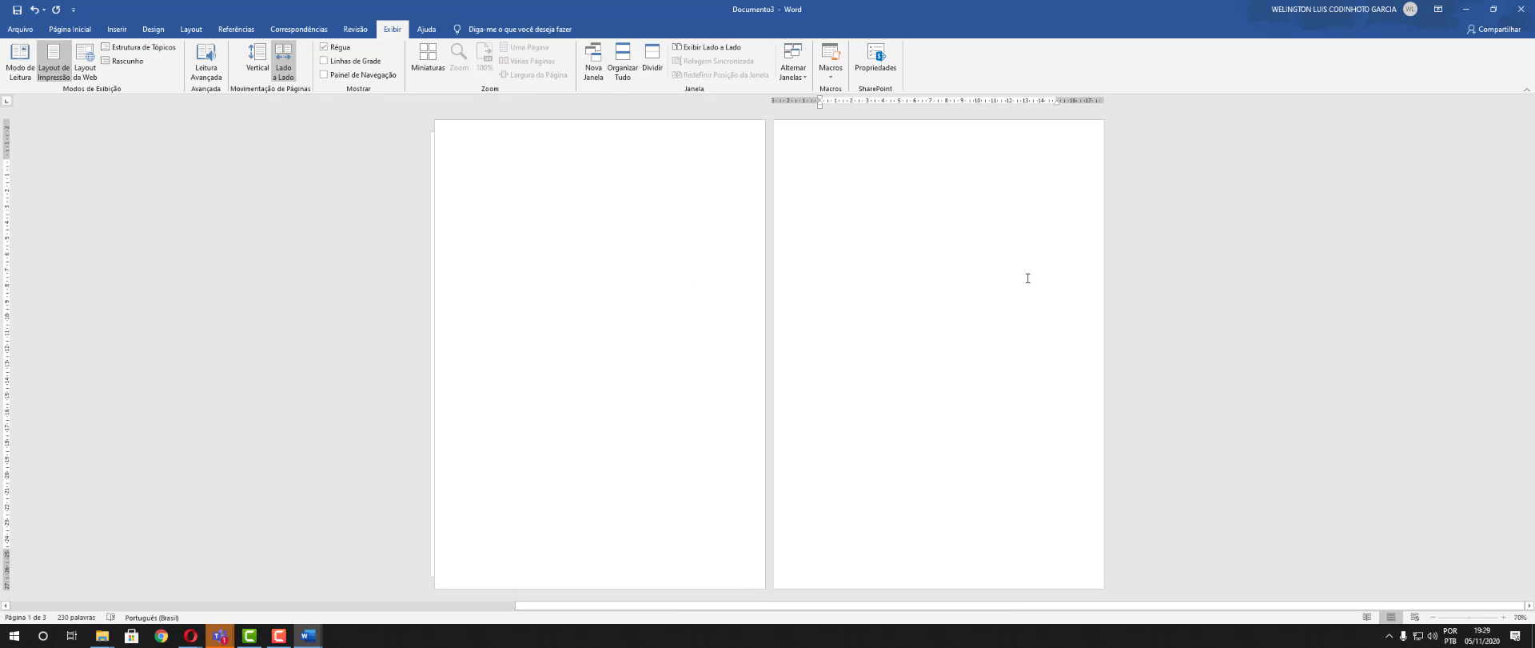
scroll(1028, 278, "up", 3)
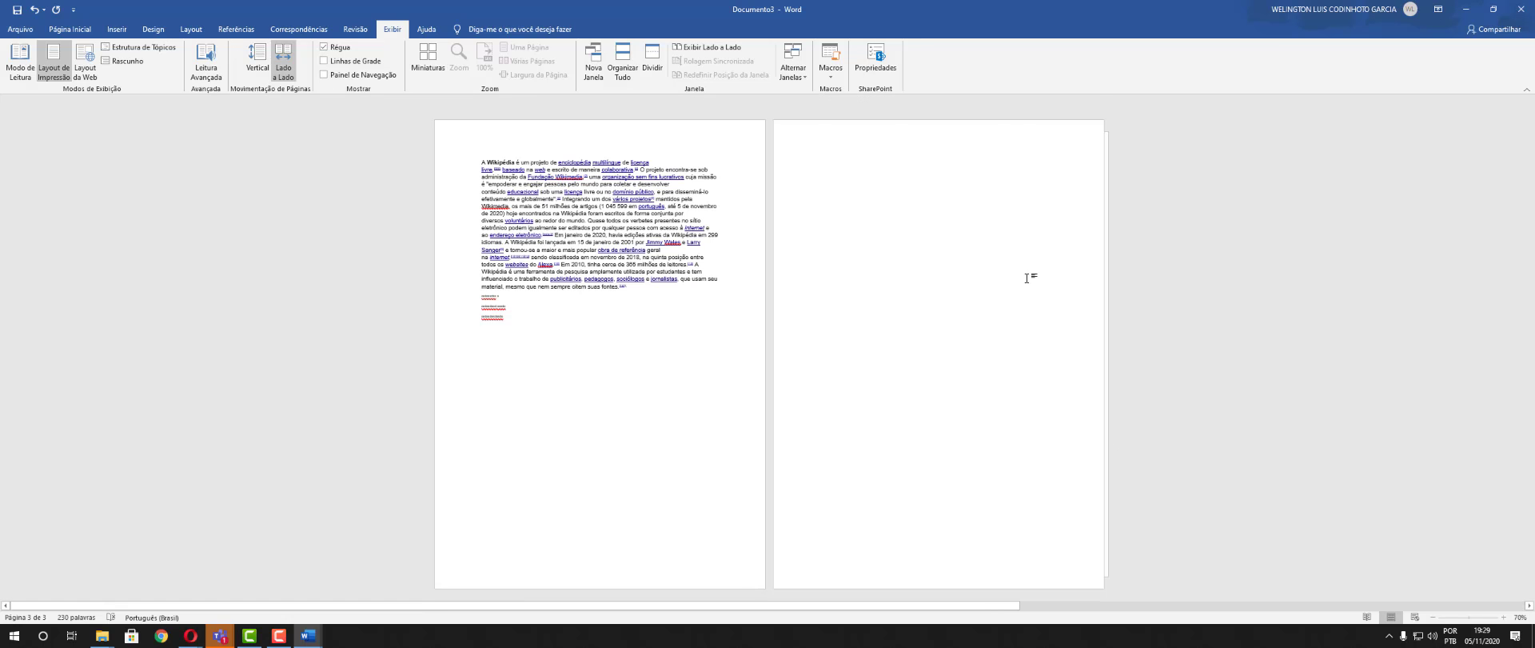
left_click(254, 61)
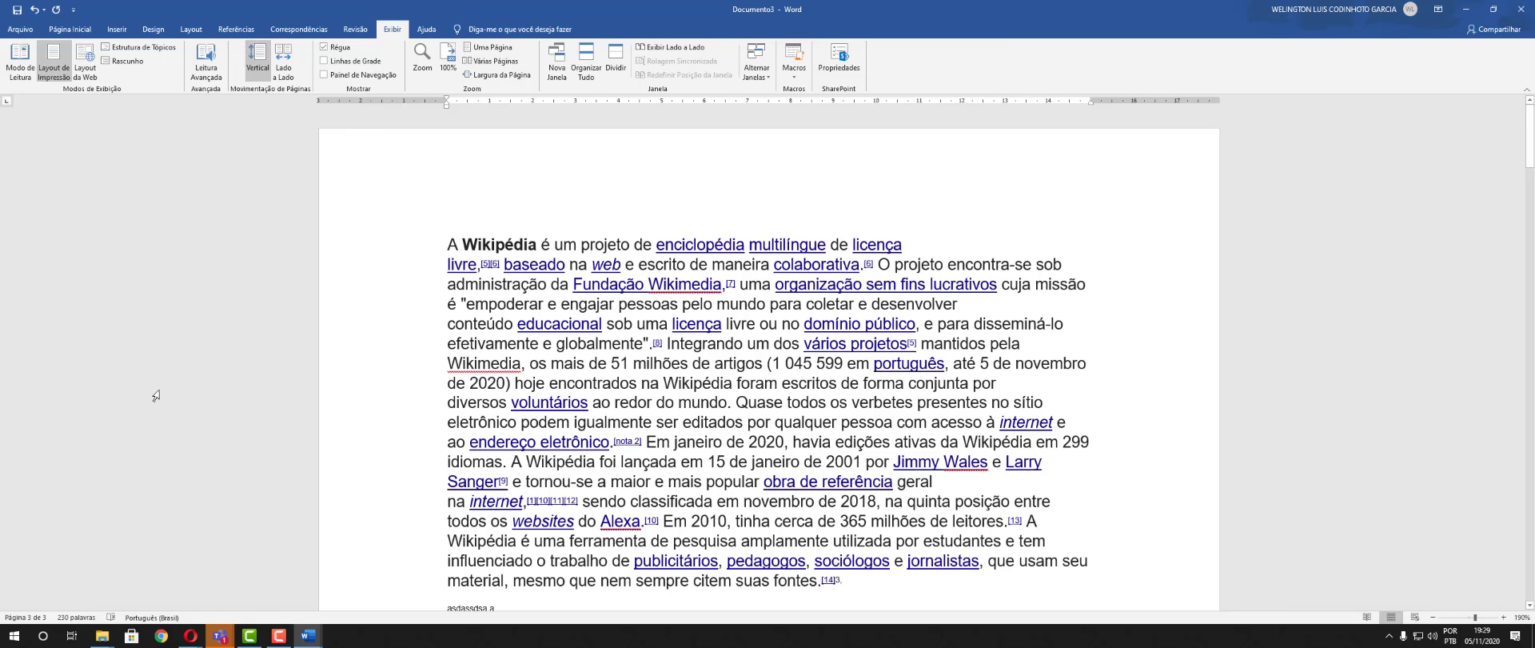
scroll(835, 405, "down", 3)
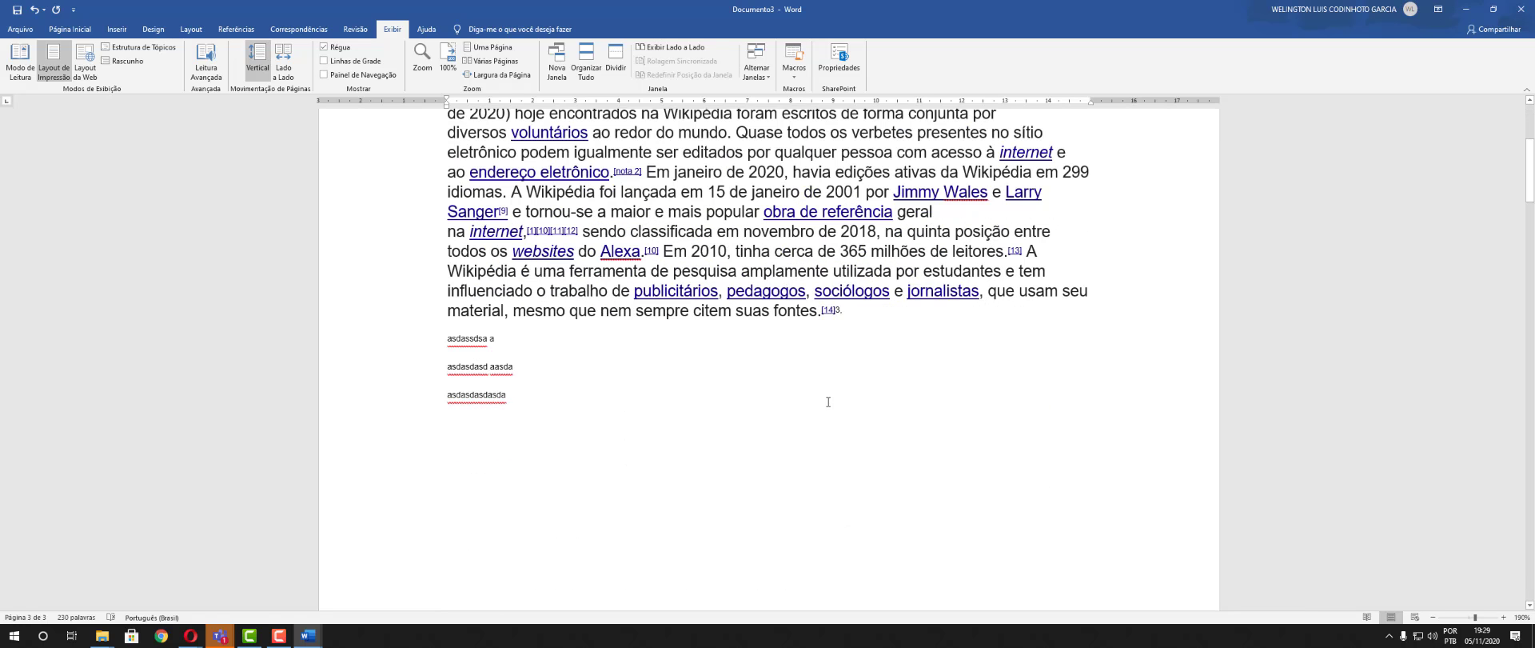
scroll(828, 399, "up", 3)
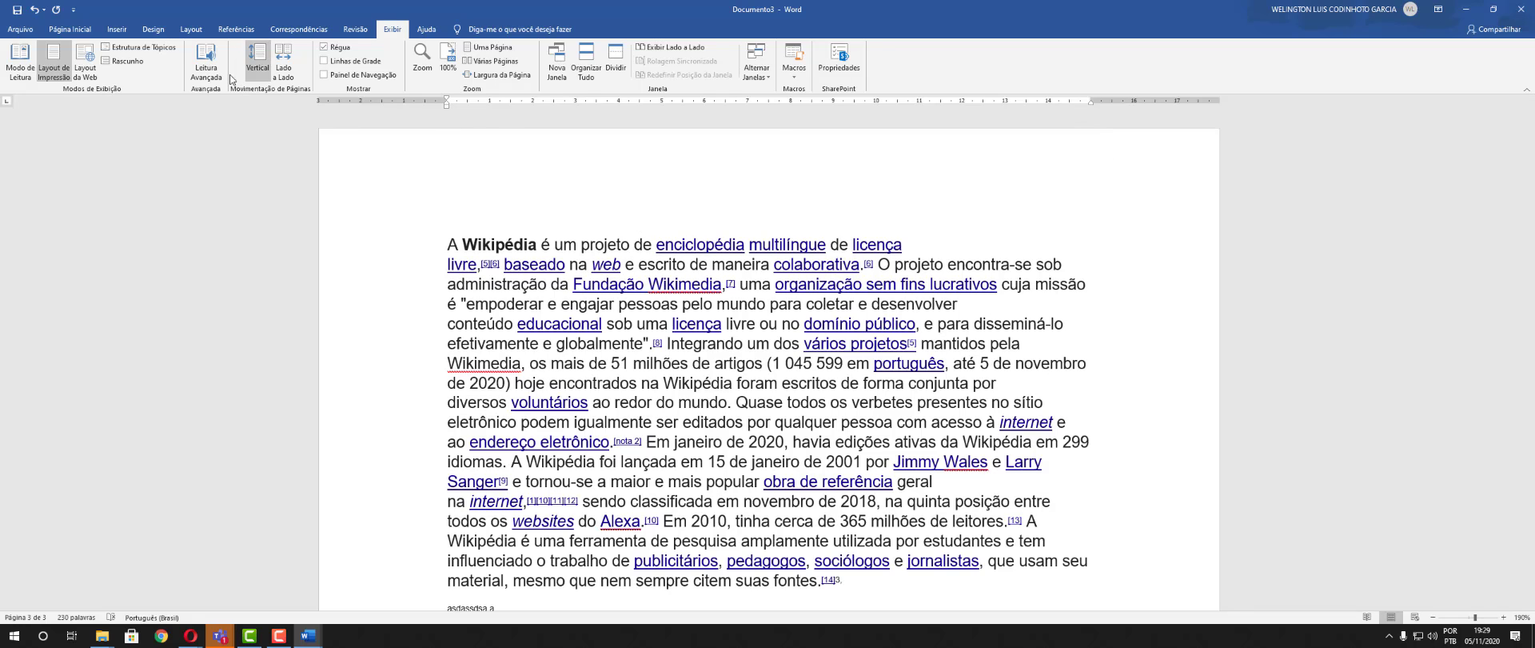
Hide the ruler and show it again
left_click(325, 48)
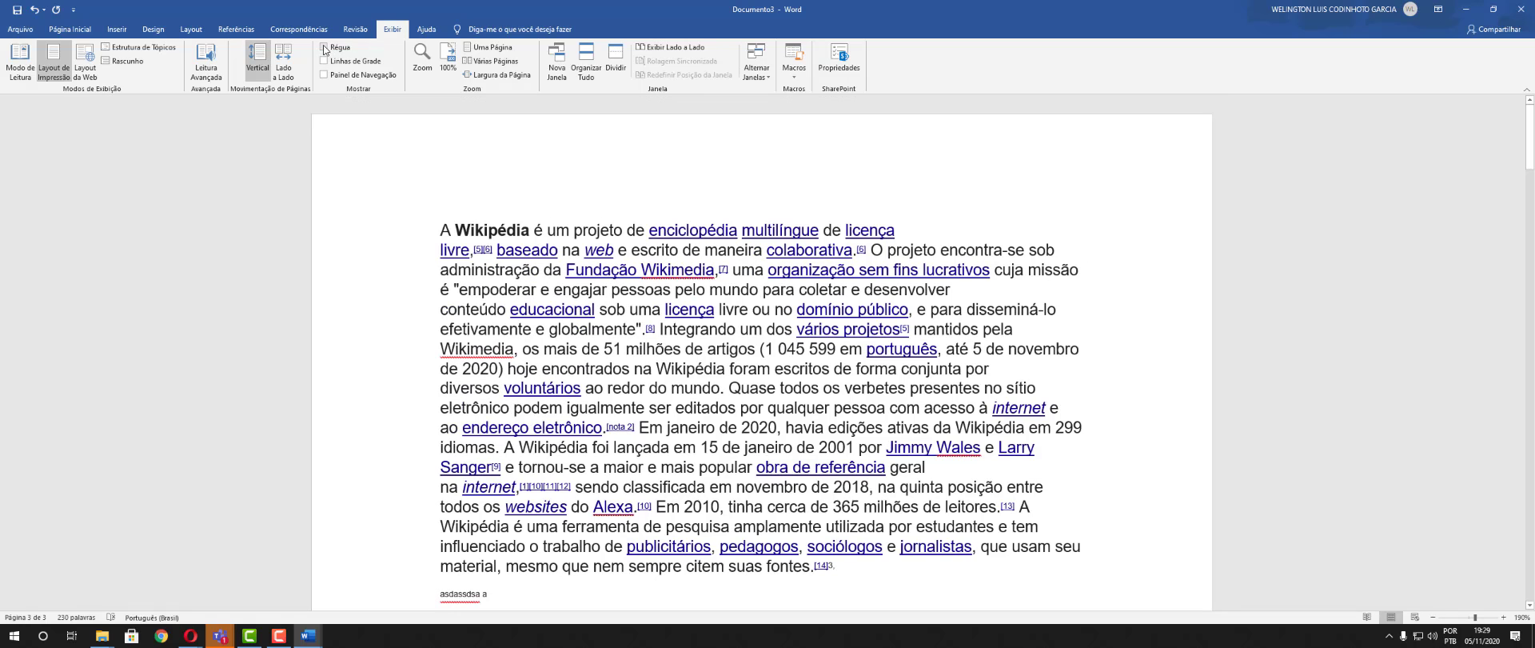
left_click(325, 48)
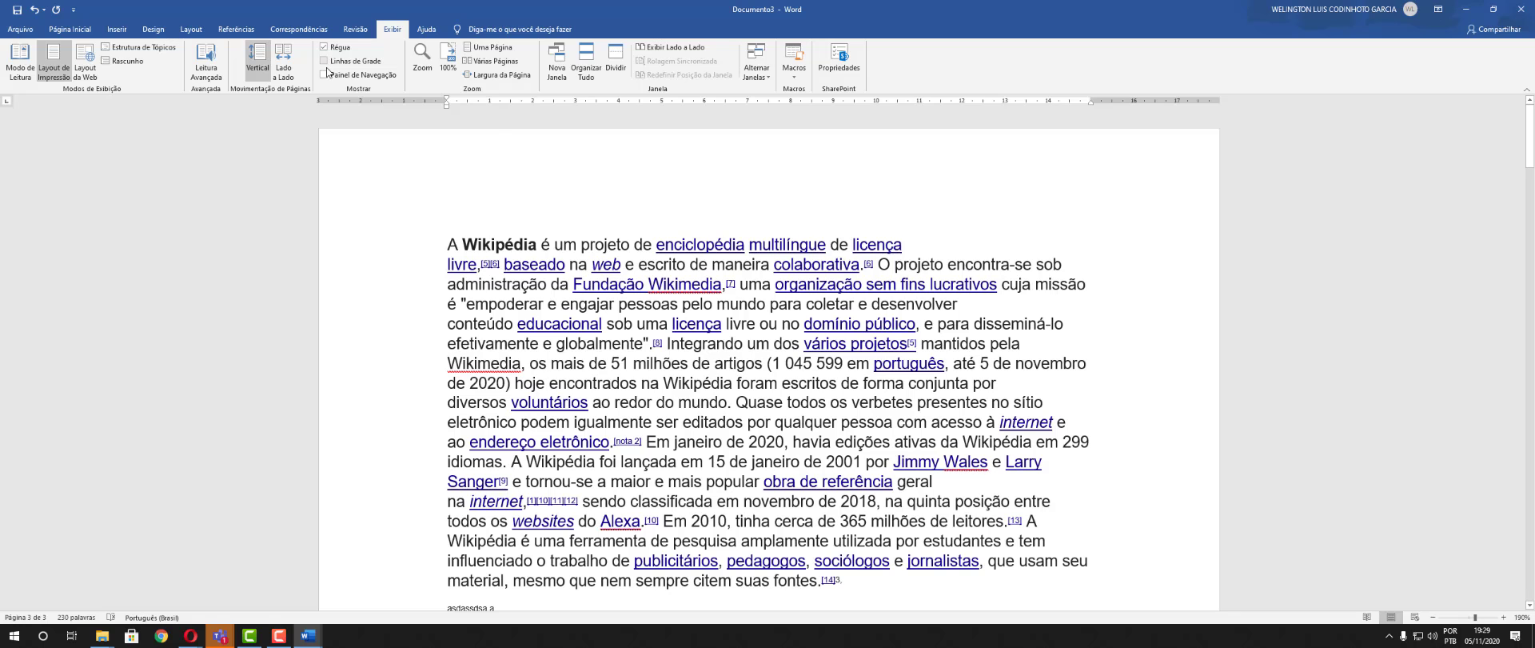
Show the gridlines, examine how they cover the text area across the pages, and hide them again
left_click(326, 65)
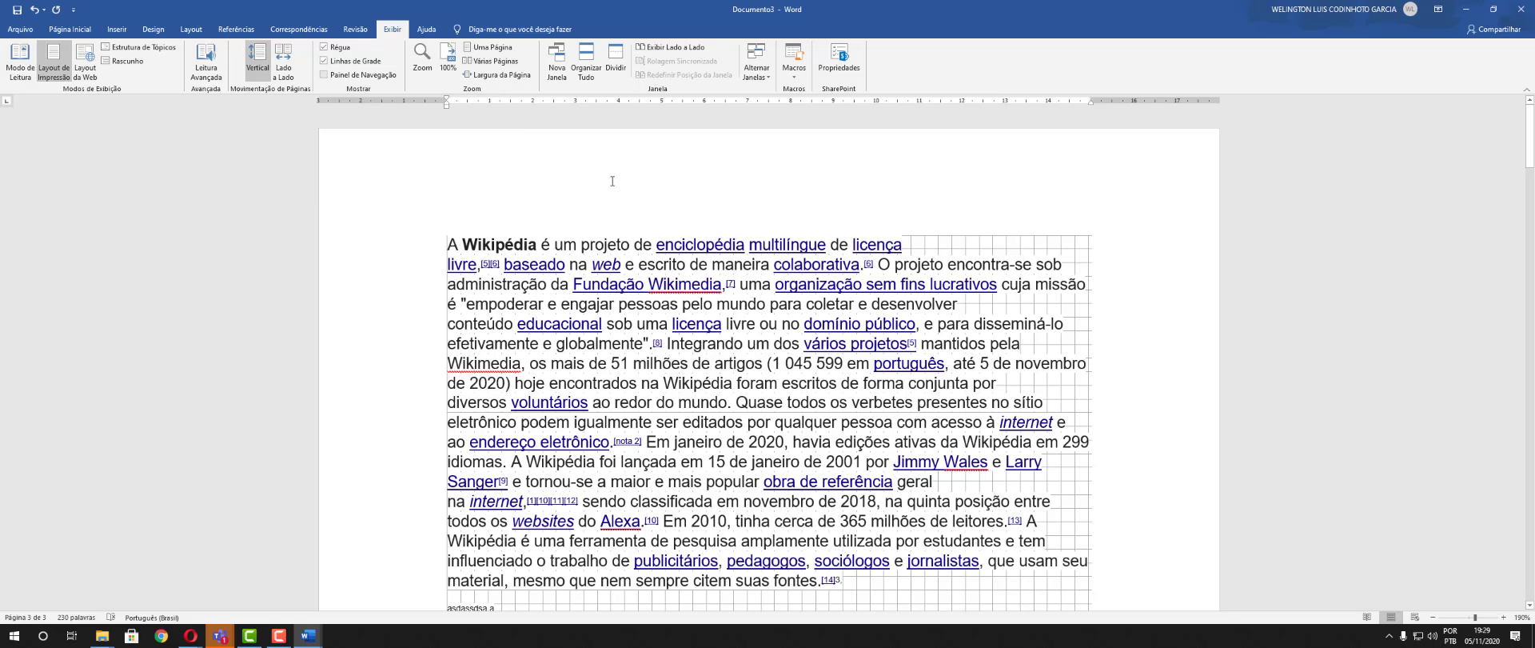
scroll(1129, 474, "down", 5)
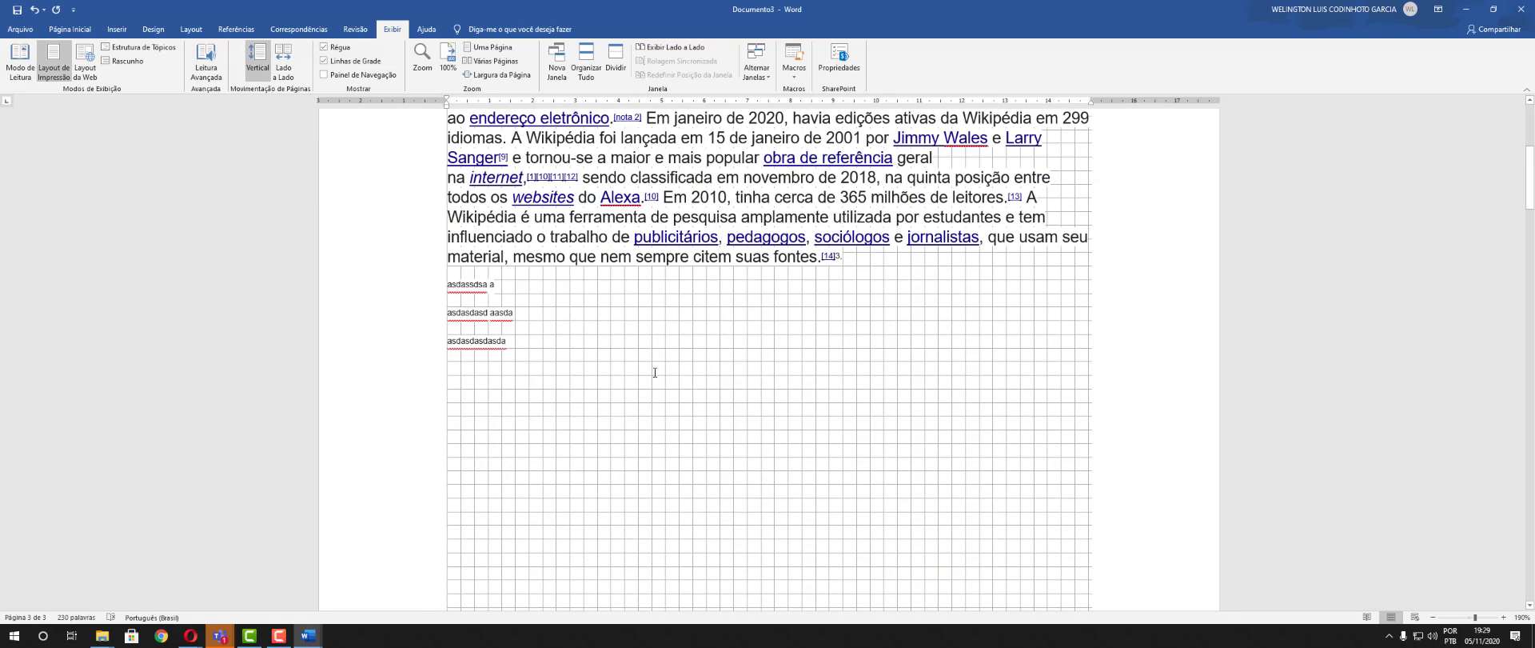
scroll(704, 376, "down", 6)
scroll(747, 376, "up", 5)
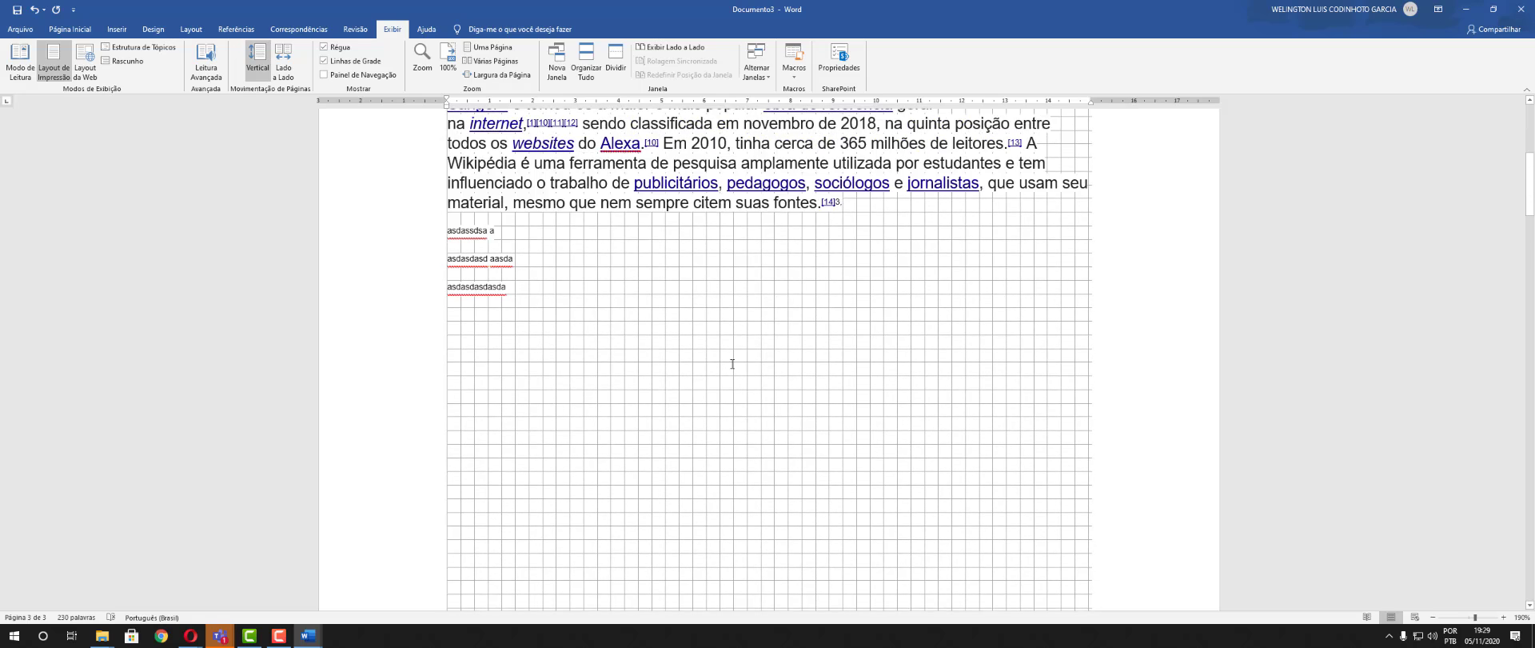
scroll(732, 364, "up", 5)
scroll(728, 356, "down", 6)
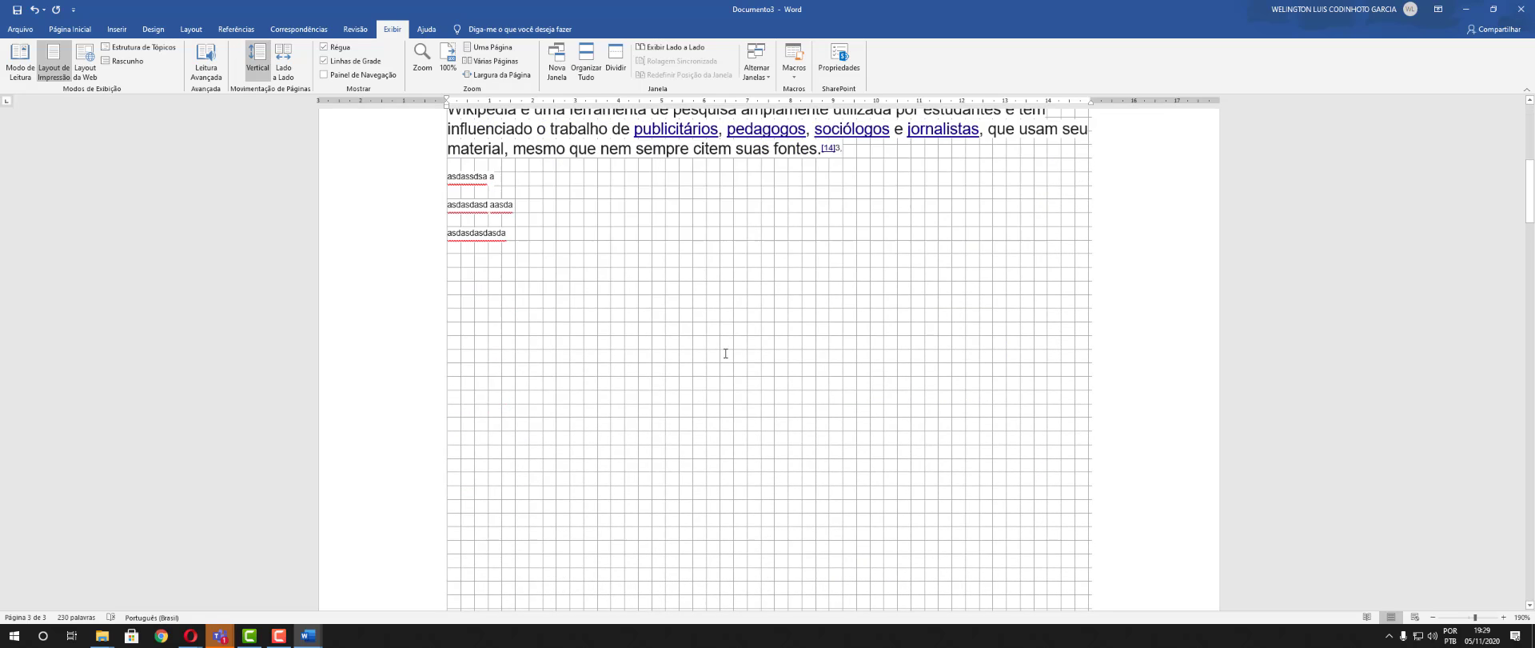
scroll(726, 353, "down", 6)
scroll(725, 352, "up", 4)
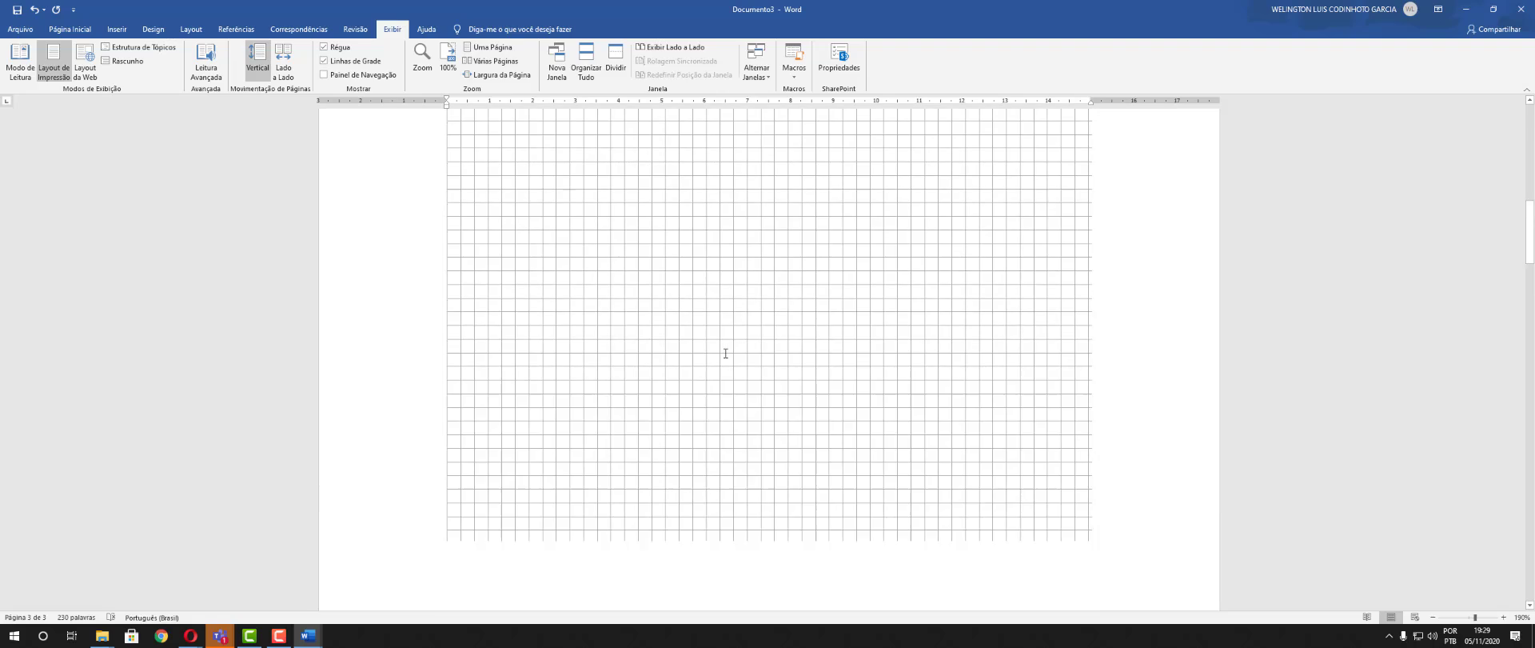
scroll(725, 353, "up", 4)
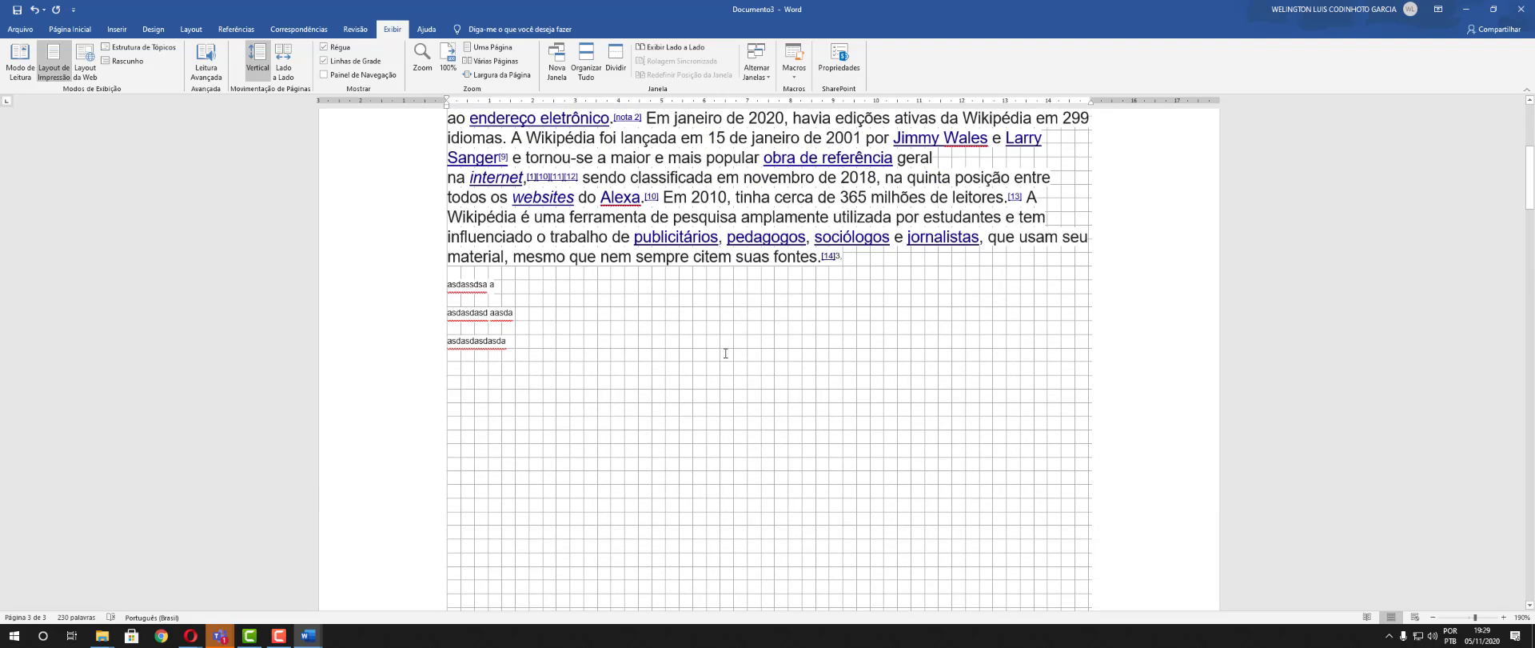
scroll(726, 353, "up", 4)
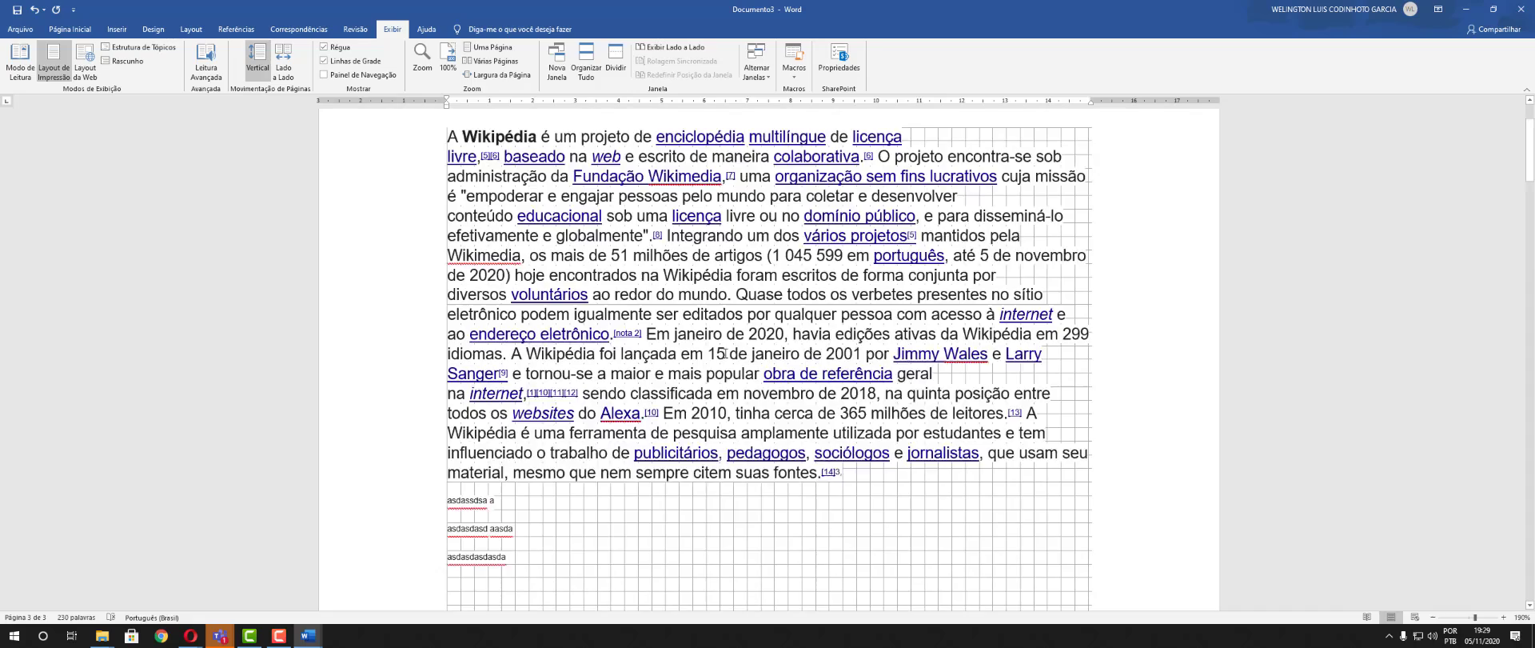
scroll(726, 352, "down", 5)
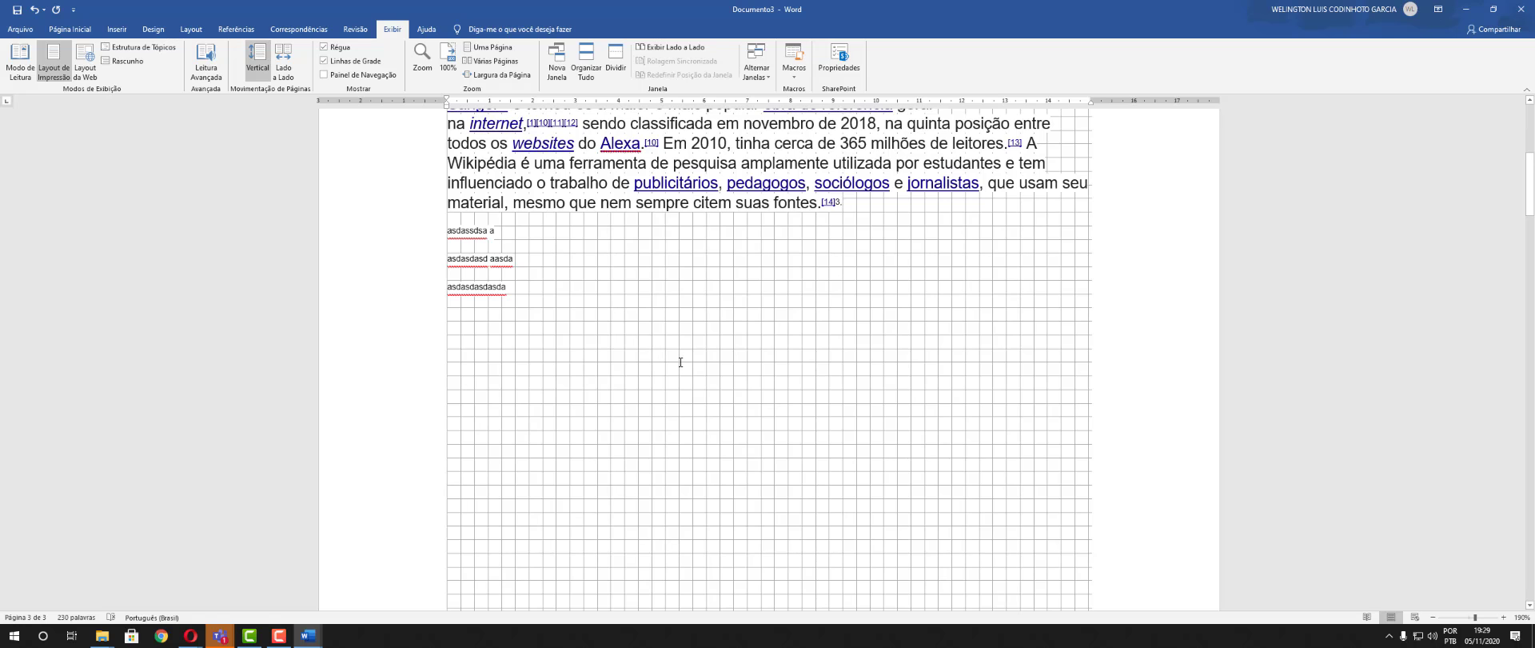
scroll(681, 350, "up", 6)
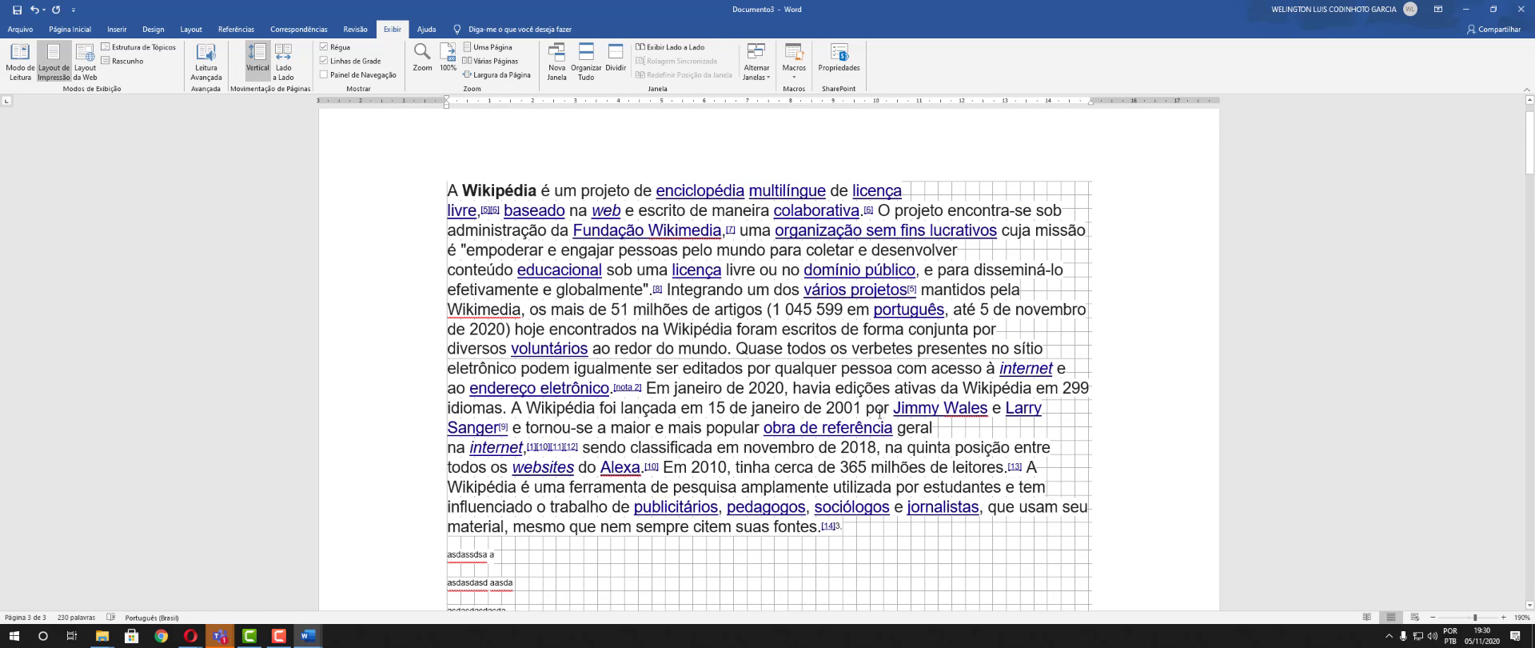
scroll(880, 414, "up", 1)
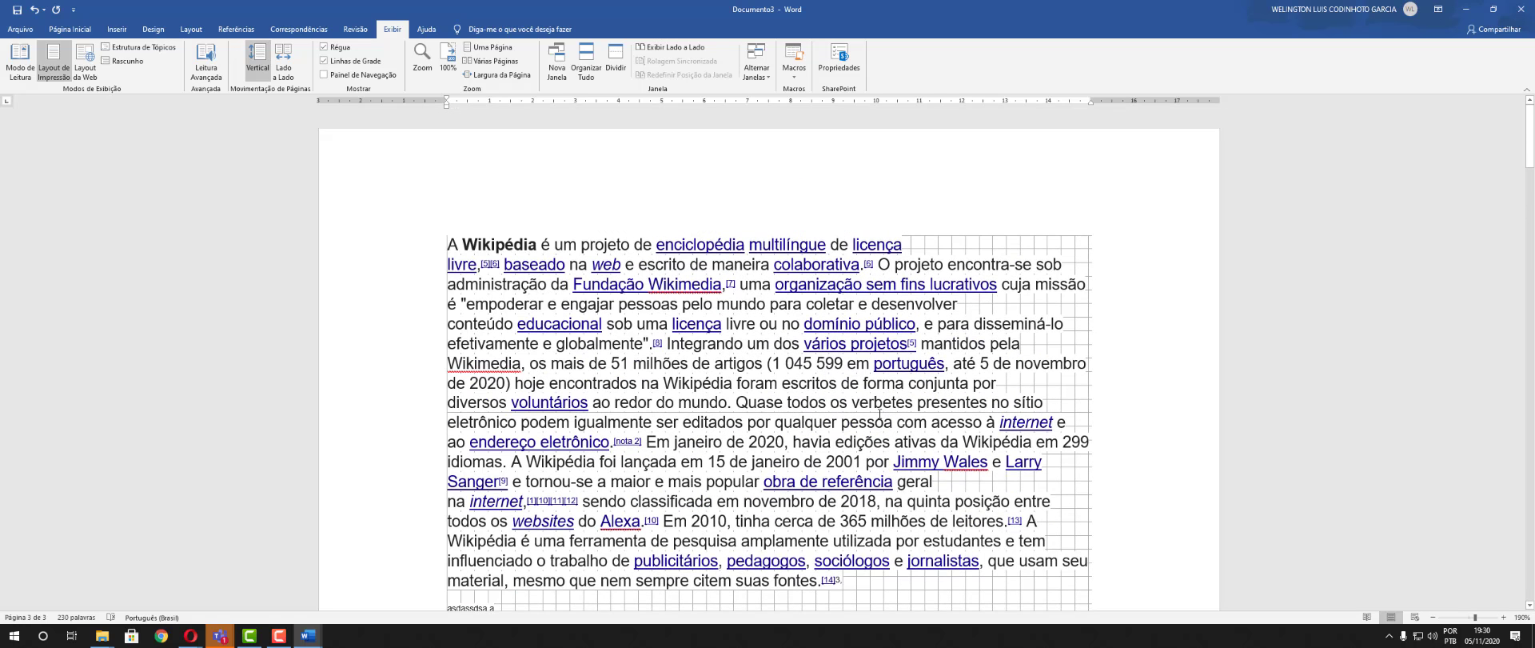
left_click(324, 61)
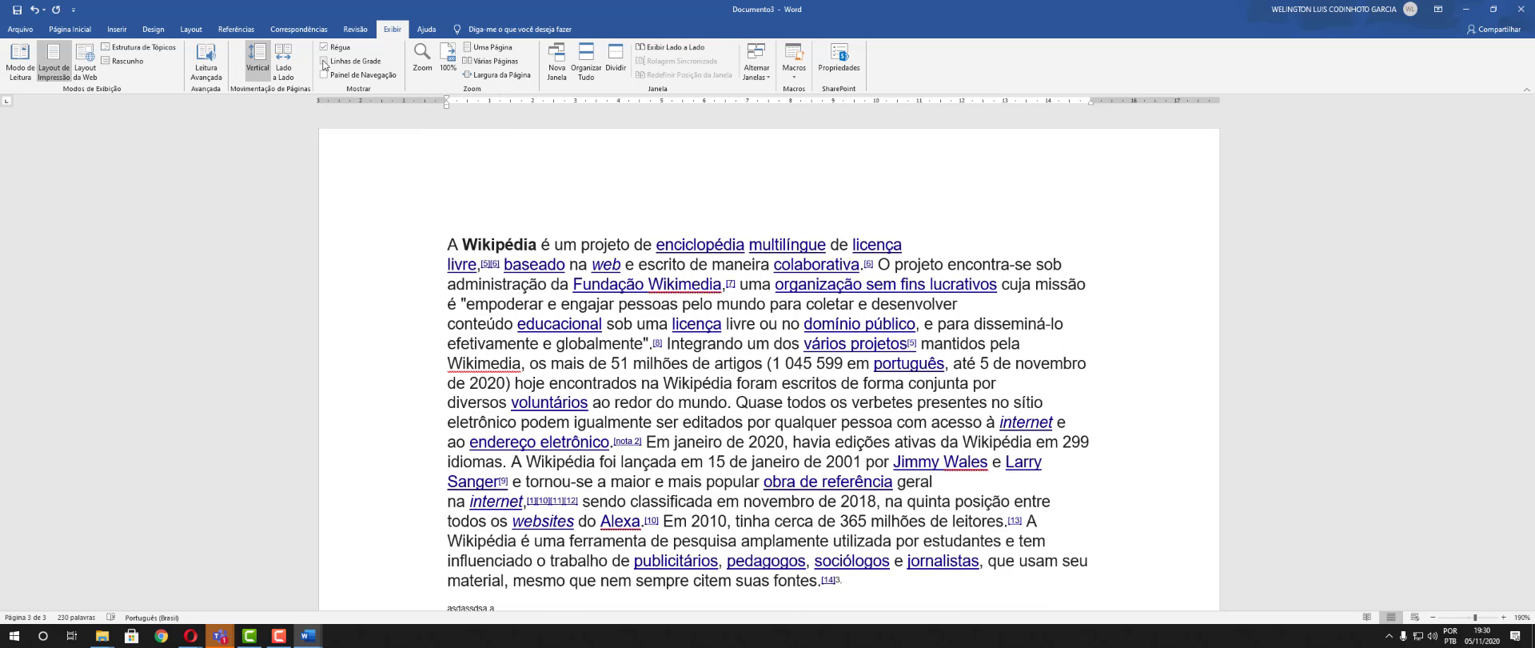
Show the Navigation pane and return to the start of the document
scroll(683, 373, "down", 5)
scroll(678, 364, "up", 3)
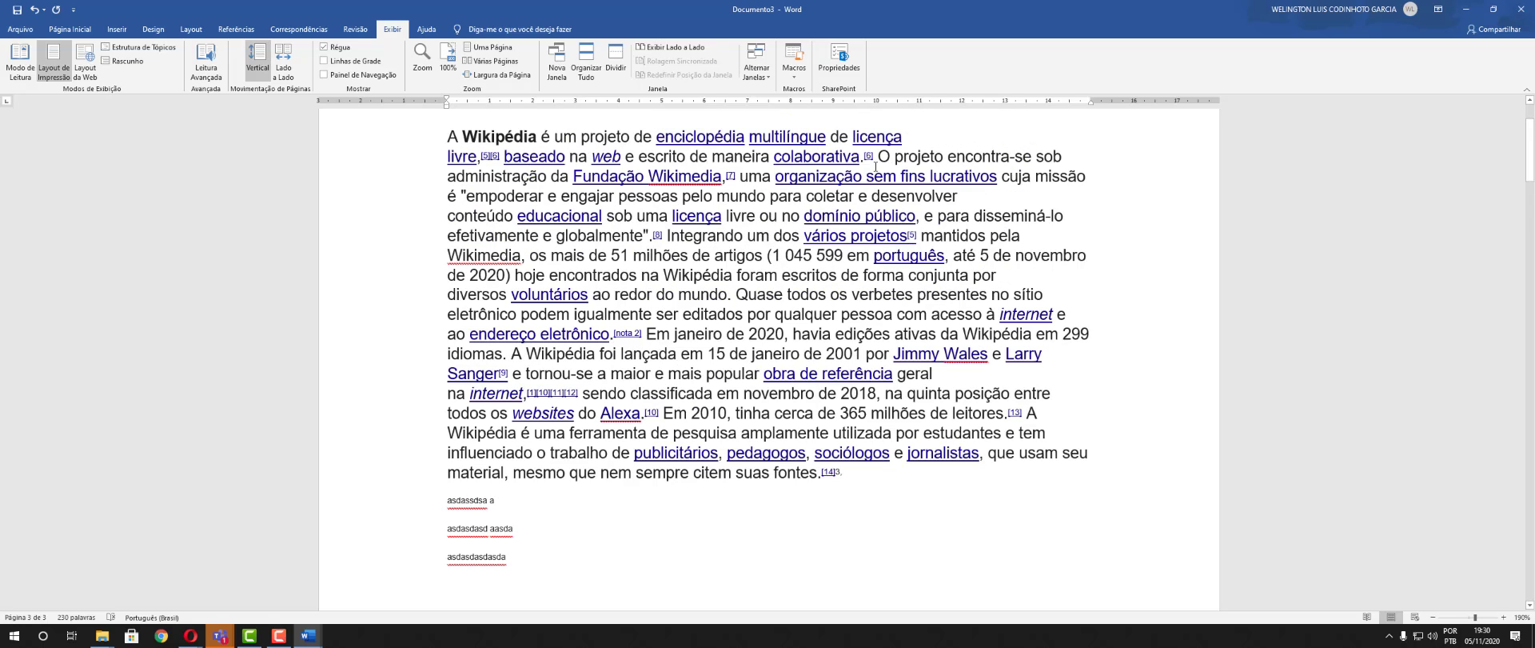
left_click(376, 77)
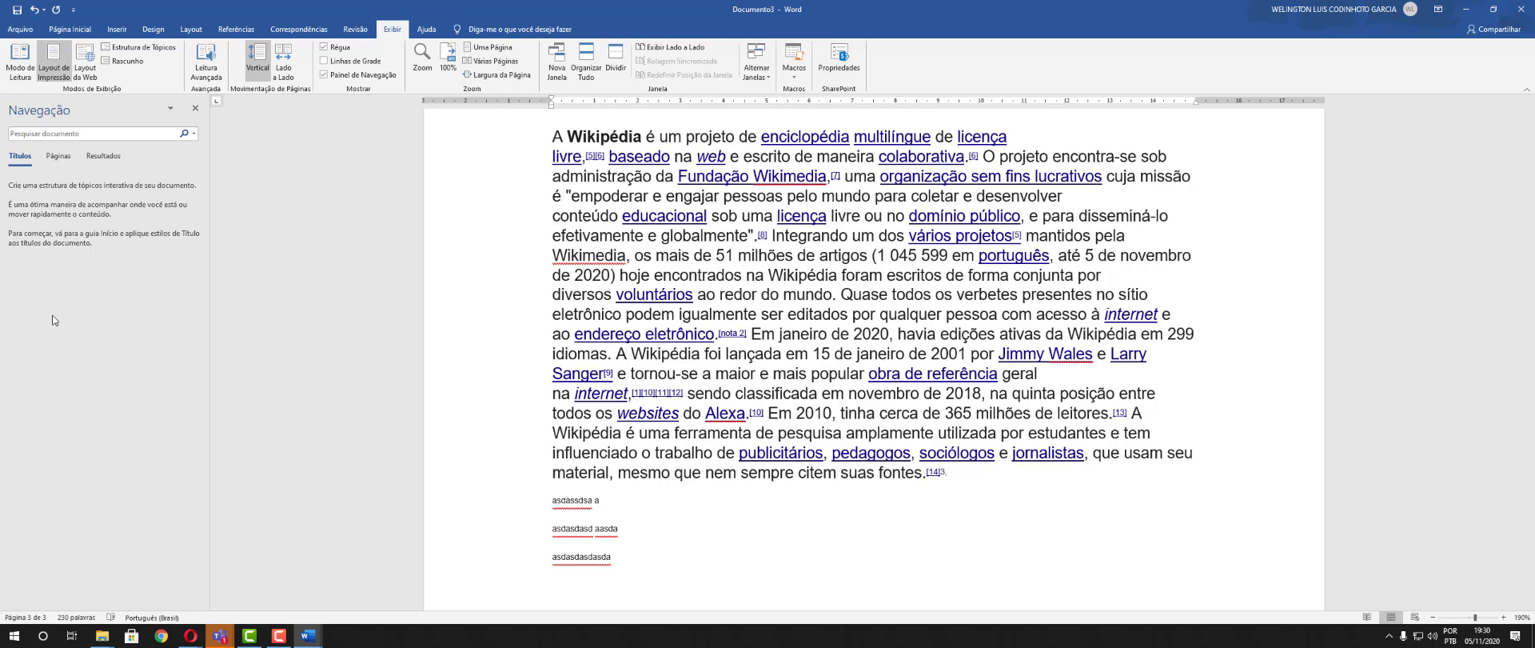
scroll(776, 408, "up", 3)
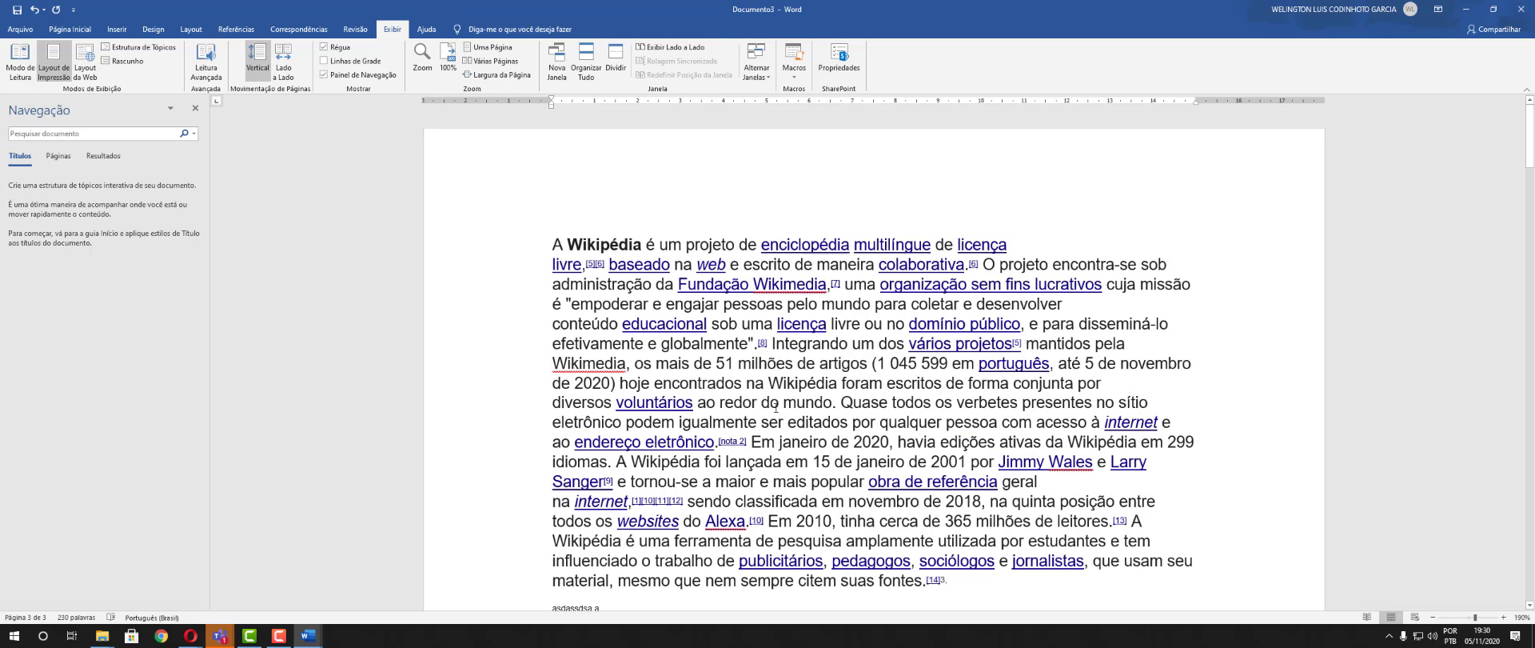
Insert two blank lines above the Wikipédia paragraph and enter "Asdadasd a" on the first line
left_click(586, 214)
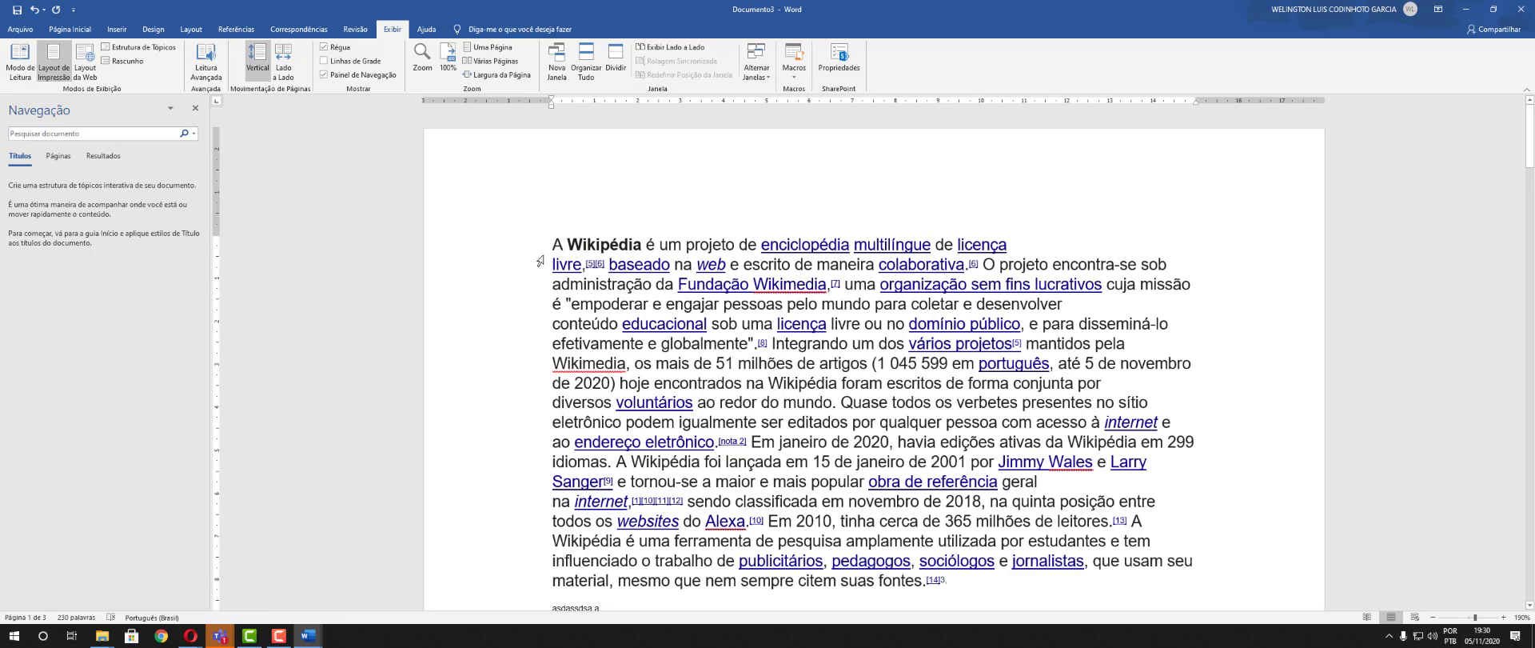
left_click(557, 246)
key("Return")
key("Return")
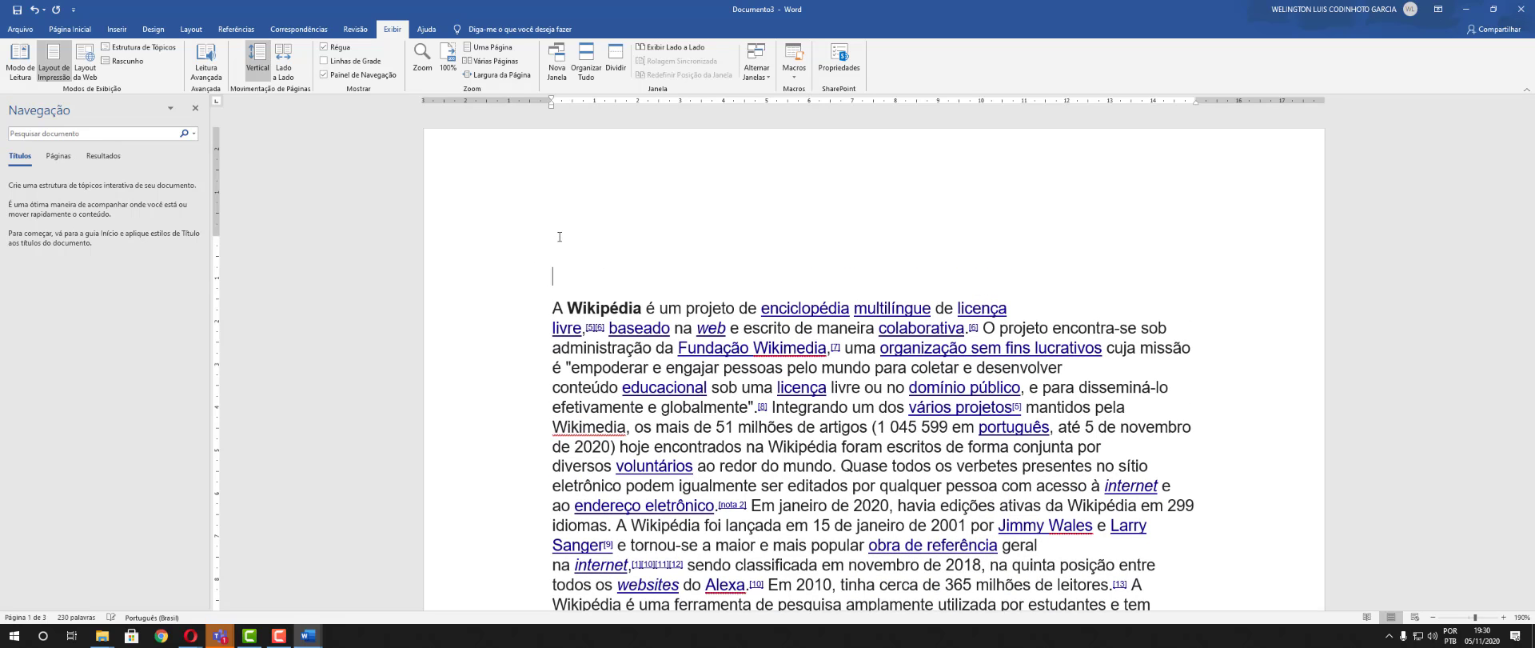
left_click(559, 237)
type("asdadasd a")
Bring up the text styles and select the "Asdadasd a" line above the Wikipédia paragraph
left_click(70, 29)
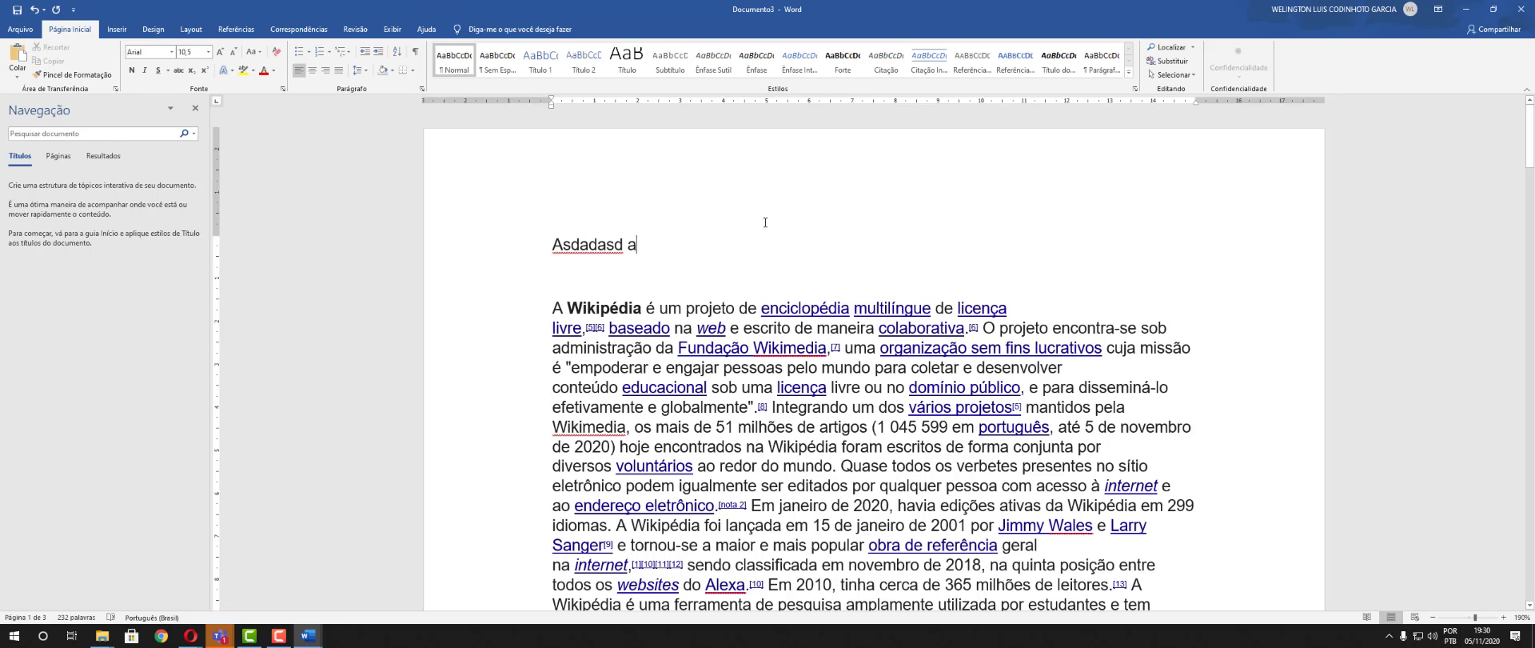
left_click_drag(663, 242, 501, 237)
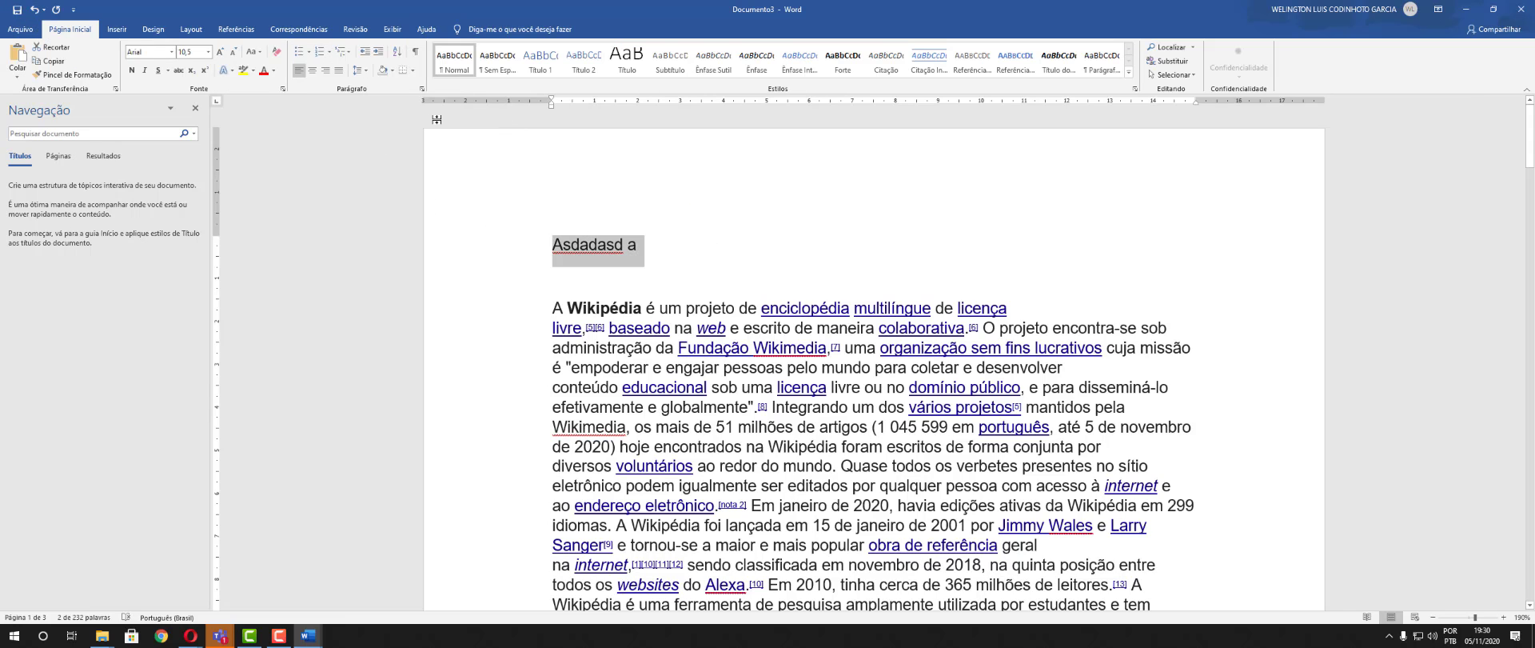
Apply the Título 1 style to the selected line "Asdadasd a" and show the page thumbnails in the Navigation pane
left_click(540, 58)
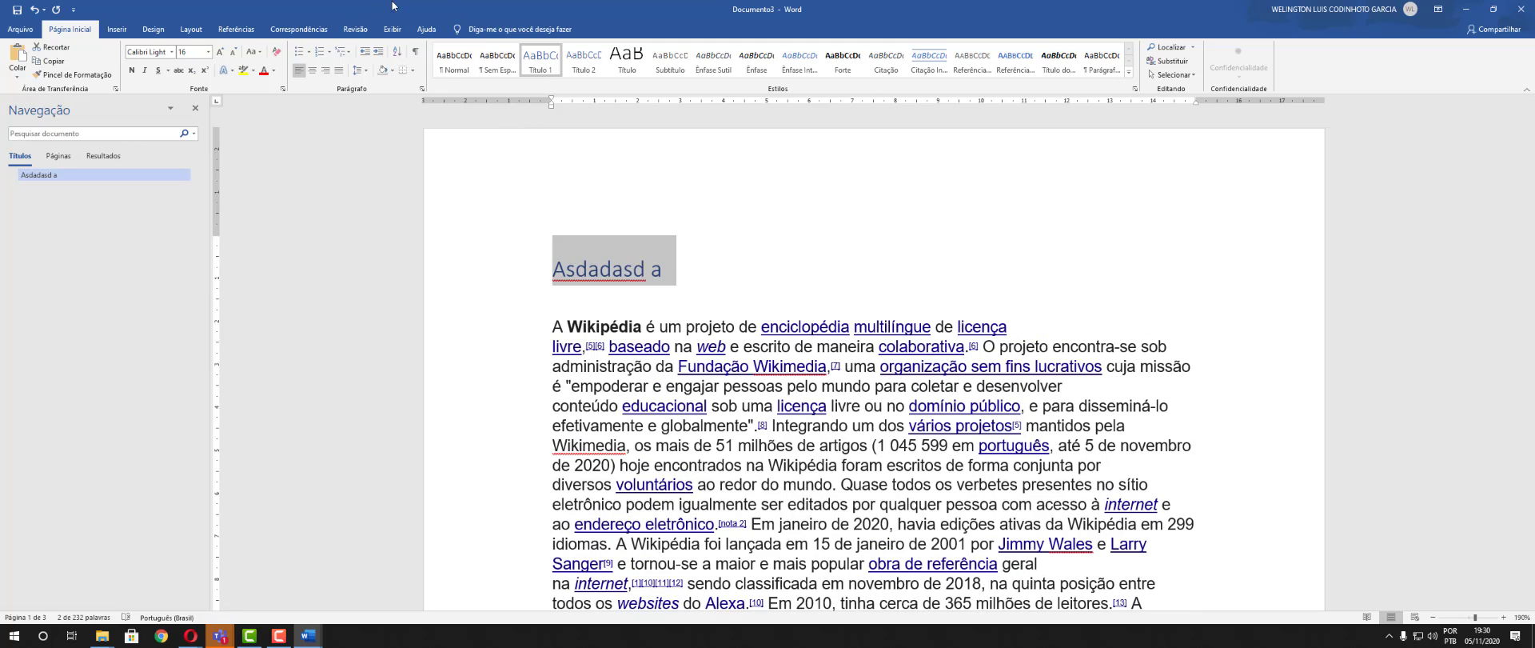
left_click(360, 32)
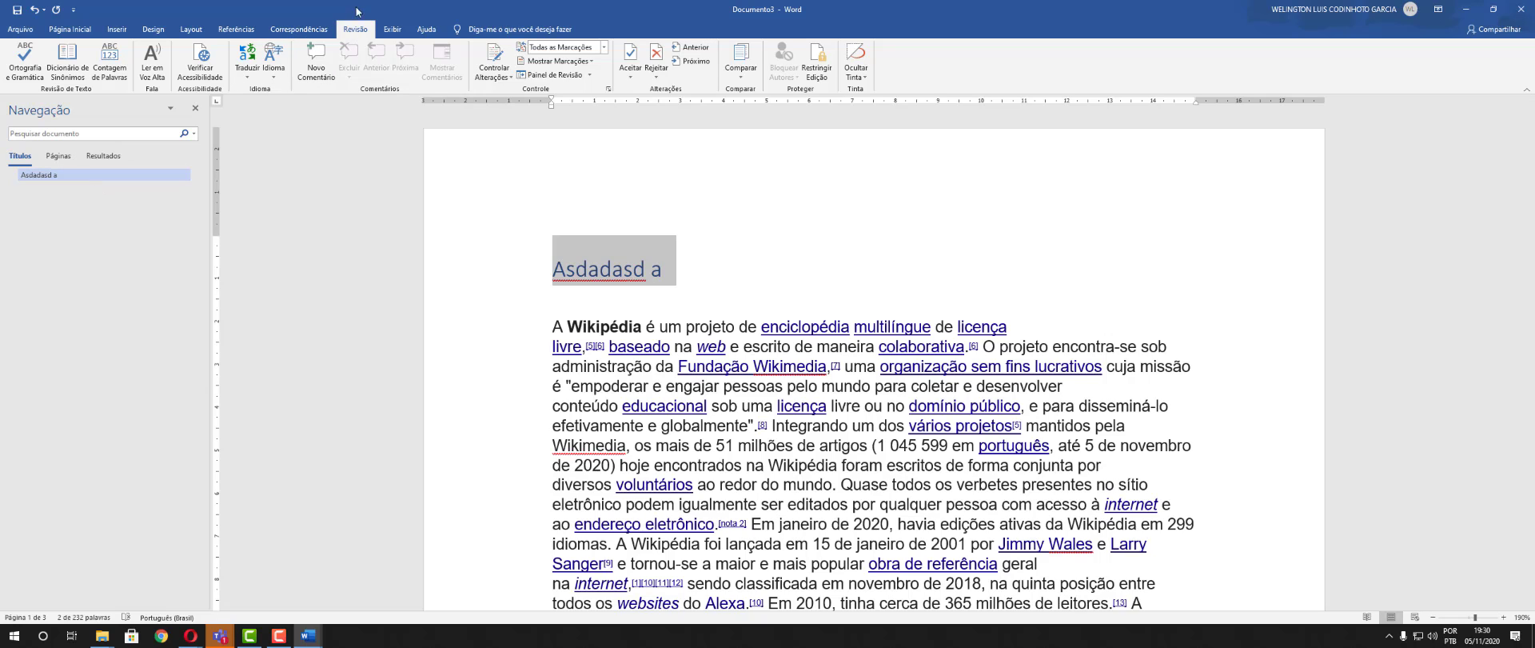
left_click(393, 30)
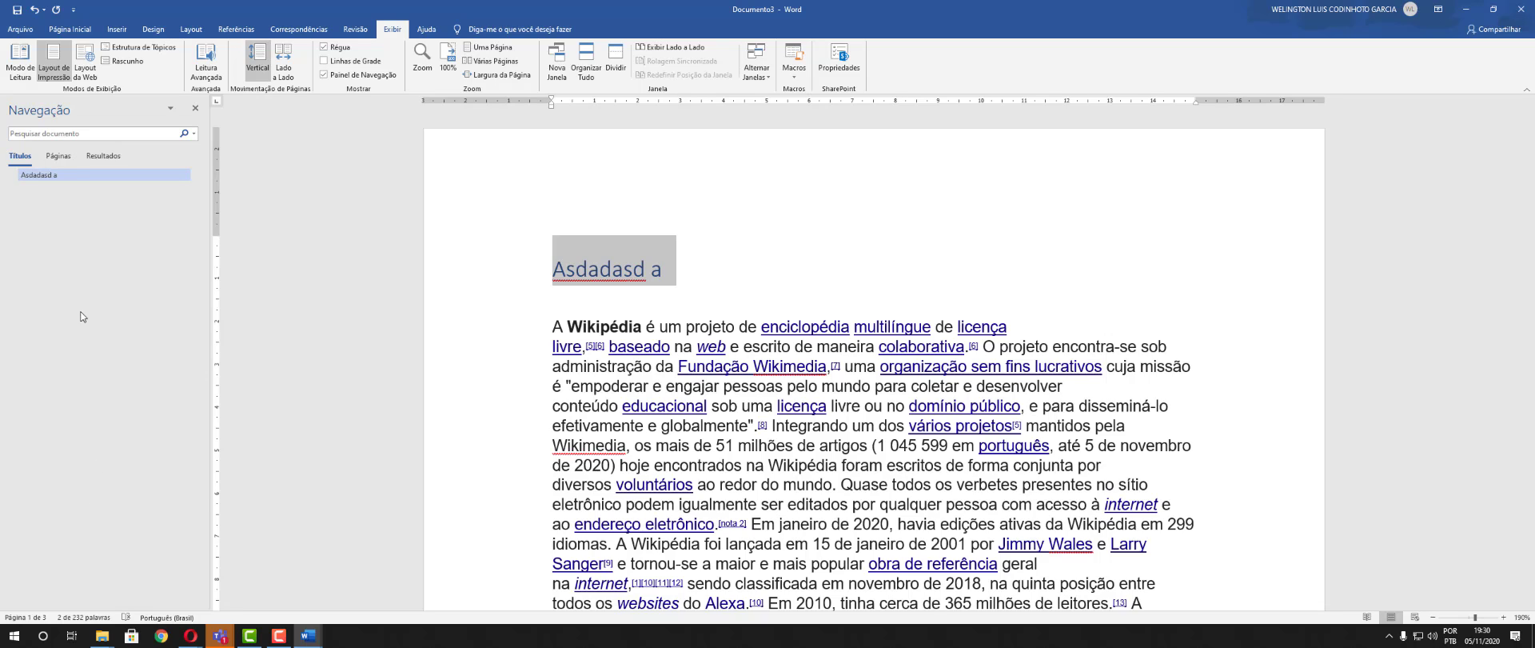
left_click(56, 156)
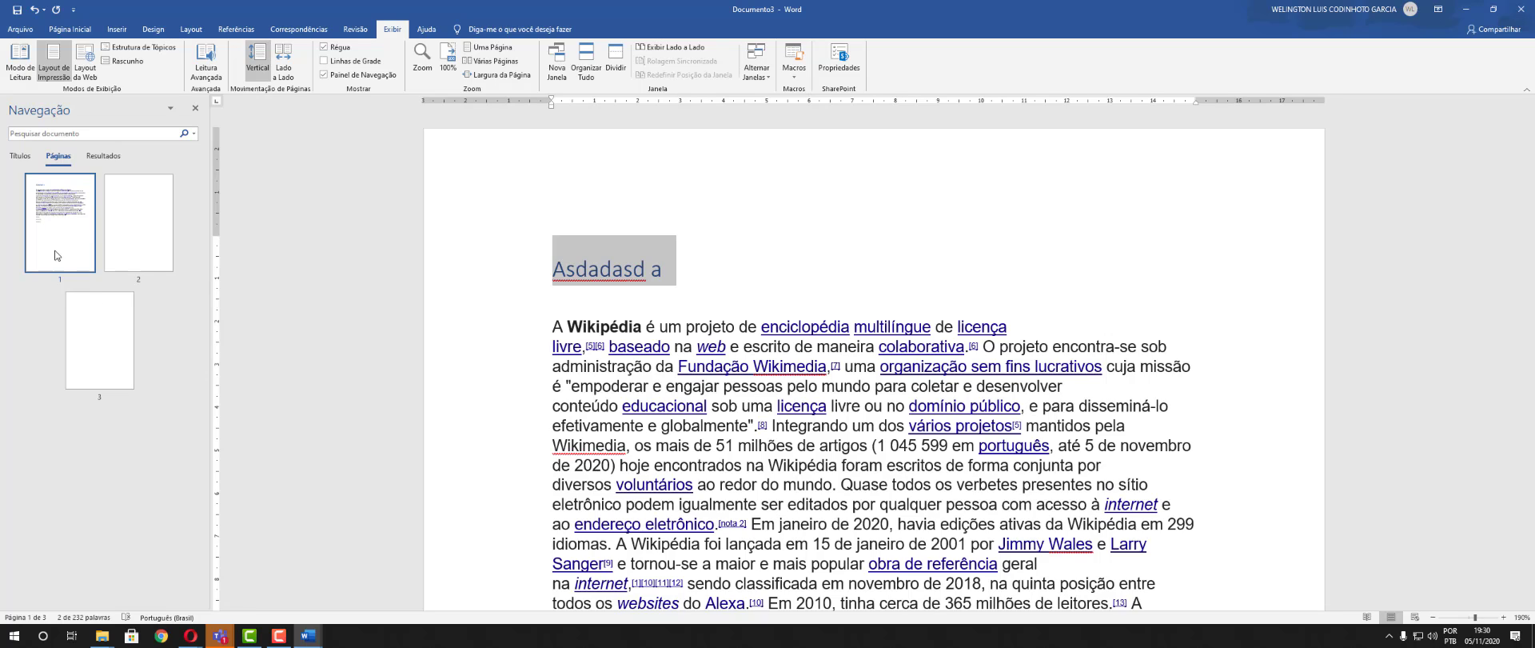
Search the document for "licença" from the Navigation pane's results view and look over the highlighted matches
left_click(112, 160)
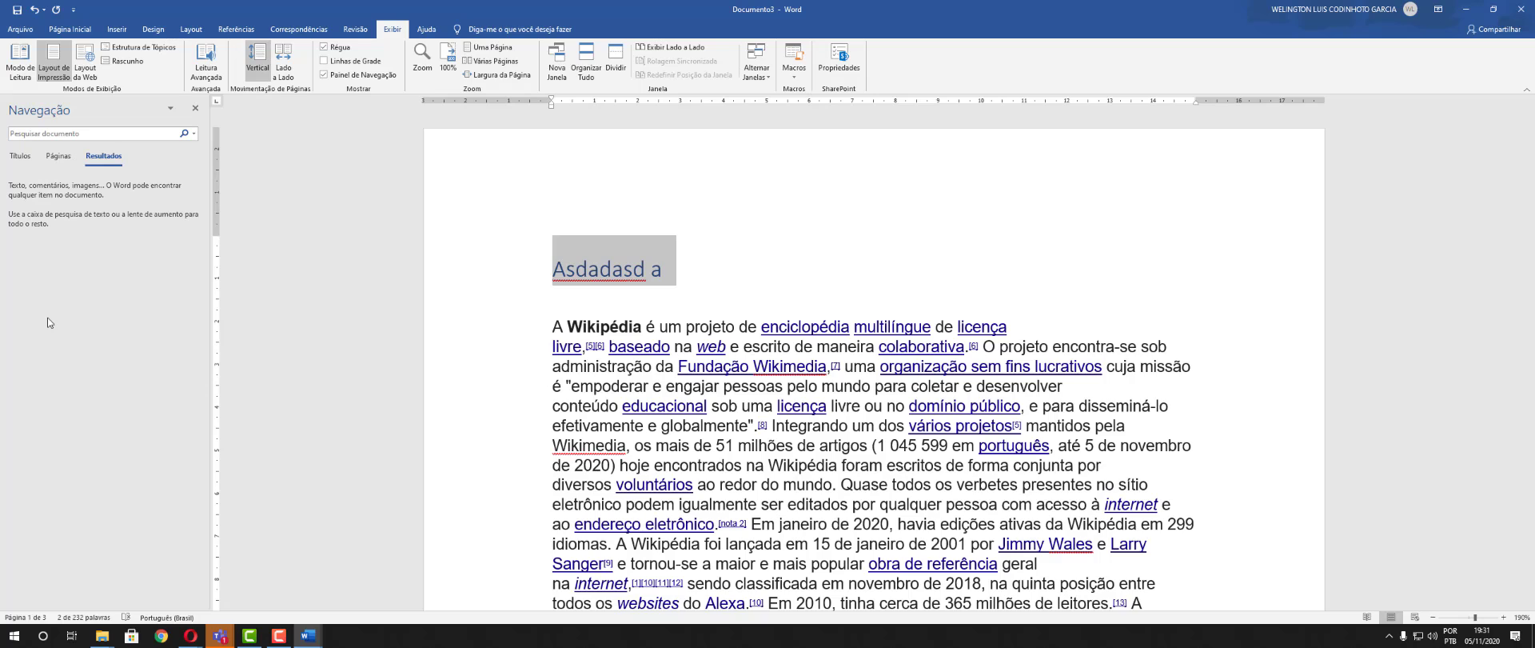
left_click(94, 132)
type("|")
key("BackSpace")
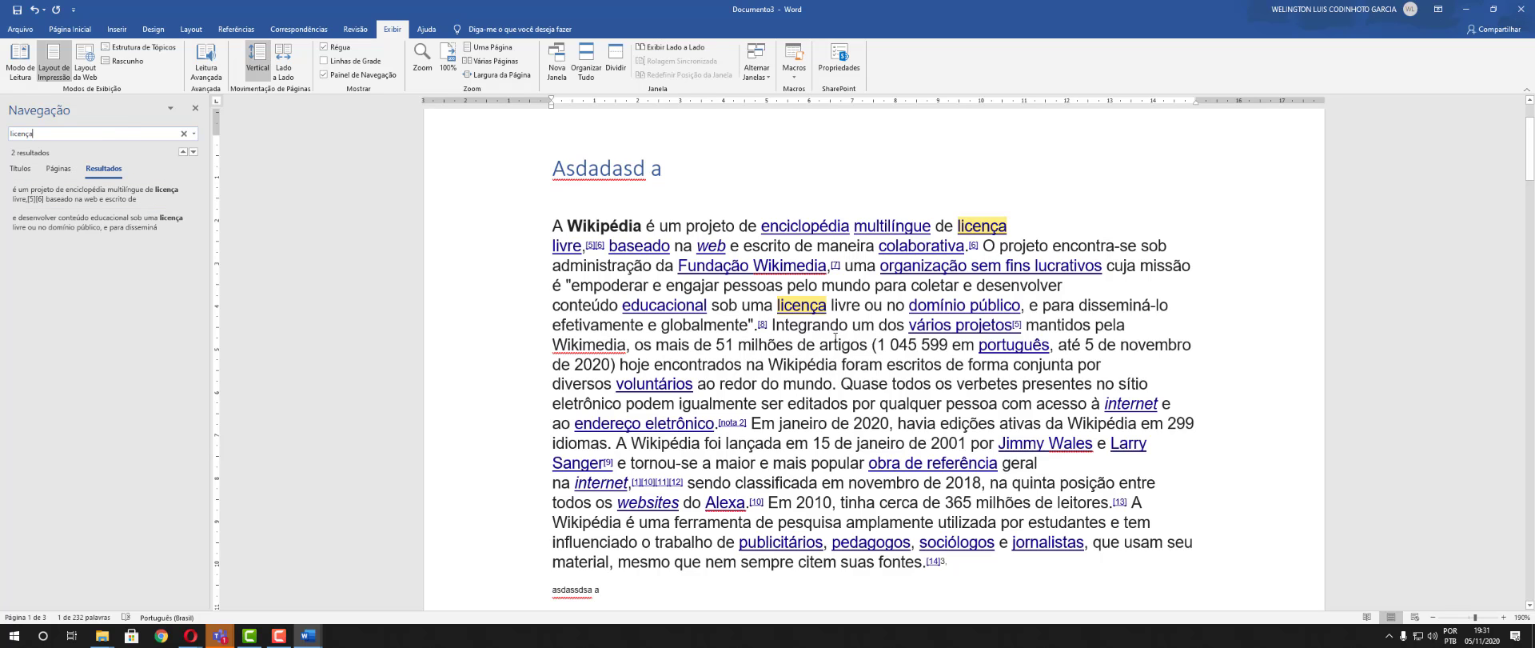
scroll(946, 275, "down", 3)
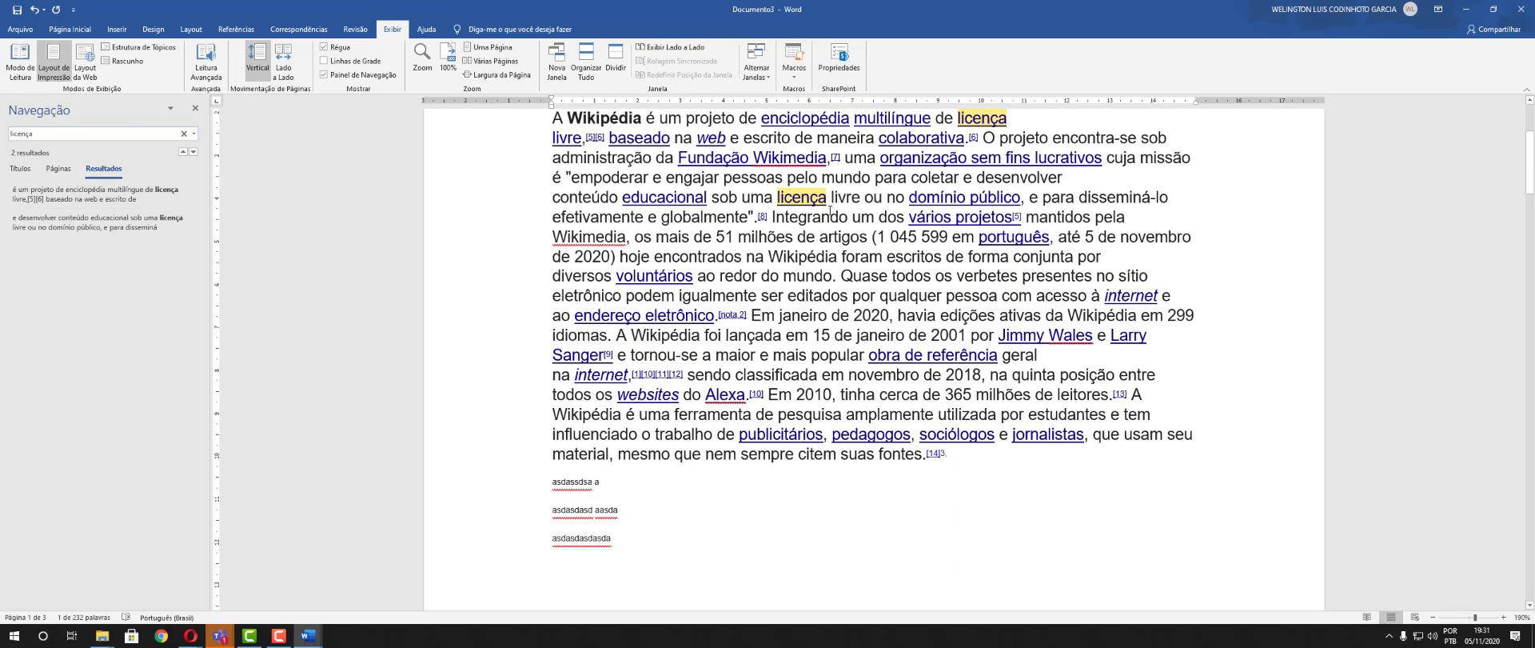
scroll(830, 210, "up", 4)
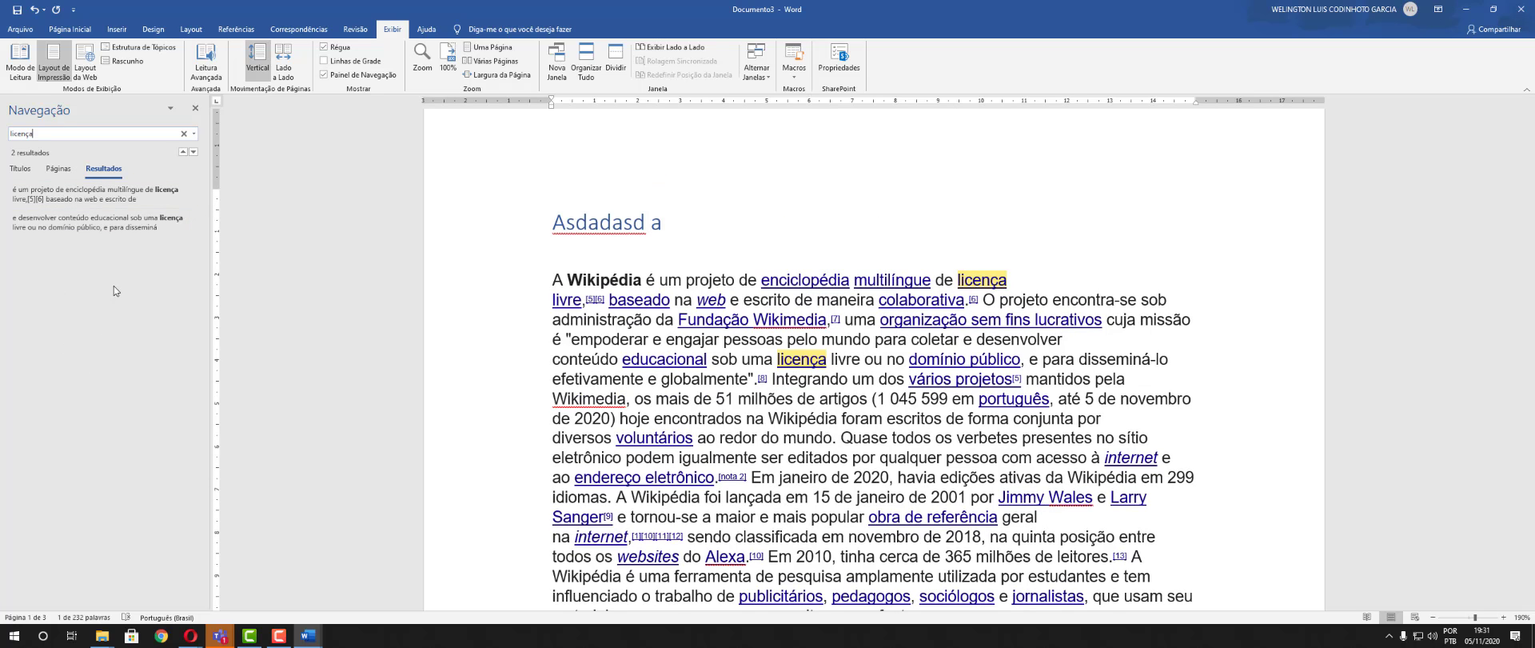
Go through both "licença" matches in the search results and close the Navigation pane
left_click(119, 198)
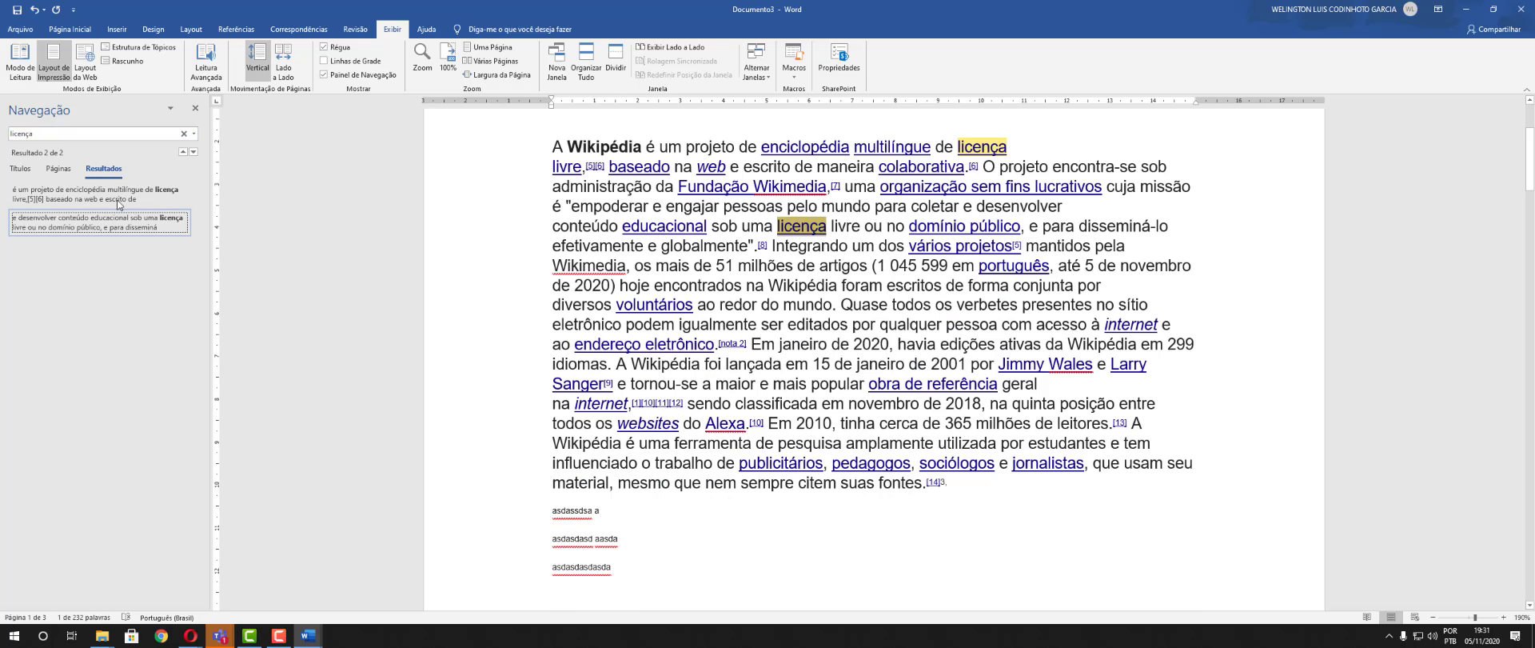
left_click(138, 238)
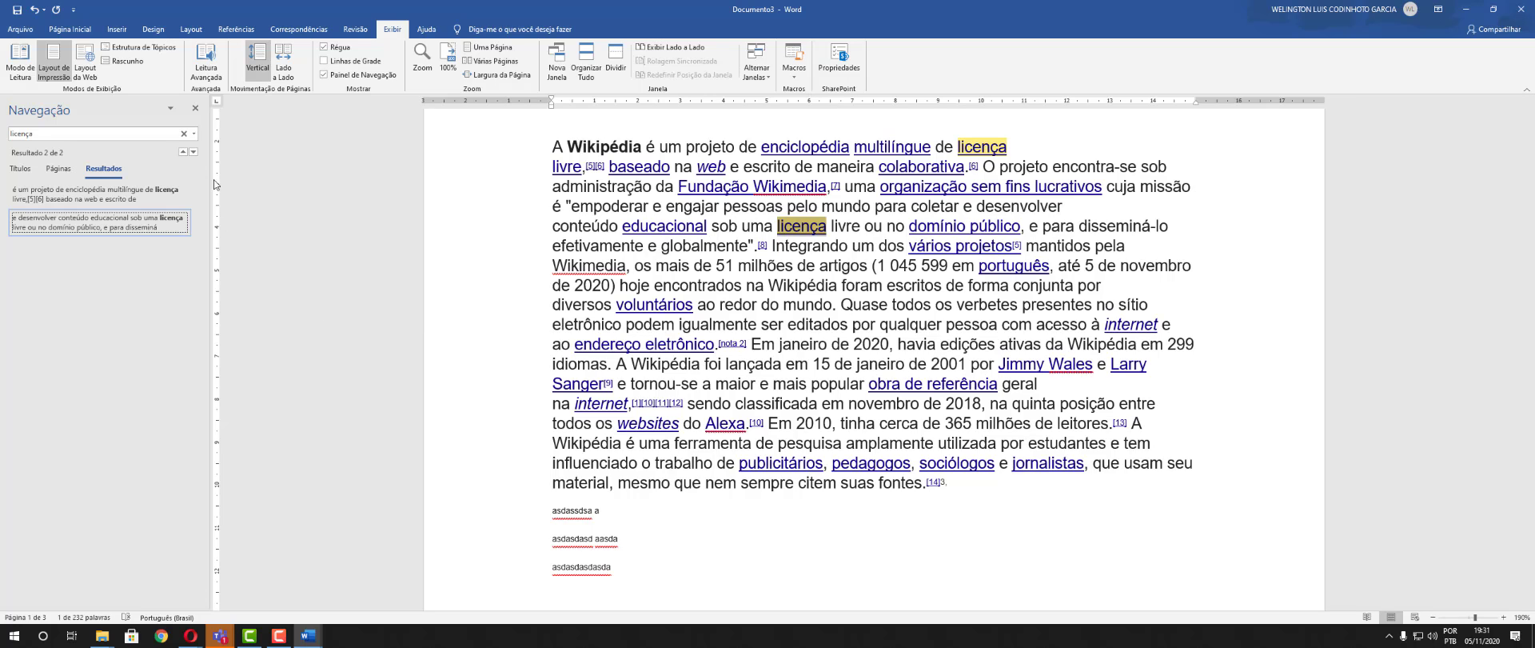
left_click(195, 109)
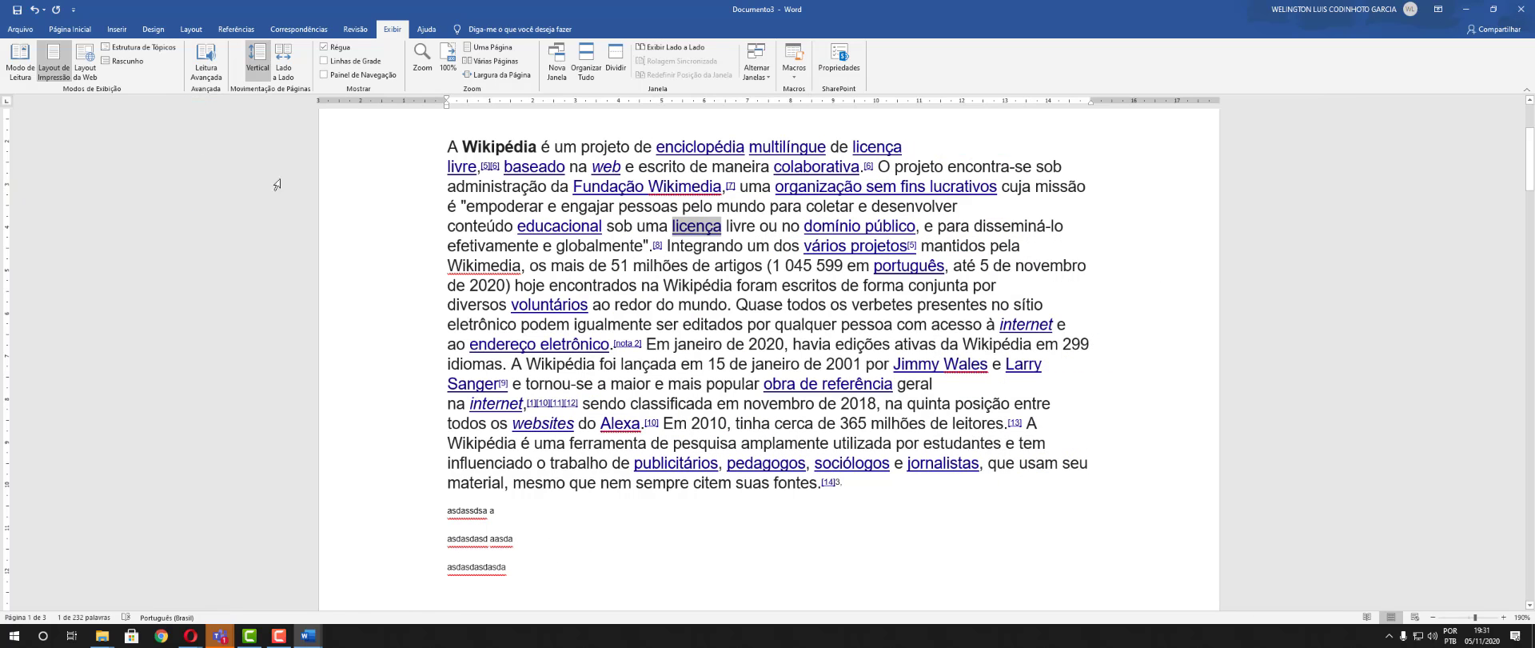
Set the document zoom to 100% using the preset in the Zoom dialog
left_click(422, 67)
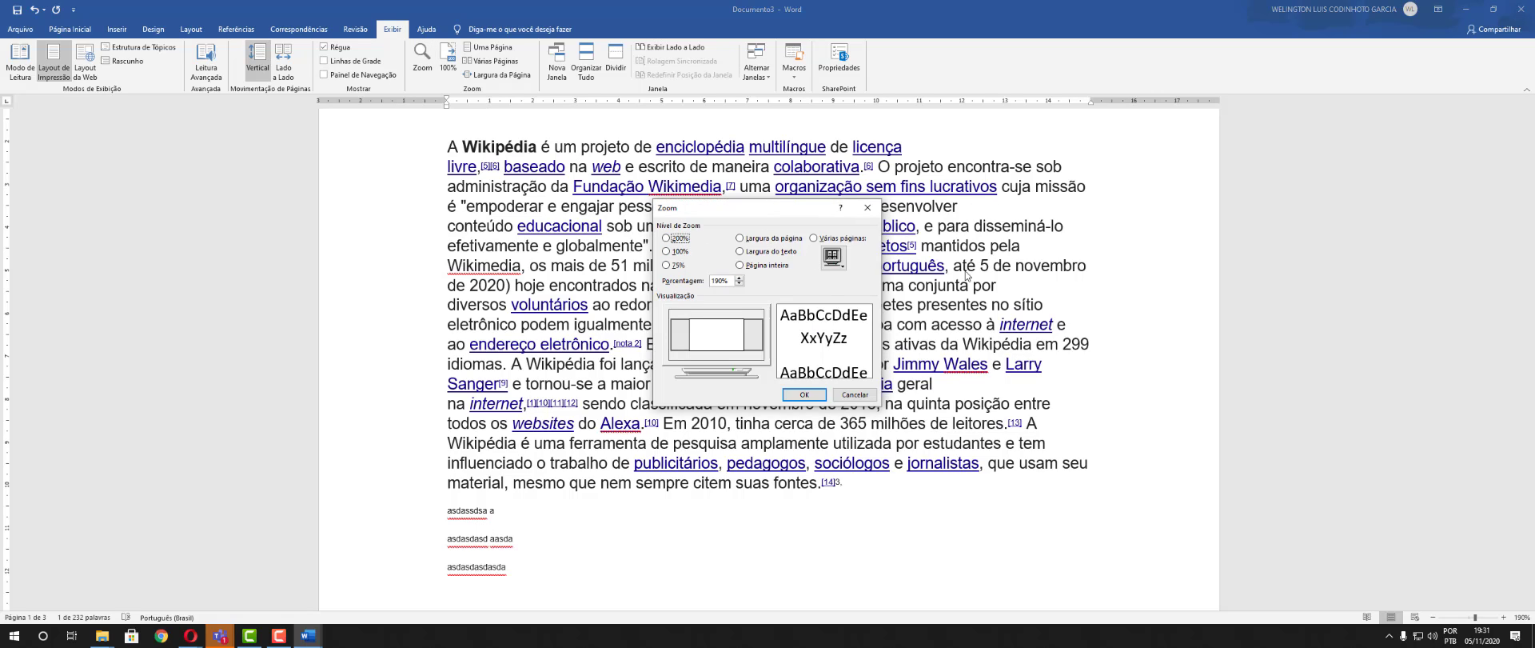
left_click(684, 251)
left_click(805, 394)
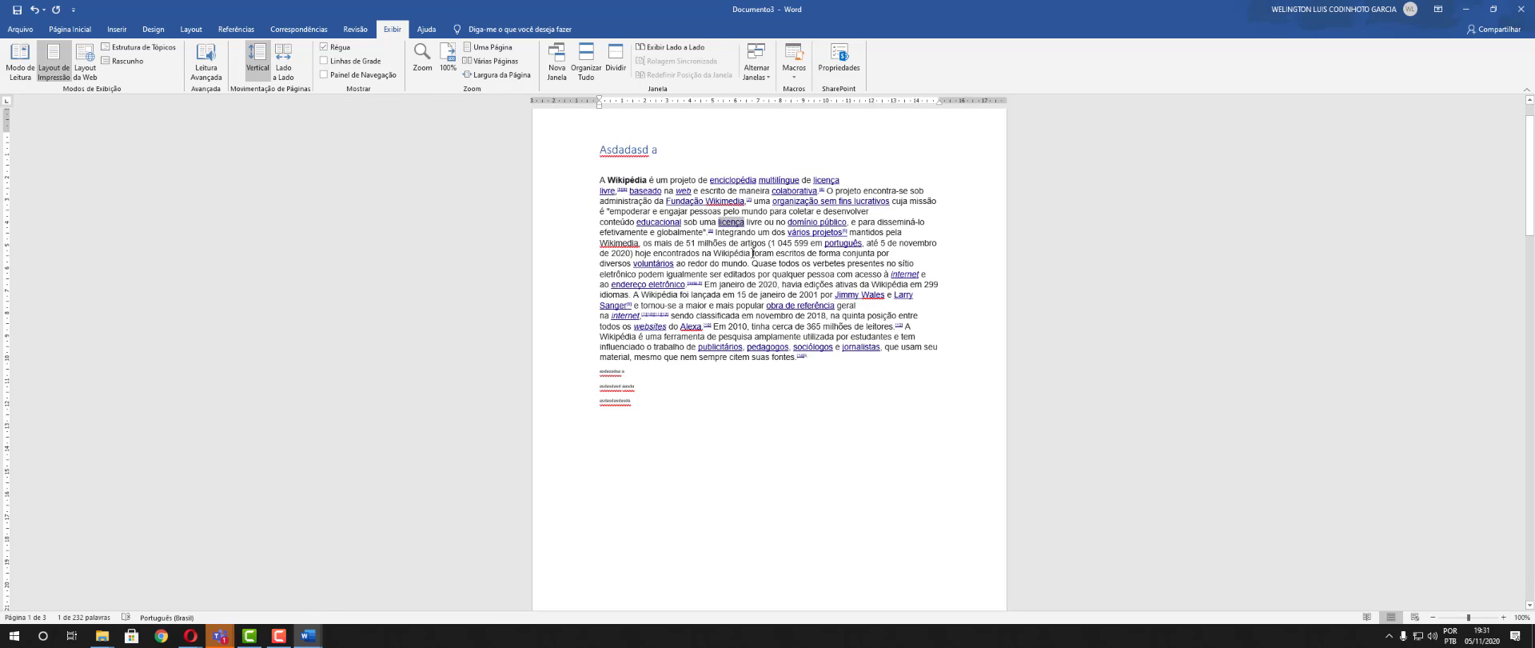
Set the document zoom to 200% using the preset in the Zoom dialog
left_click(422, 58)
left_click(678, 239)
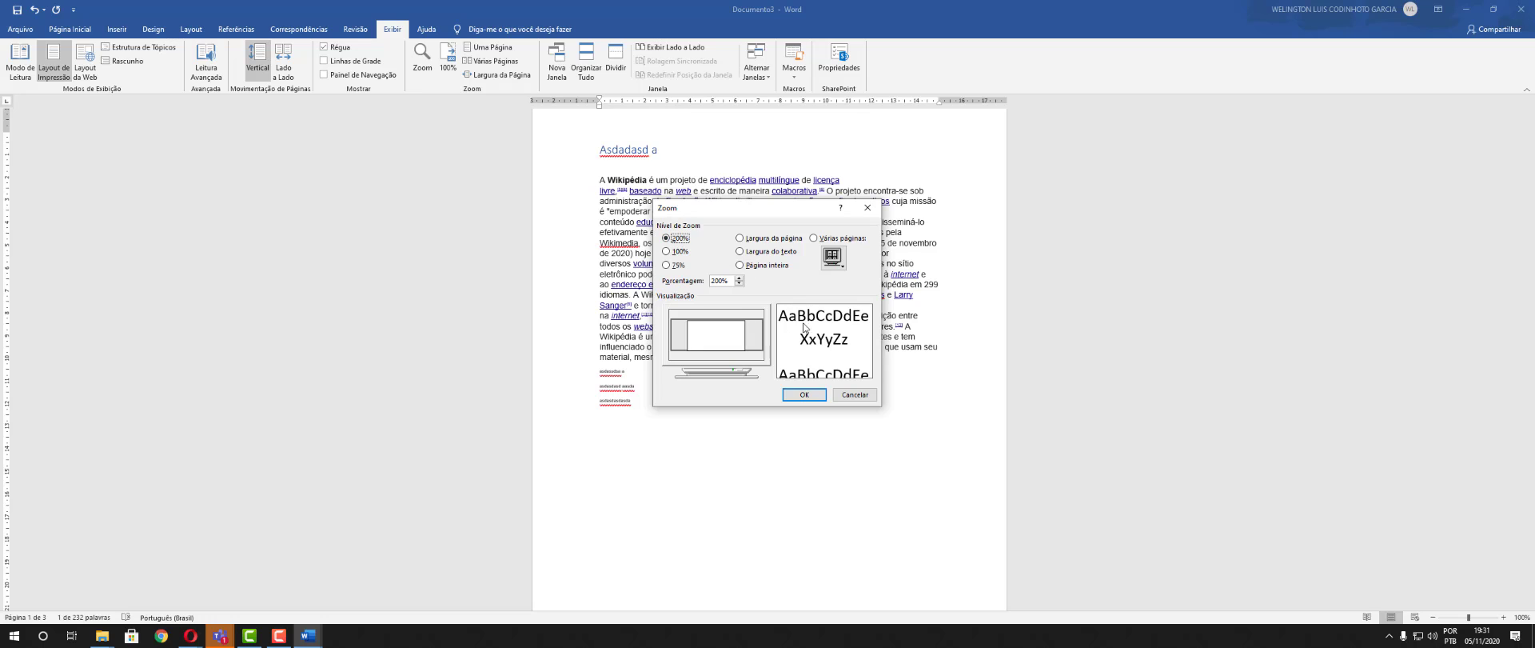
left_click(808, 395)
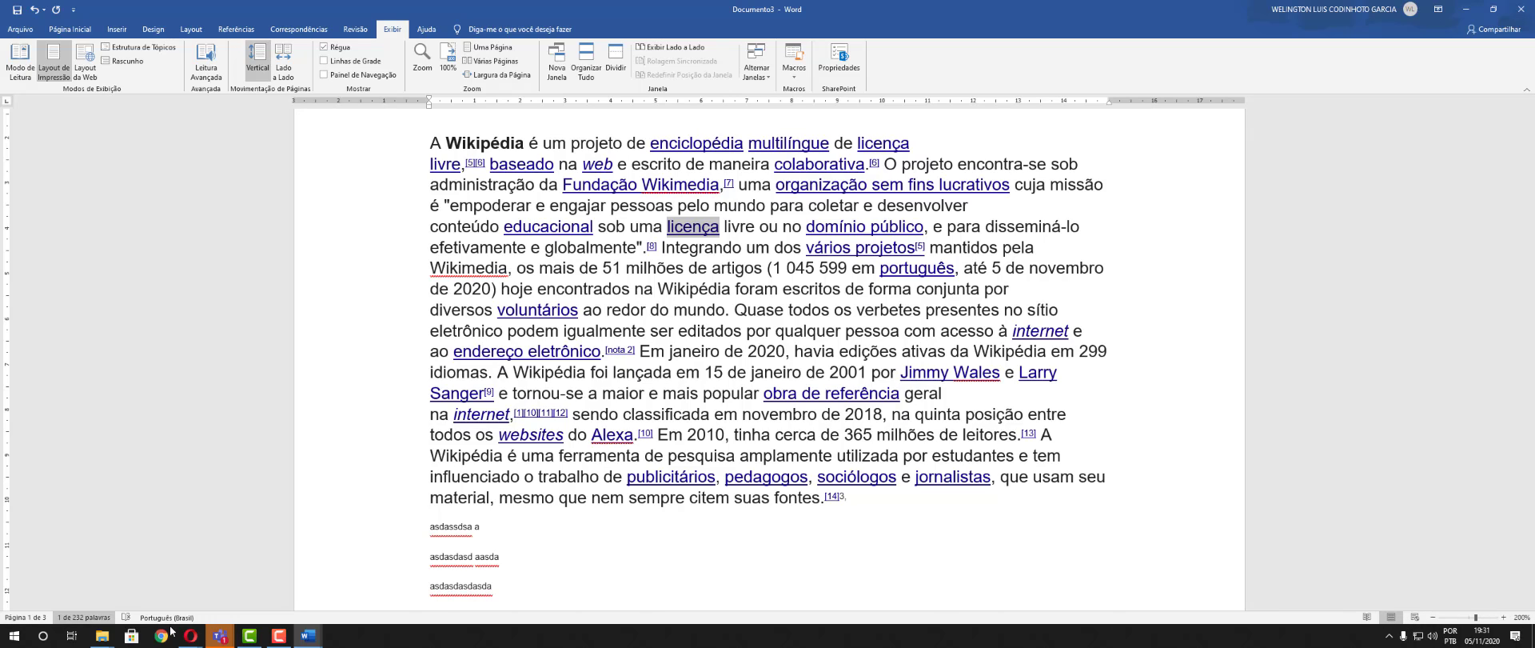
Zoom the document in by 10% increments up to 240%
left_click(1503, 617)
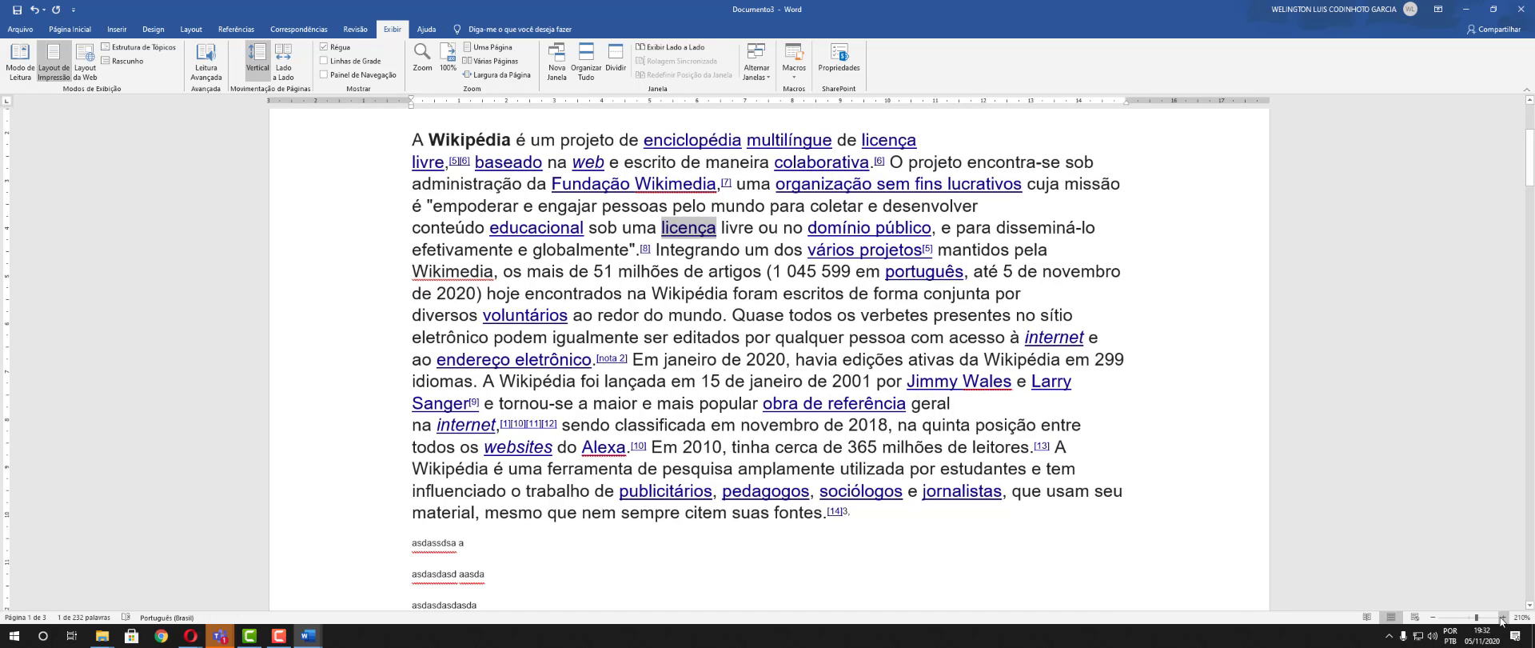
left_click(1503, 618)
left_click(1503, 617)
left_click(1504, 618)
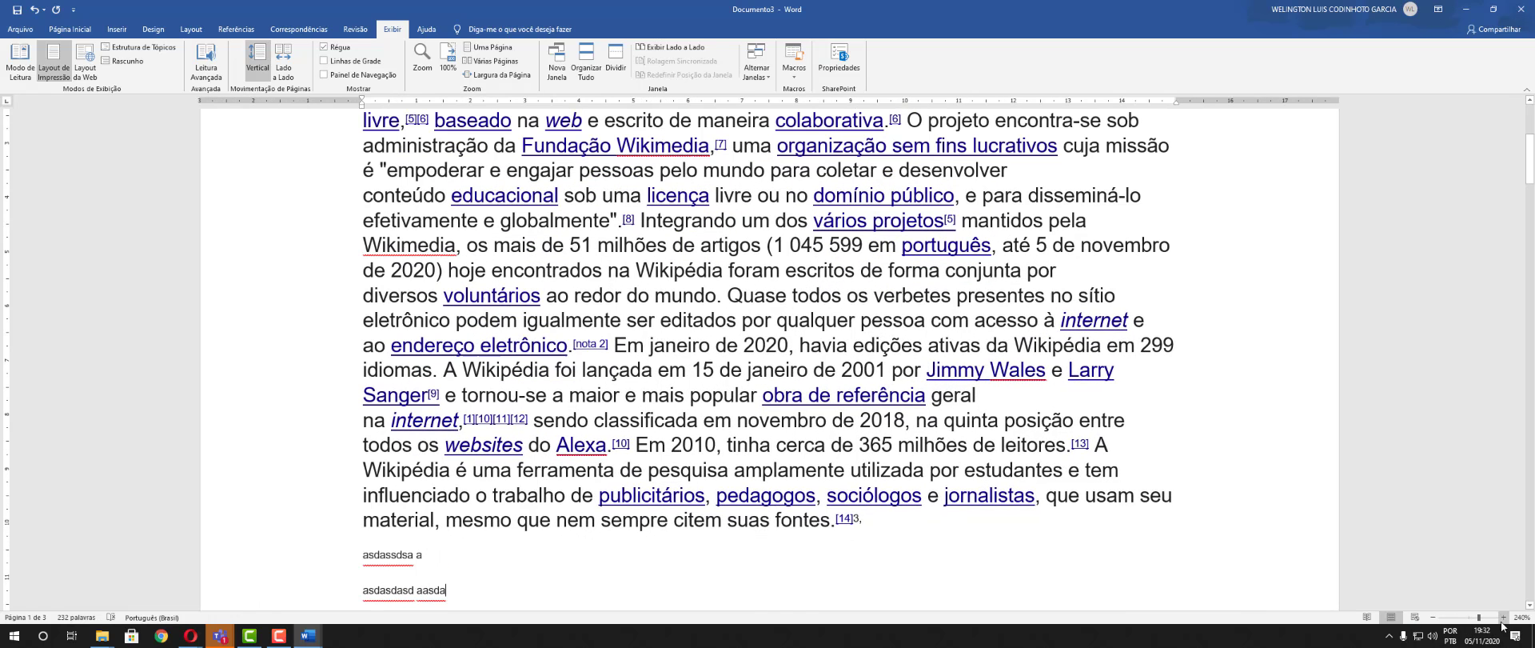
Zoom the document out by 10% increments down to 100%
left_click(1432, 618)
left_click(1432, 618)
left_click(1432, 618)
left_click(1432, 619)
left_click(1432, 618)
left_click(1432, 618)
left_click(1432, 618)
left_click(1432, 619)
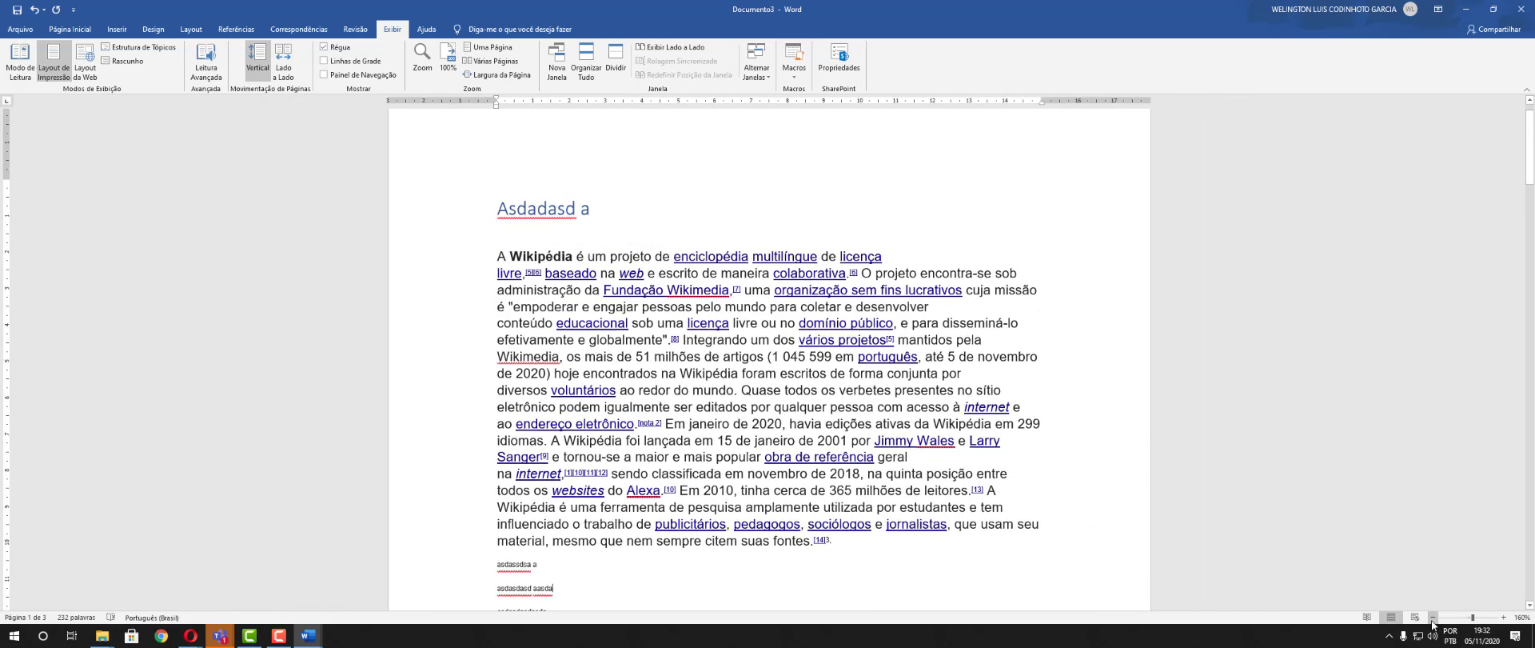
left_click(1432, 619)
left_click(1433, 618)
left_click(1432, 618)
left_click(1432, 619)
left_click(1432, 618)
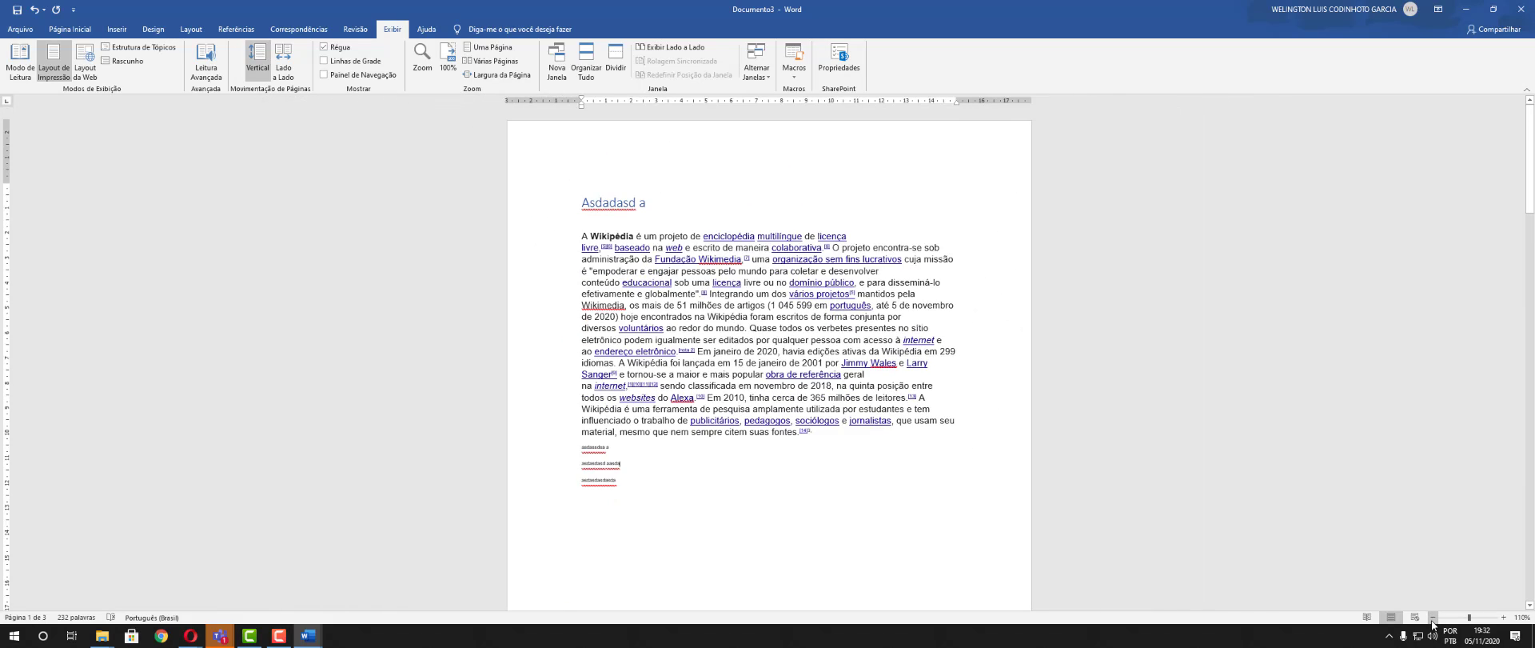
left_click(1432, 618)
Zoom the document in by 10% increments back up to 200% and return to the start of the text
left_click(1504, 618)
left_click(1504, 618)
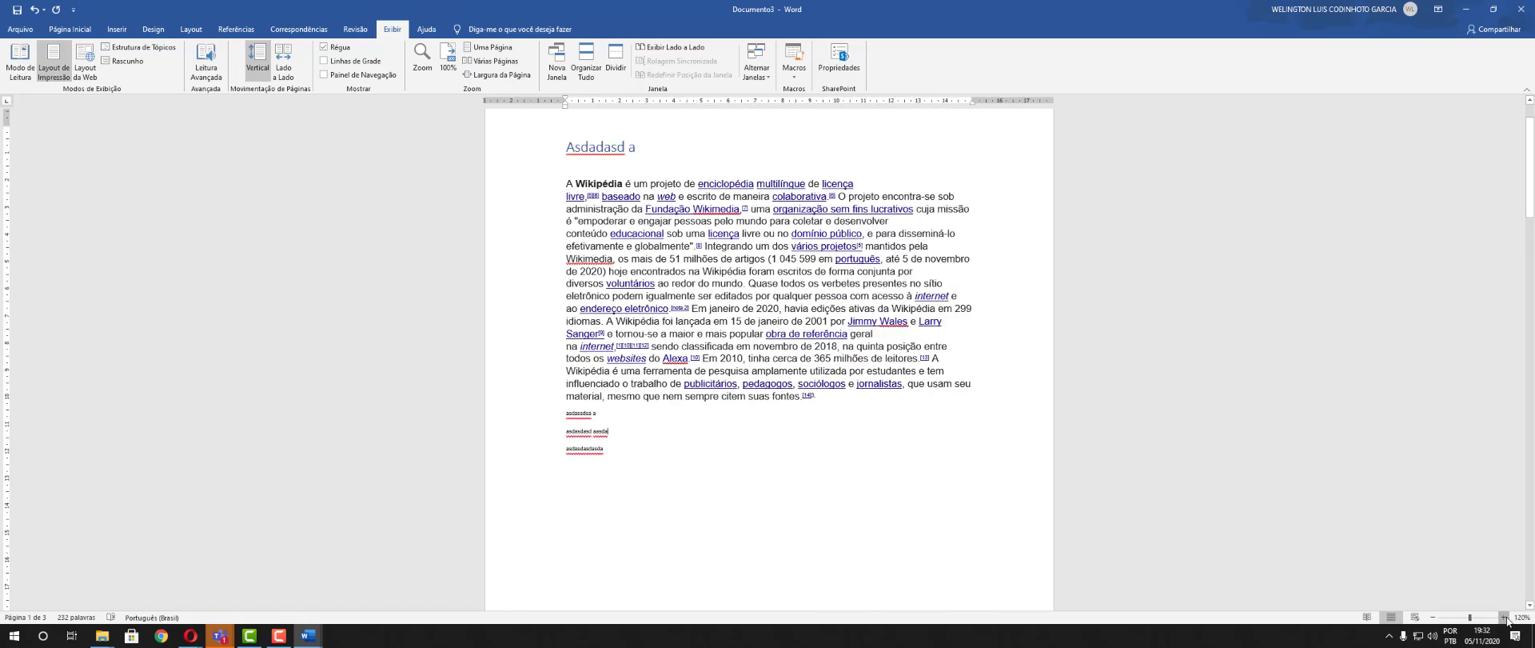
left_click(1504, 618)
left_click(1504, 618)
left_click(1504, 618)
left_click(1505, 618)
double_click(1505, 618)
left_click(1504, 618)
left_click(1504, 618)
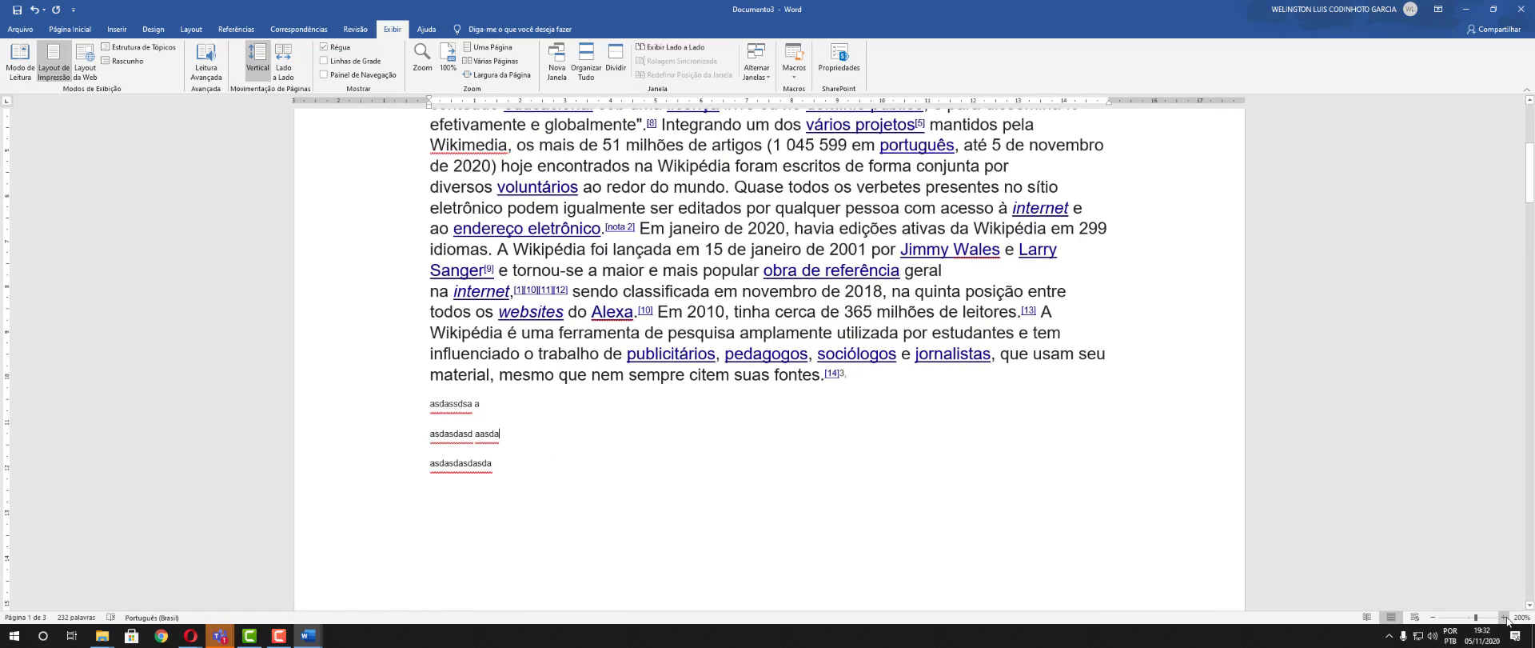
scroll(1055, 516, "up", 3)
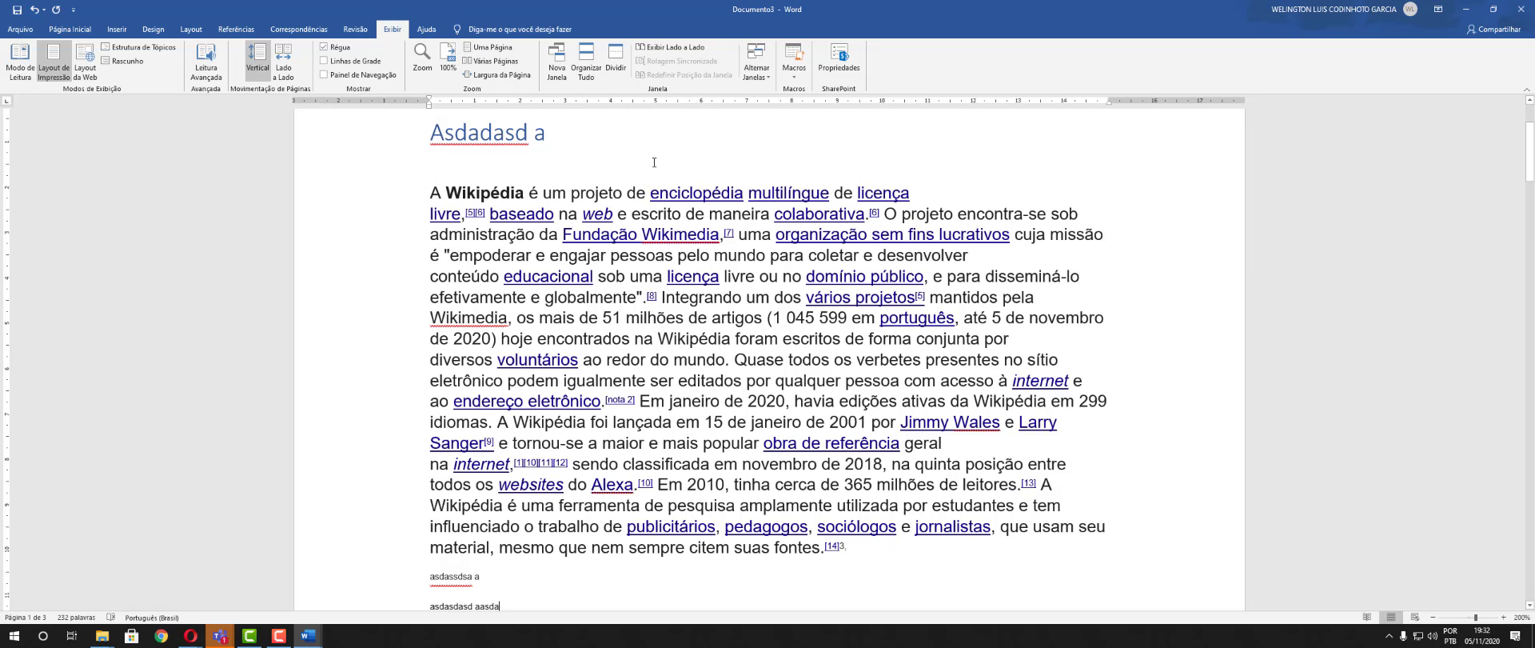
Reset the document zoom to 100%, and restore it to 200% using the Zoom dialog preset
left_click(448, 63)
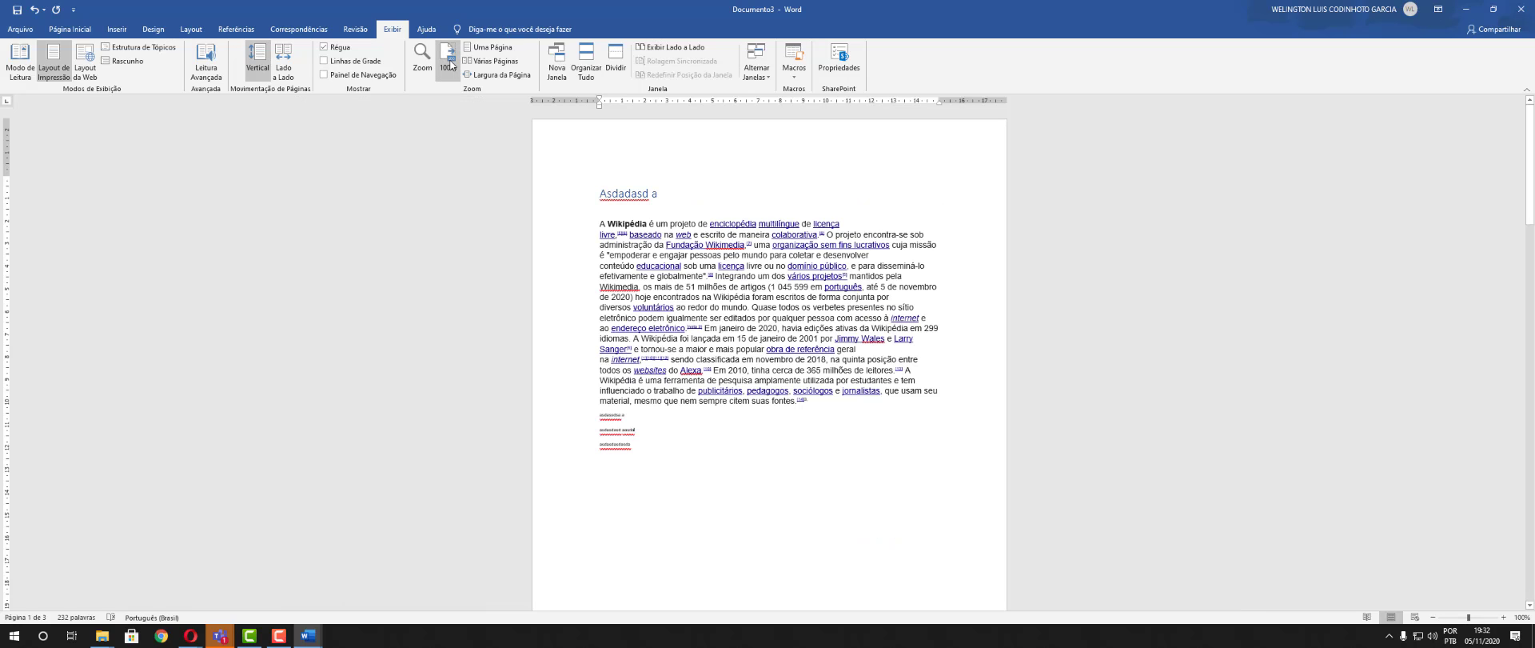
left_click(421, 58)
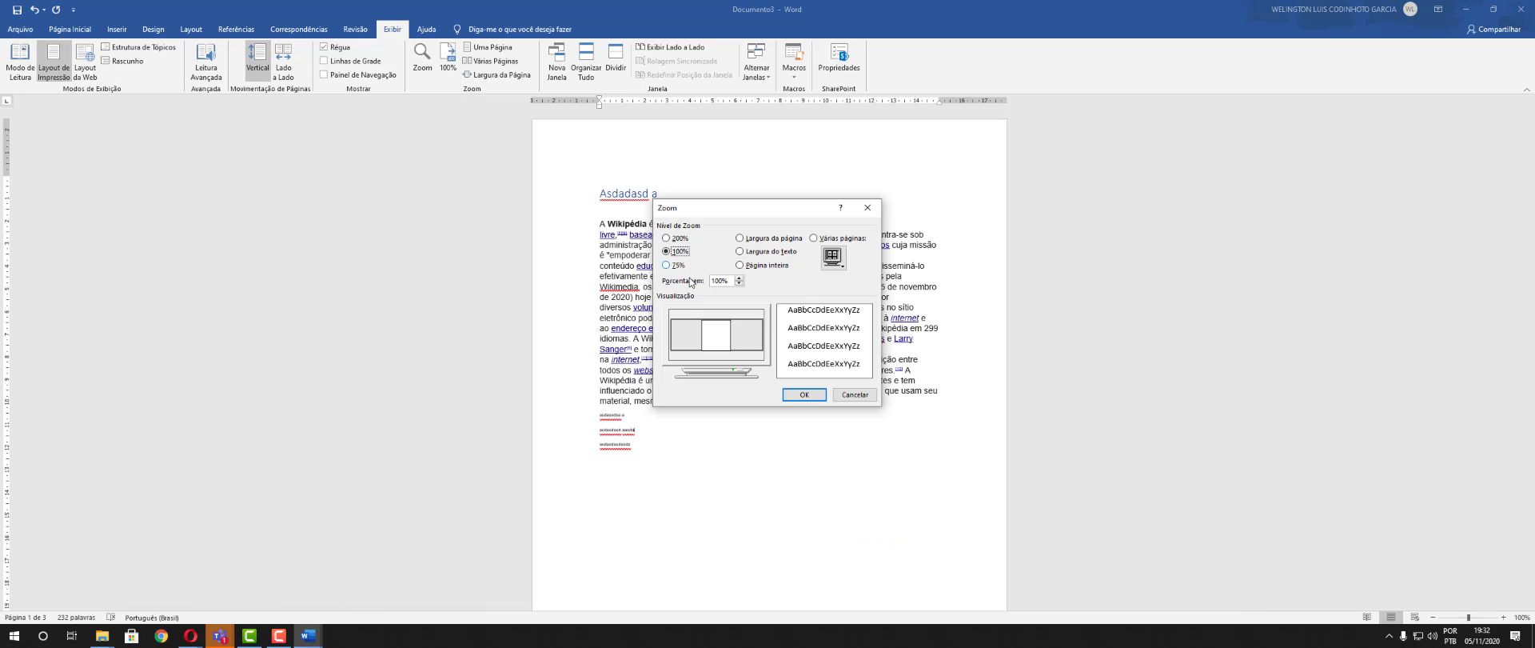
left_click(678, 240)
left_click(804, 395)
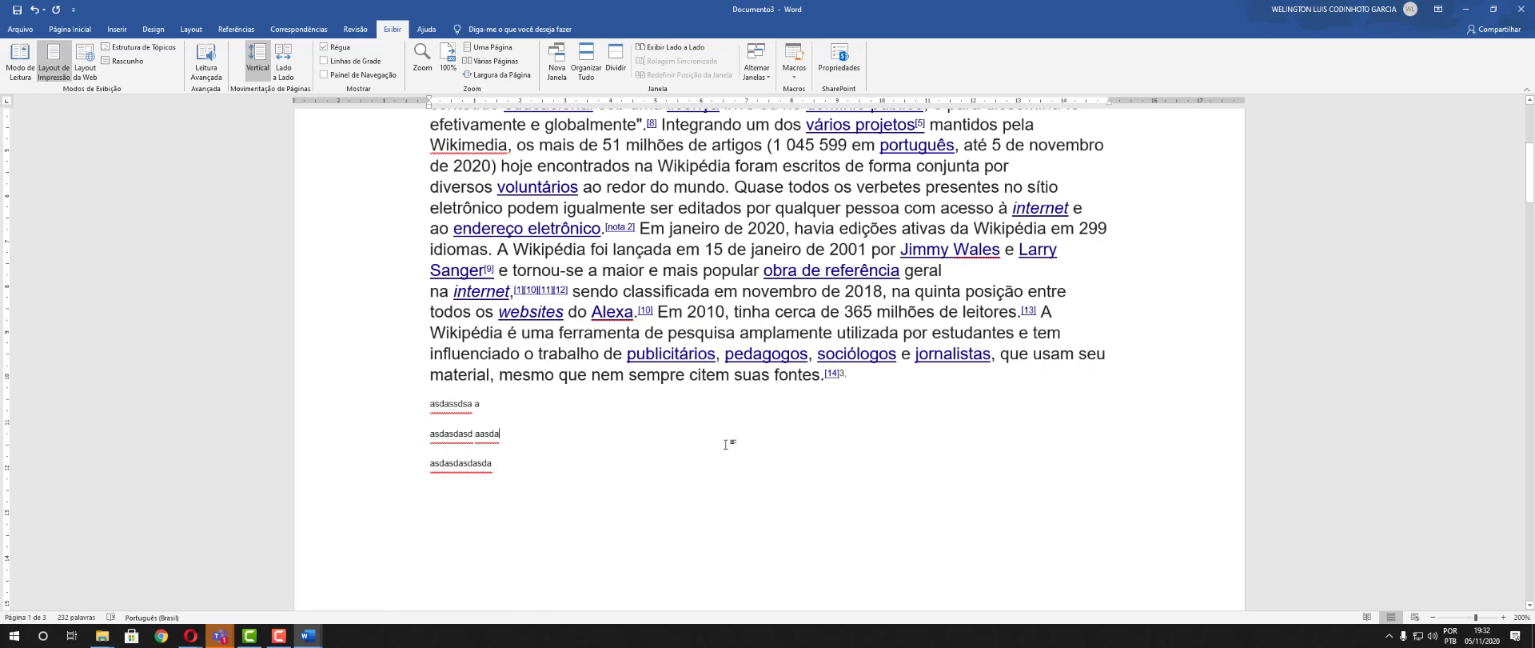
scroll(592, 273, "up", 3)
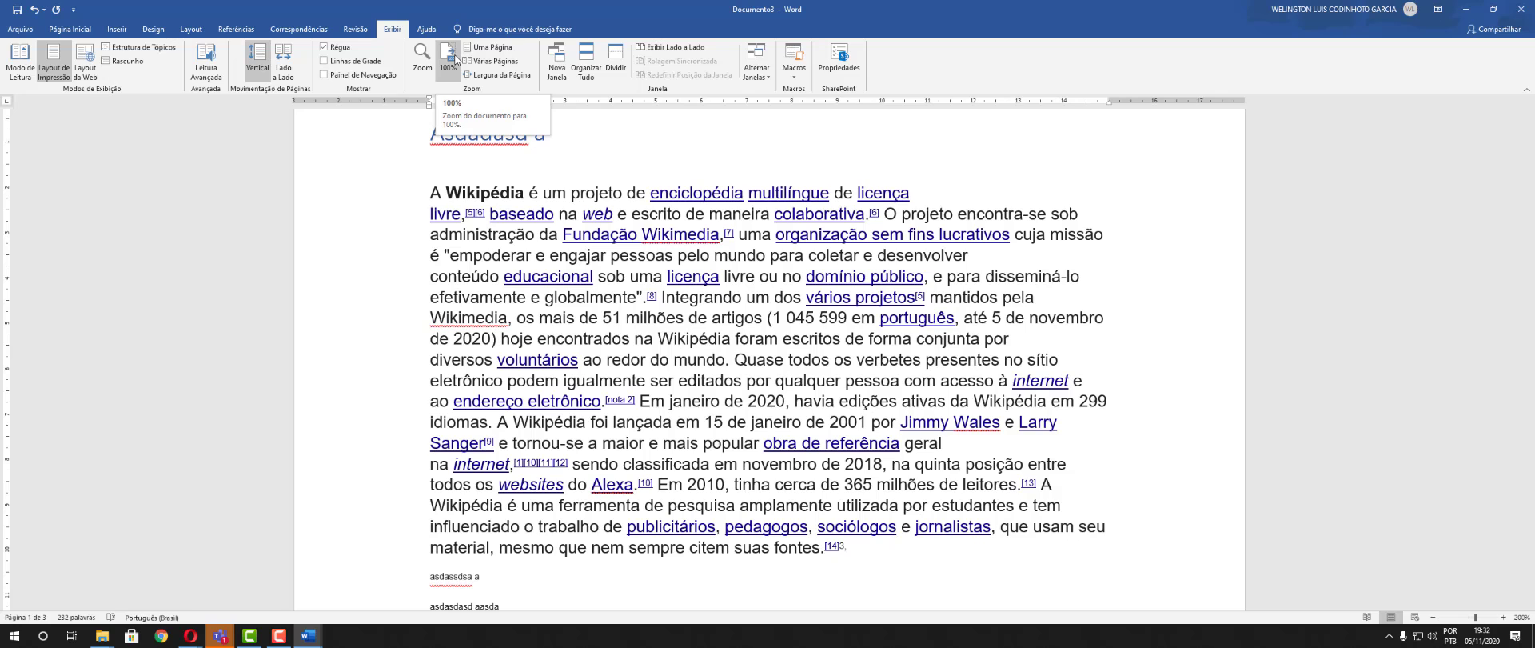
Fit one whole page in the window with the Uma Página zoom and look through the document's pages
left_click(512, 51)
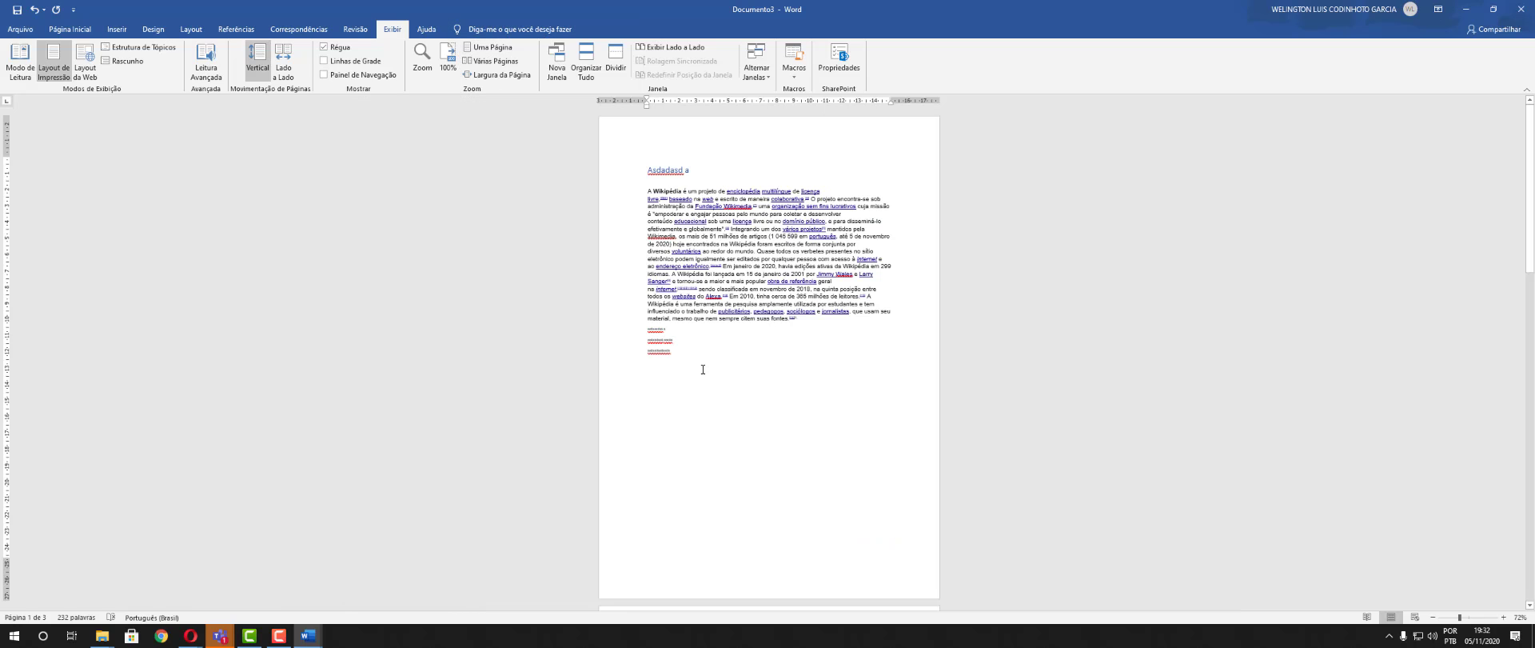
scroll(745, 497, "down", 5)
scroll(745, 497, "up", 2)
scroll(744, 497, "up", 3)
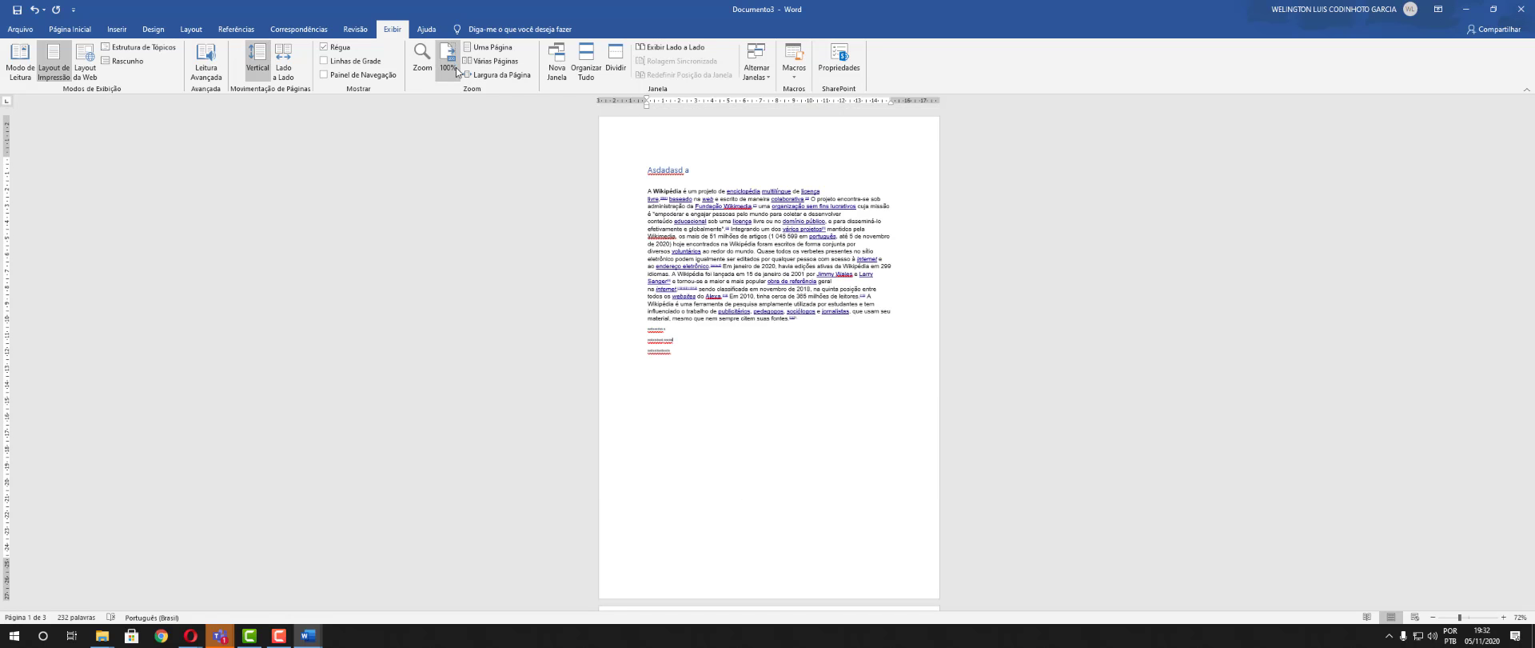
Compare the Várias Páginas and Uma Página zoom views, ending with several pages side by side
left_click(487, 62)
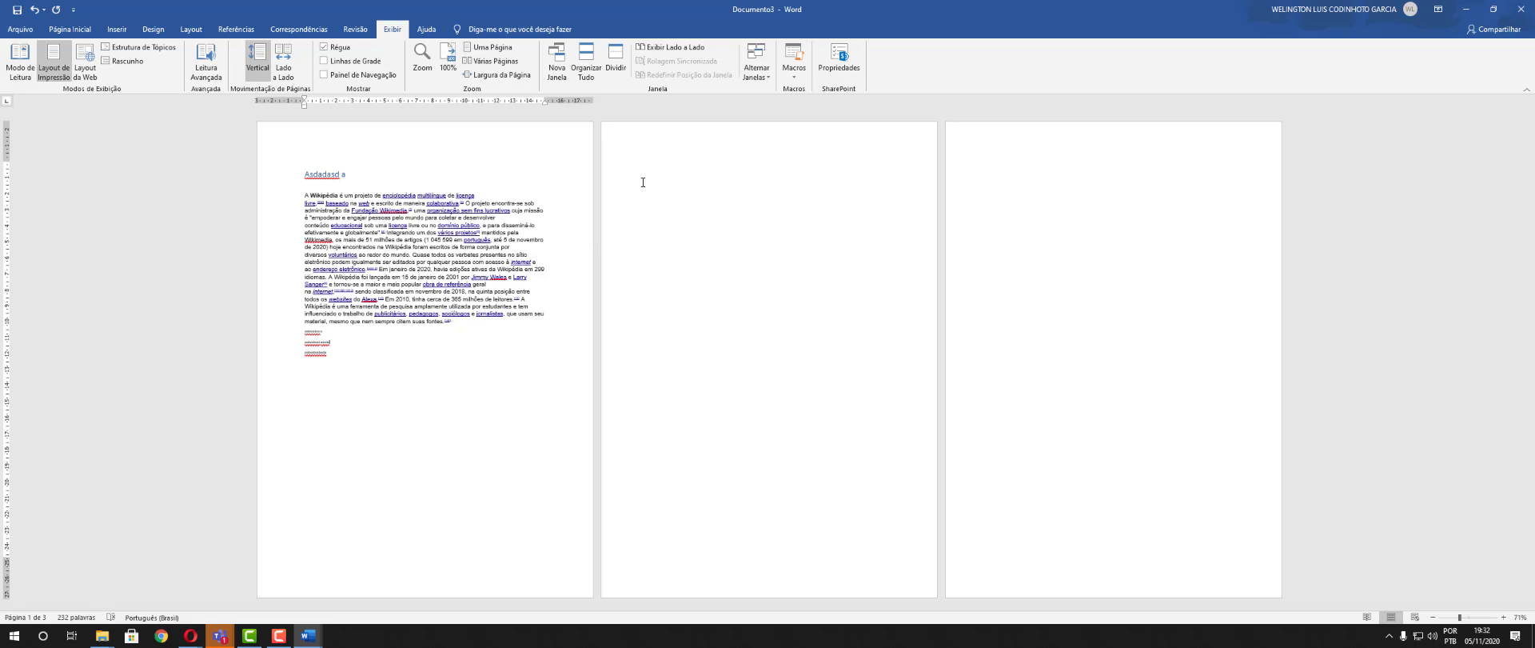
left_click(489, 48)
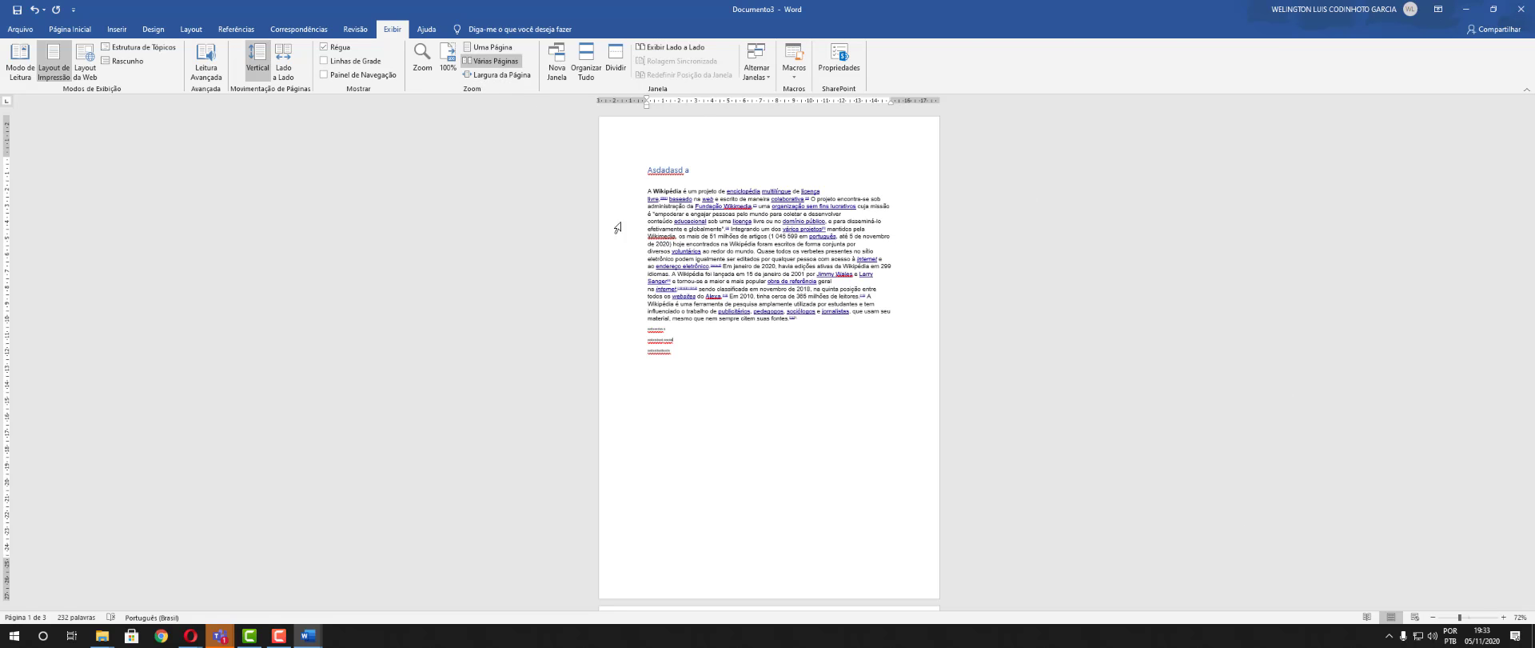
left_click(490, 61)
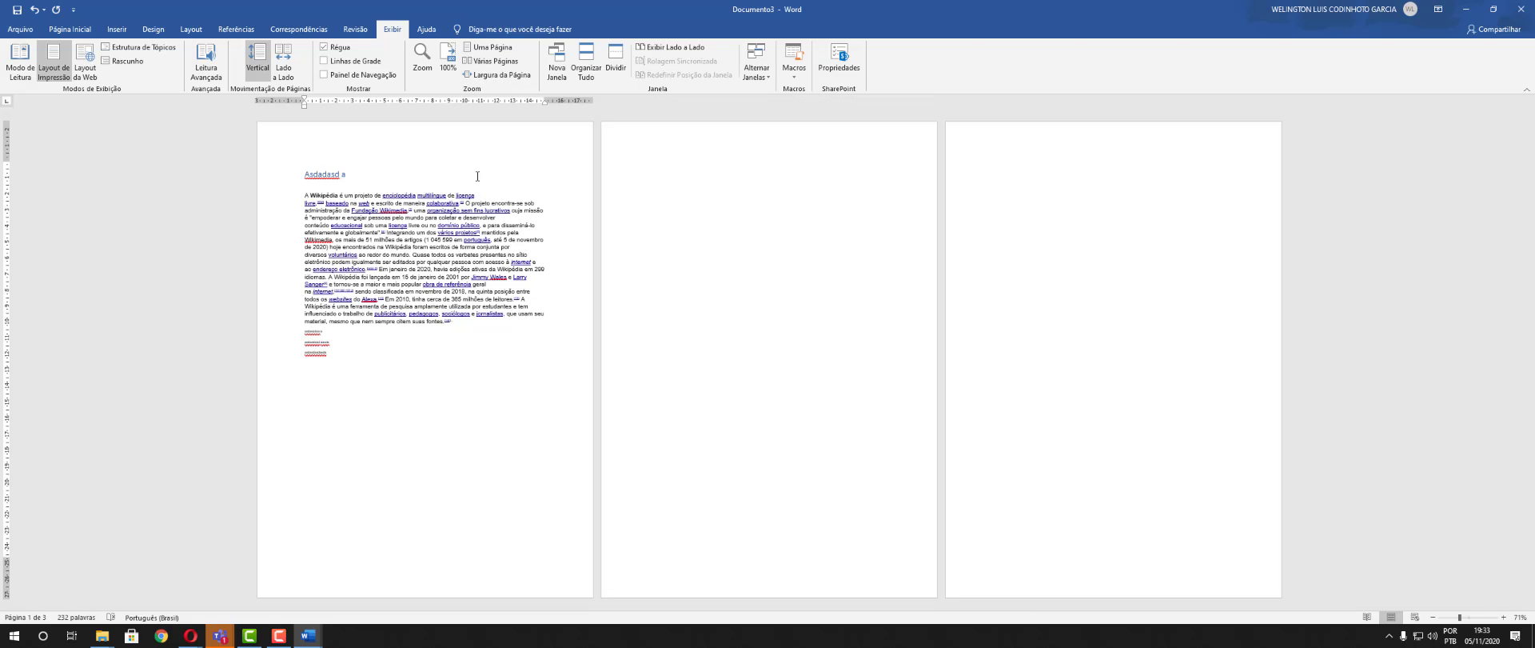
Fit the page to the window width with Largura da Página and look over the enlarged text
left_click(496, 75)
scroll(659, 266, "up", 7)
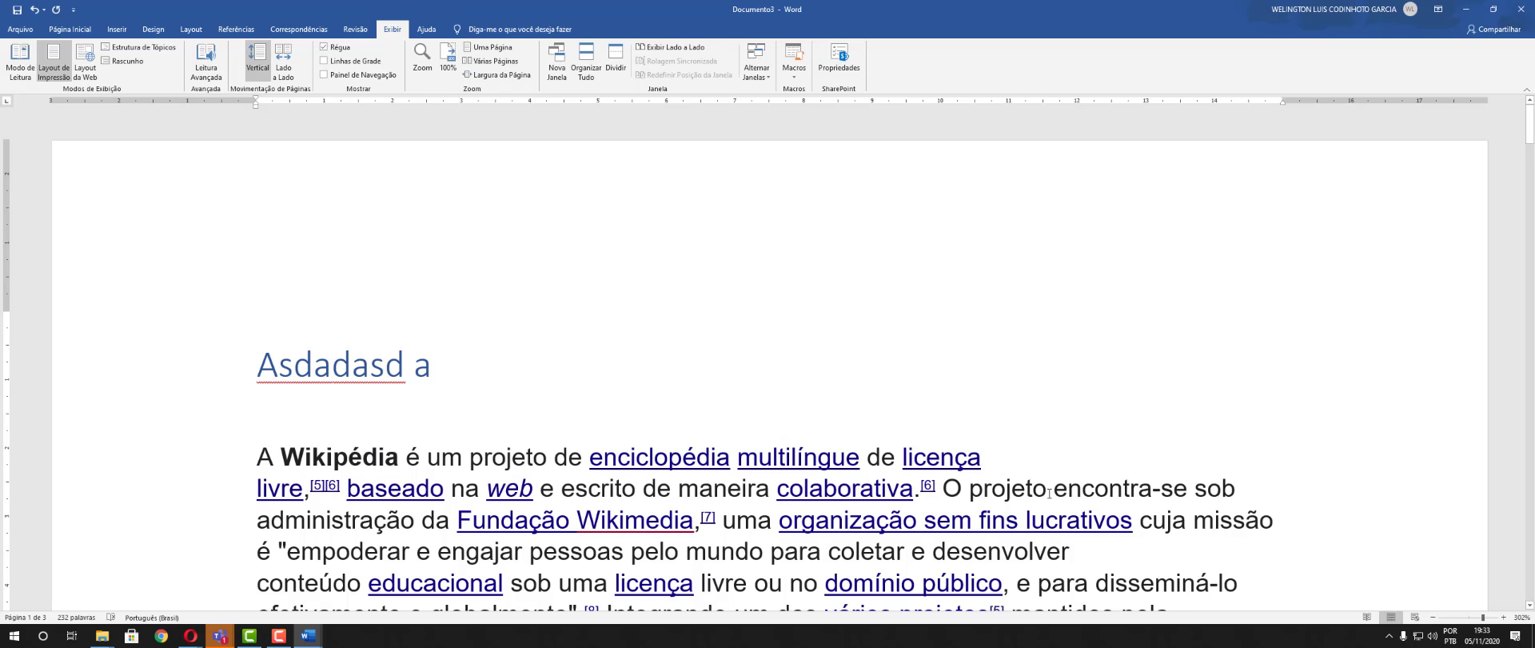
scroll(1080, 366, "down", 3)
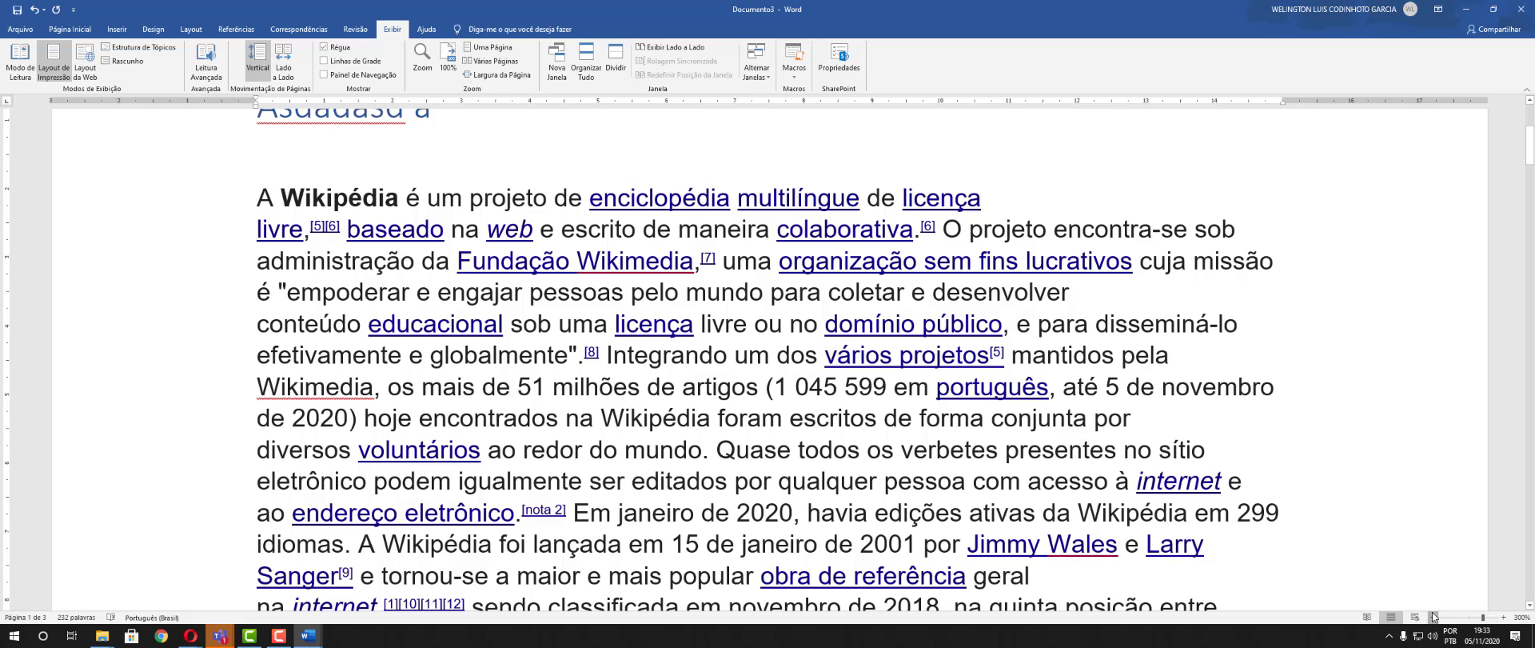
Gradually reduce the document's zoom from the enlarged page-width view
left_click(1432, 616)
left_click(1432, 617)
left_click(1432, 616)
left_click(1432, 617)
left_click(1432, 616)
left_click(1432, 616)
left_click(1426, 614)
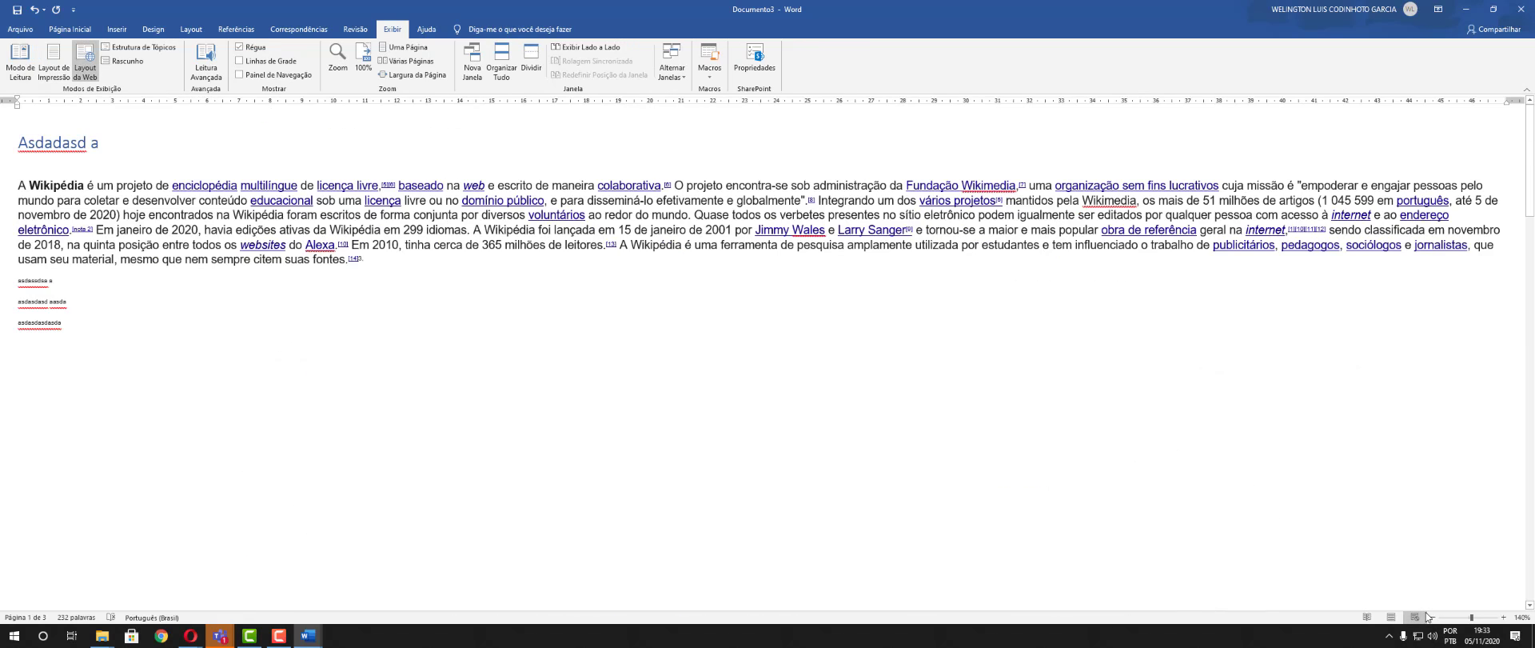
left_click(1435, 618)
left_click(1434, 618)
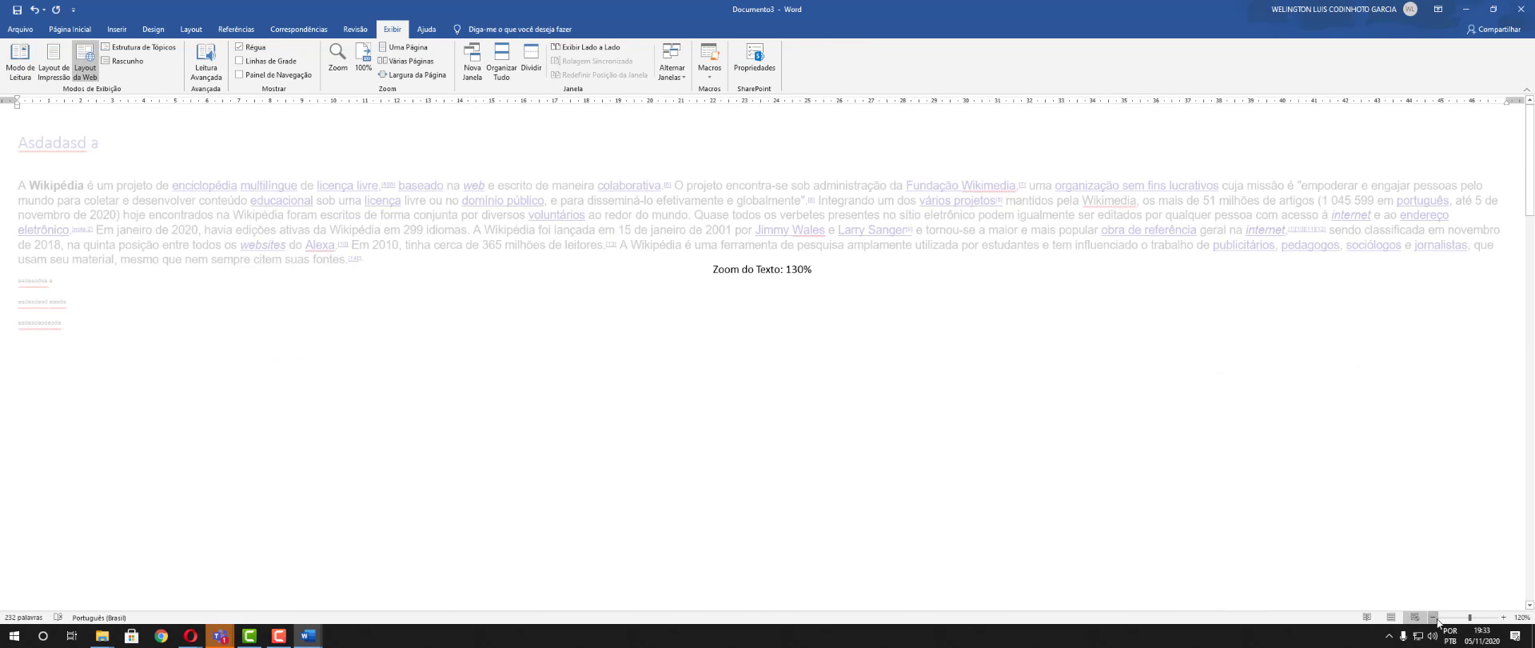
left_click(1391, 619)
Reduce the Print Layout zoom to 180% and return to the beginning of the document
left_click(1434, 617)
left_click(1434, 617)
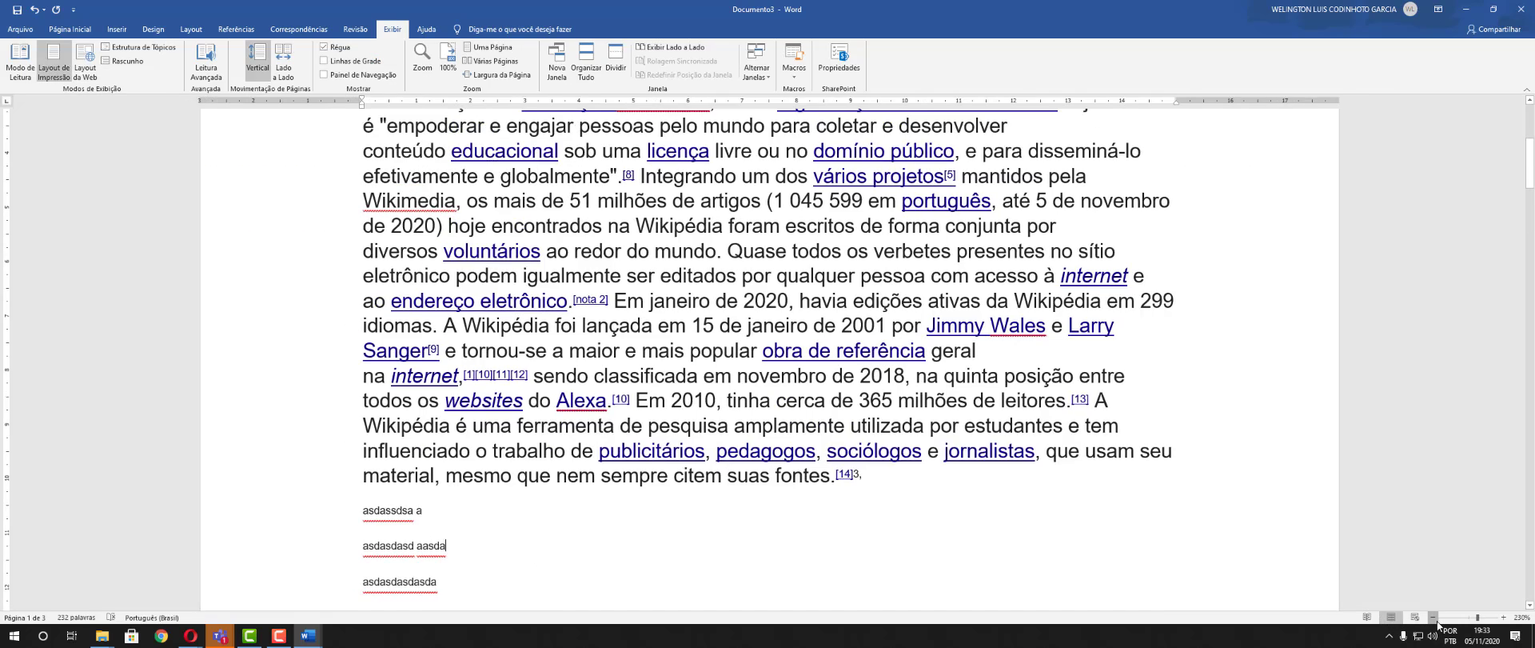
left_click(1434, 617)
left_click(1433, 617)
left_click(1434, 617)
left_click(1434, 617)
left_click(1434, 618)
scroll(799, 384, "up", 3)
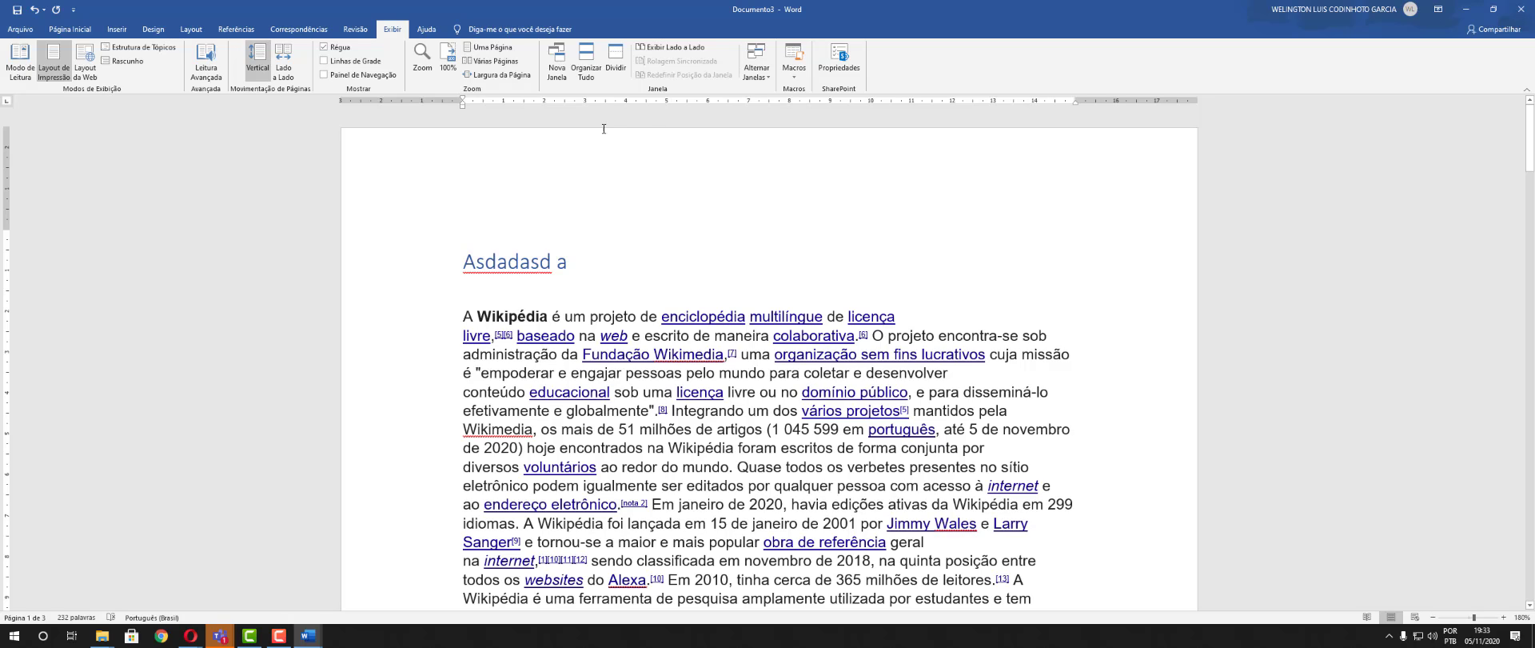
Open a second window of the current document, move it over the original as a floating window, and return to the original
left_click(563, 67)
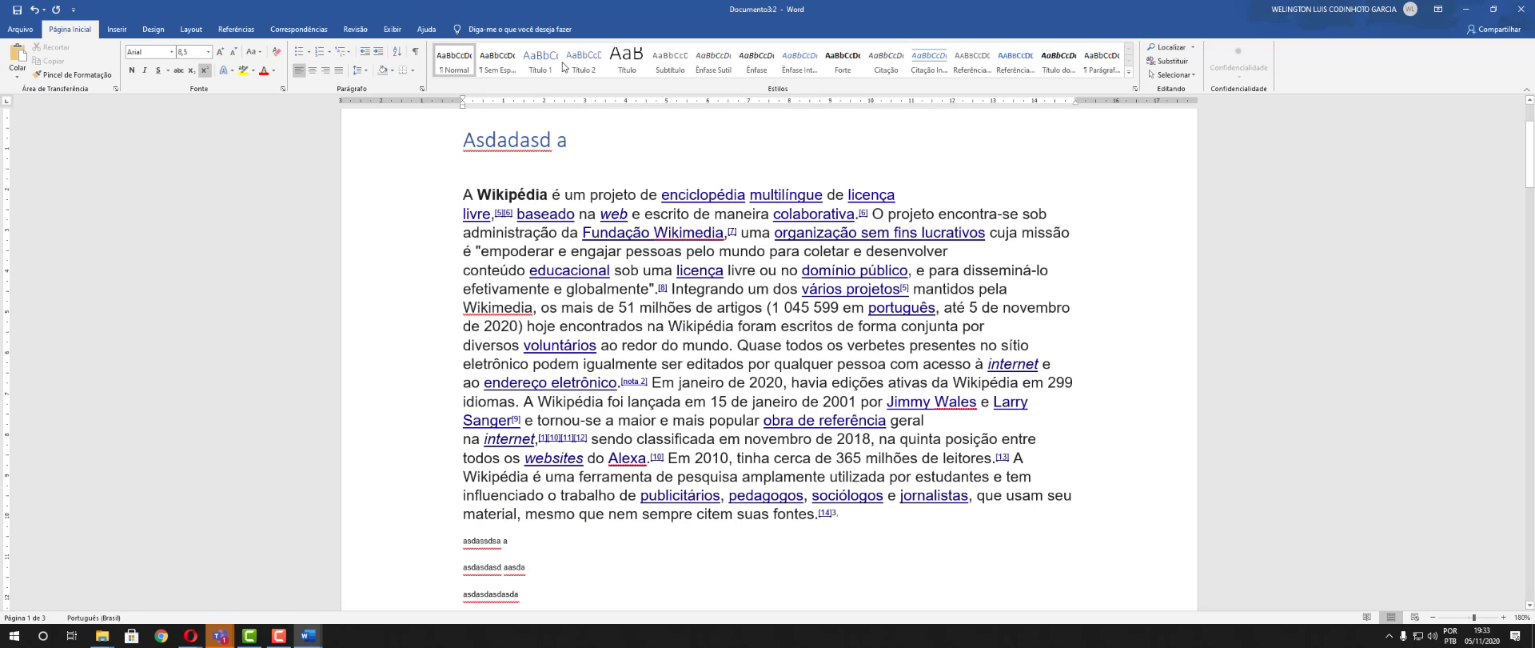
left_click_drag(845, 7, 747, 134)
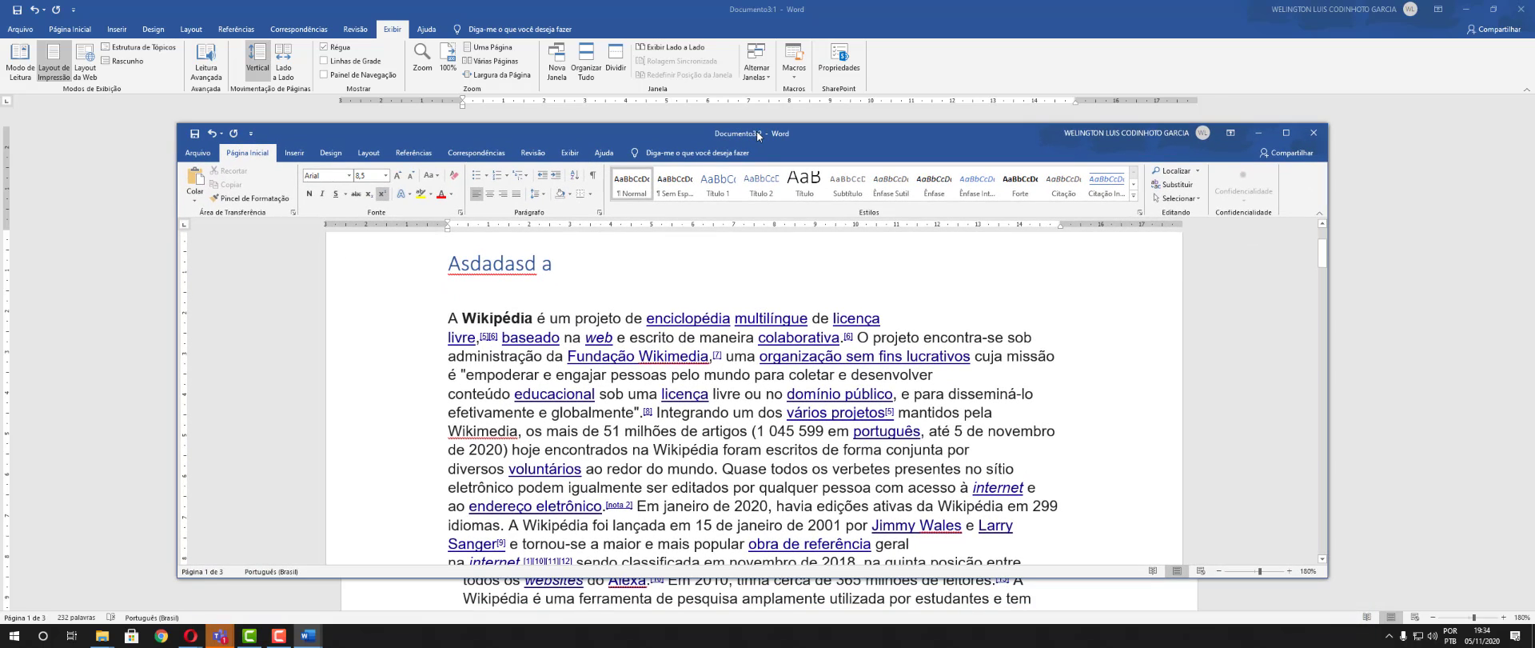
left_click(762, 13)
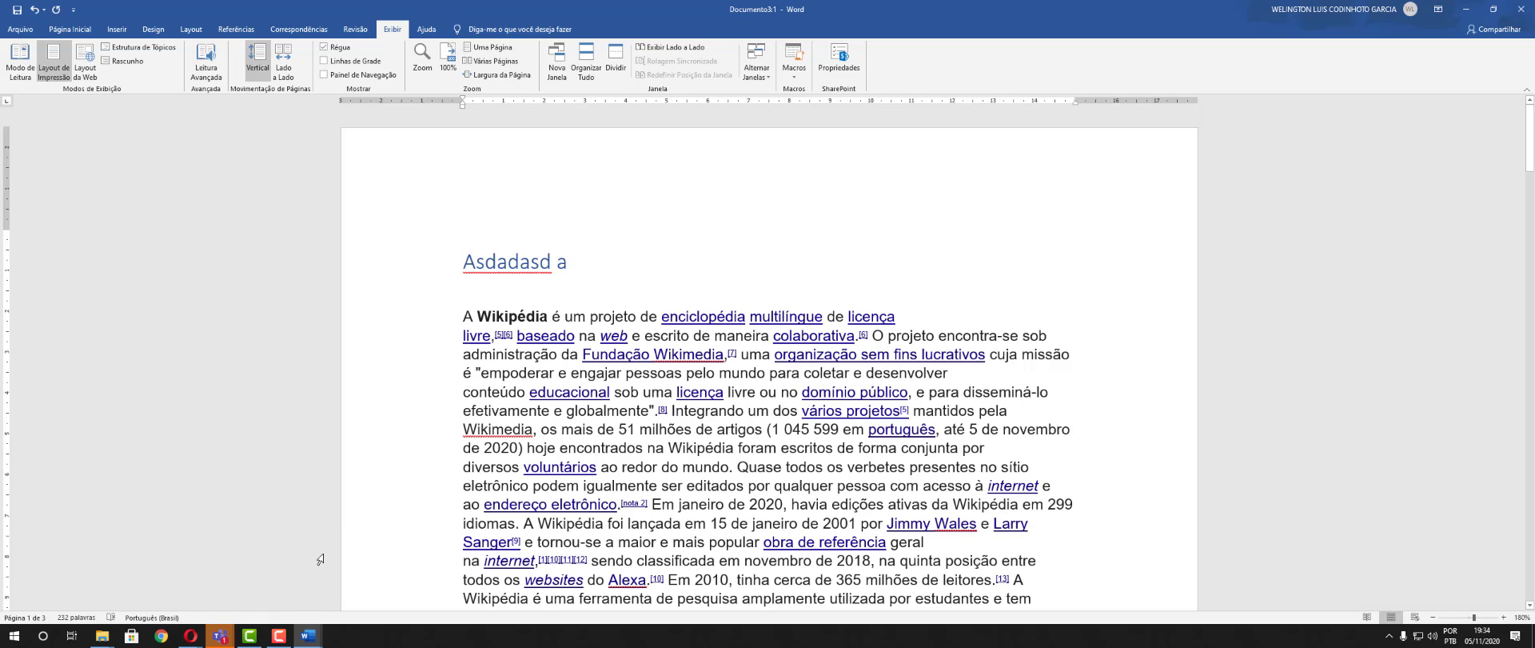
Bring the Documento3:2 window back to the front, move it lower on the screen, and return to Documento3:1
mouse_move(309, 636)
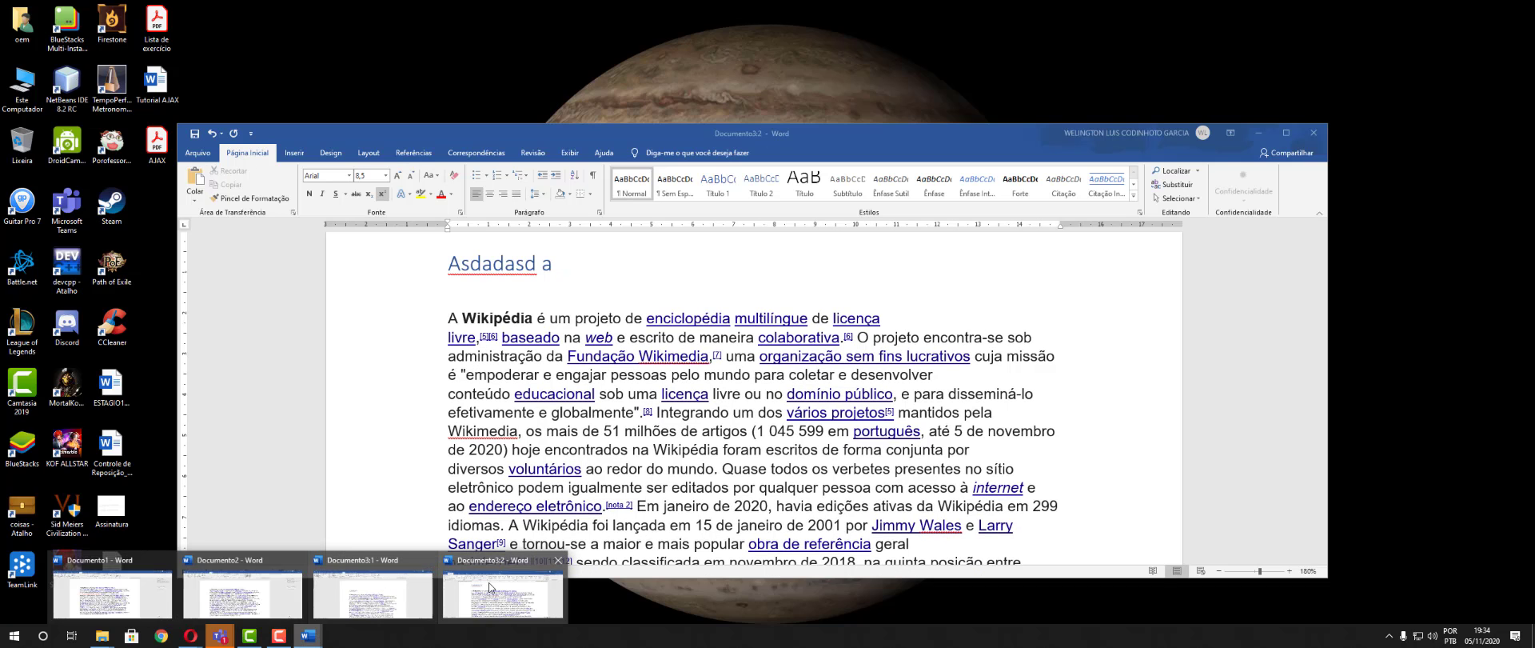
left_click(502, 591)
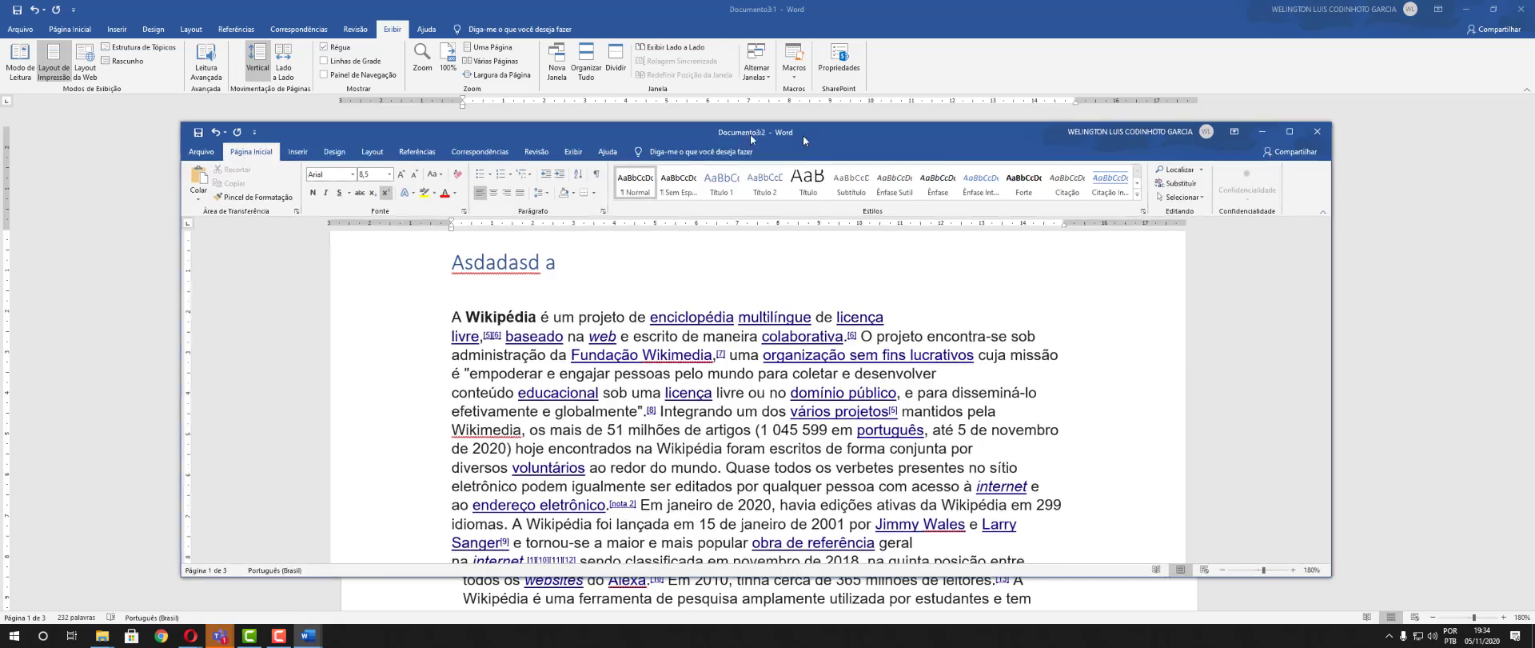
left_click_drag(739, 138, 646, 338)
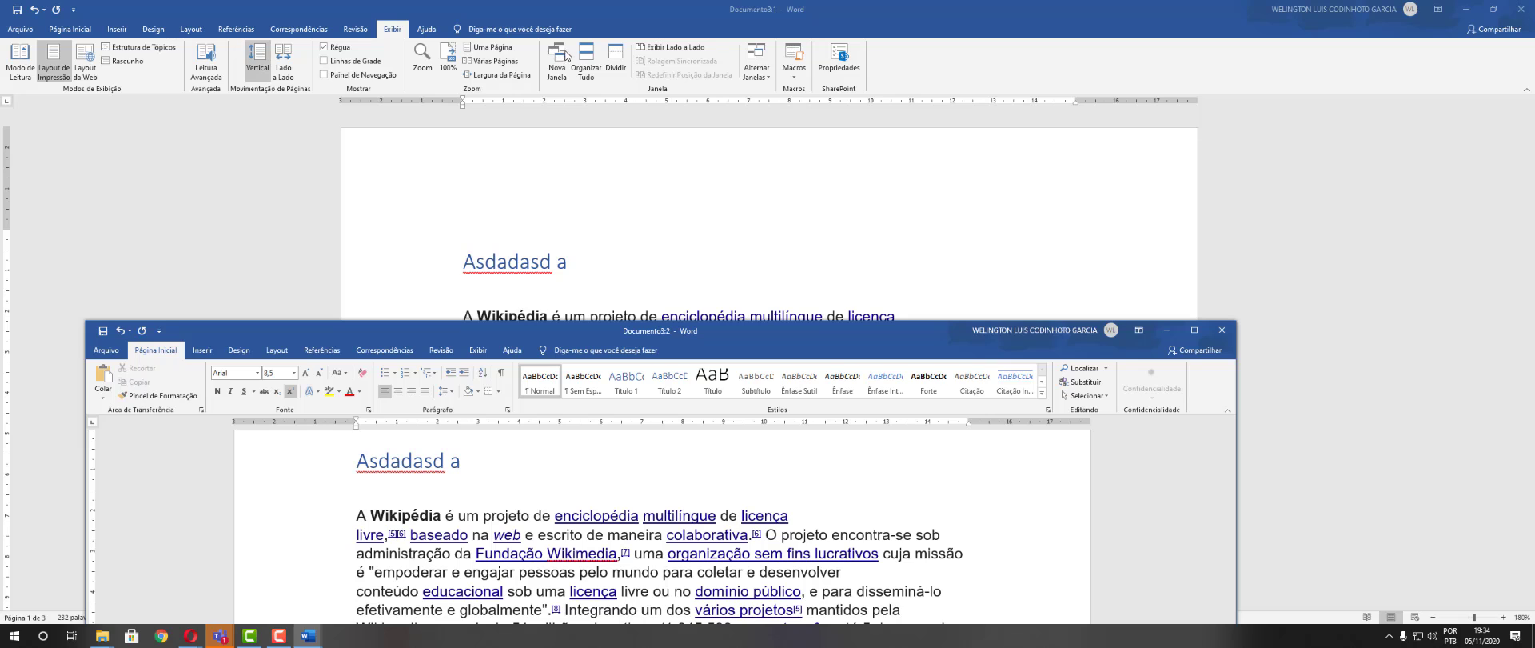
left_click(608, 161)
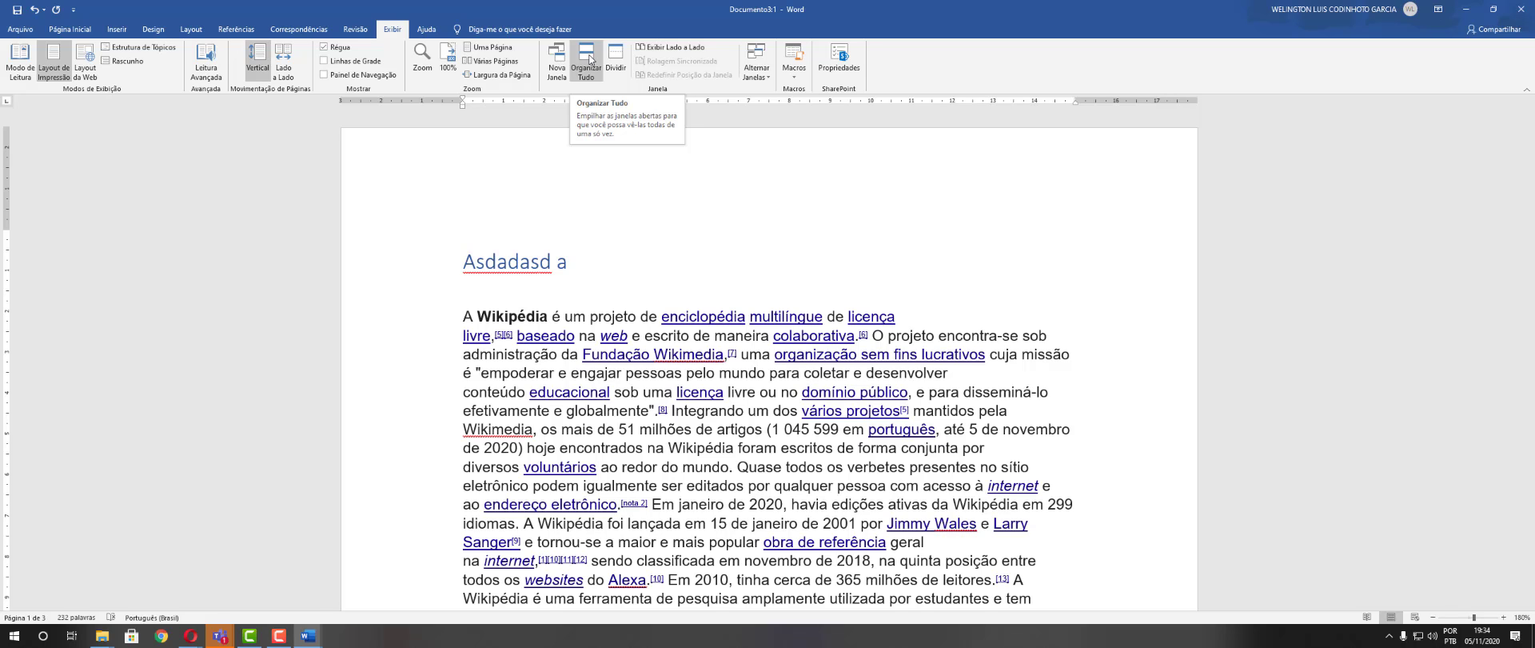
Arrange all open document windows on the screen and split the Documento3:1 window into two panes
left_click(590, 59)
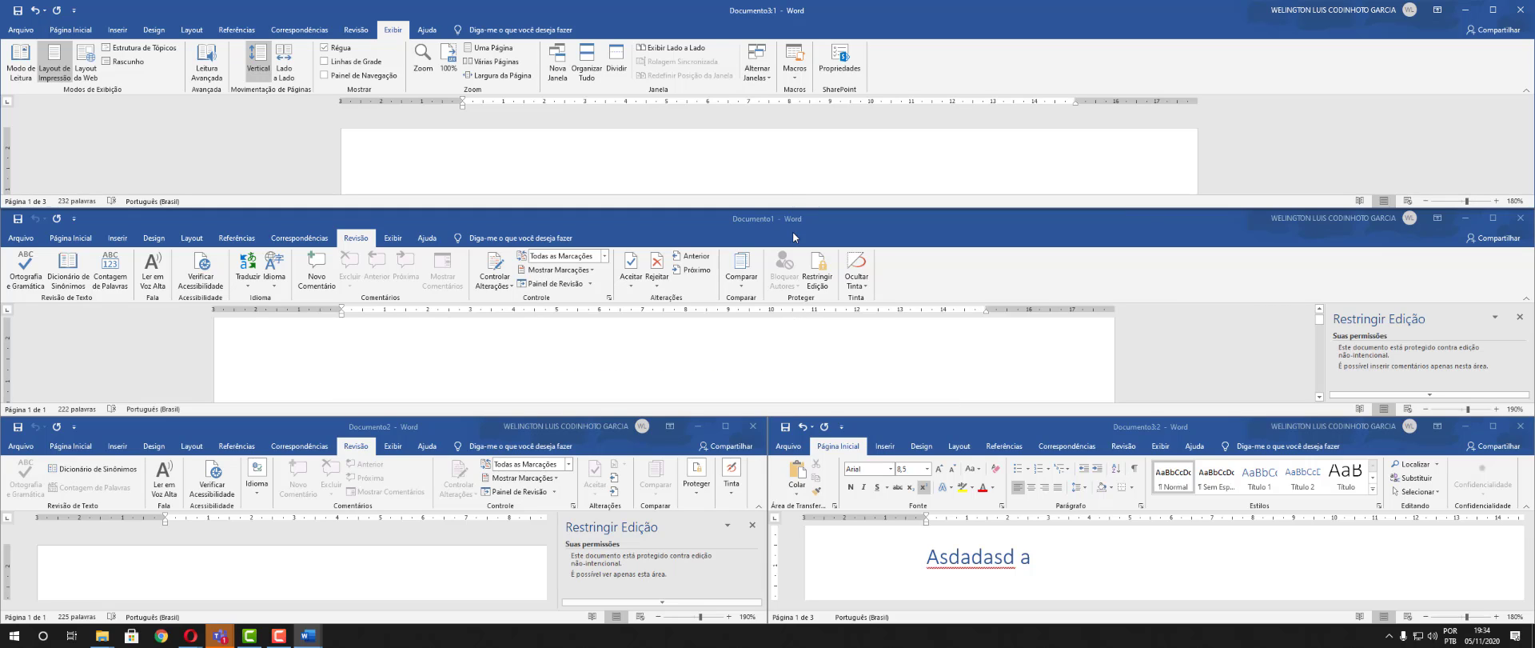
left_click(616, 64)
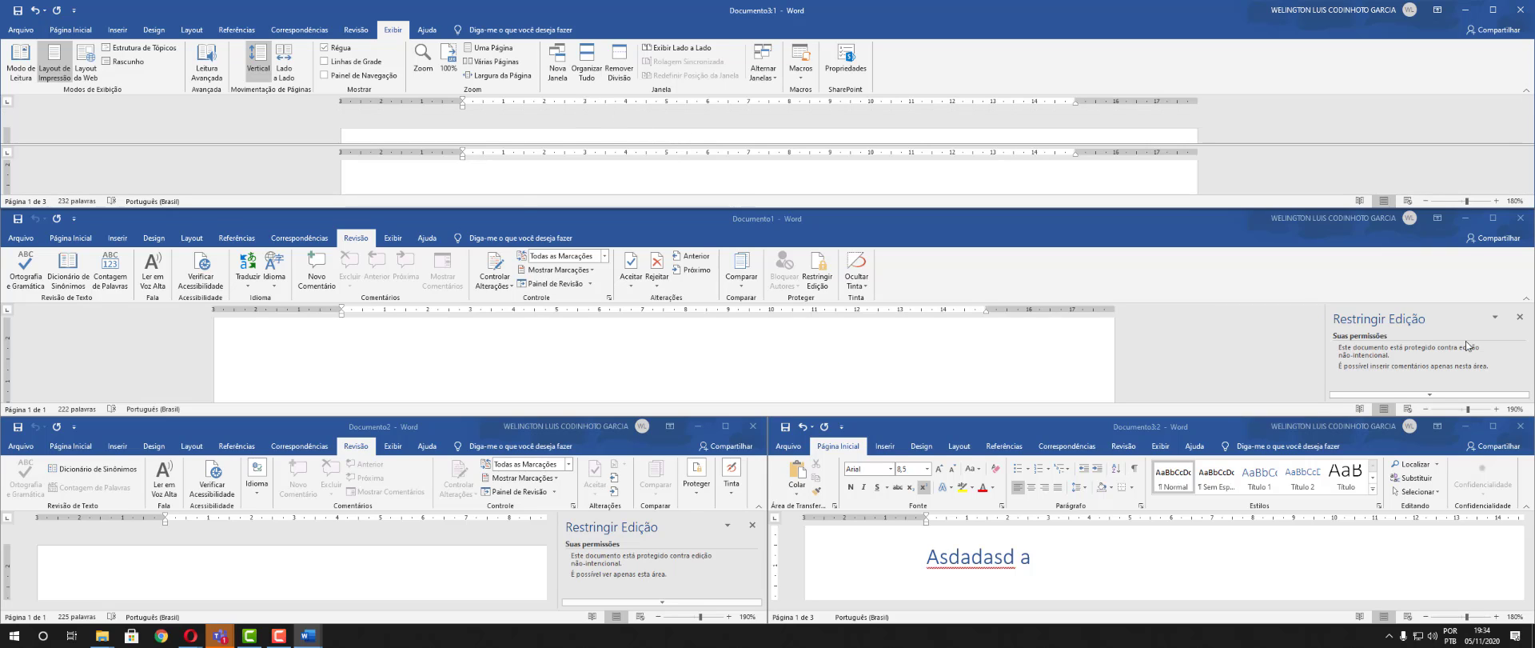
Minimize the three other document windows and maximize Documento3:1
left_click(1465, 218)
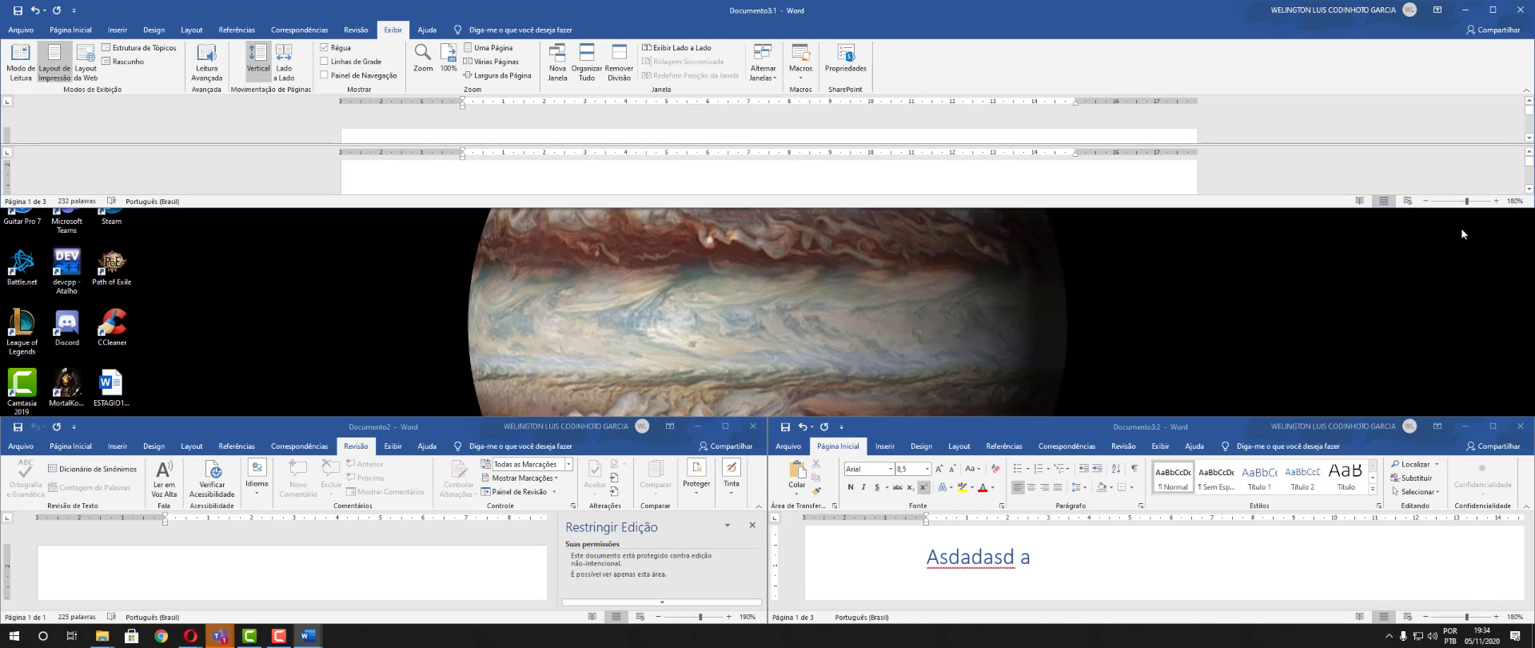
left_click(1462, 426)
left_click(699, 427)
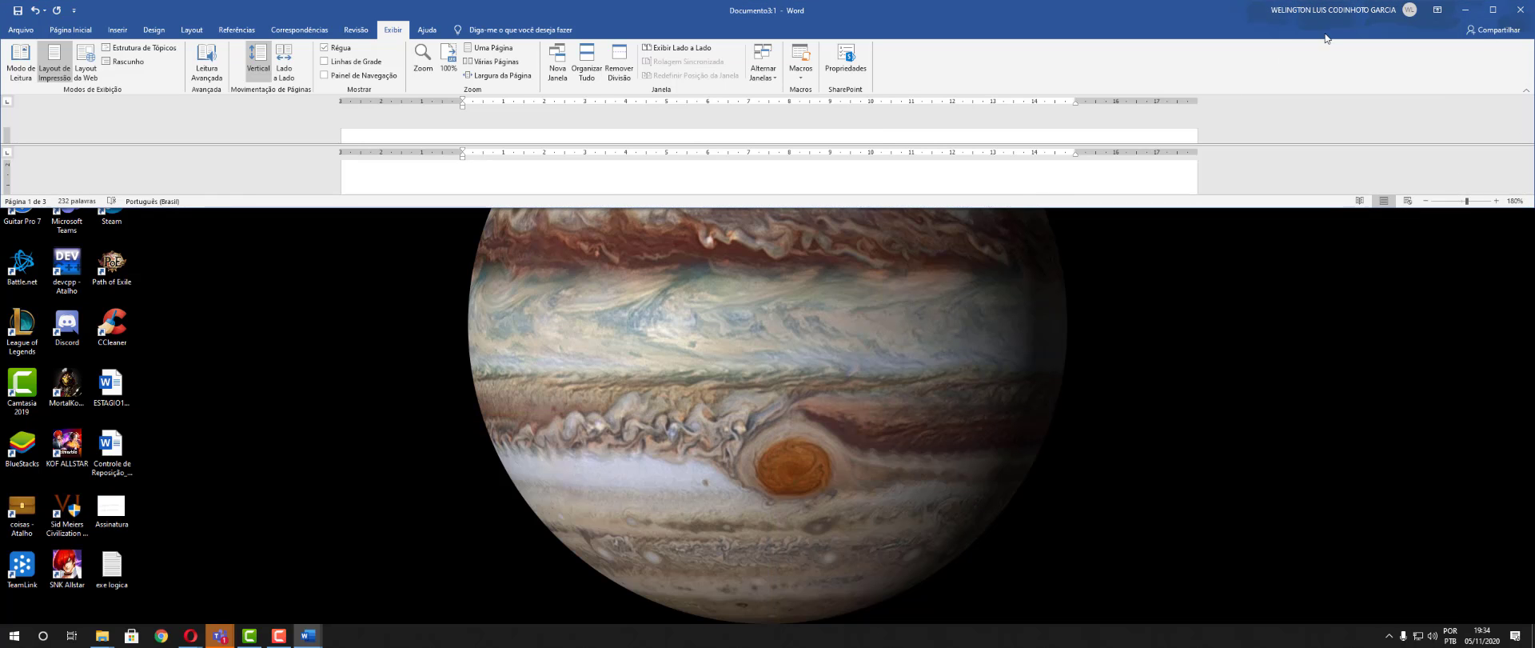
left_click(1491, 15)
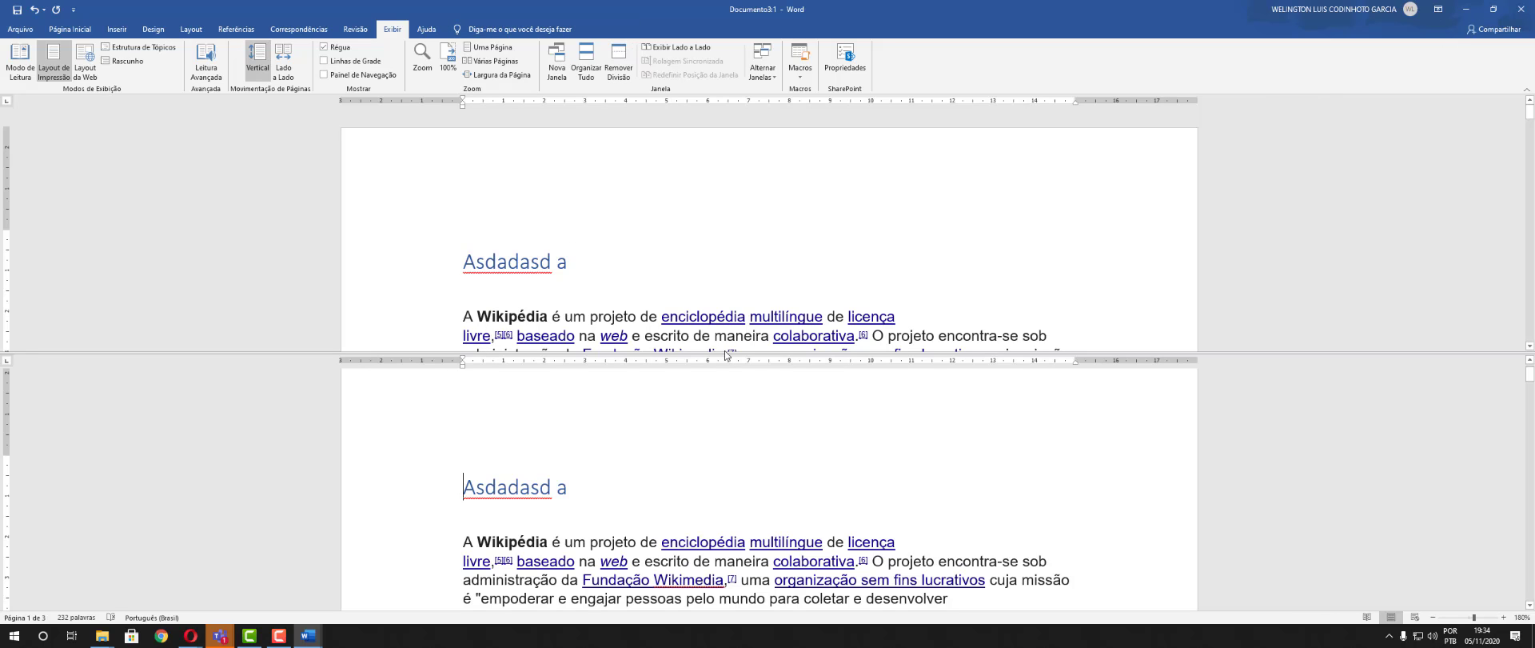
Undo the last two changes to the Asdadasd heading line
key("ctrl+z")
key("ctrl+z")
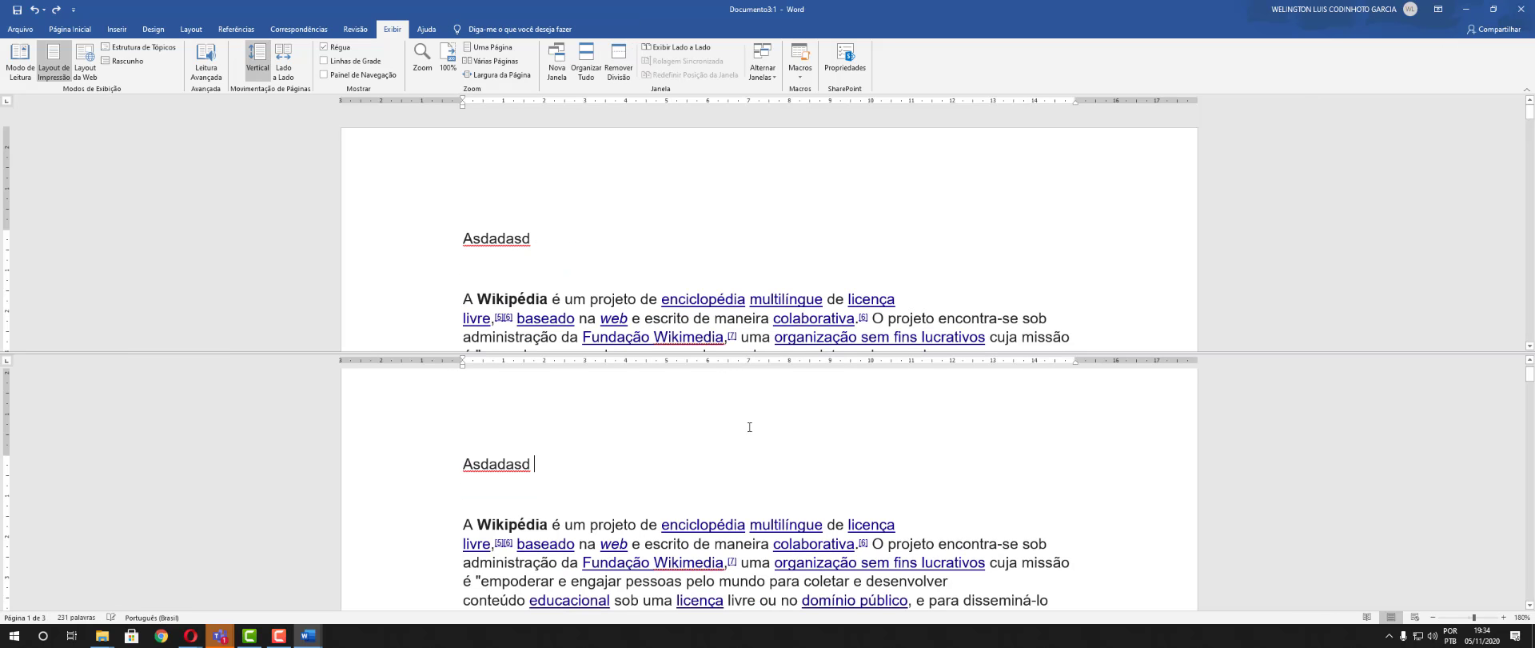
Browse the document independently in the upper and lower split panes to compare different parts of it
scroll(591, 391, "down", 3)
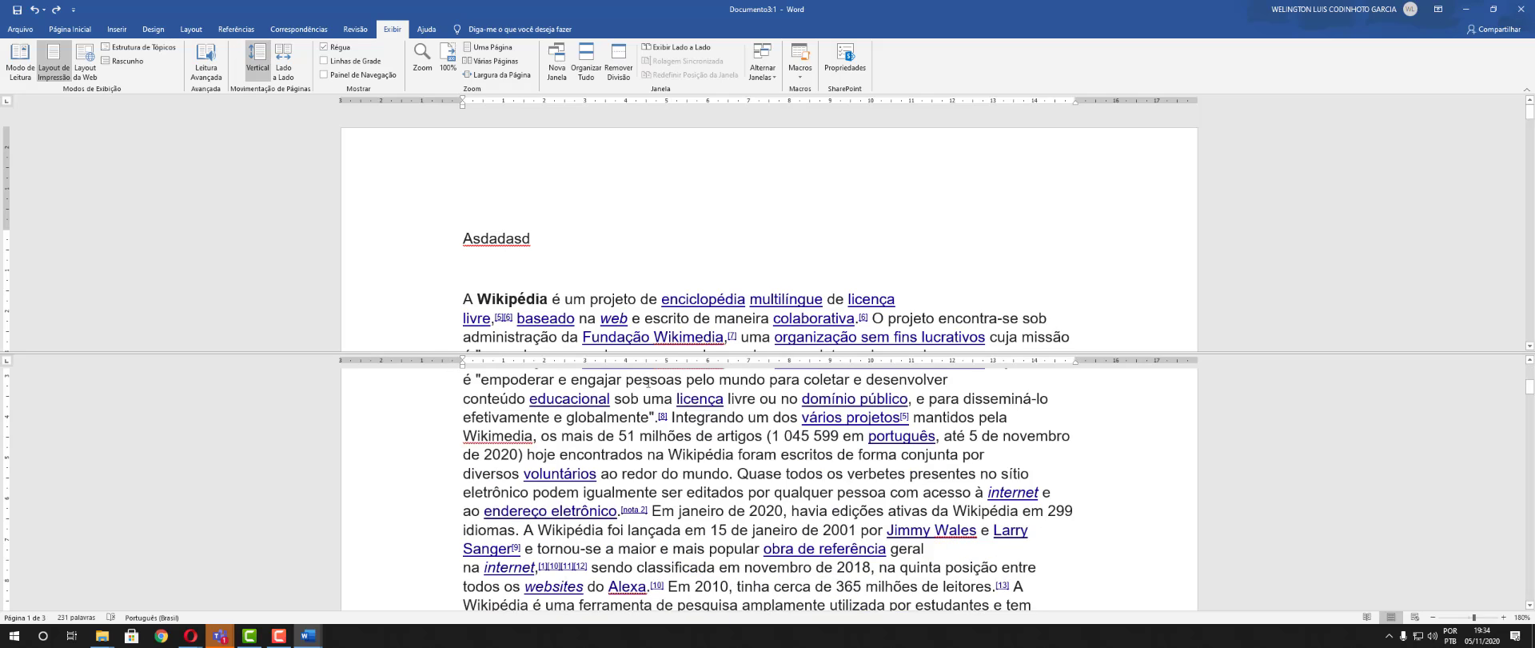
scroll(647, 382, "up", 1)
scroll(697, 324, "down", 5)
scroll(699, 326, "up", 3)
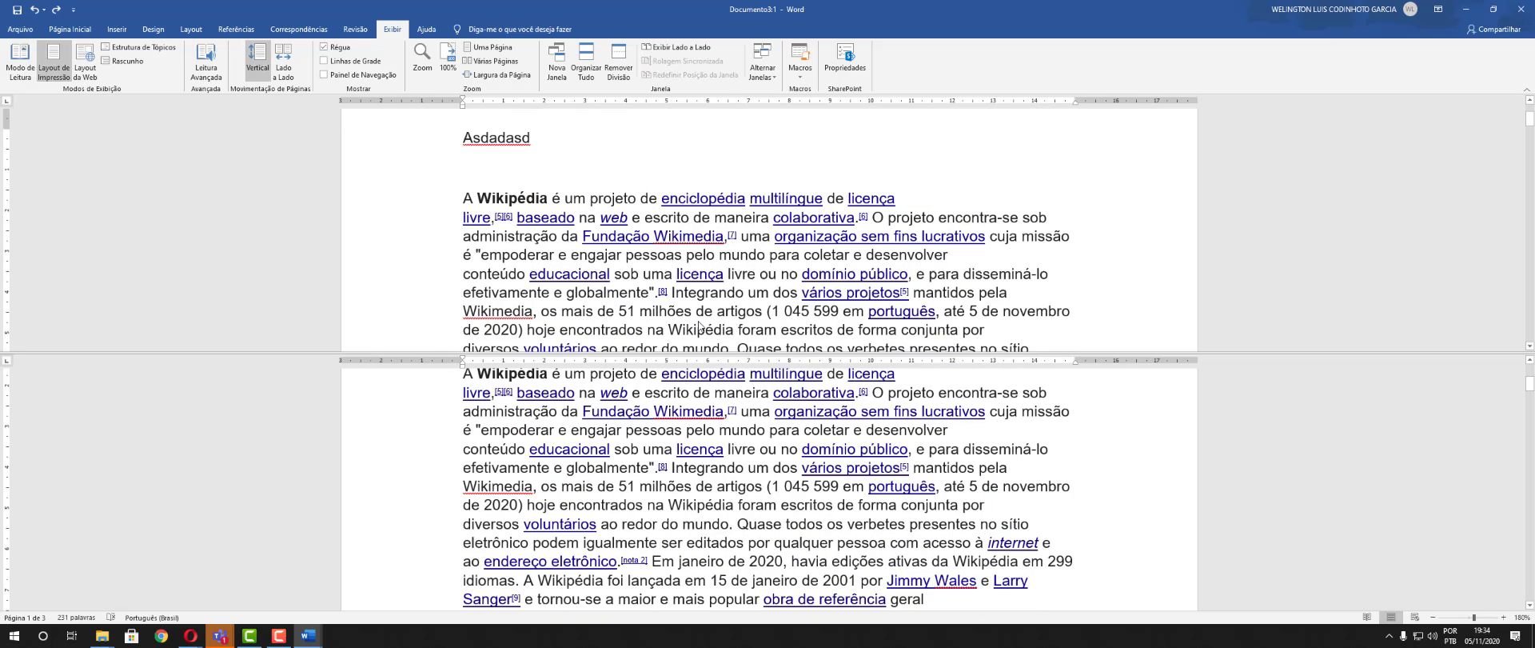
scroll(710, 321, "down", 9)
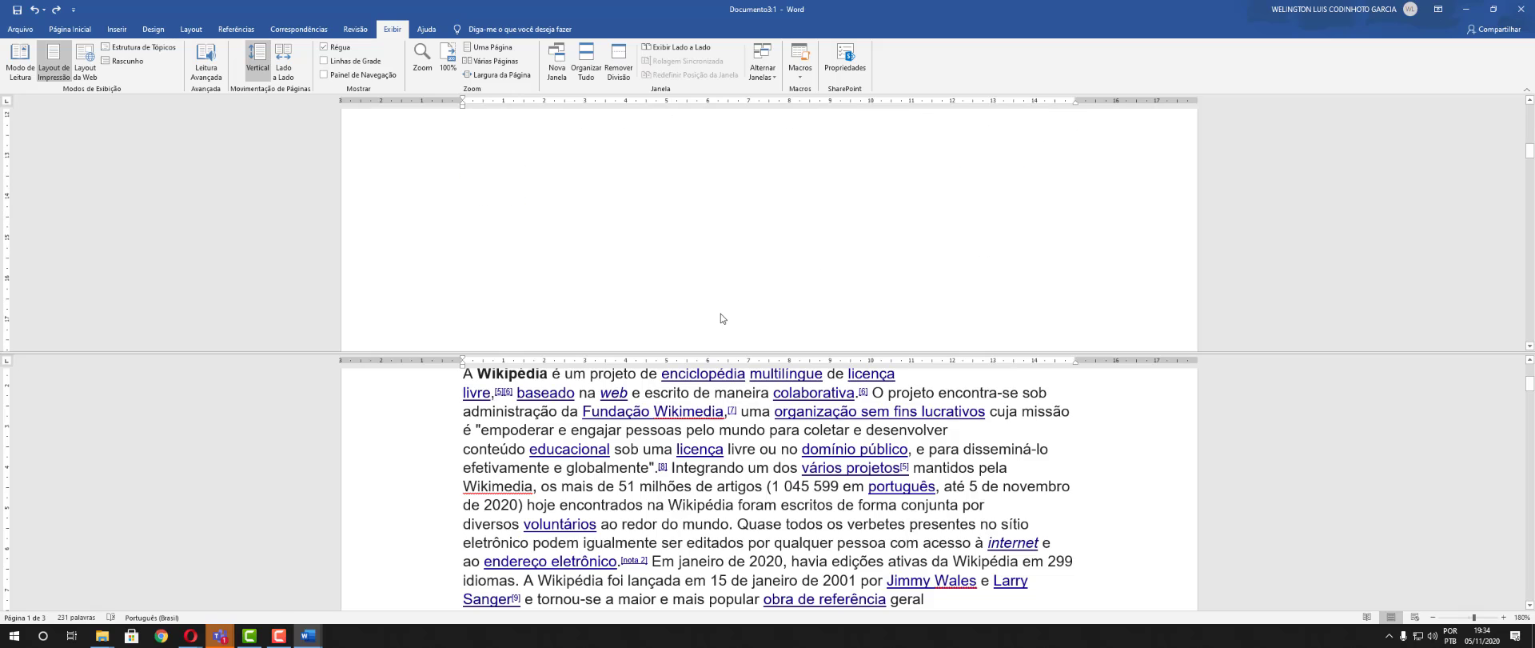
scroll(721, 318, "up", 10)
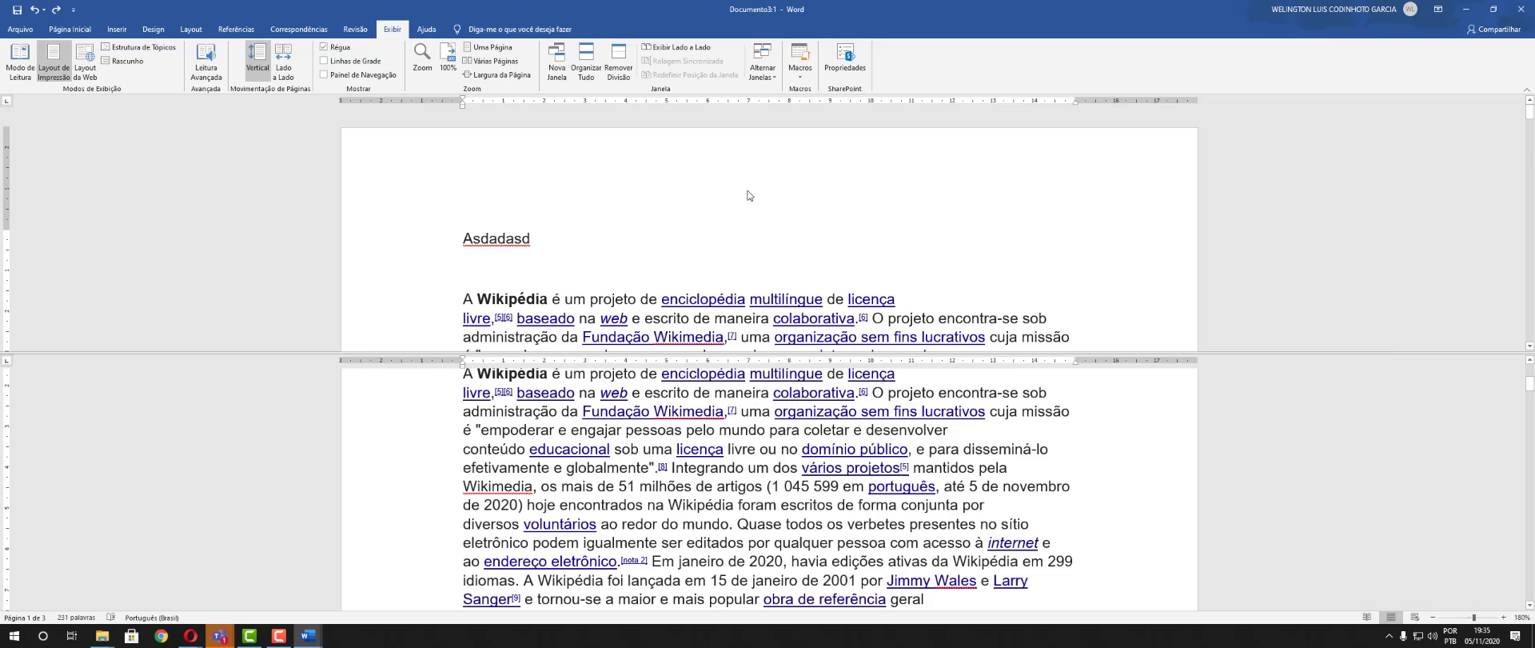
scroll(761, 194, "down", 9)
scroll(837, 452, "down", 4)
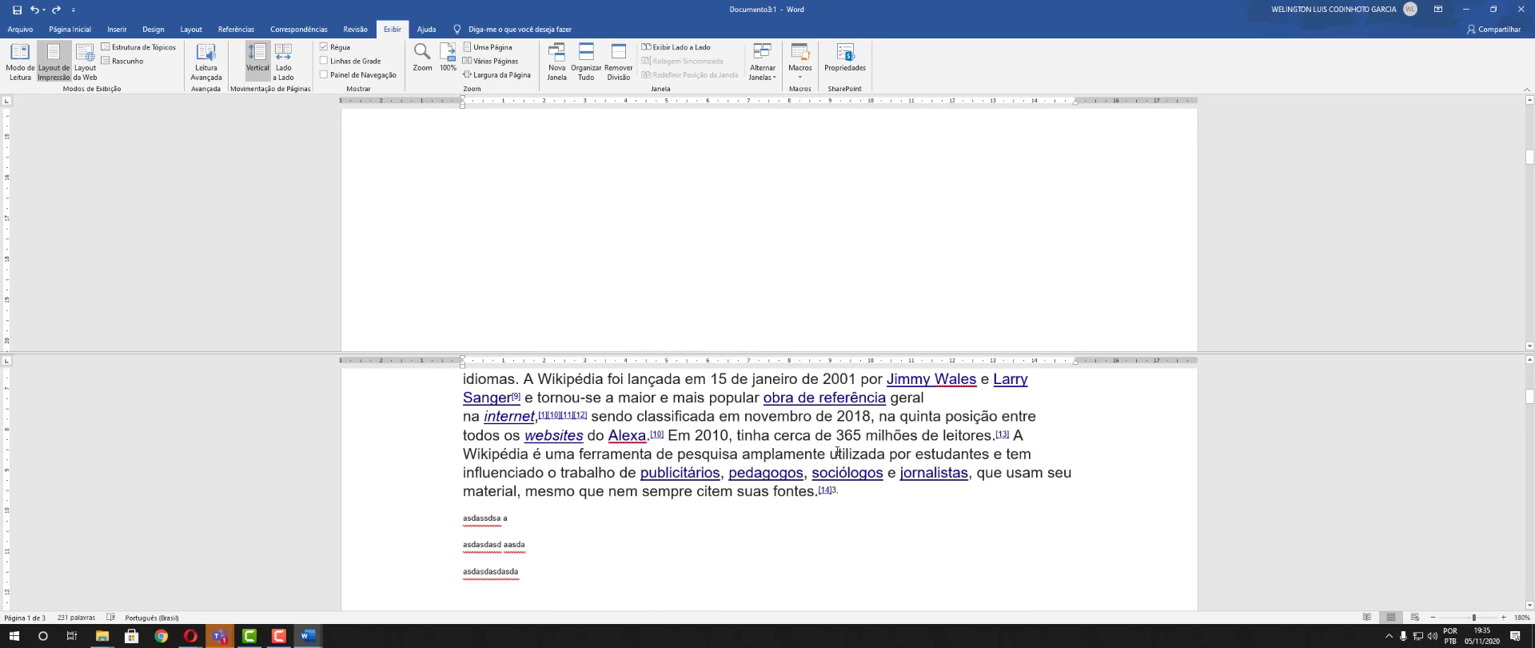
scroll(837, 453, "down", 4)
scroll(837, 432, "up", 12)
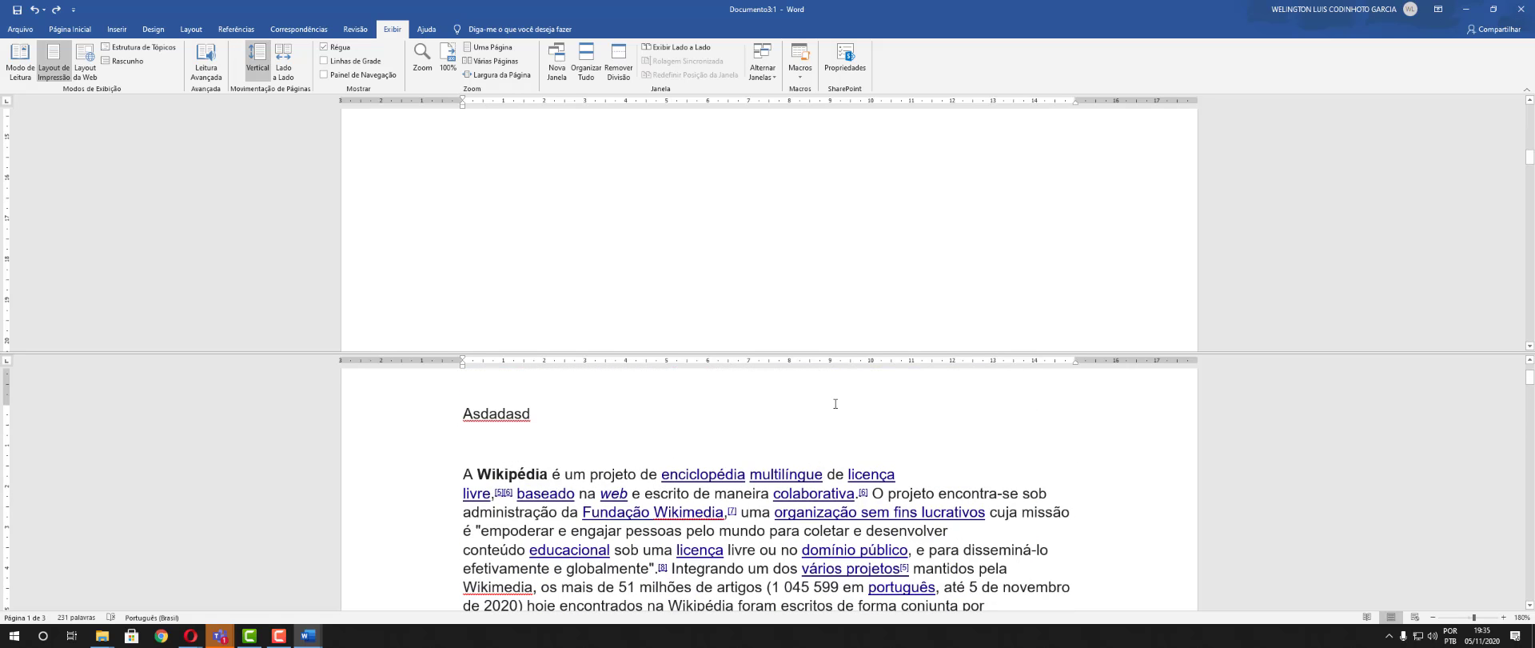
scroll(835, 404, "up", 2)
Remove the window split and look through the document's pages in the single view, ending at the beginning
left_click(618, 62)
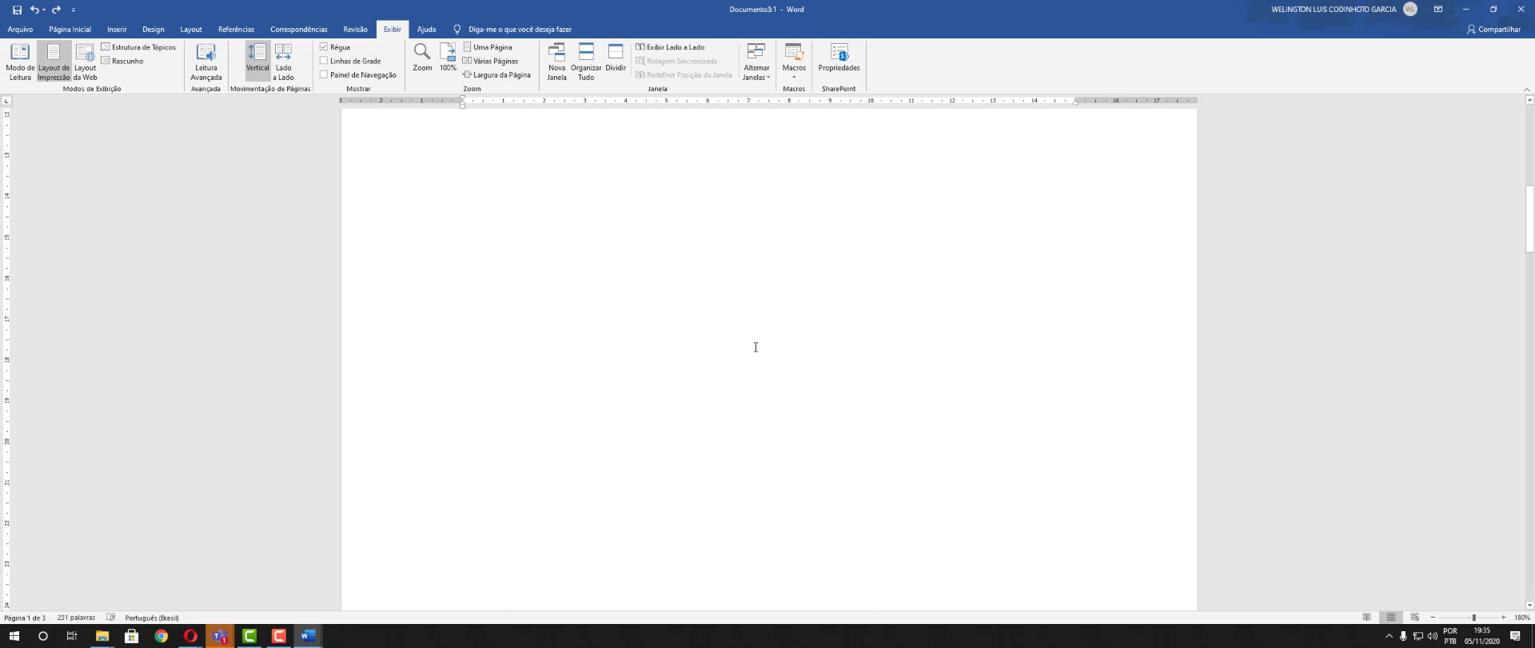
scroll(756, 347, "up", 12)
scroll(764, 405, "down", 20)
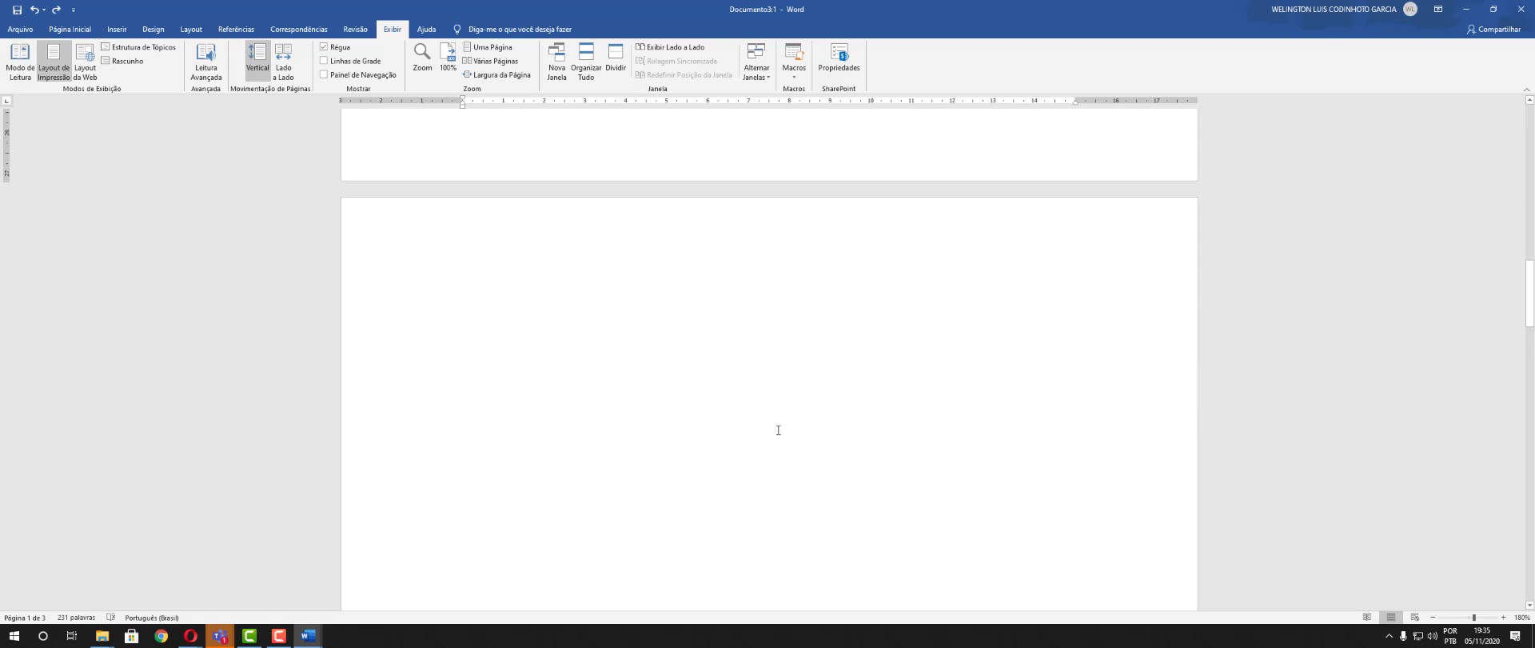
scroll(780, 416, "down", 3)
scroll(795, 387, "up", 10)
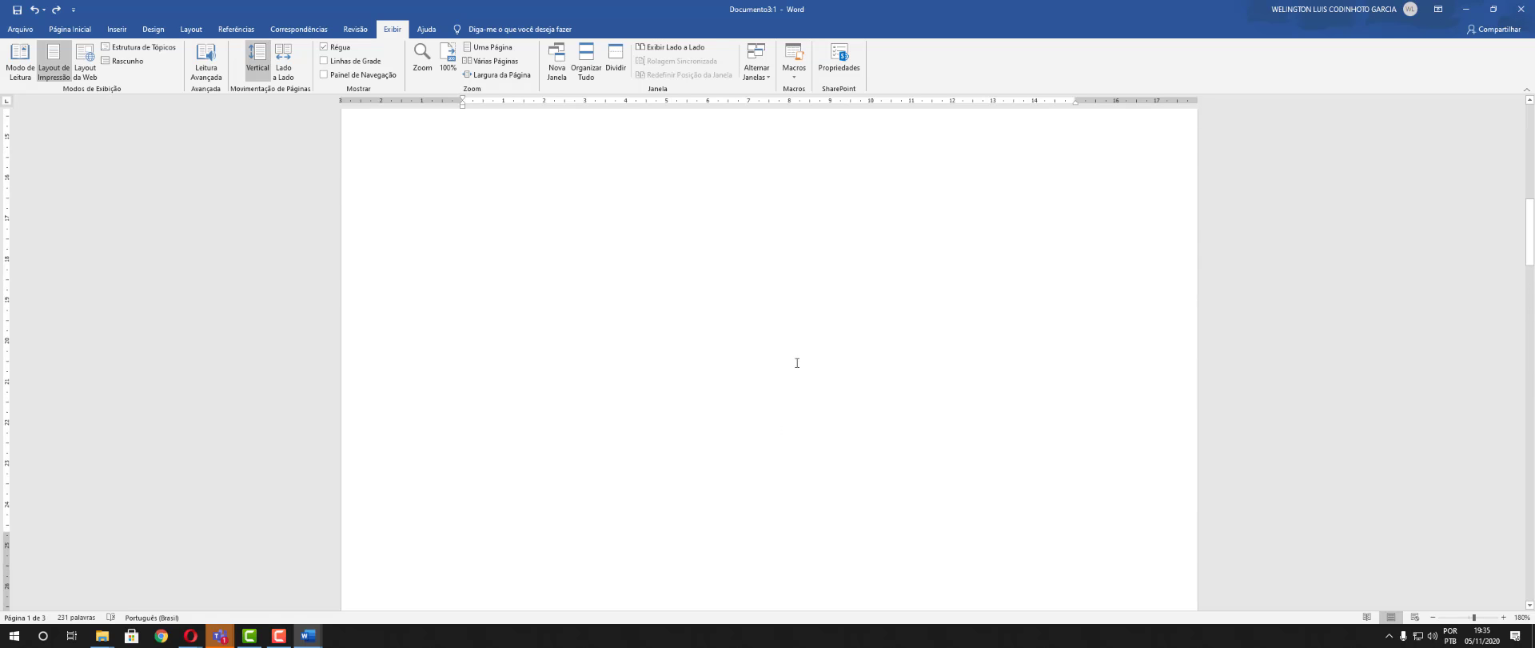
scroll(797, 363, "up", 15)
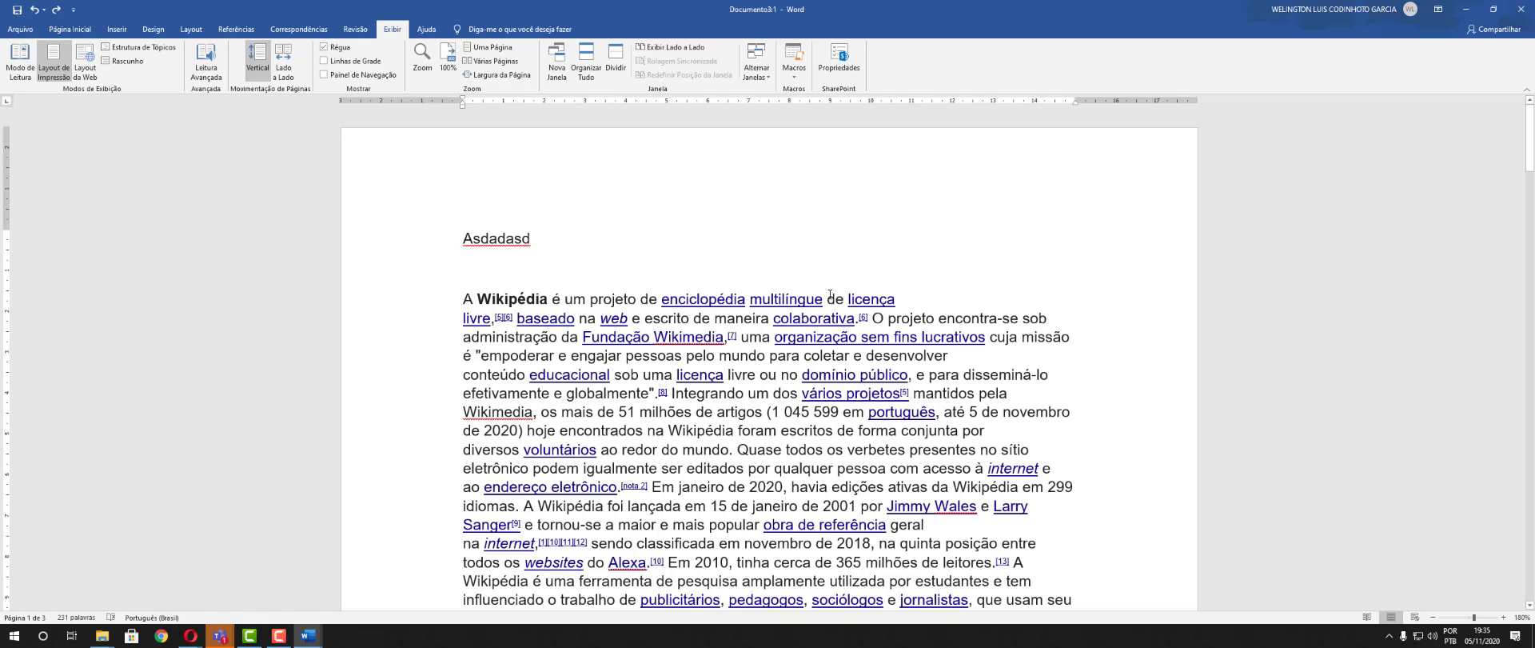
View Documento3:1 side by side with Documento1, close its Restringir Edição pane, and bring the page's left margin into view
left_click(681, 48)
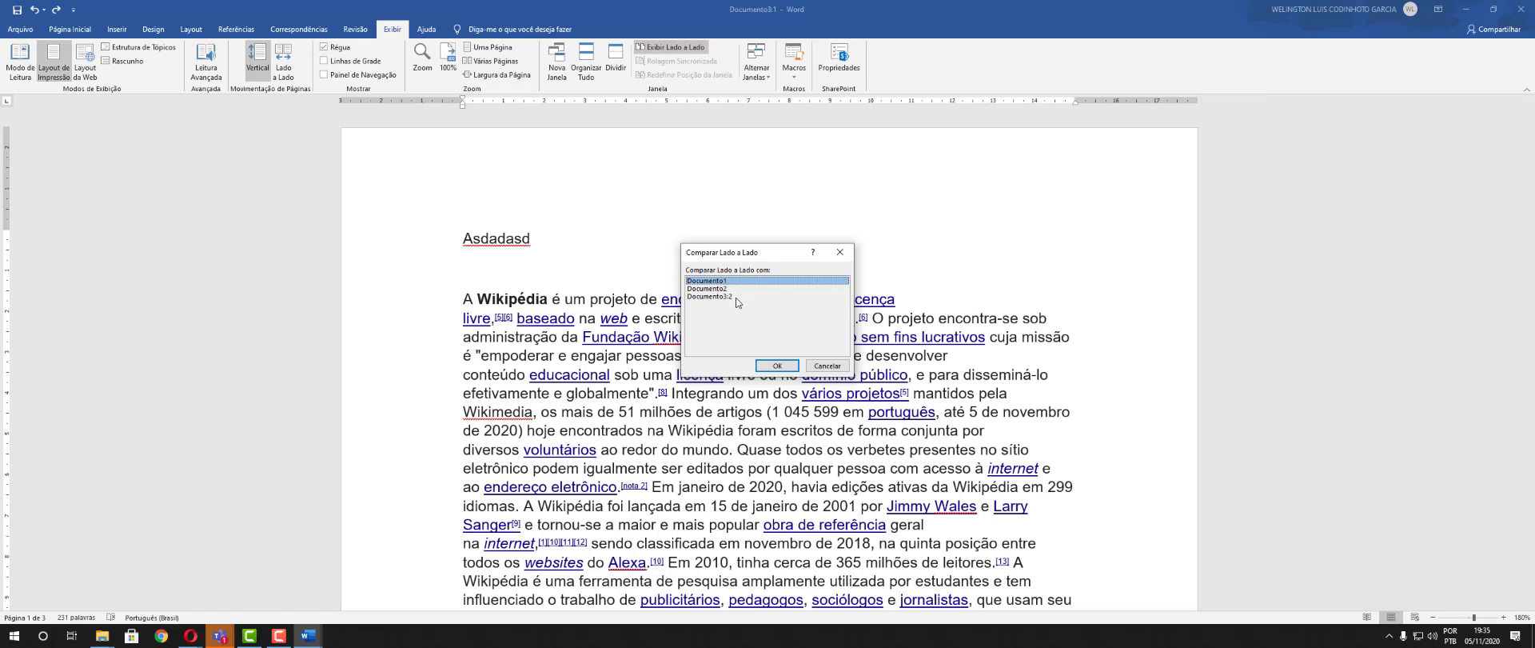
left_click(715, 288)
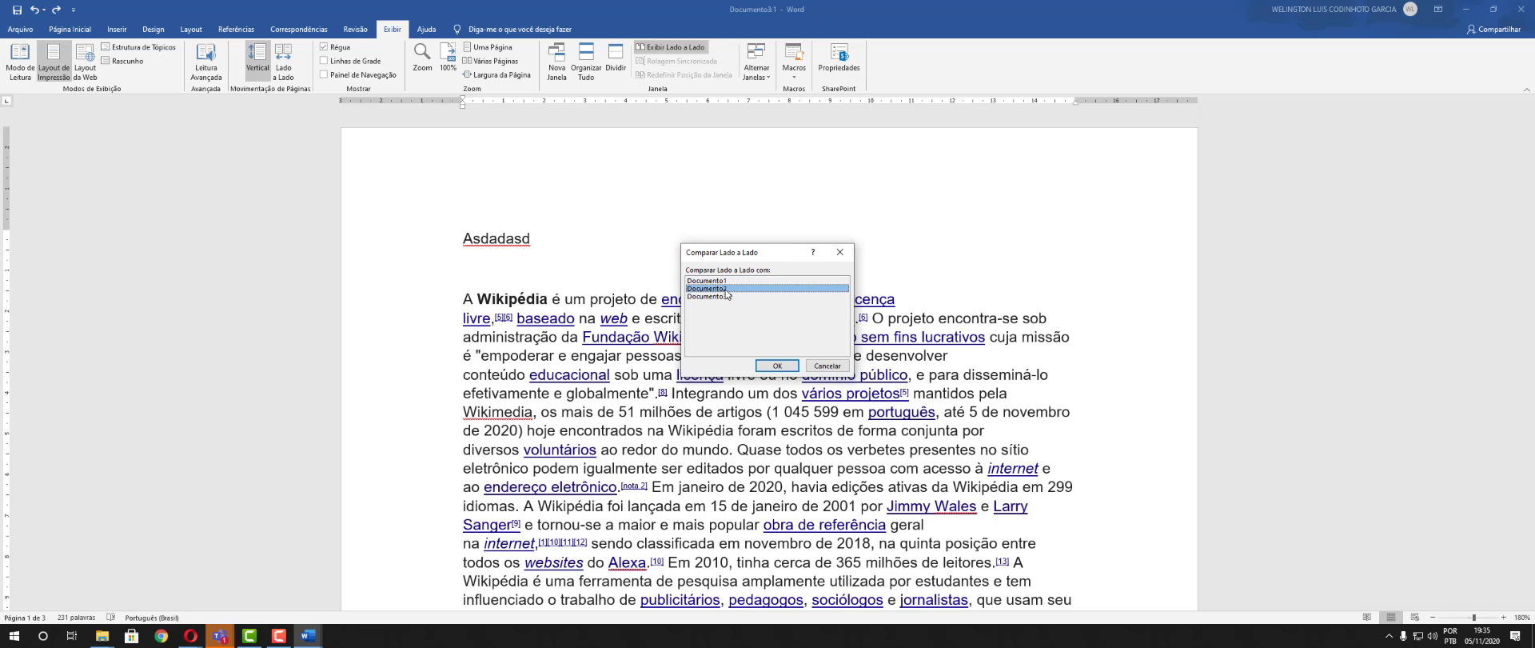
left_click(726, 281)
left_click(776, 366)
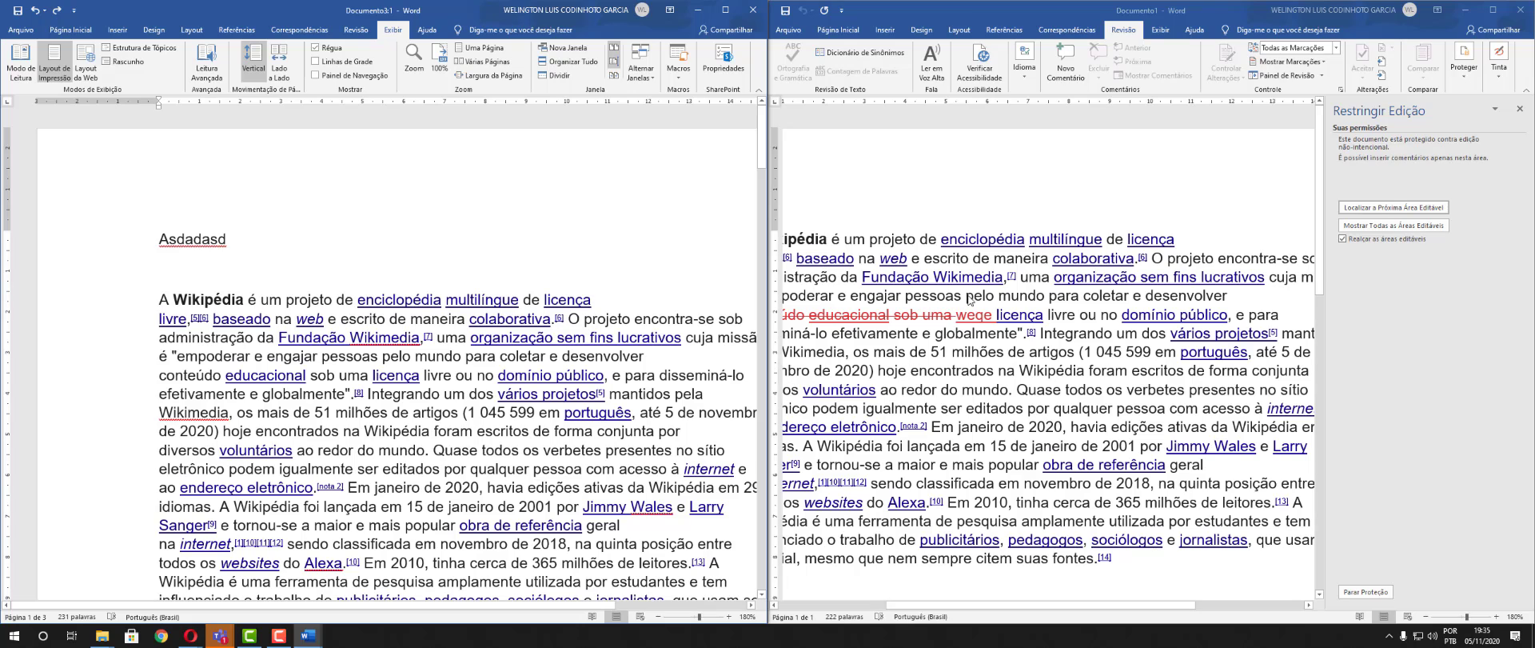
left_click(1519, 108)
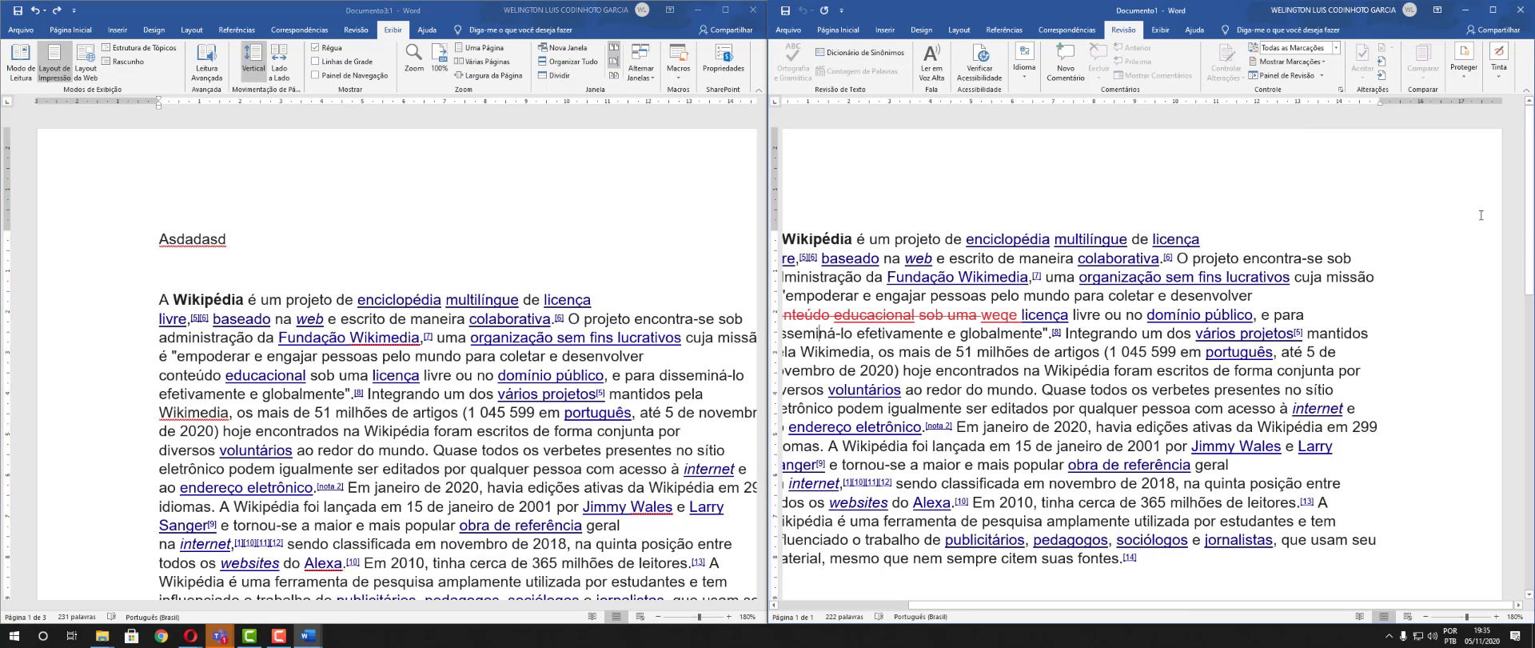
left_click_drag(945, 606, 815, 609)
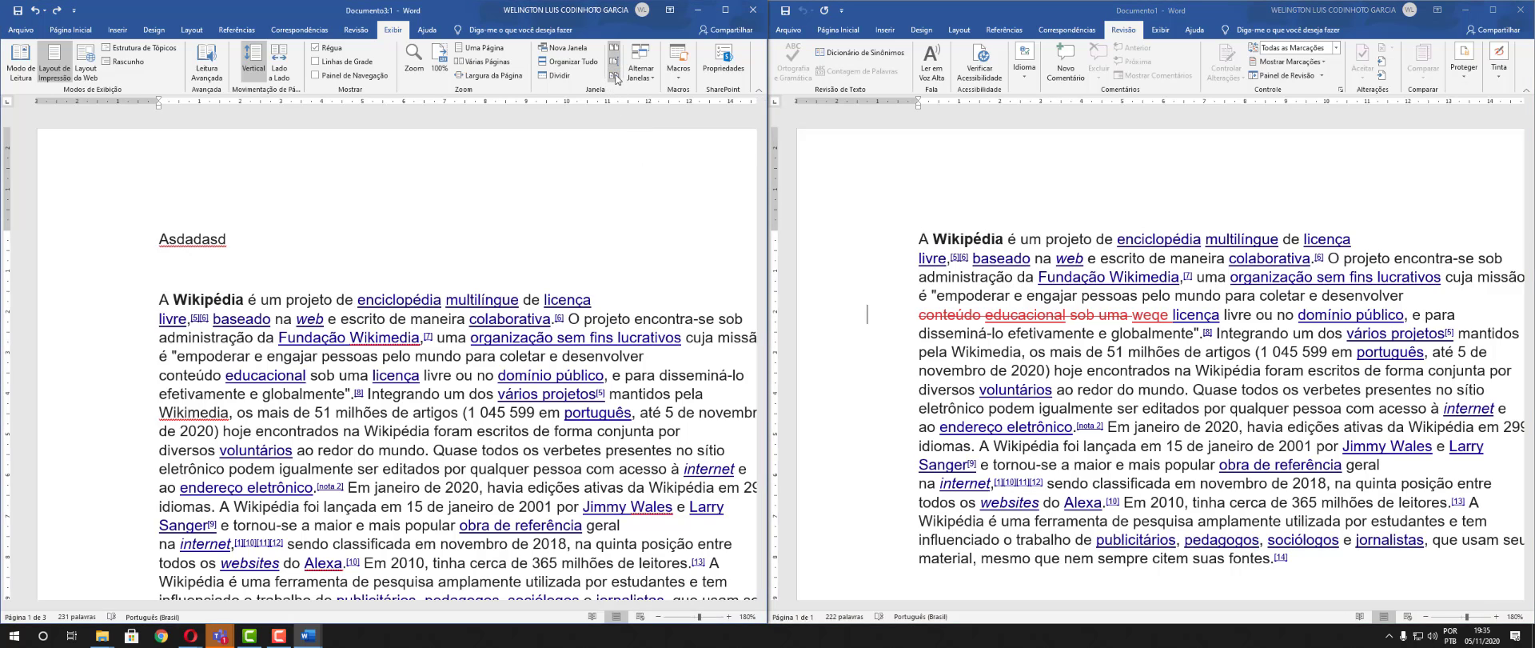
Use window switching from Documento3:1 to bring up the Documento3:2 window and the Documento2 window
left_click(641, 71)
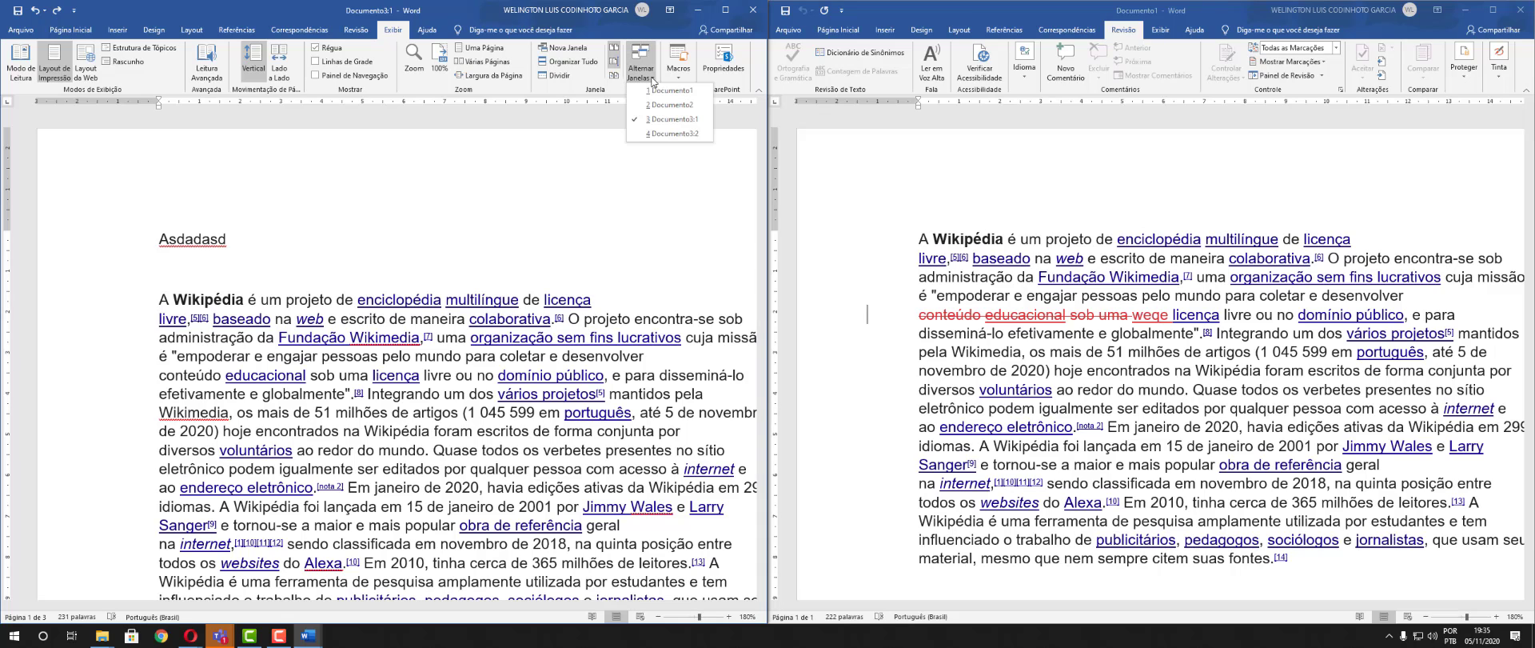
left_click(668, 134)
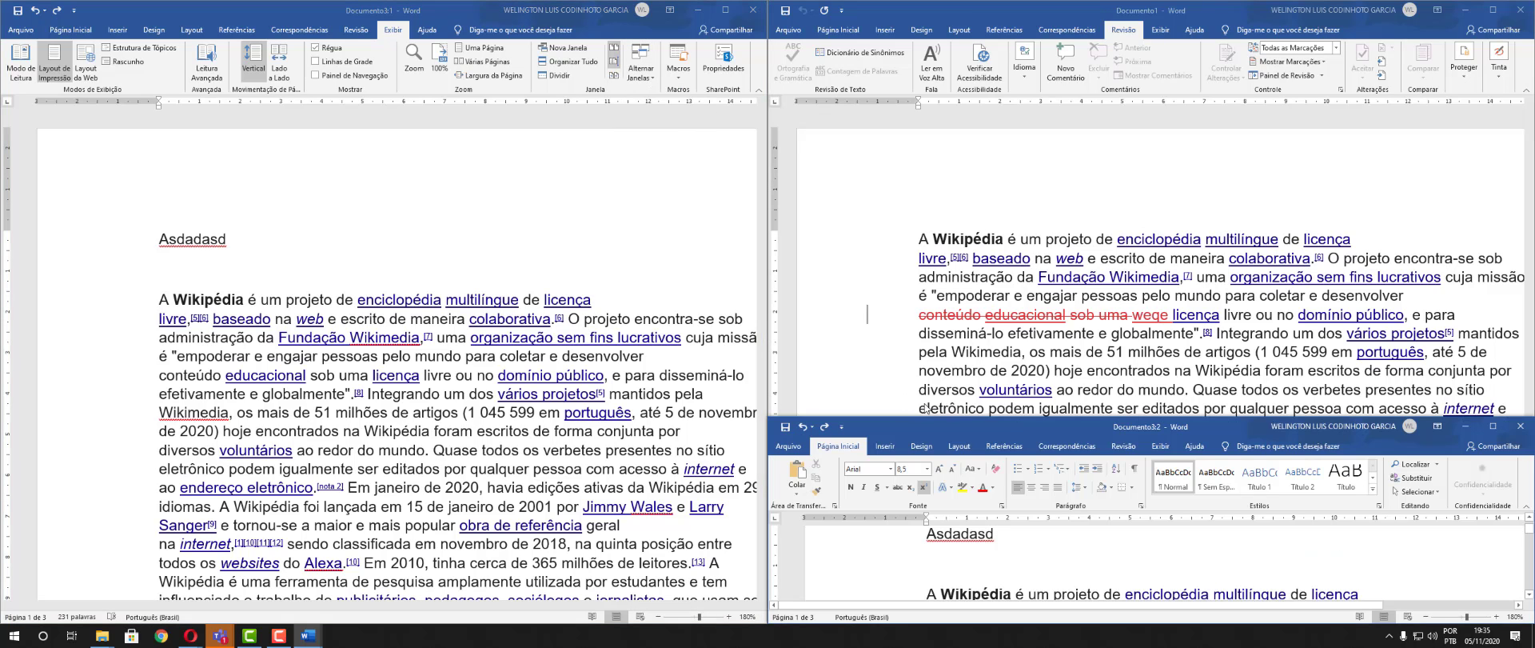
left_click(641, 70)
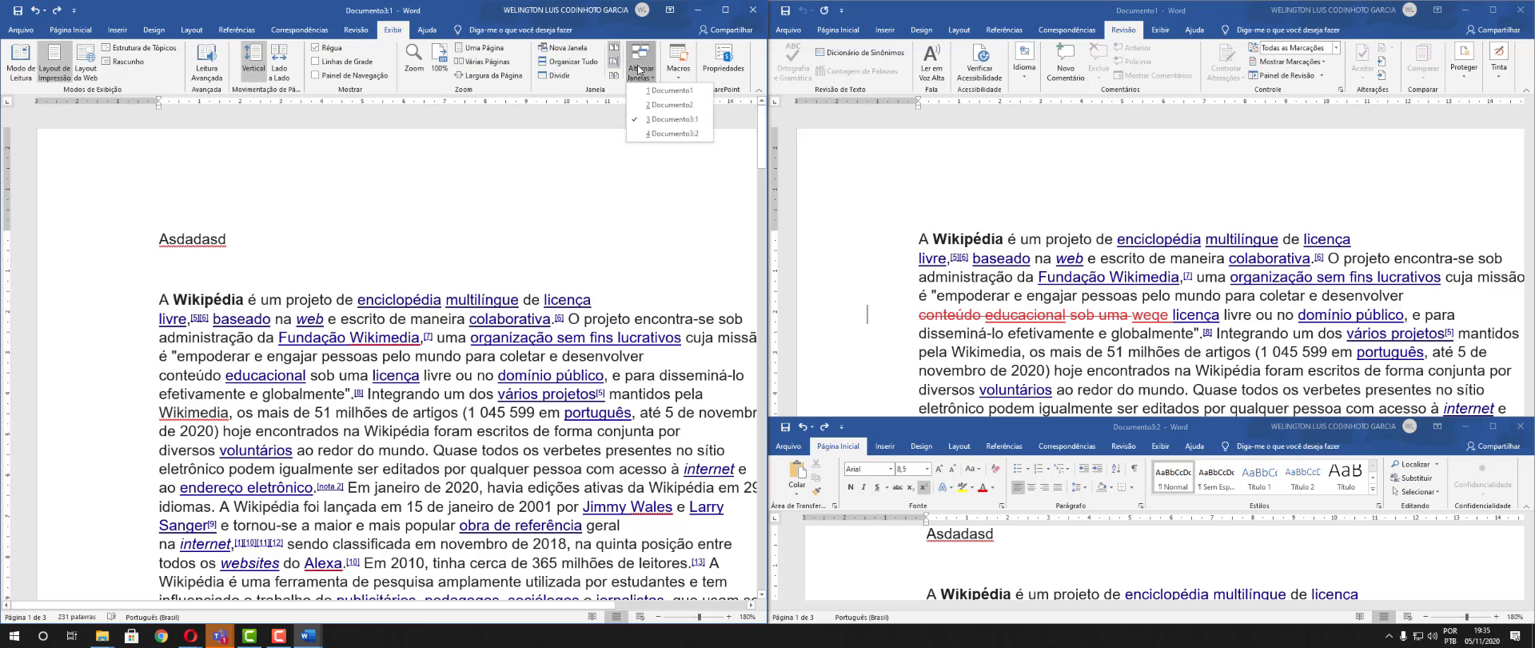
left_click(663, 104)
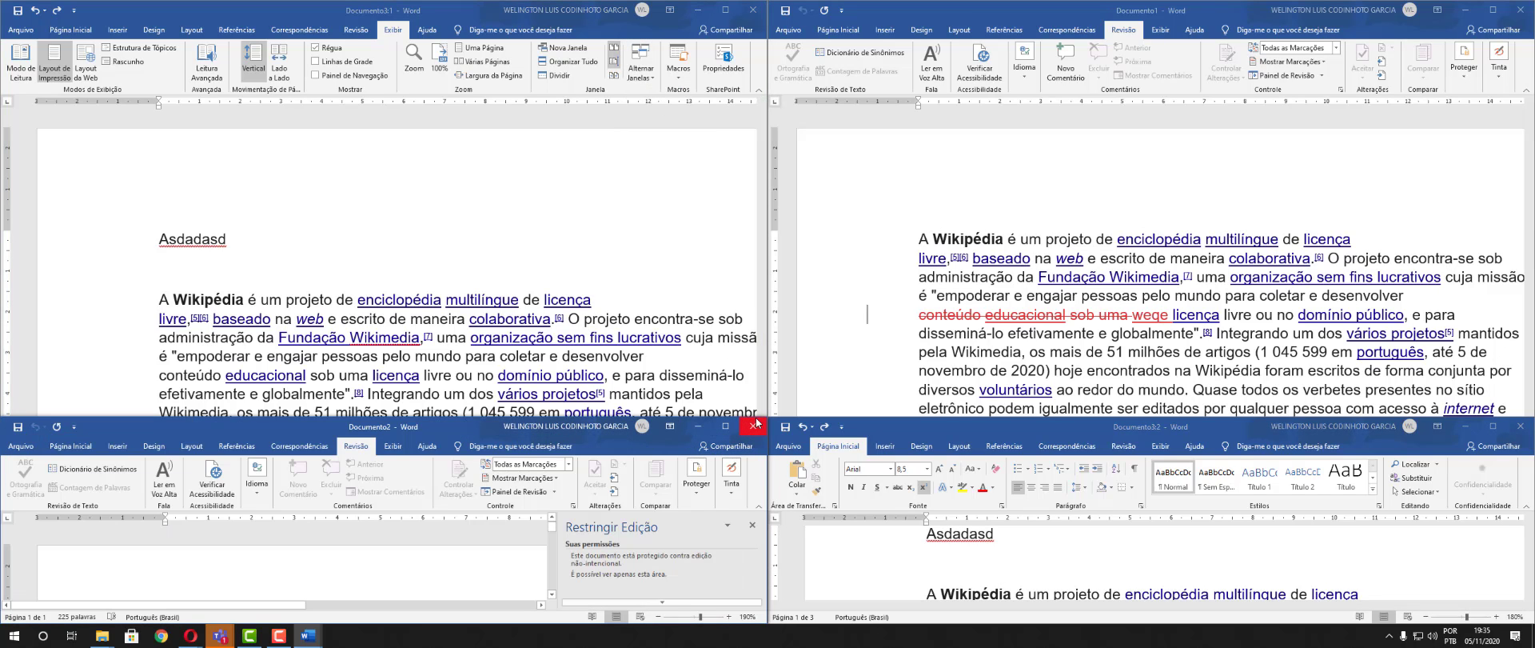
Close the Documento2, Documento3:2 and Documento1 windows without saving, leaving only Documento3 open
left_click(755, 426)
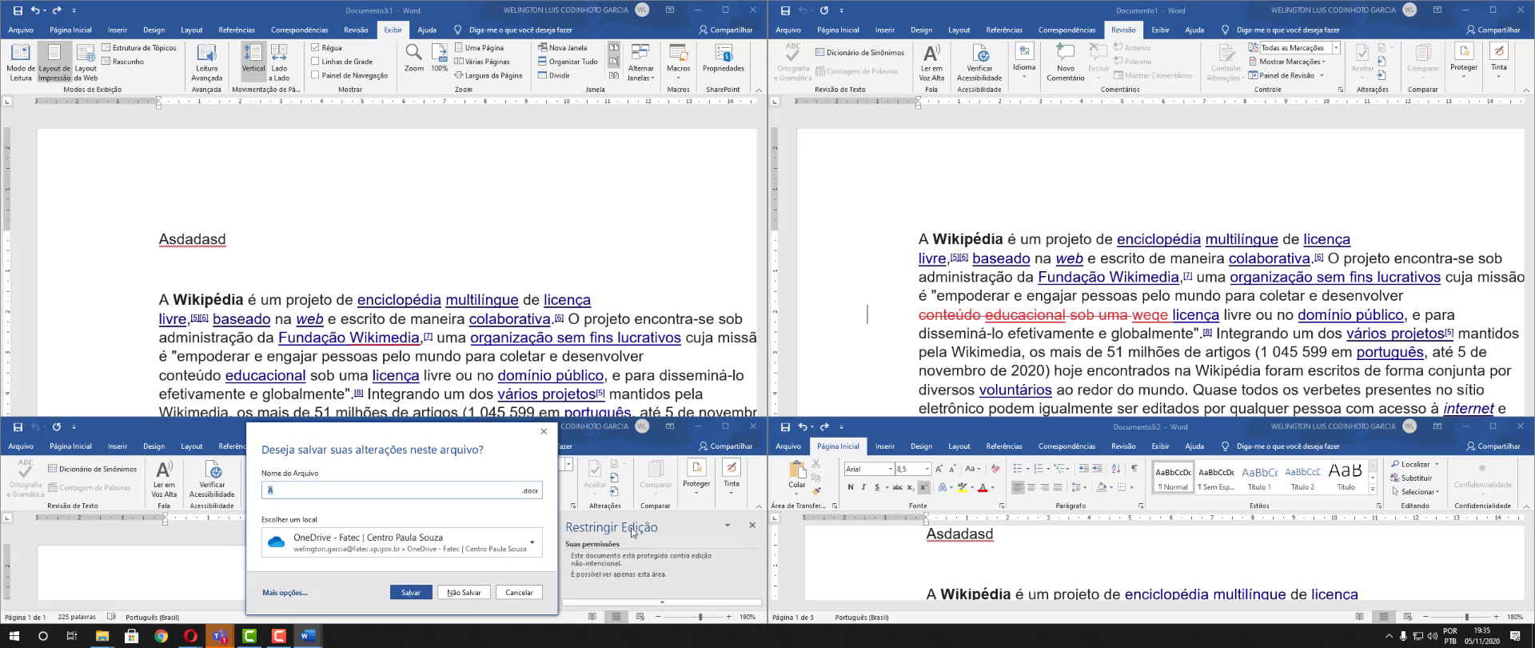
left_click(480, 593)
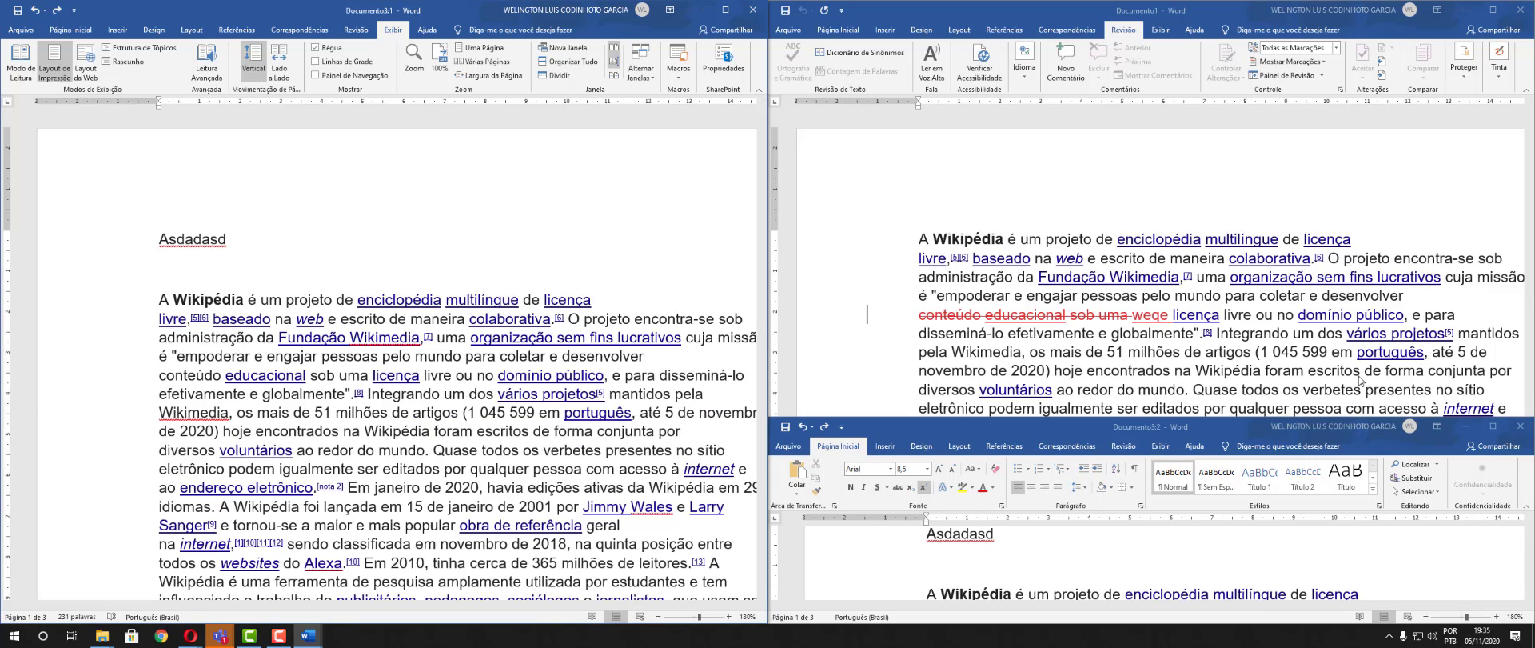
left_click(1508, 426)
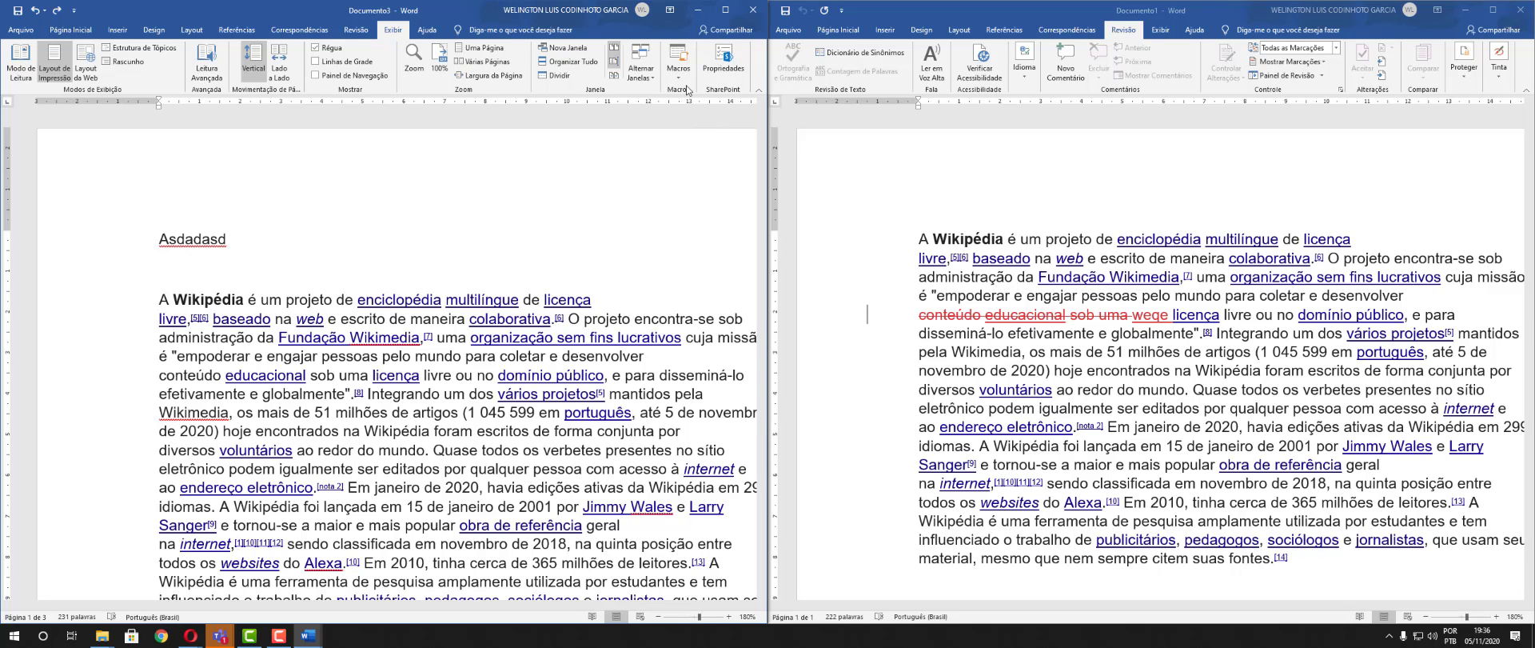
left_click(1522, 11)
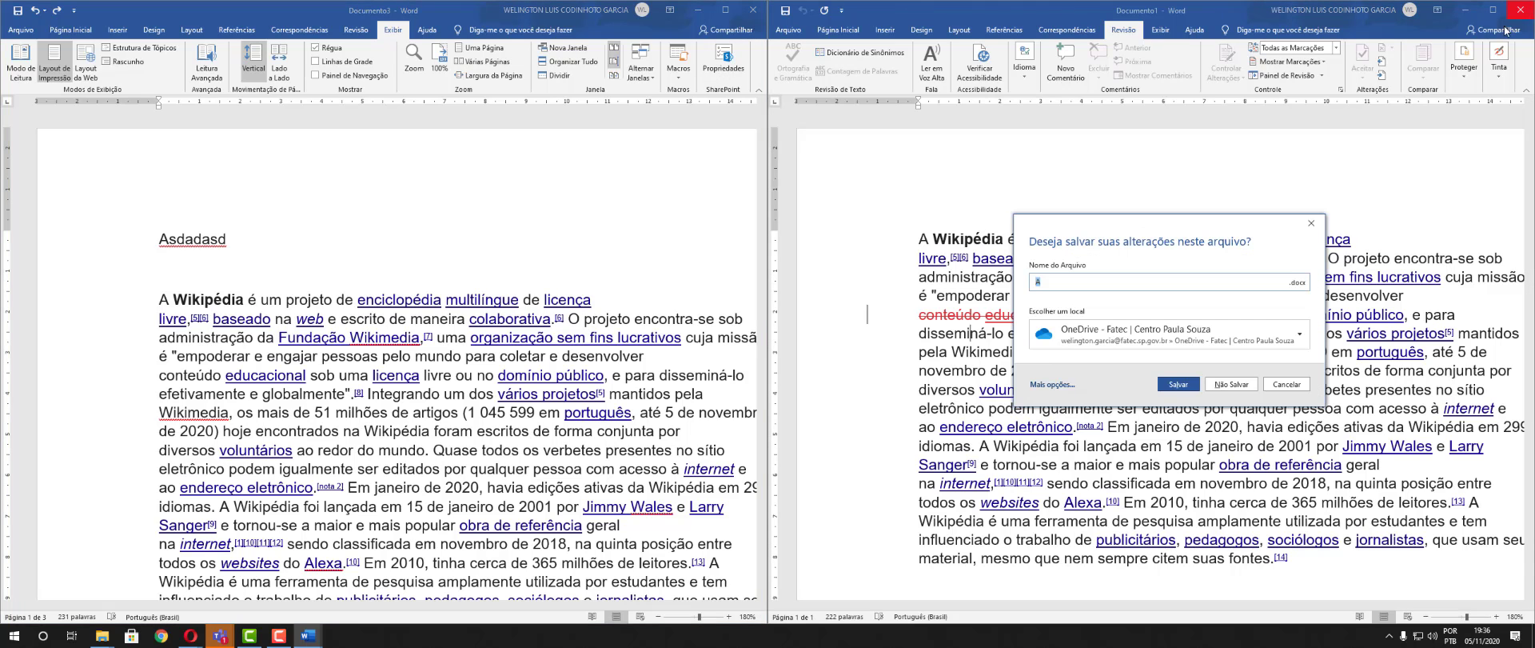
left_click(1216, 385)
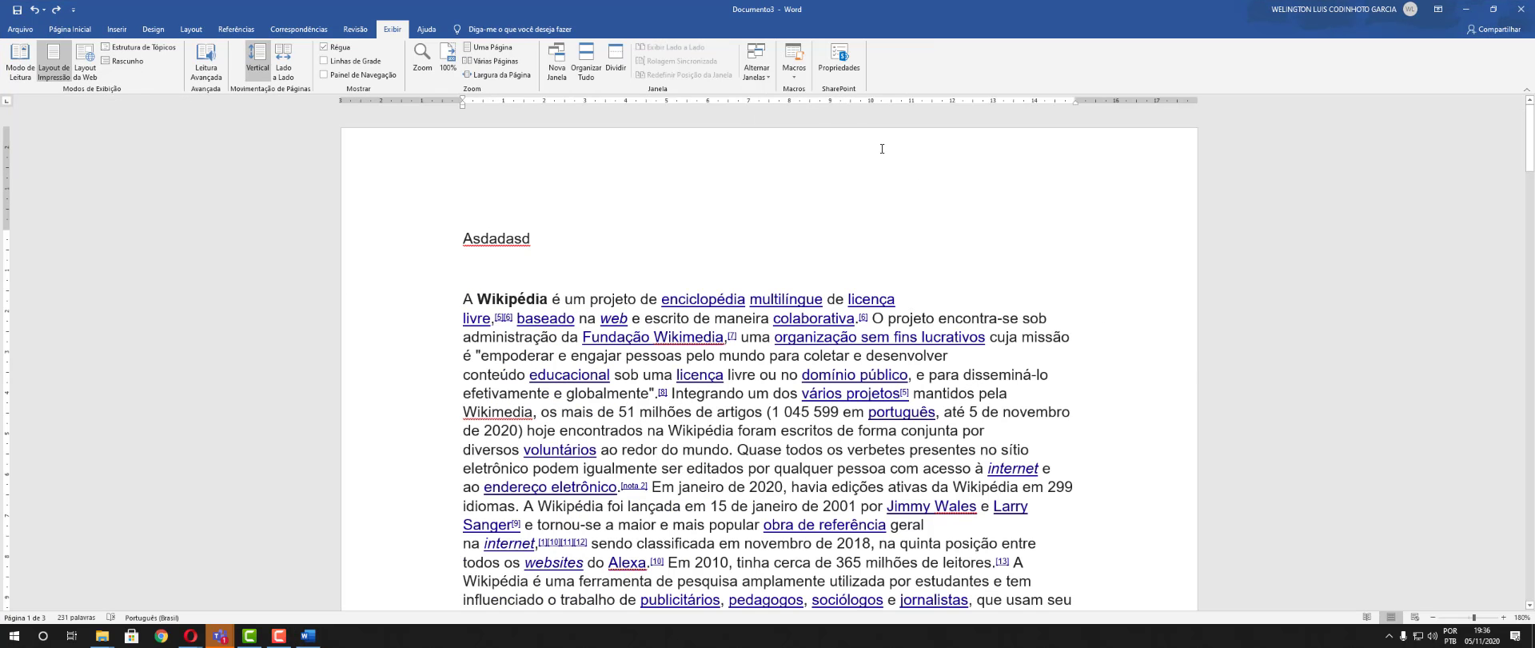
Create a new macro named Teste and close the Visual Basic editor to return to the document
left_click(794, 78)
left_click(816, 94)
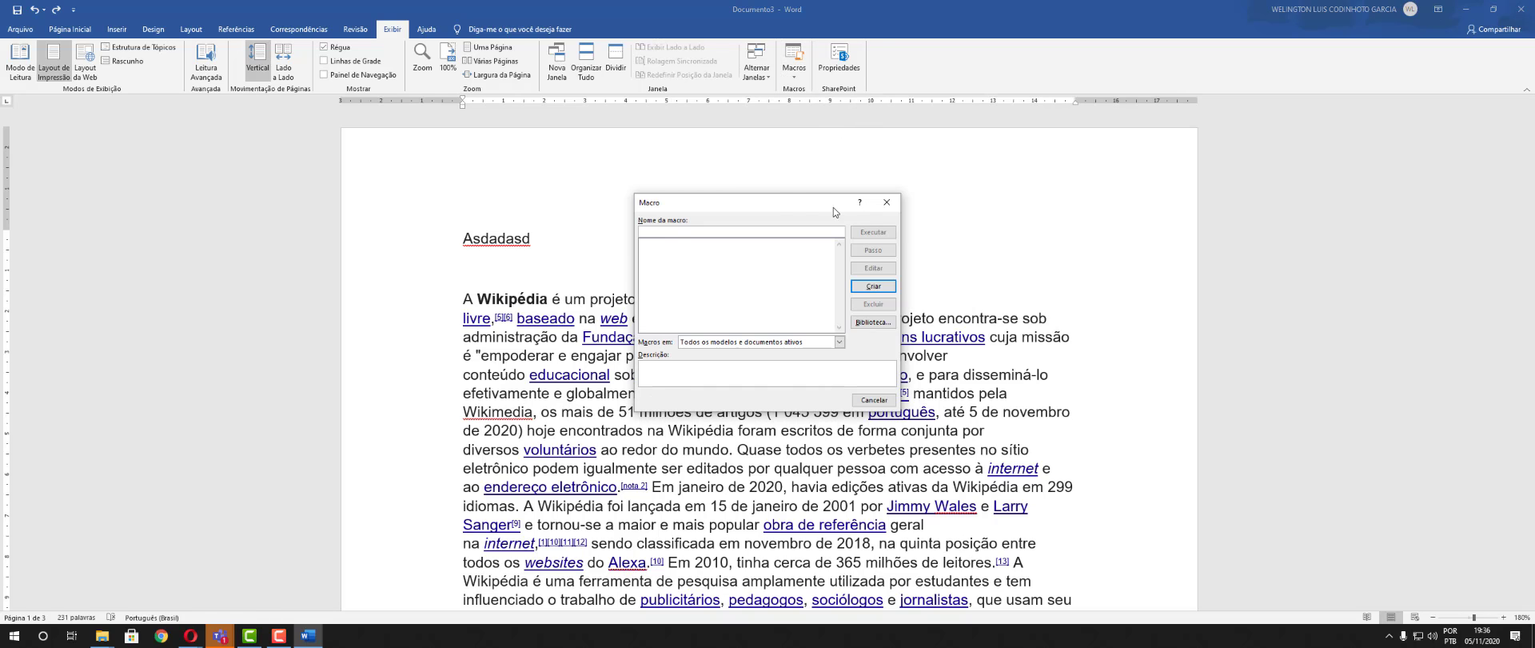
left_click_drag(792, 203, 1217, 219)
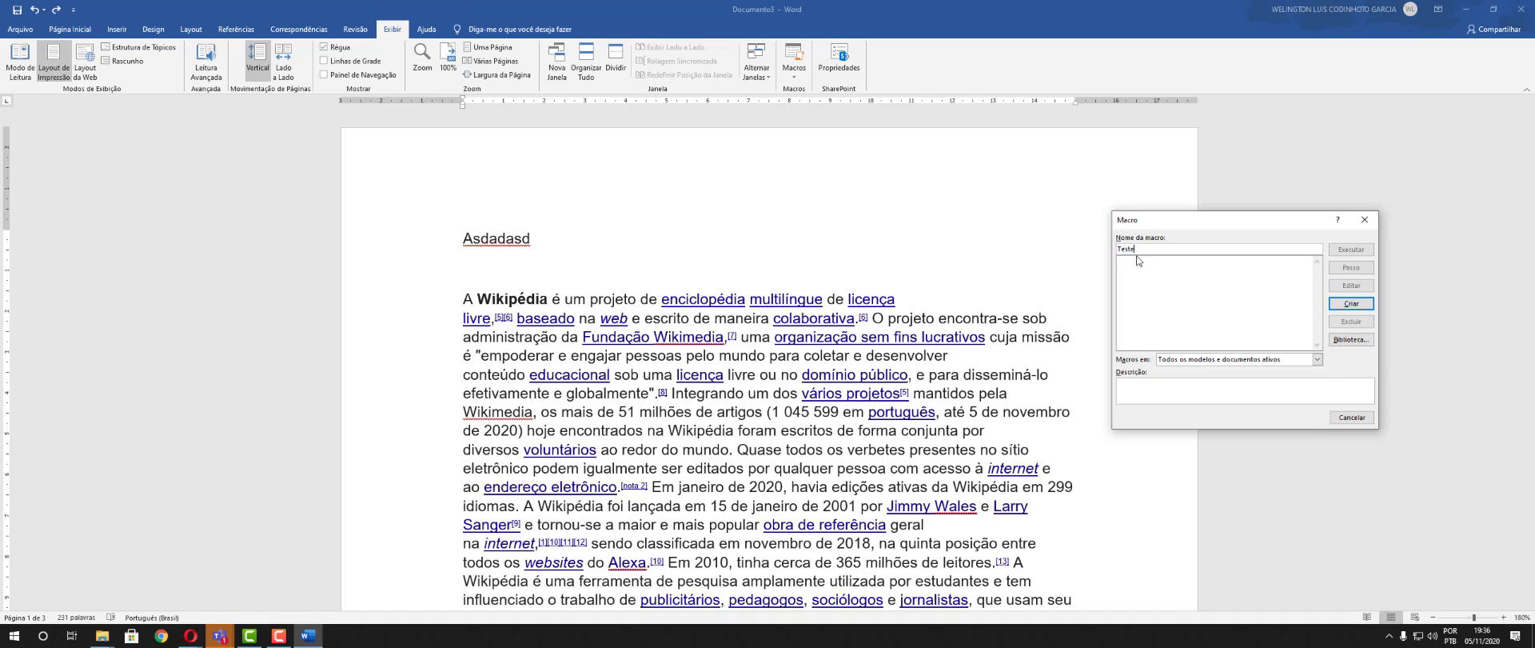
left_click(1349, 303)
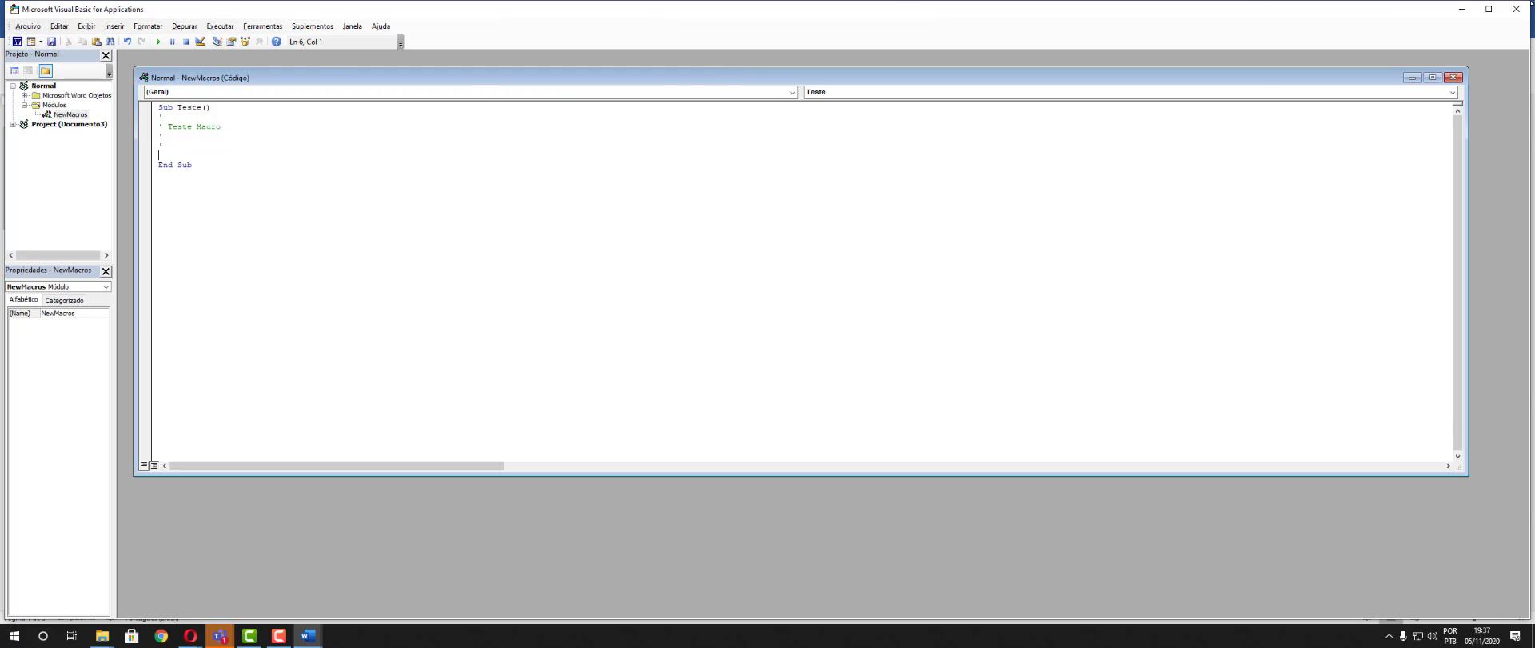
left_click(1517, 9)
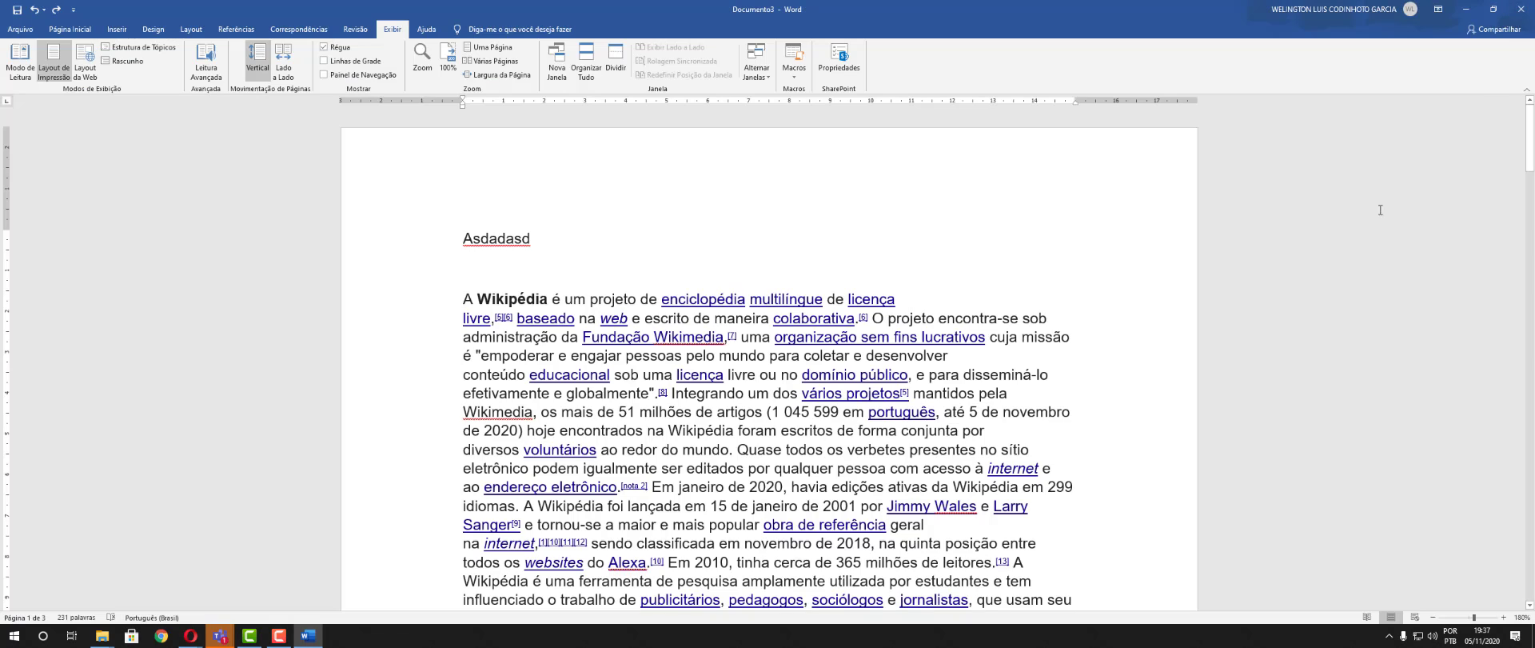
Run the Teste macro and open its code for editing to examine it, closing the Visual Basic editor without changes
left_click(796, 71)
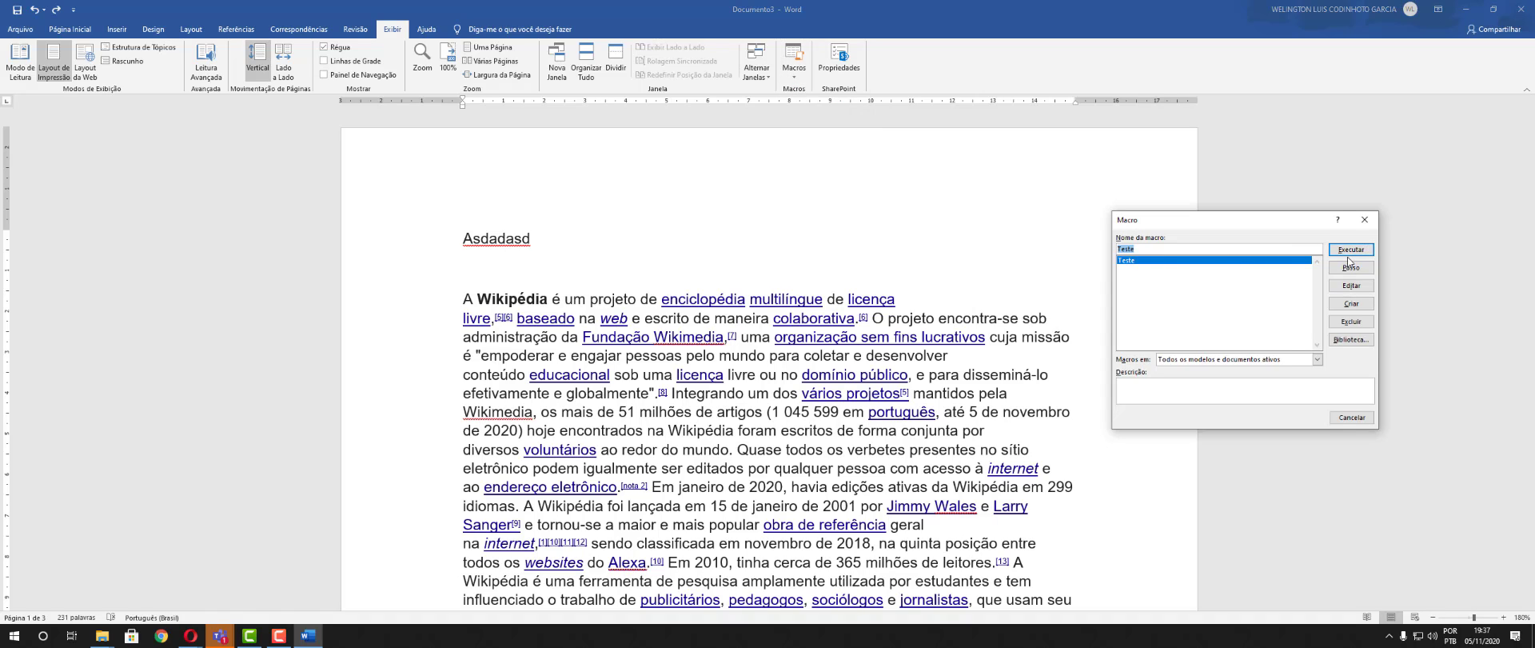
left_click(1350, 249)
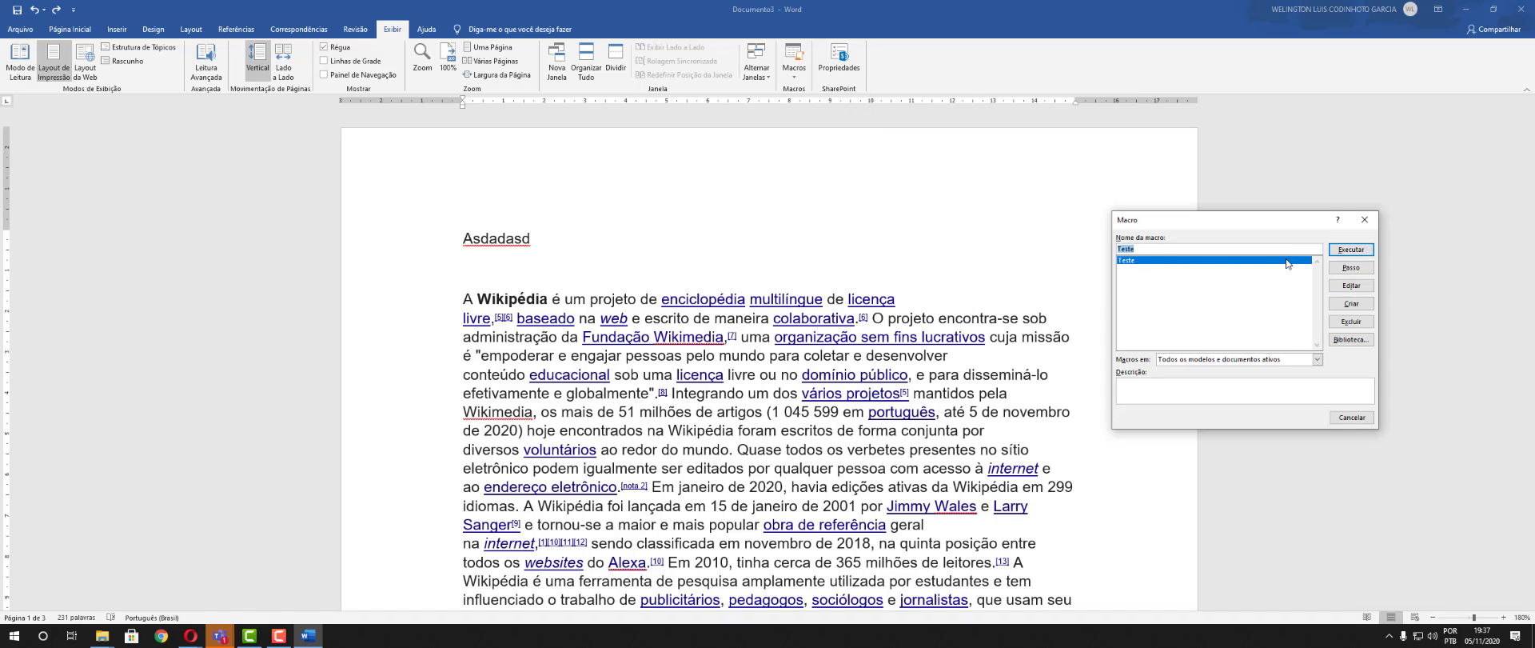
left_click(805, 77)
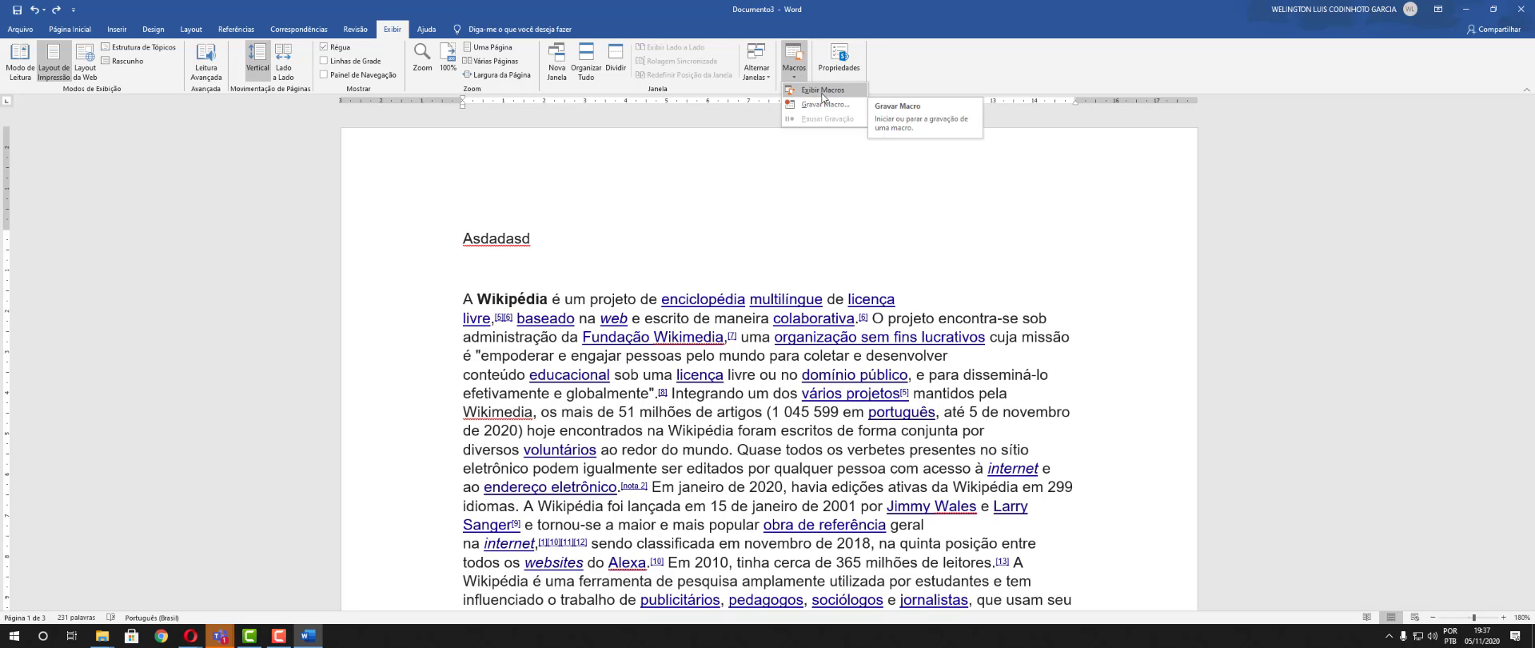
left_click(823, 90)
left_click(1351, 285)
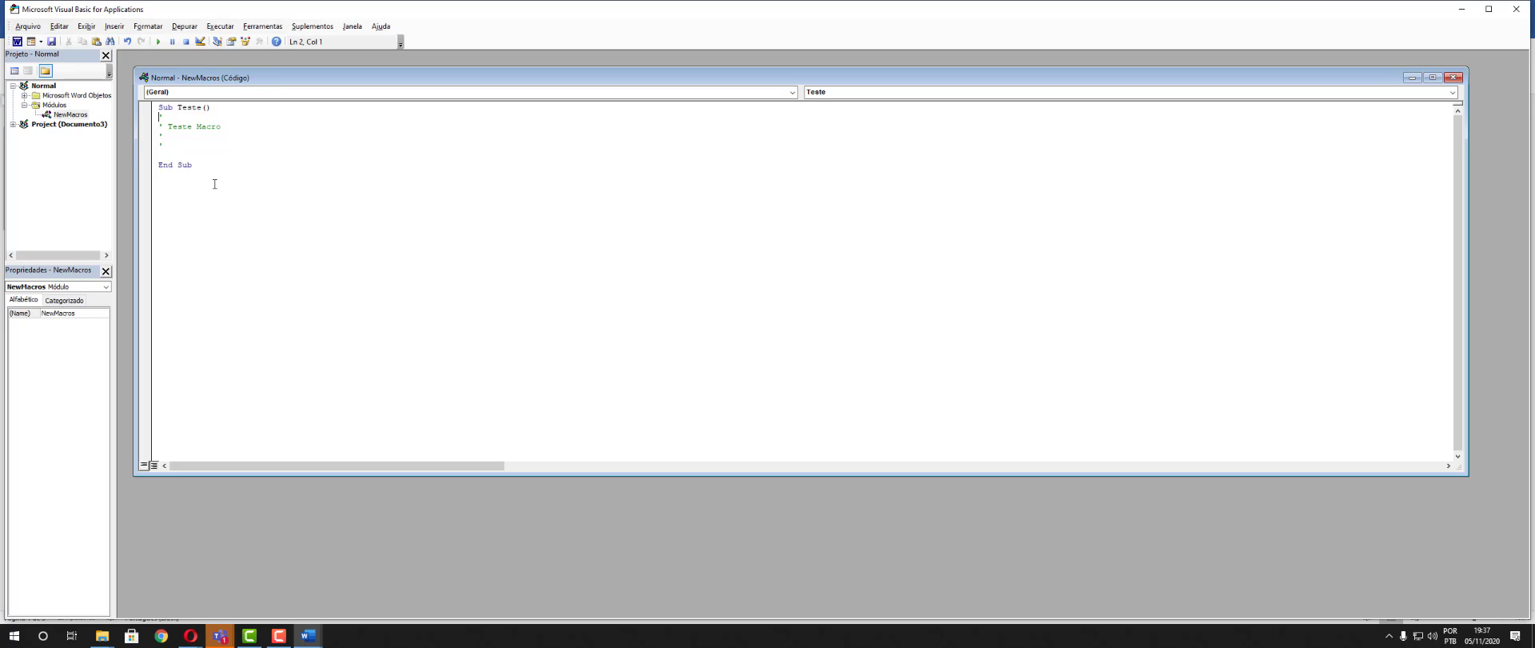
left_click(1519, 8)
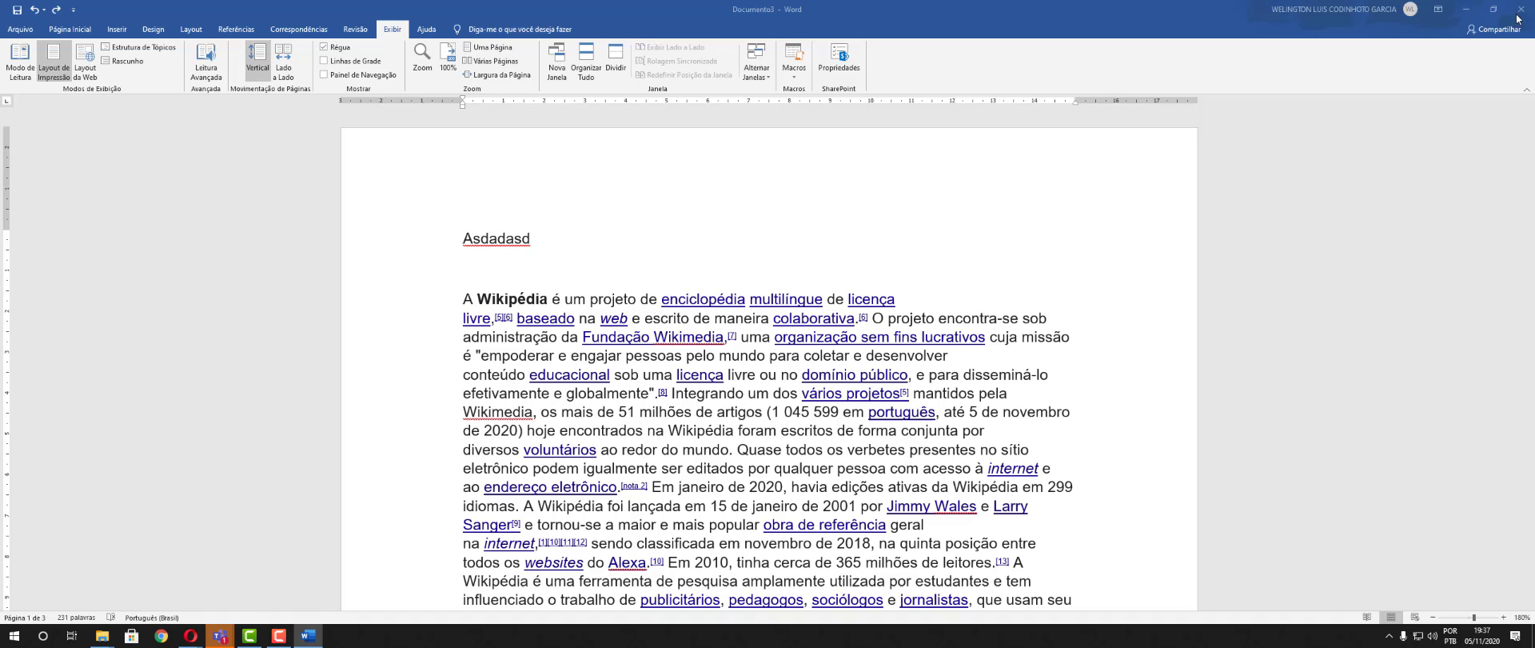
View the document's properties with all of them expanded, and return to the document
left_click(845, 72)
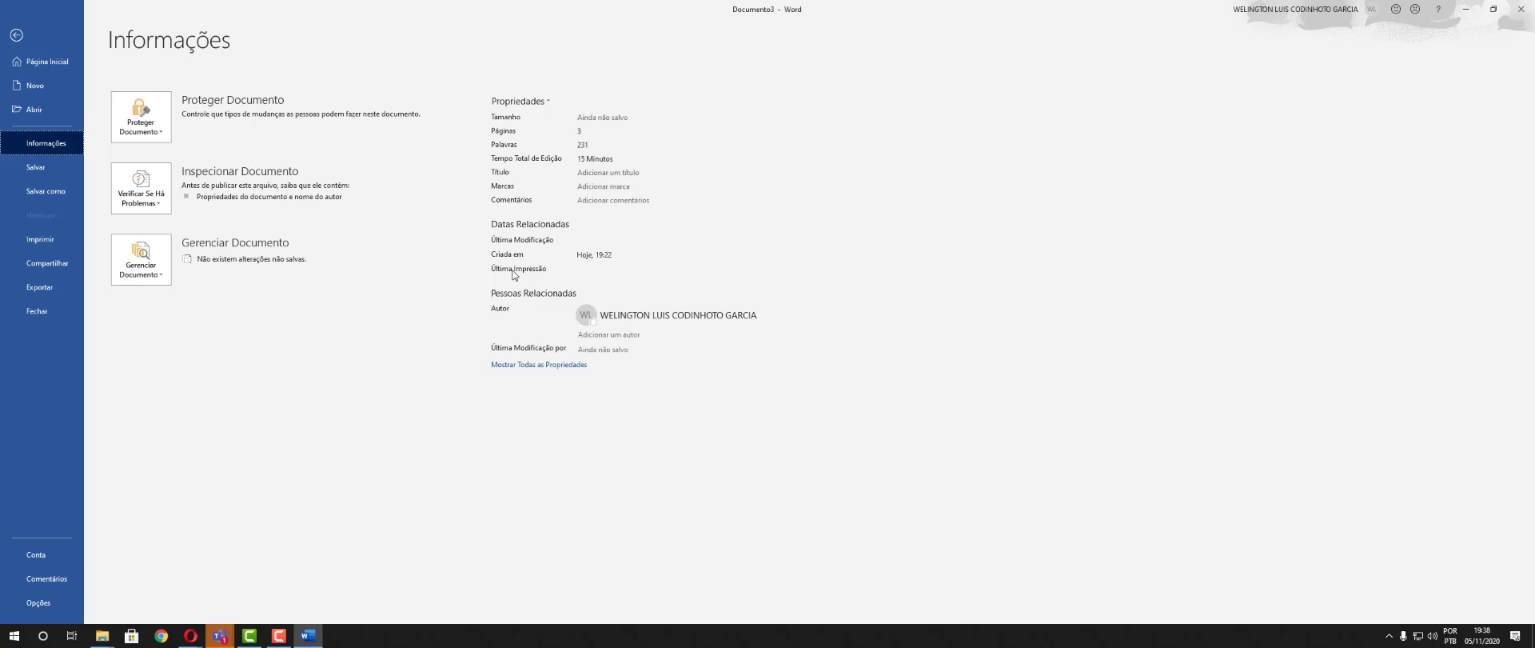
left_click(531, 365)
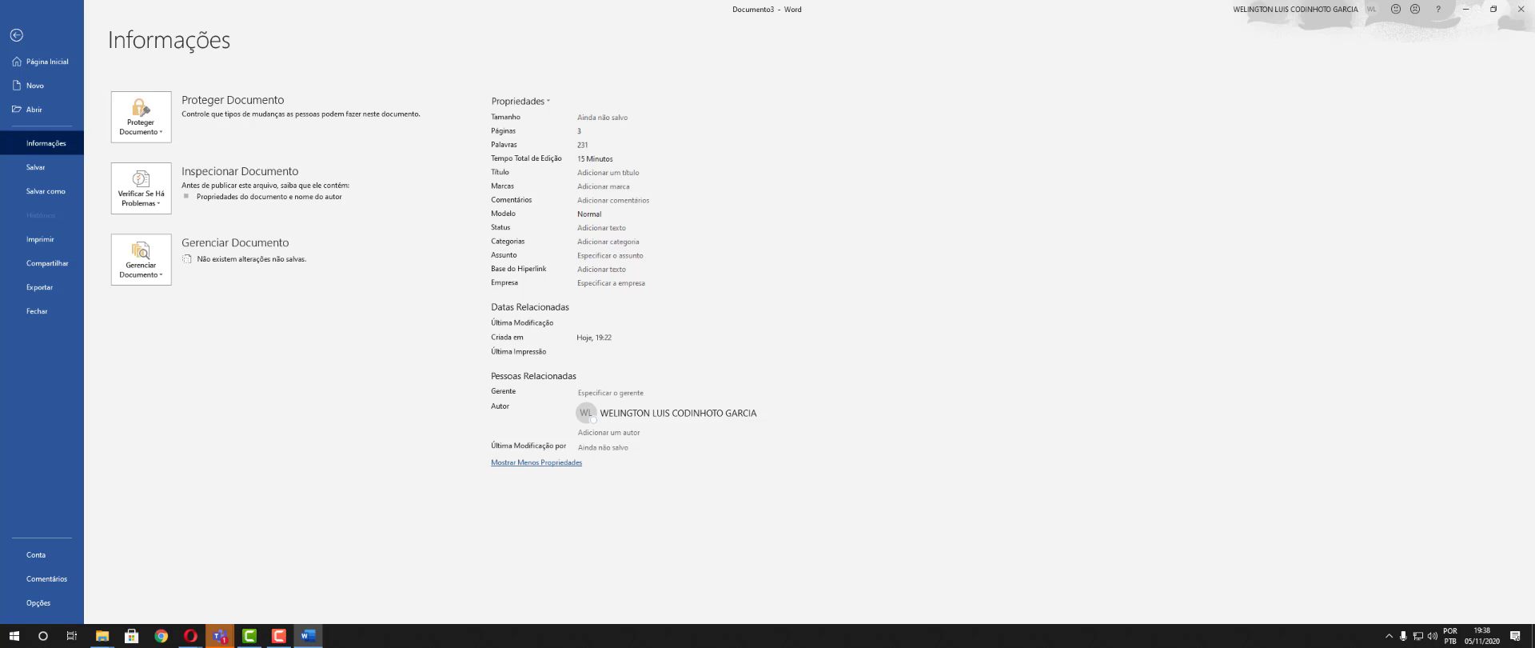
left_click(17, 35)
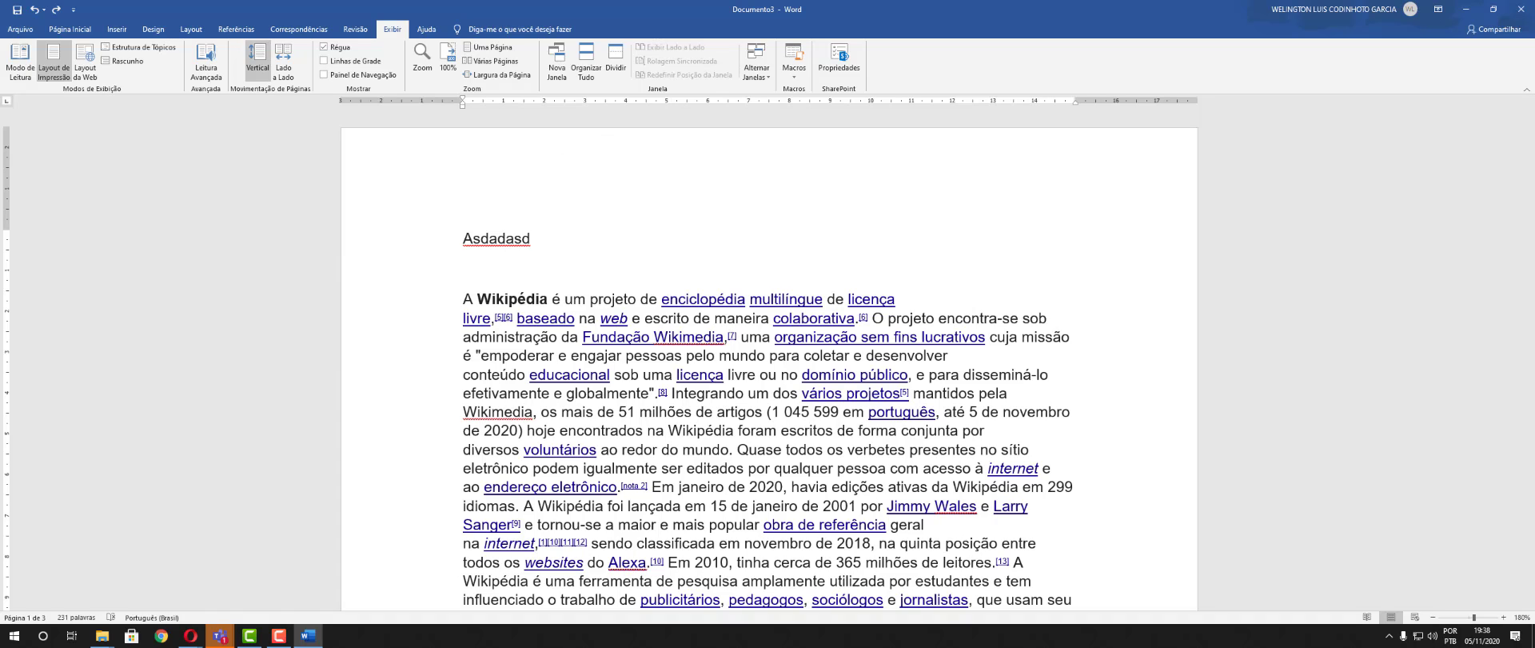
Search Word's help for "Tamanho da fonte" and open the article Alterar a fonte padrão no Word
left_click(428, 29)
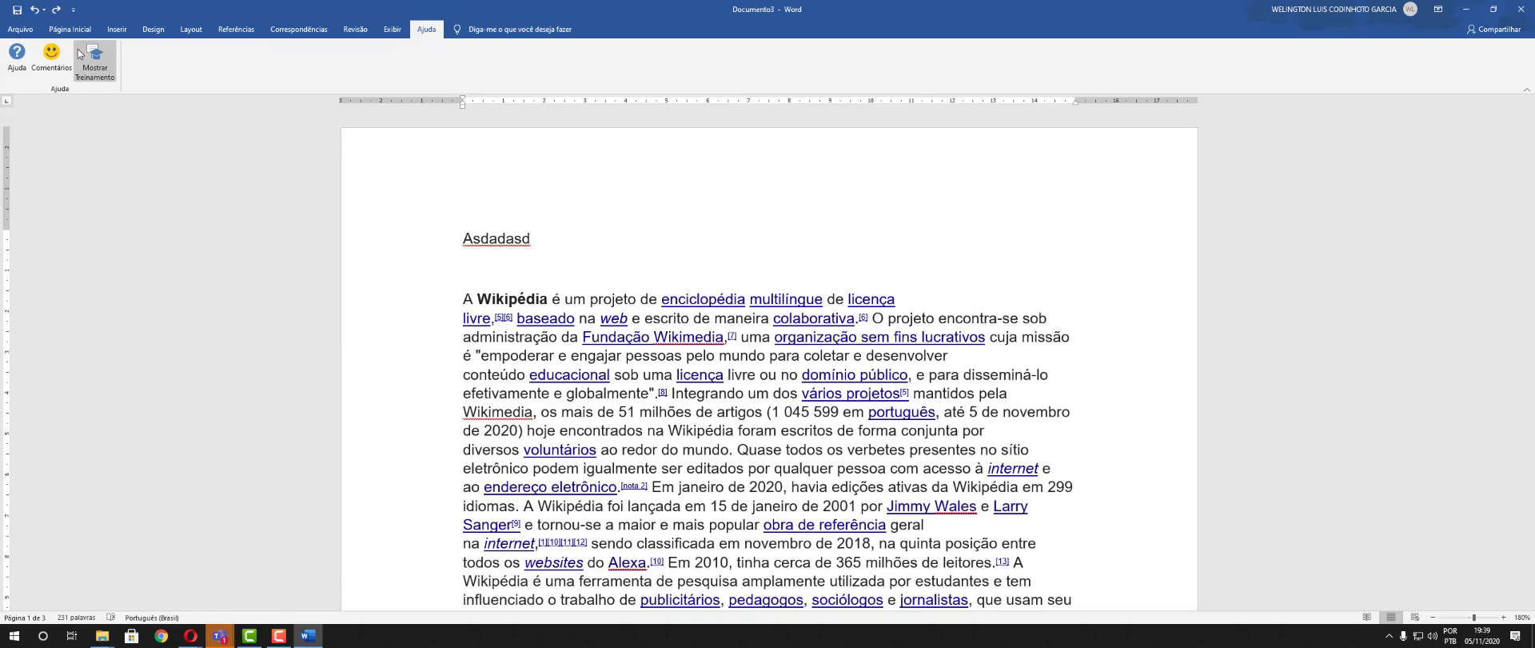
left_click(18, 58)
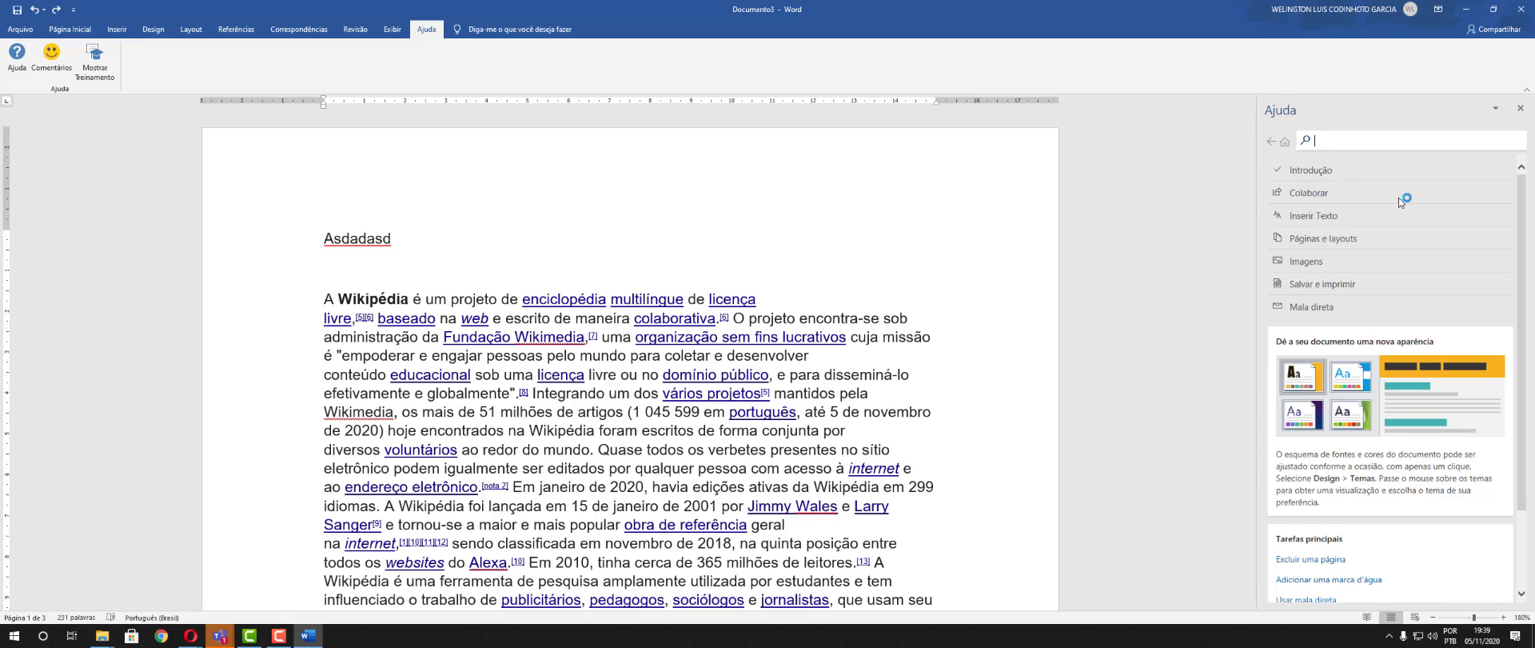
type("Tamanho da fonte")
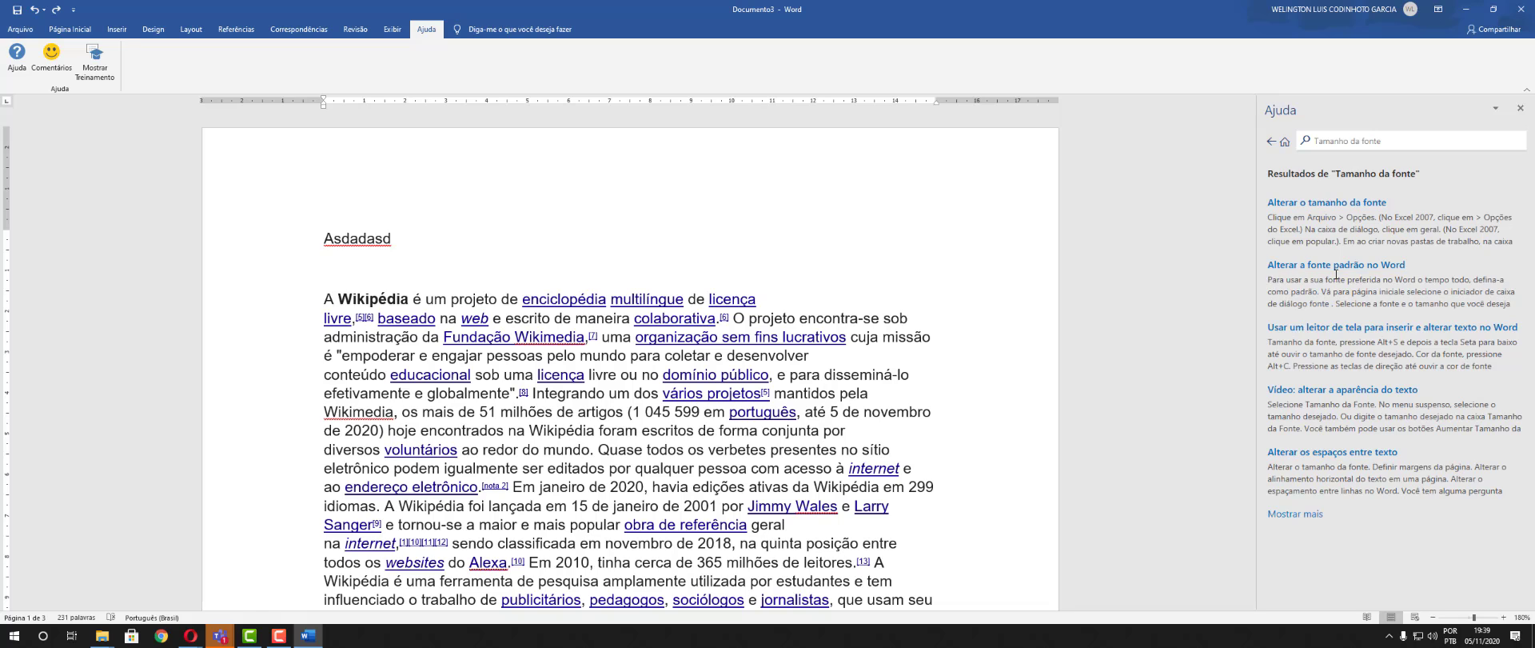
left_click(1399, 270)
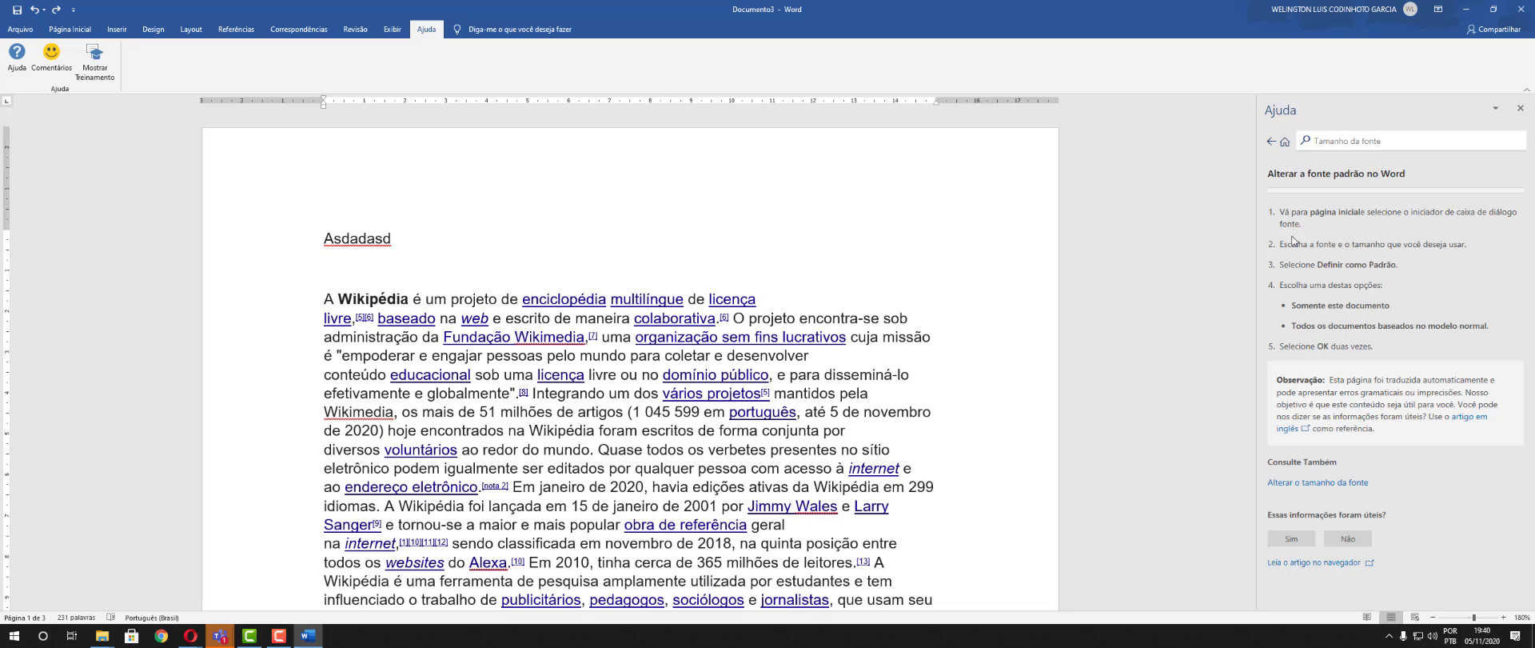
Look over the available fonts and the Fonte dialog beside the help article, and close the dialog without applying anything
left_click(70, 28)
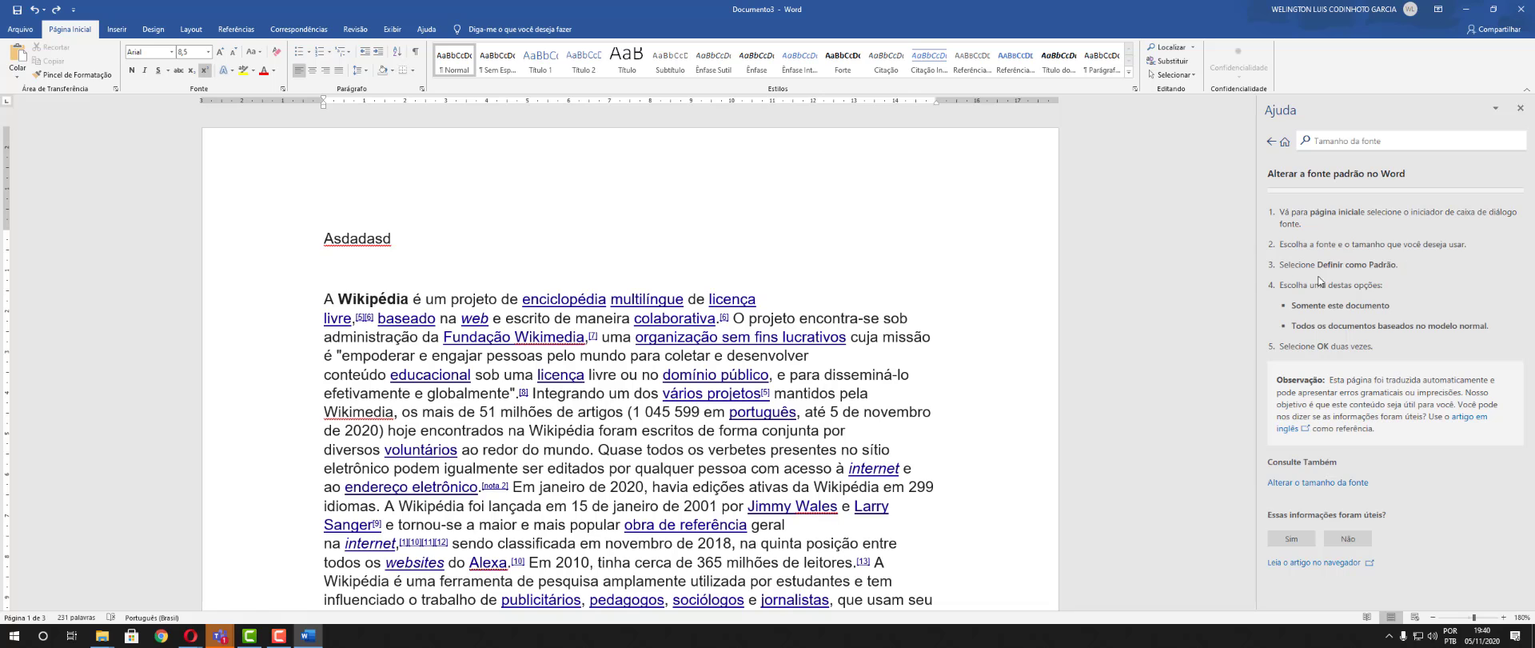
left_click(172, 52)
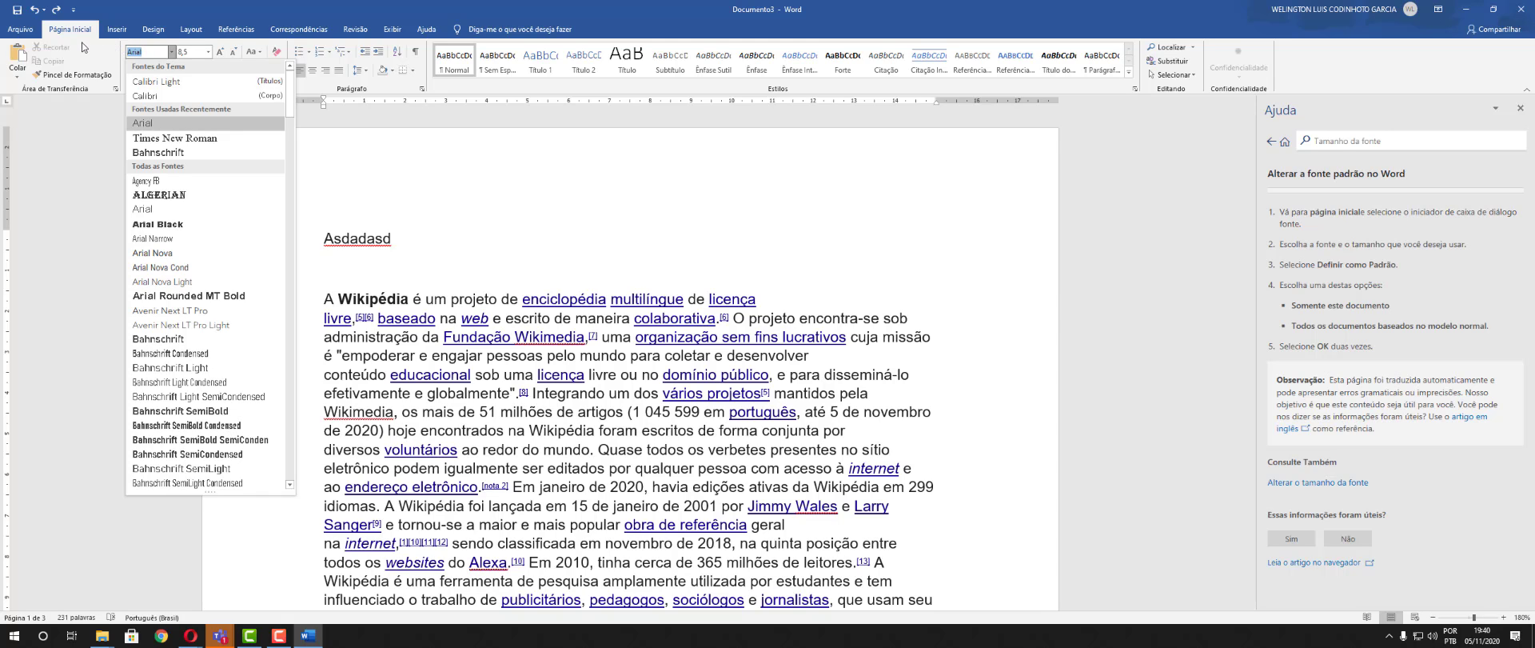
left_click(121, 59)
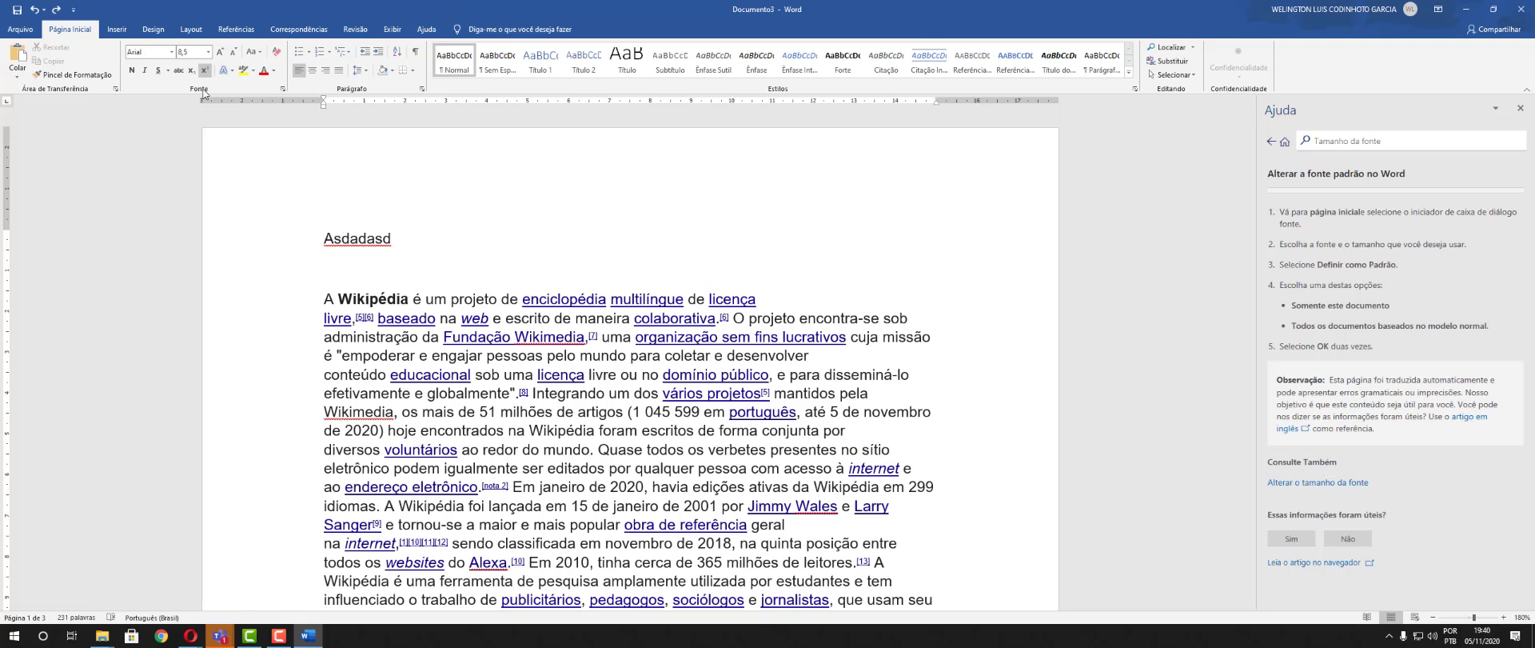
left_click(284, 91)
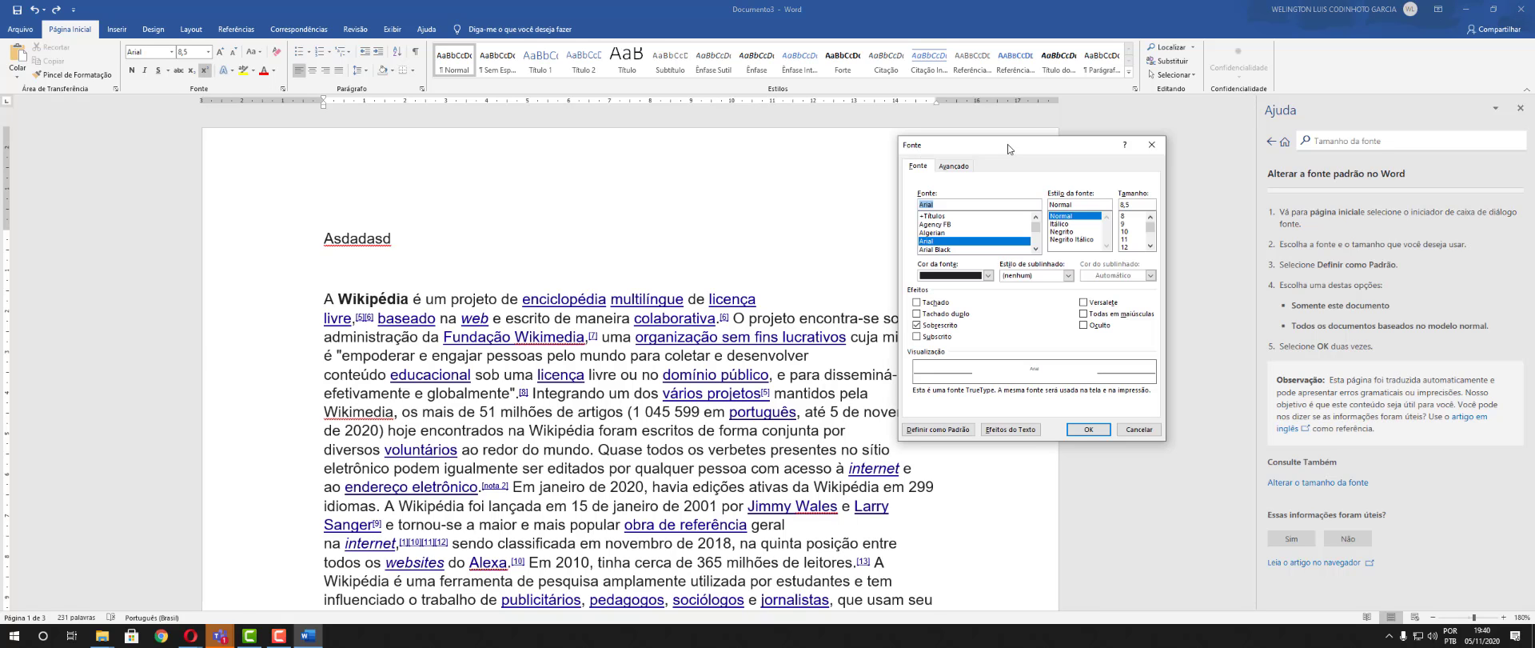
left_click_drag(1003, 144, 248, 185)
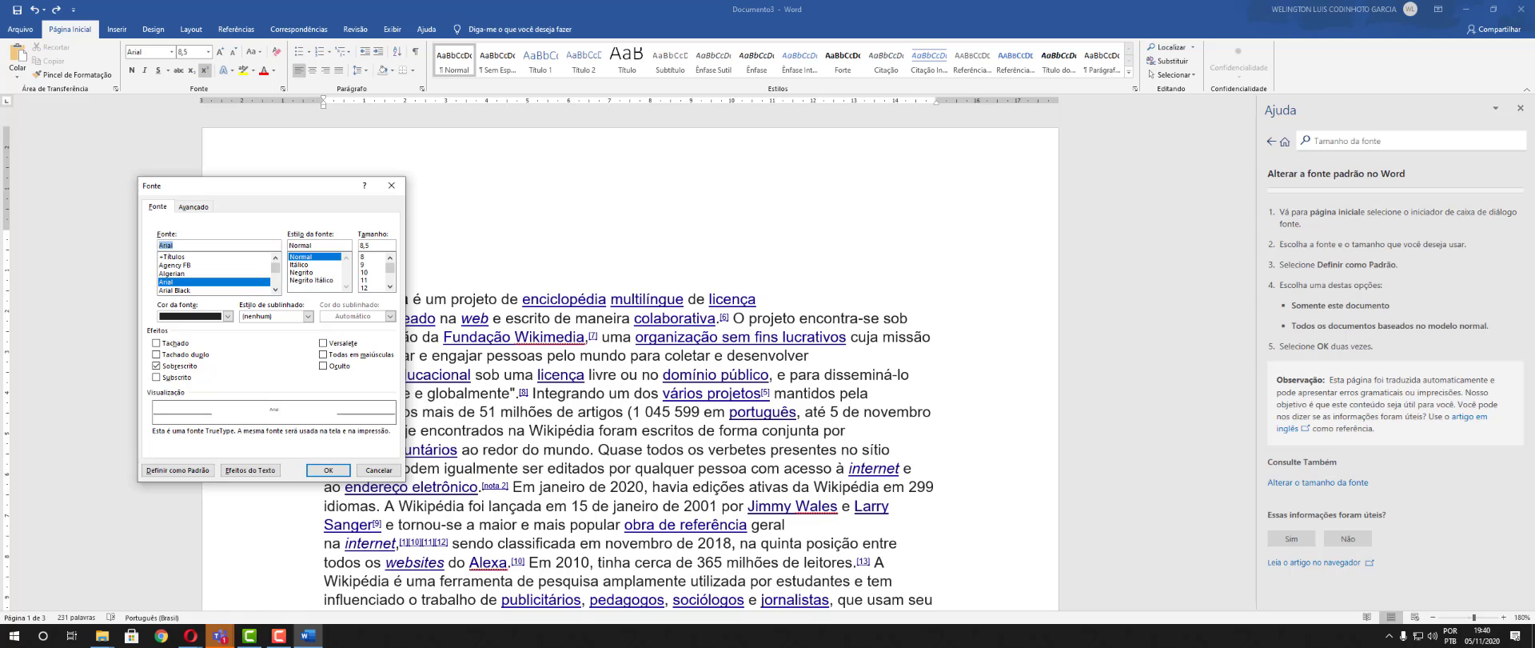
left_click(391, 185)
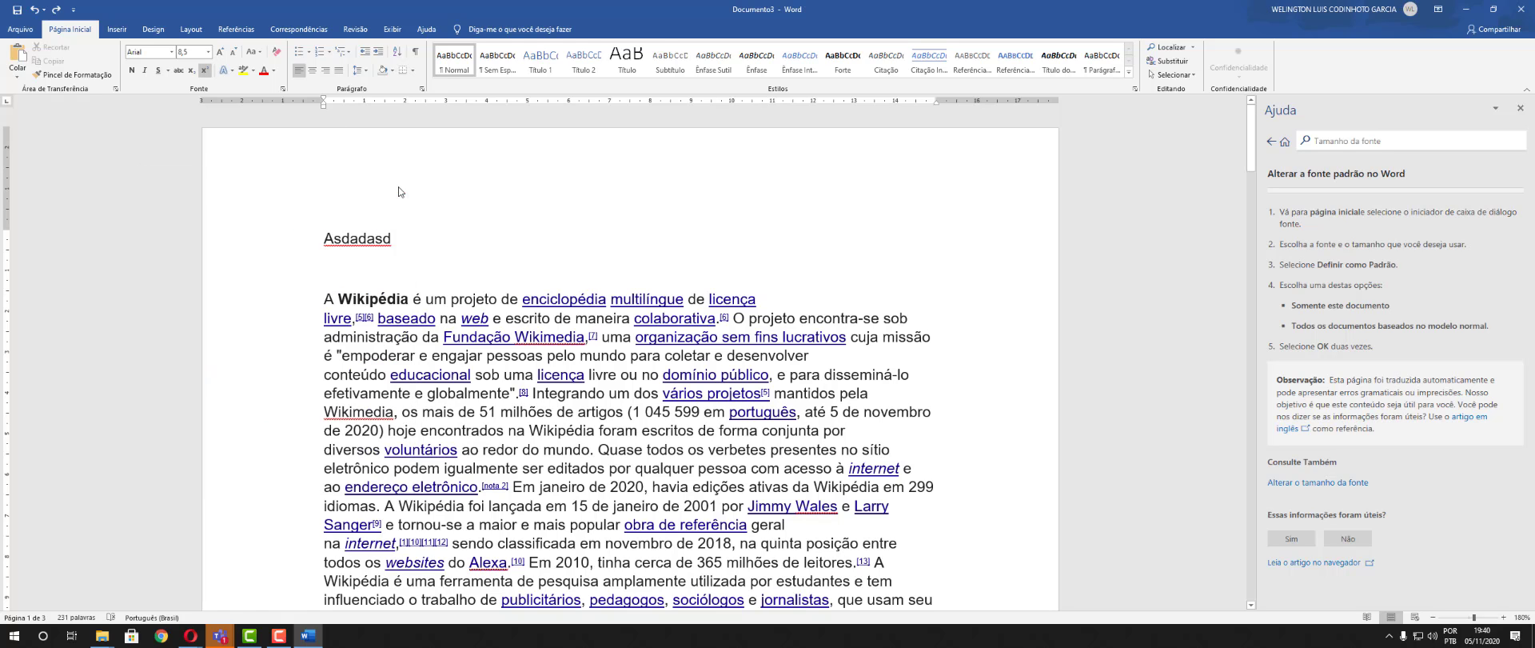
Try Arial Black with the Itálico and Normal styles in the Fonte dialog, and discard the choices
left_click(283, 90)
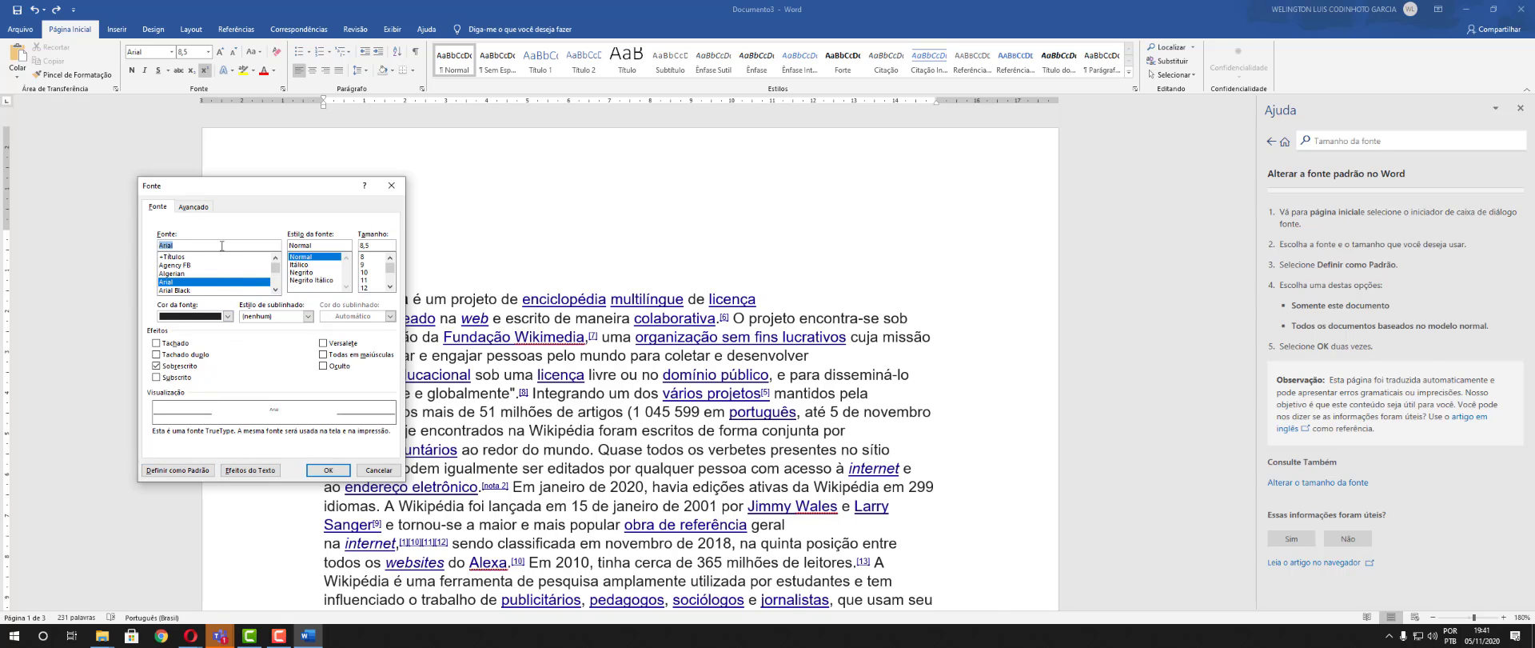
left_click(173, 290)
left_click(312, 264)
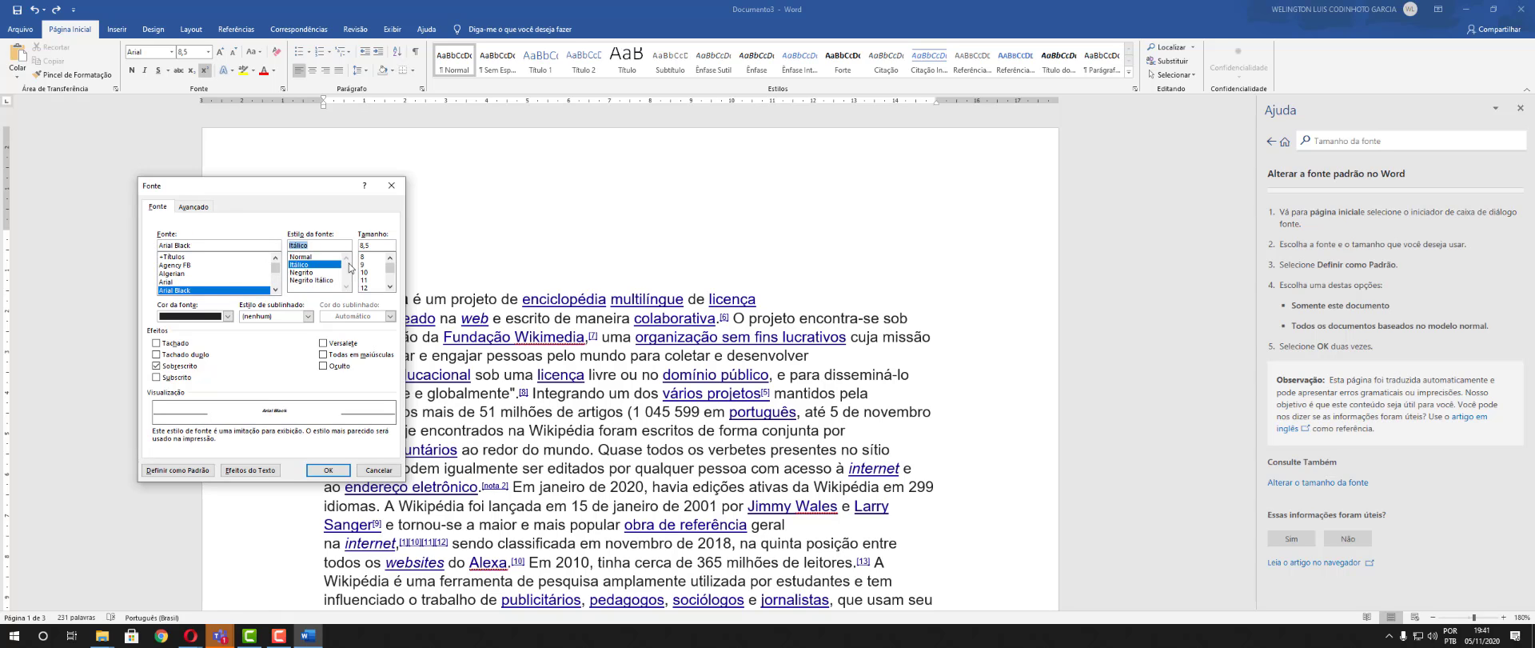
left_click(325, 257)
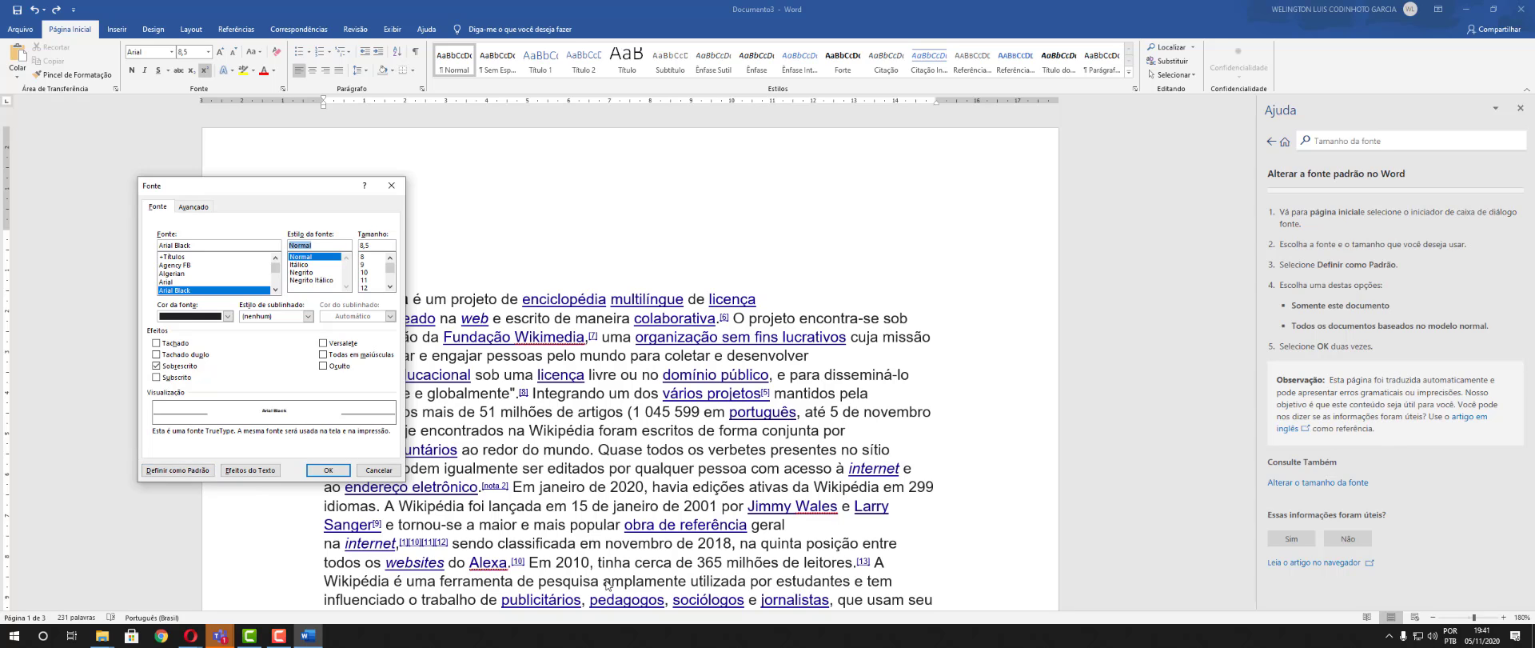
left_click(391, 187)
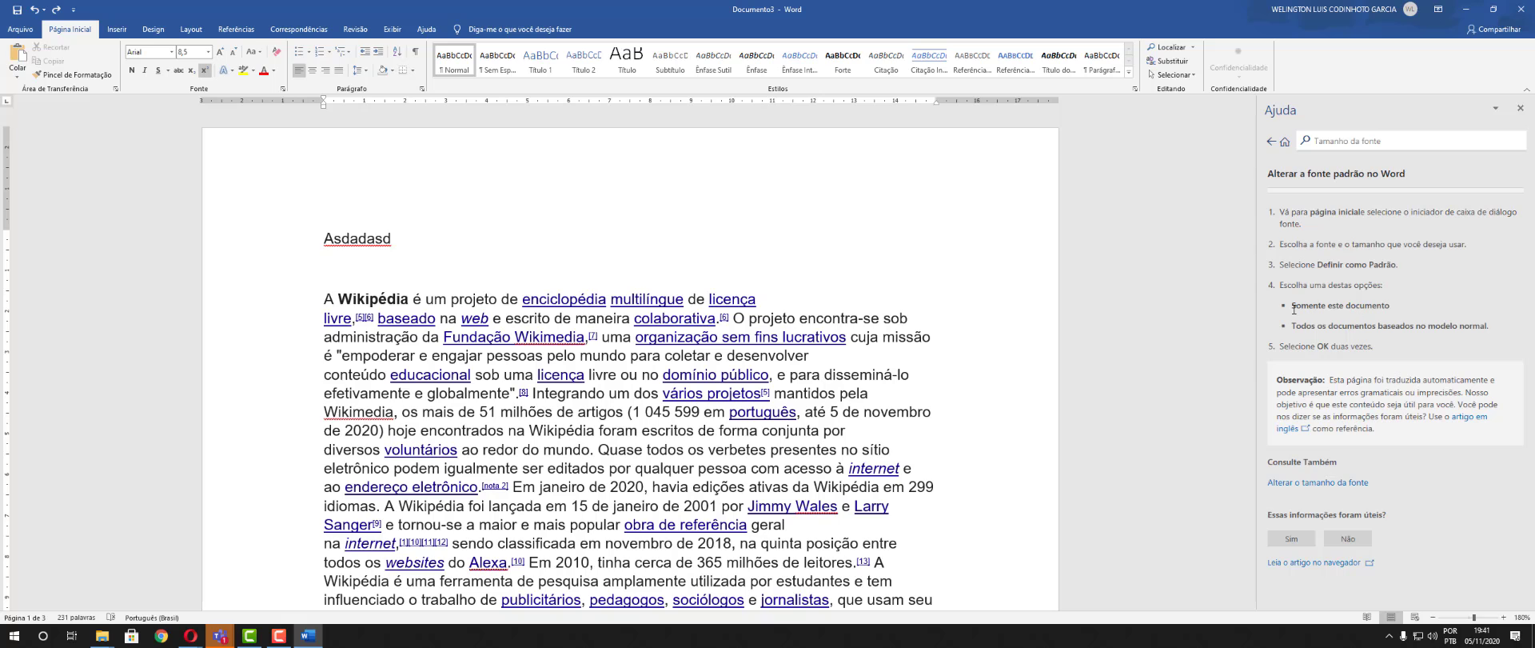
Highlight the normal-template option in the default-font article, and open and read through the related article Alterar o tamanho da fonte
left_click_drag(1292, 306, 1516, 324)
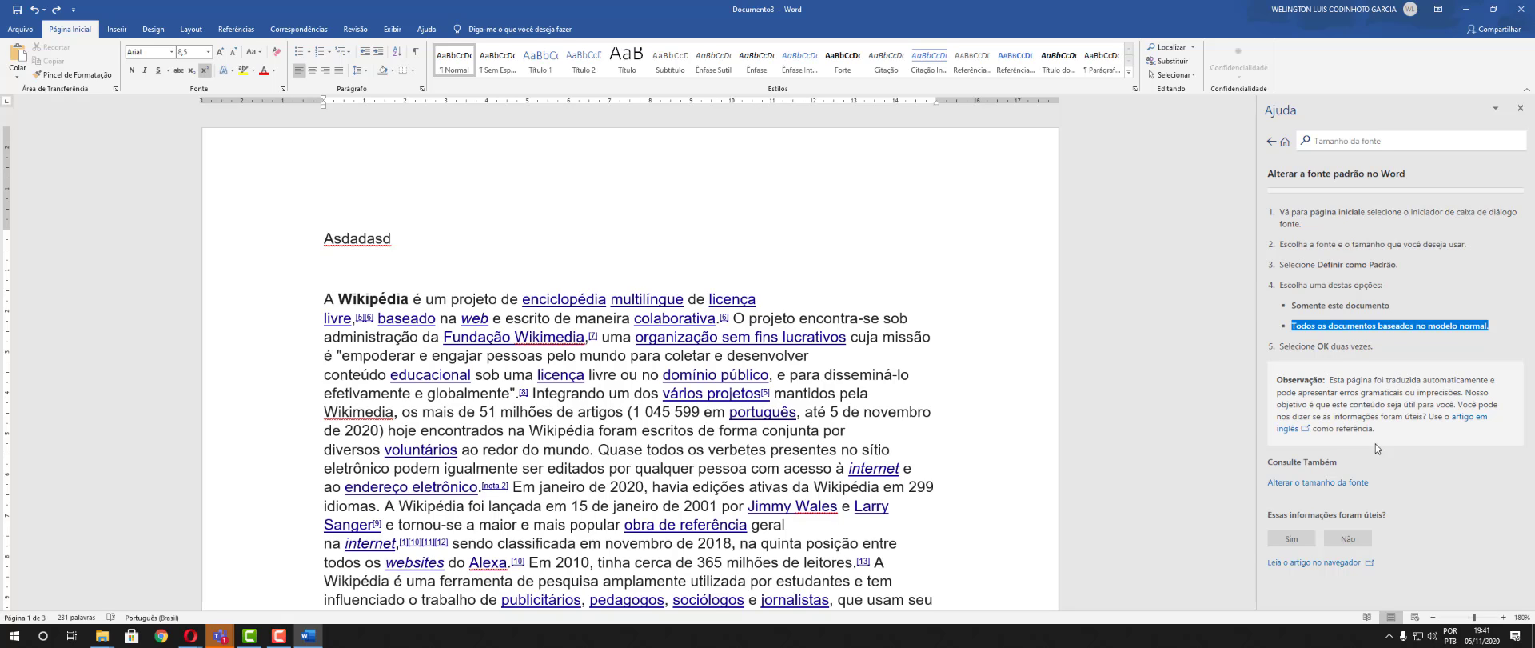
left_click(1319, 483)
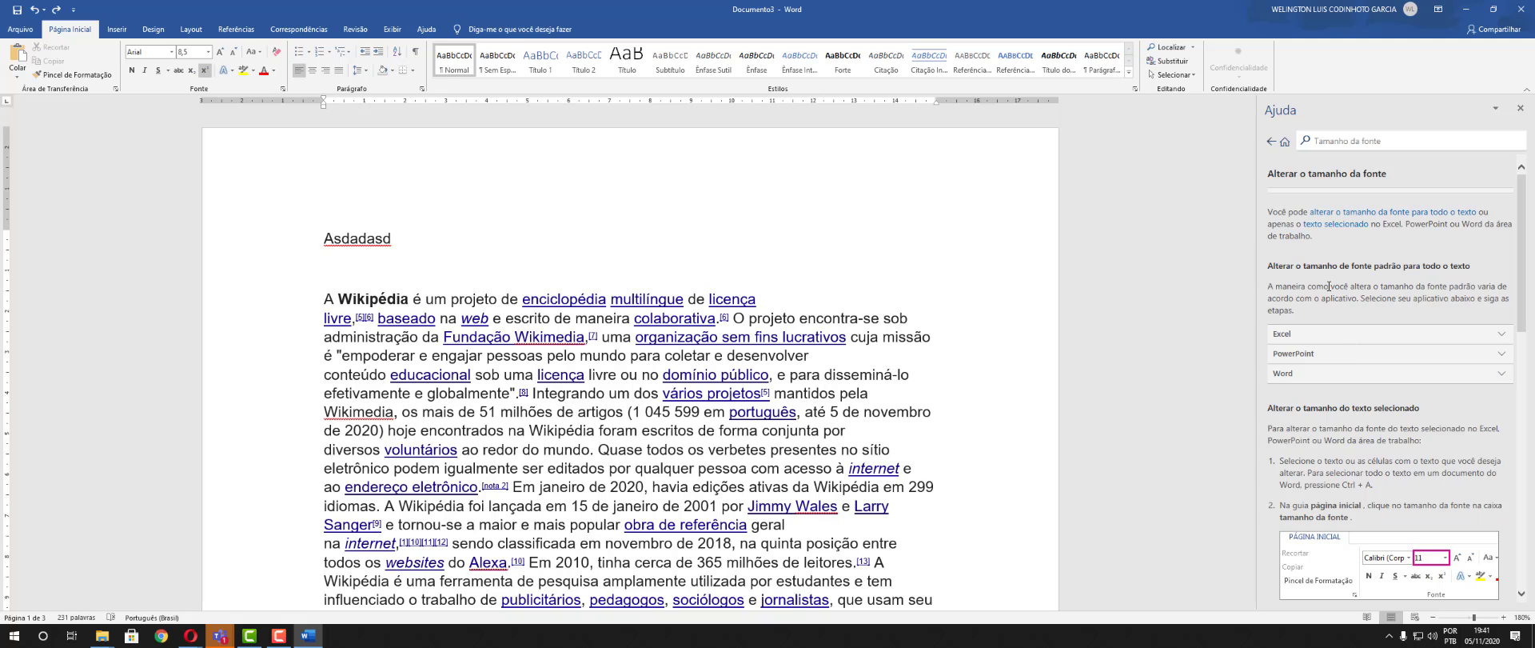
scroll(1327, 295, "down", 2)
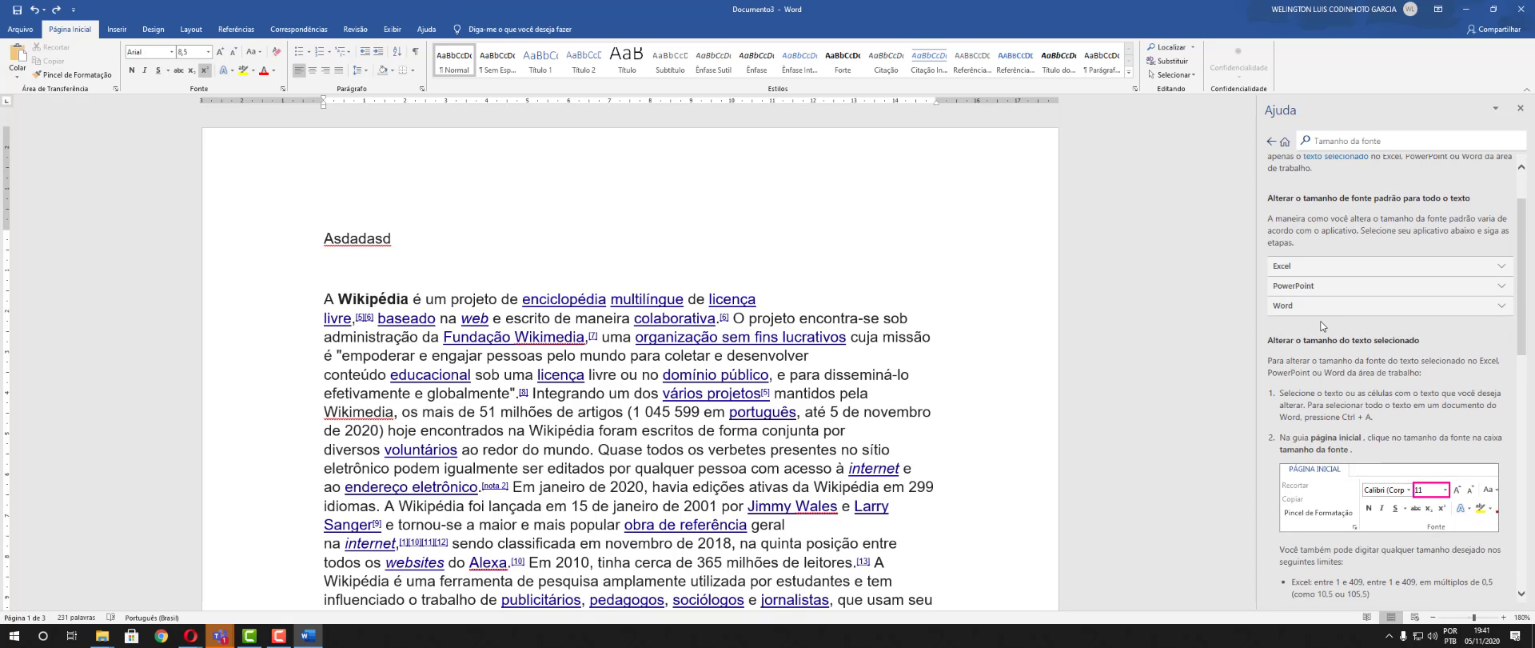
scroll(1322, 325, "down", 2)
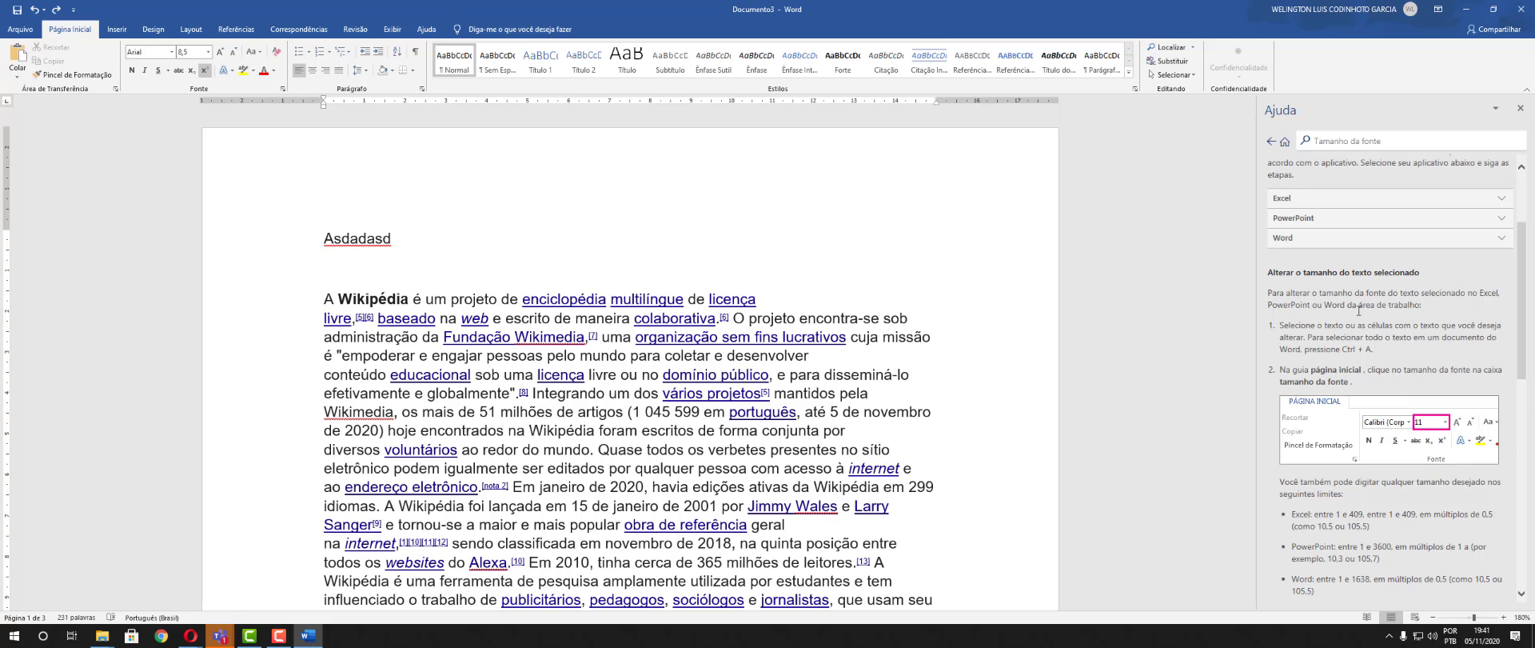
scroll(1308, 346, "down", 3)
scroll(1330, 381, "down", 4)
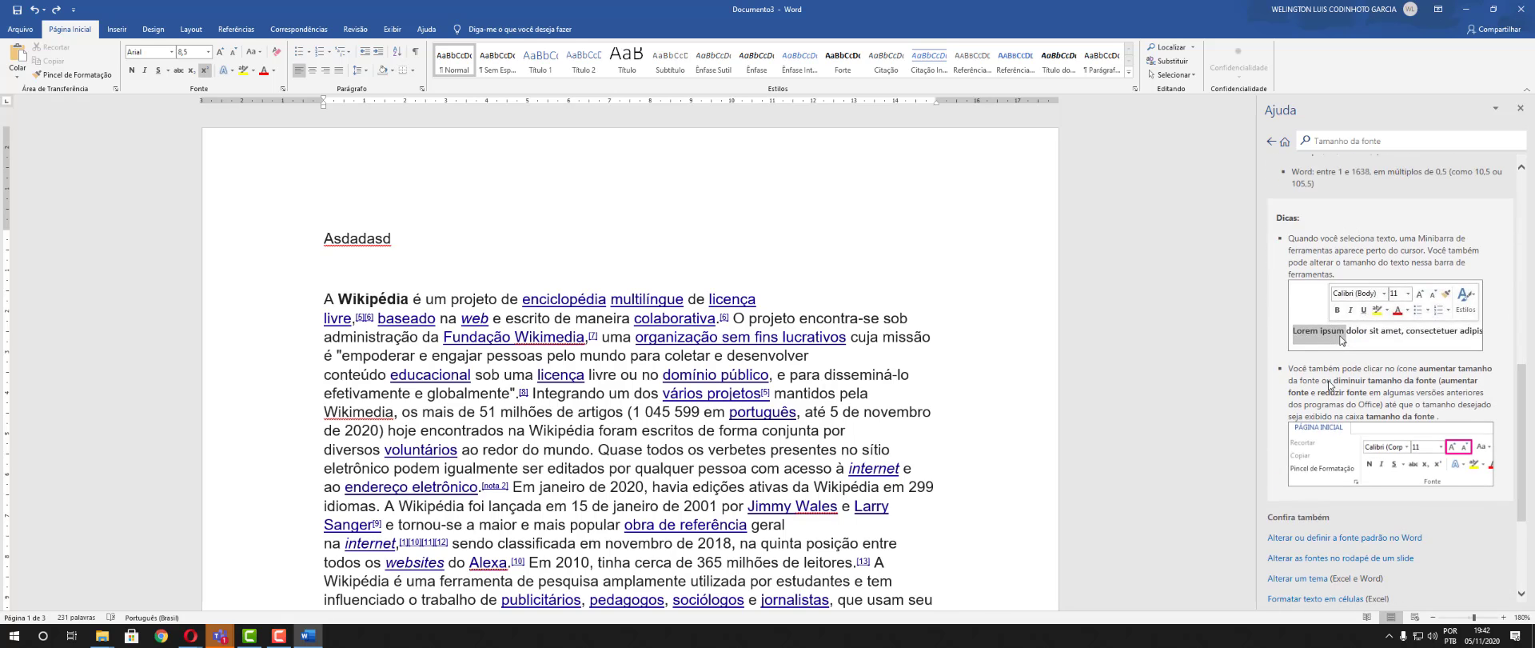
scroll(1337, 404, "up", 10)
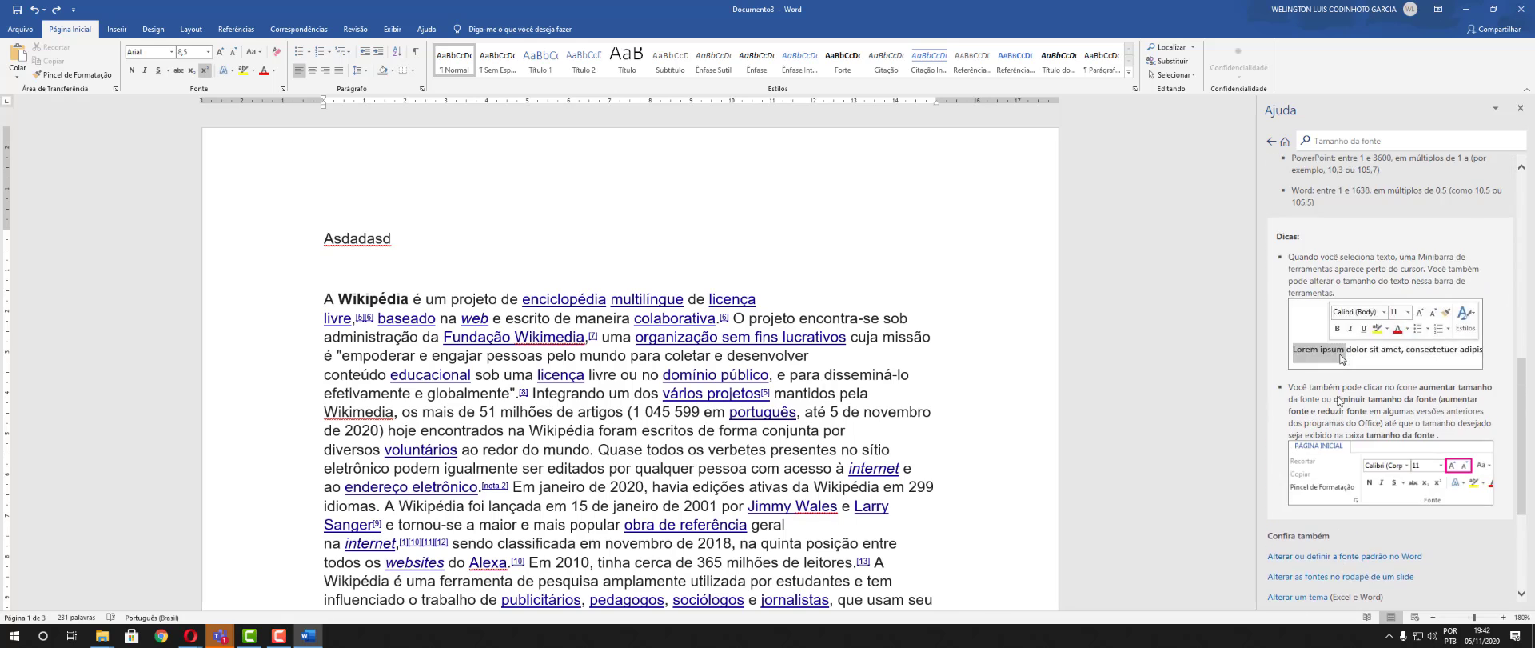
scroll(1339, 402, "down", 1)
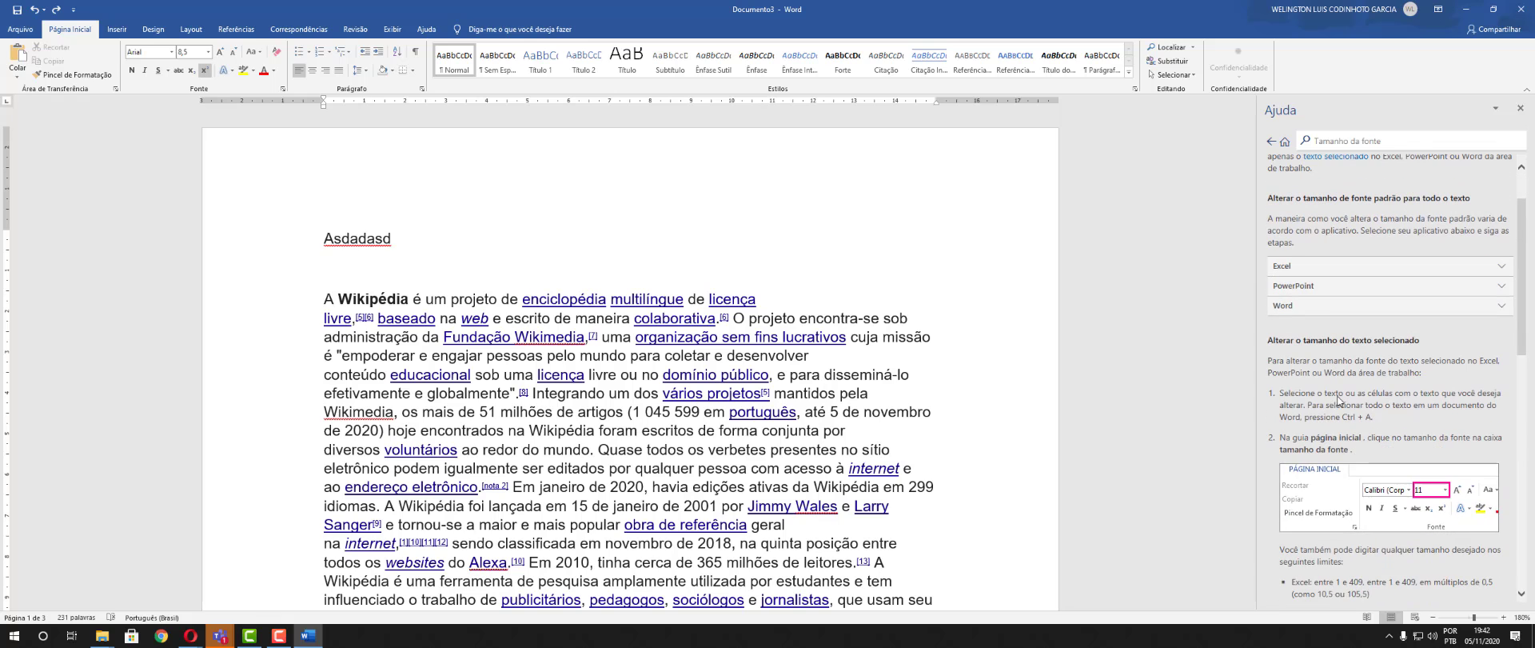
Expand the Word section of the font size article and read its steps through to the selected-text instructions
left_click(1321, 307)
scroll(1357, 355, "down", 1)
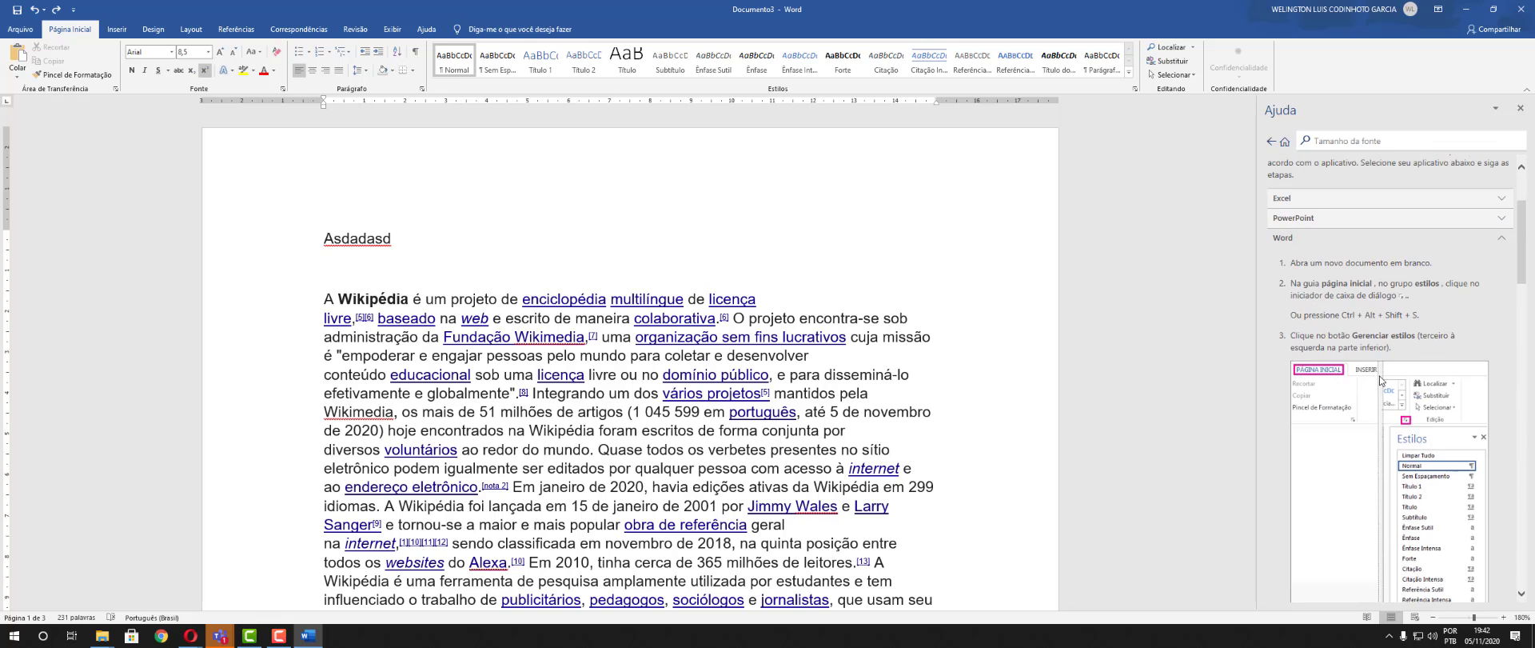
scroll(1326, 336, "down", 6)
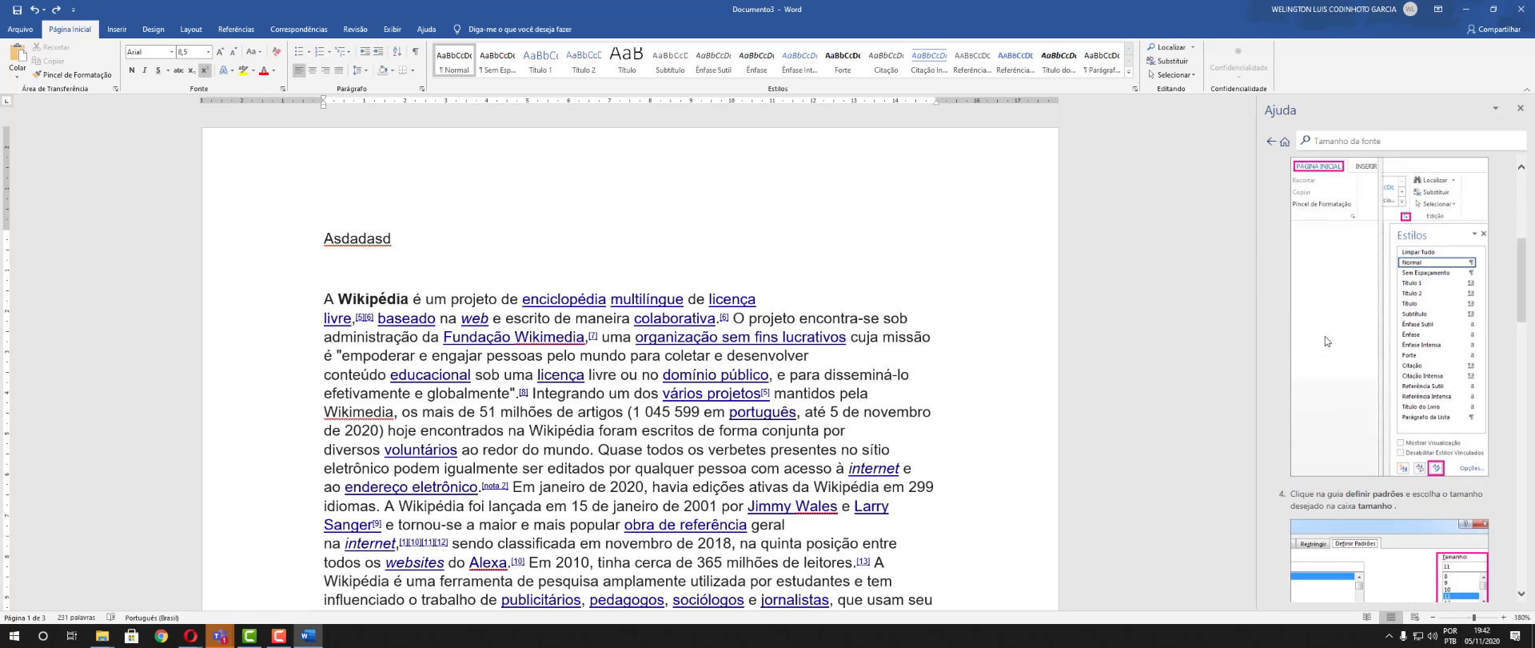
scroll(1330, 353, "down", 10)
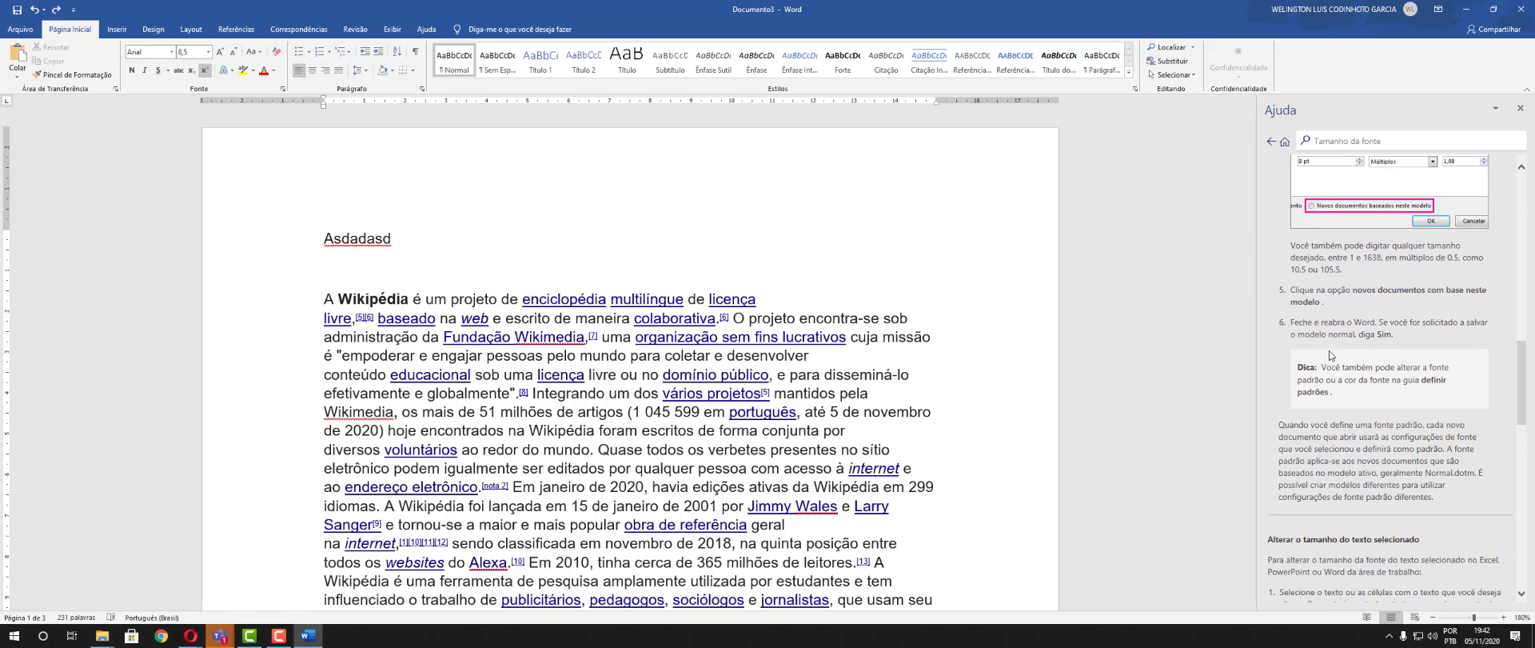
scroll(1331, 359, "down", 2)
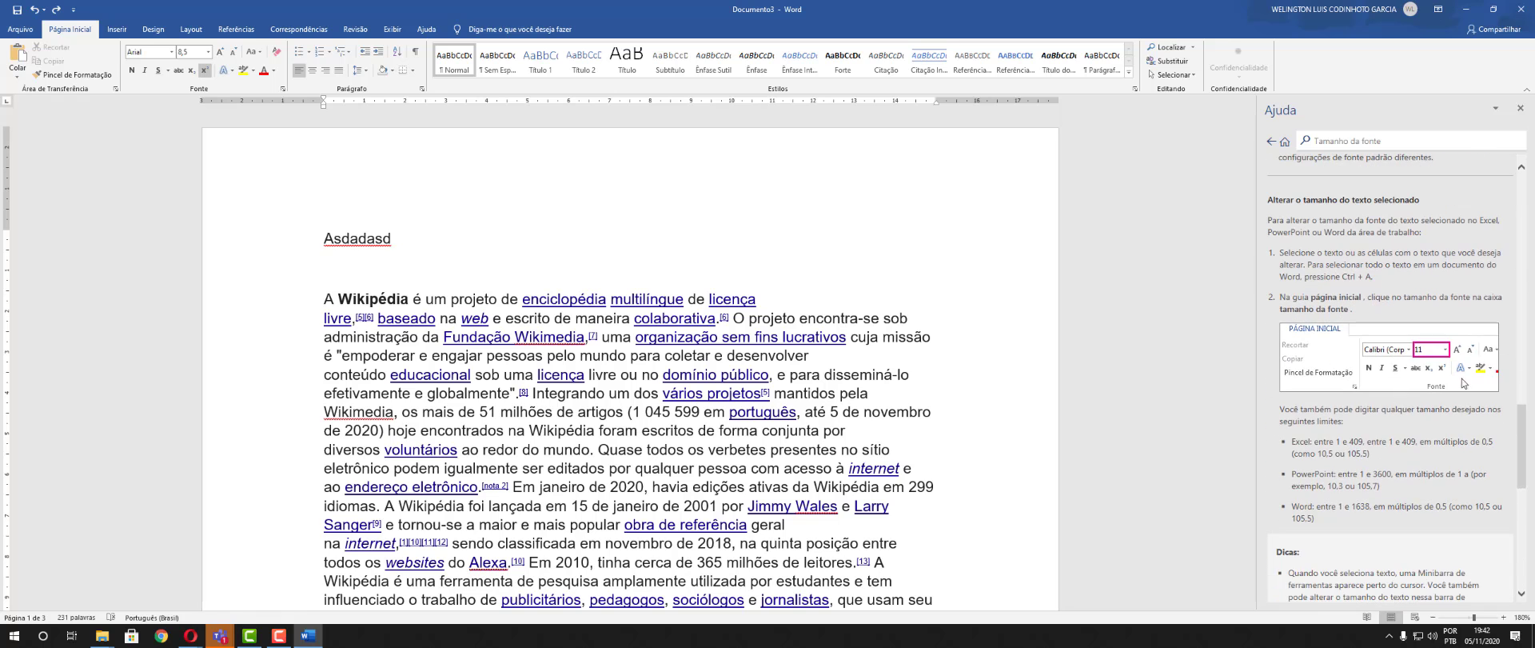
Select the opening lines of the Wikipédia paragraph and increase their font size to 11
left_click_drag(892, 375, 324, 299)
left_click(170, 52)
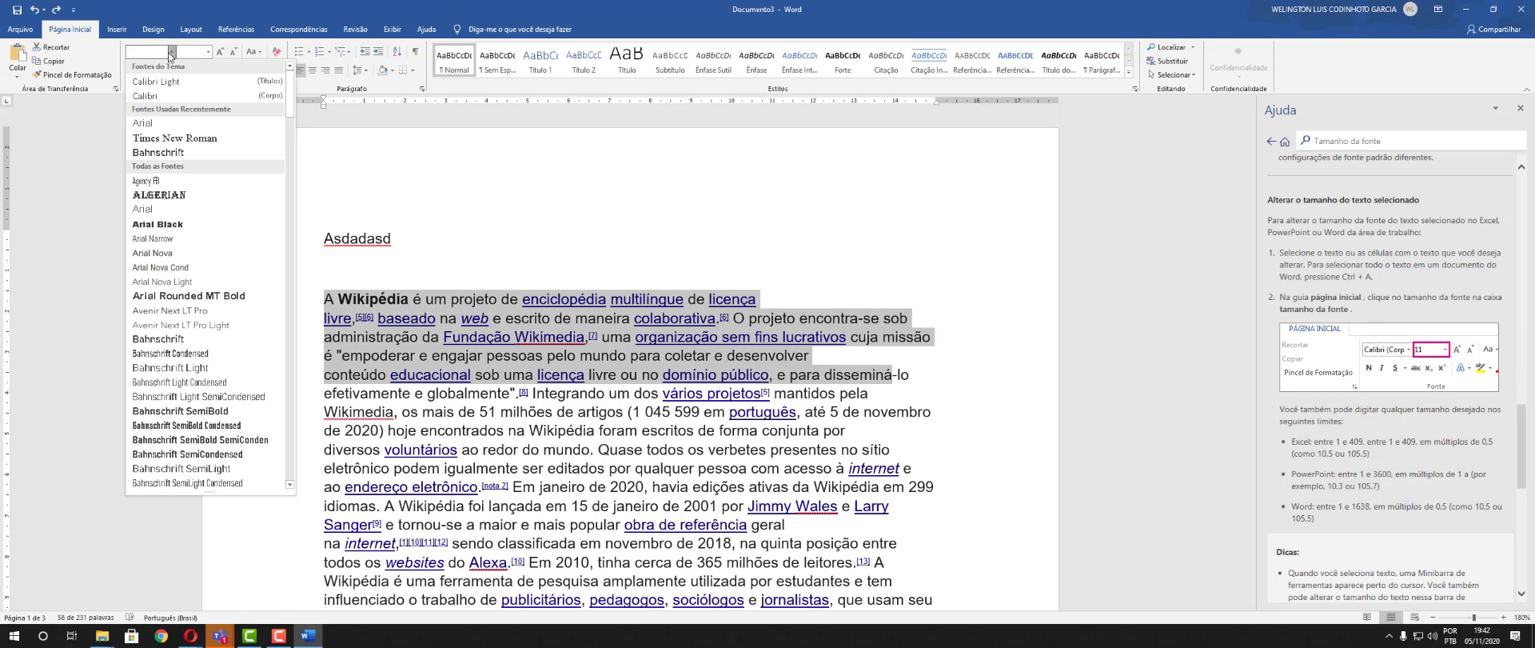
left_click(176, 80)
left_click(207, 51)
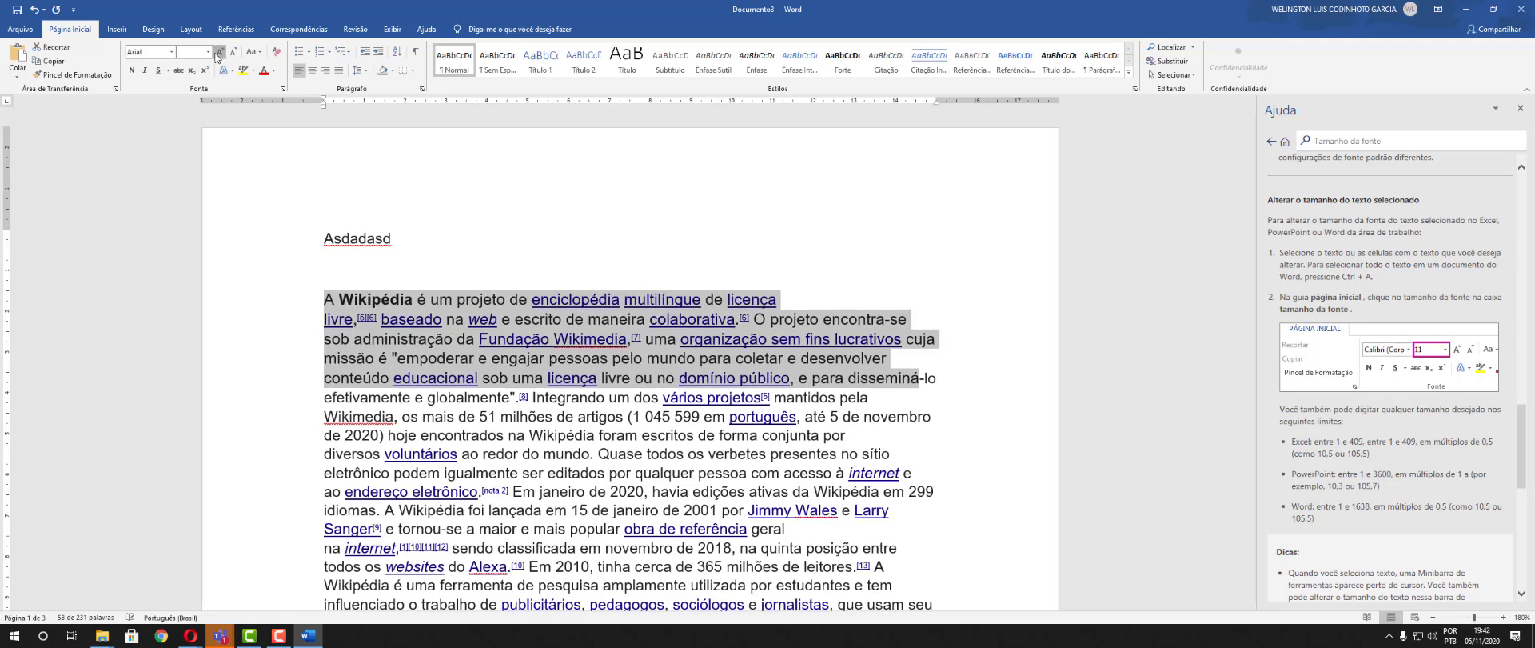
left_click(180, 104)
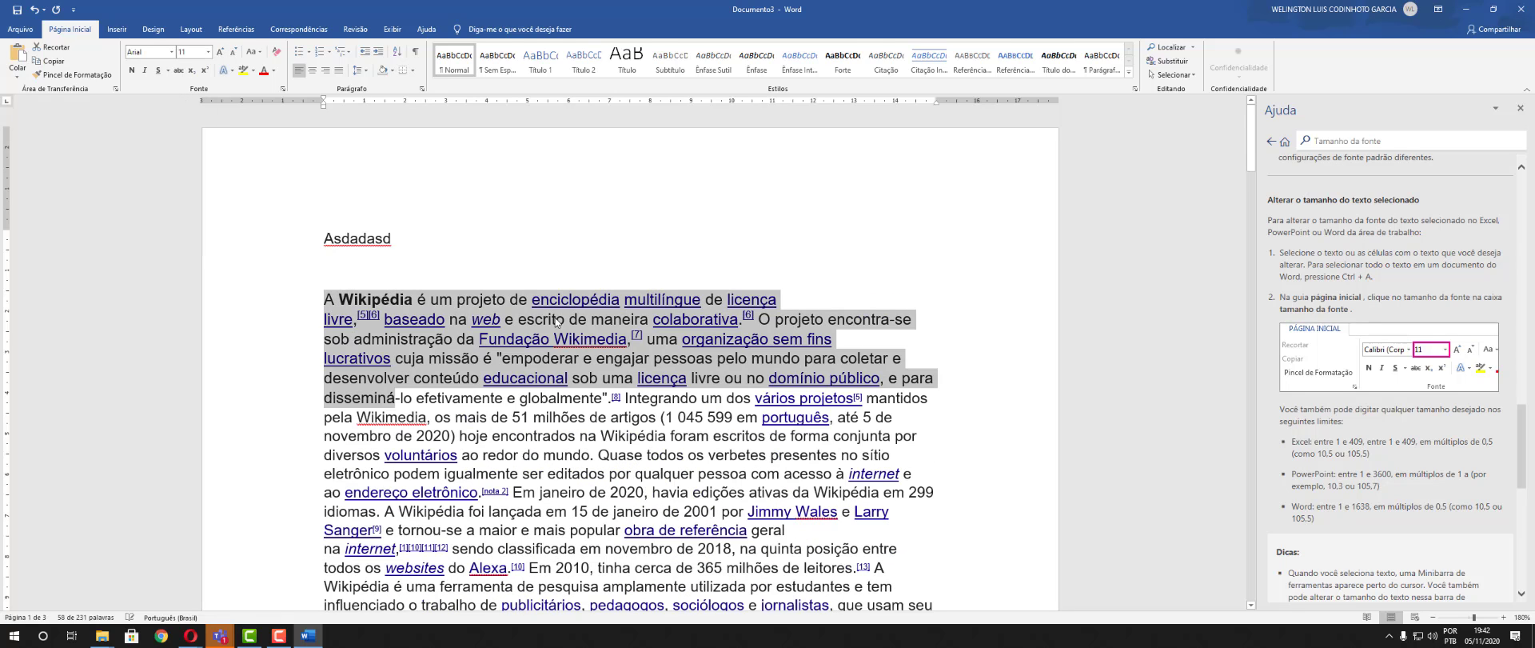
left_click(981, 248)
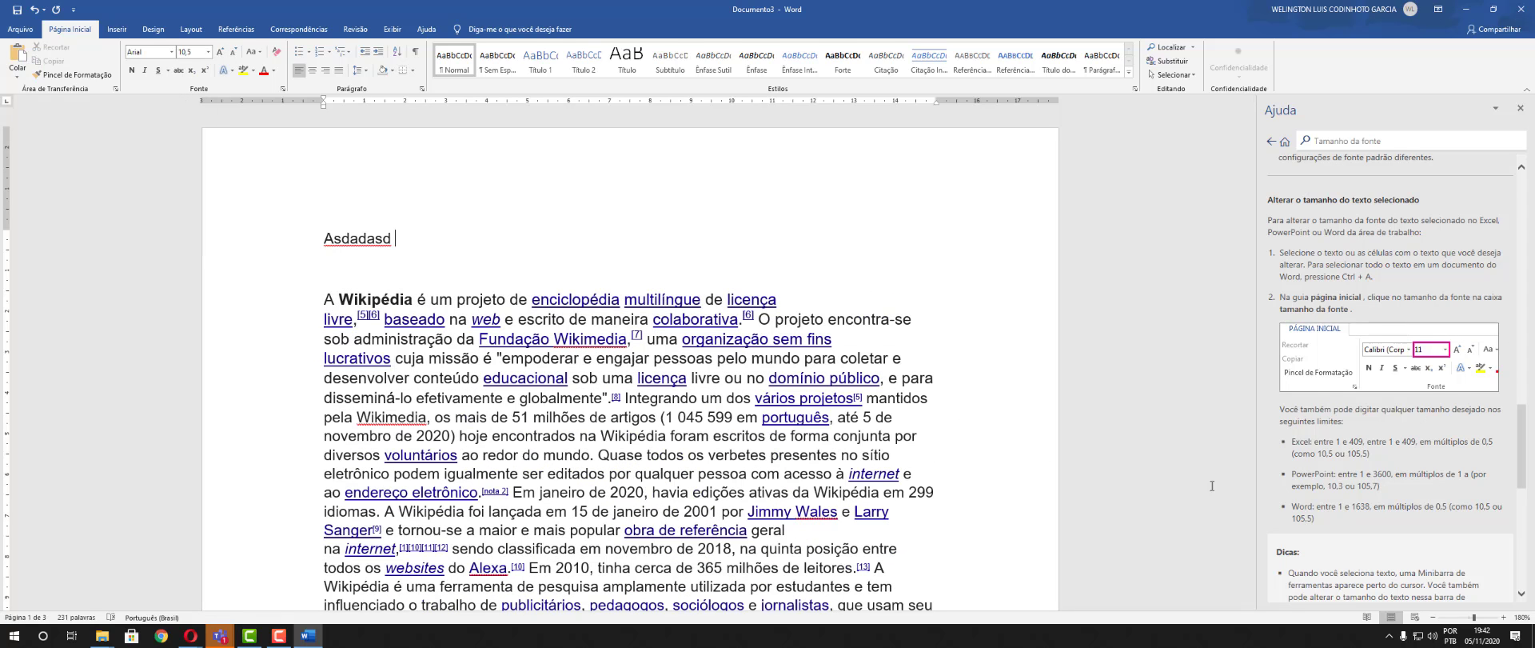
Search the help for "mala direta" and open the article Usar mala direta para email, cartas, etiquetas e envelopes em massa
left_click(1271, 141)
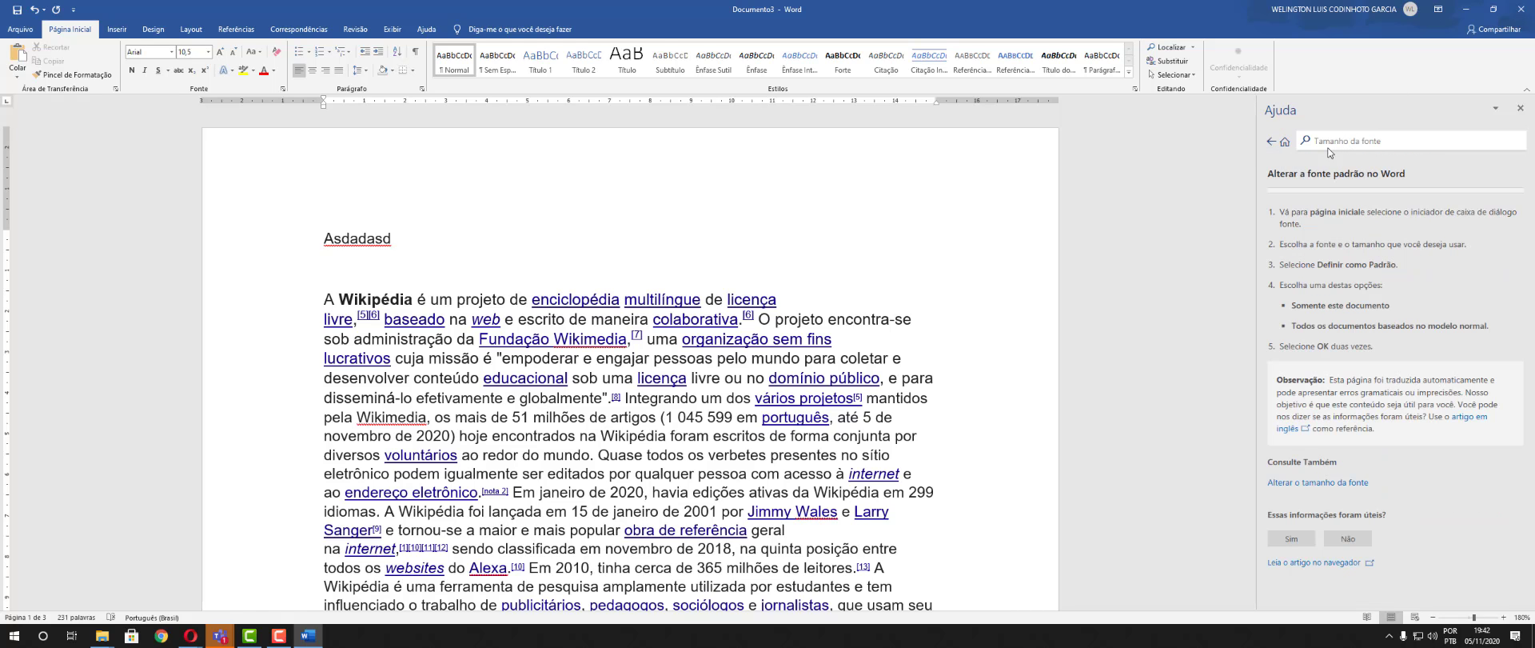
left_click(1329, 144)
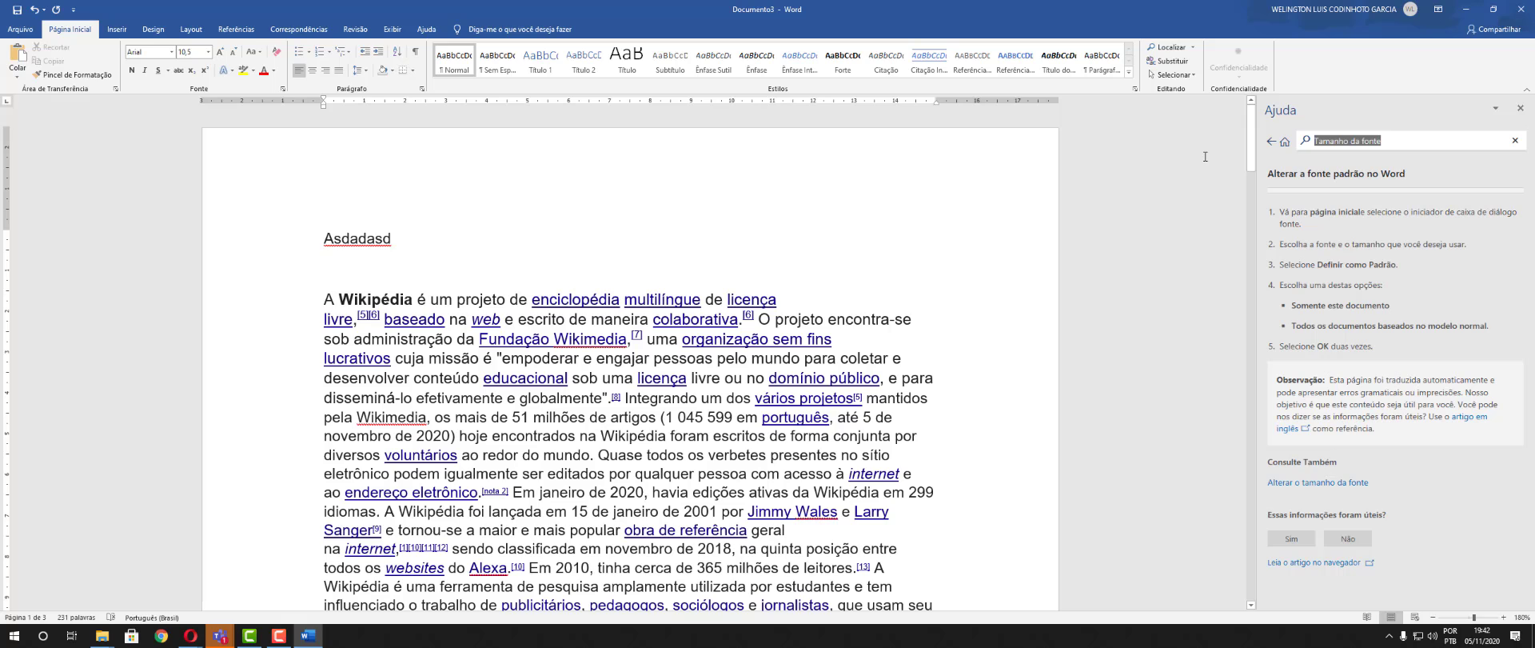
type("mala direta")
key("Return")
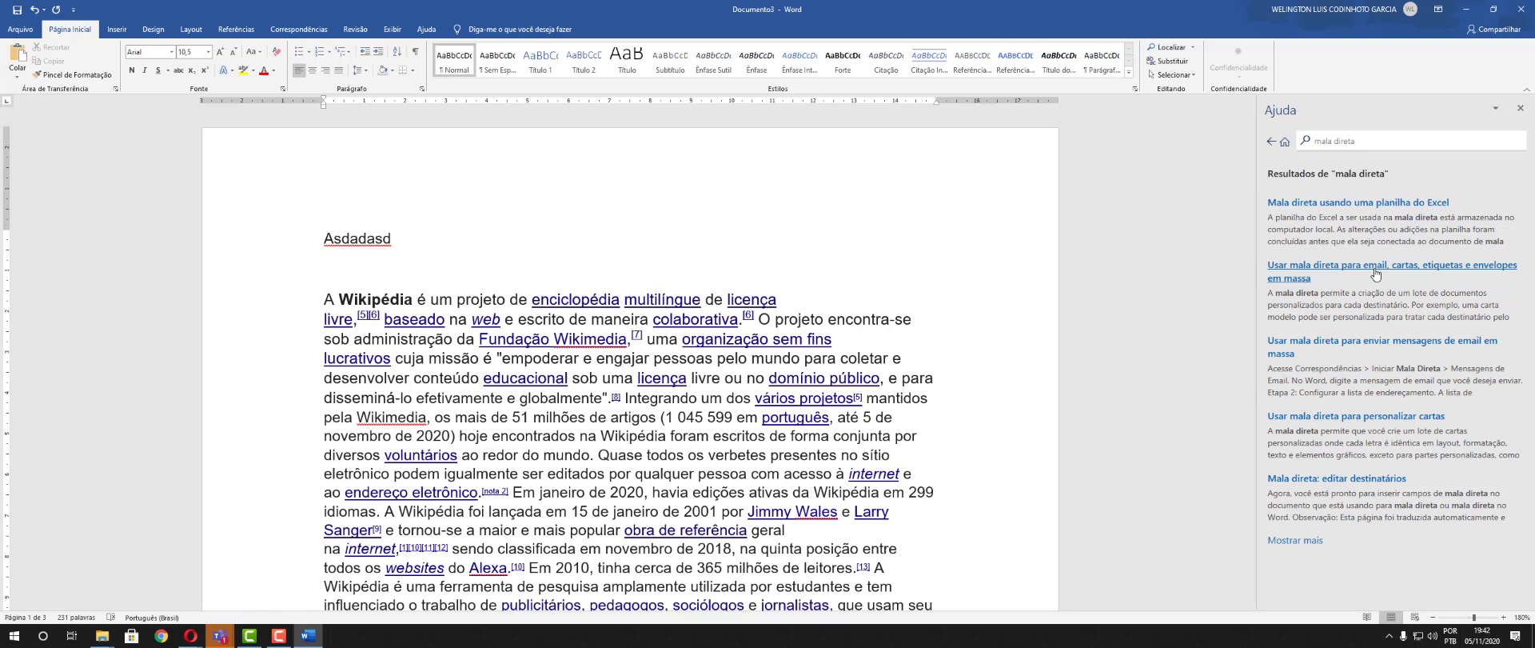
left_click(1375, 274)
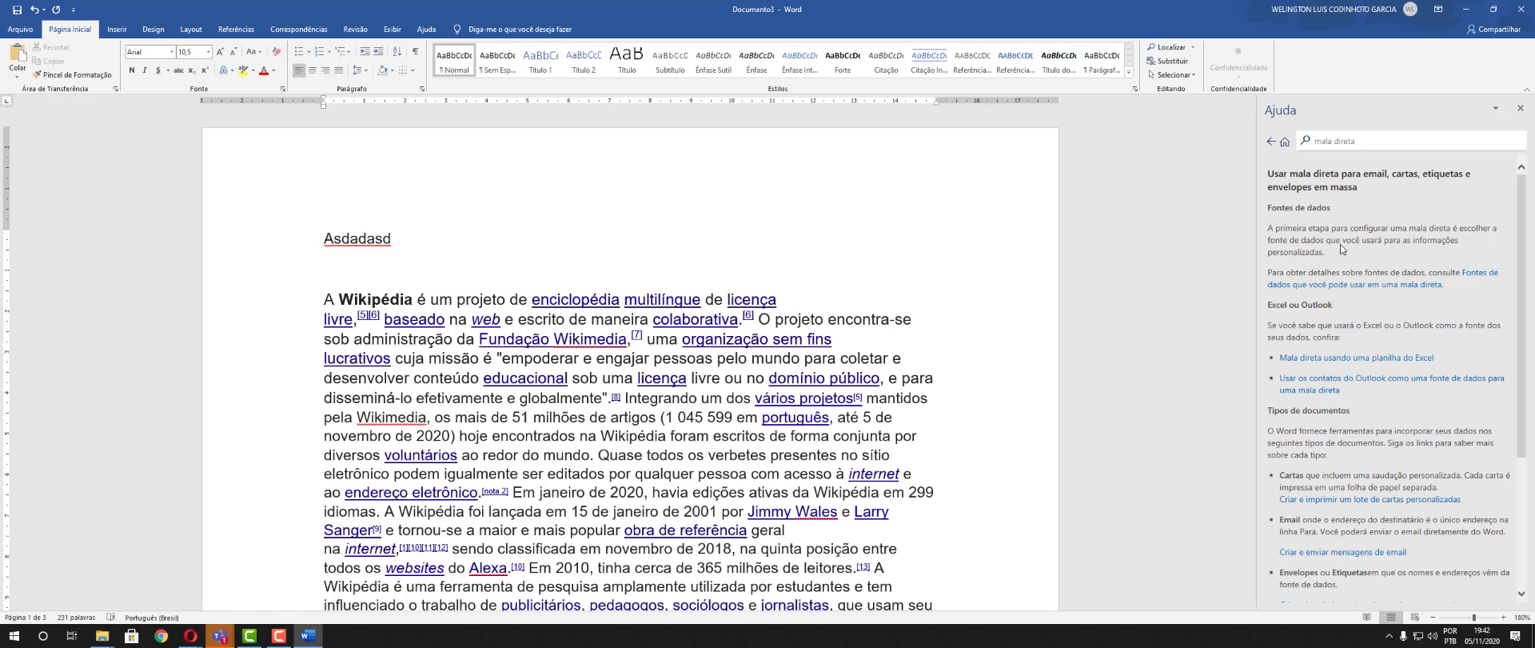
Read through the mail merge article and its linked page on data sources, and return to the main article
scroll(1333, 311, "down", 5)
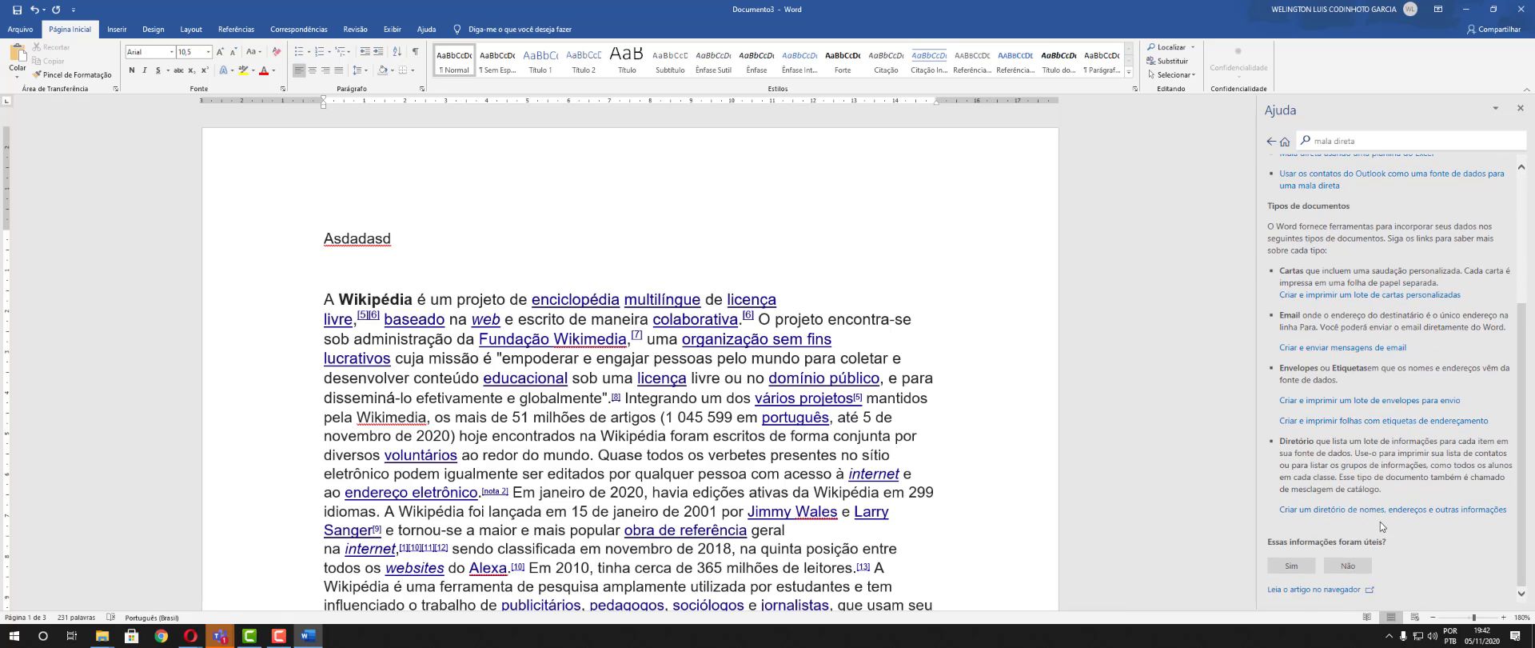
scroll(1400, 497, "up", 4)
scroll(1401, 496, "up", 1)
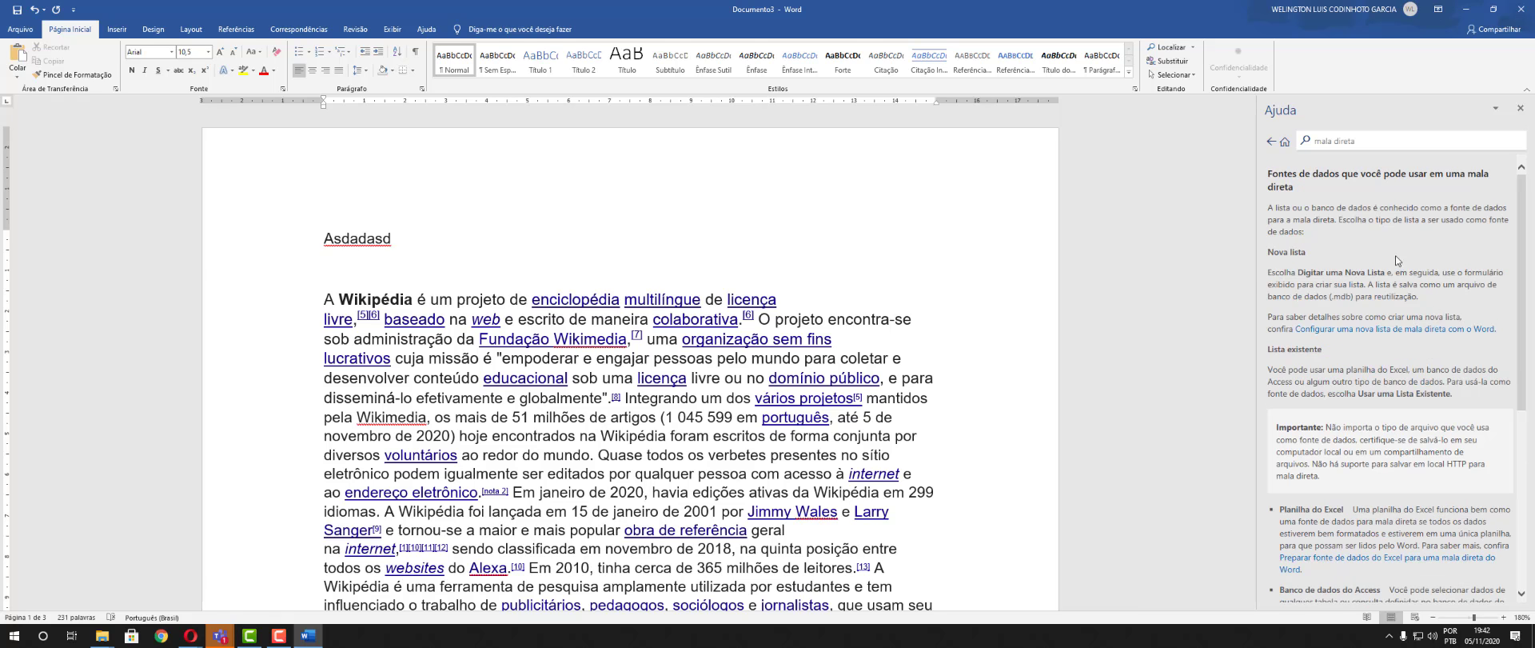
scroll(1409, 312, "down", 8)
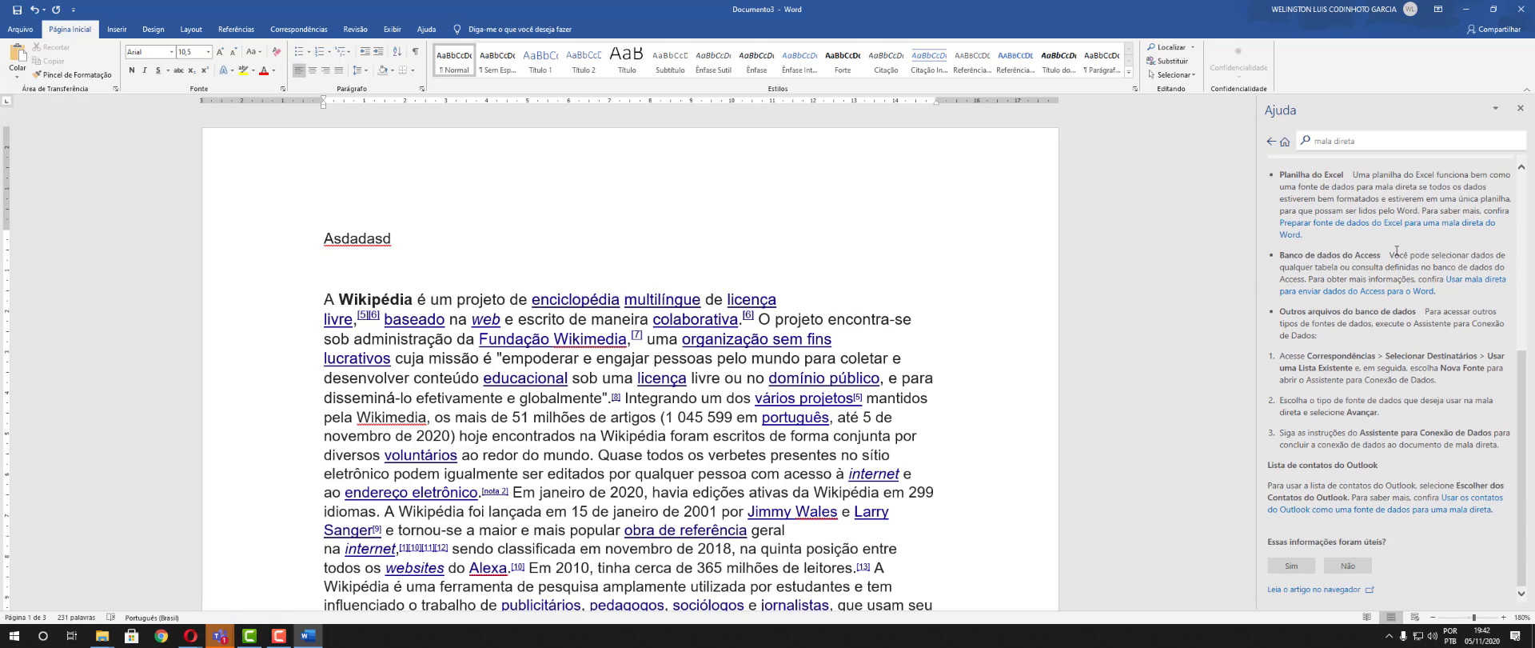
scroll(1295, 225, "up", 3)
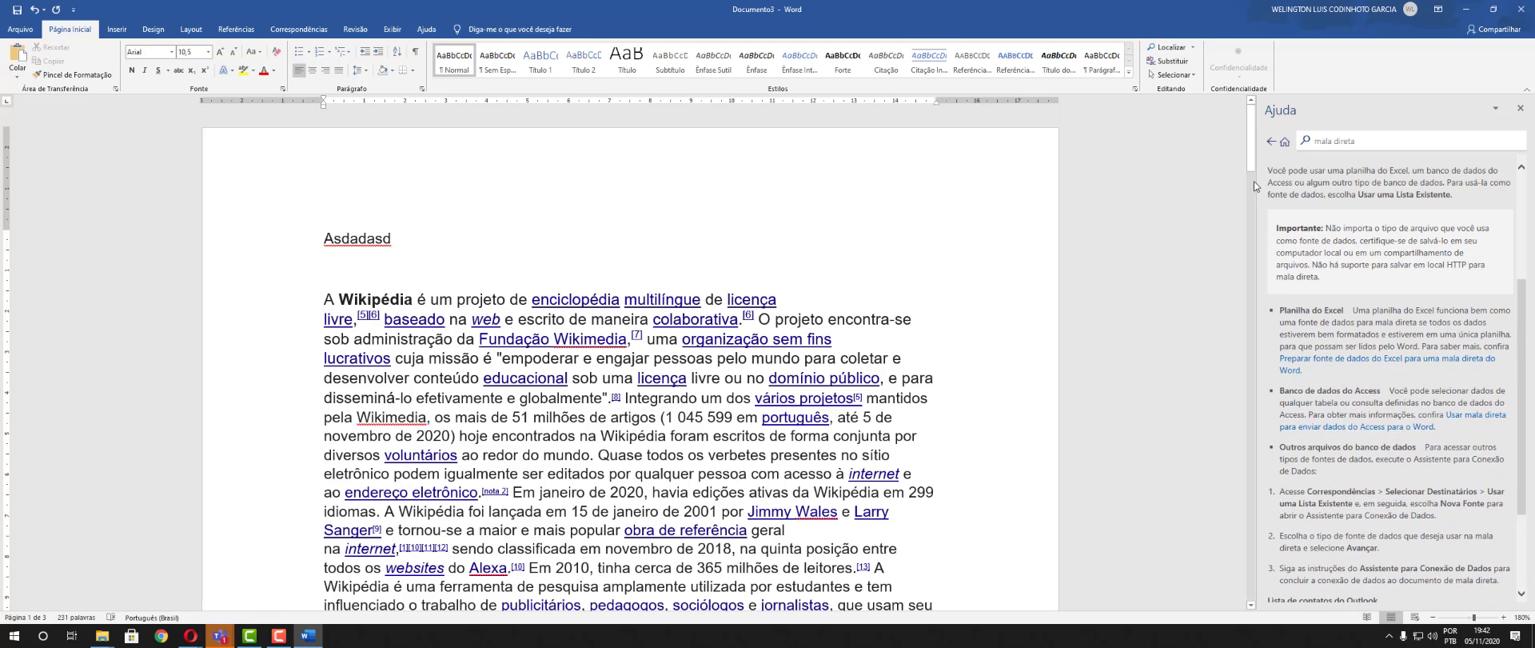
left_click(1271, 141)
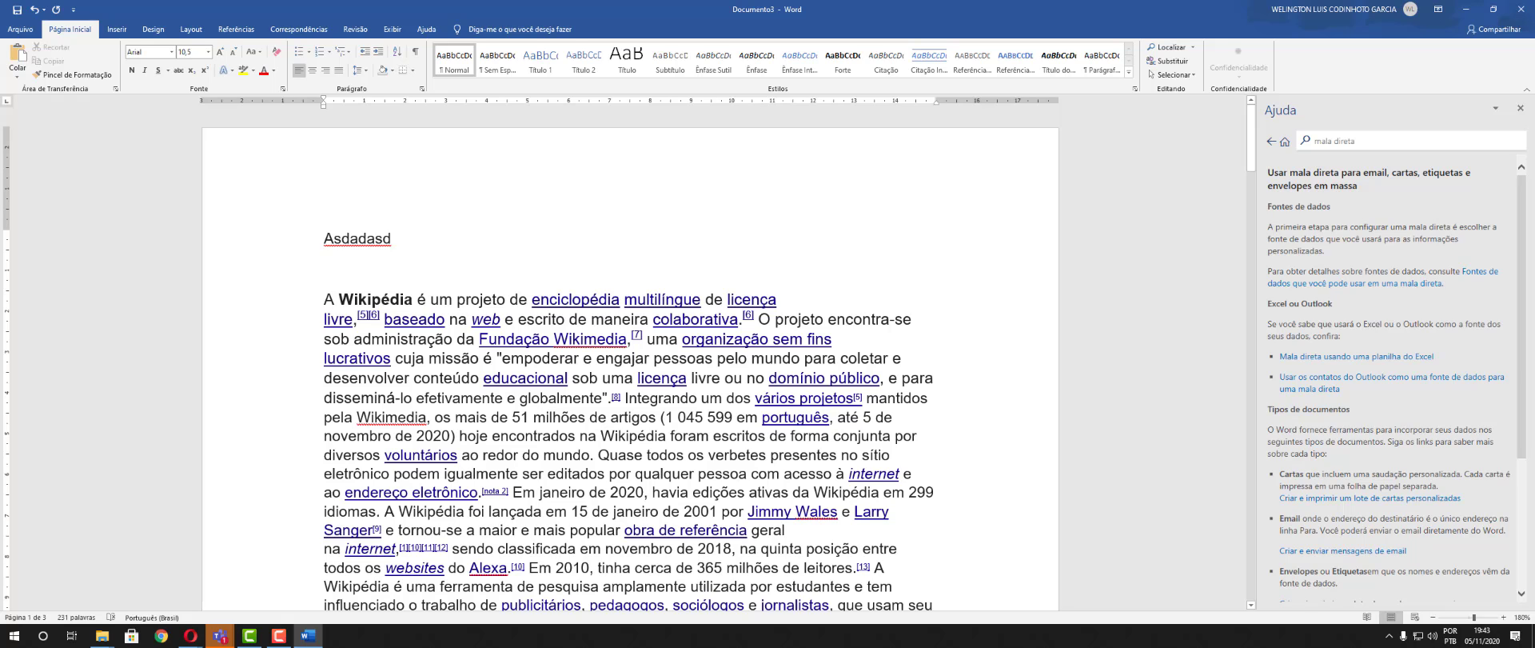
View the Microsoft feedback options and the Tenho uma sugestão form, and close it without sending anything
left_click(422, 32)
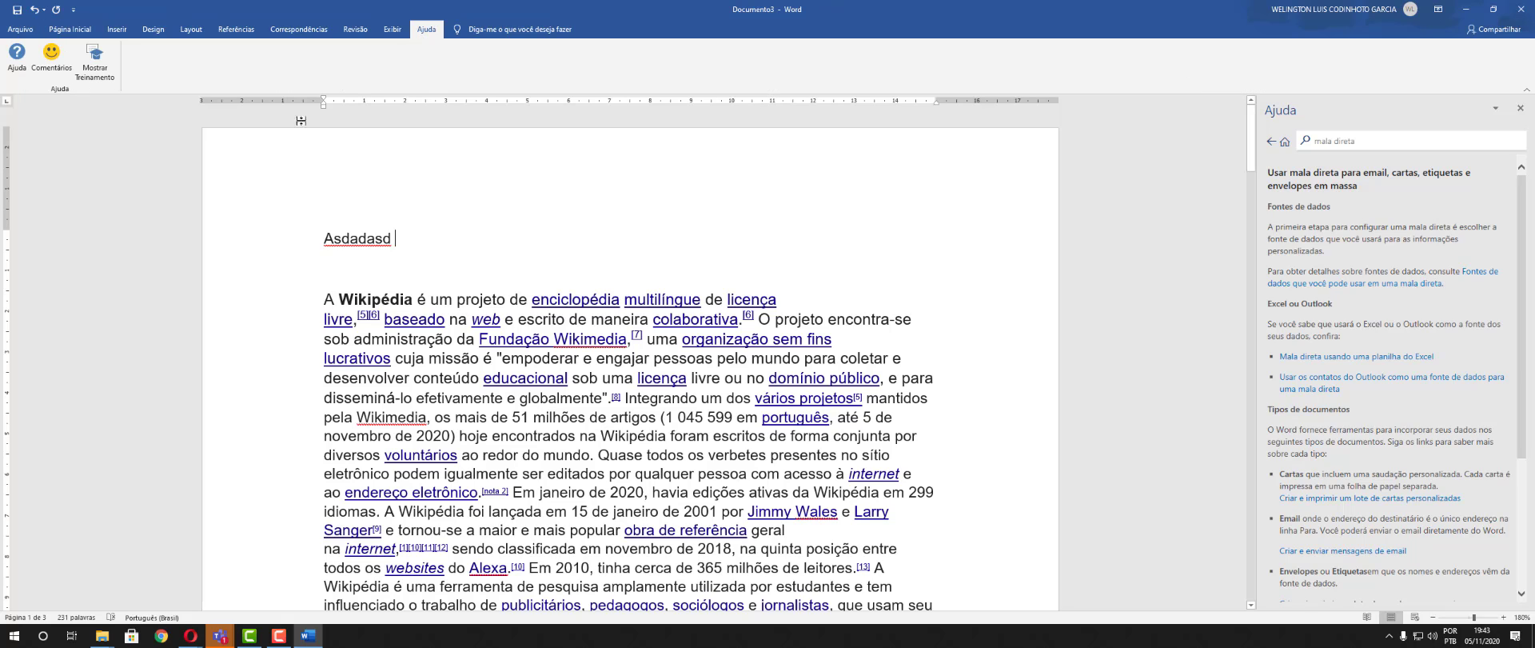
left_click(62, 61)
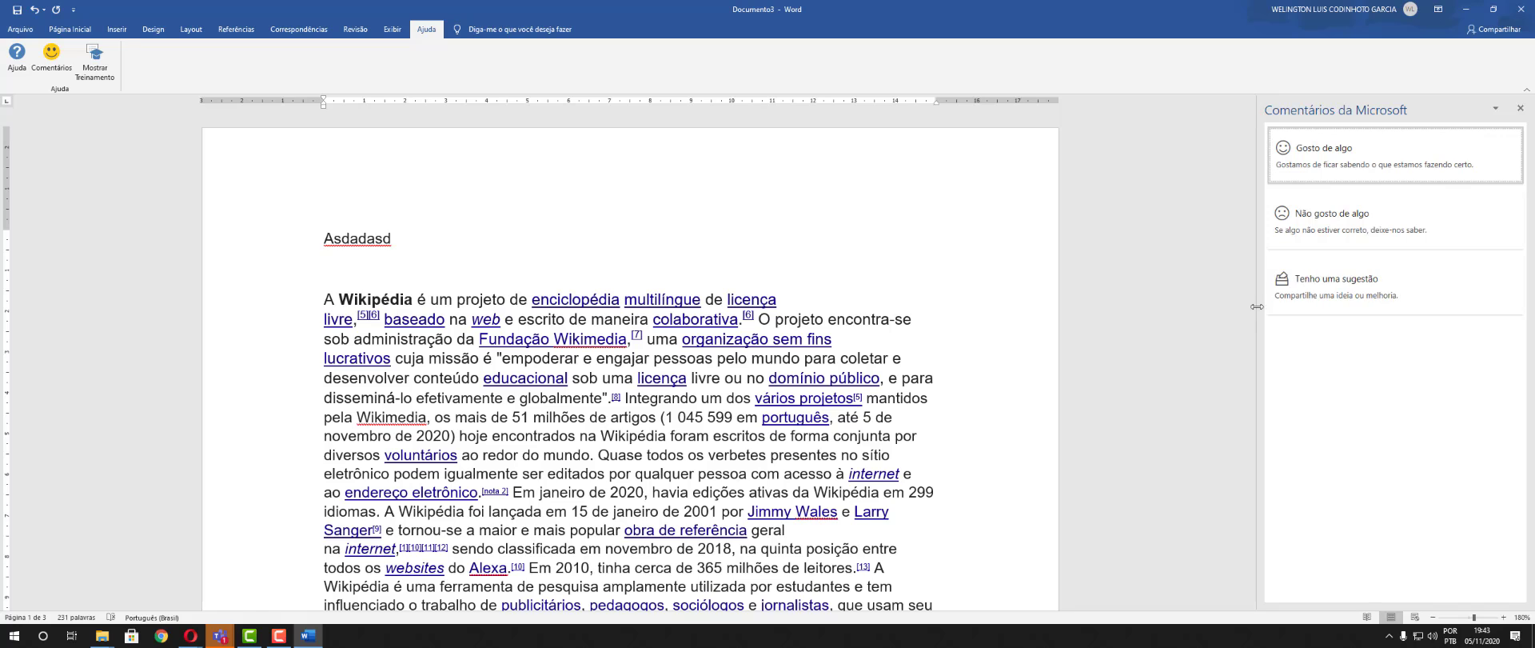
left_click(1346, 311)
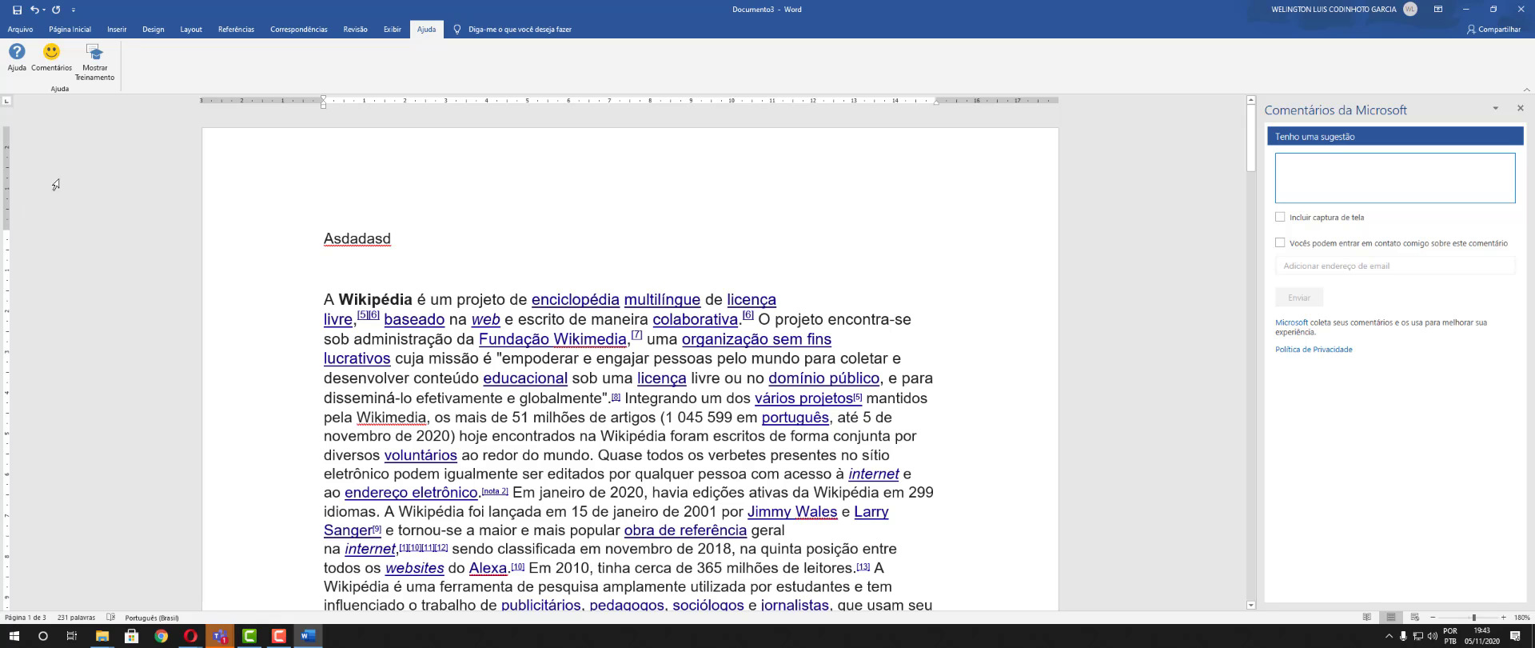
left_click(1521, 108)
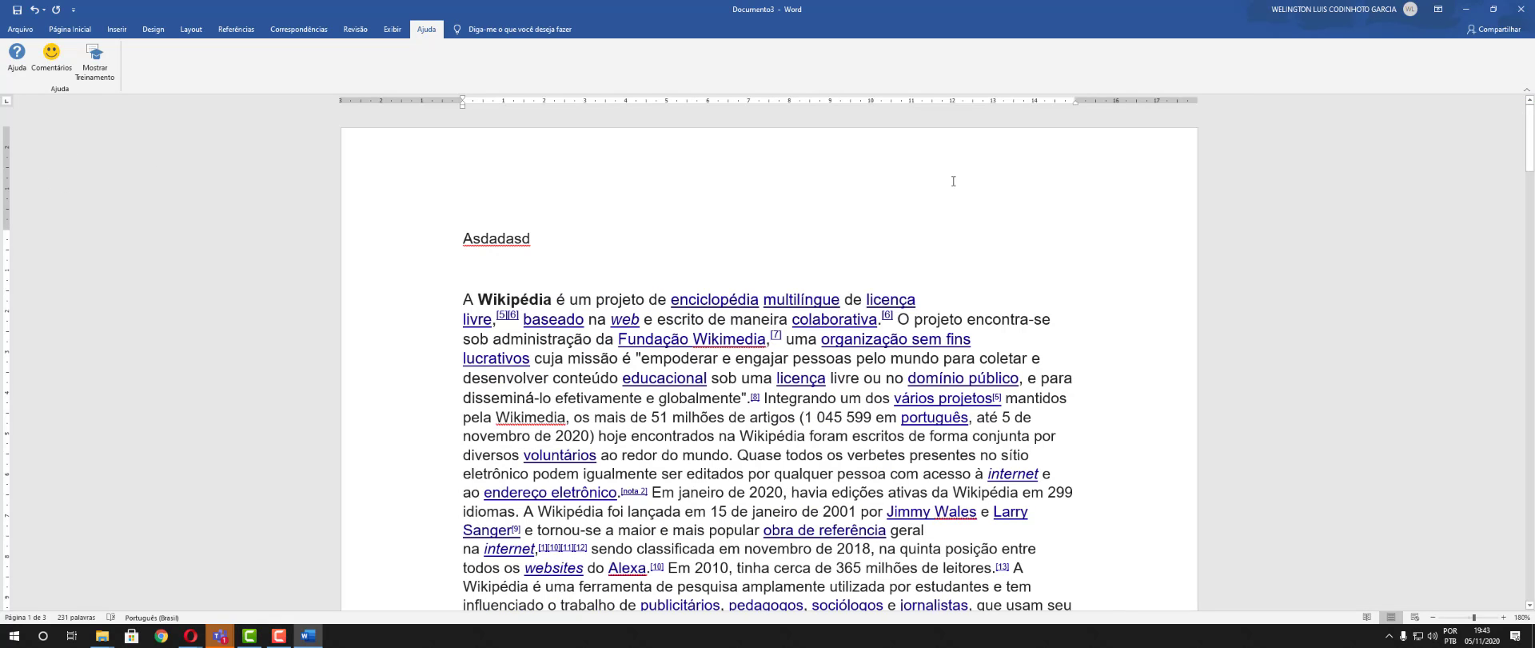
Look over the Word training topics and open the lesson Adicionar e formatar texto under Formatar texto
left_click(103, 75)
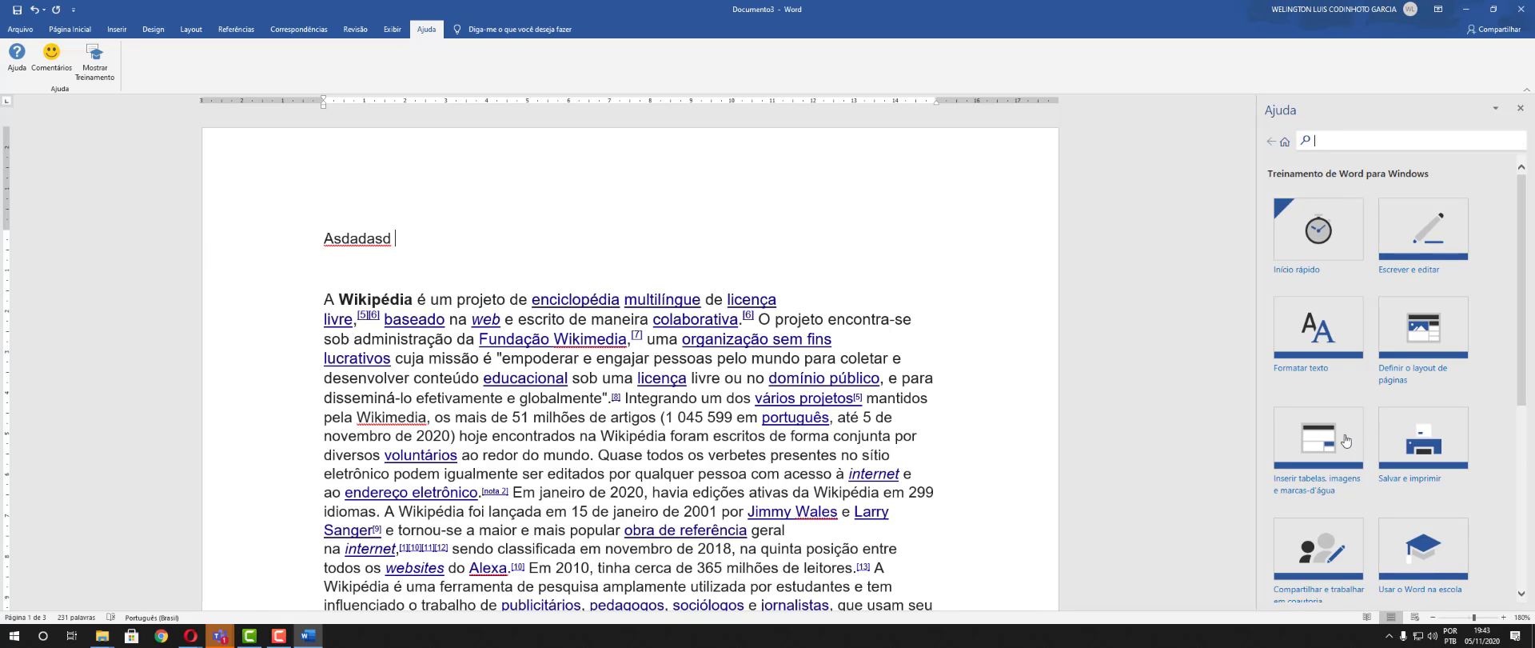
scroll(1397, 235, "down", 3)
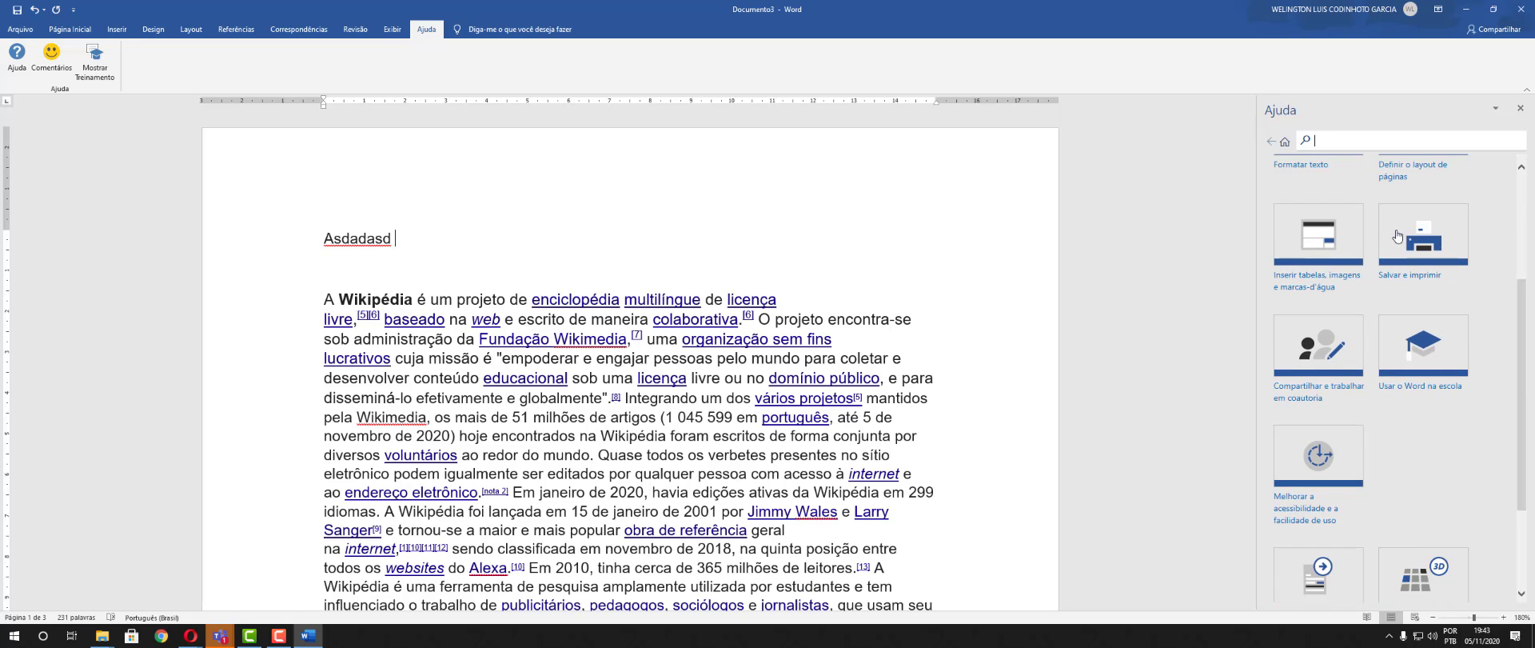
scroll(1397, 235, "down", 3)
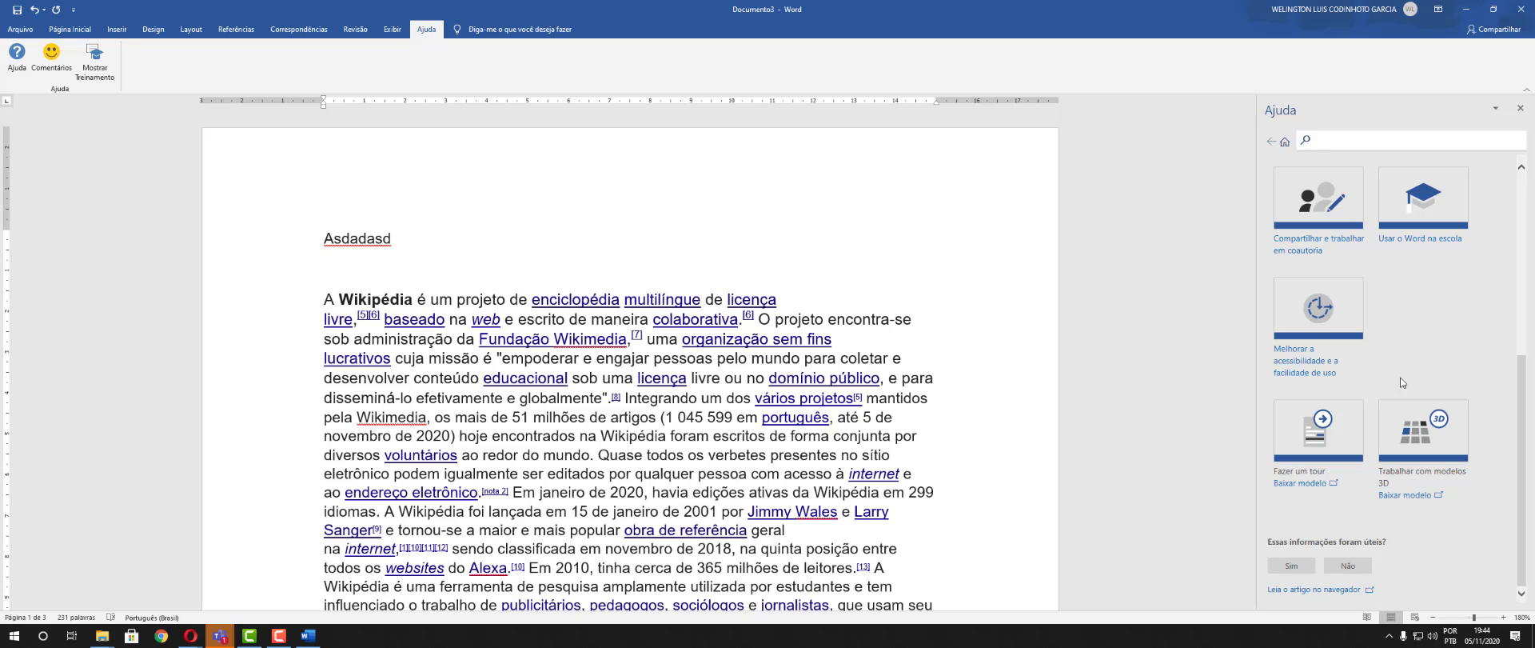
scroll(1418, 392, "up", 3)
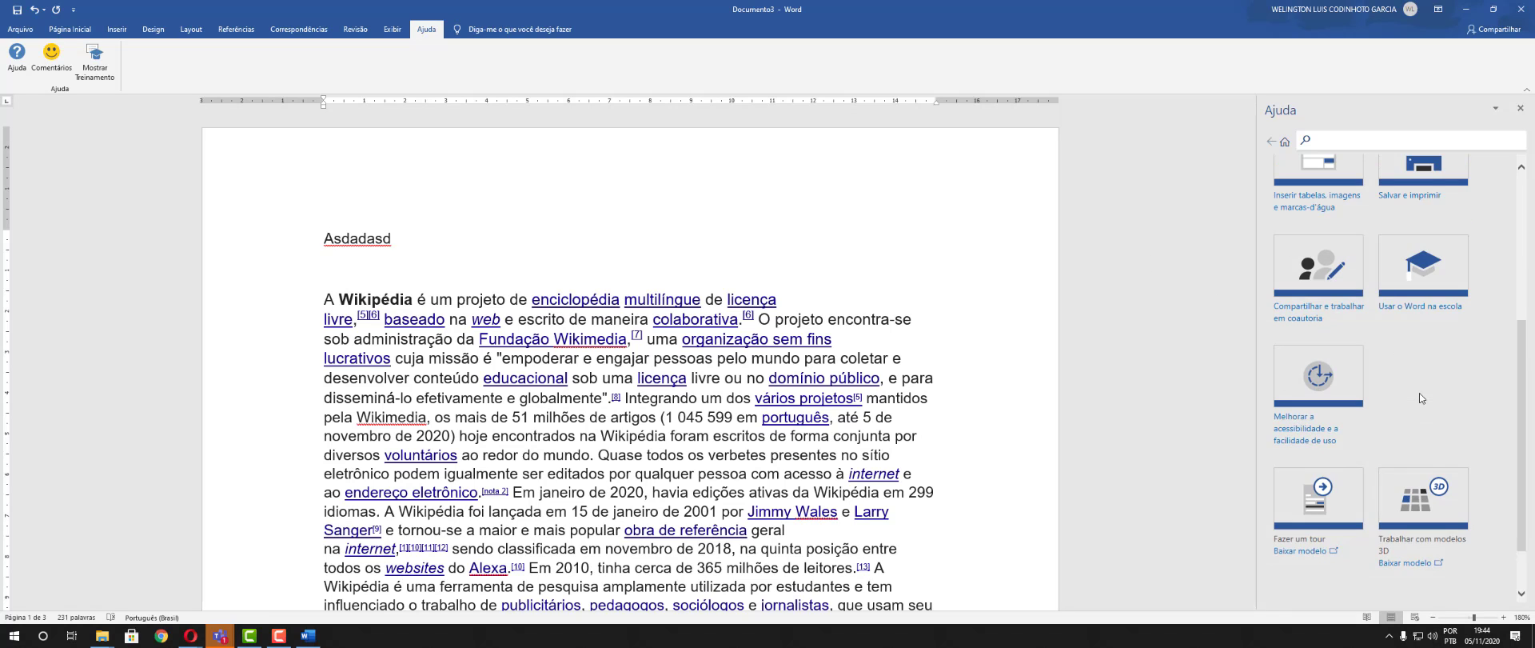
scroll(1420, 394, "up", 5)
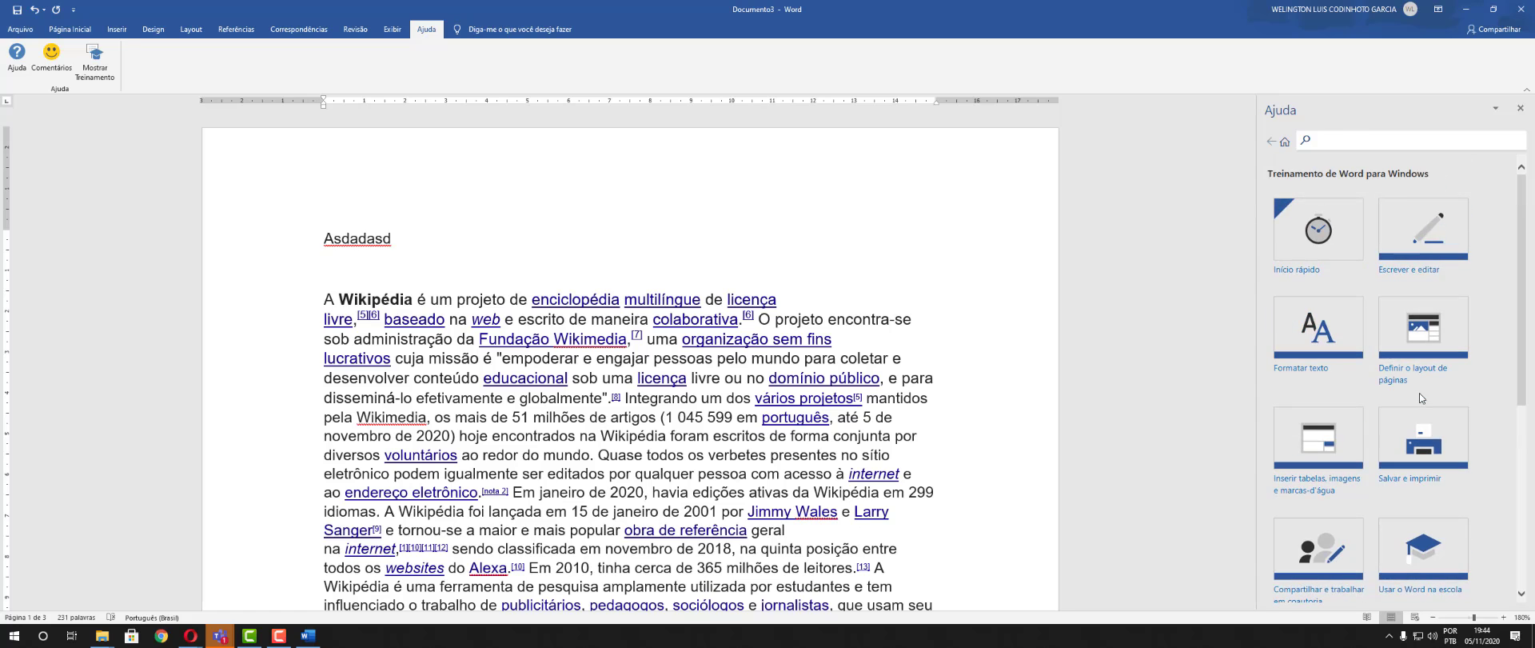
left_click(1308, 347)
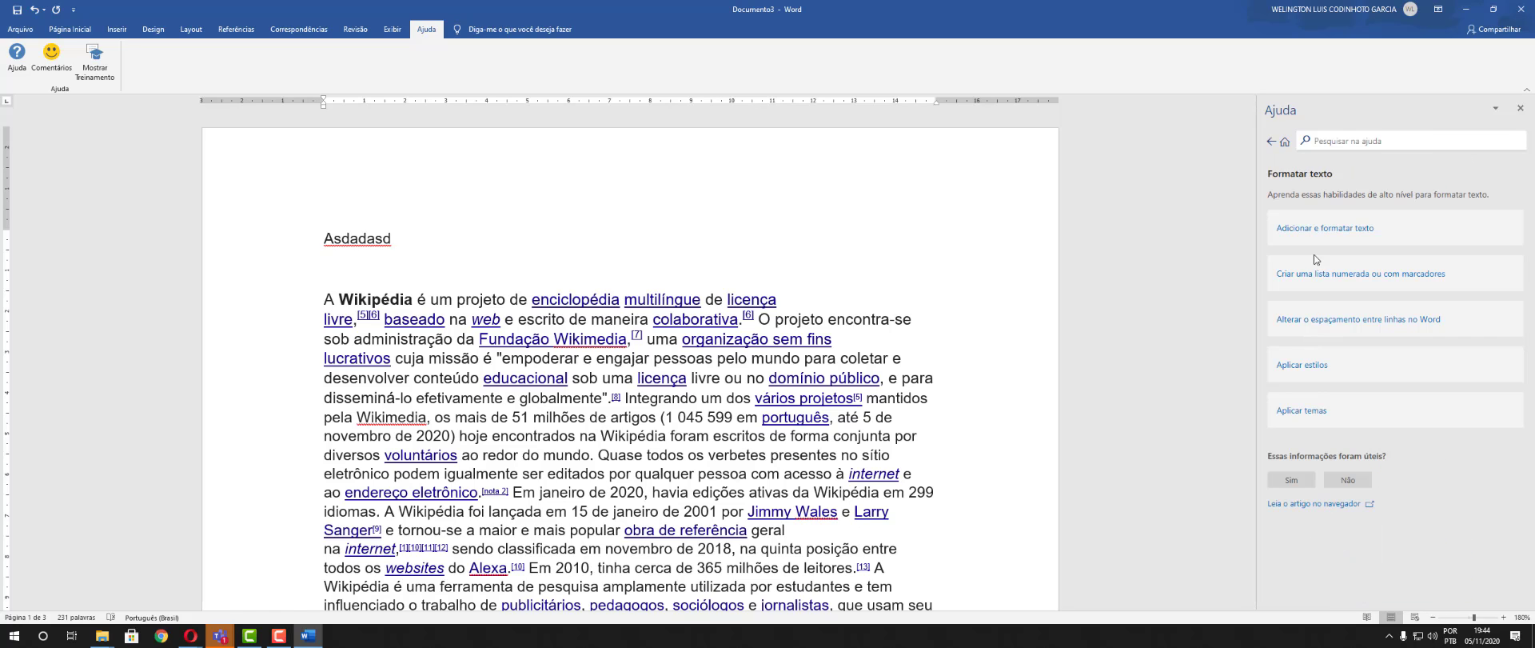
left_click(1313, 232)
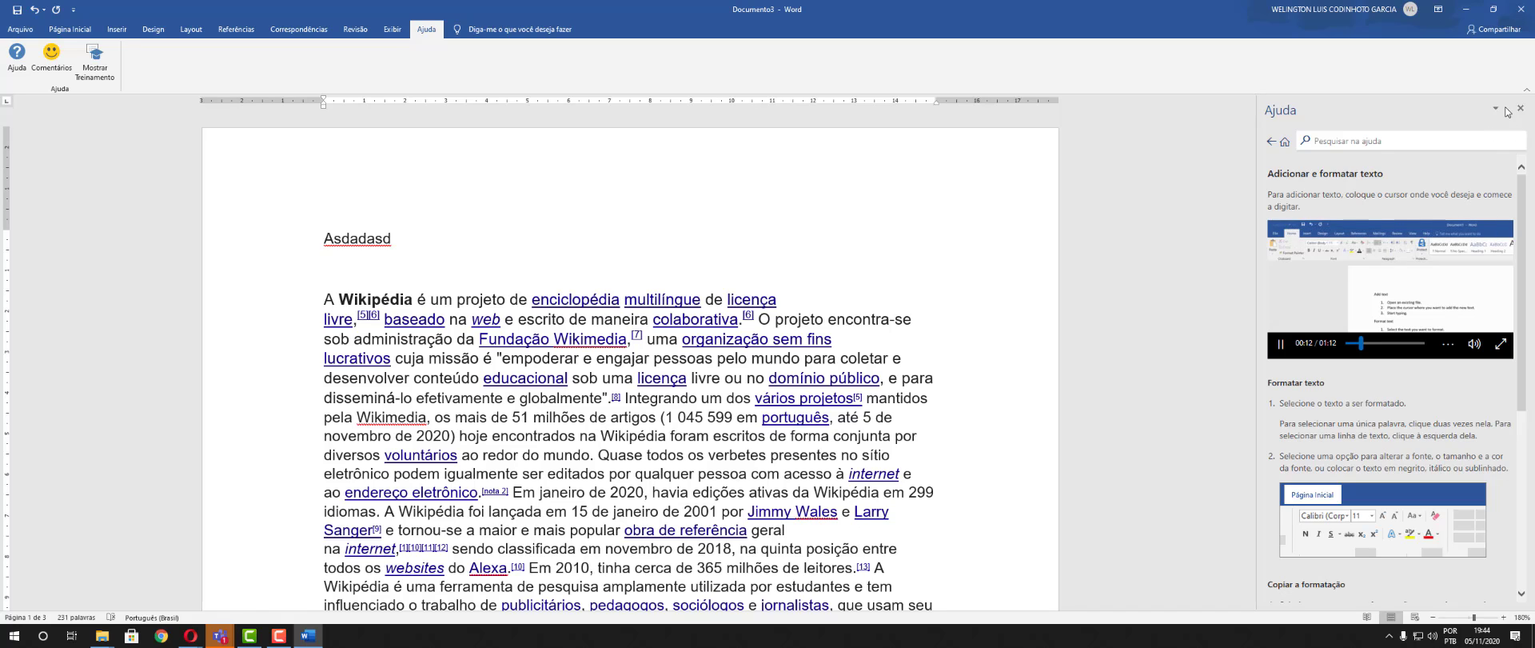
Leave the open training lesson, glance at the file start page, and close the document without saving its changes
left_click(1272, 144)
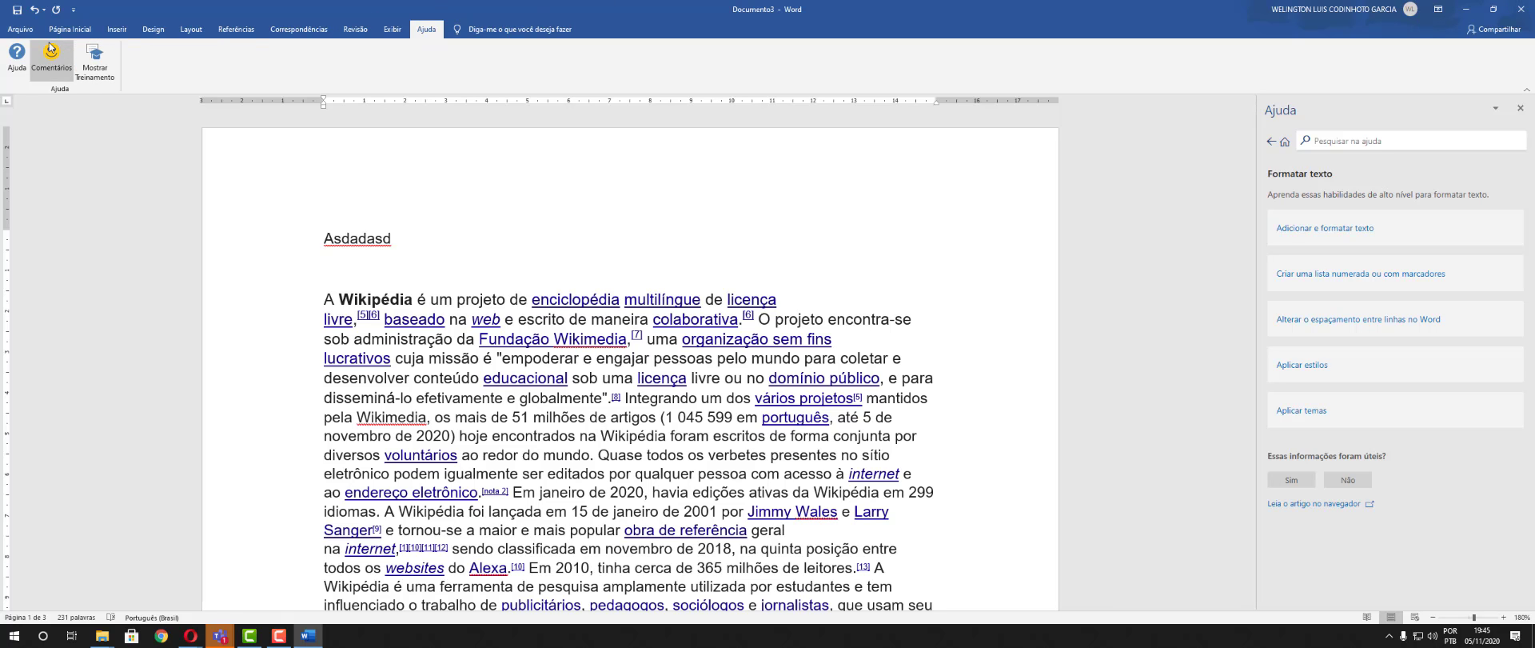
left_click(20, 29)
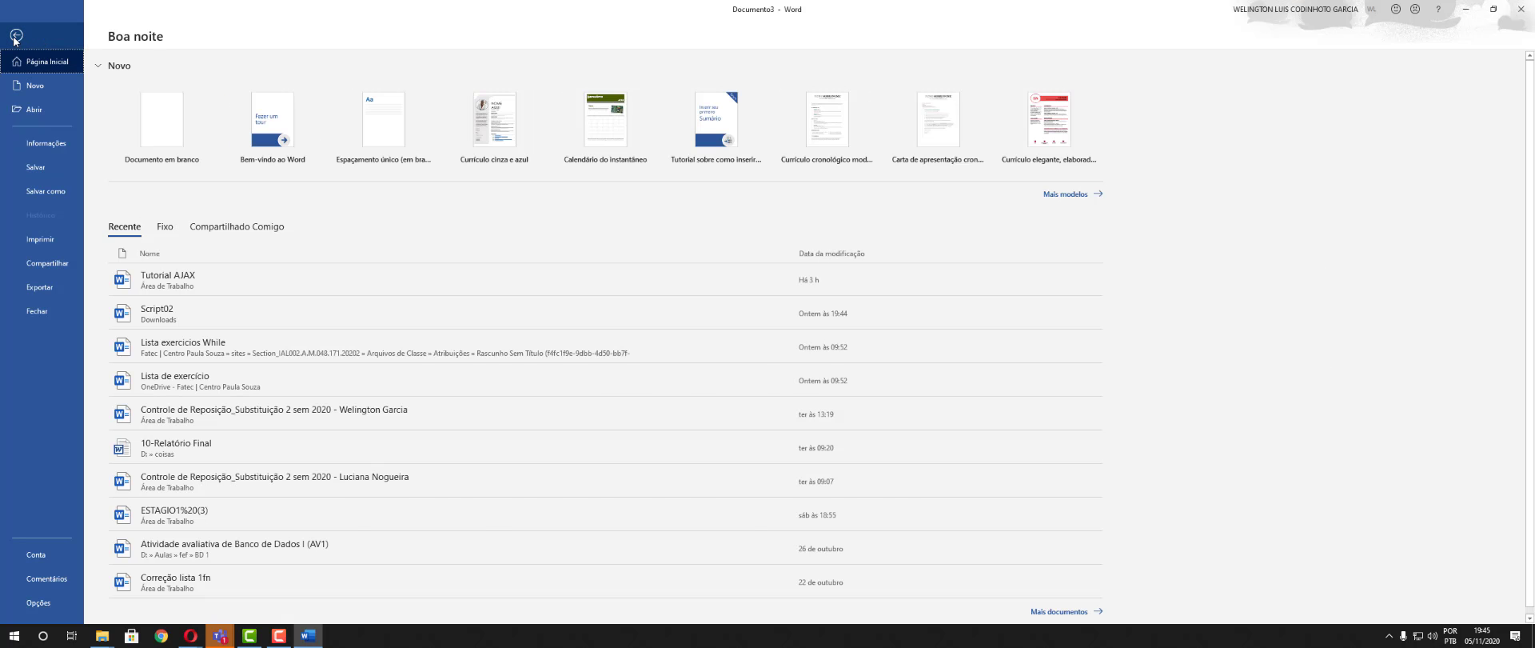
left_click(15, 37)
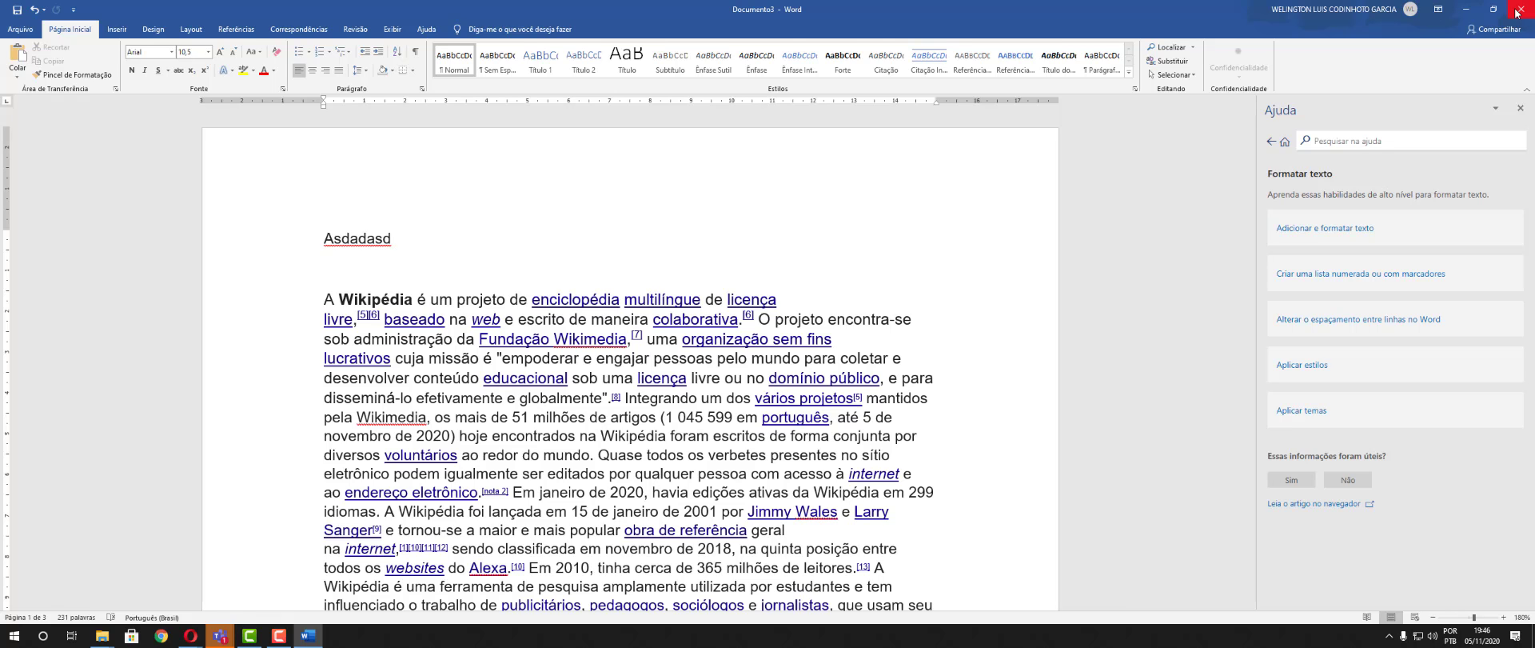
left_click(1517, 12)
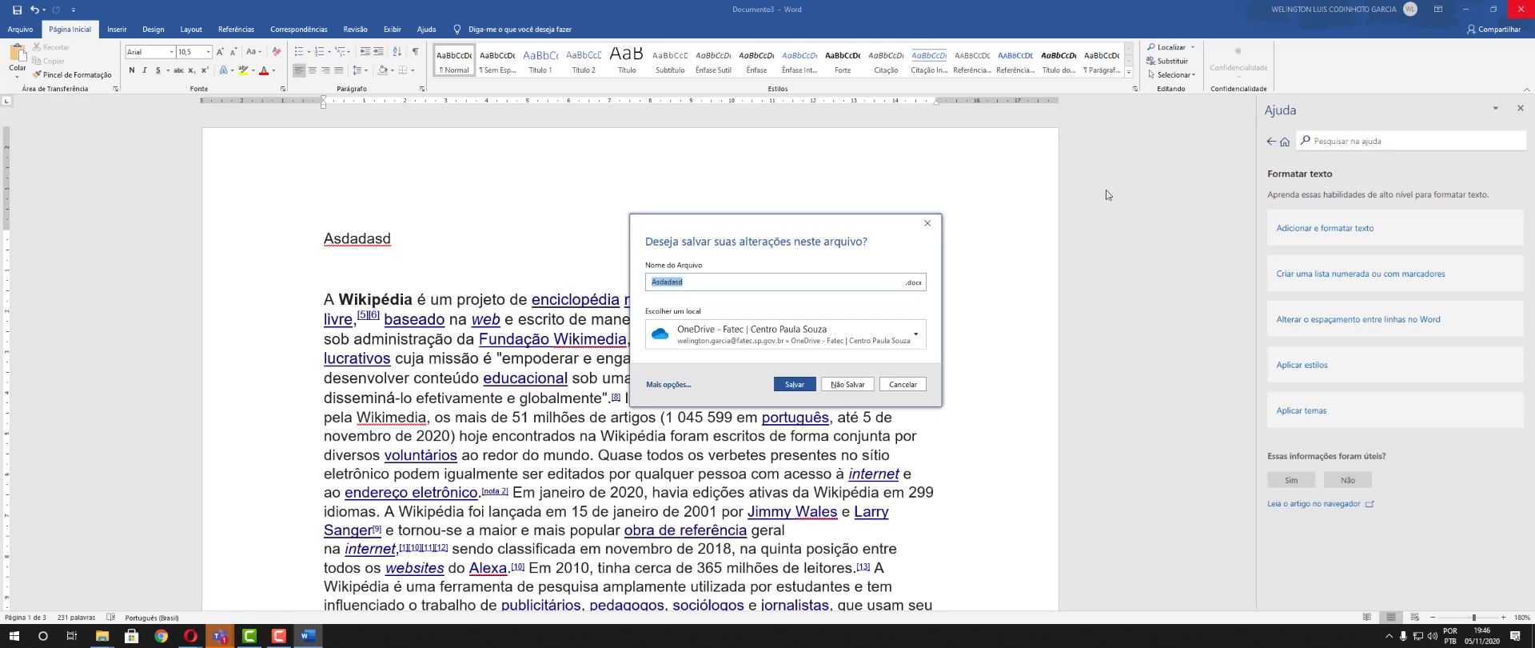
left_click(839, 388)
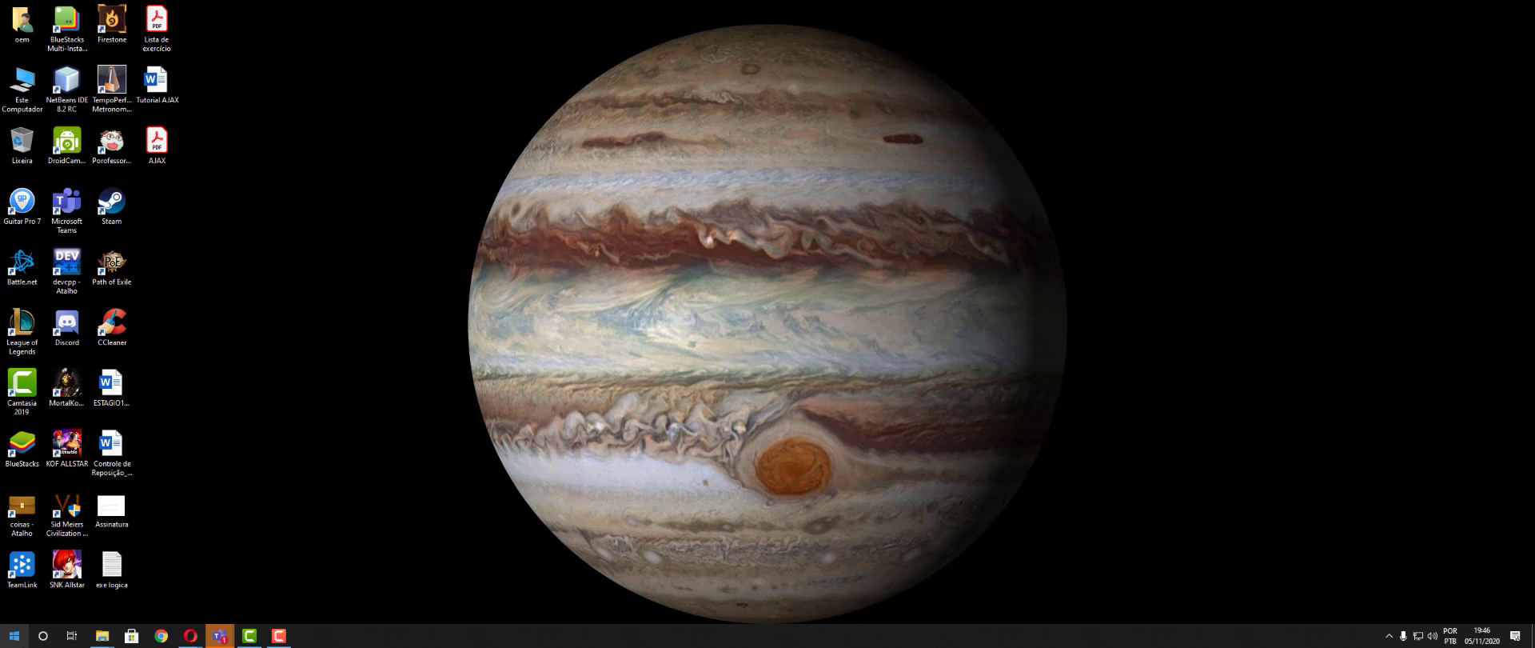
Find Excel through the Windows search and launch it
left_click(14, 636)
type("ad")
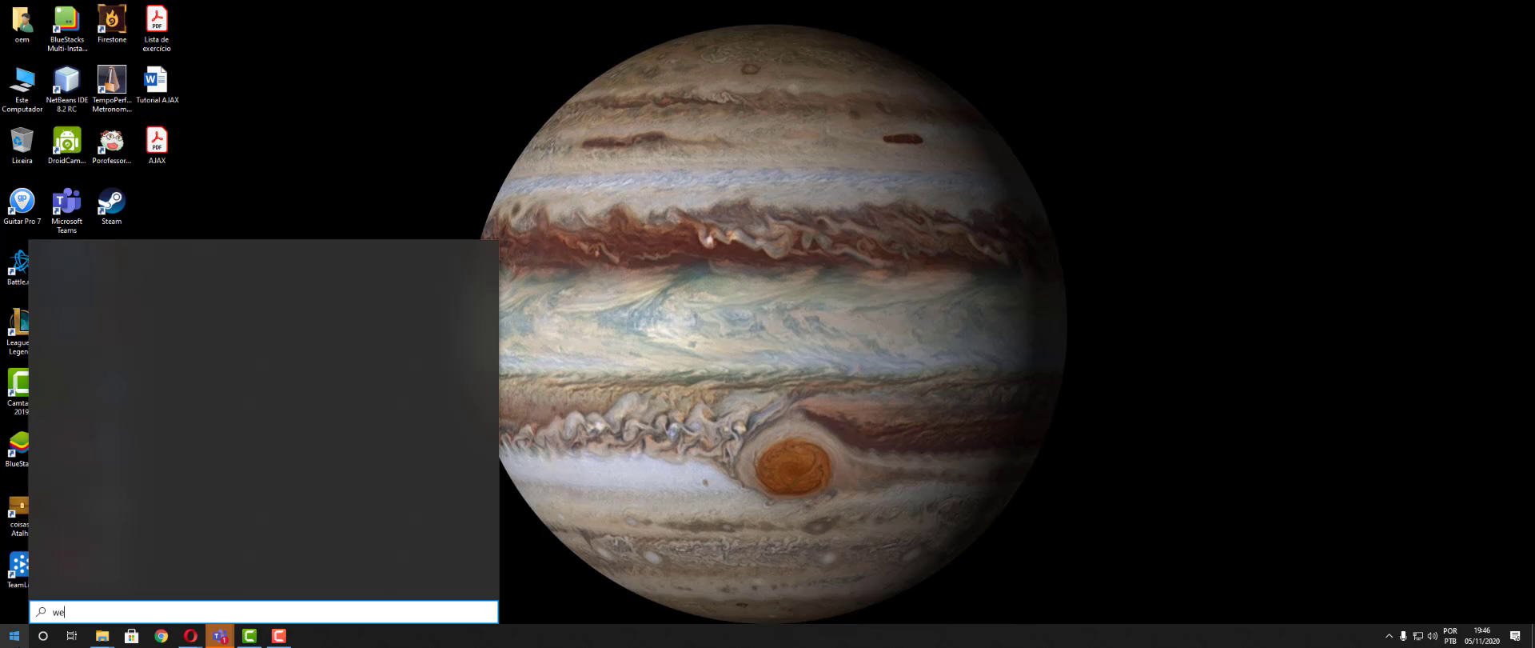
key("BackSpace")
key("BackSpace")
type("exc")
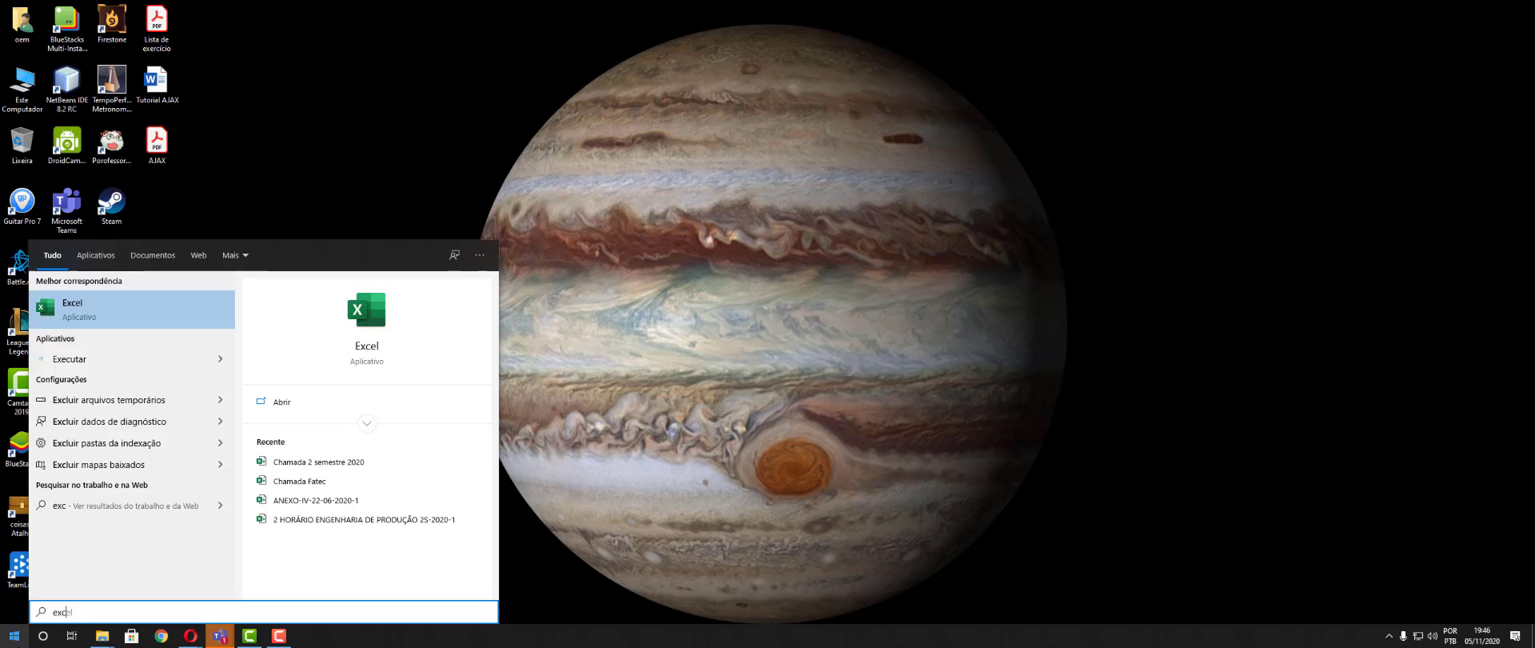
key("Return")
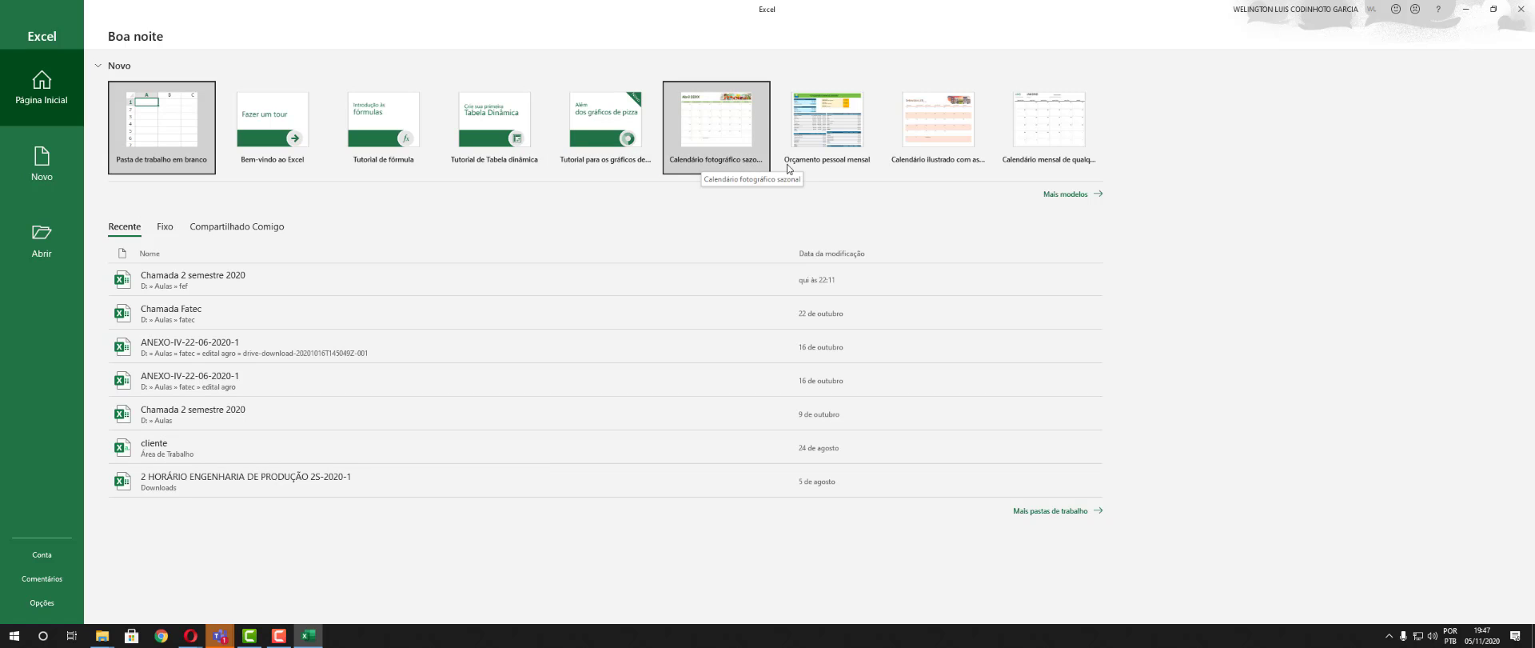
Look over the full template list and the Bem-vindo ao Excel preview, and create a blank workbook instead
left_click(1099, 195)
scroll(812, 334, "down", 1)
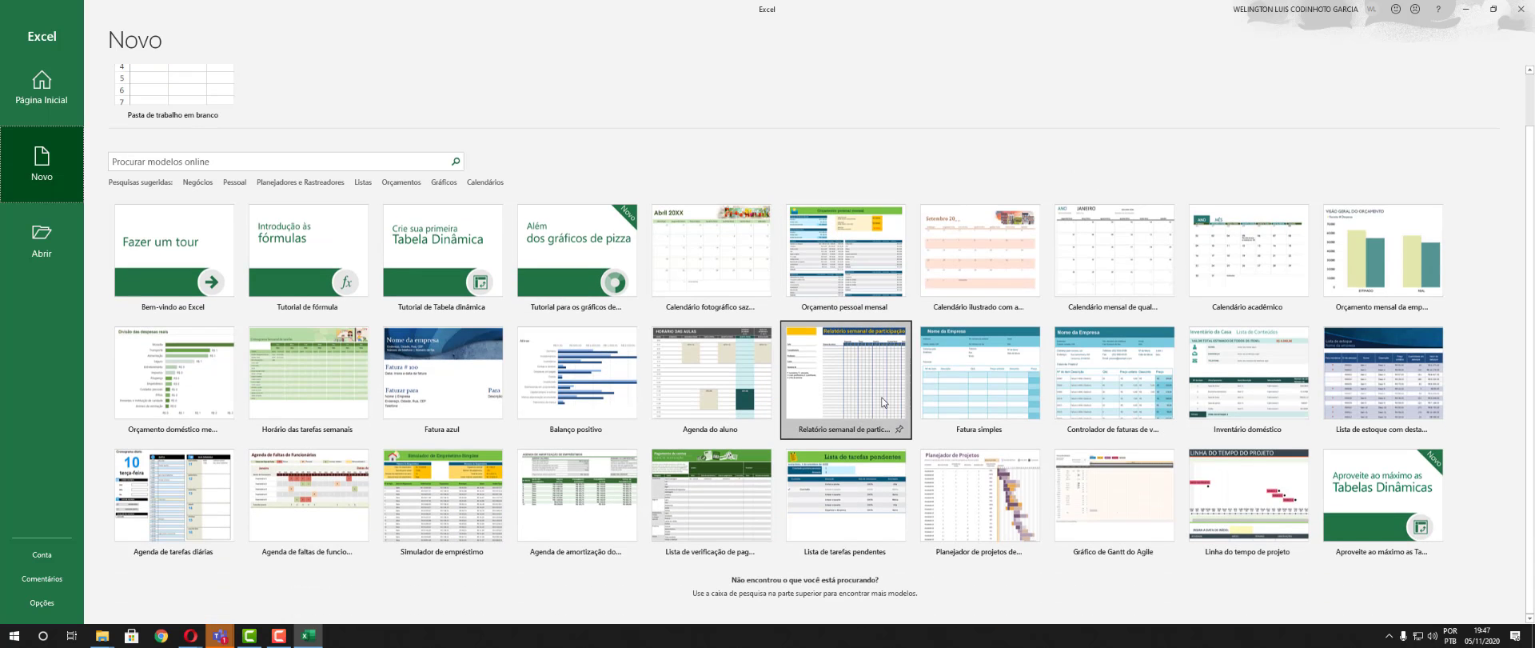
left_click(174, 243)
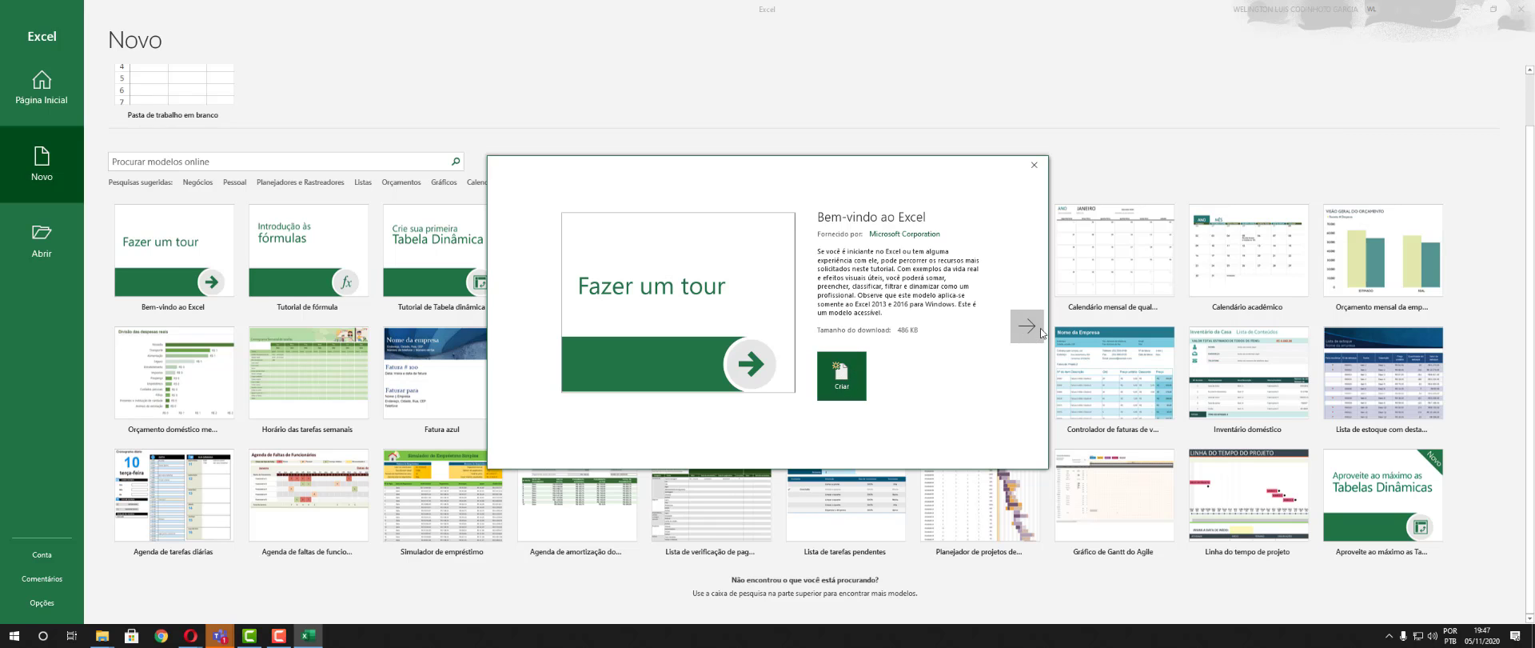
left_click(1034, 165)
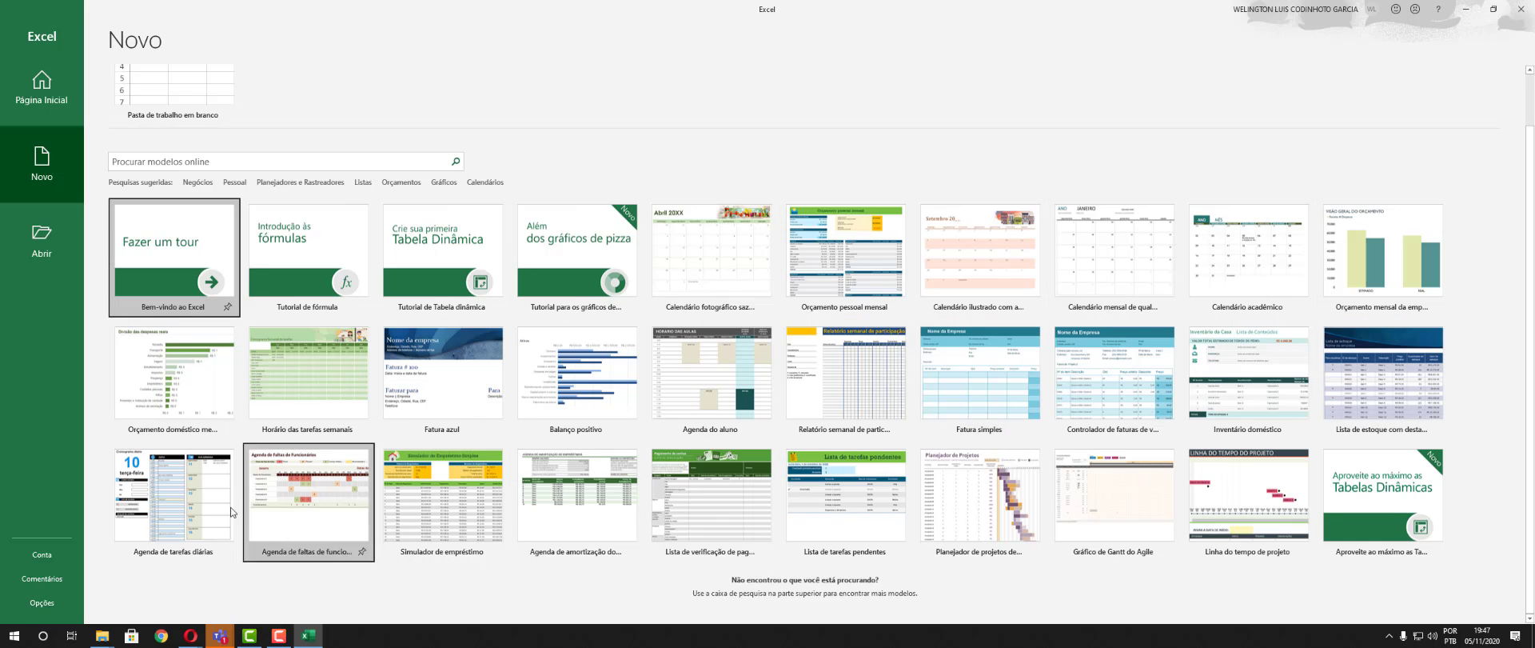
scroll(391, 371, "up", 1)
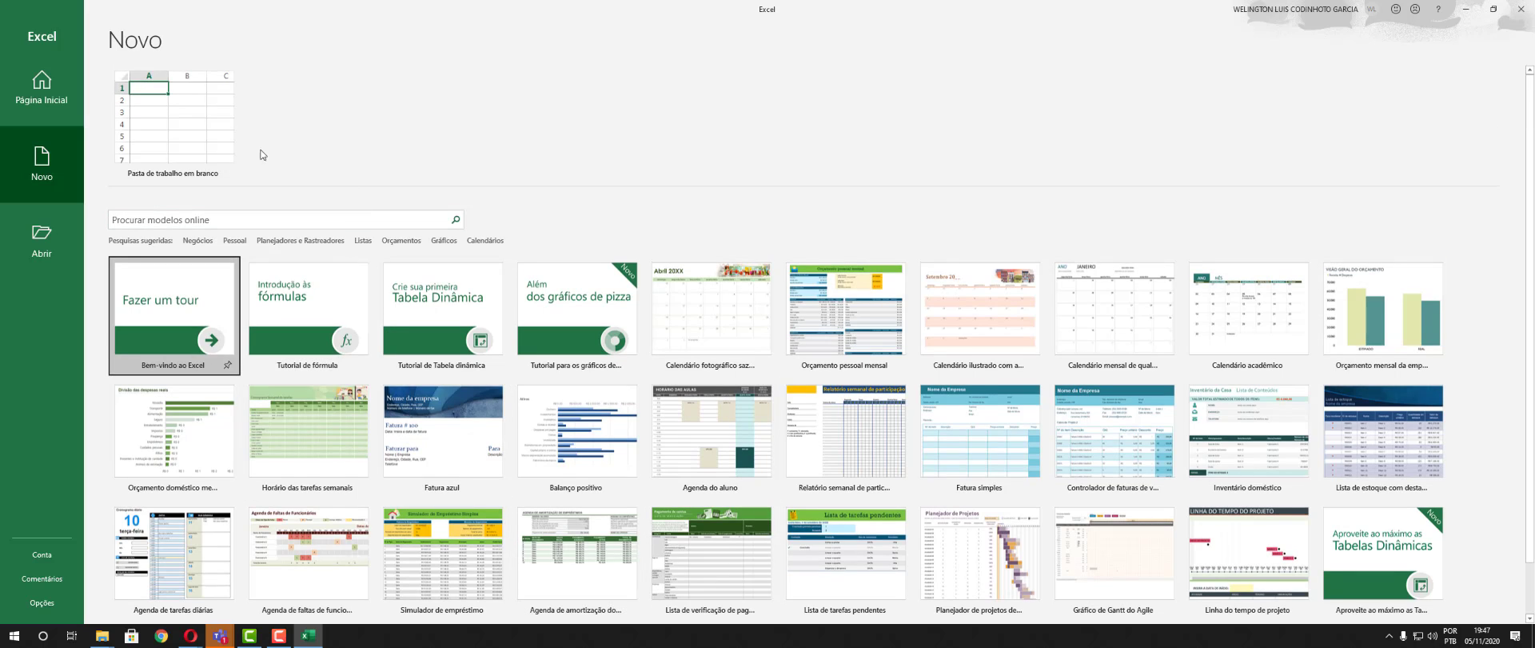
left_click(209, 146)
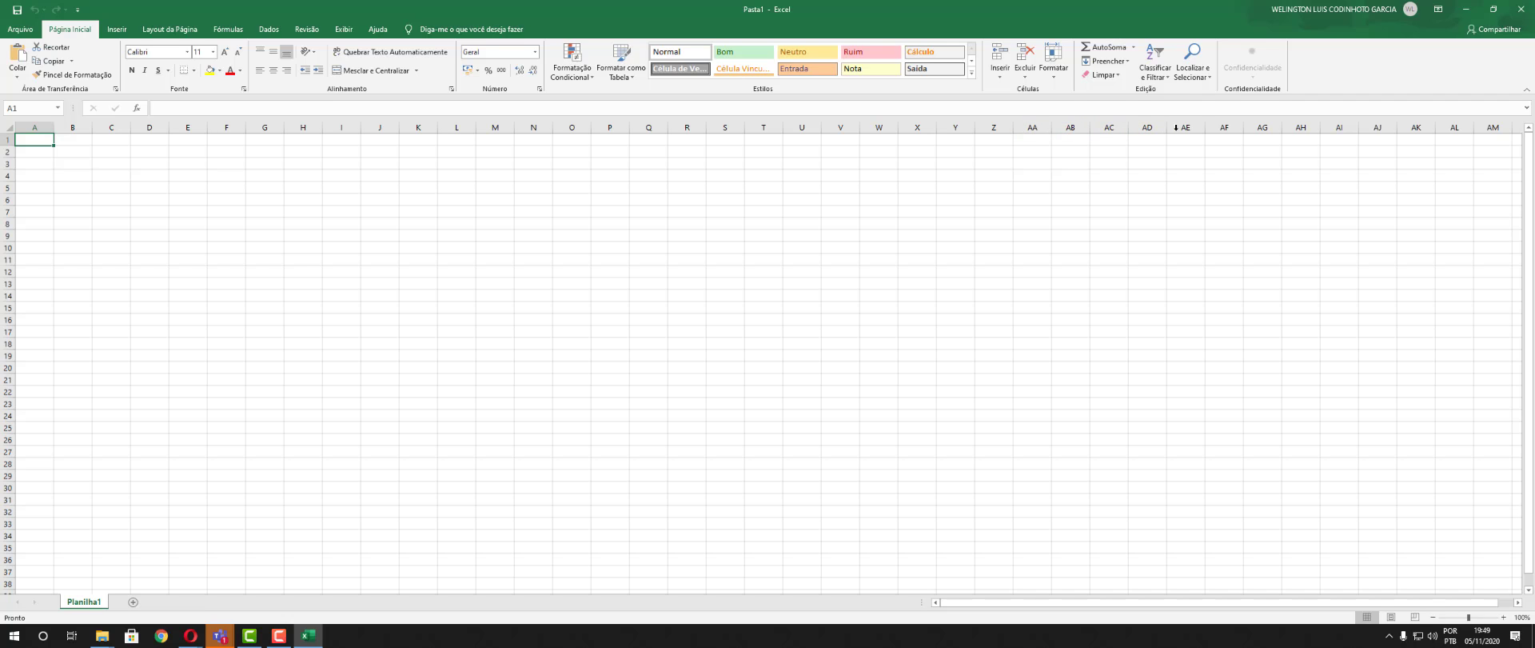
Examine how far the empty sheet extends across its columns and down past row 1000, and return to the first row
left_click_drag(1111, 604, 1176, 599)
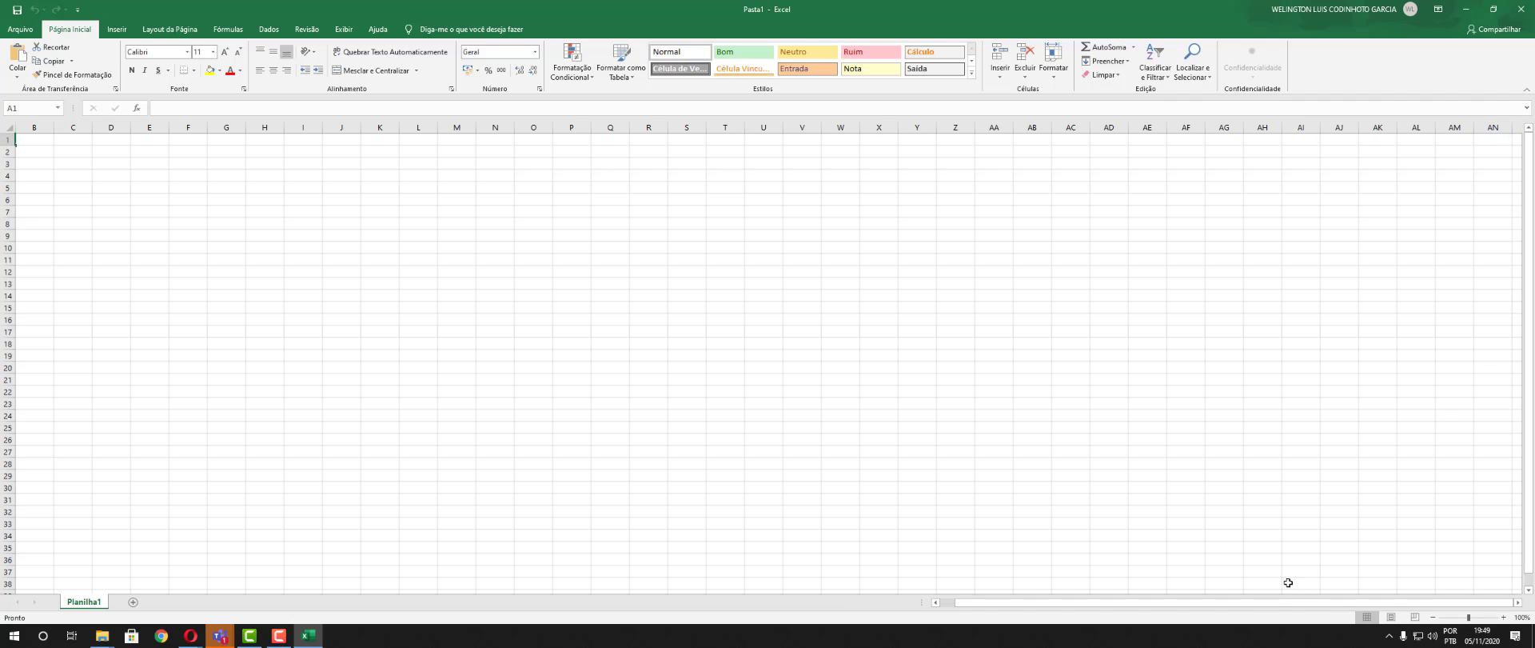
left_click_drag(1289, 601, 1273, 602)
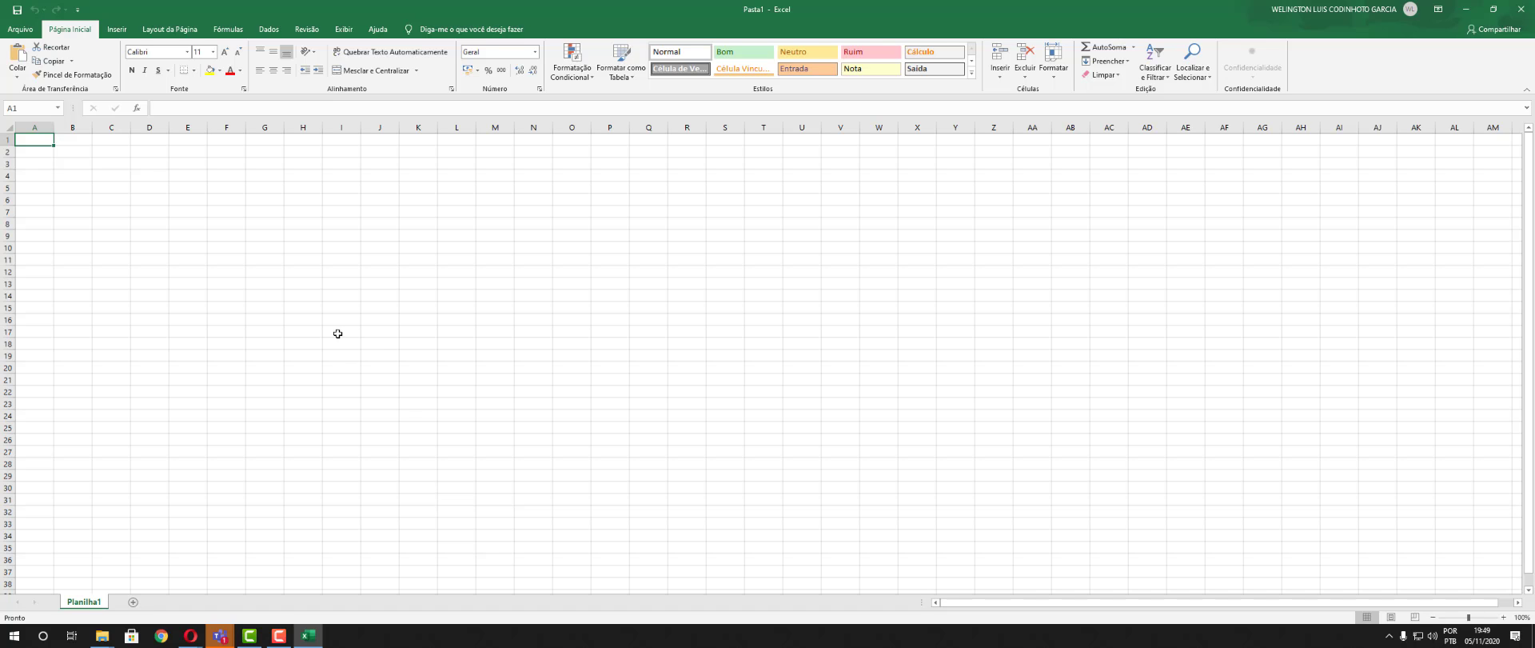
scroll(337, 334, "down", 20)
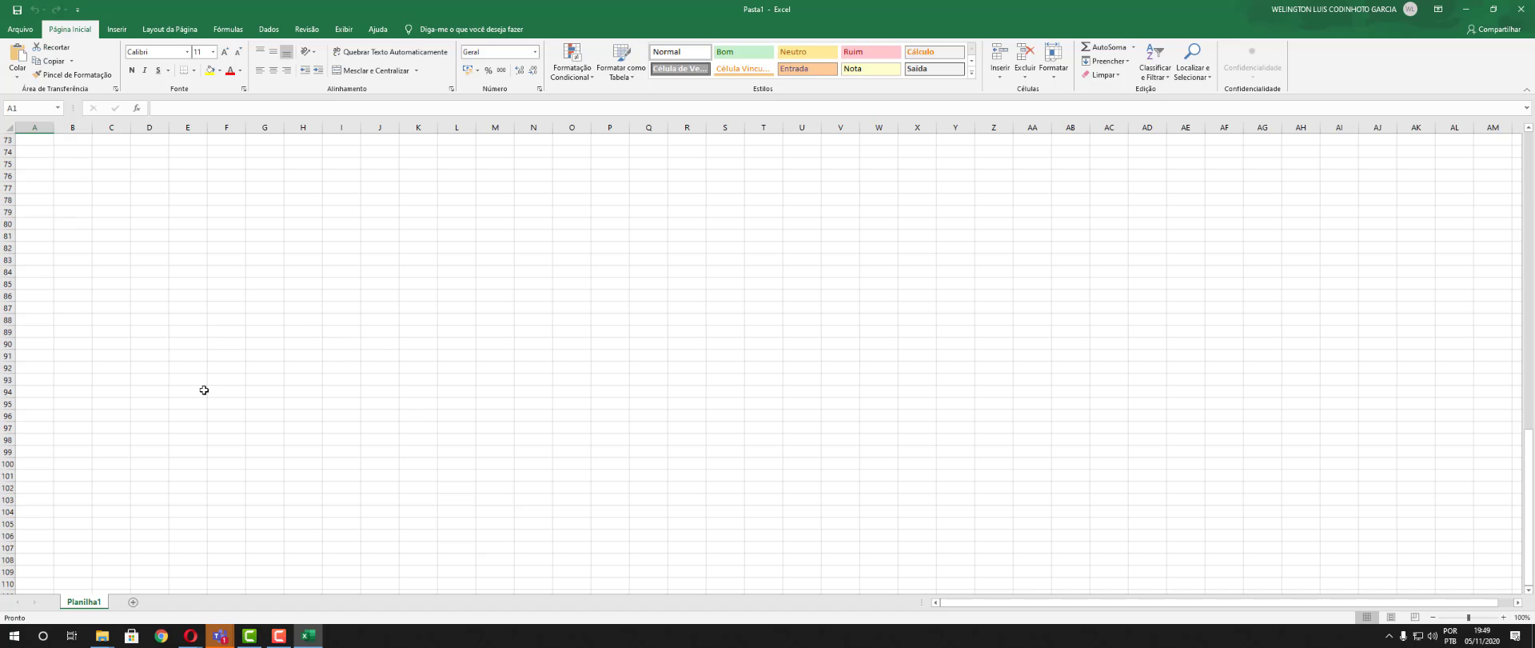
scroll(201, 422, "down", 20)
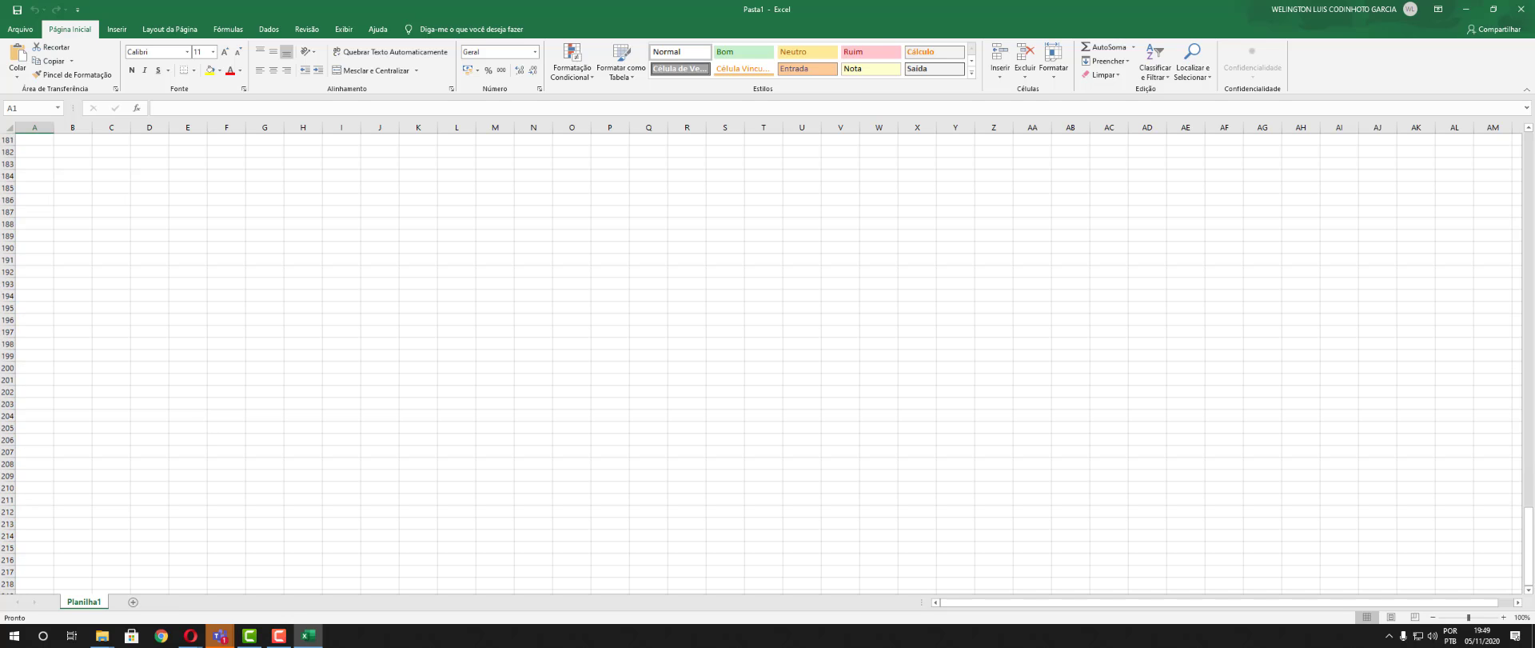
scroll(325, 228, "down", 17)
scroll(78, 522, "down", 12)
scroll(99, 511, "down", 13)
scroll(110, 498, "down", 6)
scroll(130, 480, "down", 20)
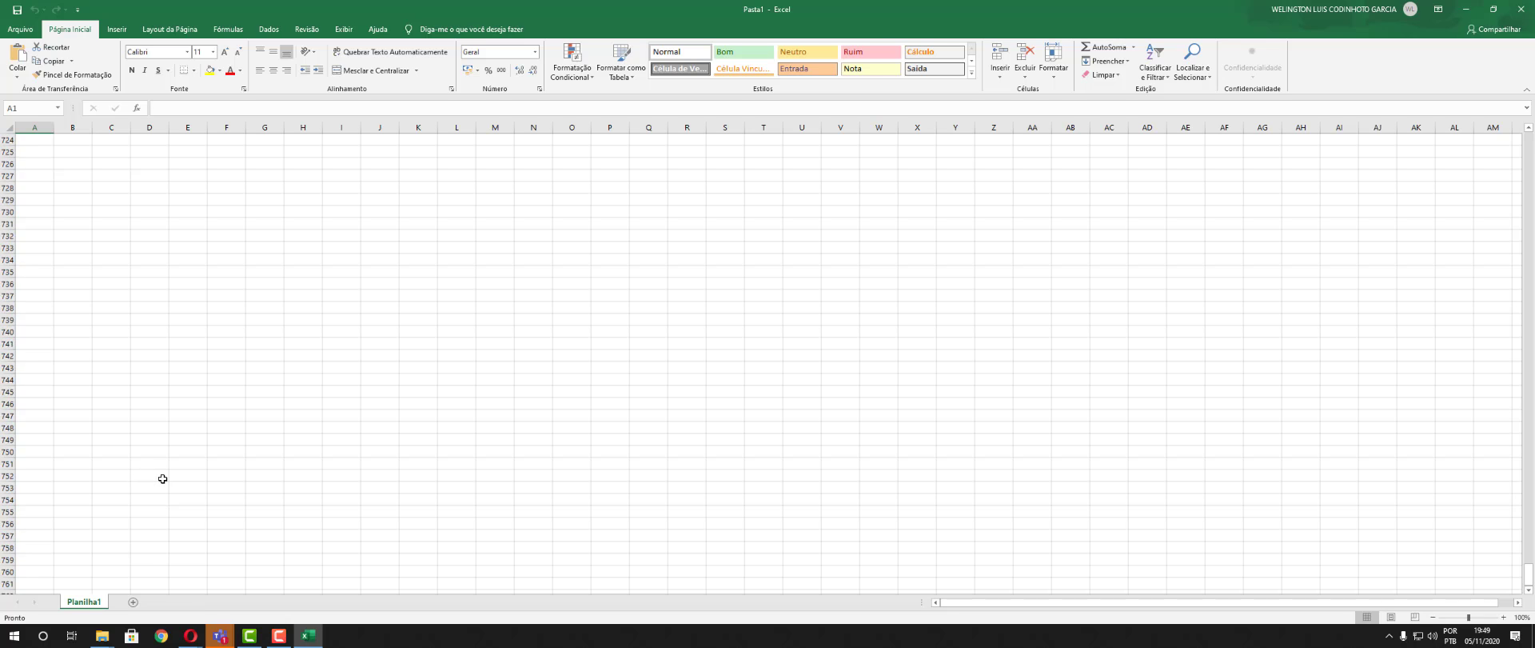
scroll(157, 474, "down", 7)
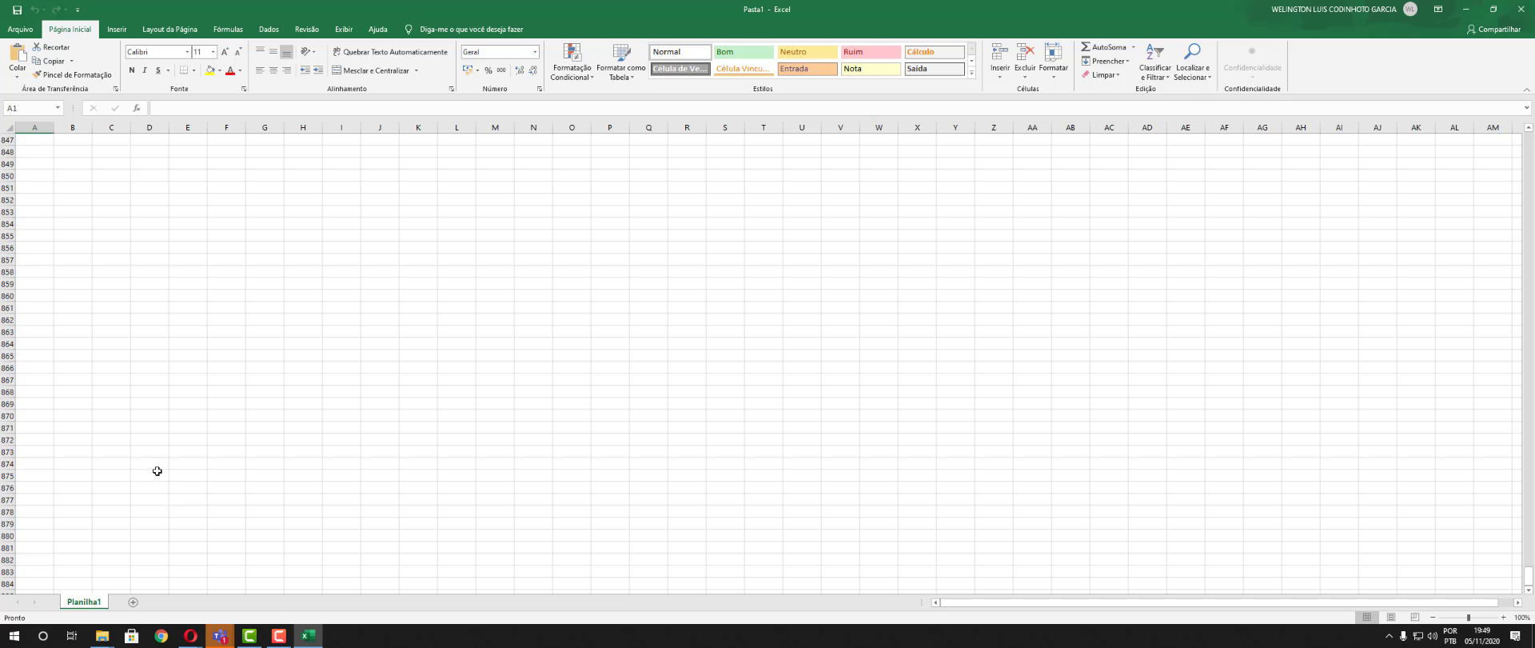
scroll(157, 471, "down", 20)
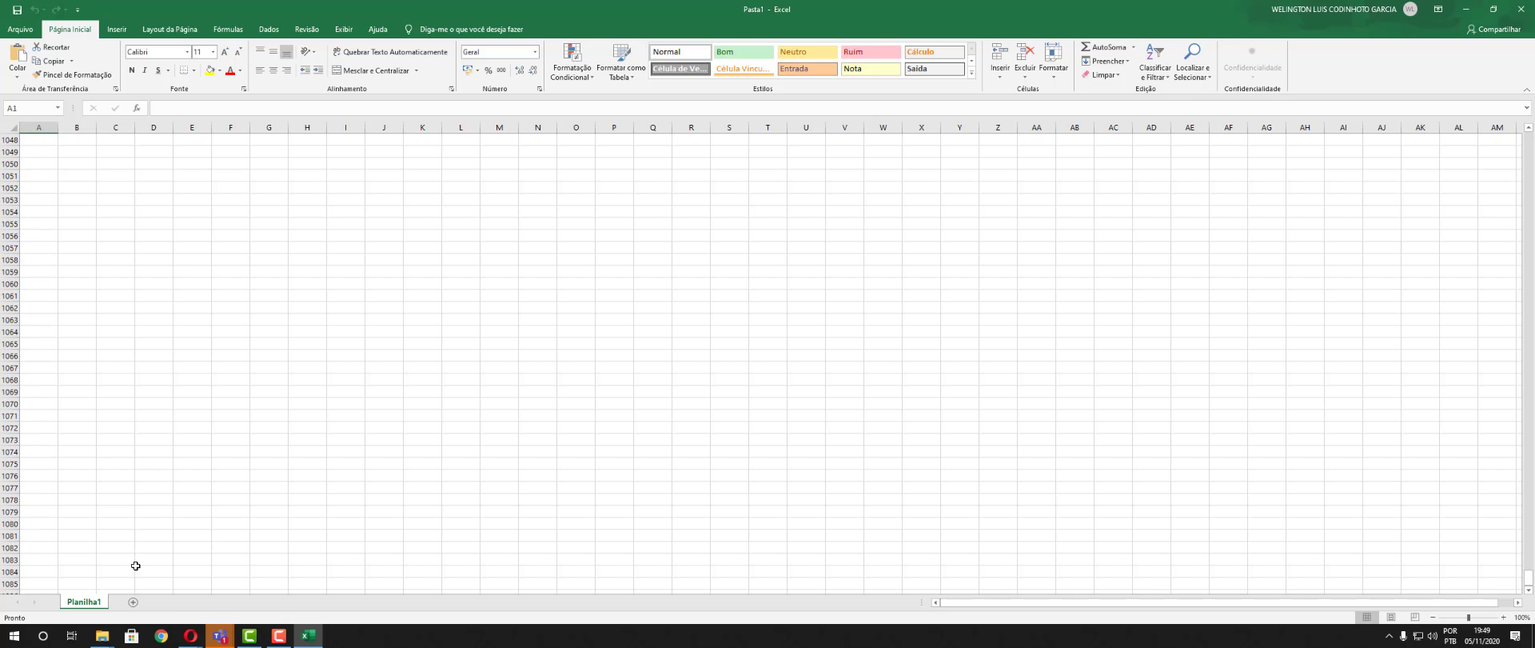
left_click_drag(1531, 576, 1475, 89)
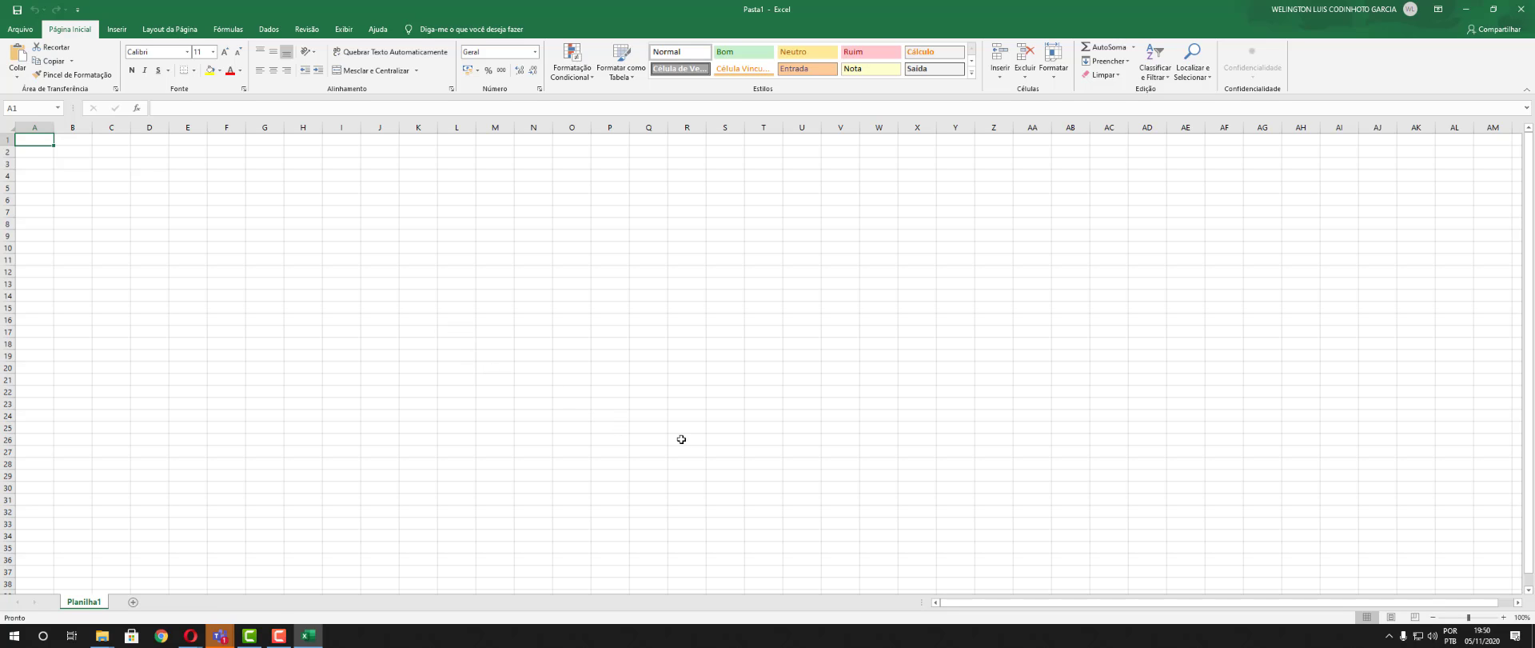
Enter the value 500 in cell D4 and select that cell again
key("Down")
key("Down")
key("Right")
key("Right")
key("Right")
key("Down")
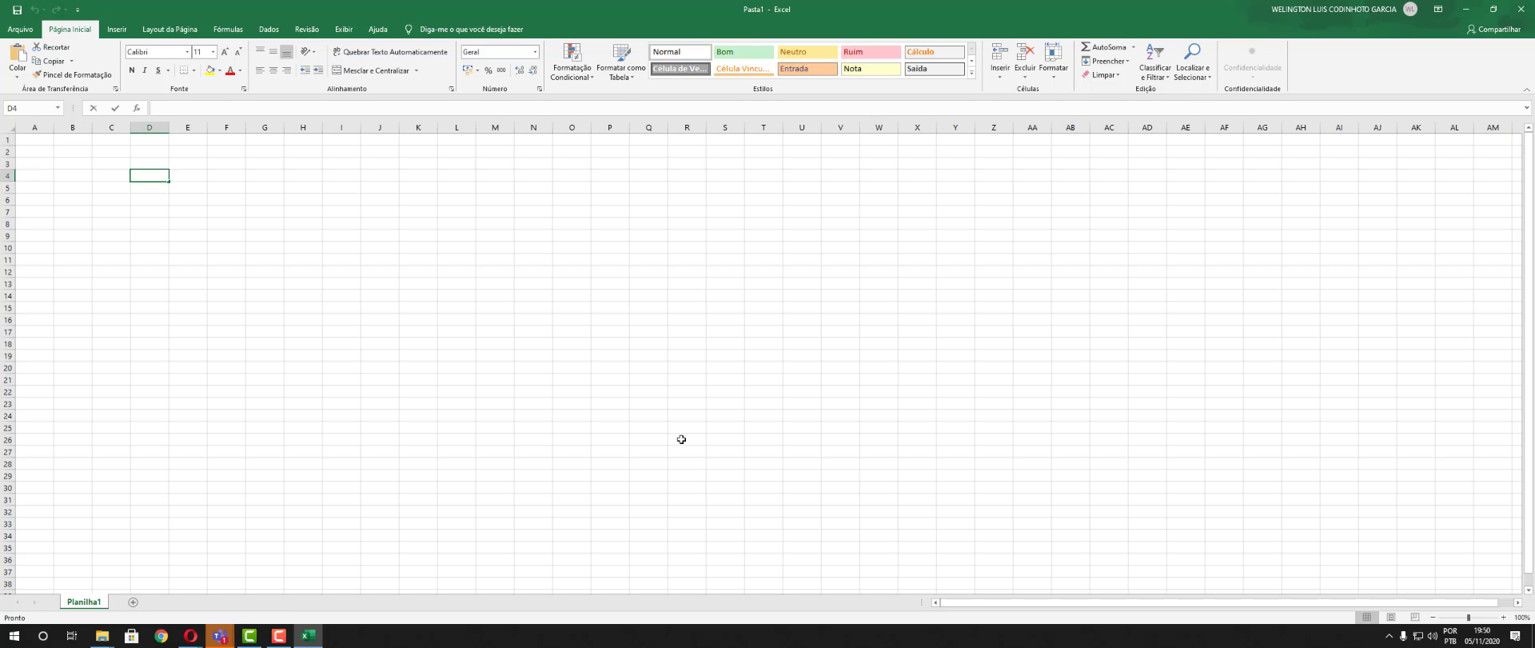
type("500")
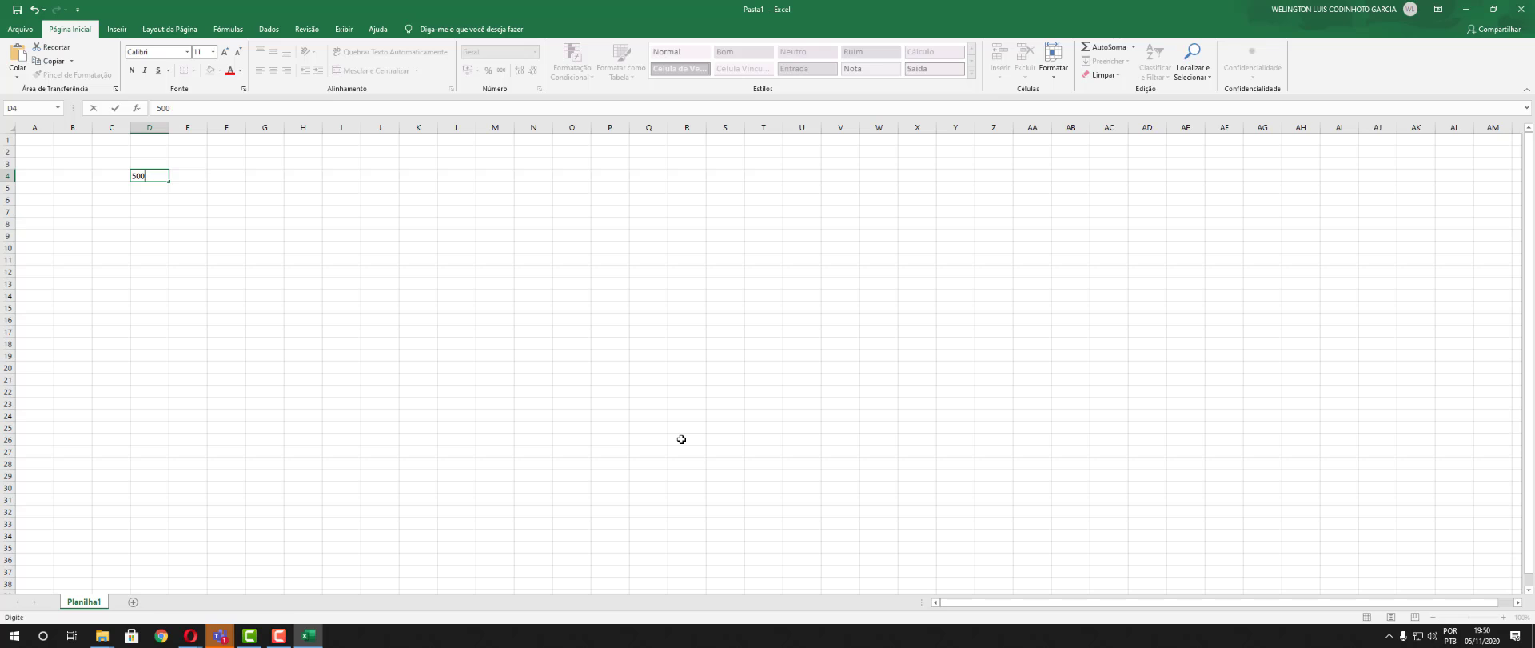
key("Return")
key("Left")
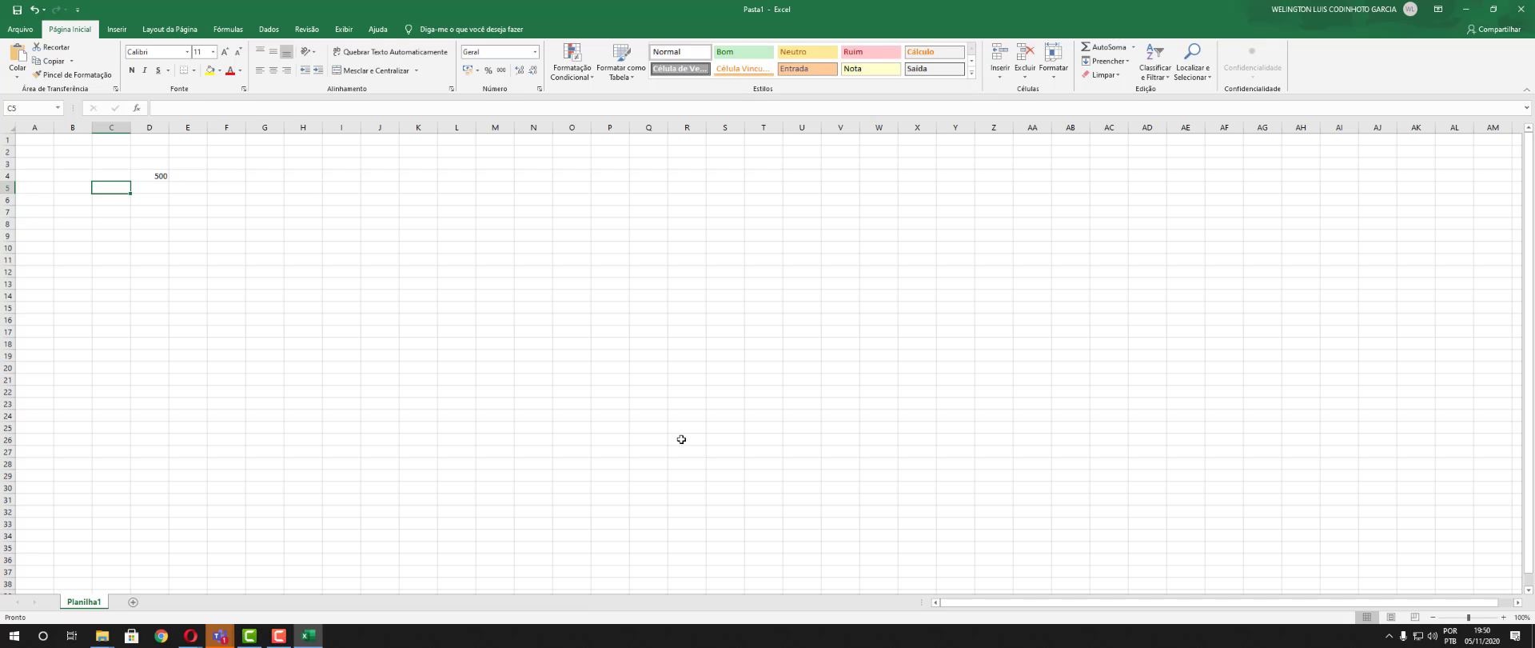
key("Up")
key("Right")
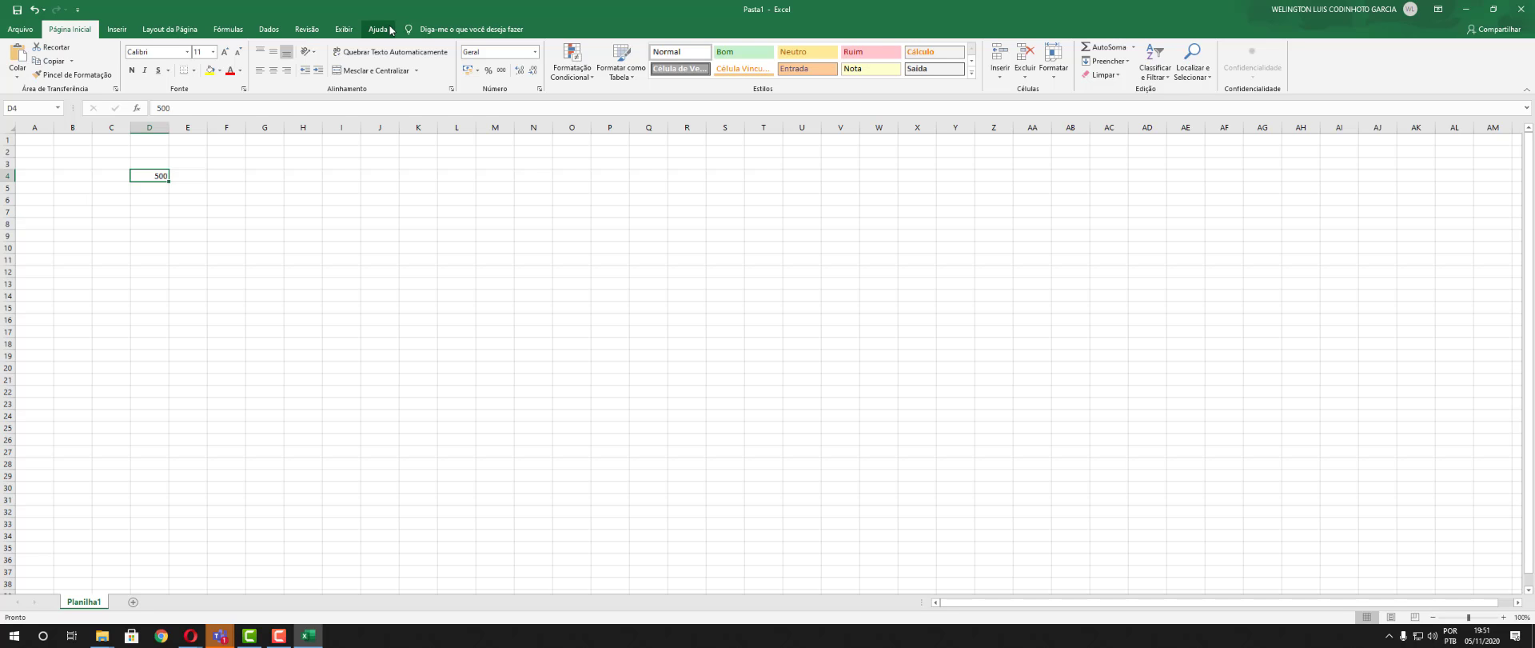
Look over the insertion, home and page layout commands, and view the workbook themes without applying one
left_click(116, 29)
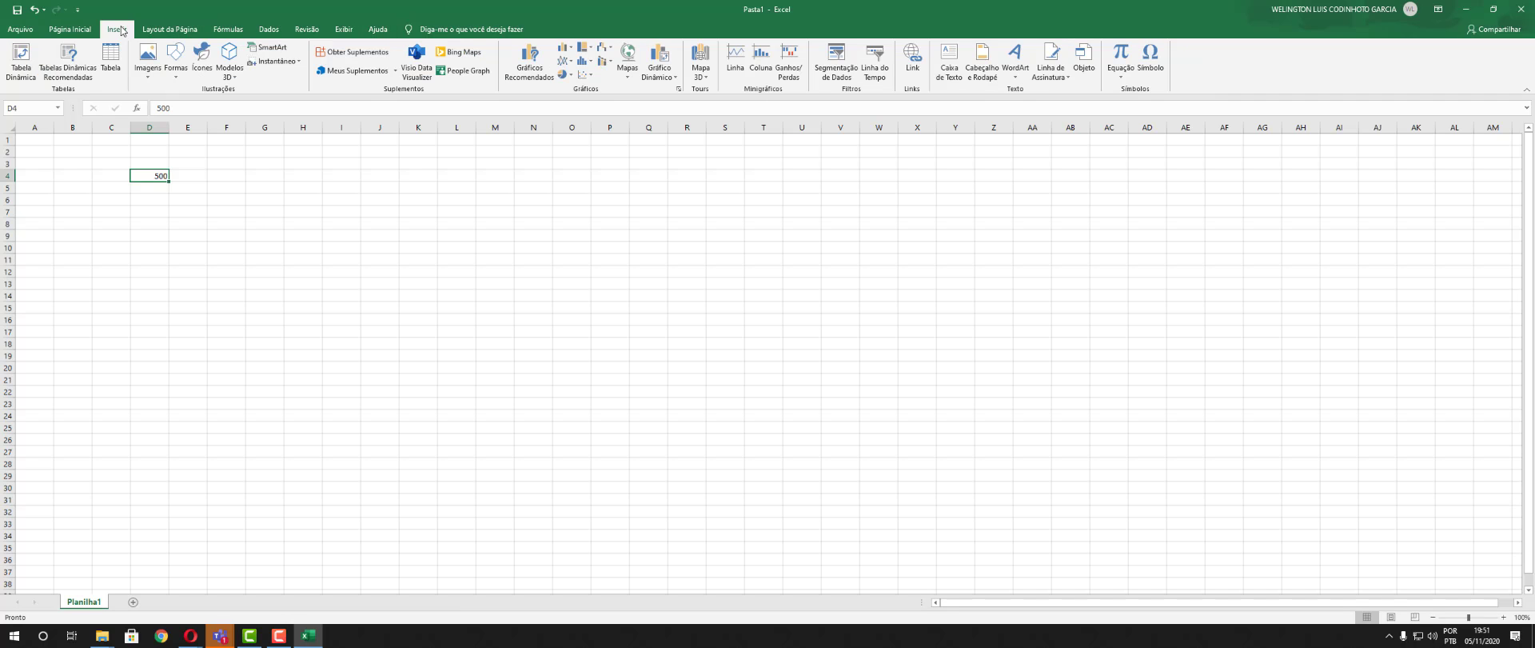
left_click(85, 33)
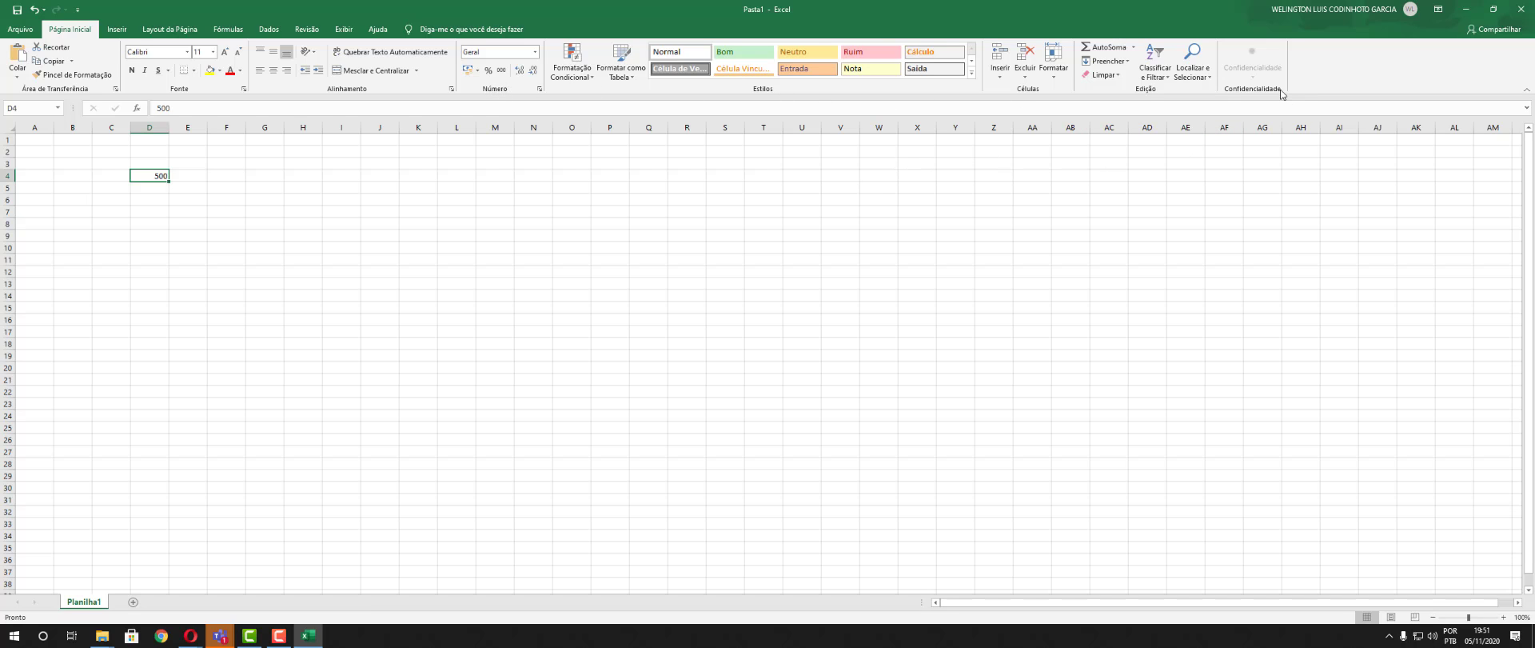
left_click(118, 29)
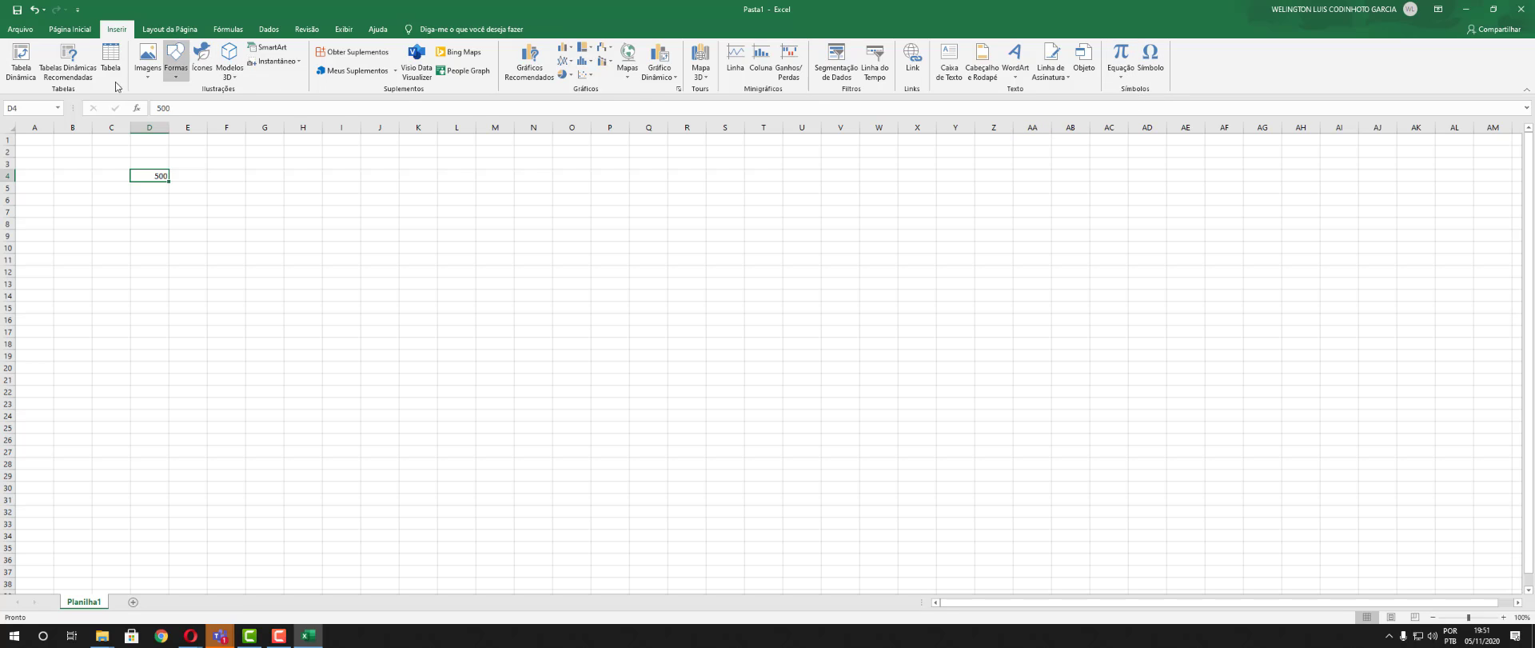
left_click(174, 30)
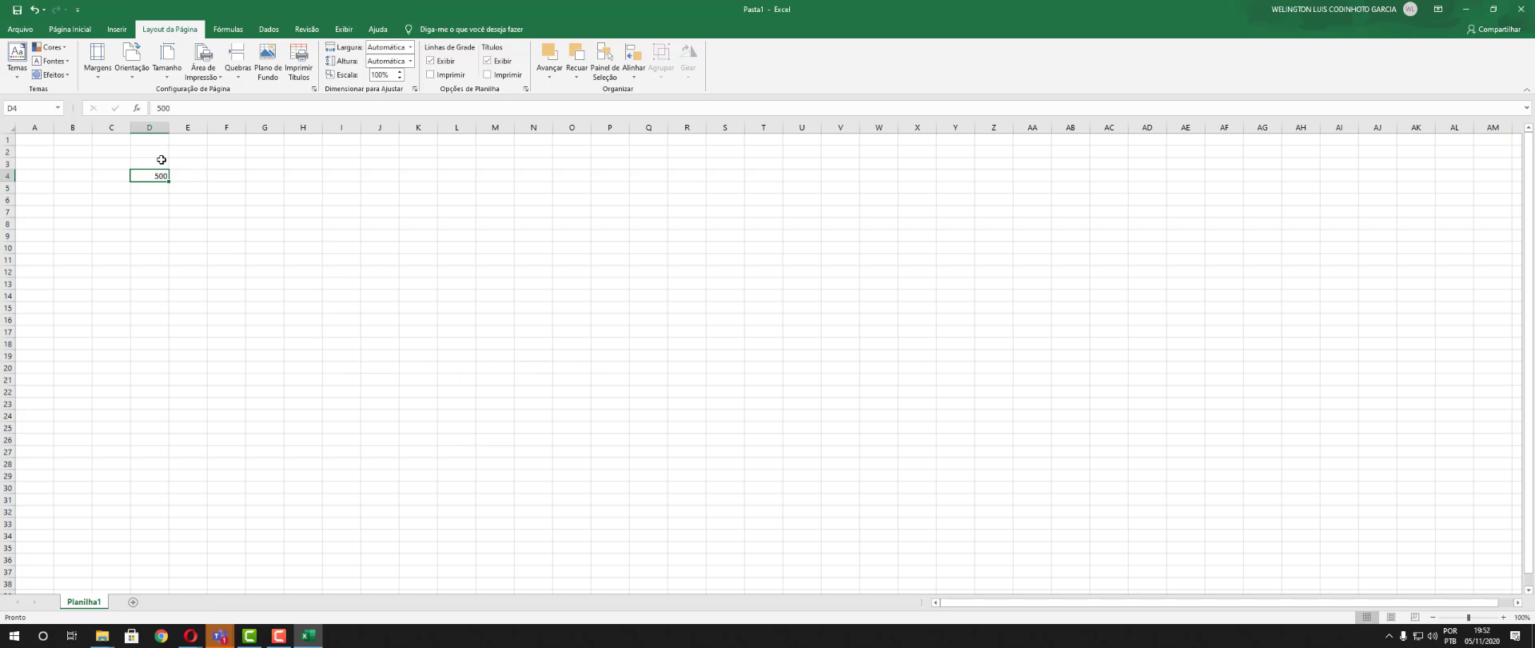
left_click(17, 60)
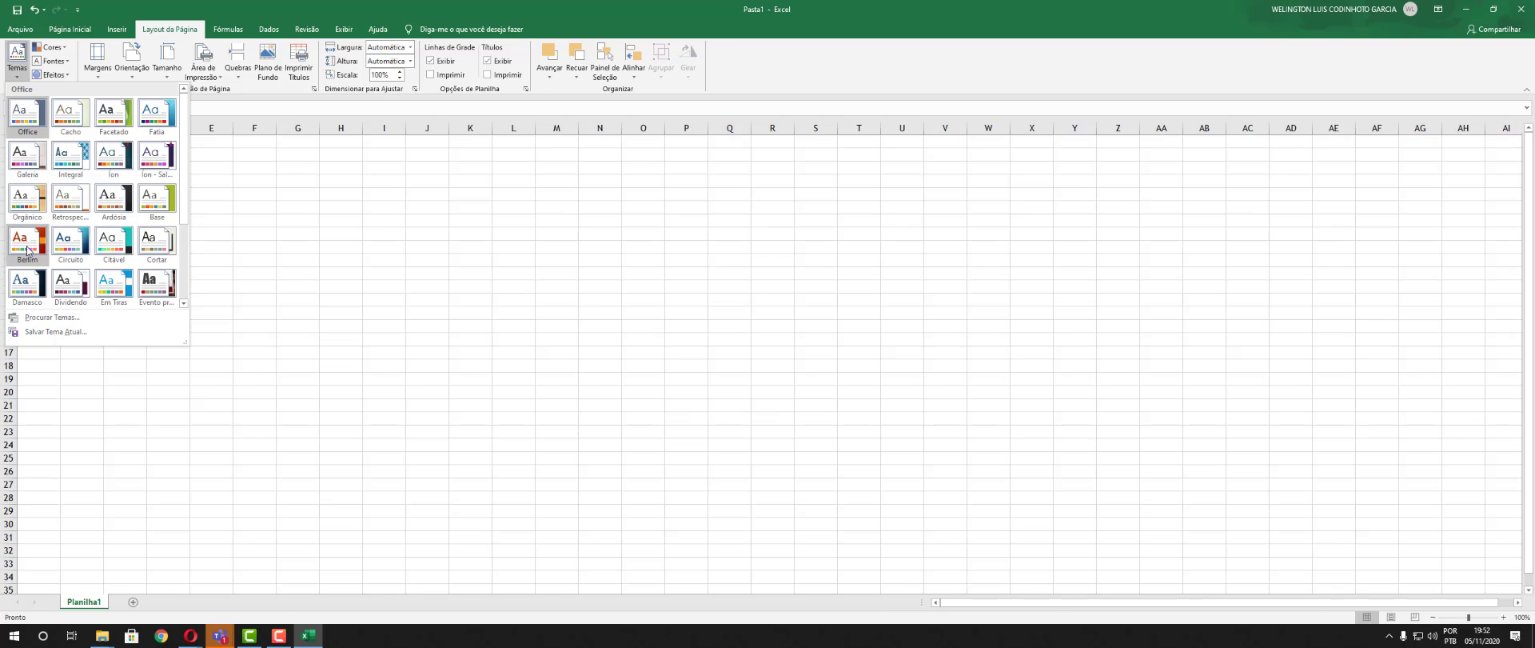
left_click(552, 336)
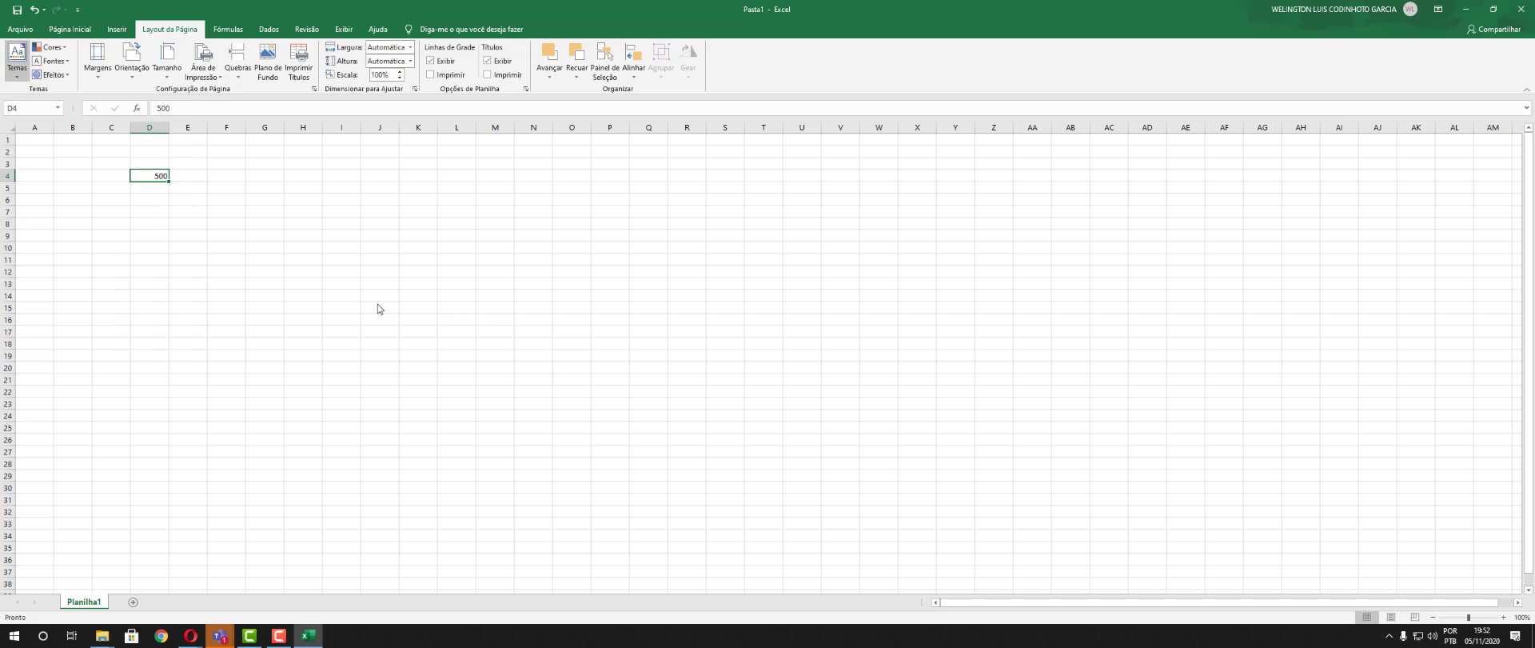
Try the Vermelho theme colors on the workbook and set them back to Office
left_click(50, 47)
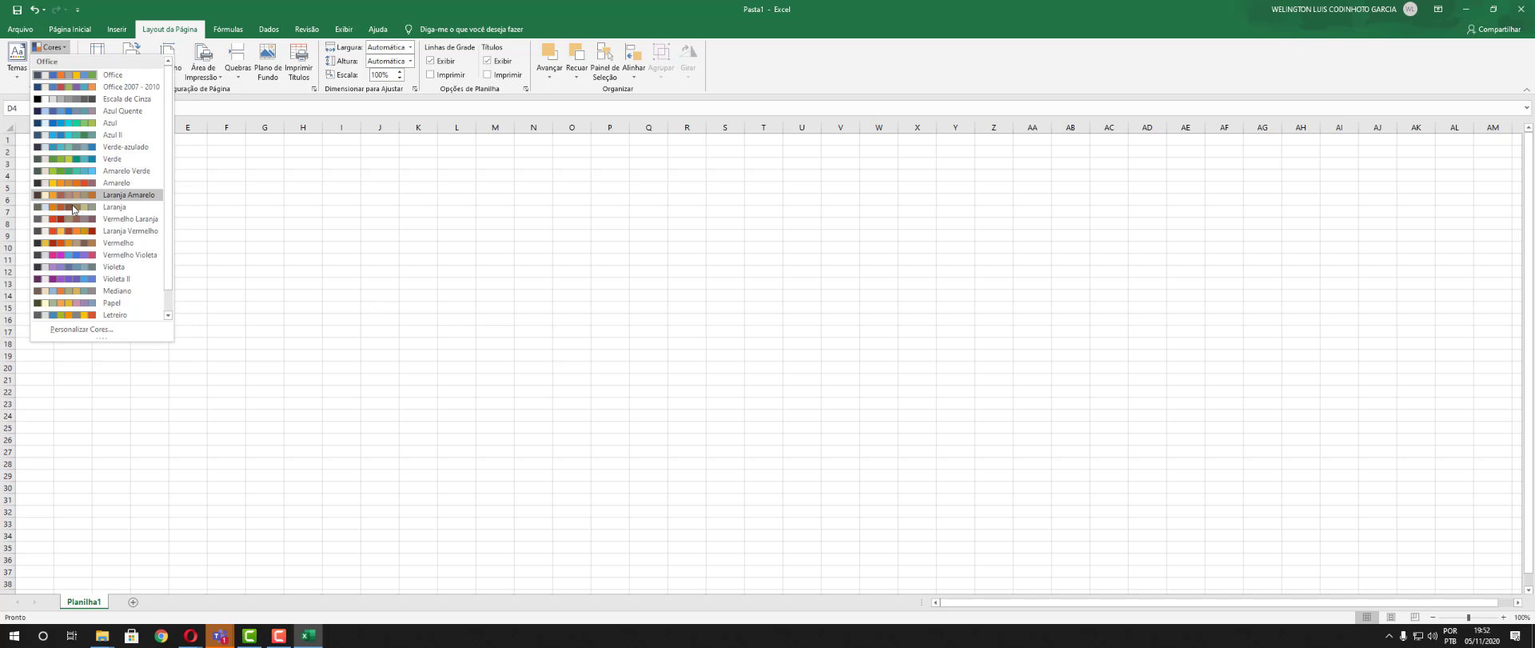
left_click(70, 243)
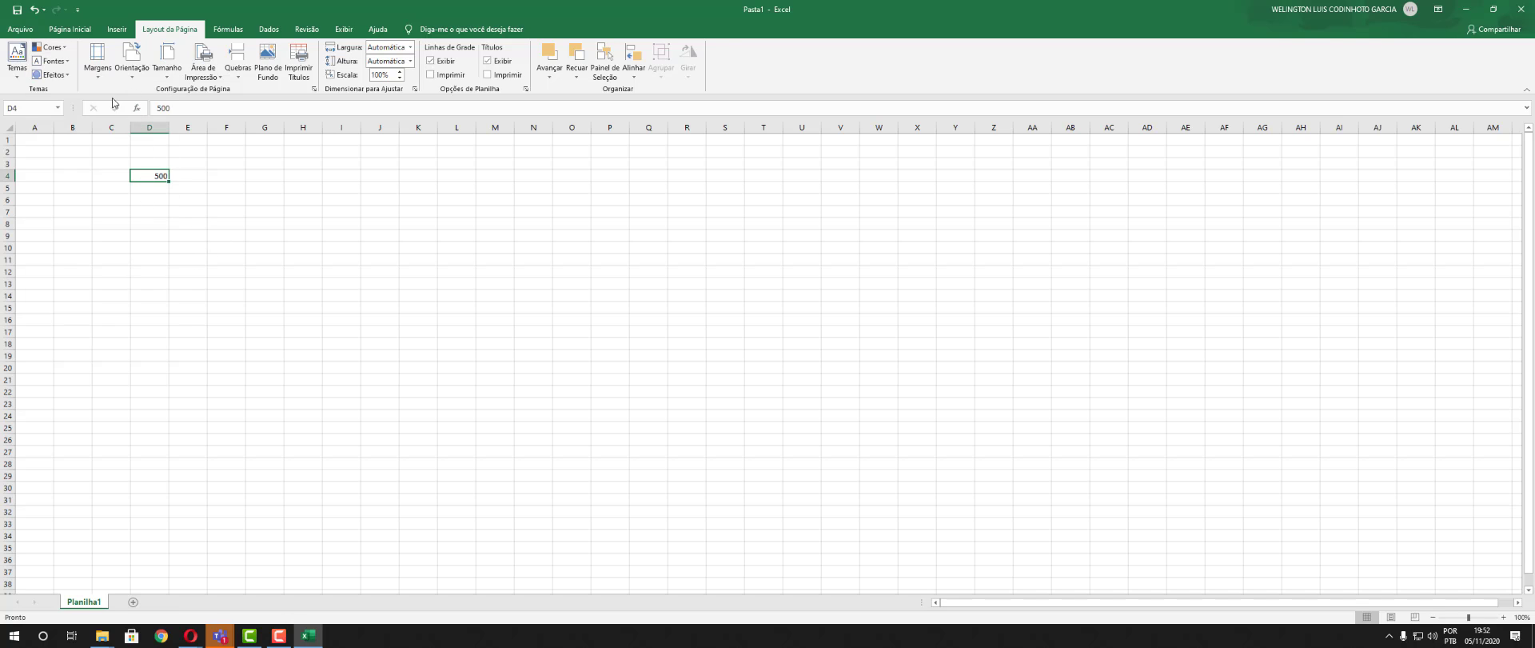
left_click(50, 47)
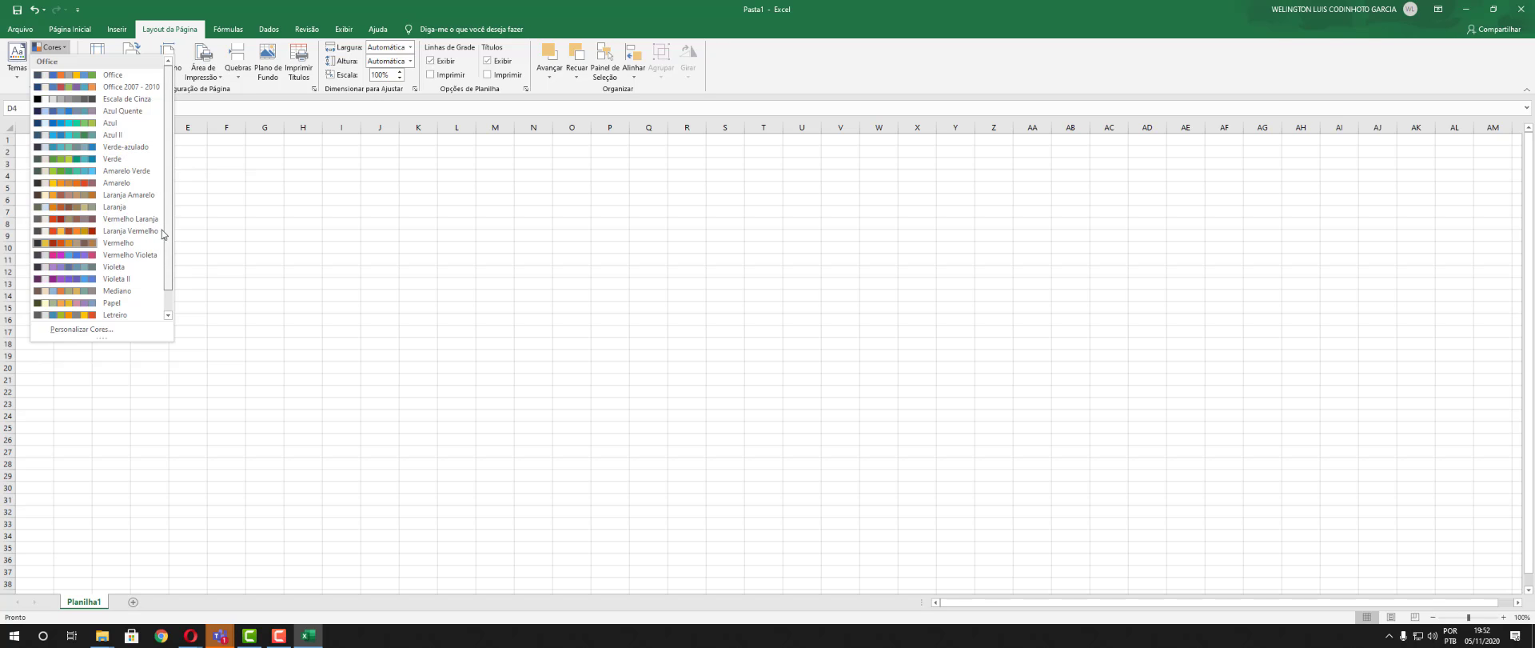
left_click(120, 76)
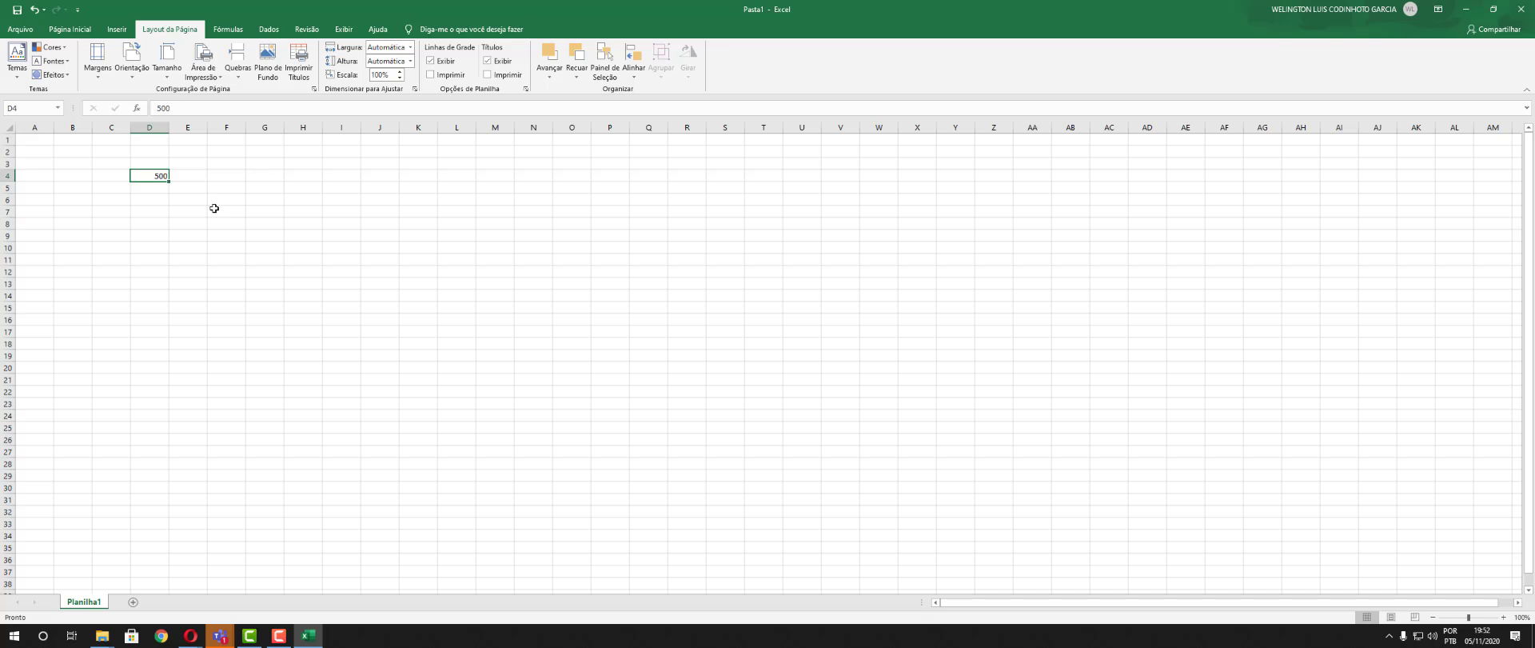
Look over the theme fonts, and try the Sólidos theme effects on the workbook before setting them back to Office
left_click(67, 61)
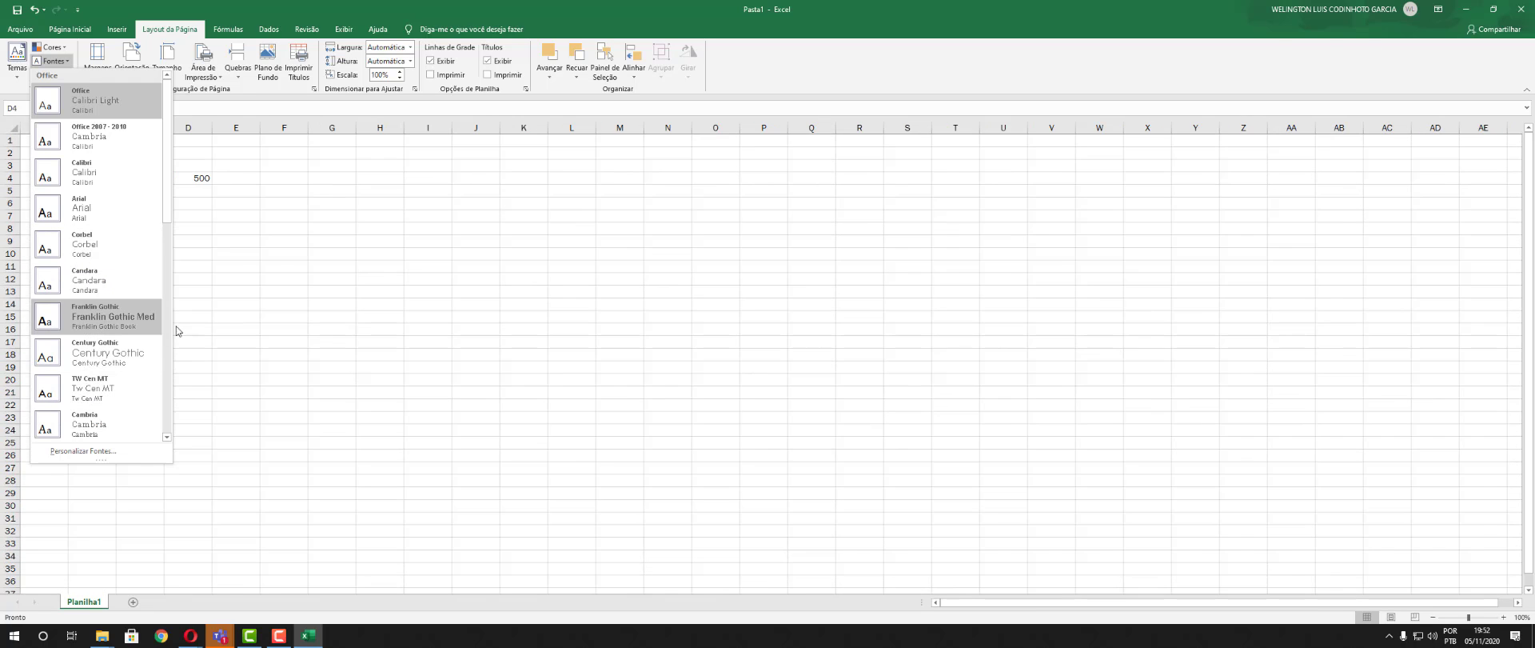
left_click(316, 311)
left_click(68, 76)
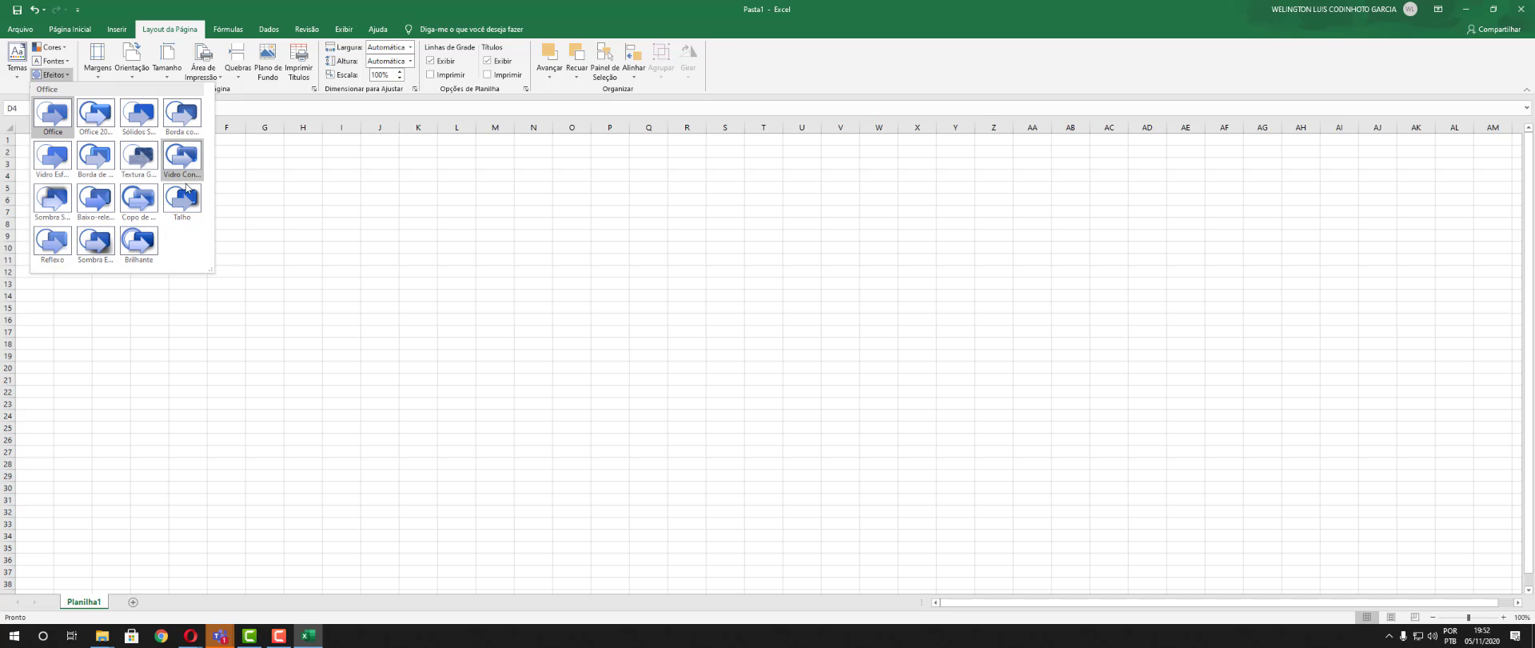
left_click(142, 129)
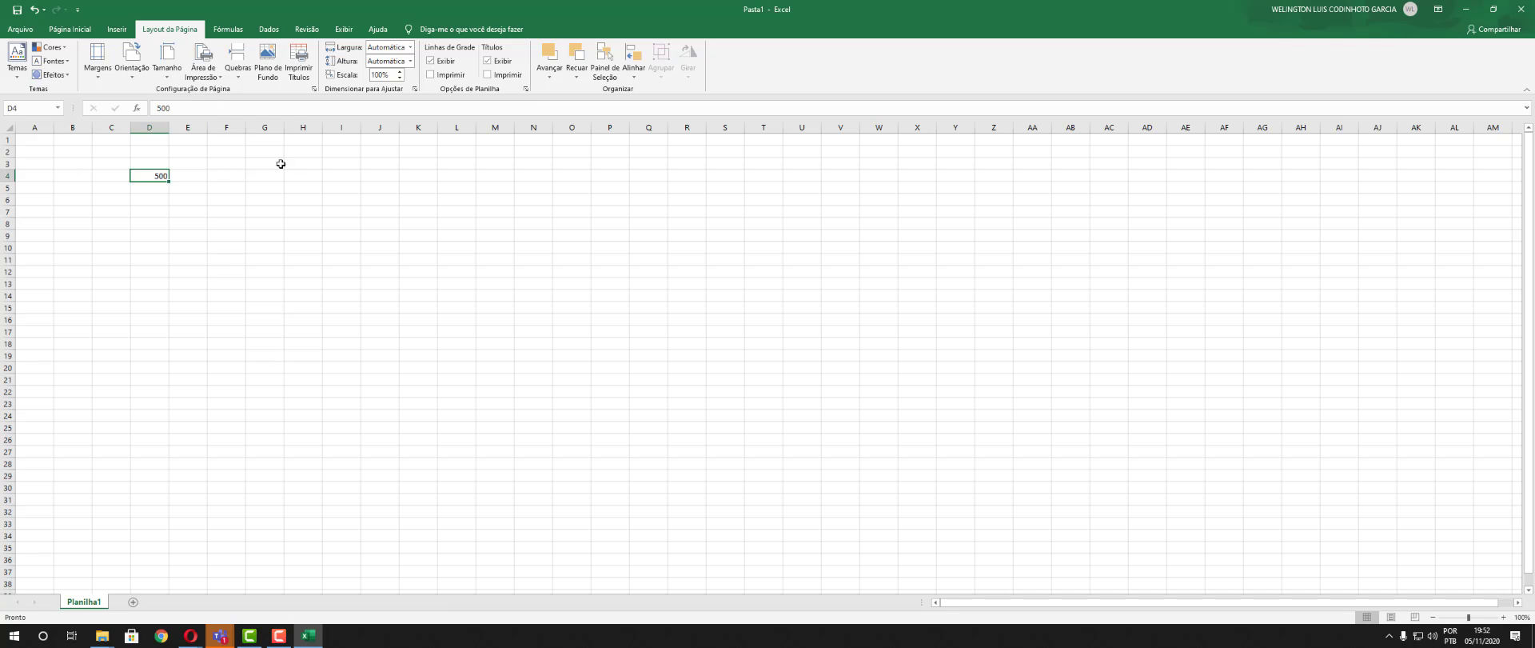
left_click(63, 75)
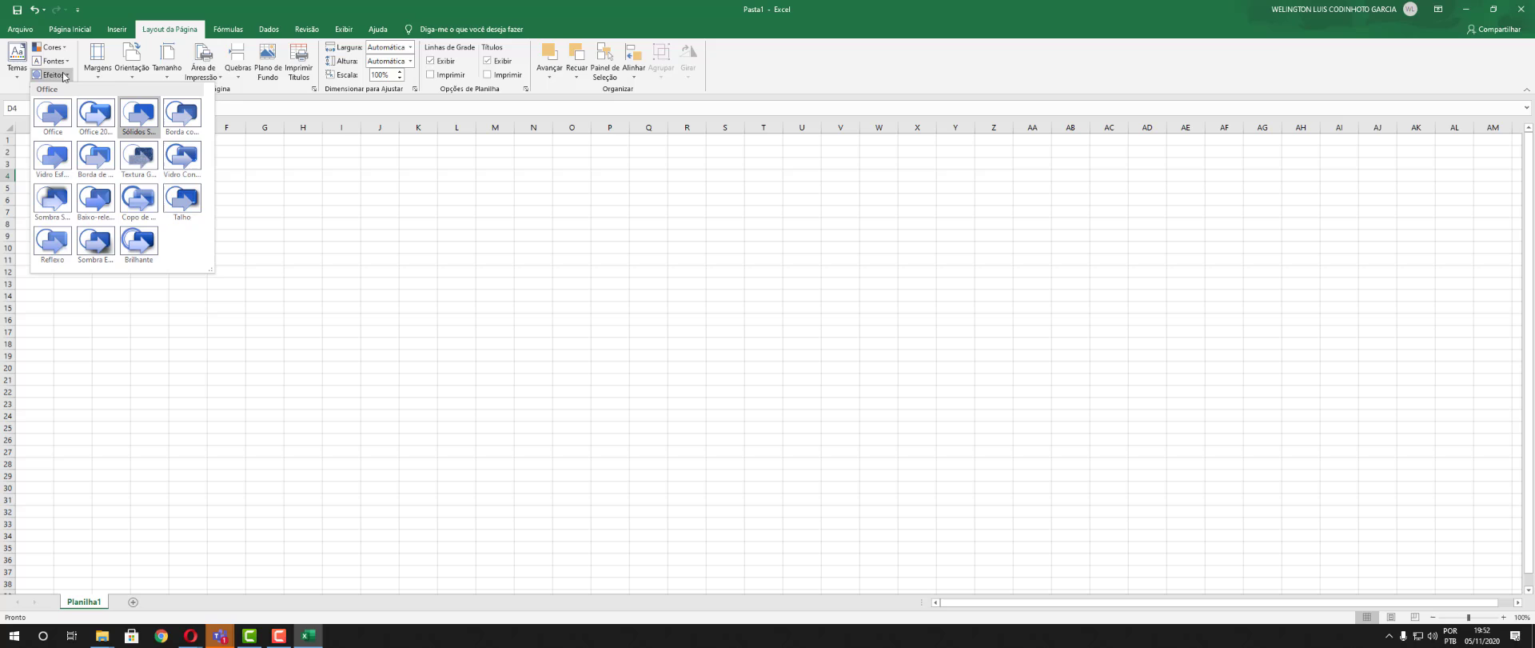
left_click(67, 117)
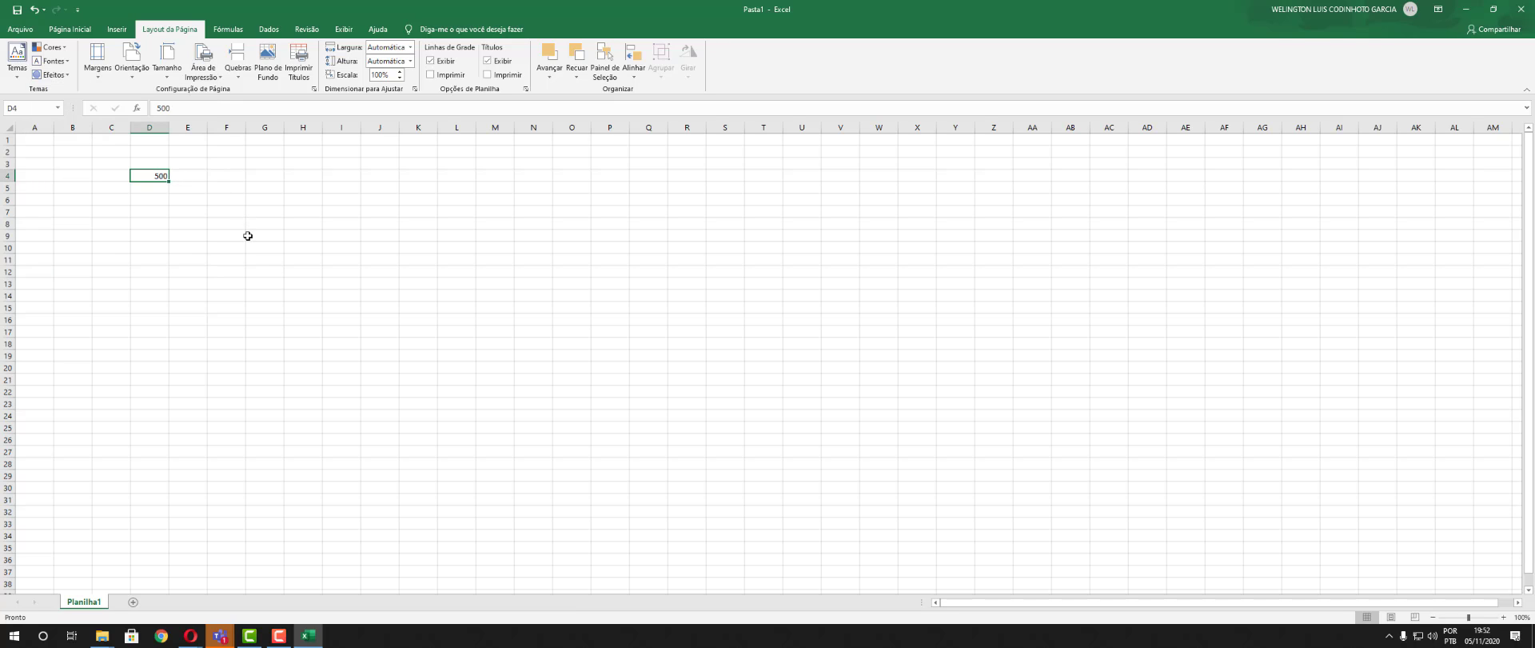
Apply the saved custom margins to the sheet, check the page in the print preview, and return to the sheet
left_click(97, 71)
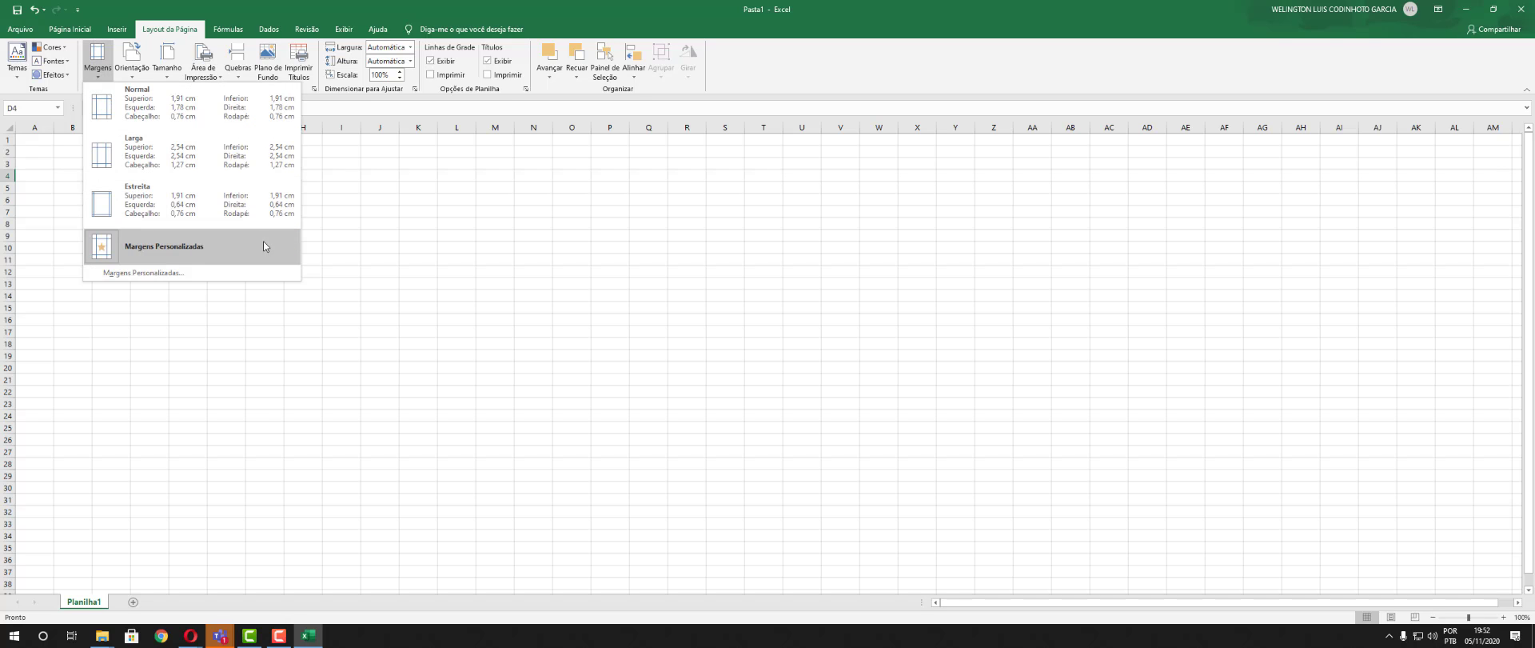
left_click(198, 250)
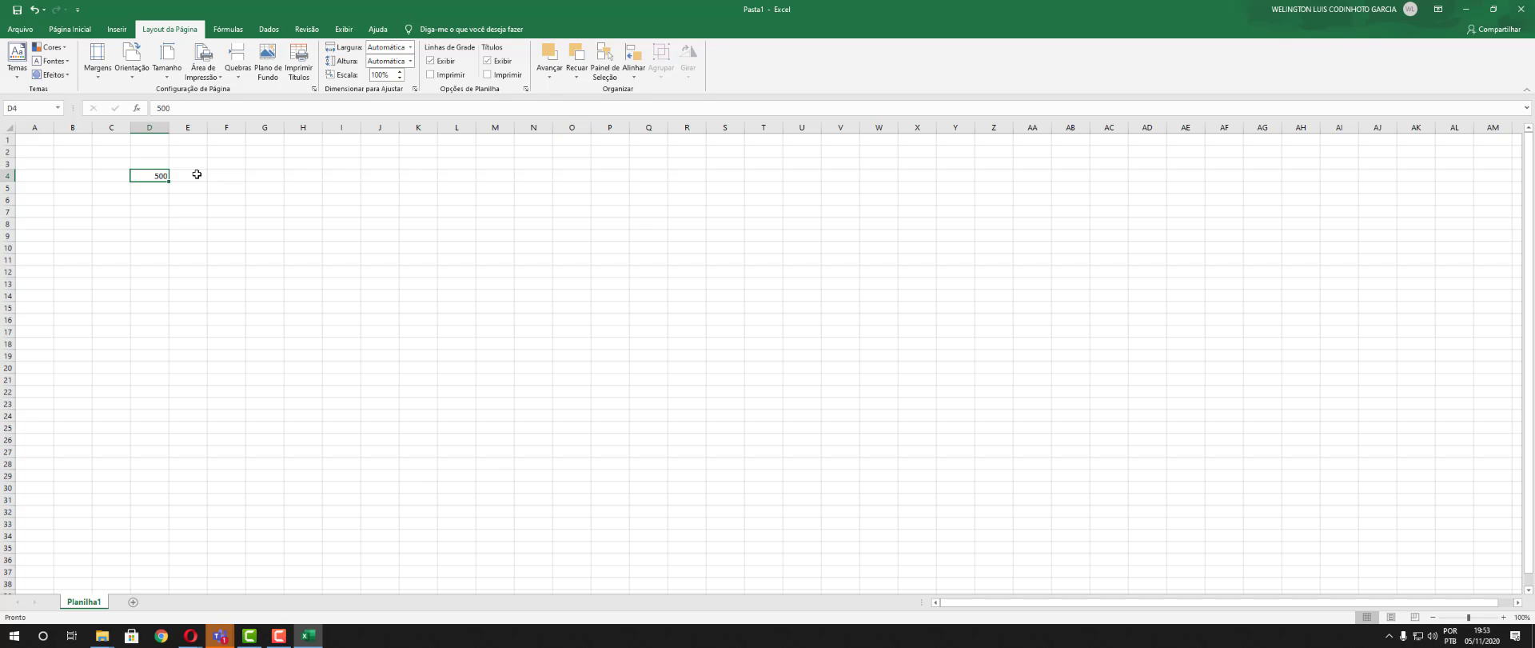
left_click(19, 30)
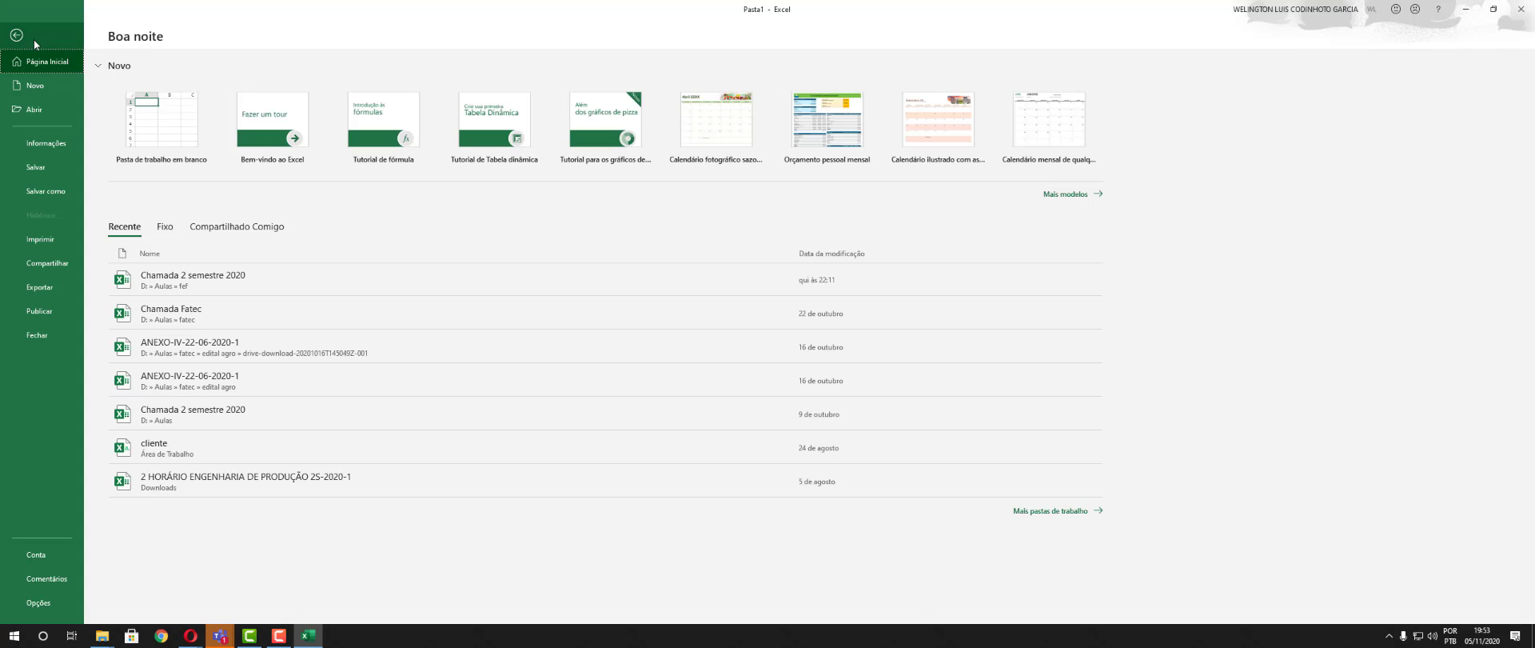
left_click(56, 240)
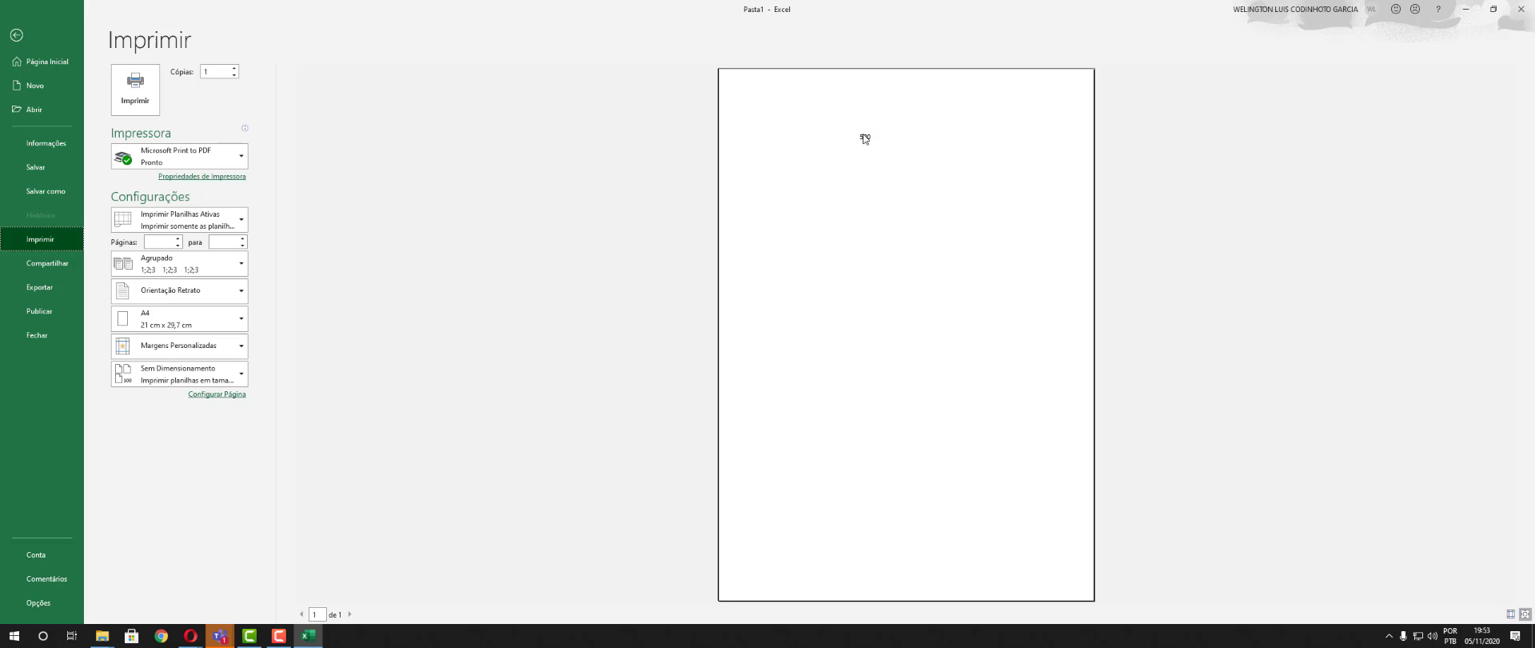
left_click(16, 34)
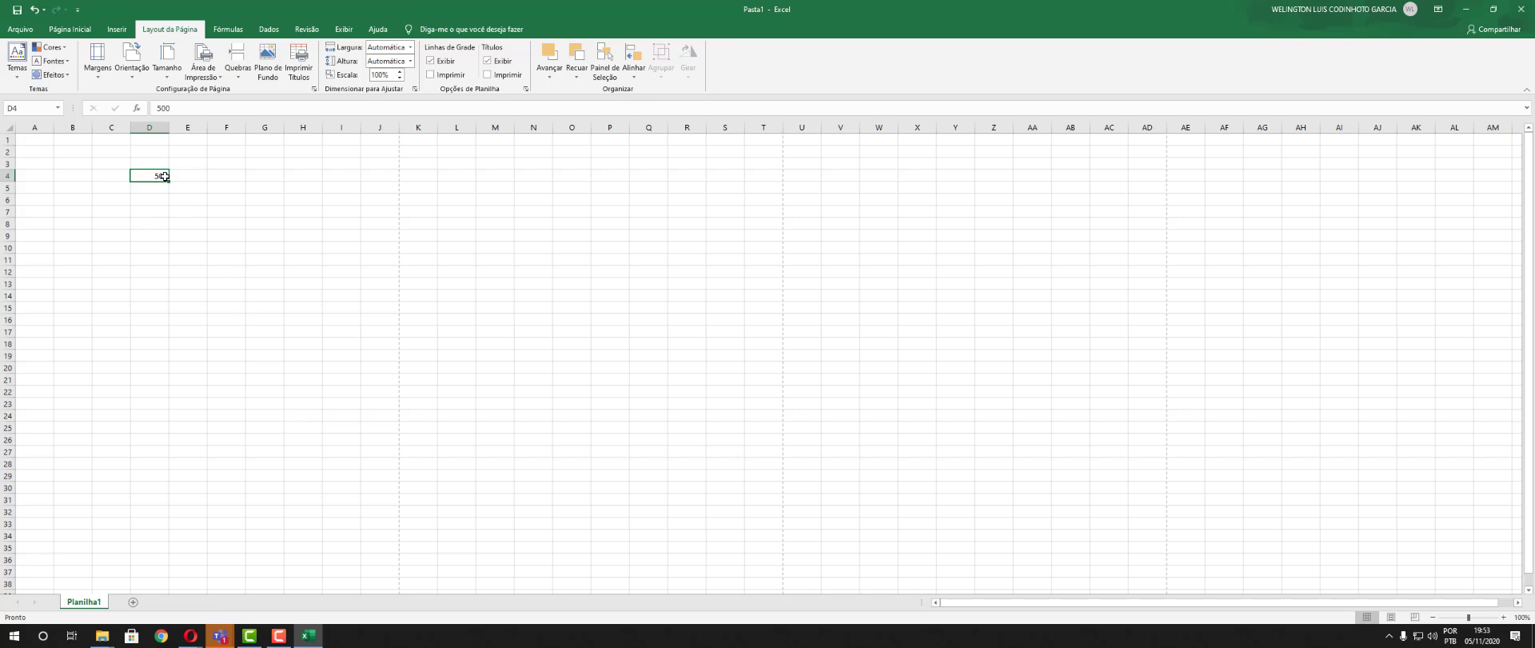
Look over the page orientation and paper size options without changing either setting
key("End")
left_click(131, 72)
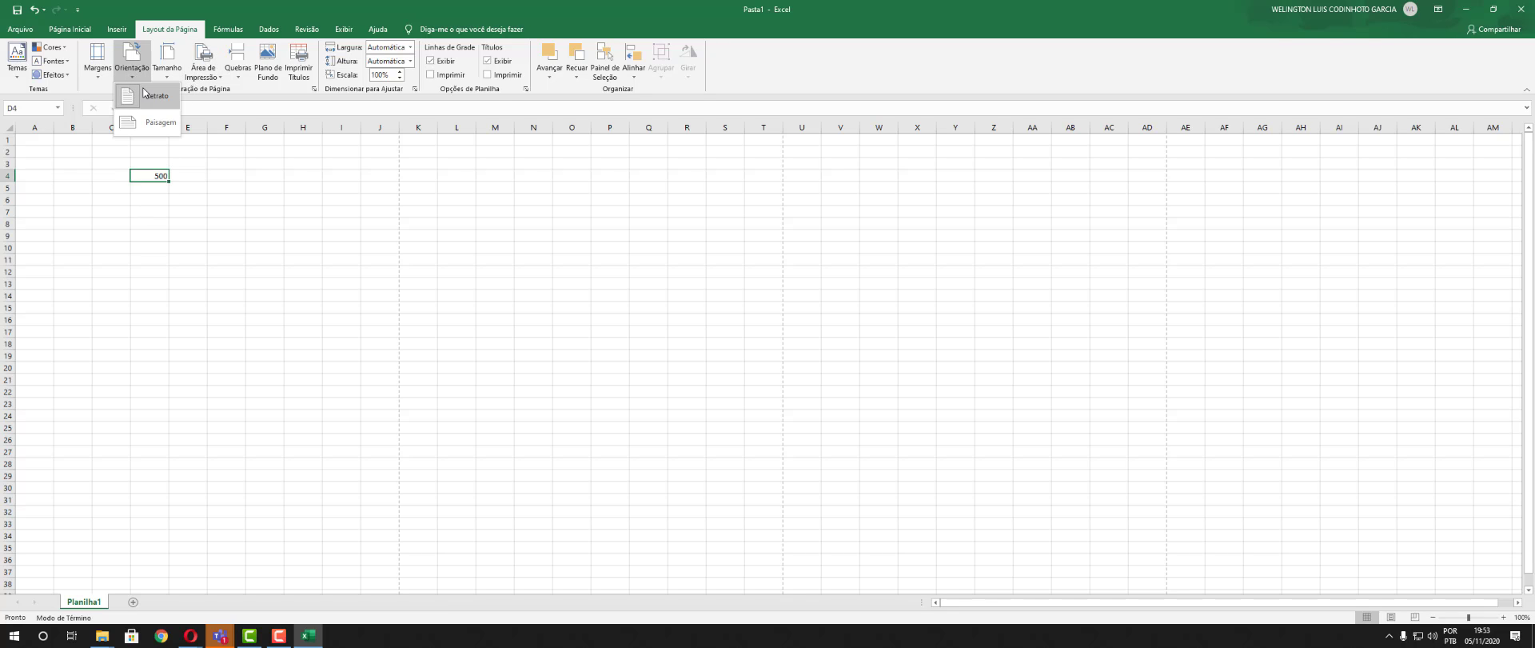
left_click(171, 68)
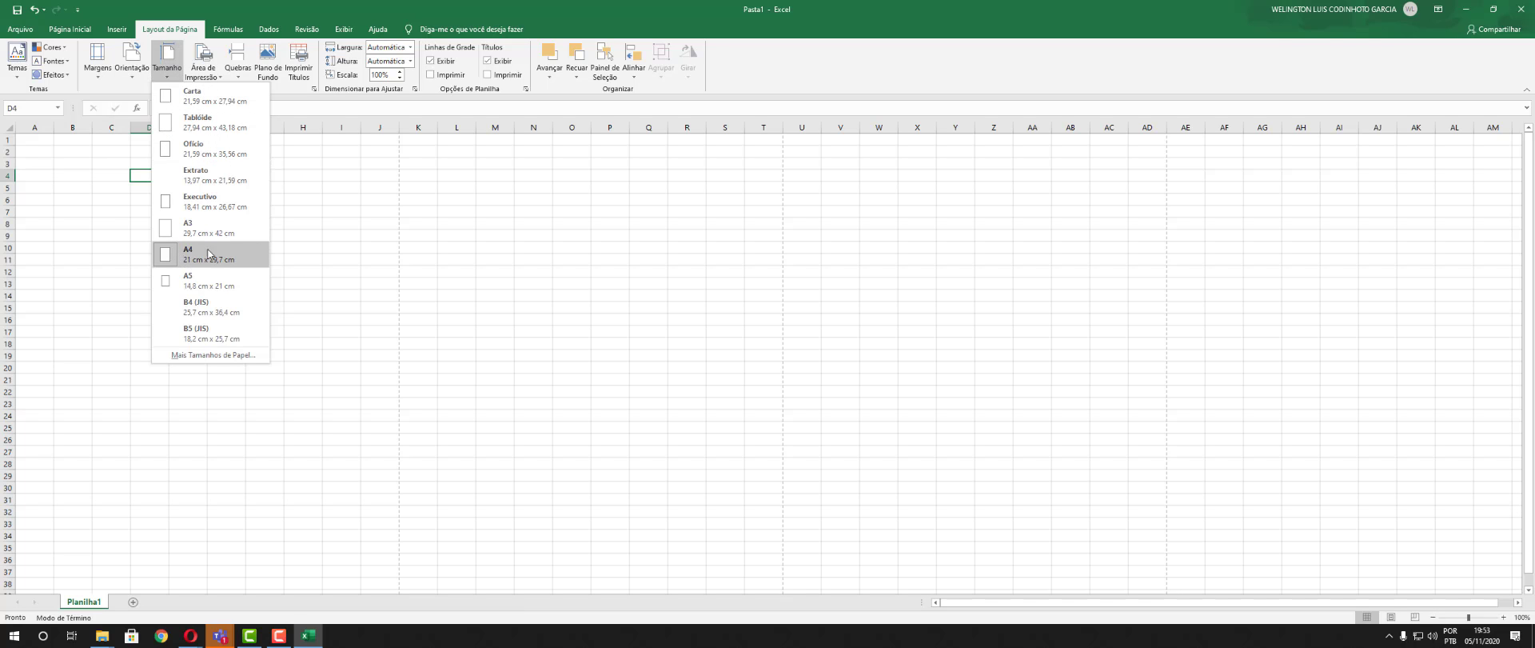
left_click(400, 246)
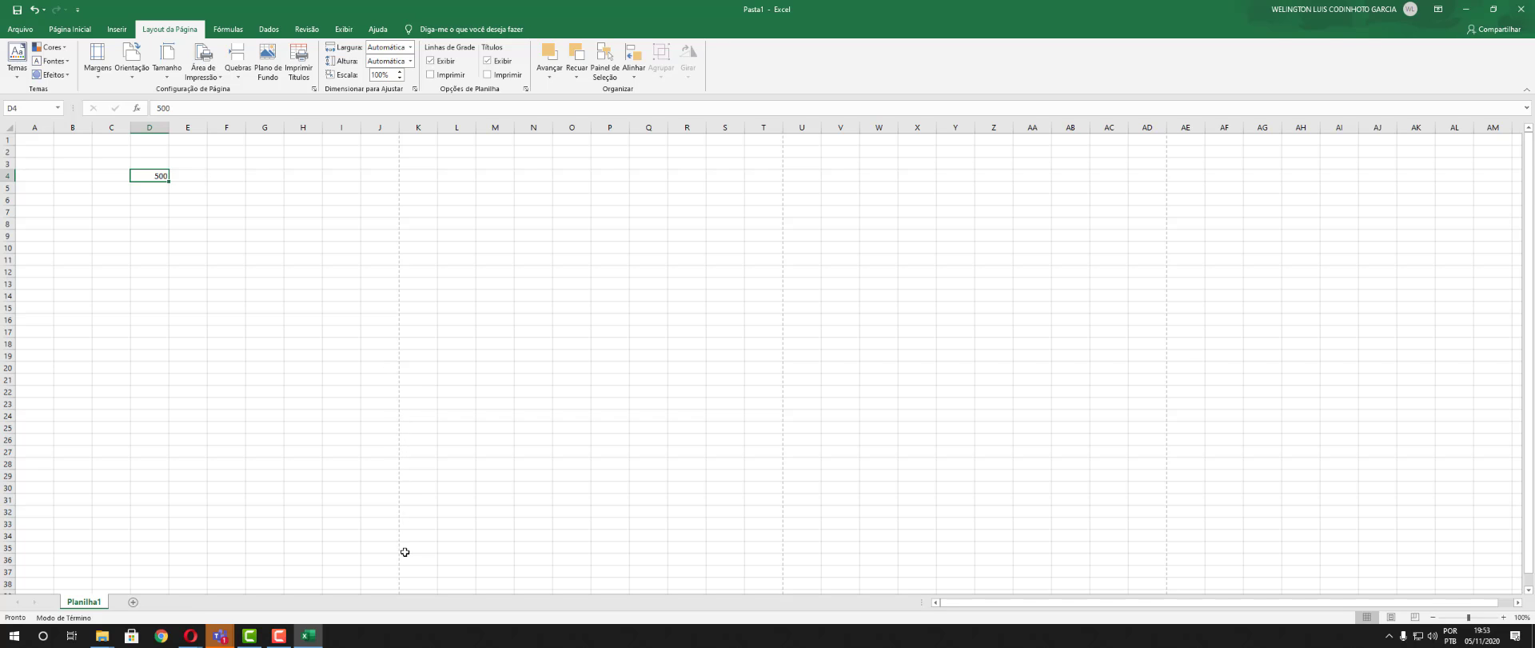
Examine the dashed page boundaries across the columns and down past row 50, both enlarged and reduced, and return to 100% zoom
scroll(406, 552, "down", 6)
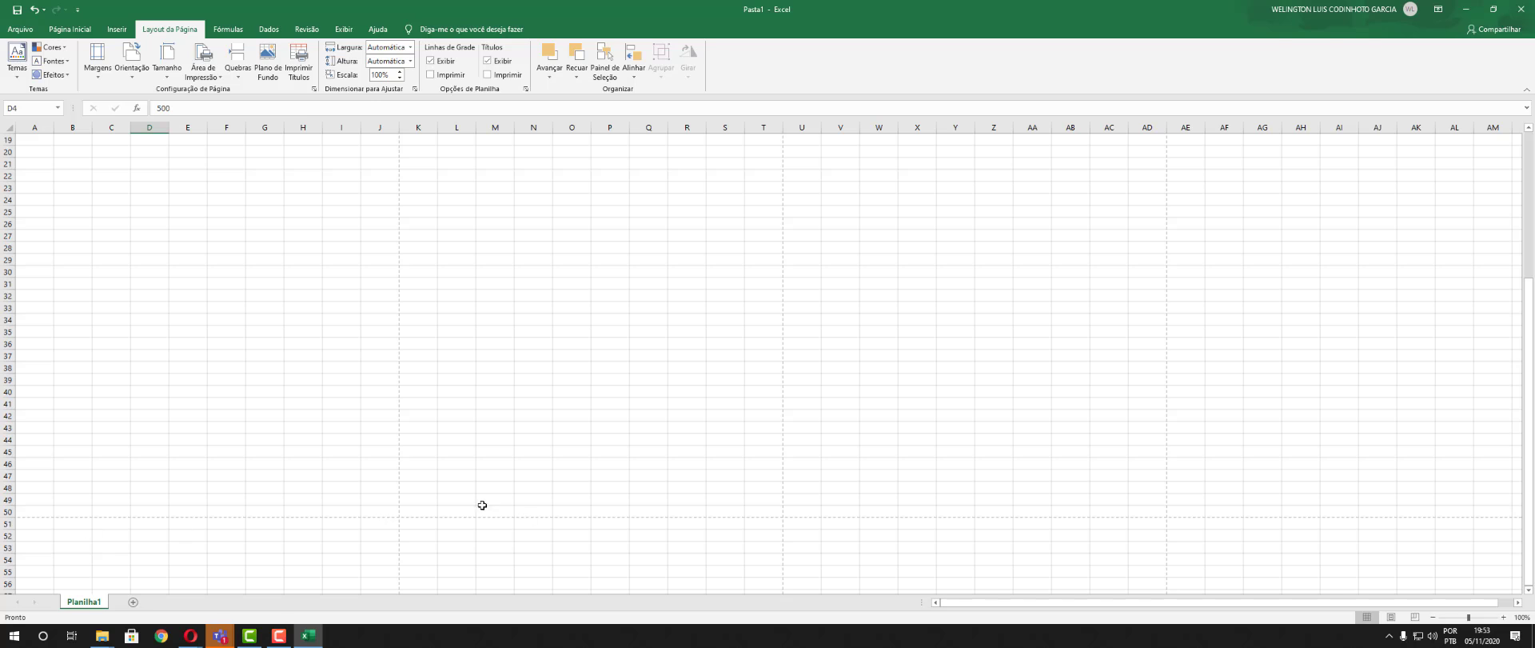
scroll(400, 287, "up", 6)
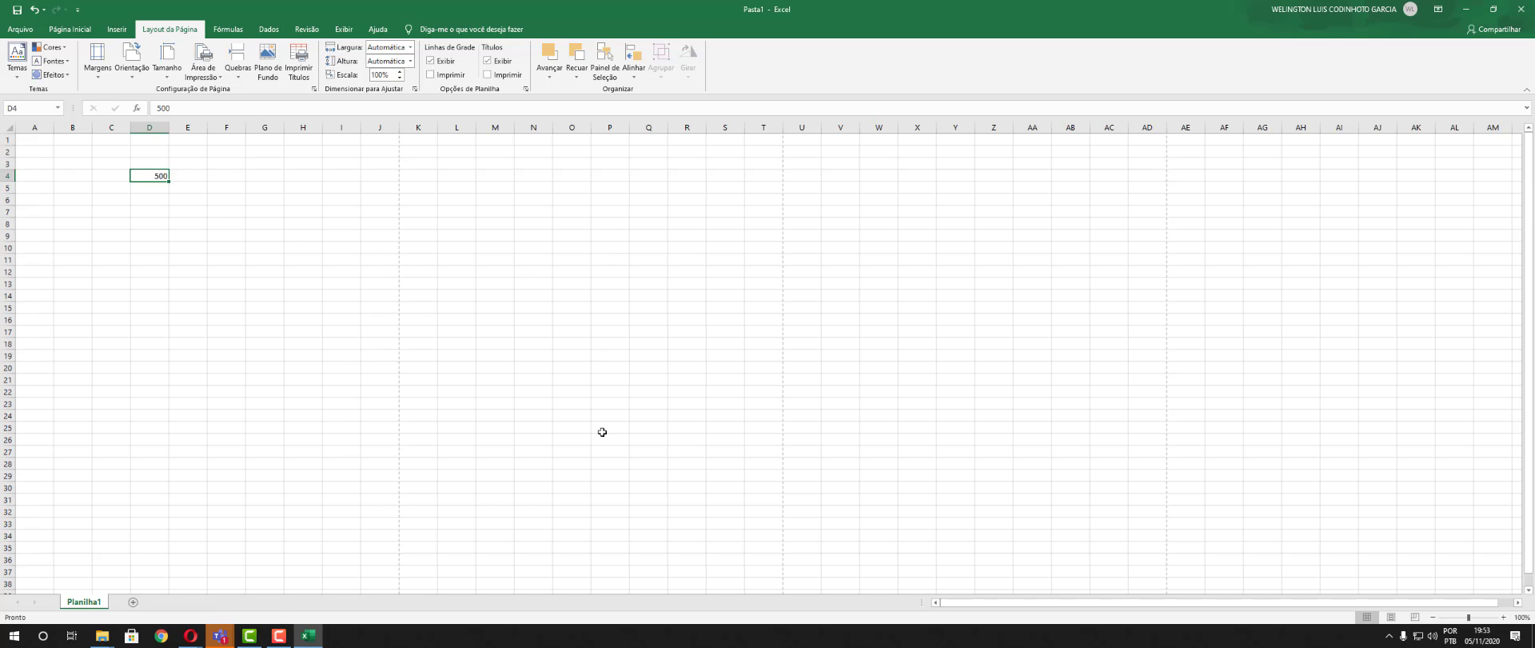
left_click_drag(1006, 416, 1006, 428)
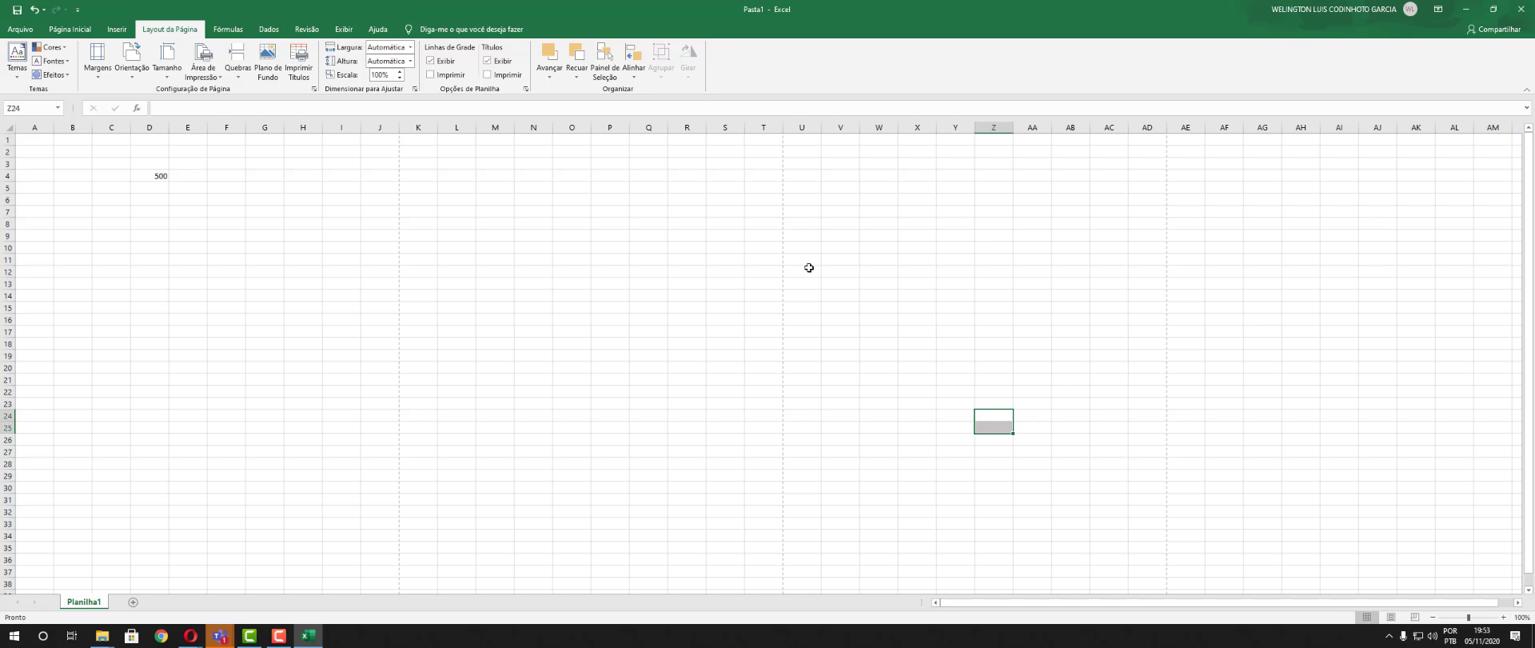
left_click(593, 260)
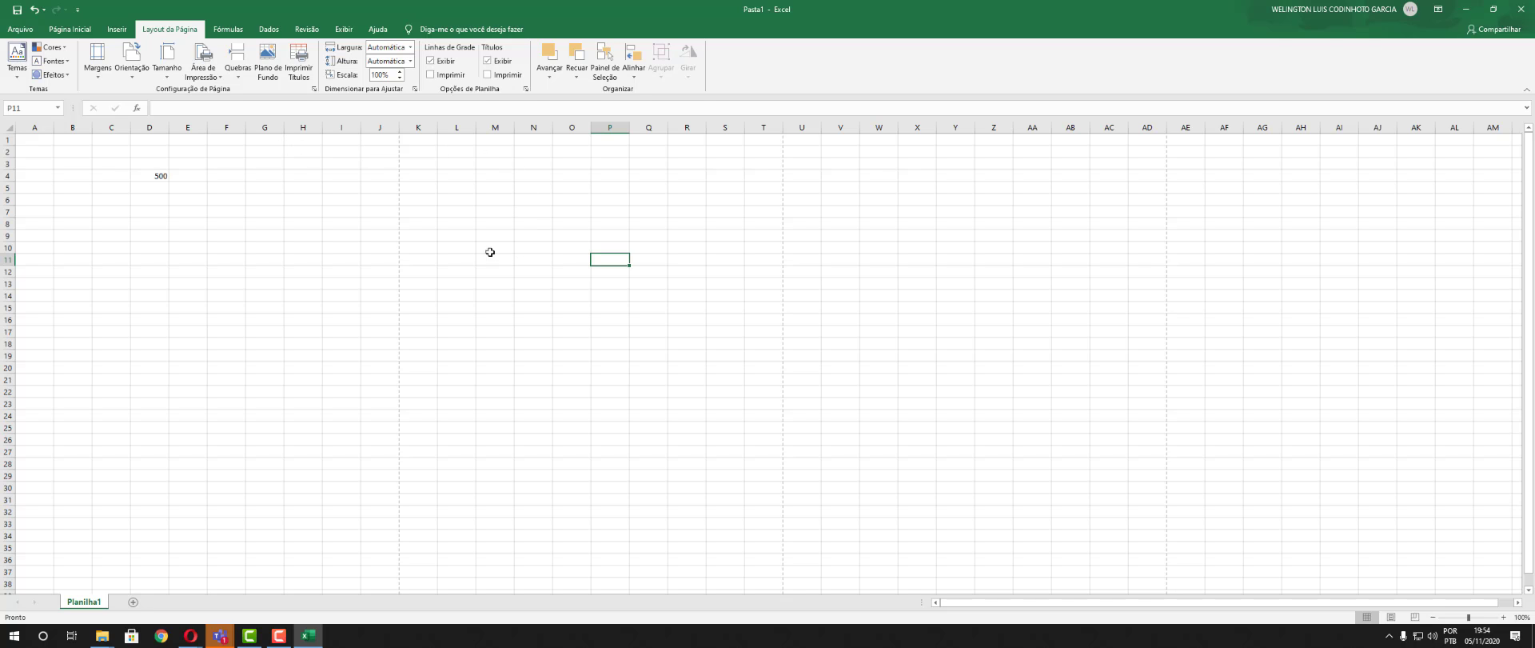
scroll(371, 267, "up", 3)
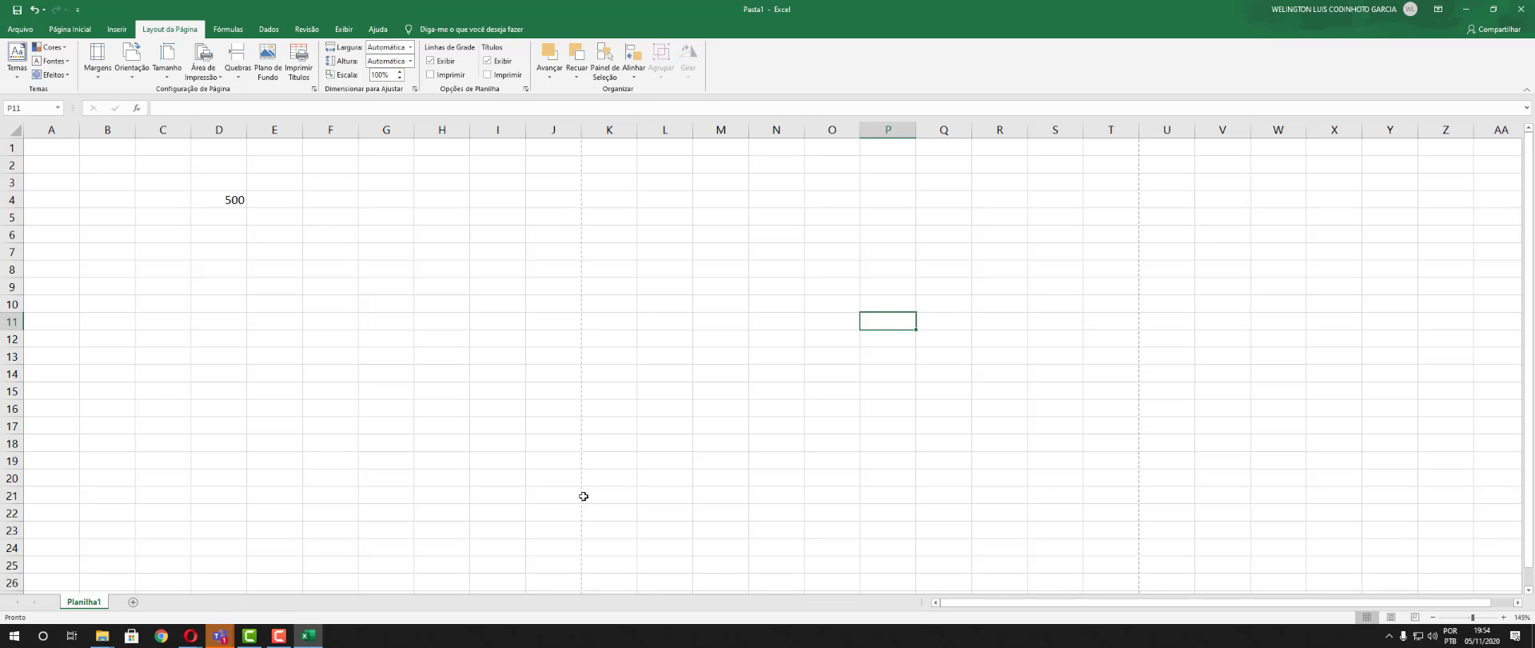
scroll(584, 496, "down", 11)
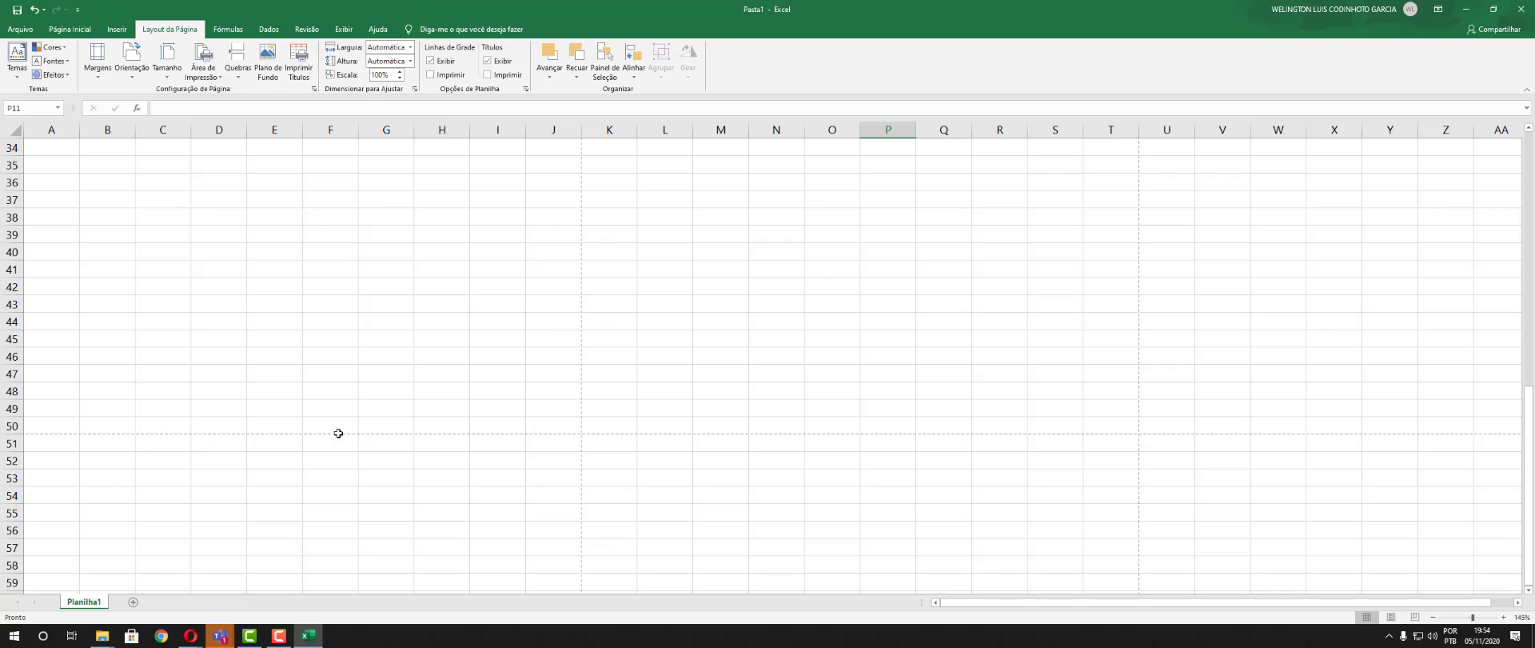
scroll(569, 434, "up", 1)
scroll(232, 416, "up", 6)
scroll(241, 382, "up", 4)
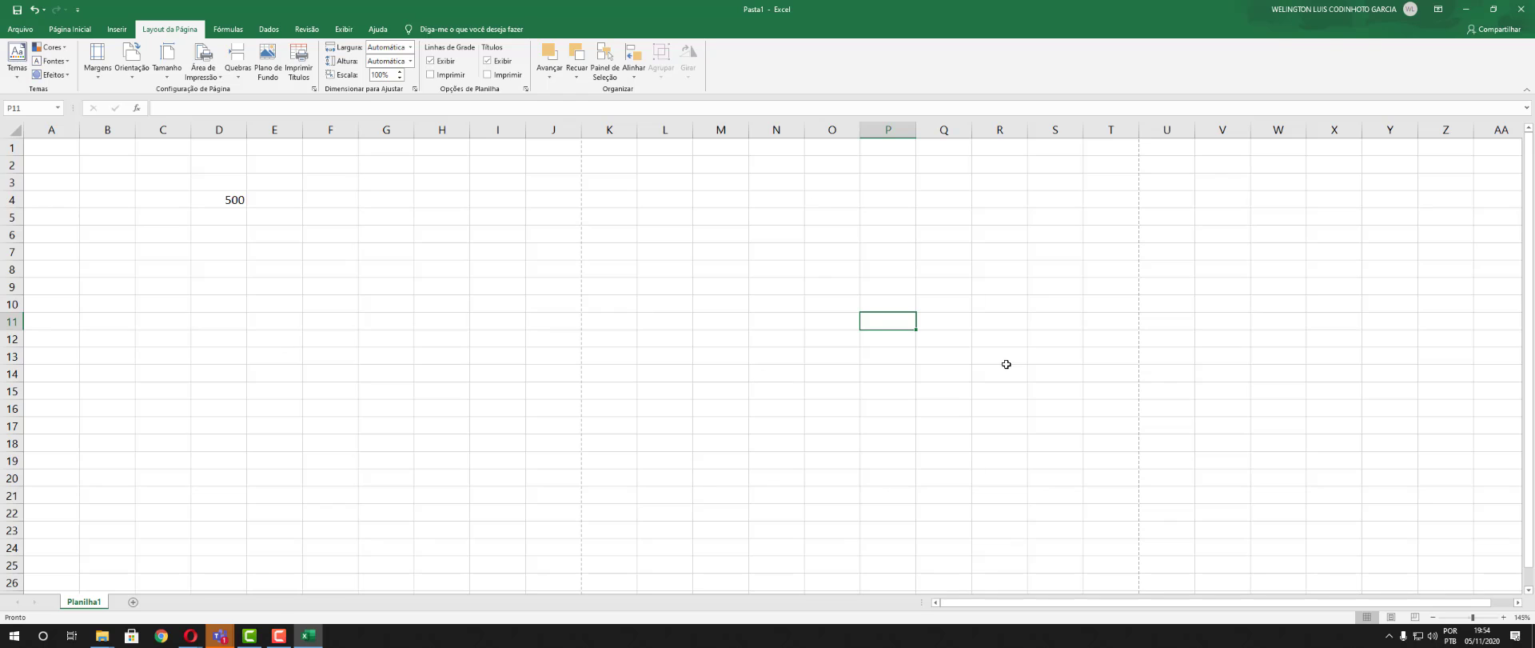
scroll(1006, 364, "down", 1)
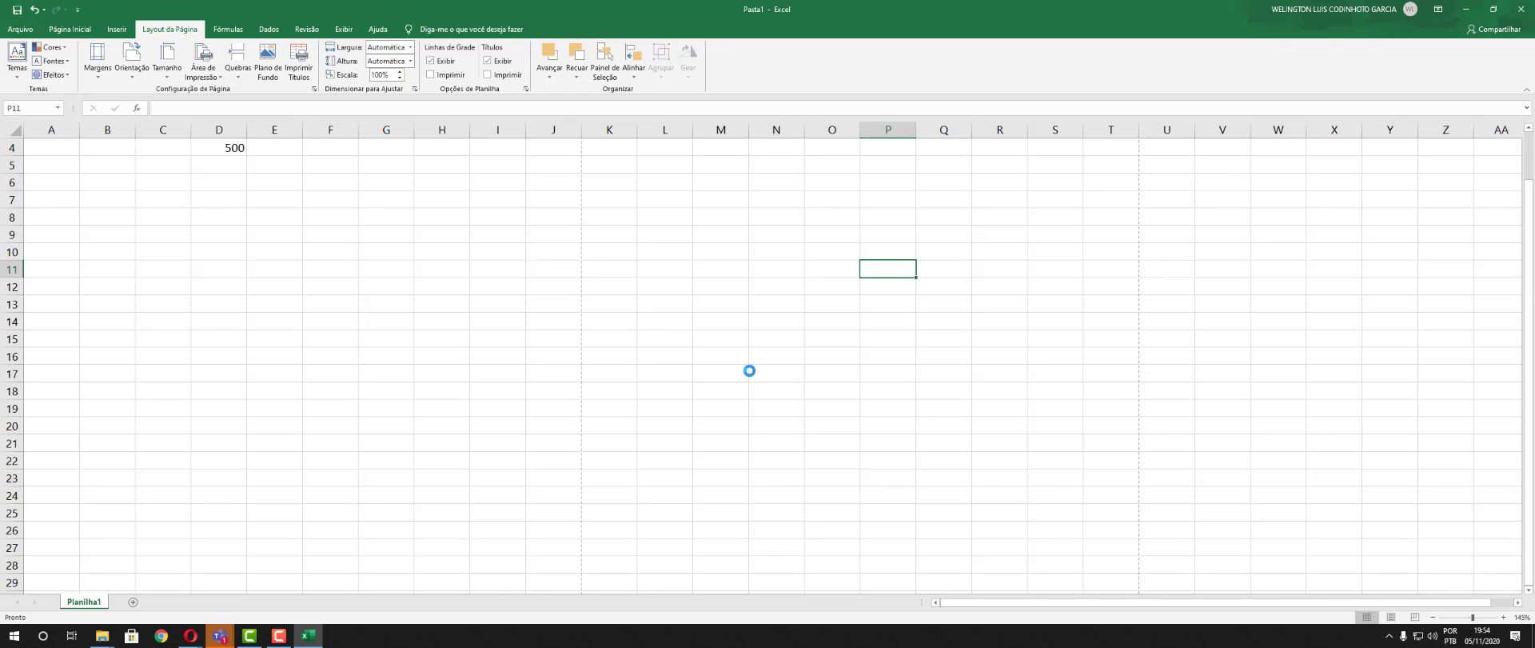
scroll(746, 370, "up", 3, "ctrl")
scroll(723, 363, "down", 8, "ctrl")
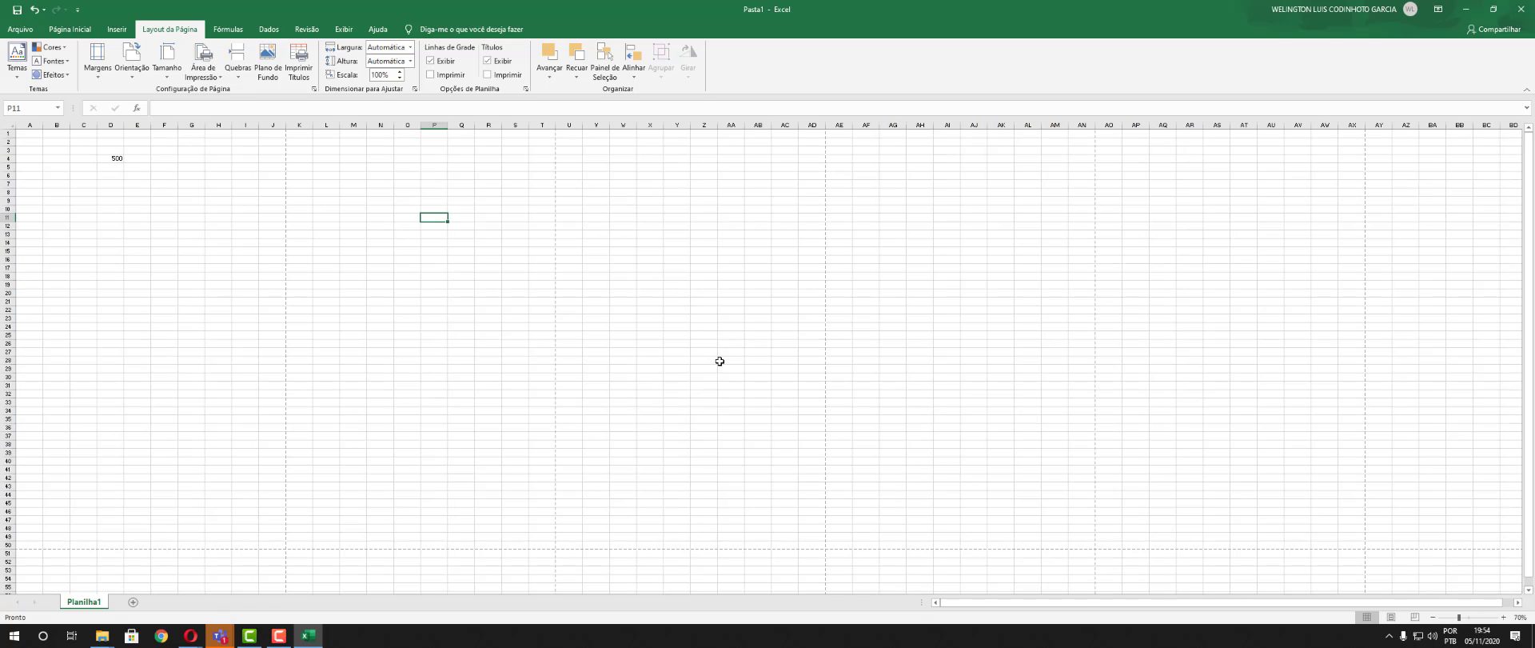
scroll(700, 347, "up", 2, "ctrl")
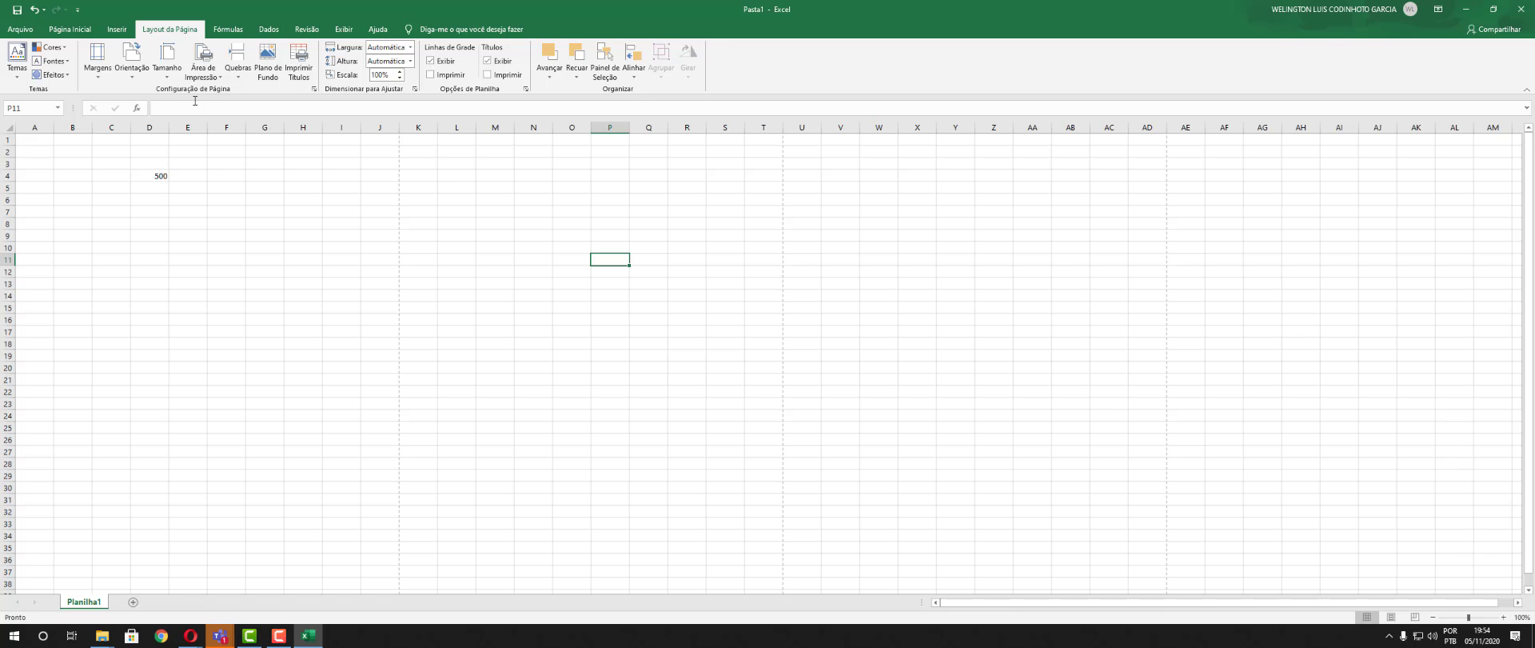
Look over the page break commands and the print title settings without changing anything
left_click(240, 77)
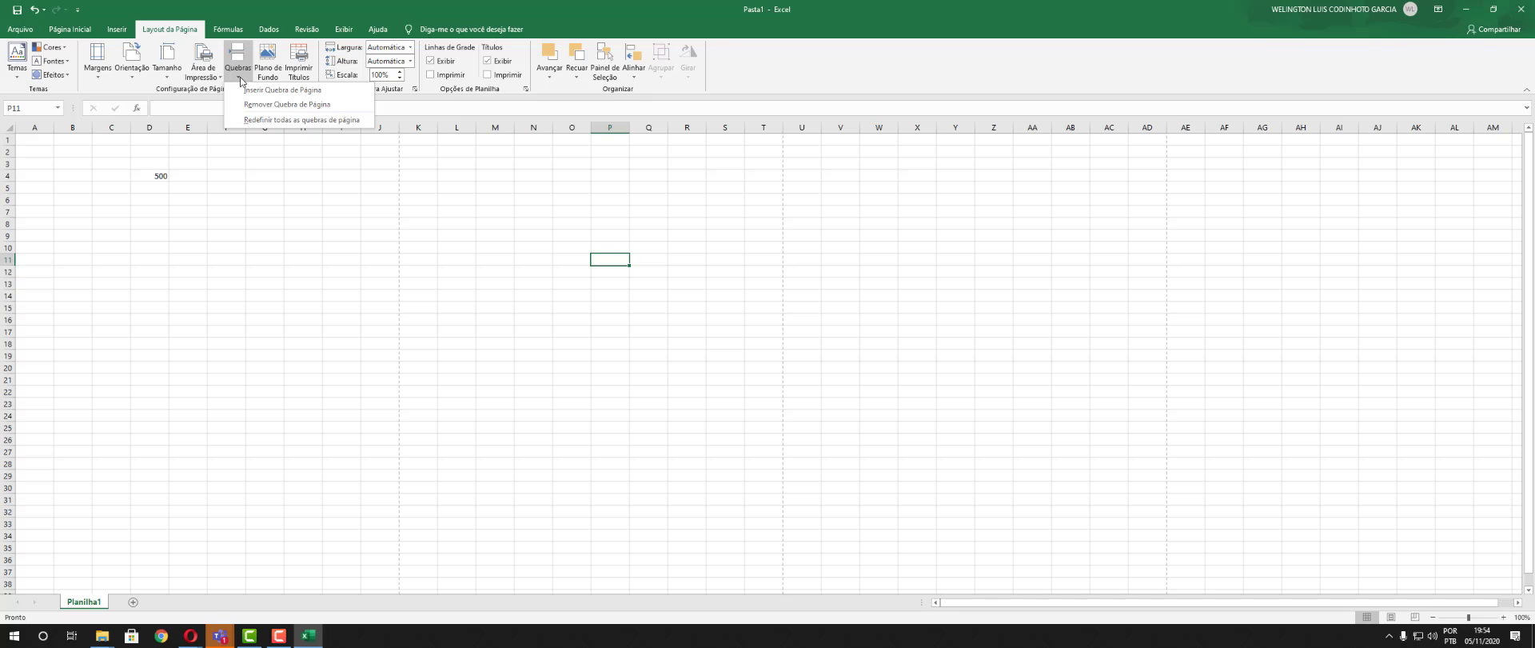
left_click(241, 79)
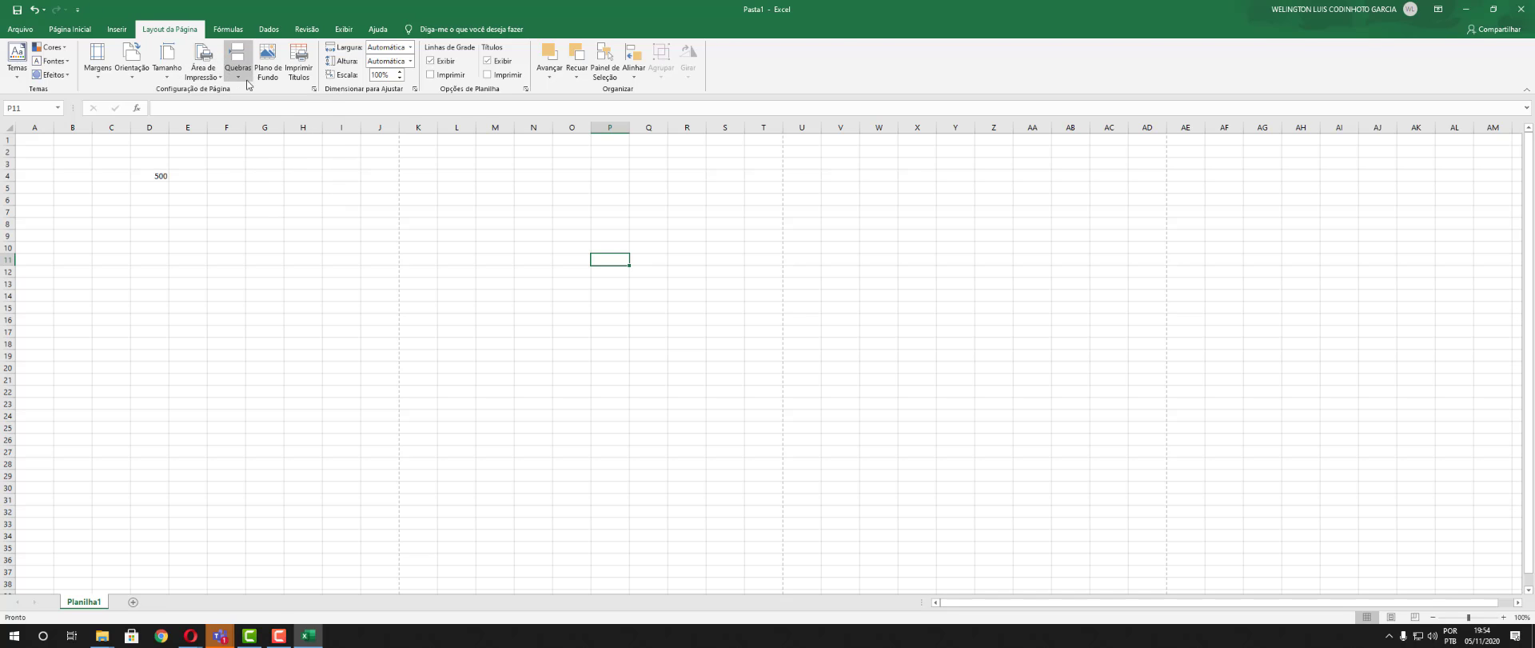
left_click(293, 77)
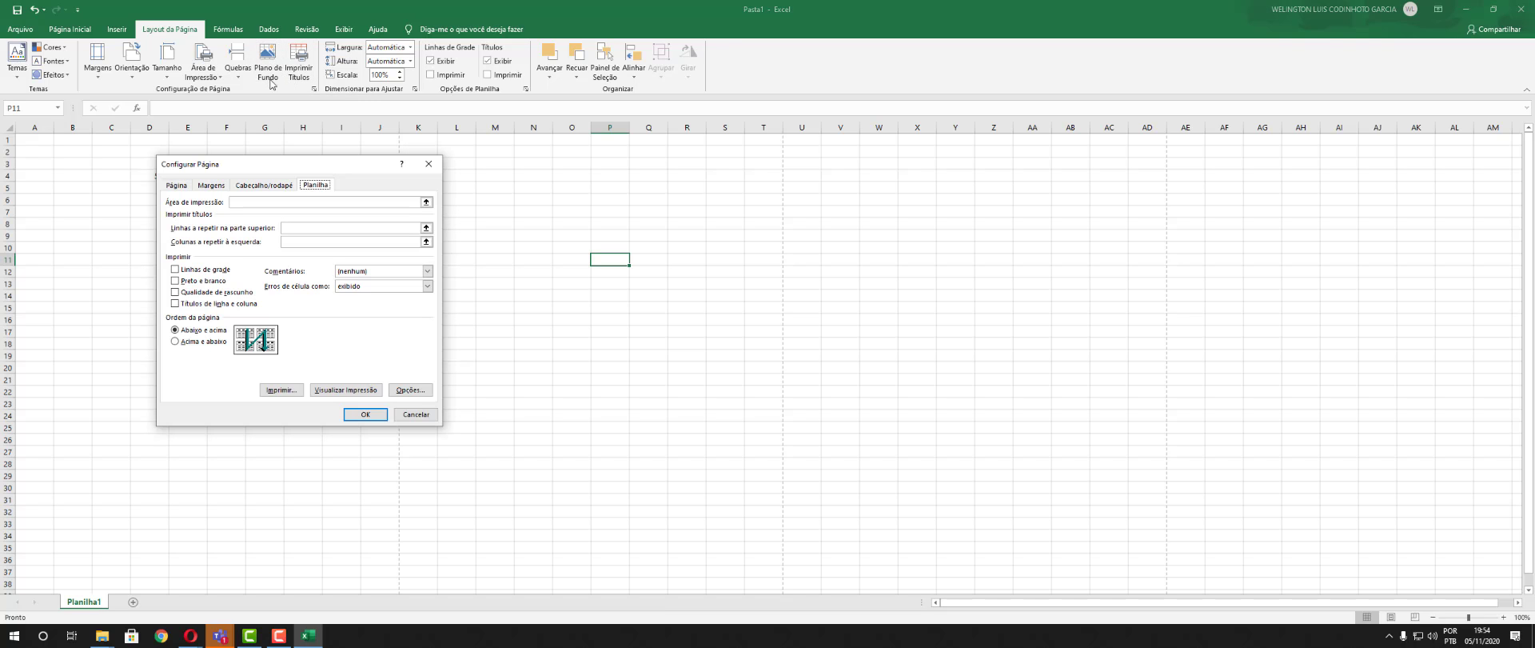
left_click(429, 163)
left_click(238, 70)
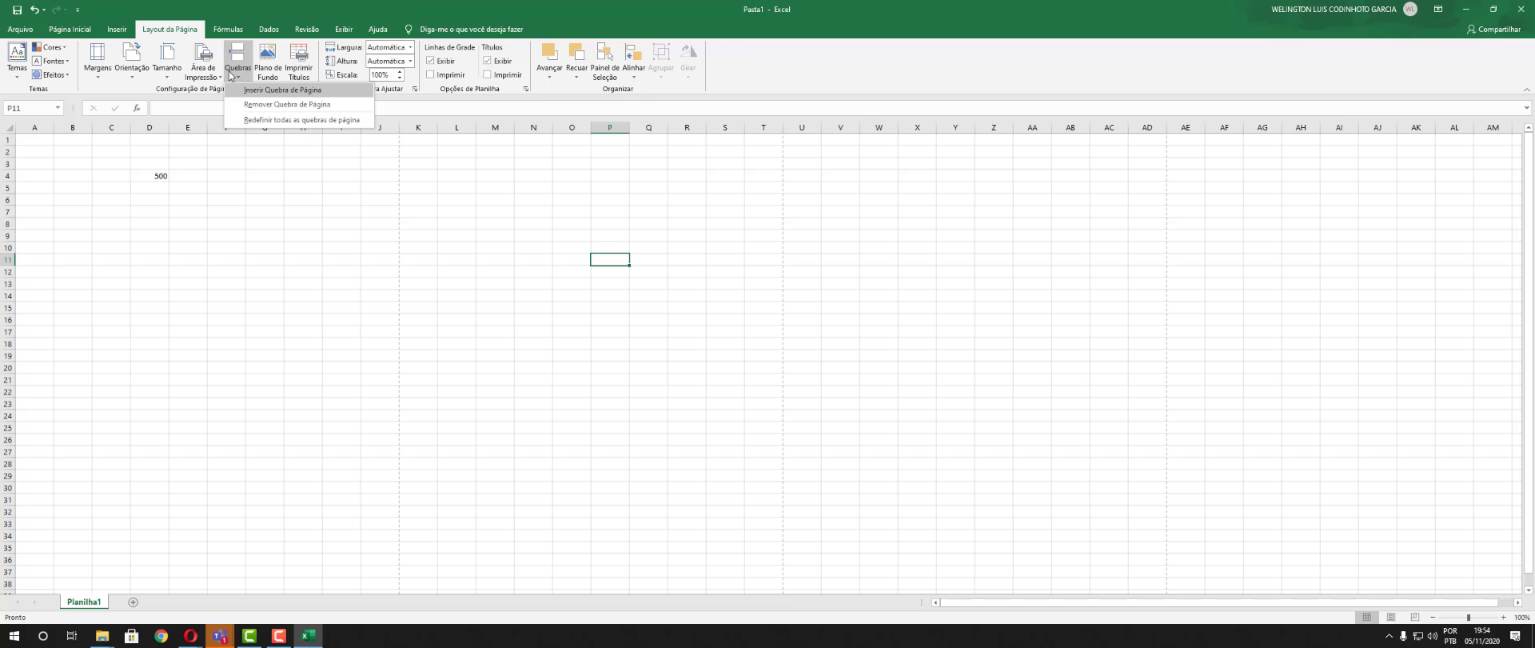
Try the jupiter picture from the Imagens folder as the sheet background, look at it down the sheet, and remove it again
left_click(267, 57)
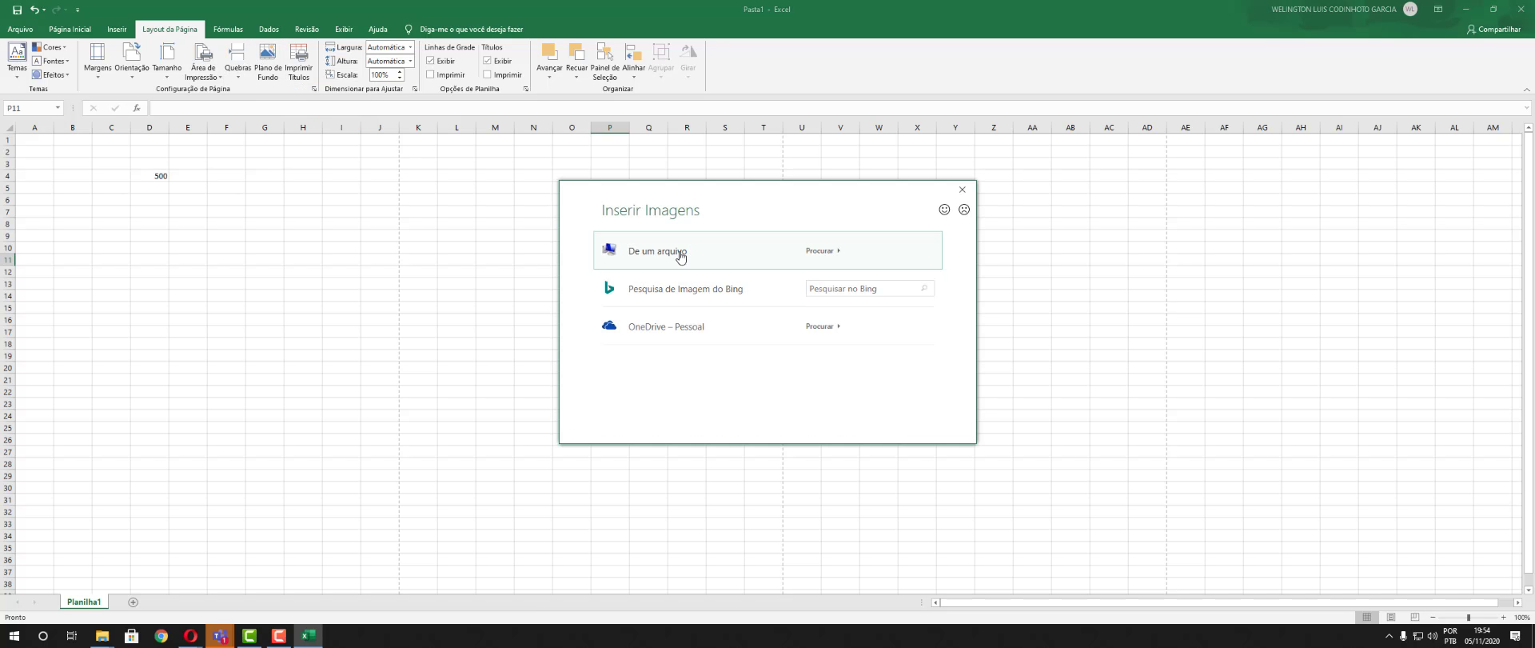
left_click(680, 253)
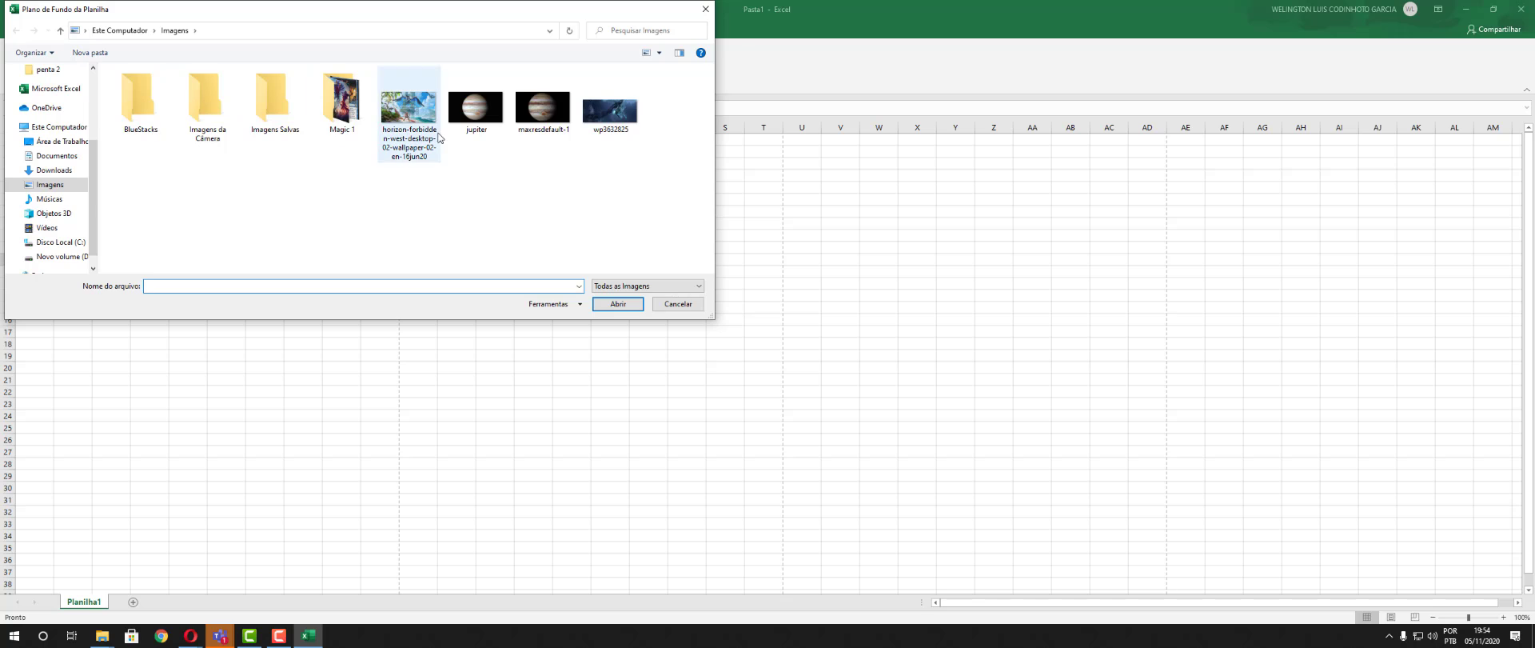
left_click(469, 128)
double_click(470, 130)
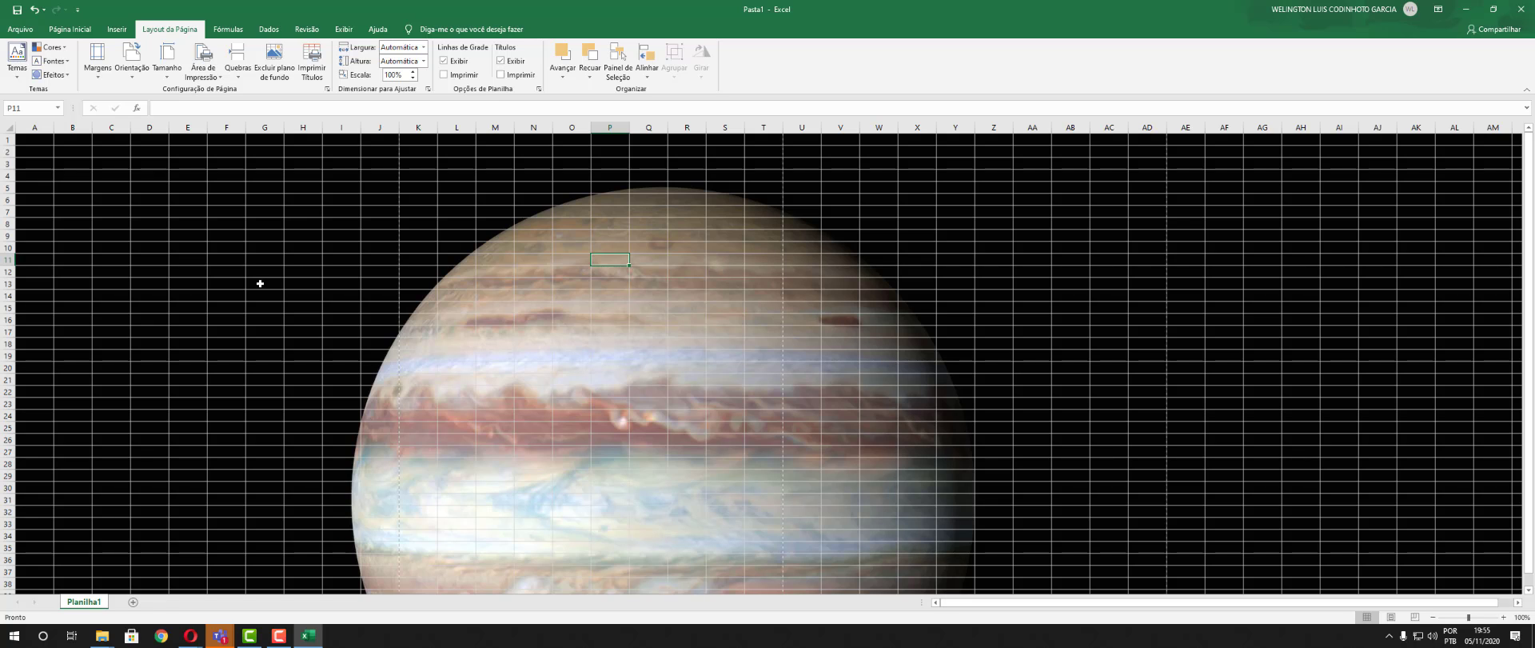
scroll(689, 417, "down", 20)
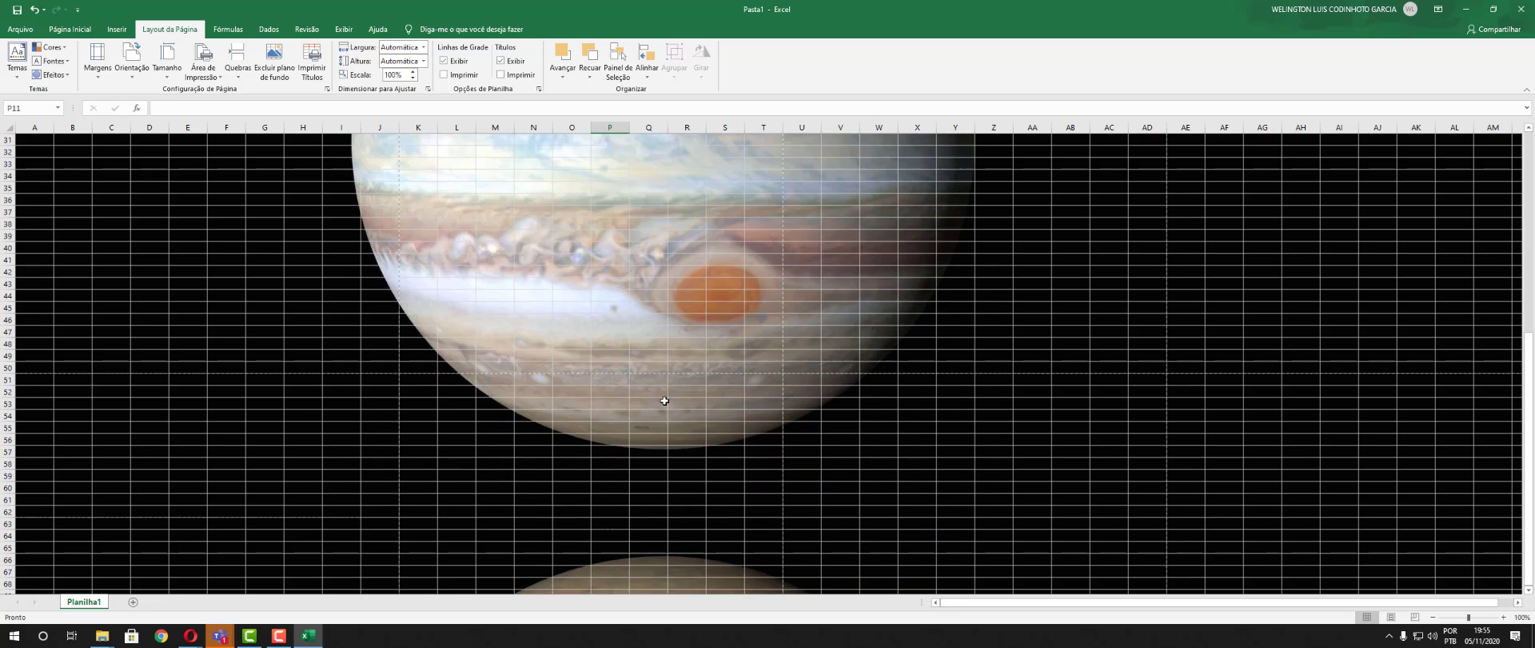
scroll(689, 417, "down", 12)
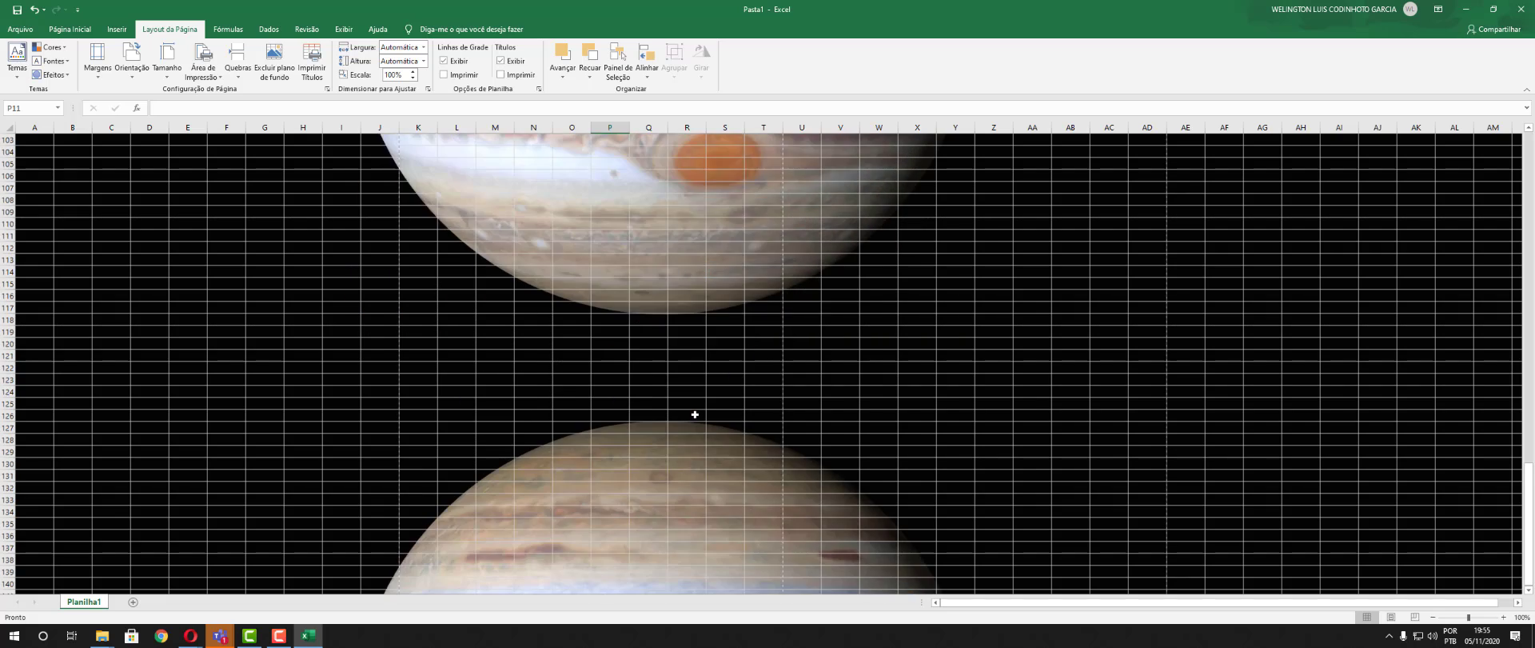
scroll(666, 402, "up", 20)
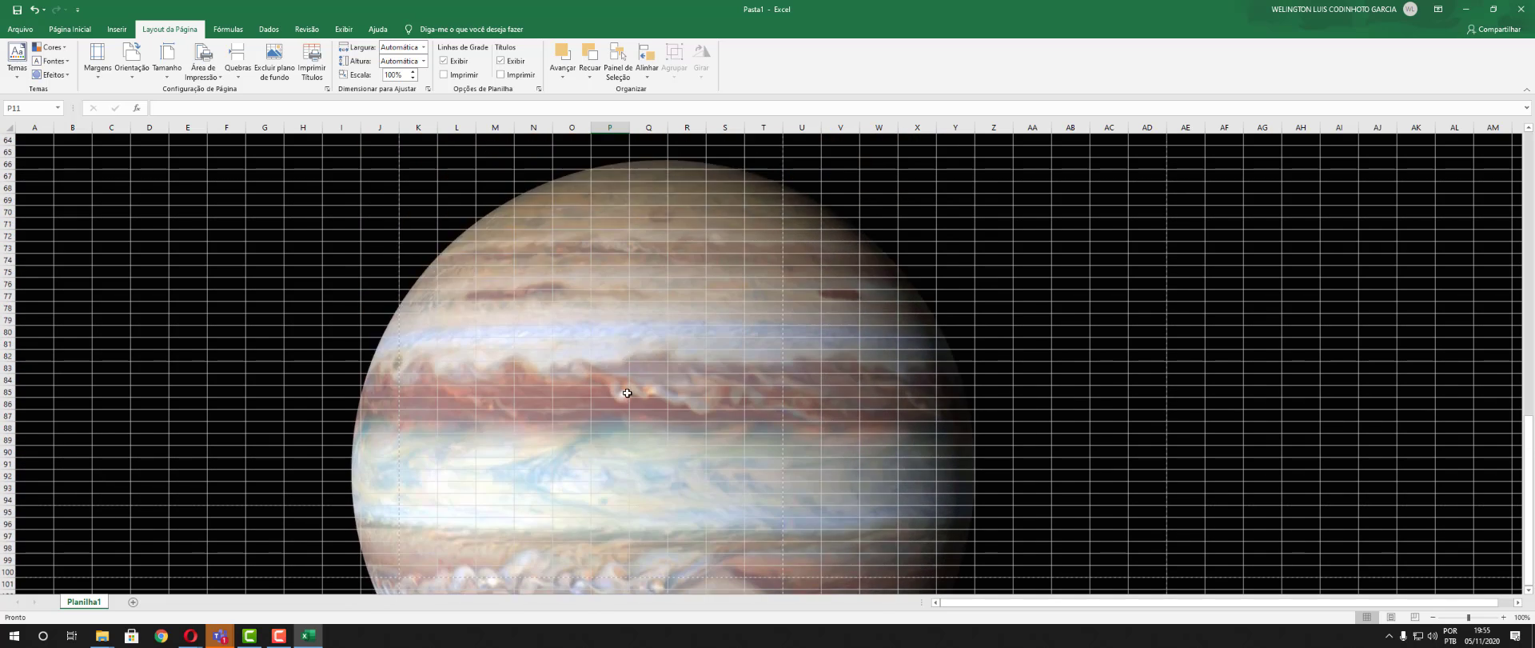
scroll(607, 311, "up", 10)
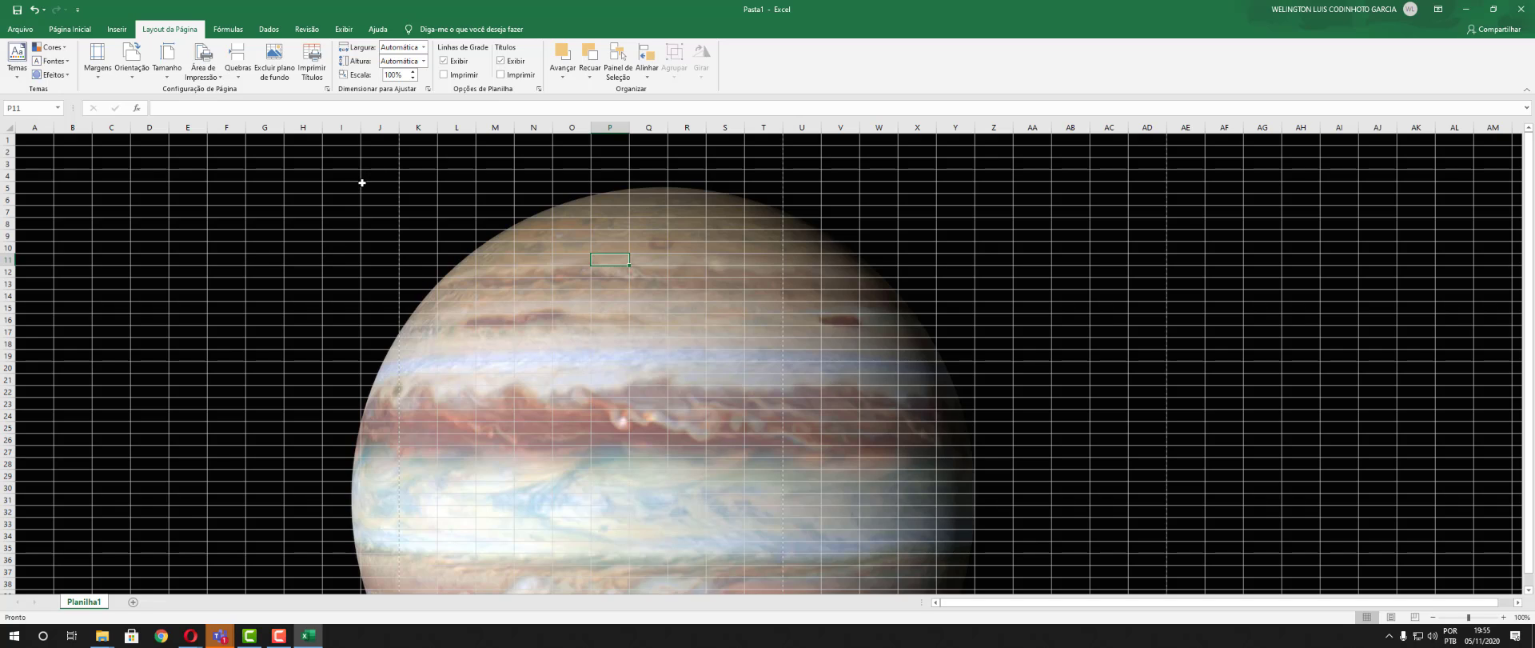
left_click(274, 60)
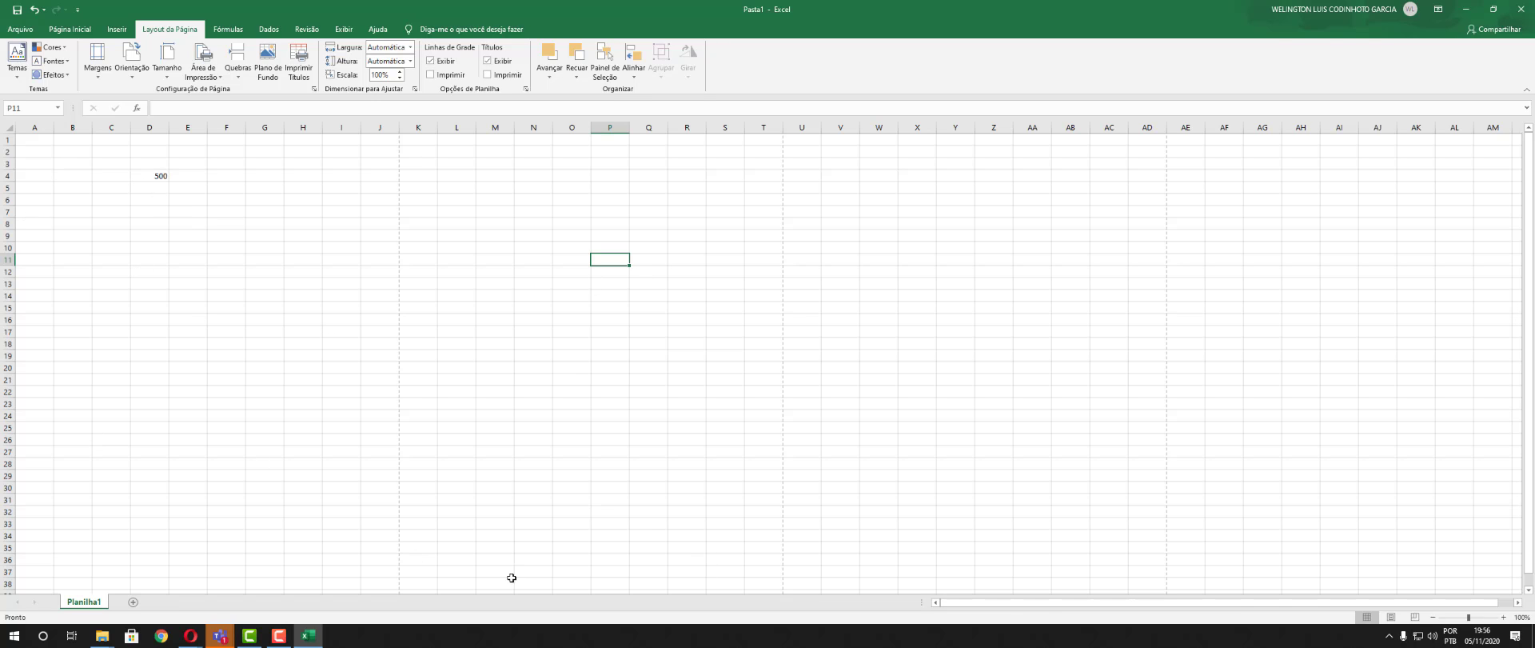
Enable printing of the gridlines and of the row and column headings, check the print preview, and return to the sheet
left_click(457, 77)
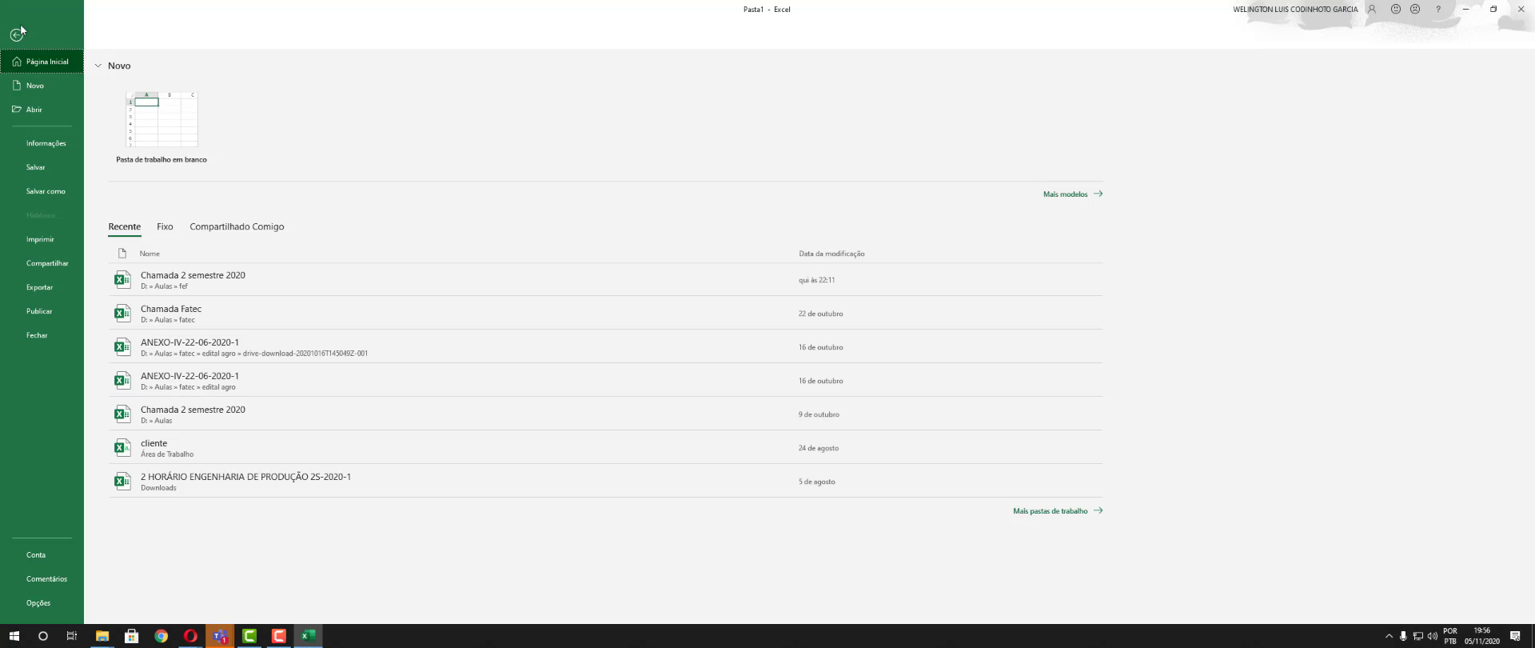
left_click(24, 29)
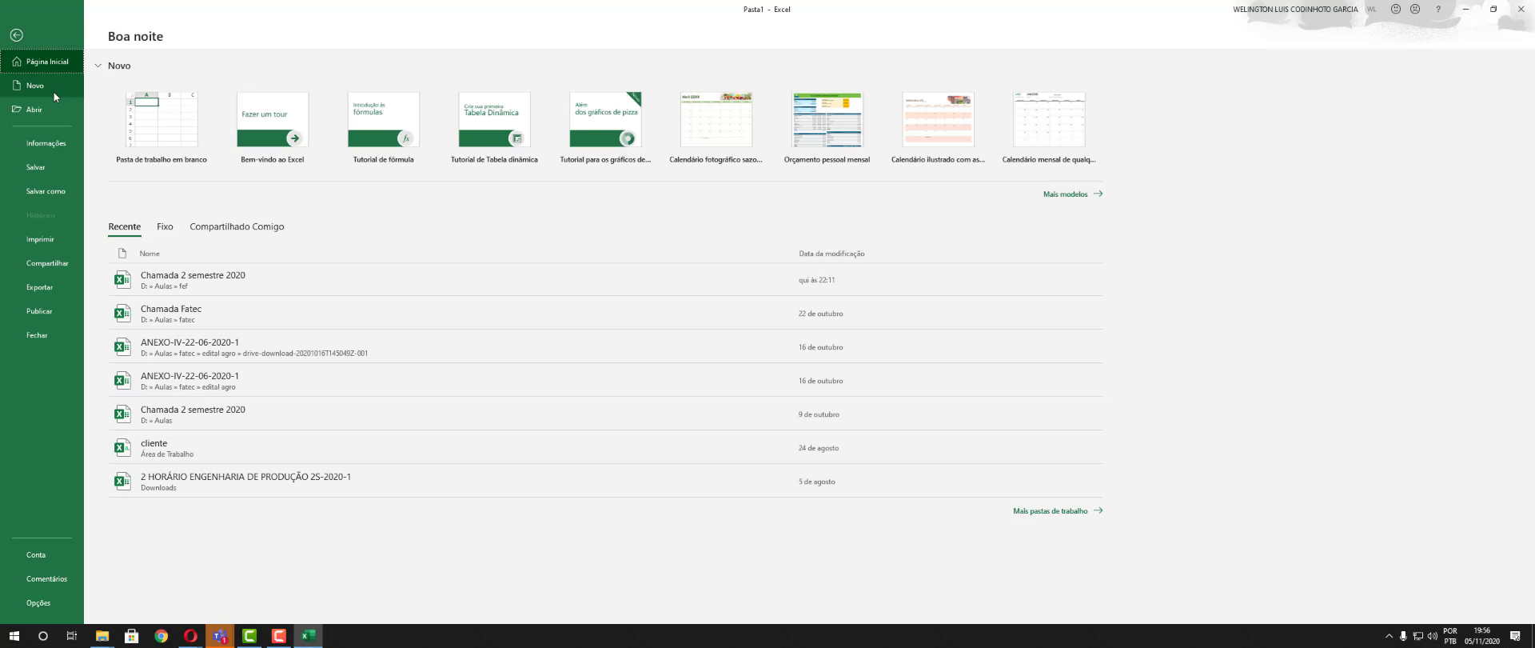
left_click(53, 240)
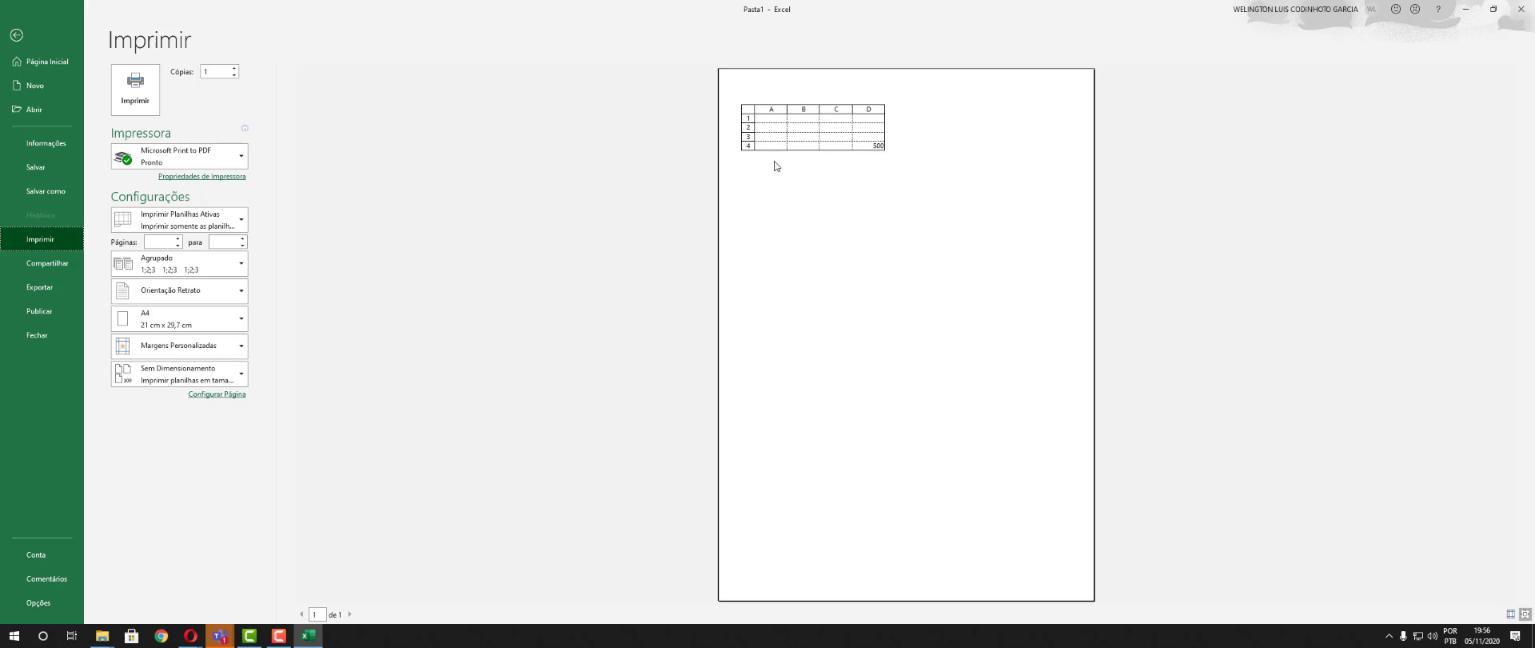
left_click(17, 36)
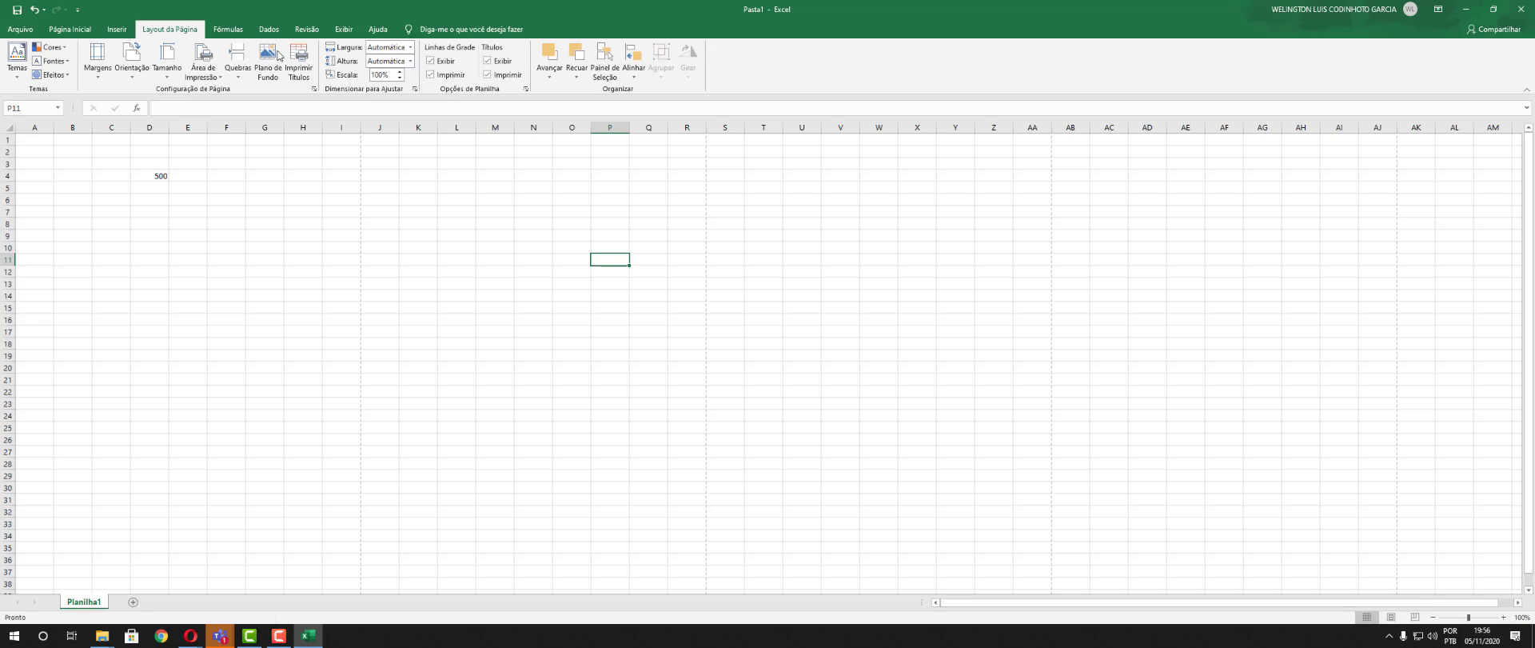
Turn off printing of the gridlines and headings, check the print preview again, and return to the sheet
left_click(430, 75)
left_click(487, 74)
left_click(20, 29)
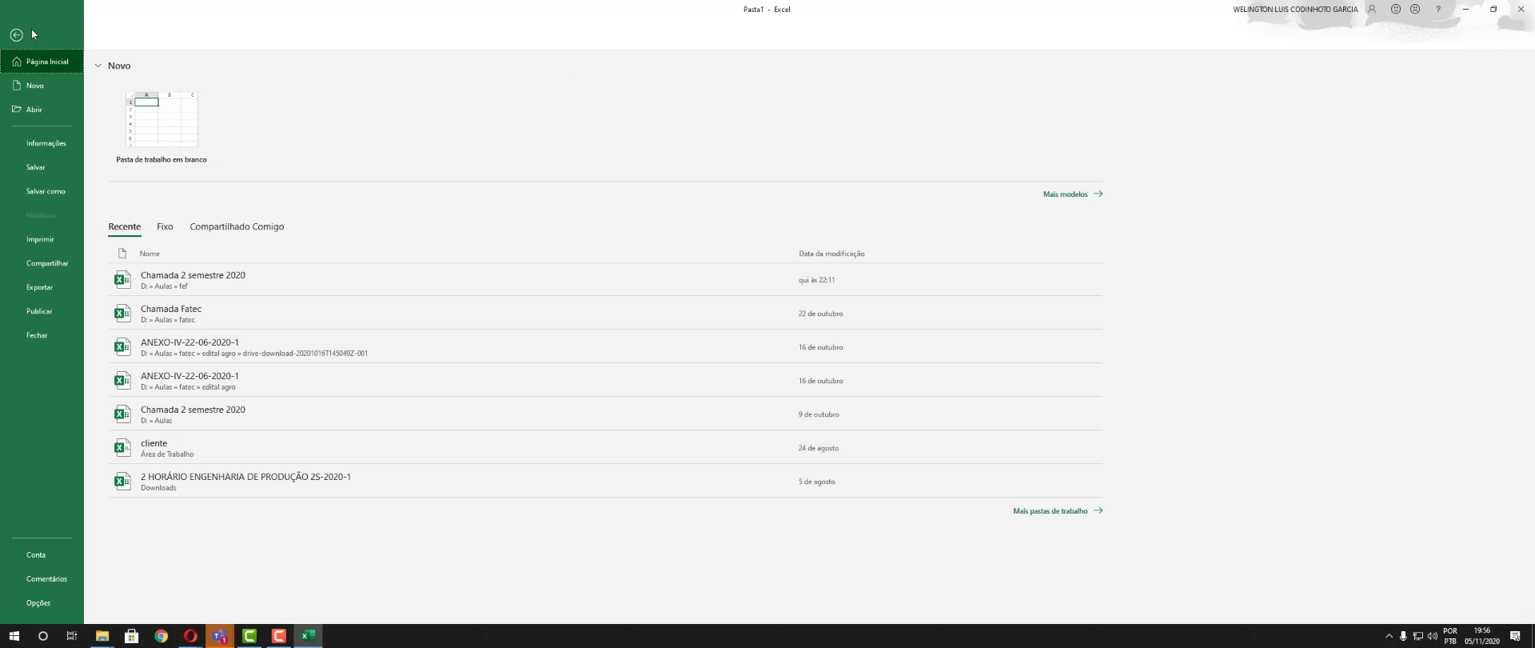
left_click(40, 239)
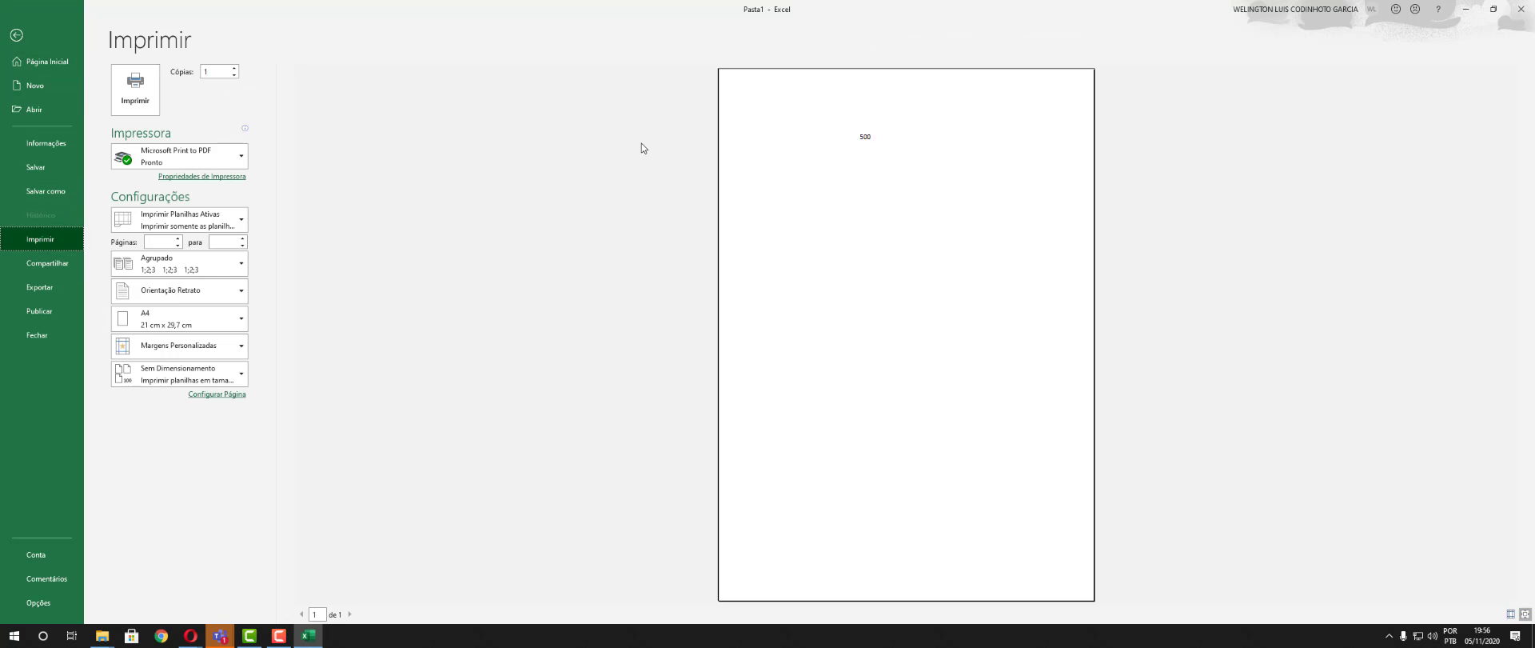
left_click(16, 35)
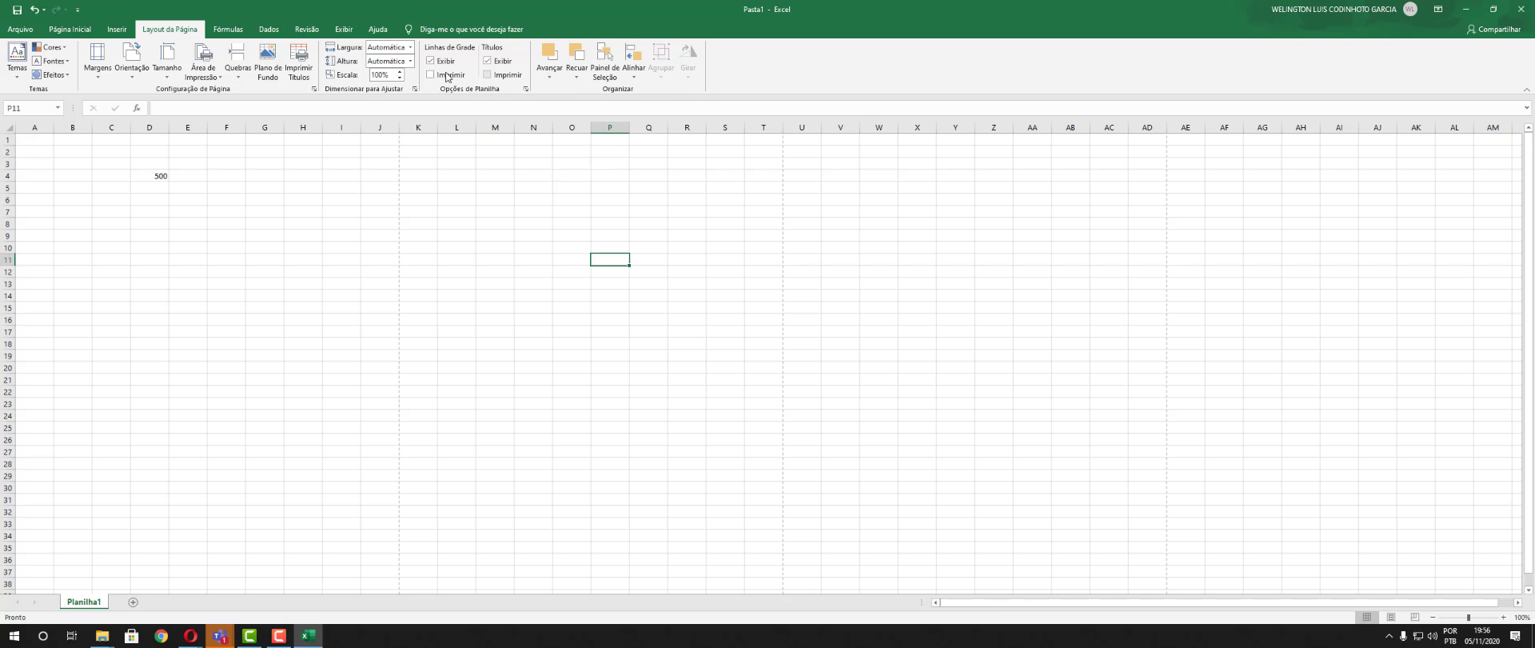
Look through the financial, logical, text, date and time, lookup, math and additional function categories without inserting any function
left_click(238, 32)
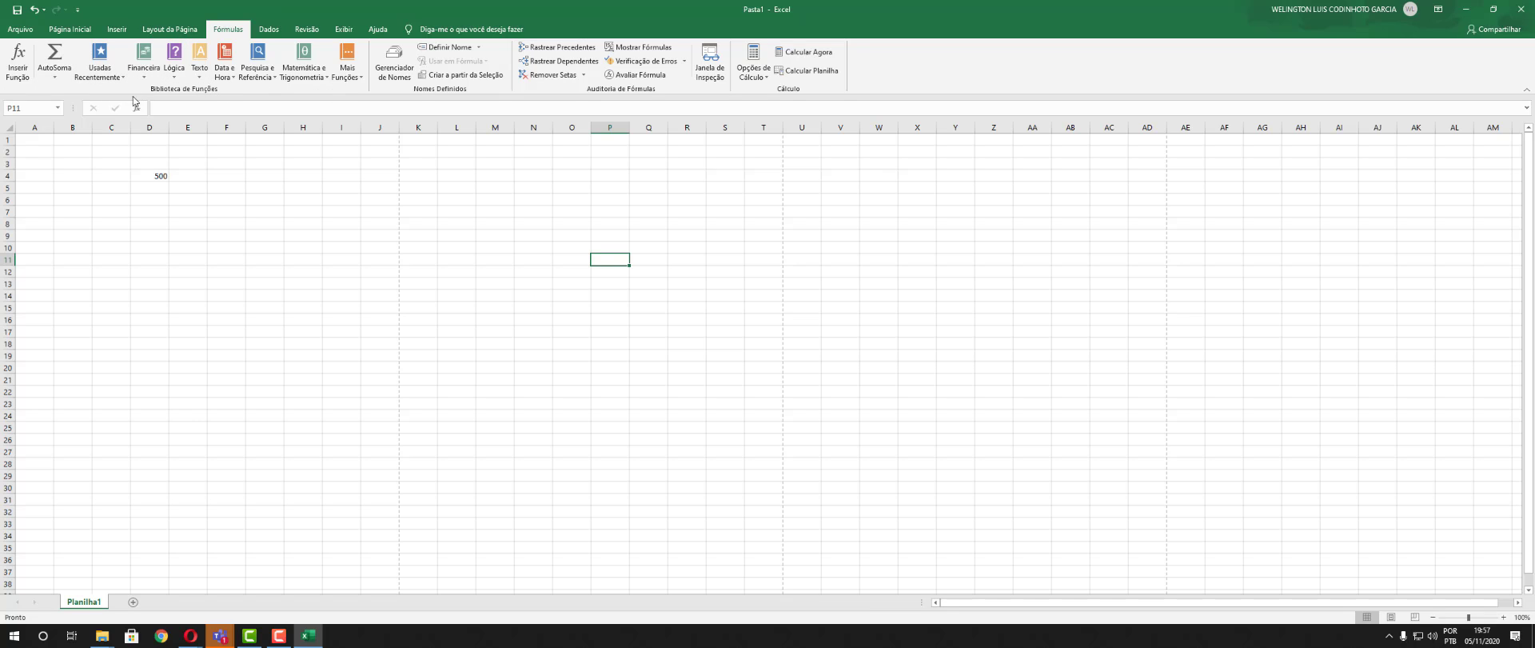
left_click(144, 62)
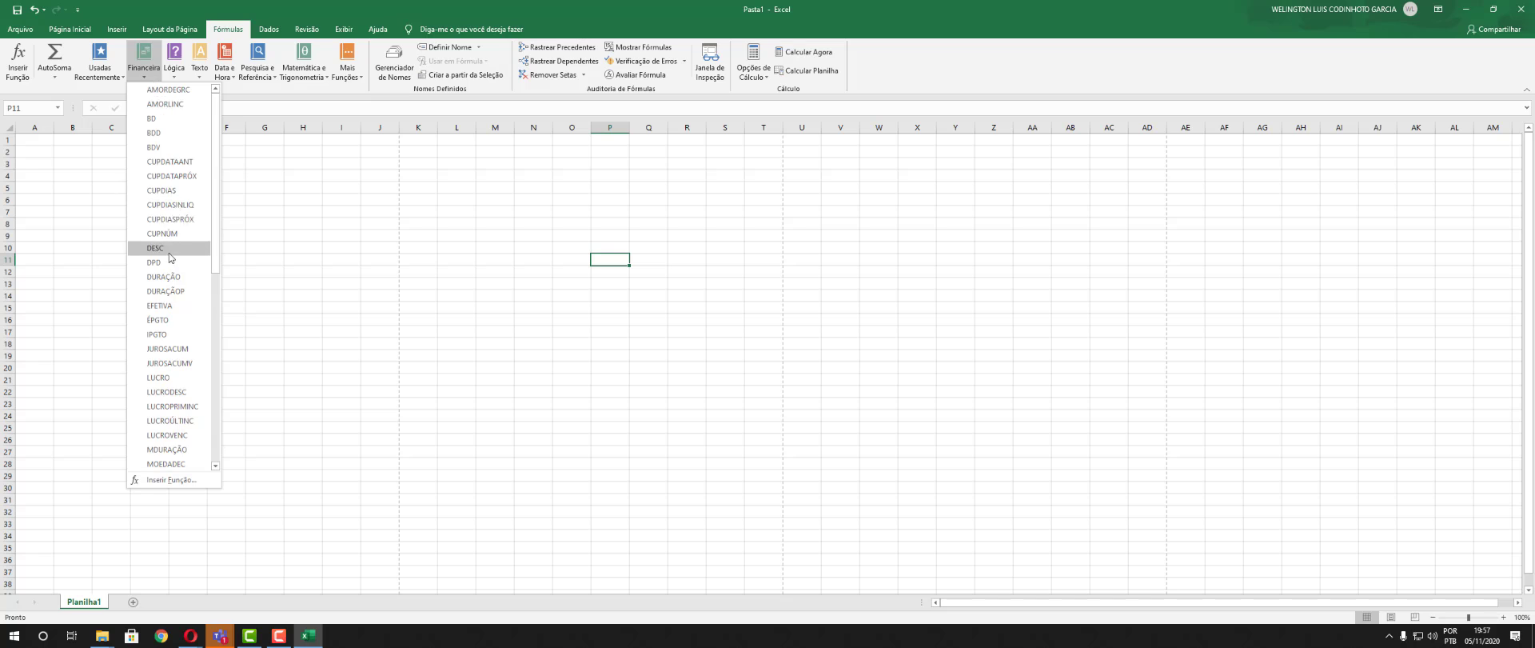
scroll(169, 272, "down", 2)
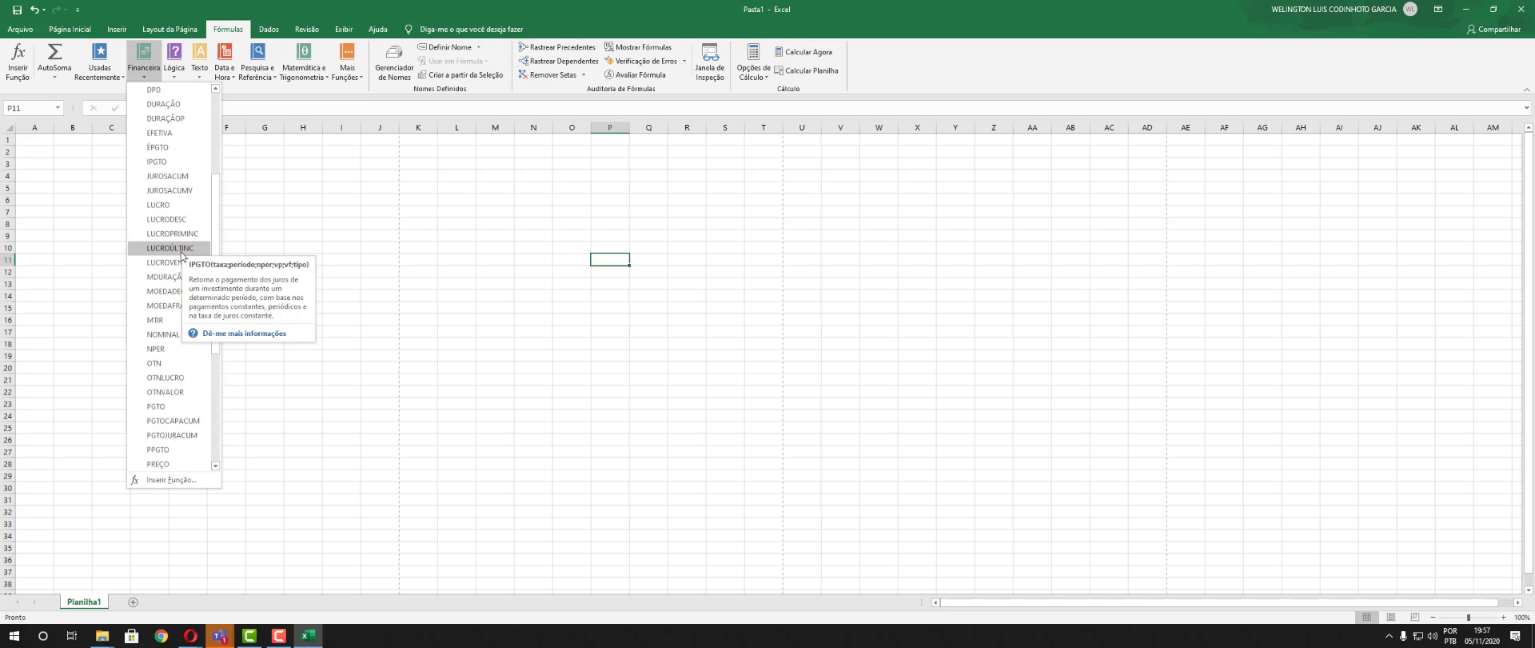
scroll(182, 256, "down", 7)
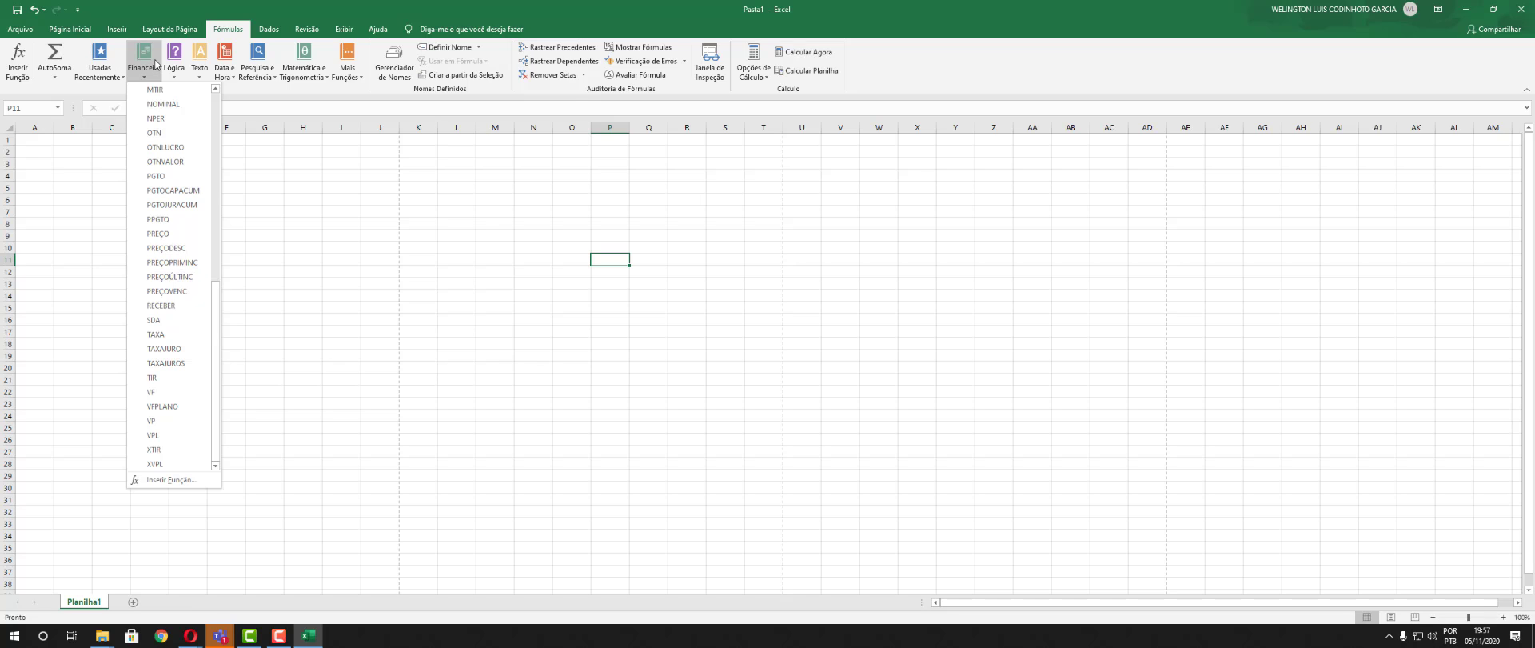
left_click(182, 75)
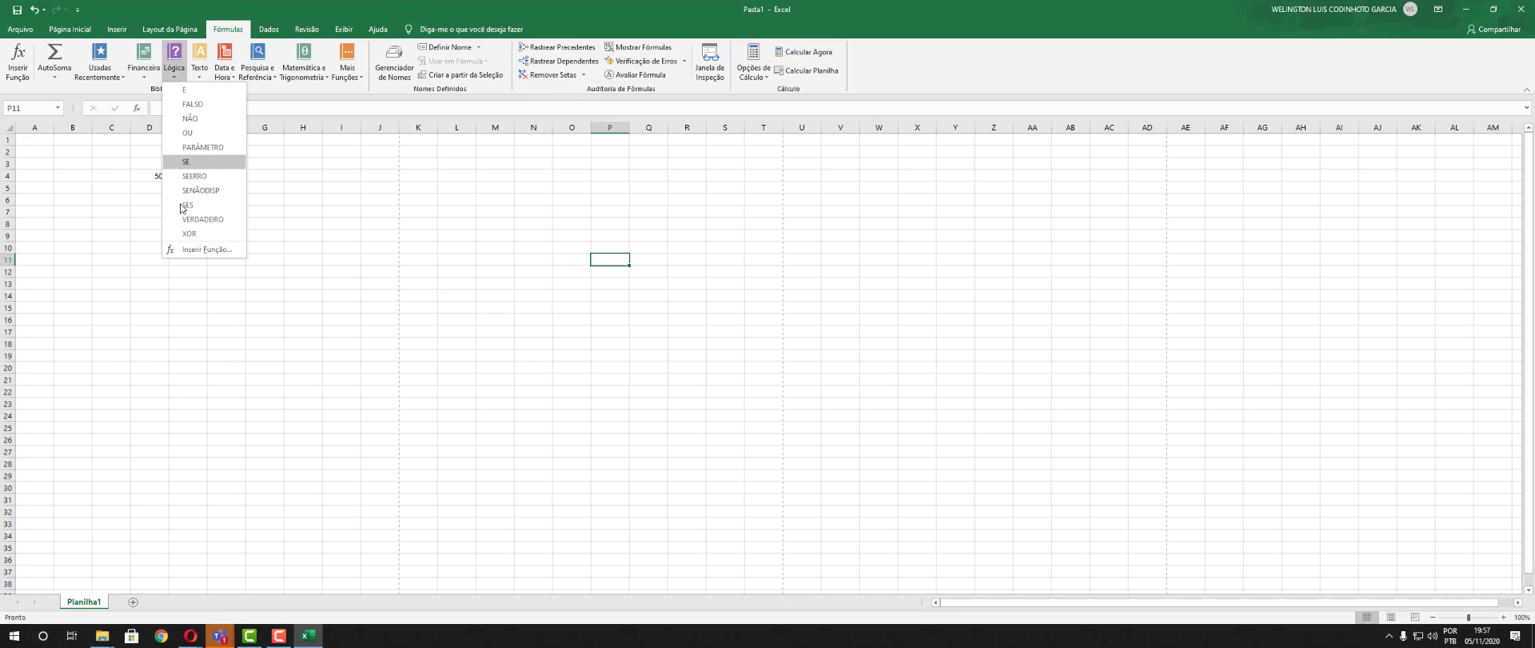
left_click(197, 71)
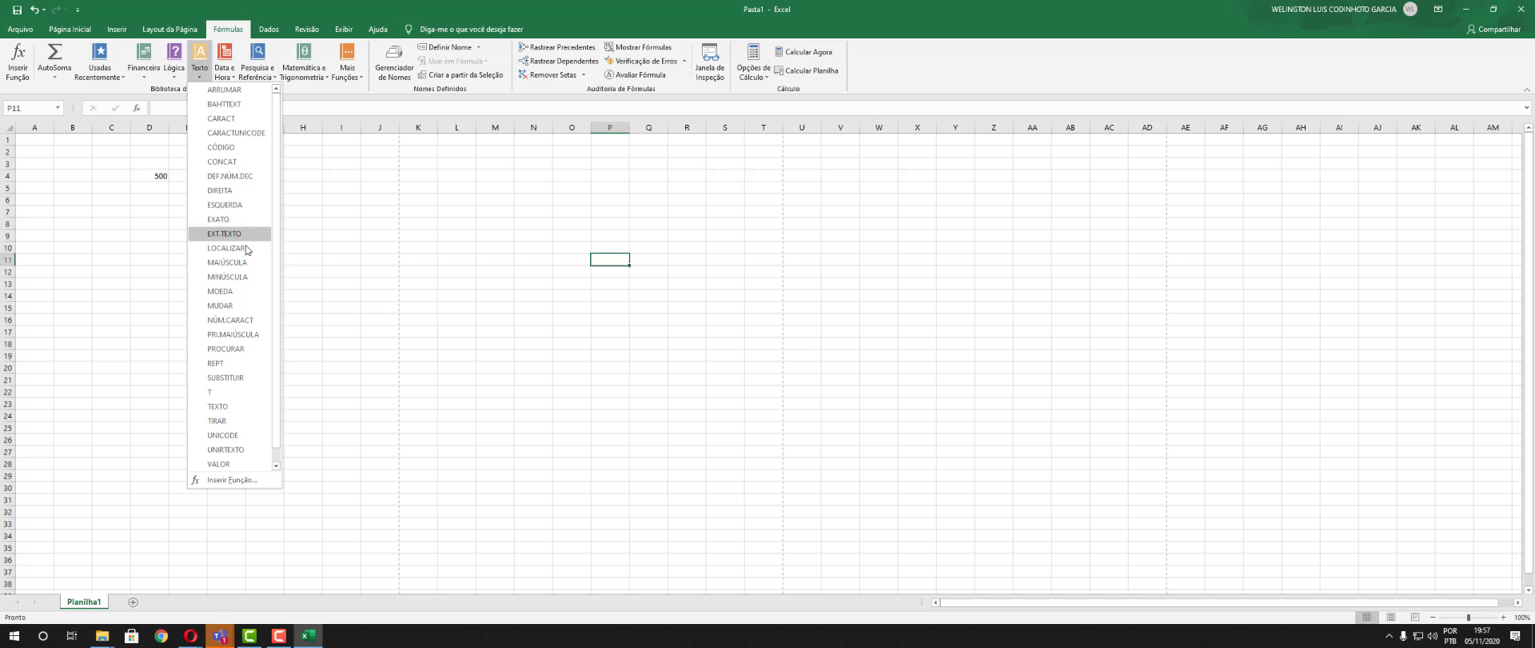
left_click(232, 72)
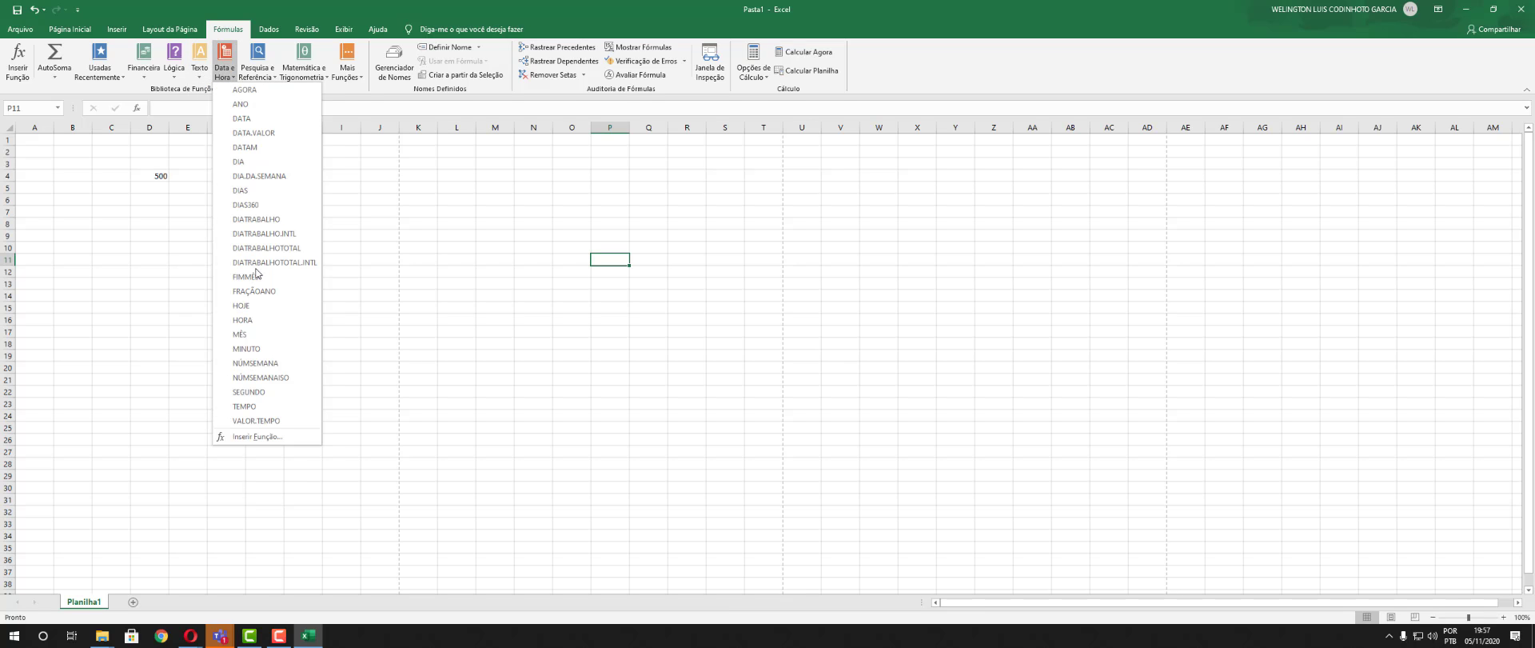
left_click(254, 72)
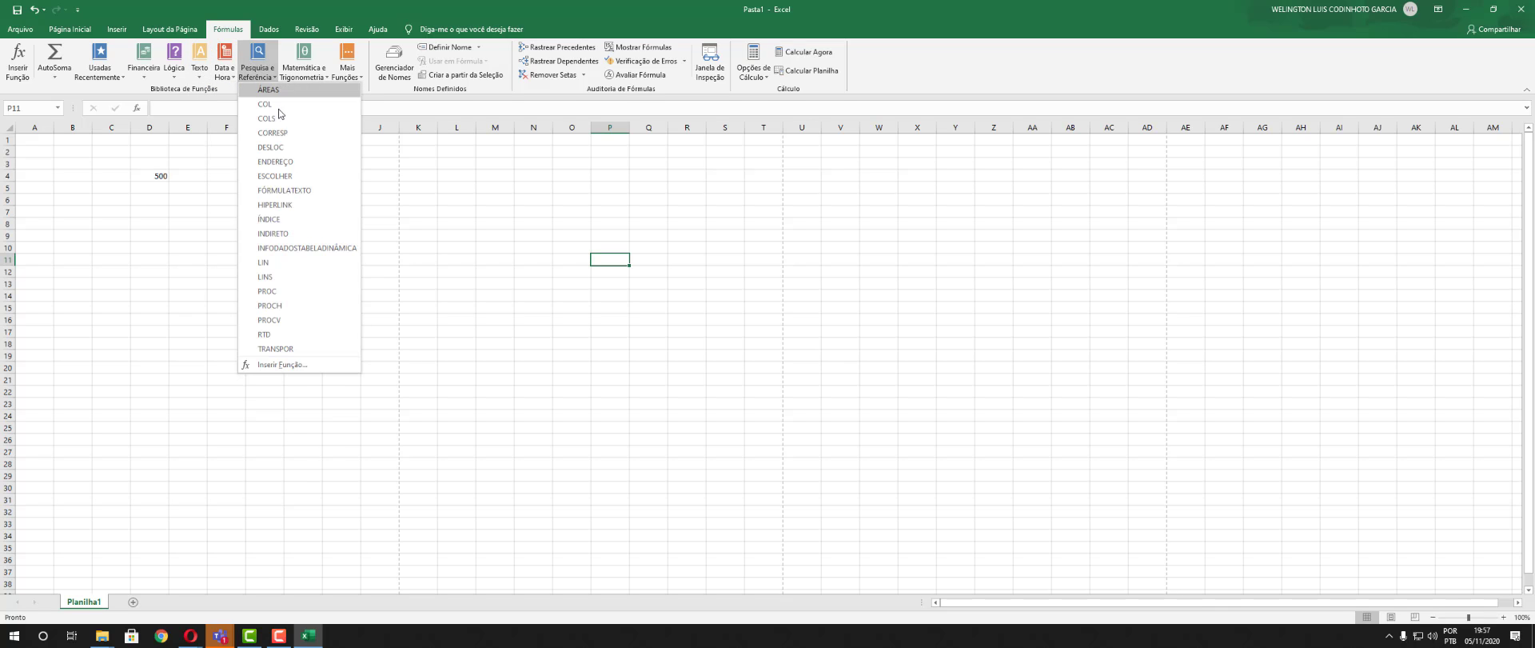
left_click(316, 68)
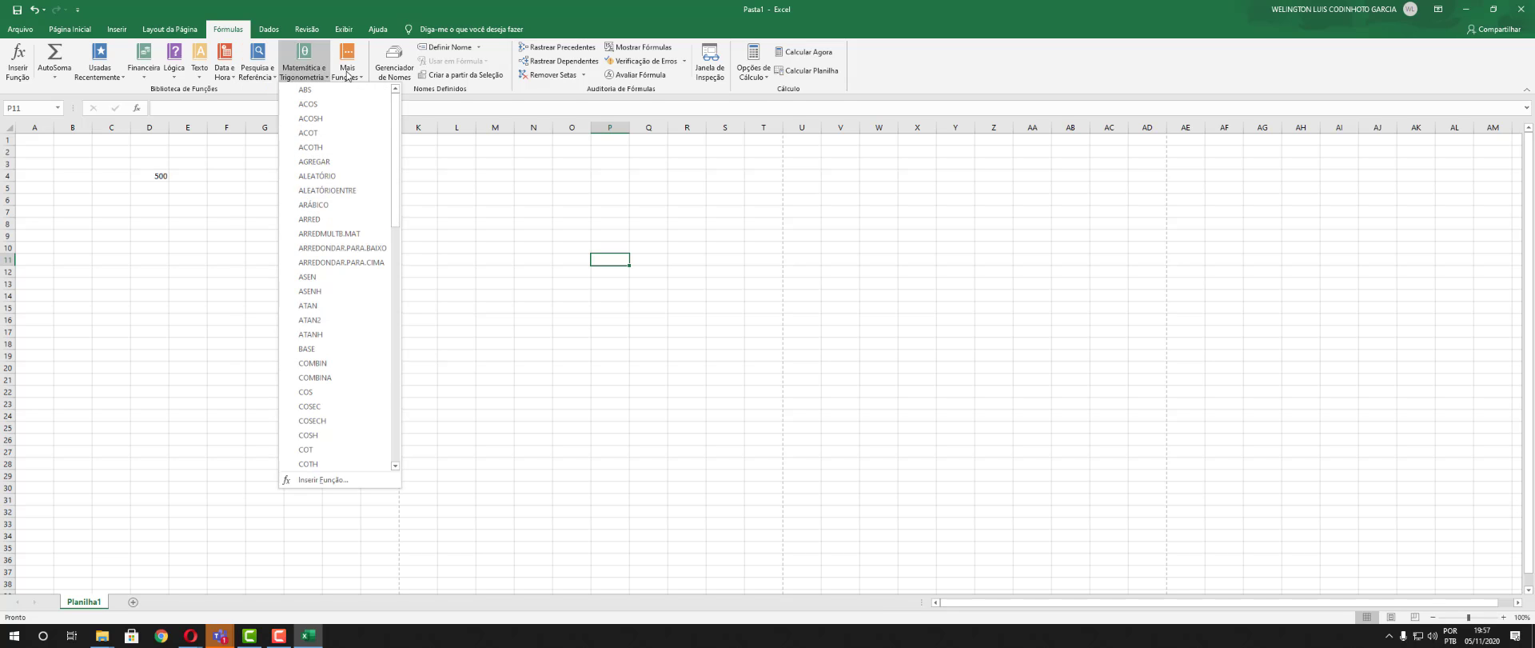
left_click(349, 72)
mouse_move(365, 91)
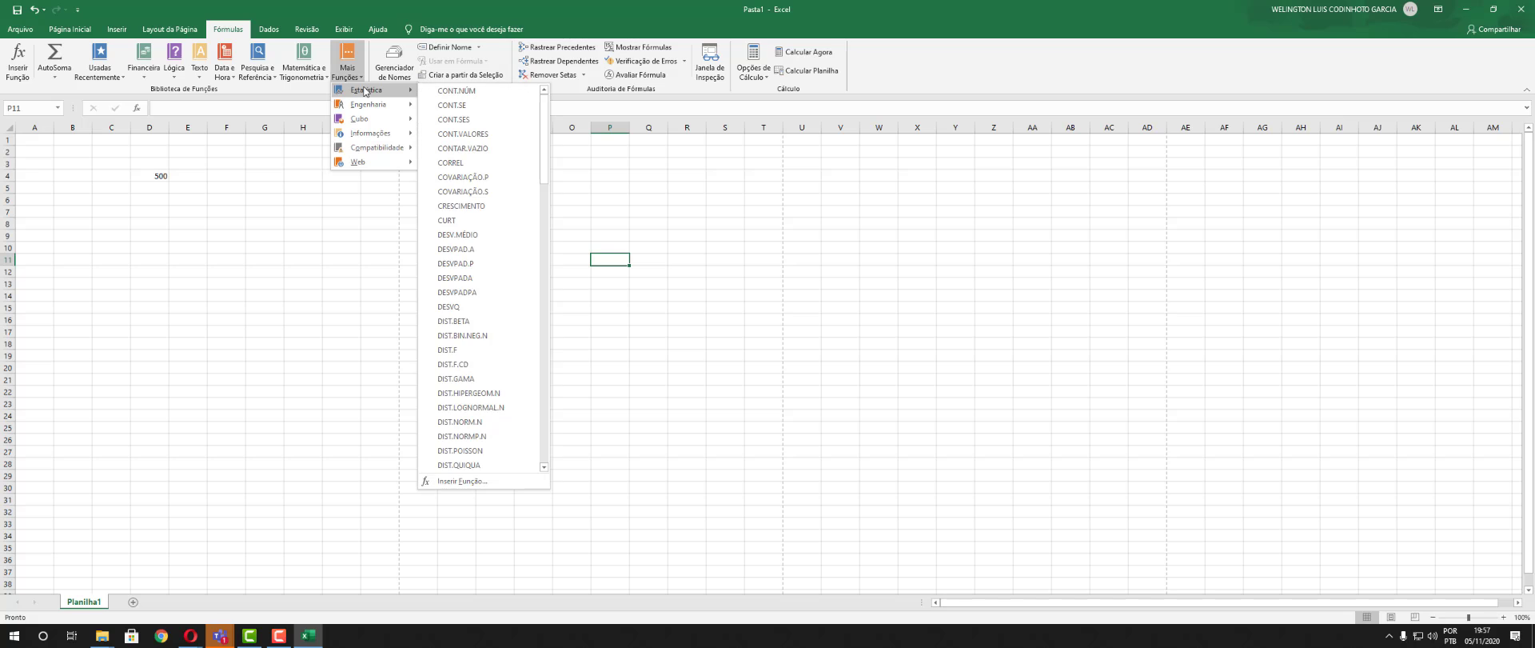
mouse_move(364, 162)
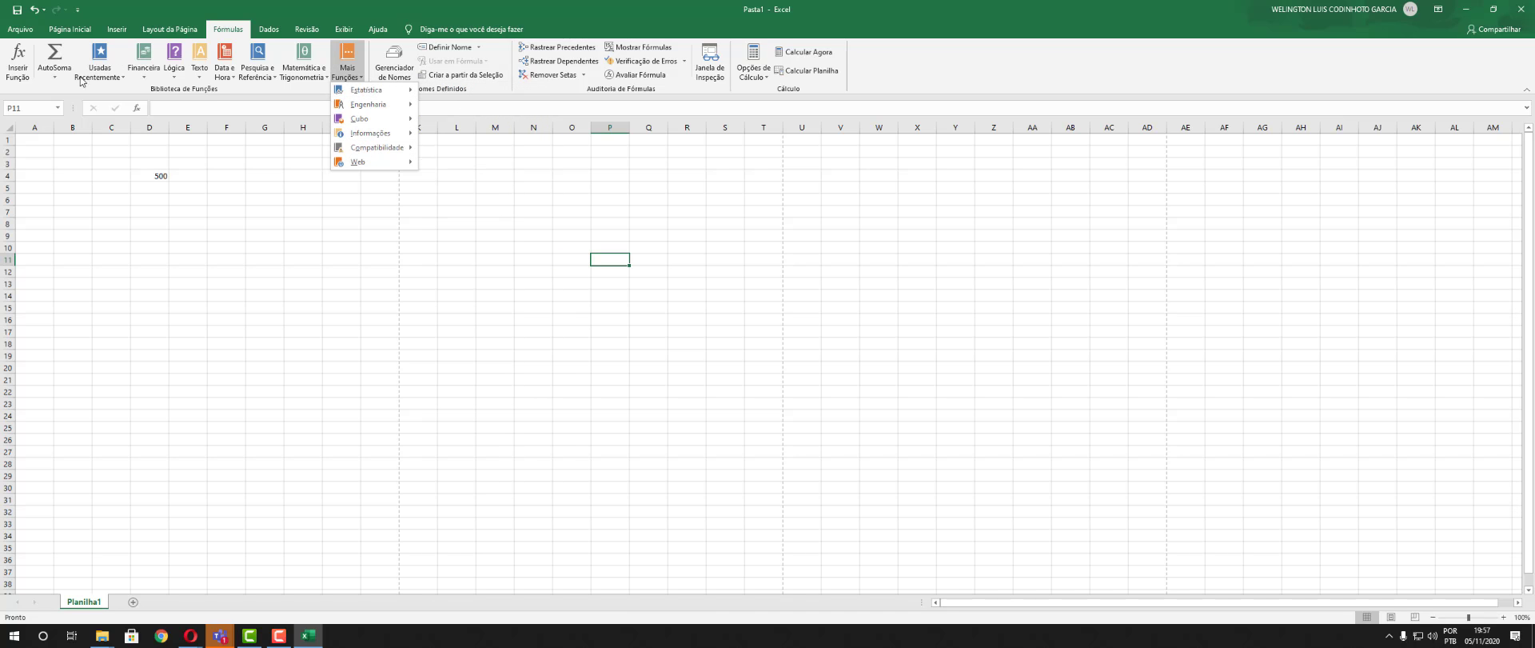
left_click(482, 107)
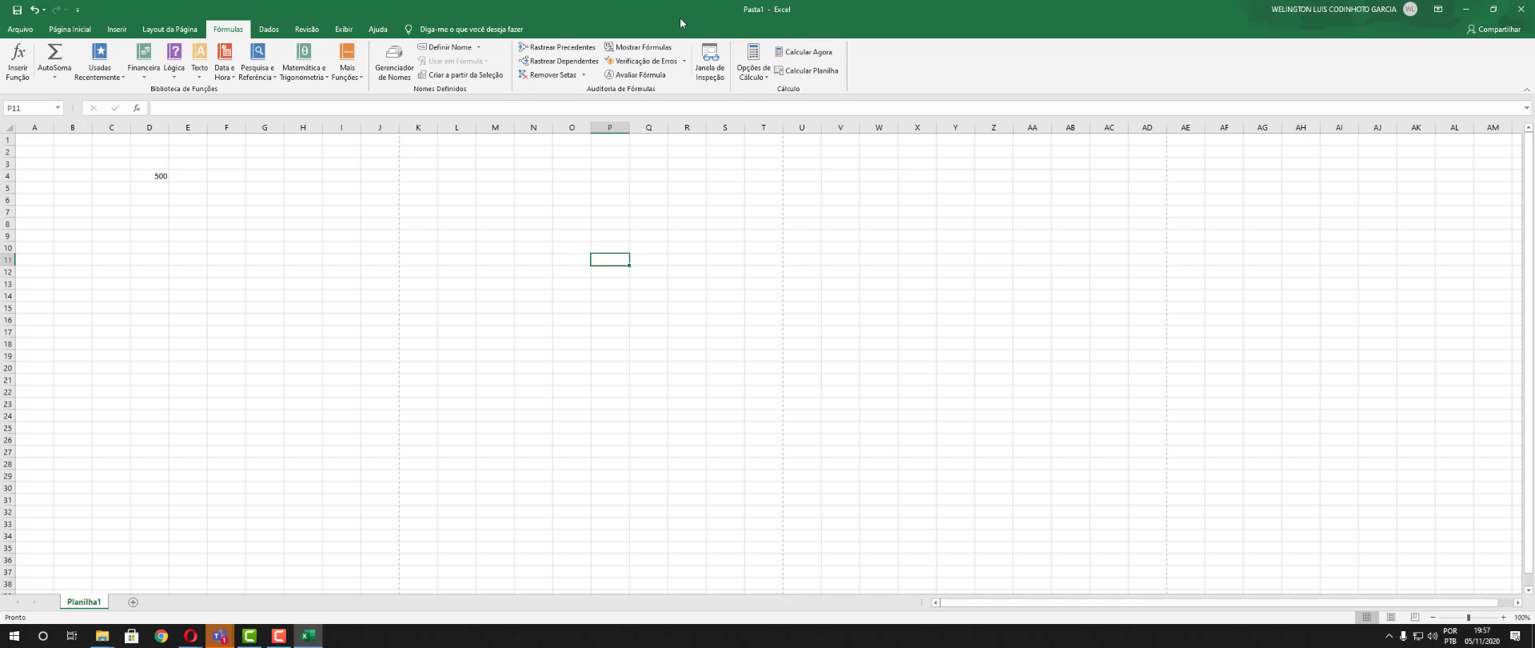
Dismiss the tip about importing data and copy the range A4:D4 into row 5 starting at A5
left_click(271, 29)
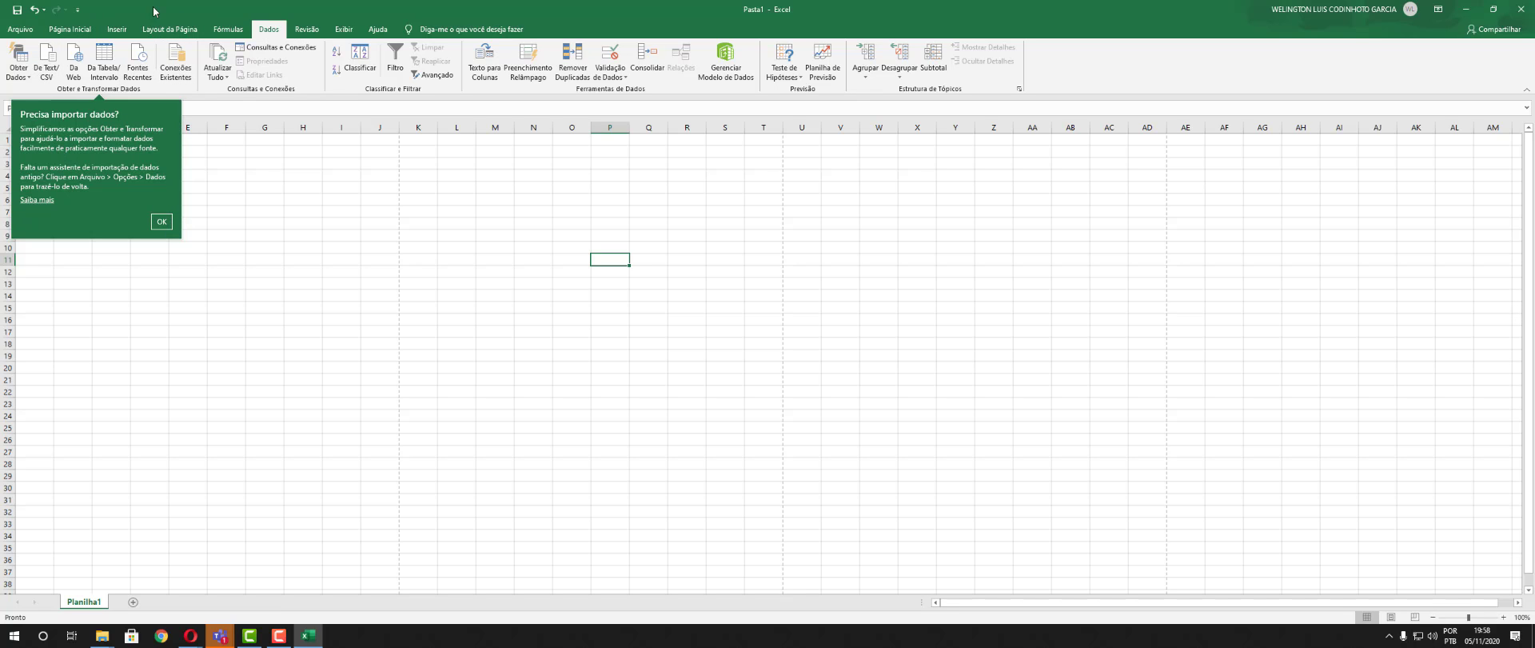
left_click(167, 226)
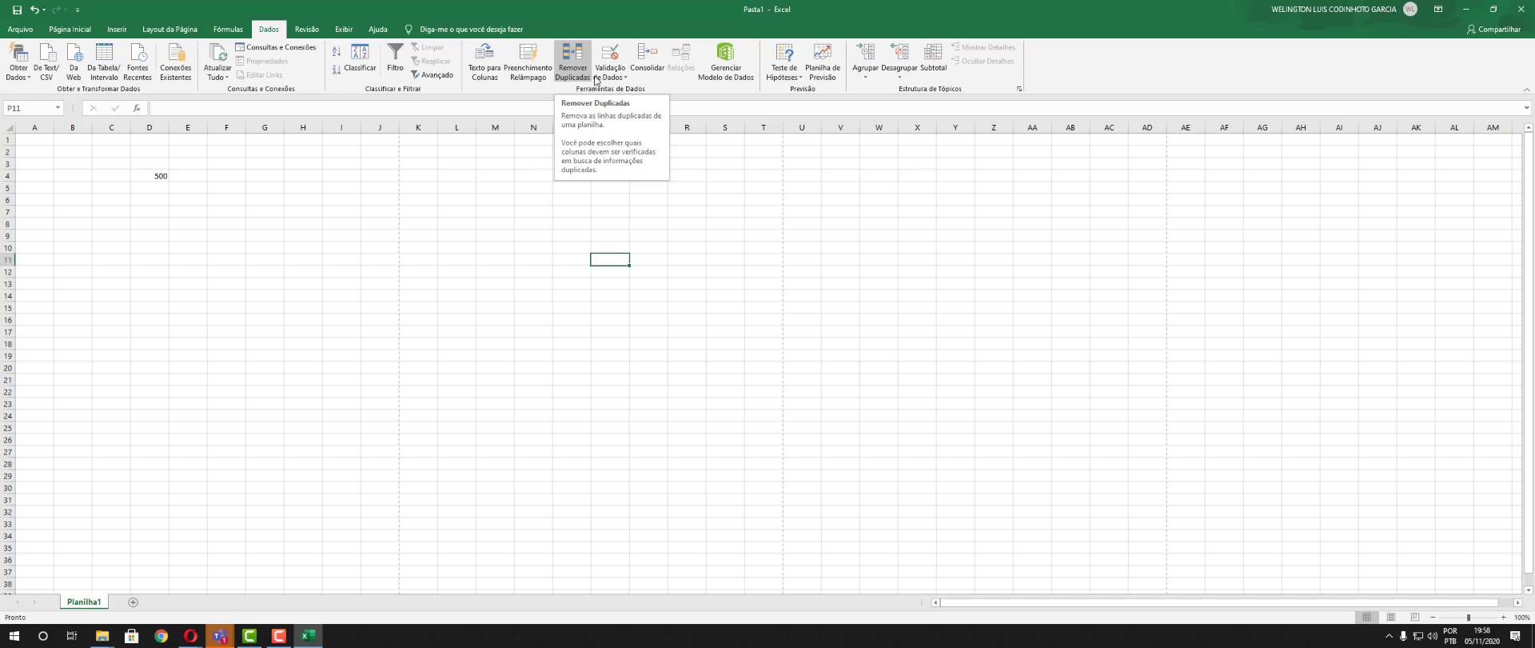
left_click(140, 165)
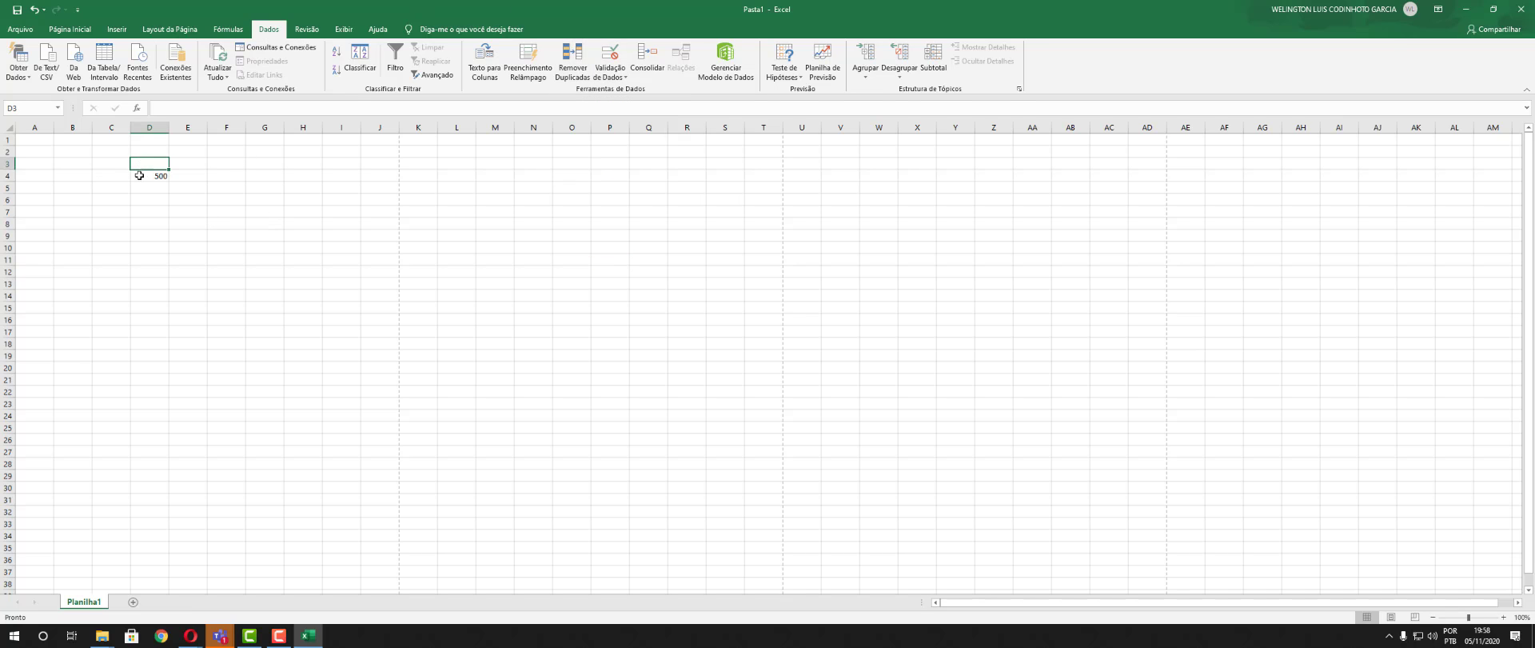
left_click_drag(140, 175, 6, 173)
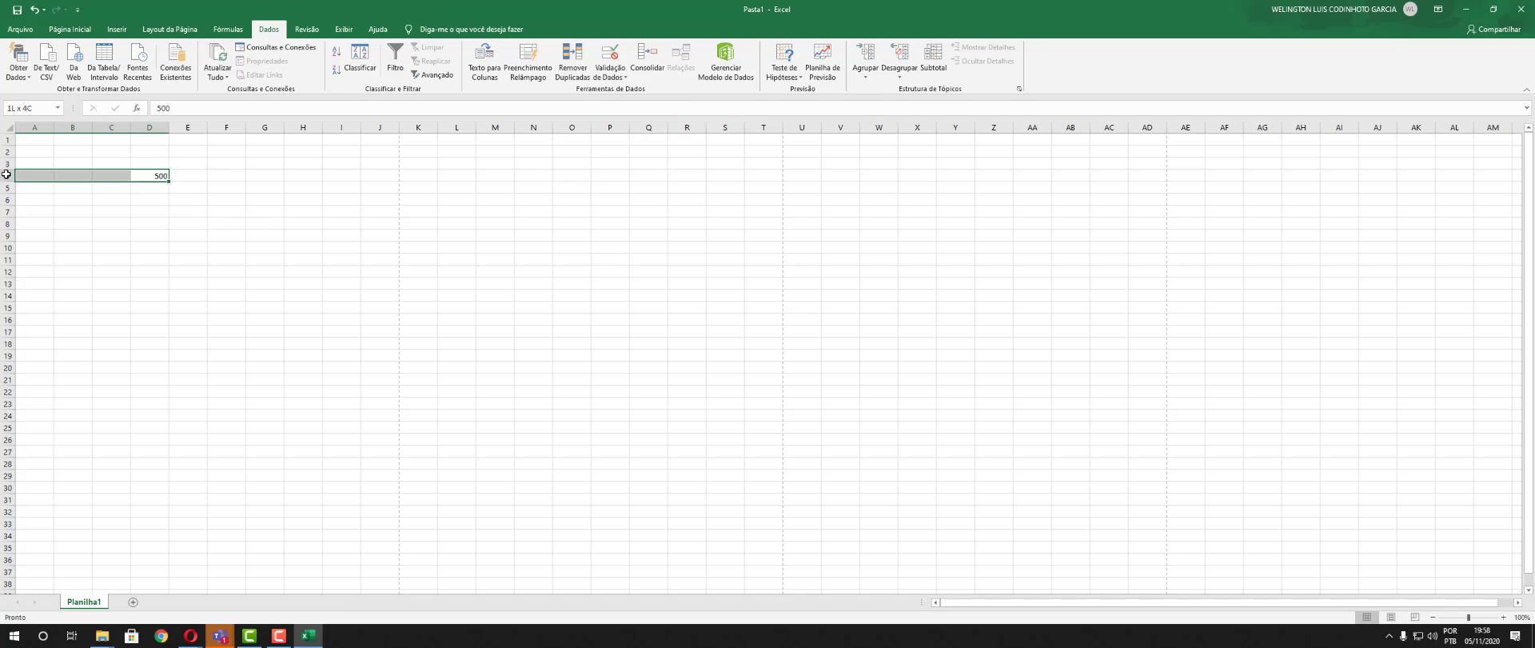
key("ctrl+c")
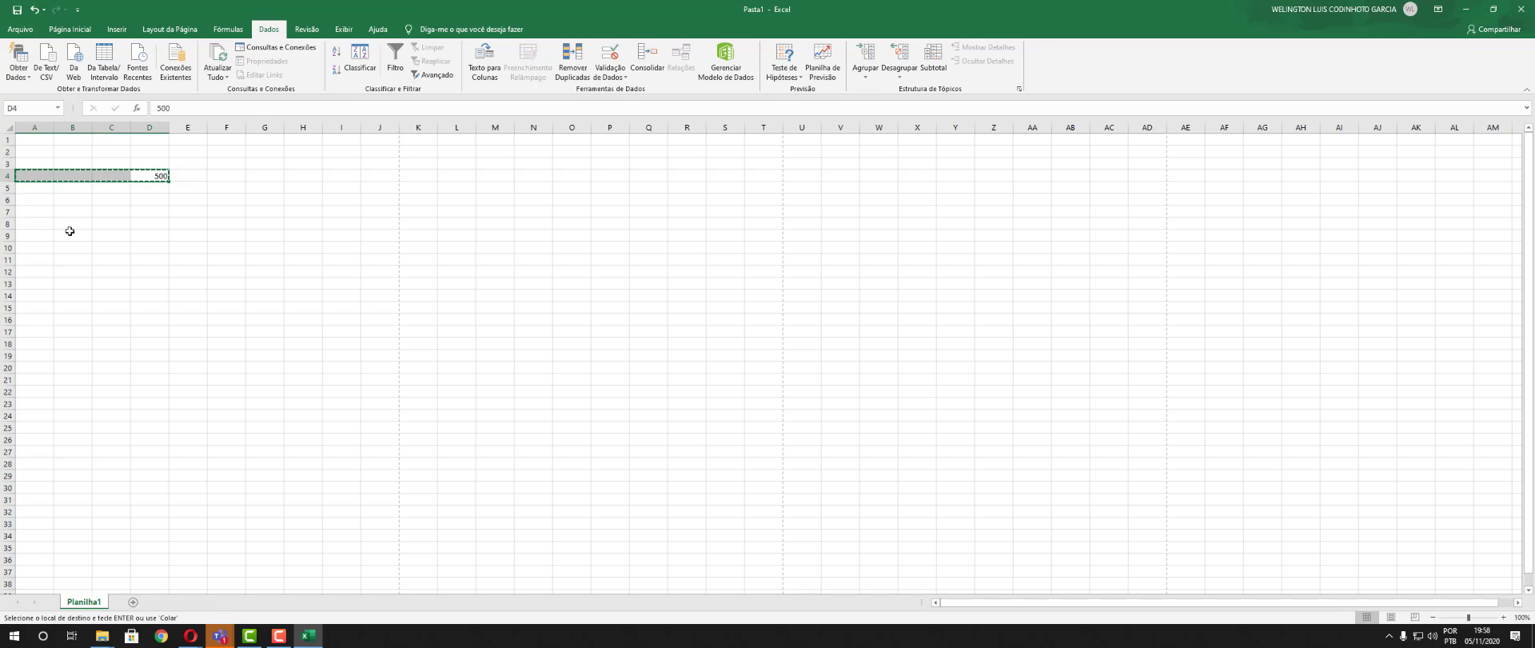
left_click(45, 189)
key("ctrl+v")
left_click(192, 236)
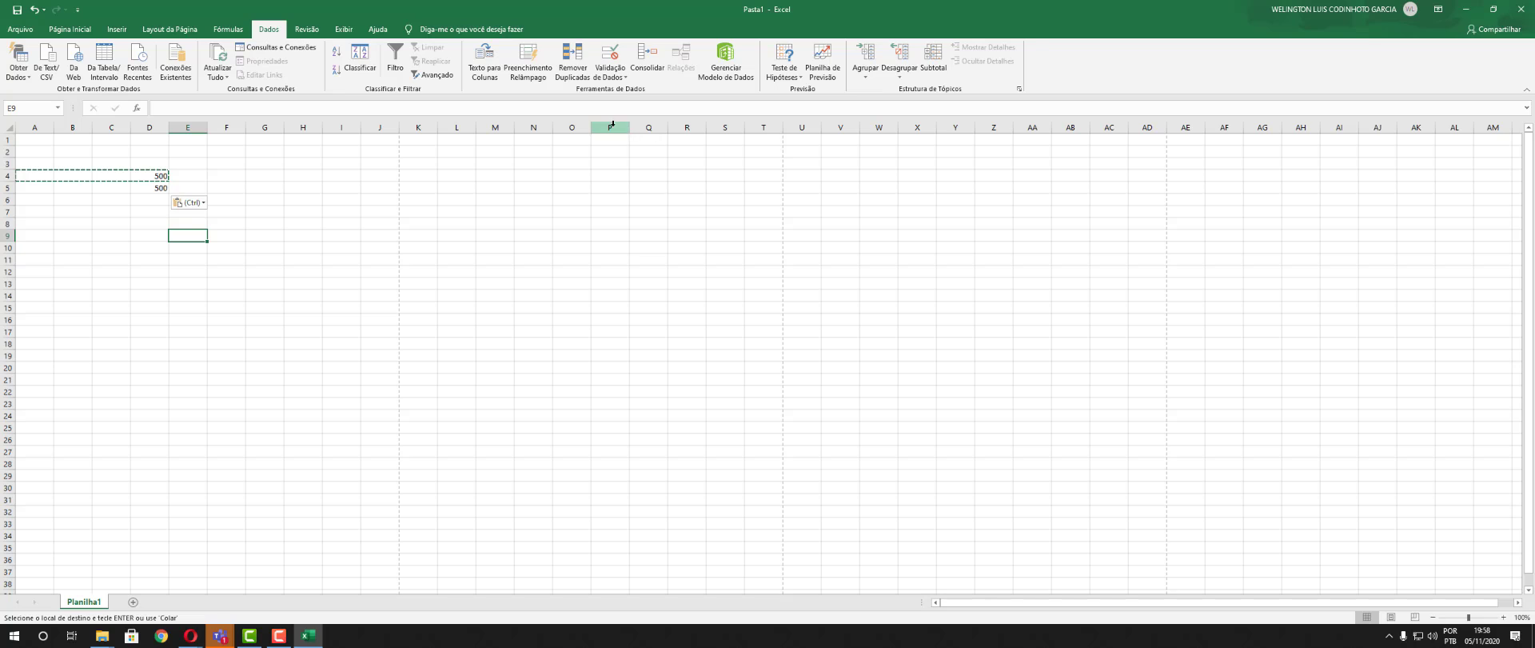
Remove the duplicate rows from the range A1:D5, comparing columns A, B, C and D
left_click(574, 79)
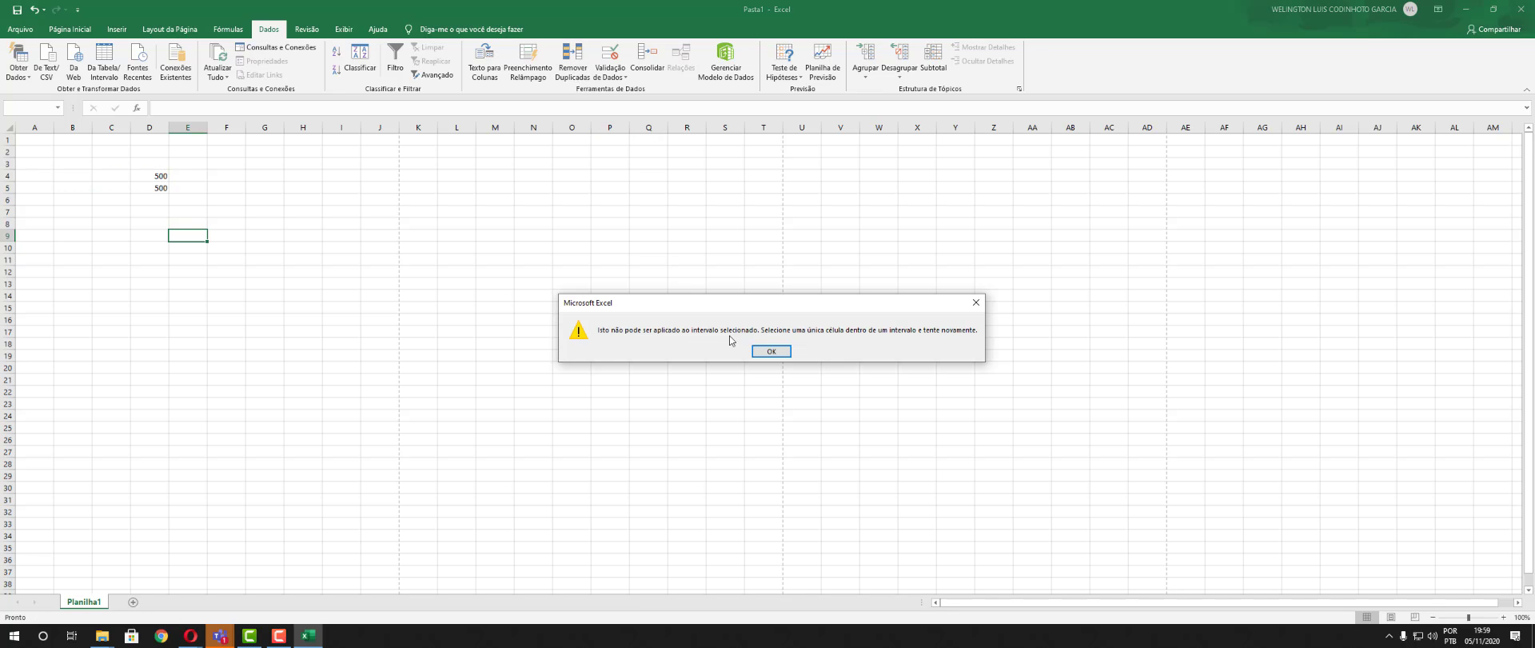
left_click(971, 301)
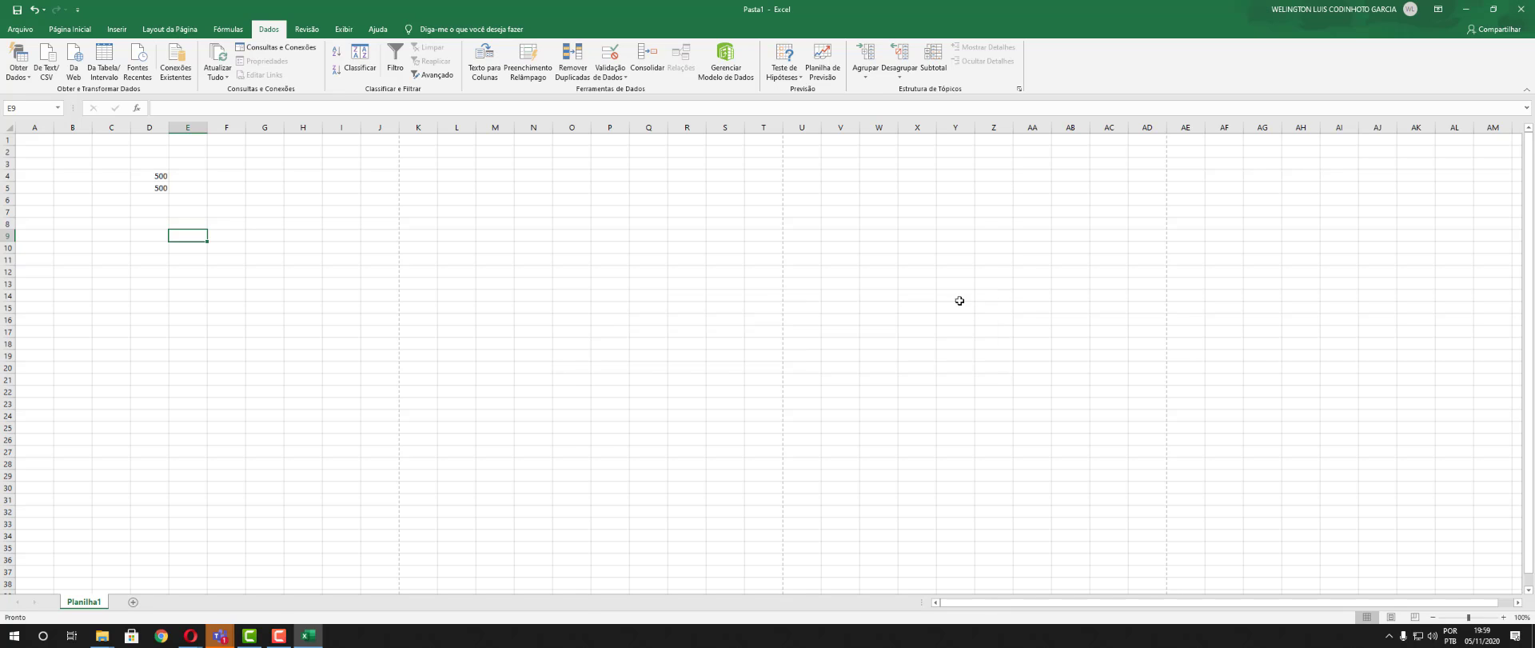
left_click_drag(152, 188, 24, 140)
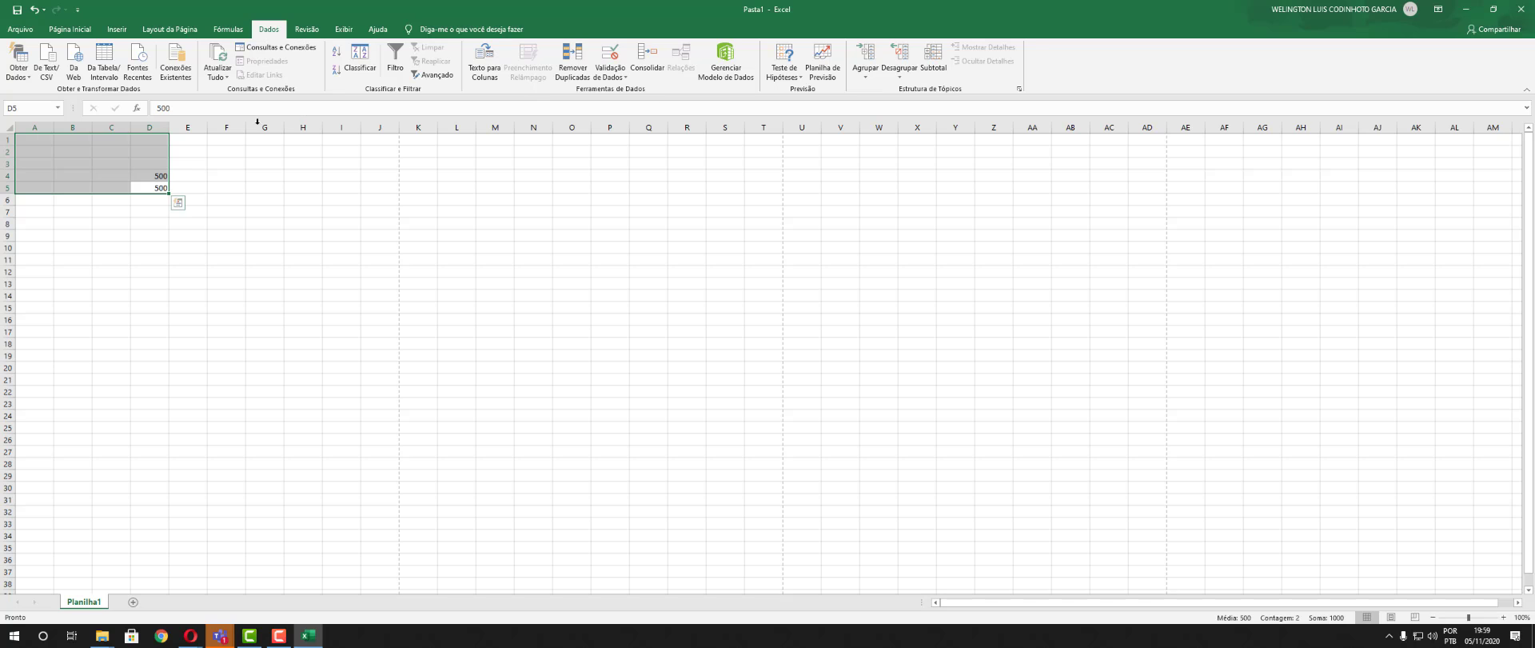
left_click(579, 73)
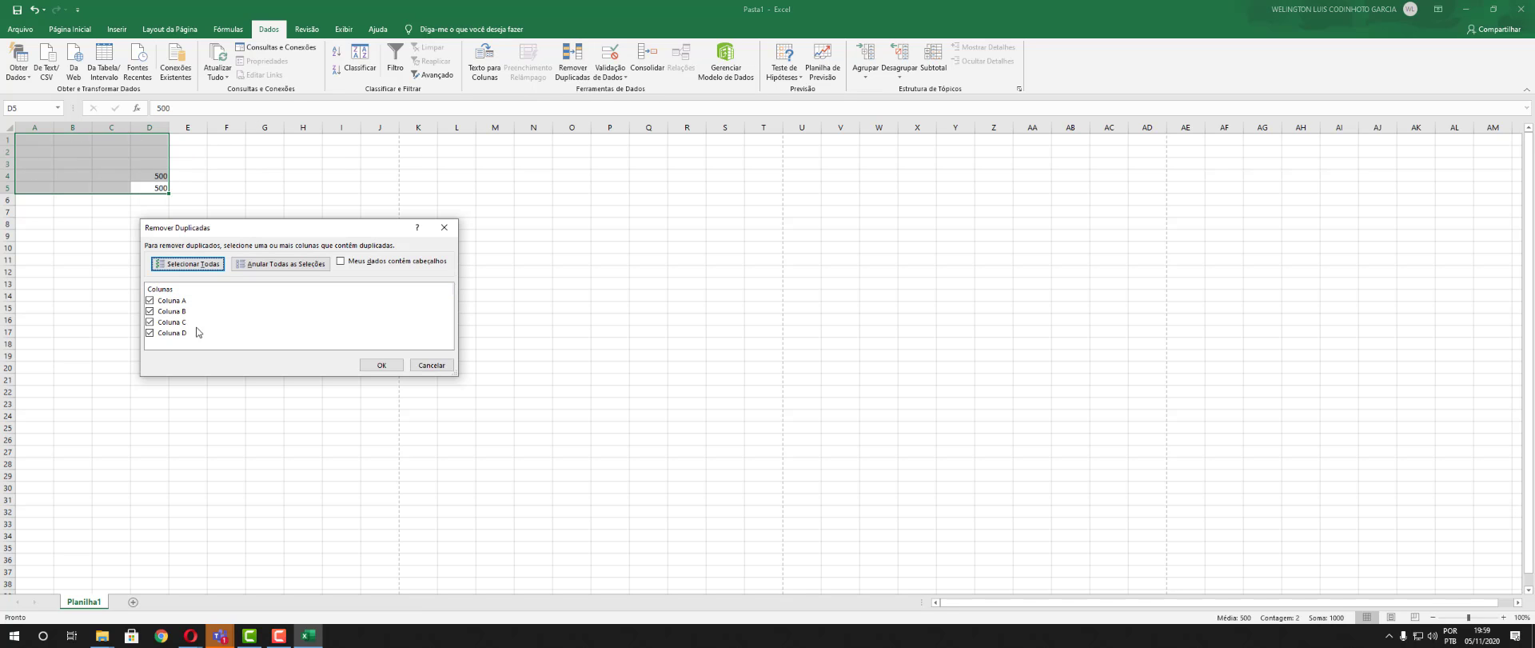
left_click(382, 365)
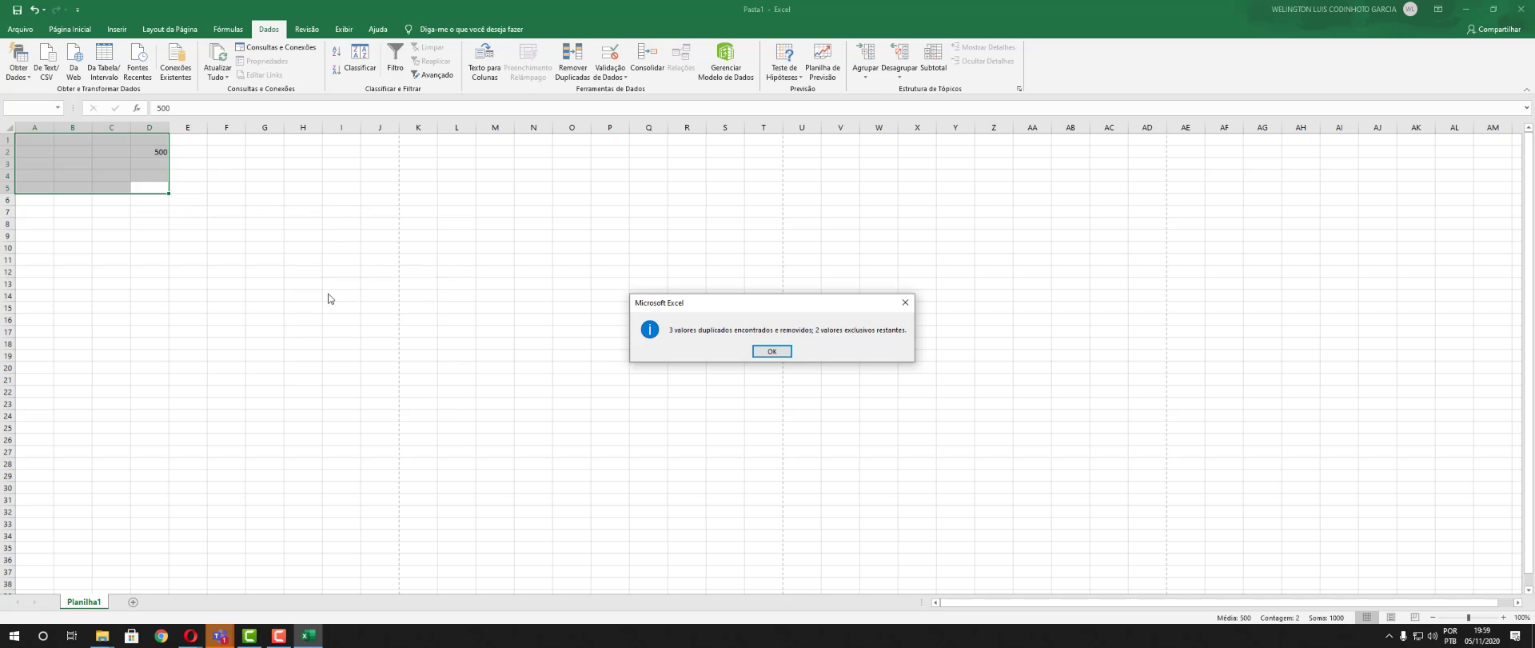
left_click(766, 354)
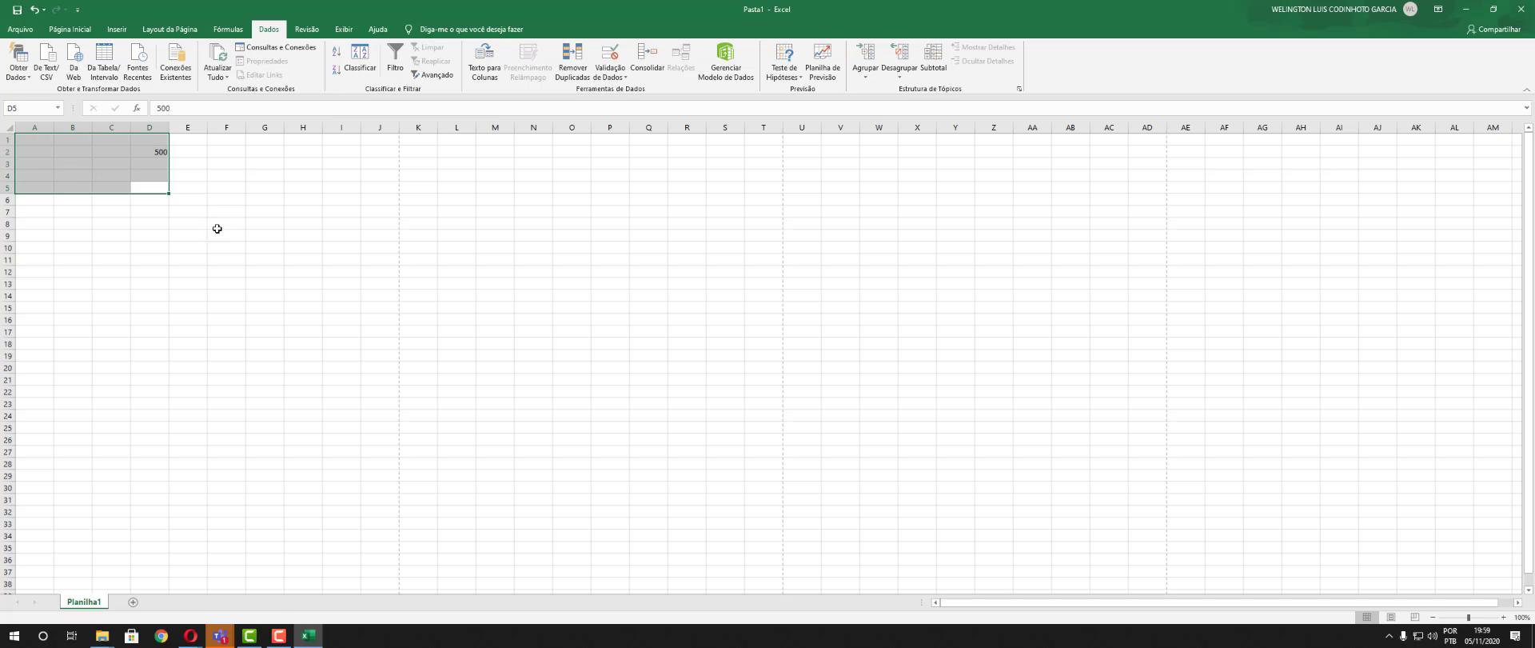
left_click(193, 244)
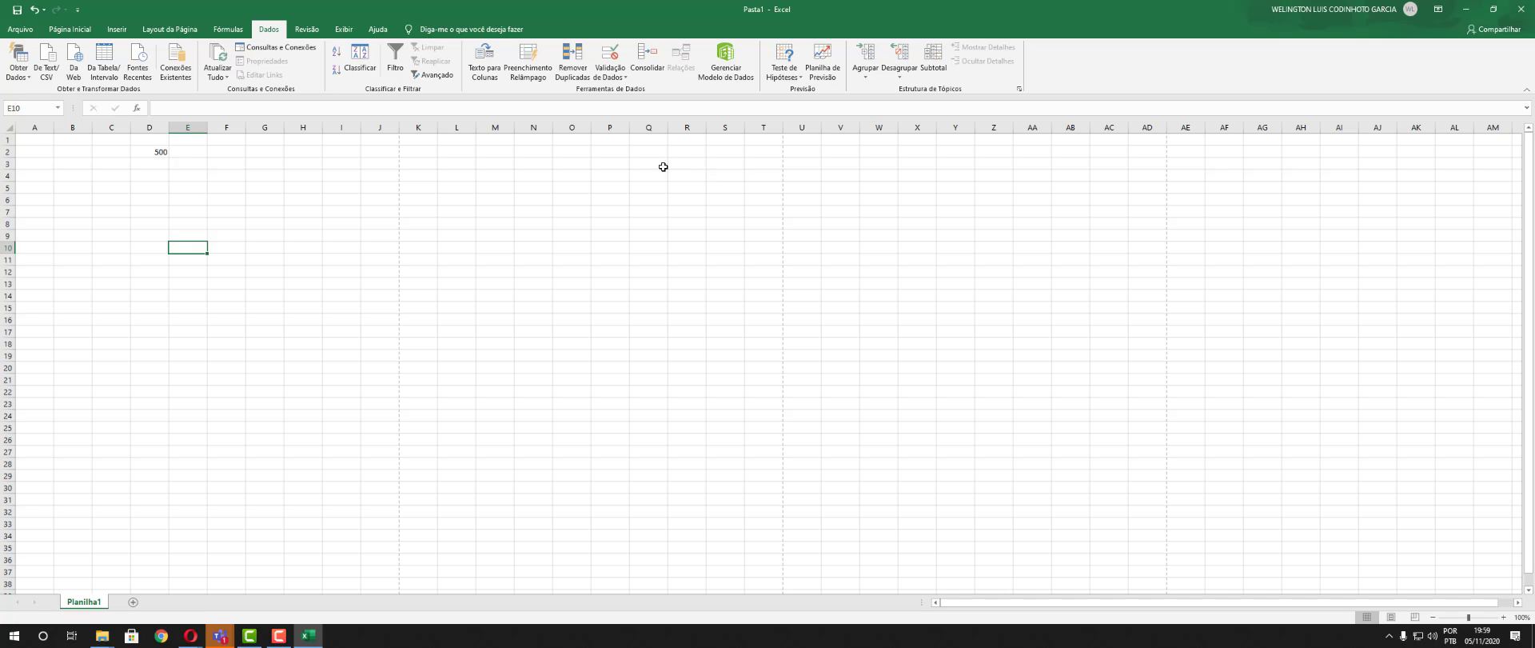
Look over the data validation options and display the review commands without changing anything
left_click(626, 78)
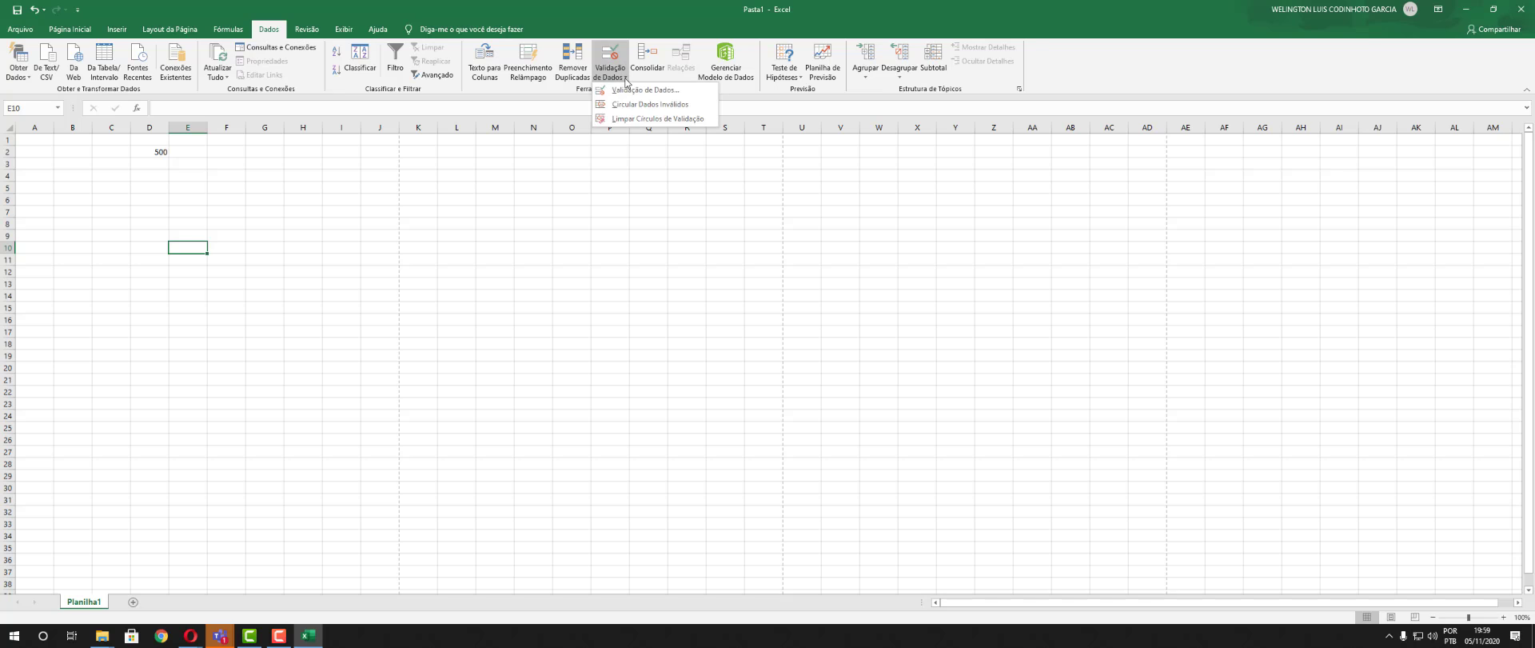
left_click(626, 78)
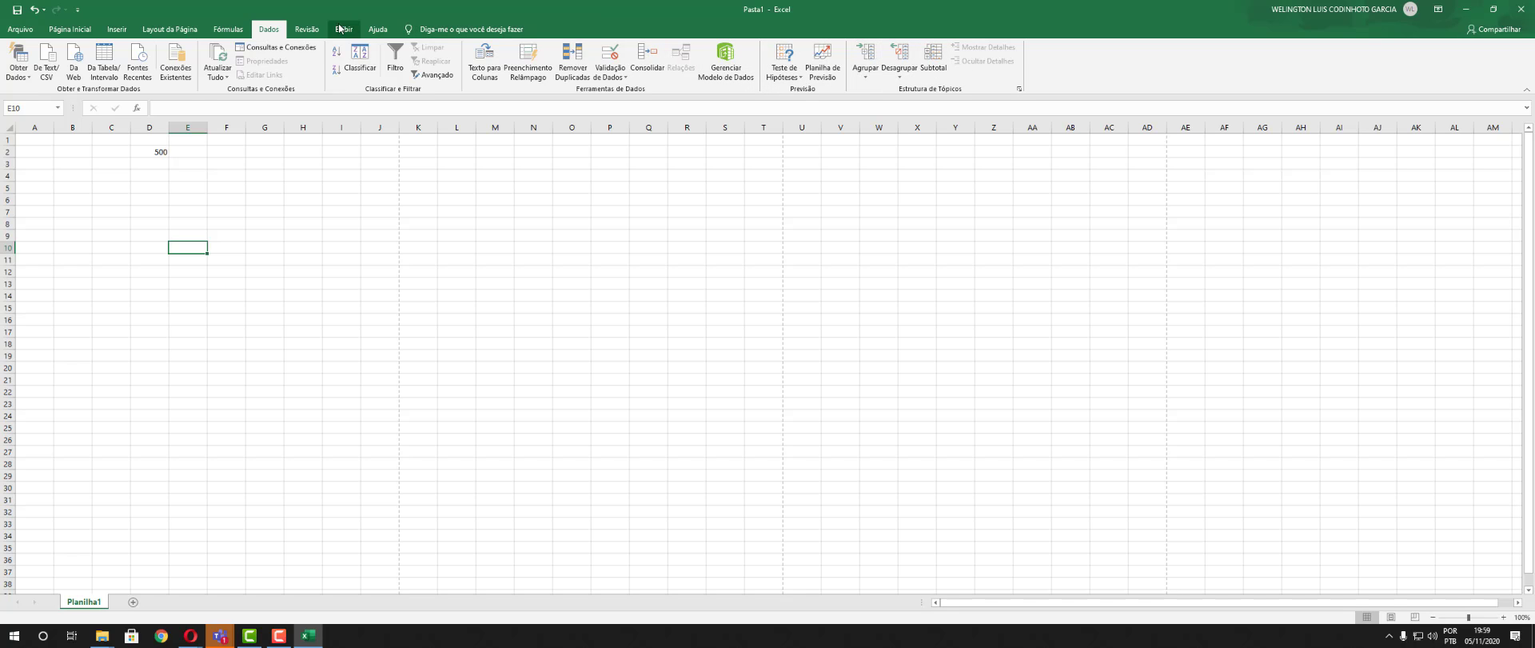
left_click(311, 32)
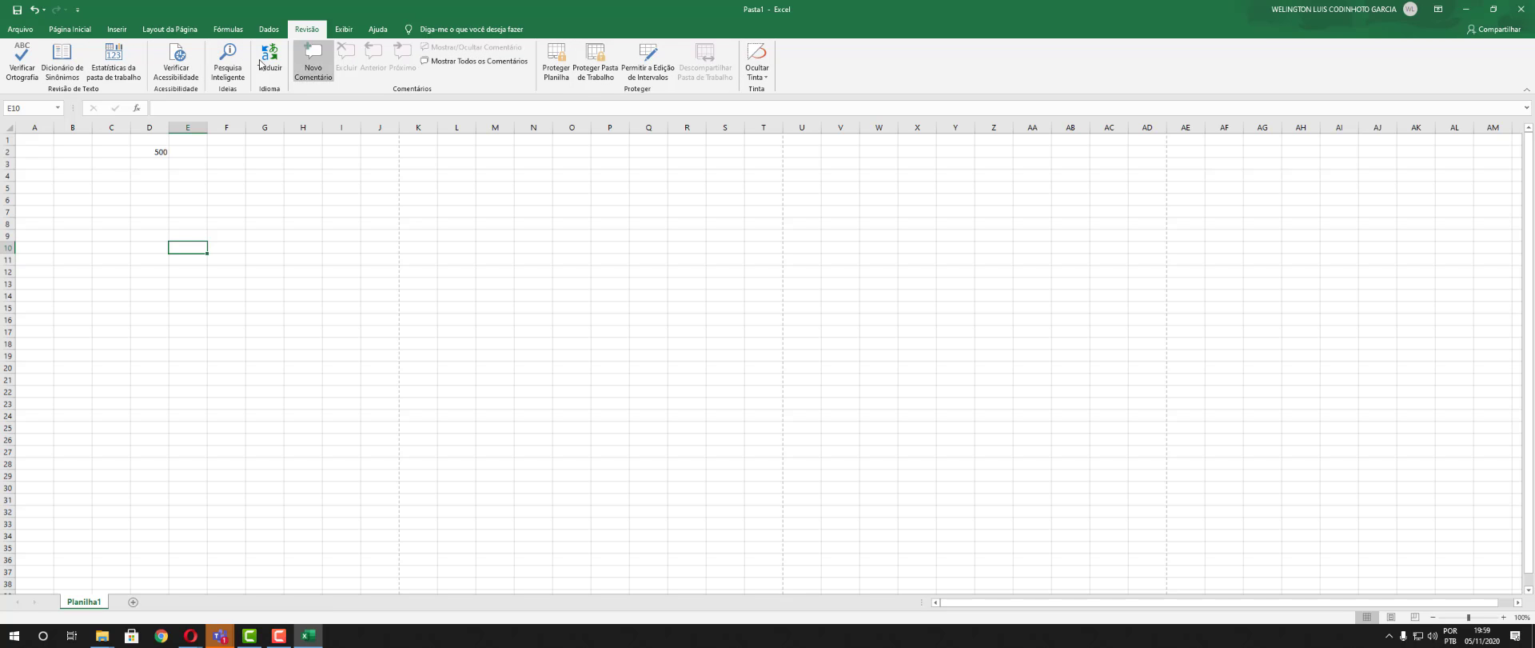
Add an empty comment to cell E10, display it on the sheet, and delete it
left_click(314, 62)
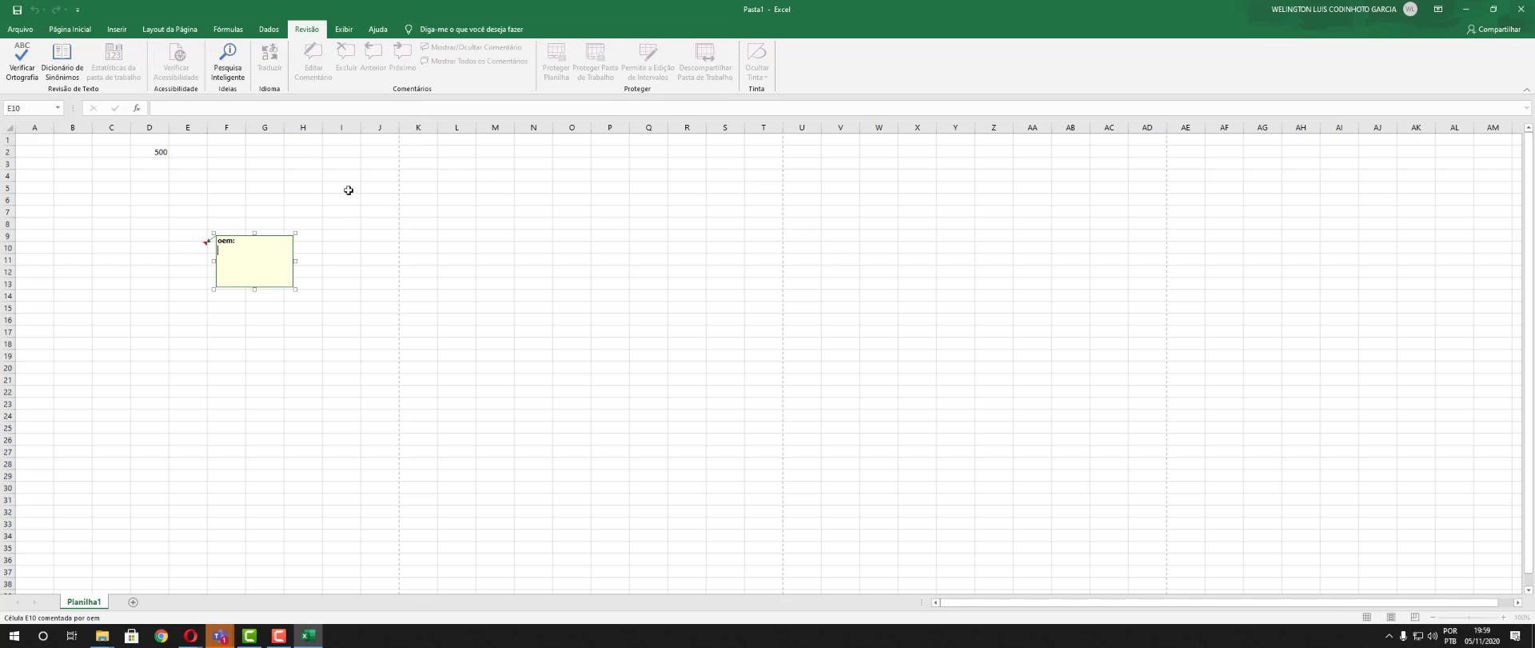
double_click(226, 240)
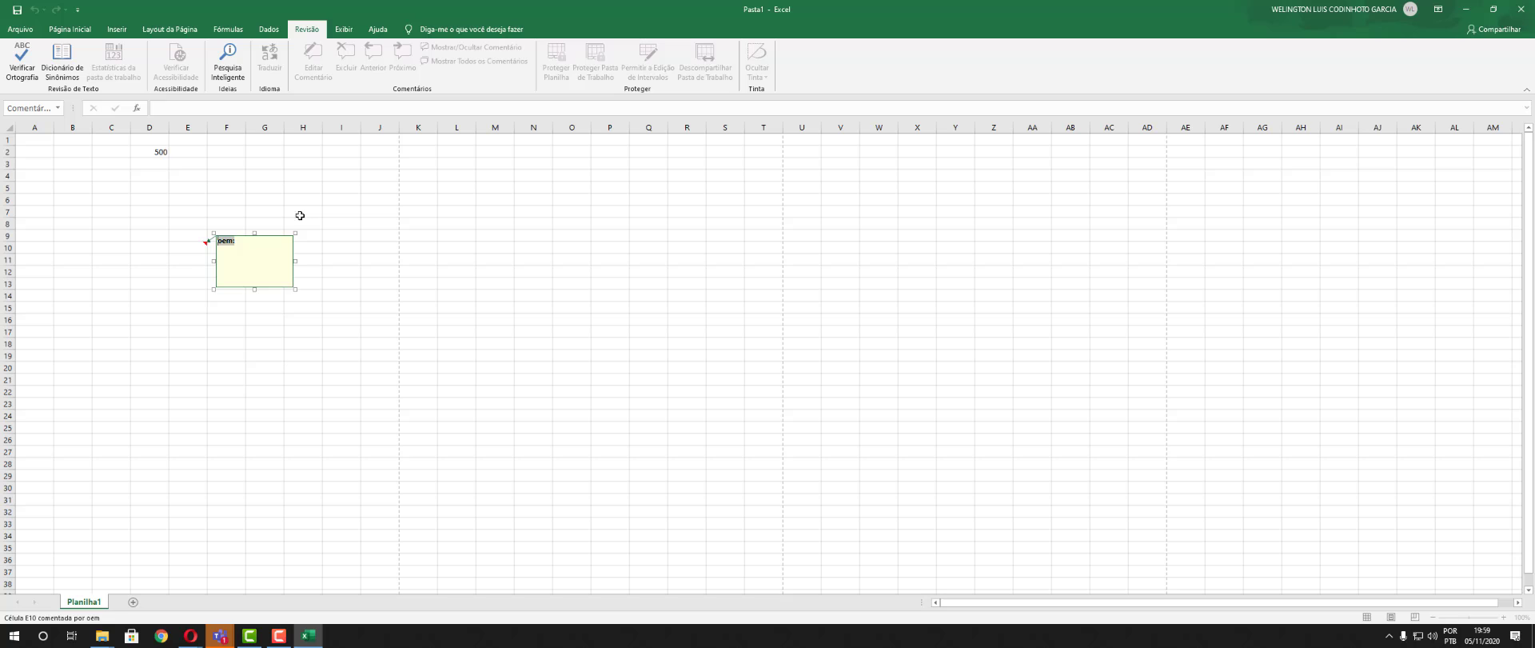
left_click(196, 248)
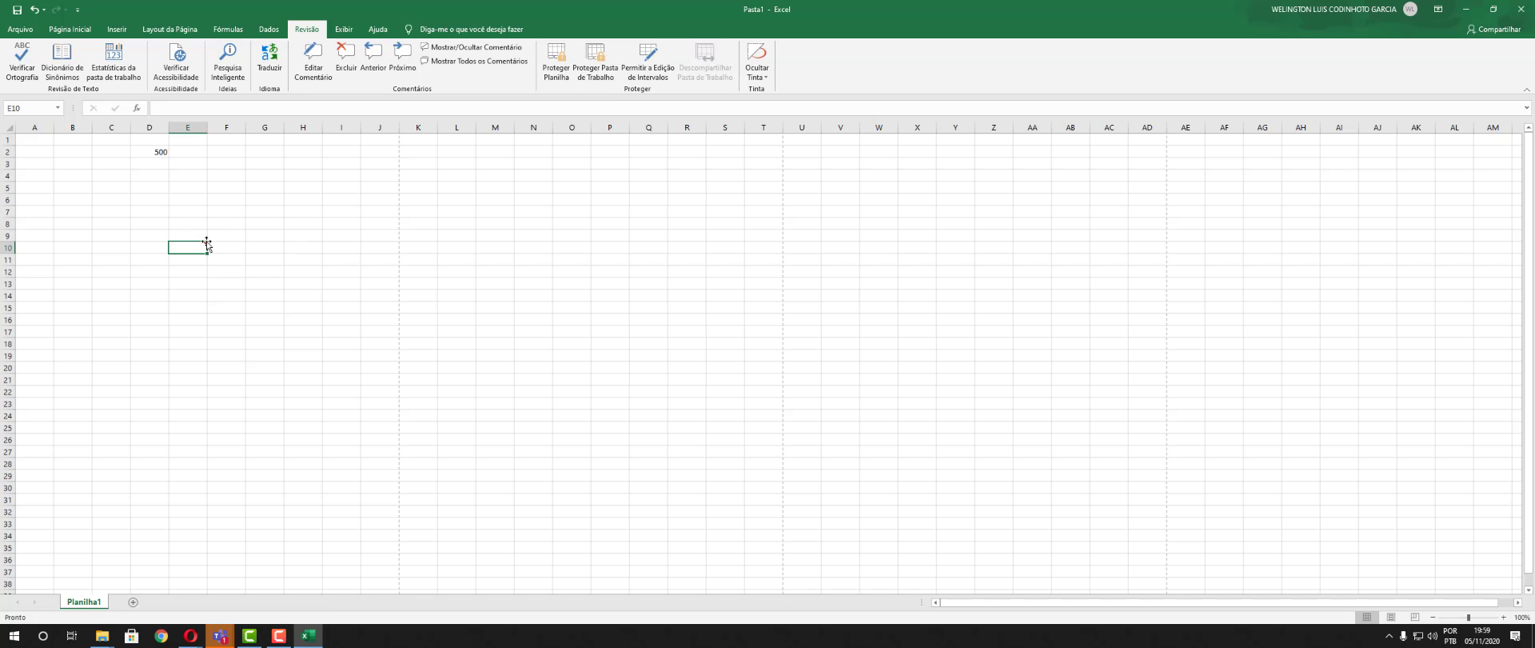
mouse_move(204, 247)
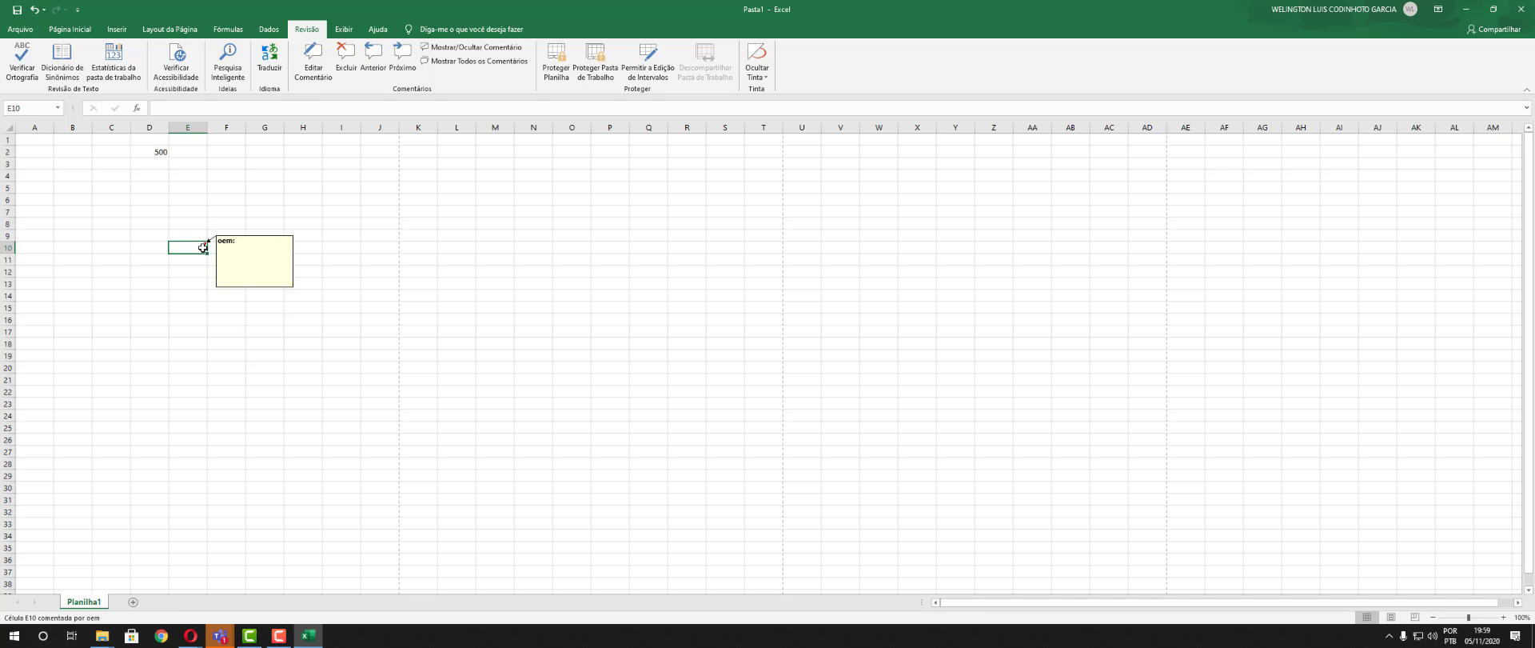
left_click(346, 58)
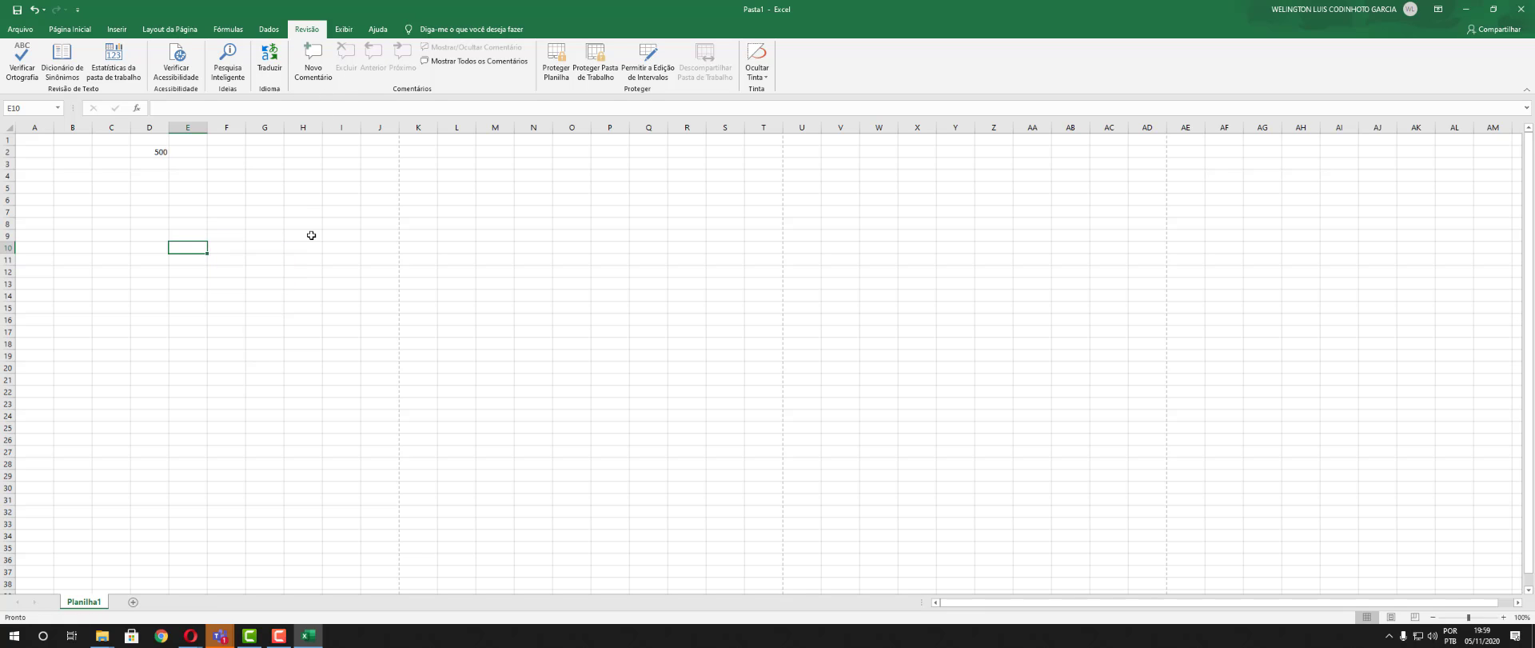
Comment cell D2 with the text "auHGSDAHGGSDFA", display the comment, and remove it from the cell
left_click(148, 153)
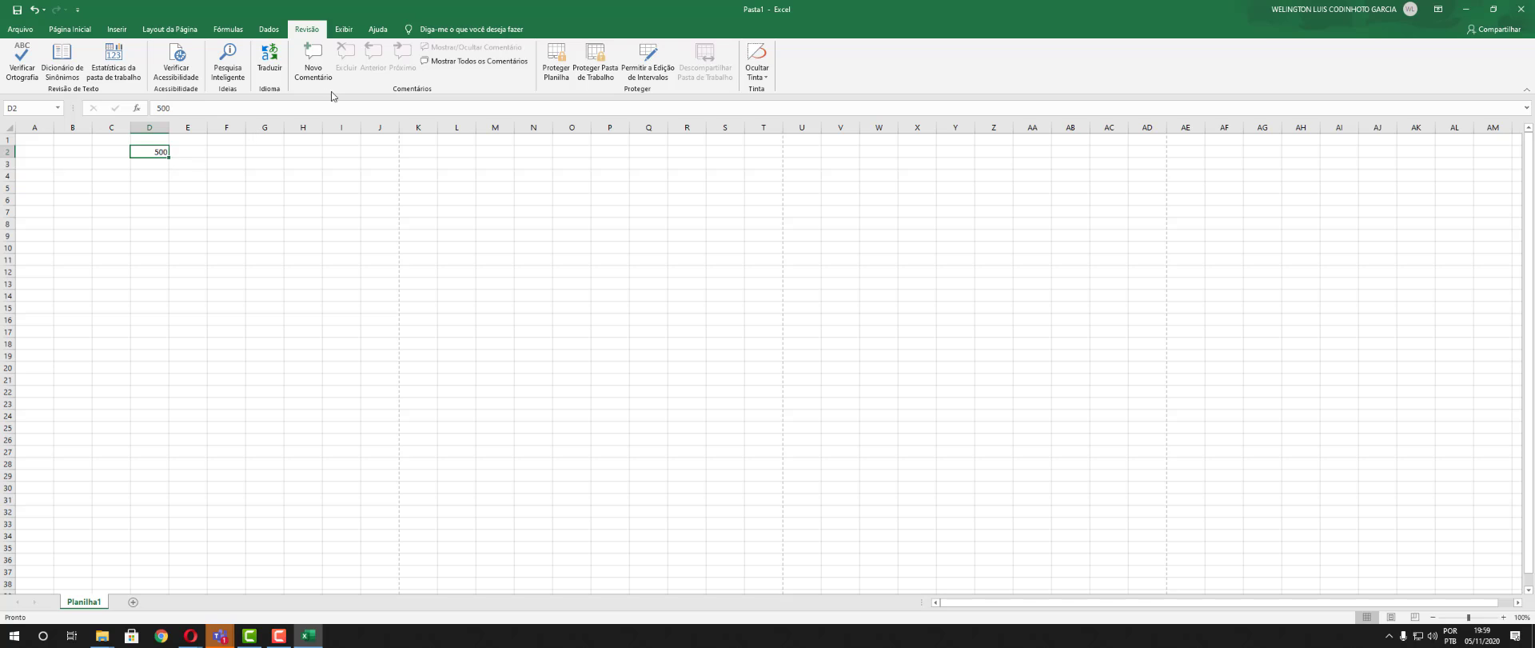
left_click(314, 69)
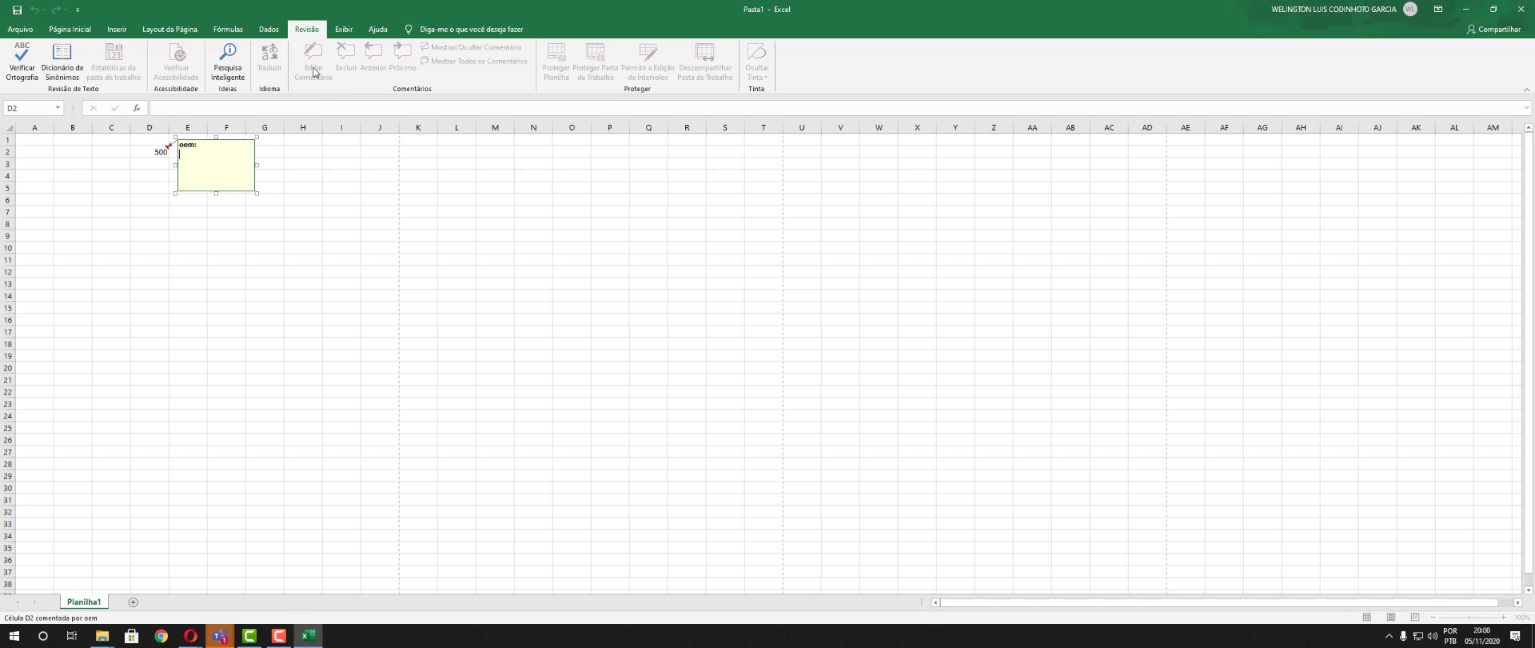
type("auHGSDAHGGSDFA")
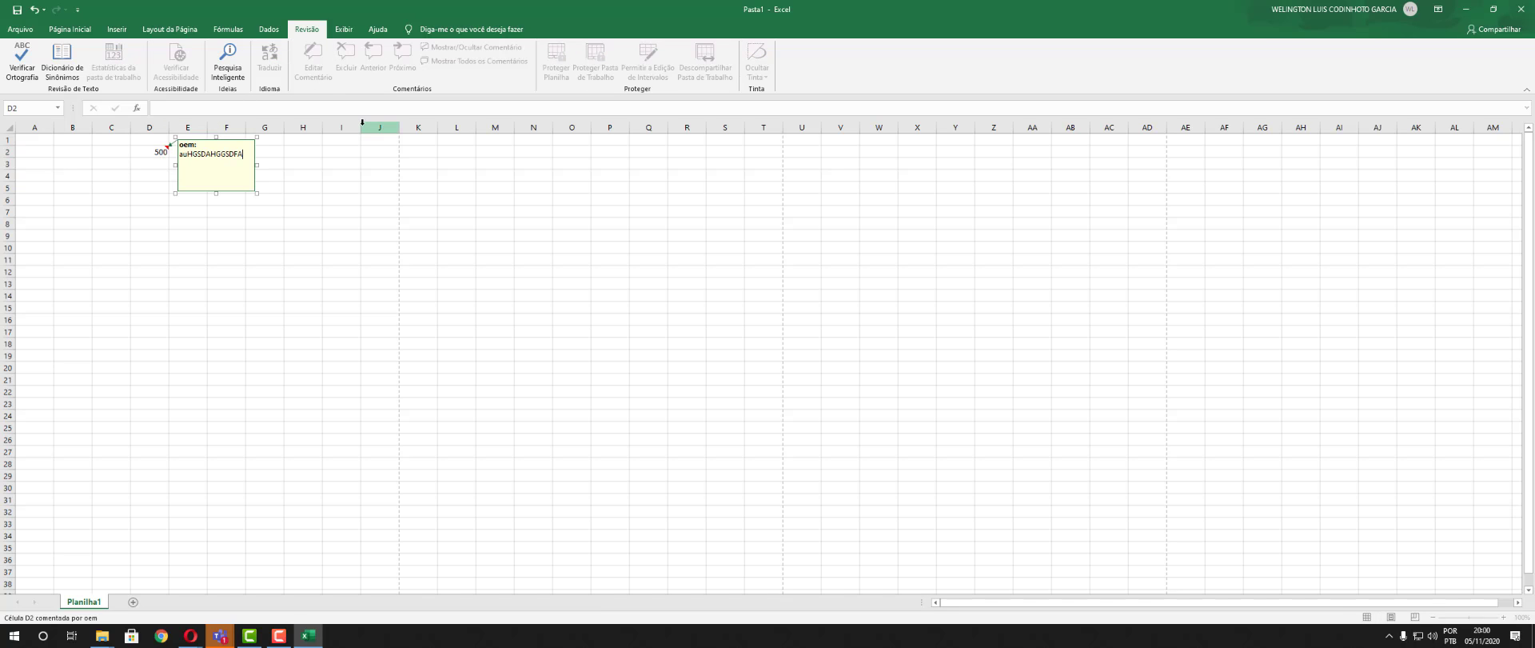
left_click_drag(274, 308, 273, 318)
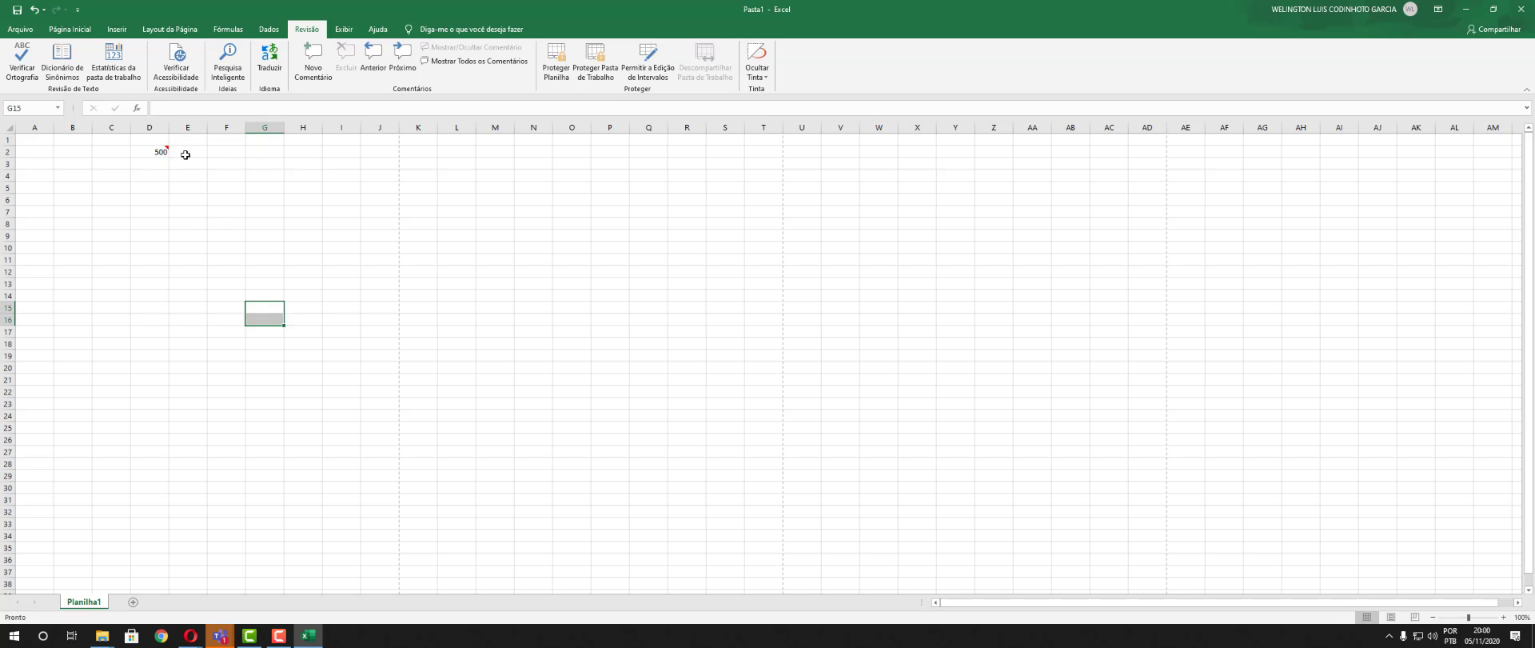
mouse_move(163, 149)
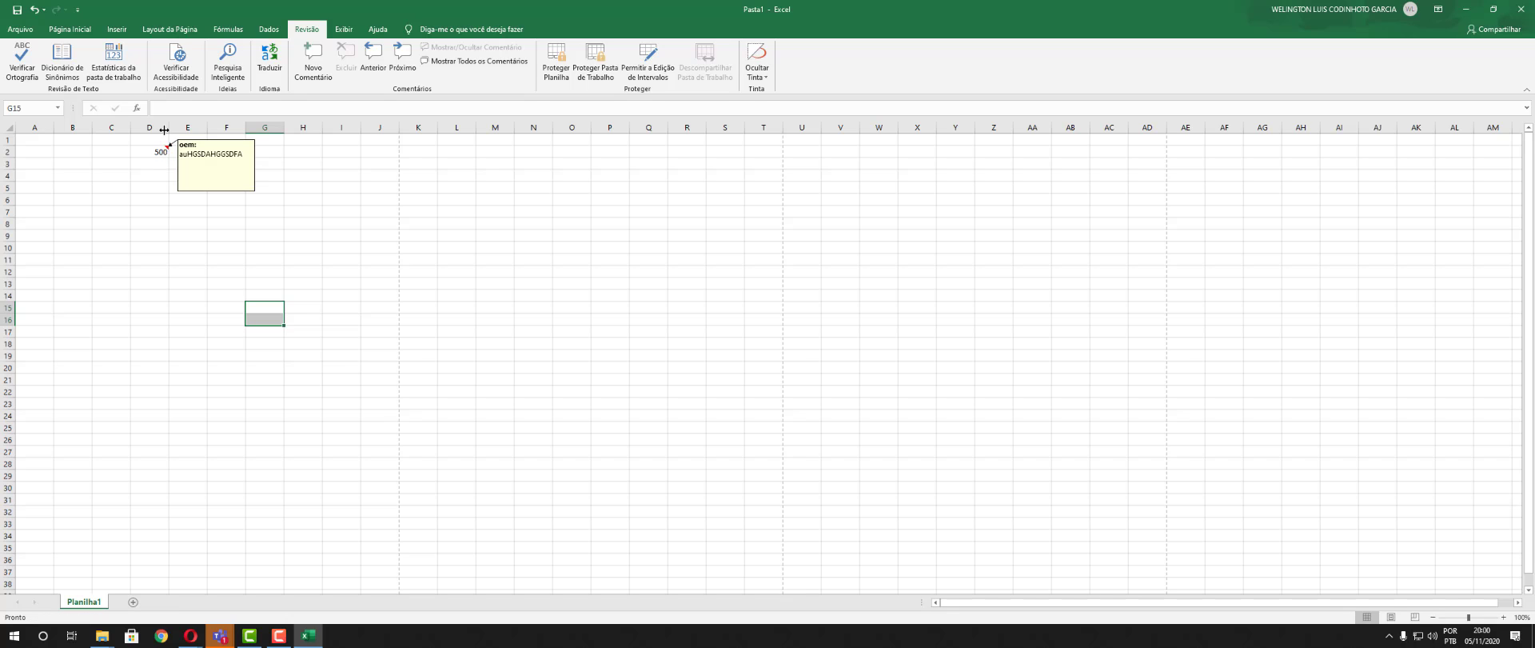
left_click(156, 151)
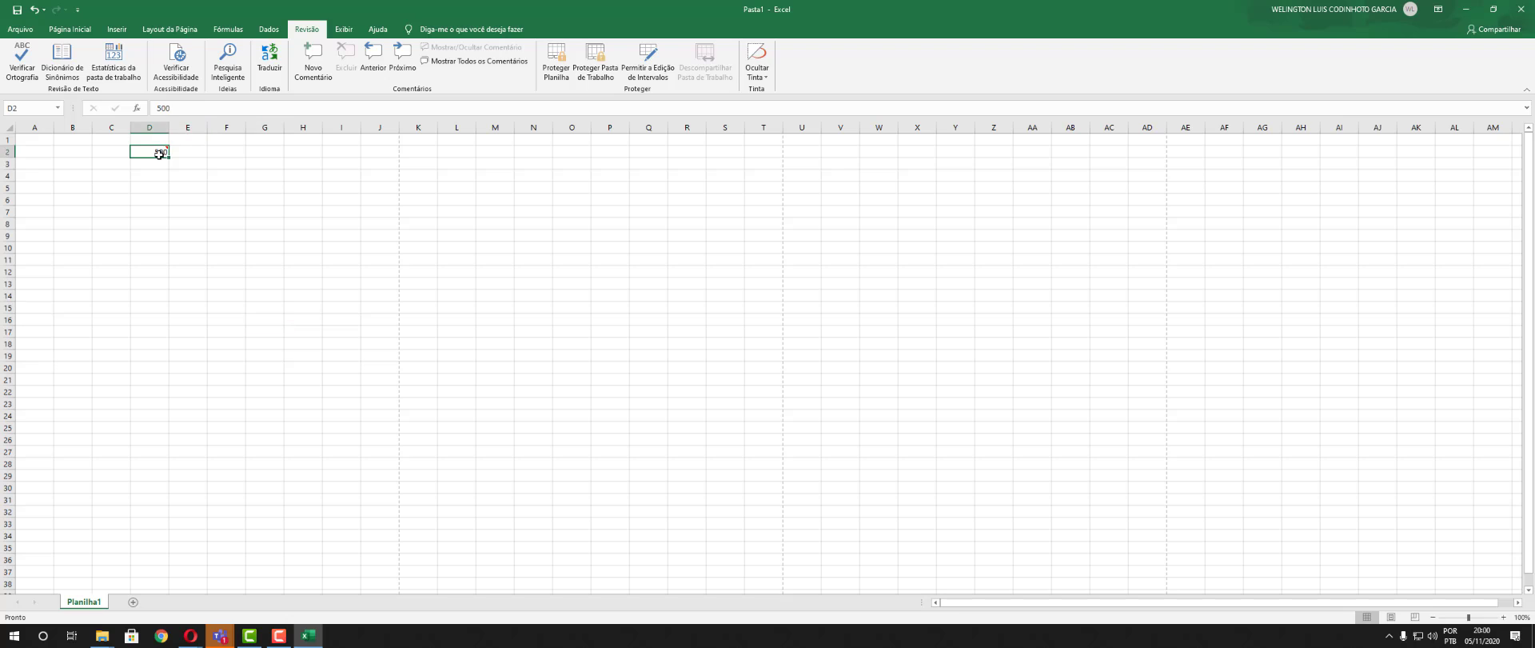
left_click(346, 56)
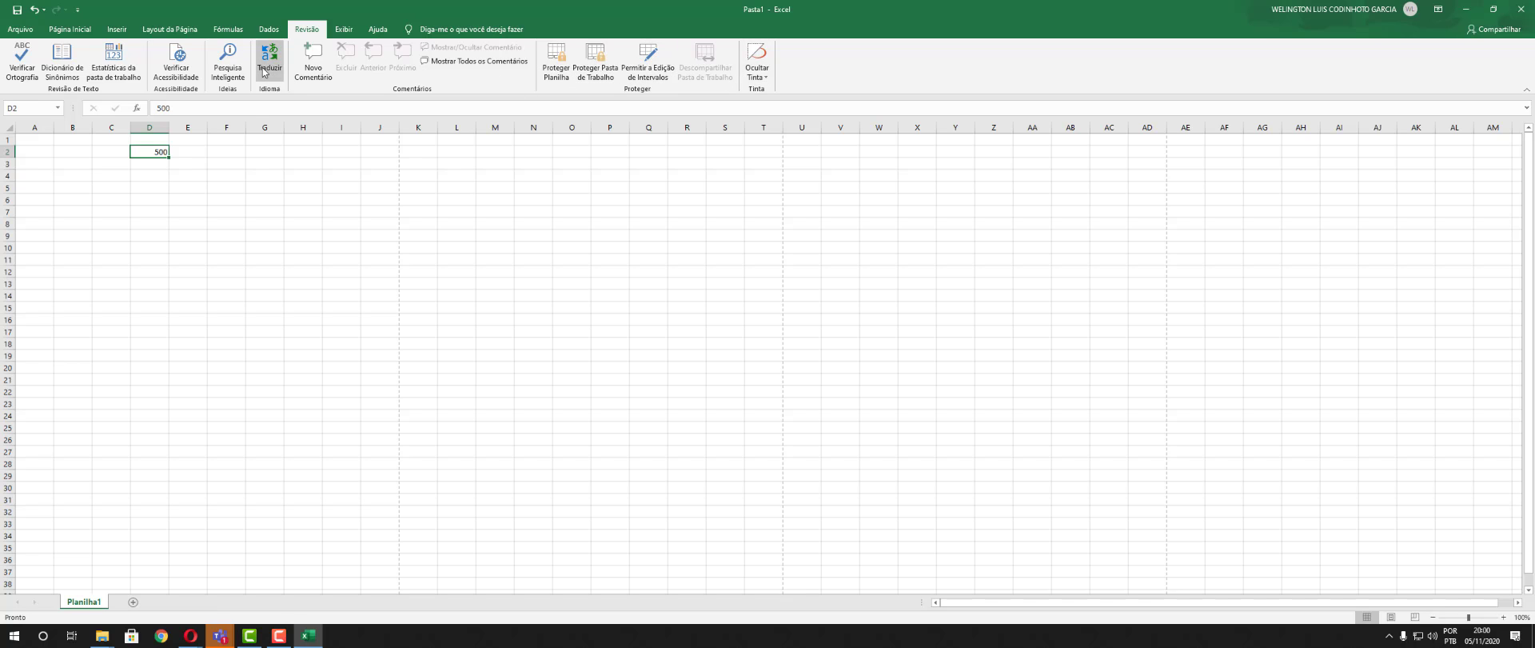
Show the sheet in page break preview and in page layout view, examining the pages from header to footer
left_click(344, 32)
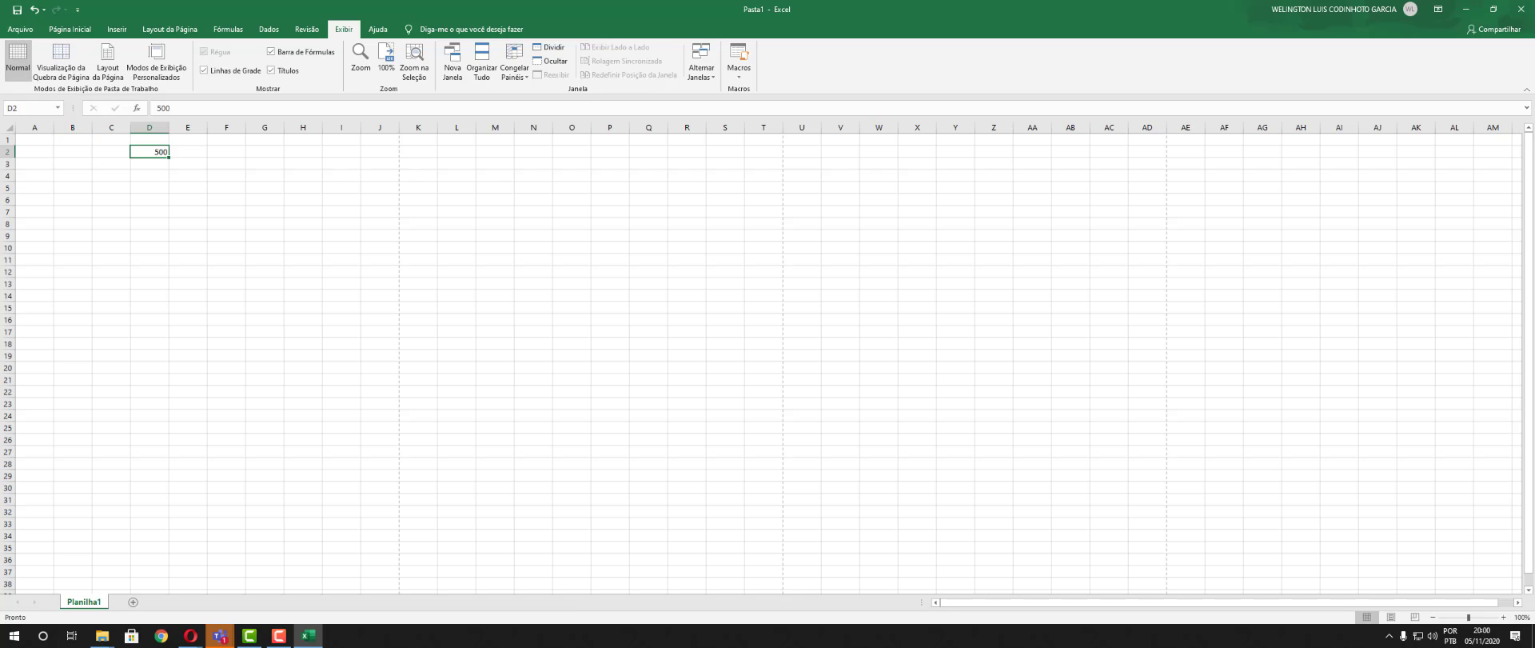
left_click(57, 62)
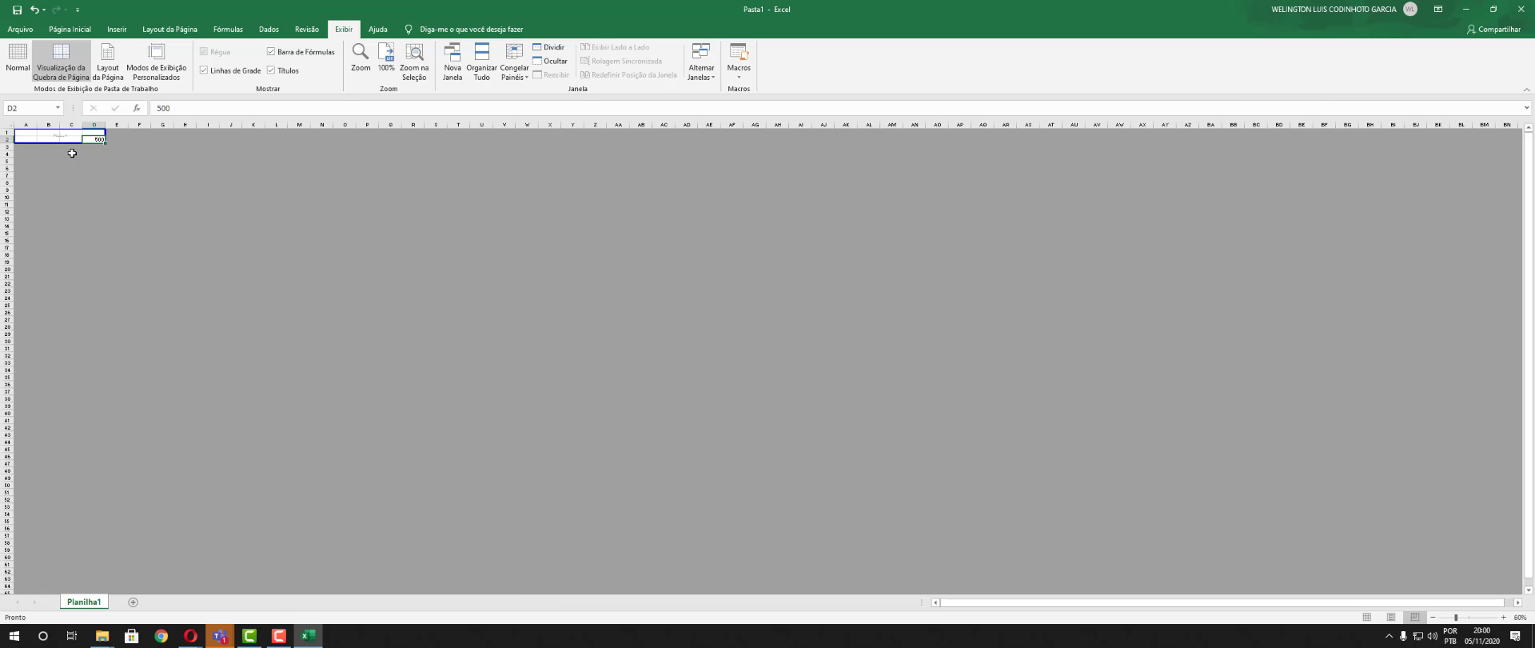
left_click(120, 67)
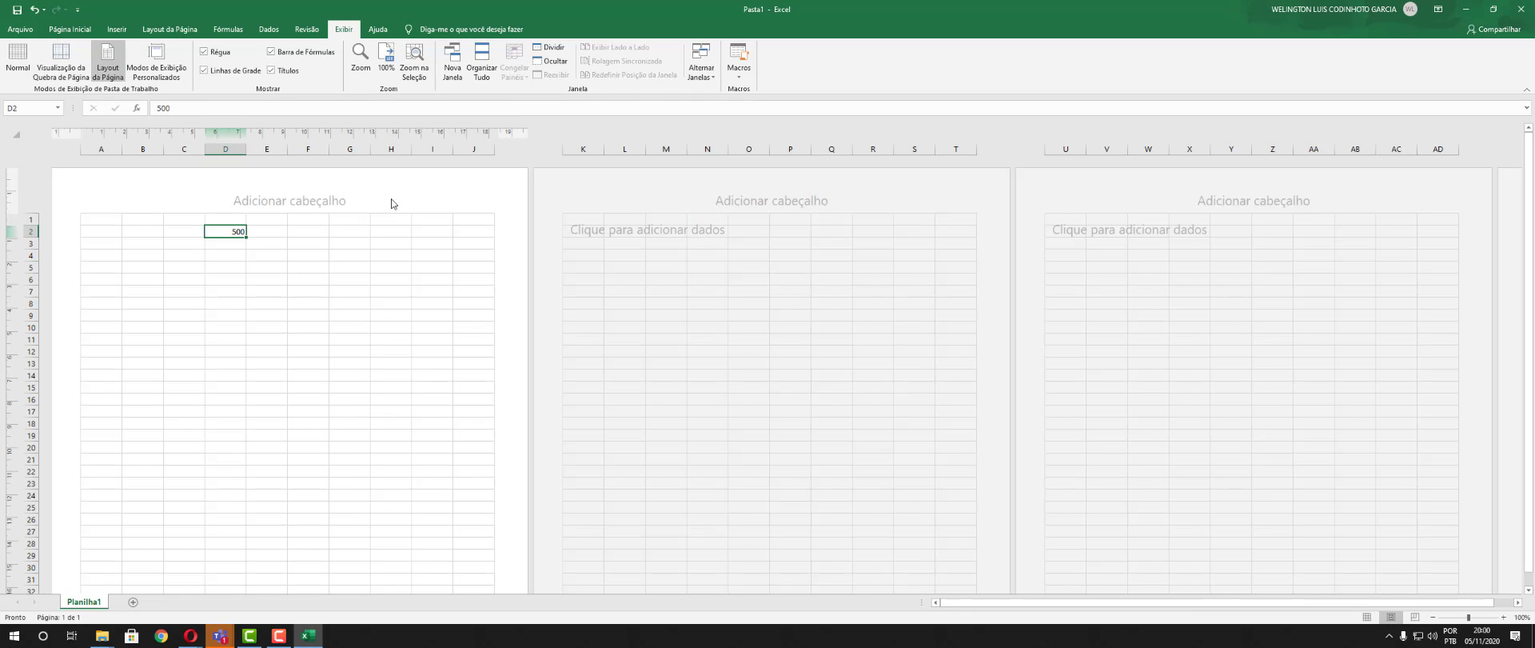
scroll(432, 264, "down", 5)
scroll(436, 267, "up", 5)
scroll(487, 258, "down", 5)
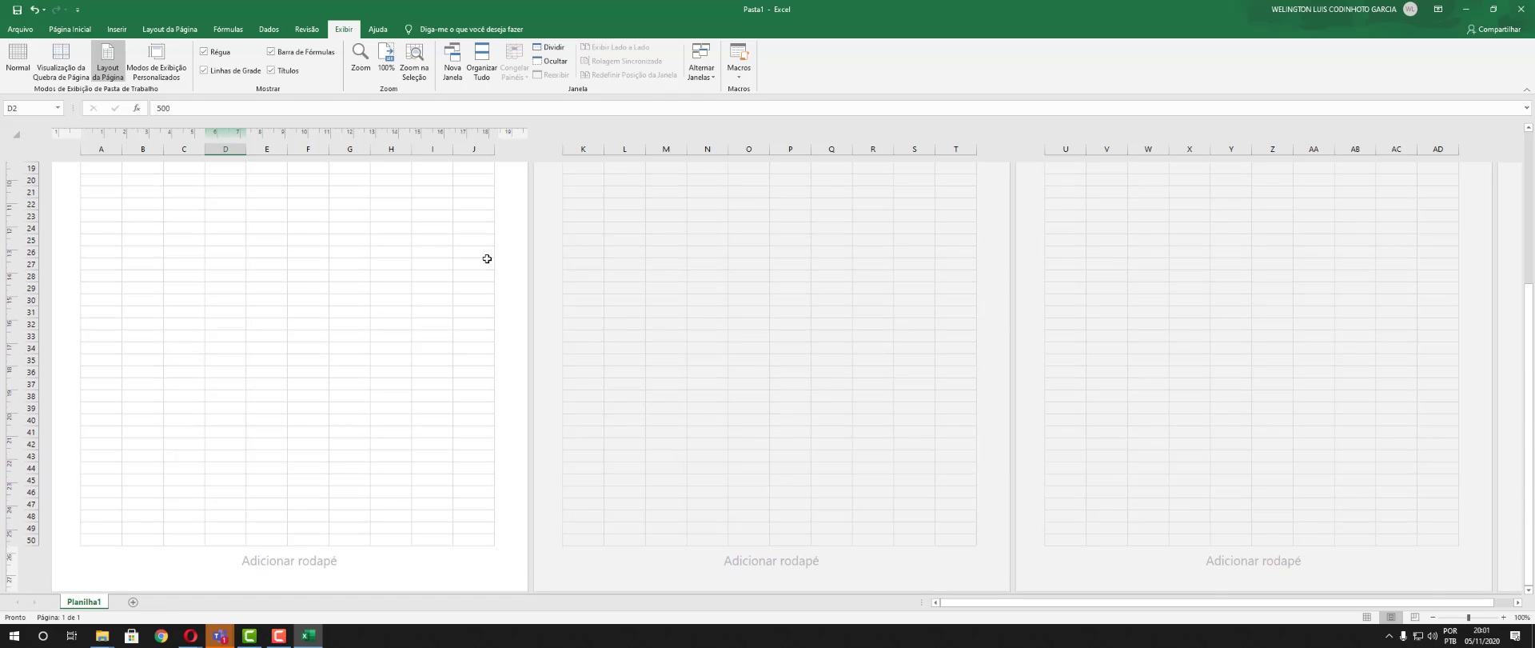
scroll(487, 259, "up", 5)
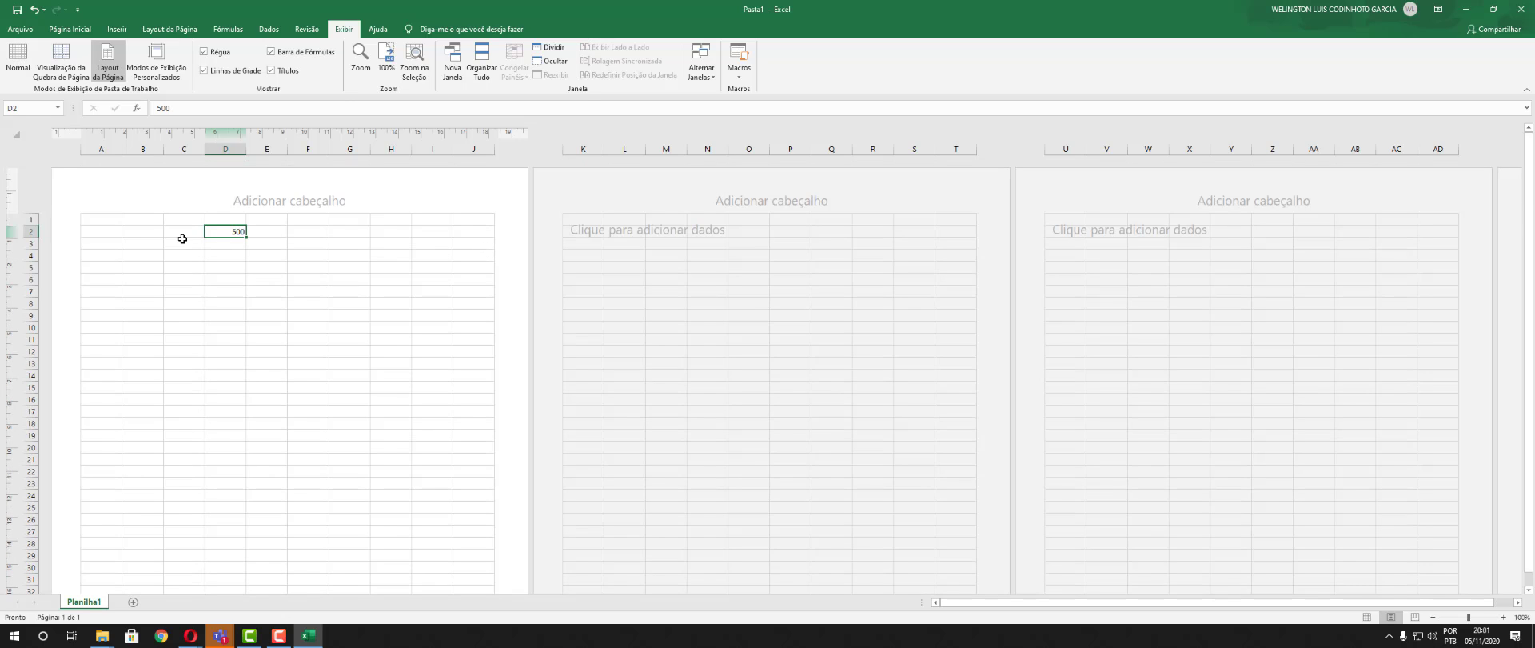
scroll(650, 281, "down", 5)
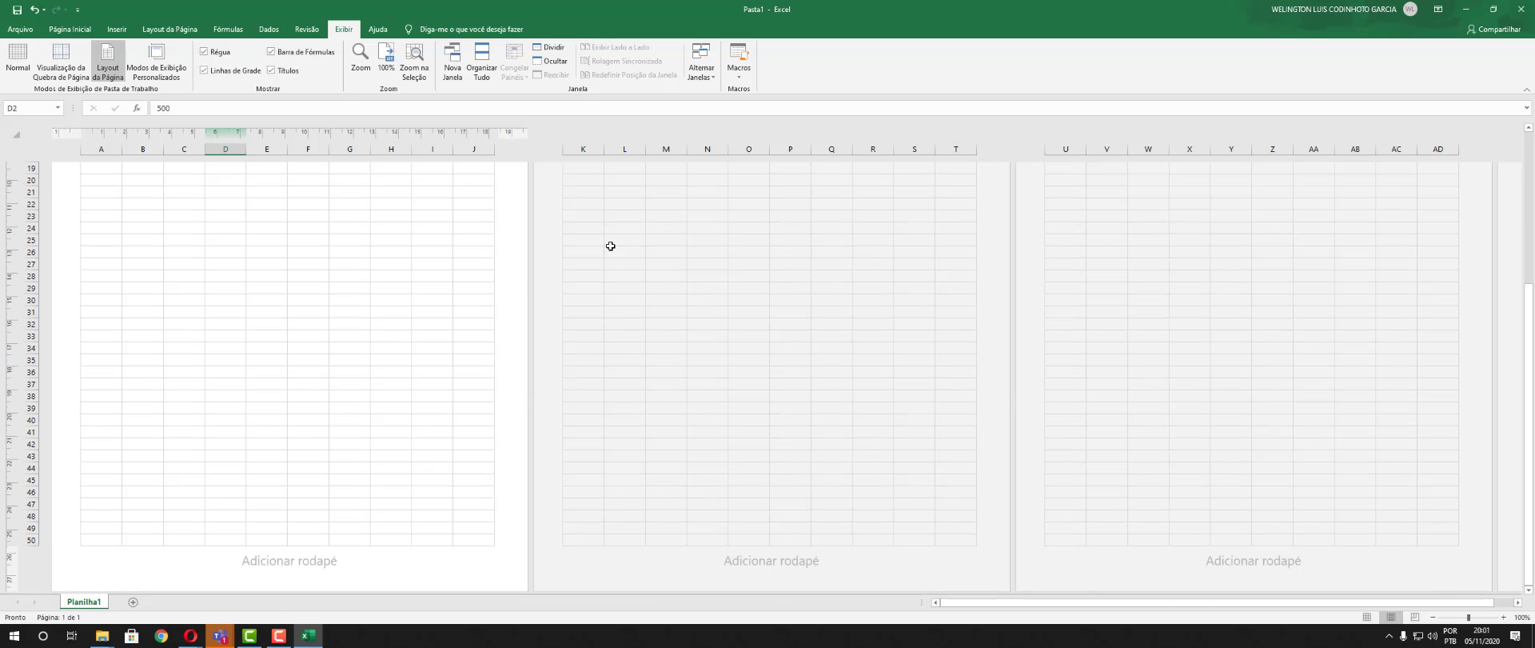
scroll(447, 199, "up", 4)
Look at the custom views without adding one, and return the sheet to Normal view
left_click(157, 60)
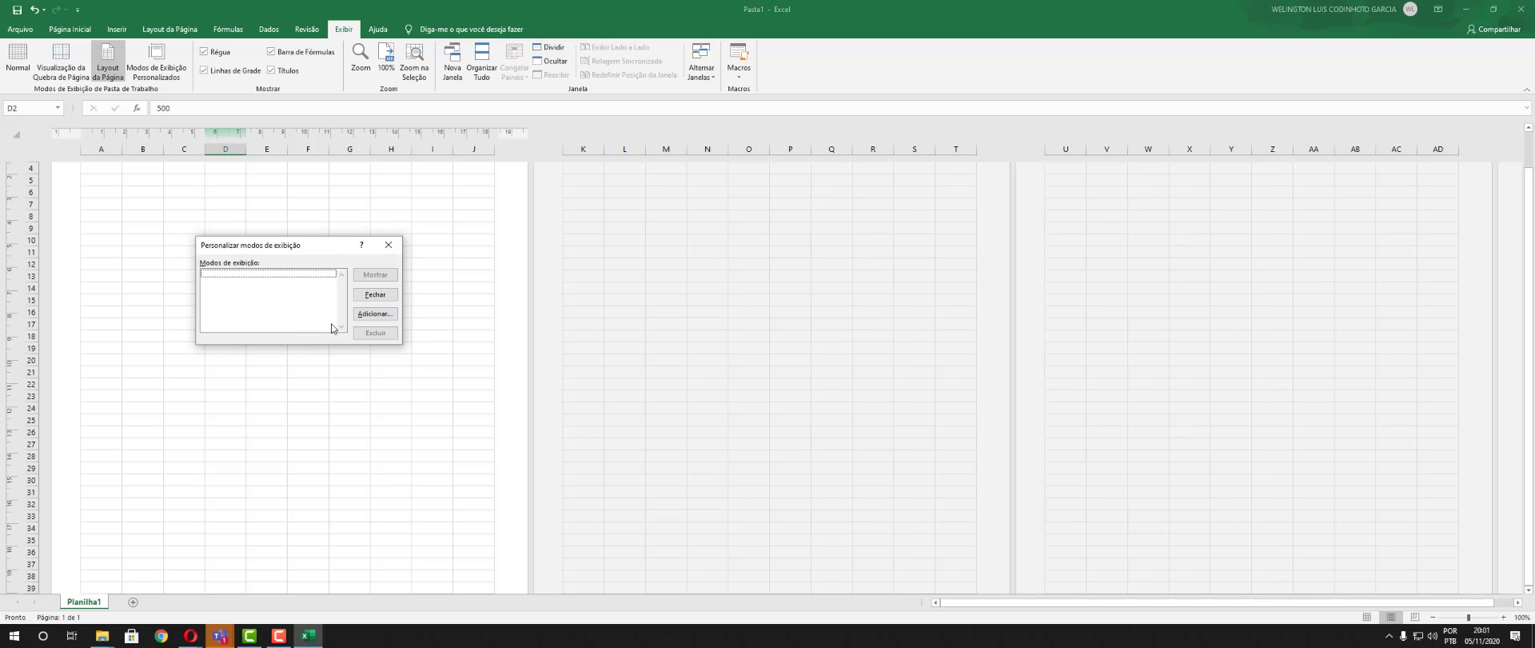
left_click(399, 247)
left_click(20, 70)
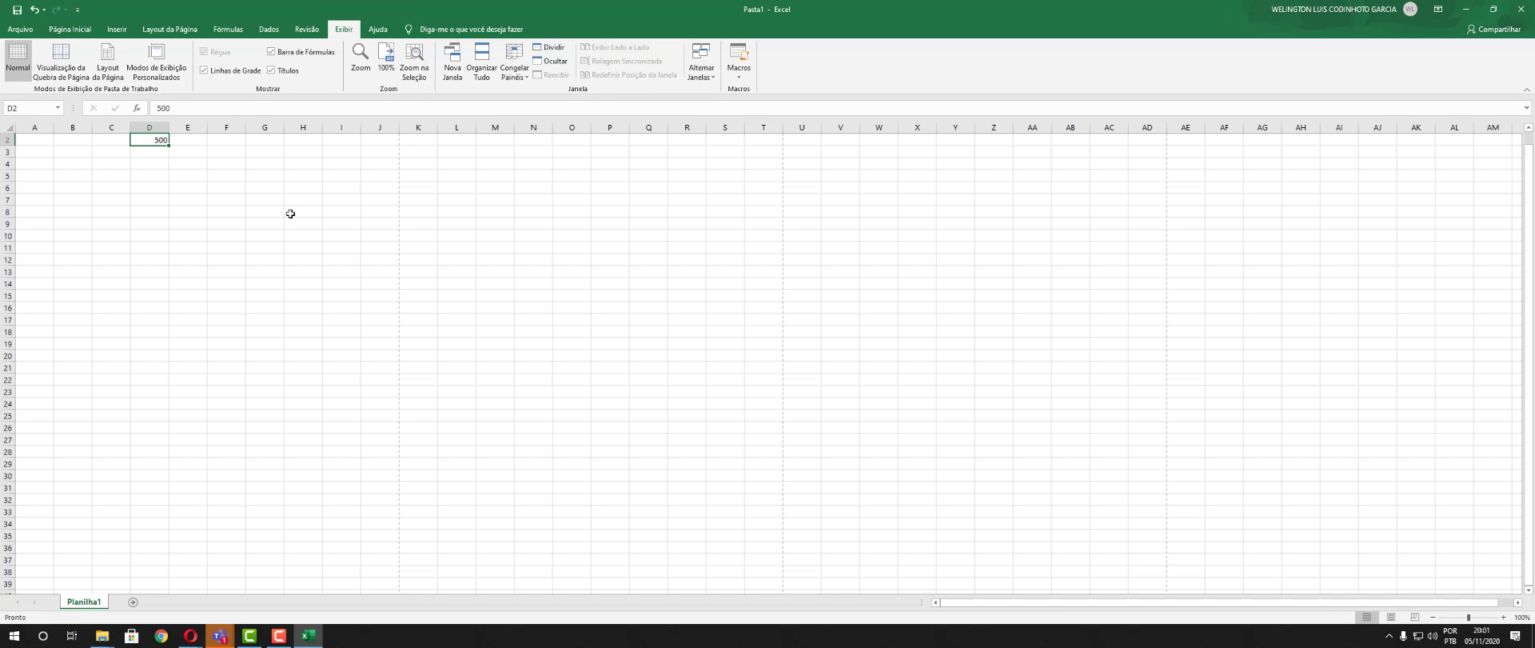
Hide the sheet's gridlines, select a few cells in row 2 without them, and show the gridlines again
left_click(207, 70)
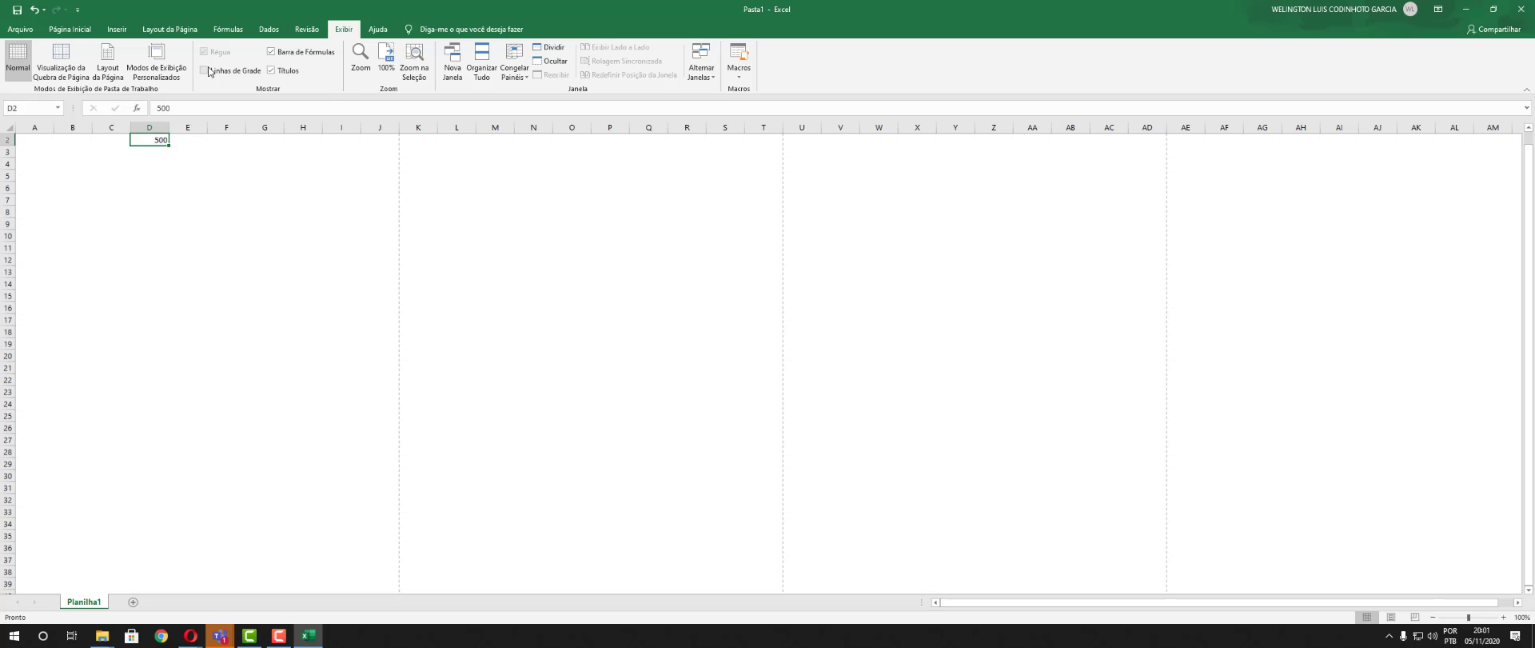
left_click(207, 70)
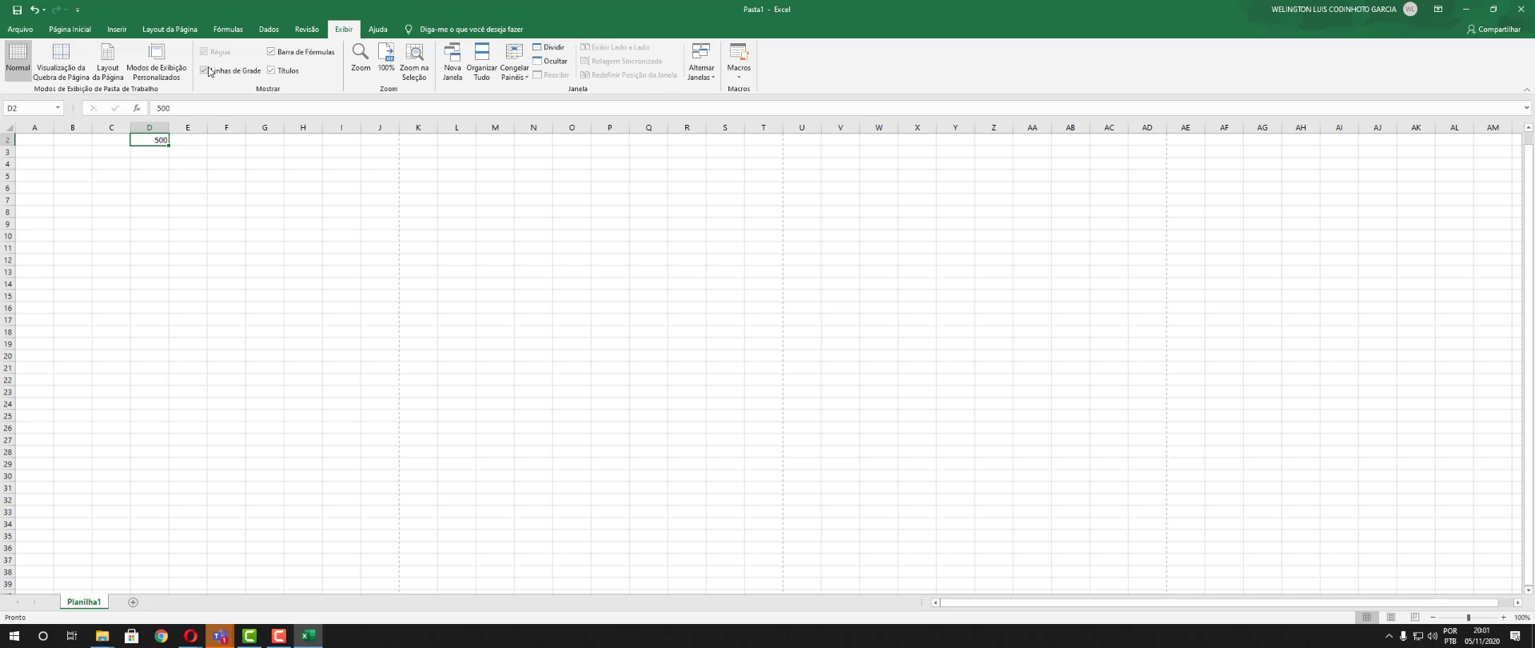
left_click(208, 71)
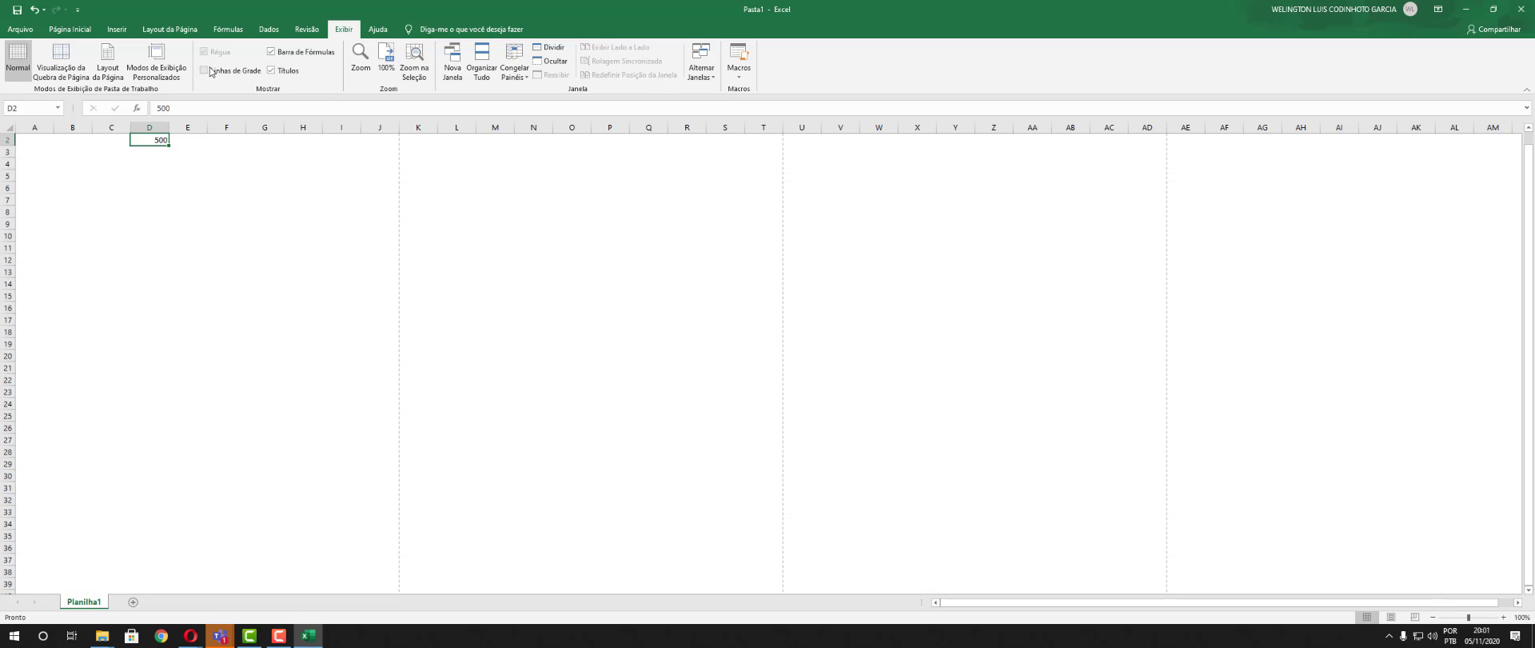
left_click(107, 143)
left_click(57, 143)
left_click(46, 143)
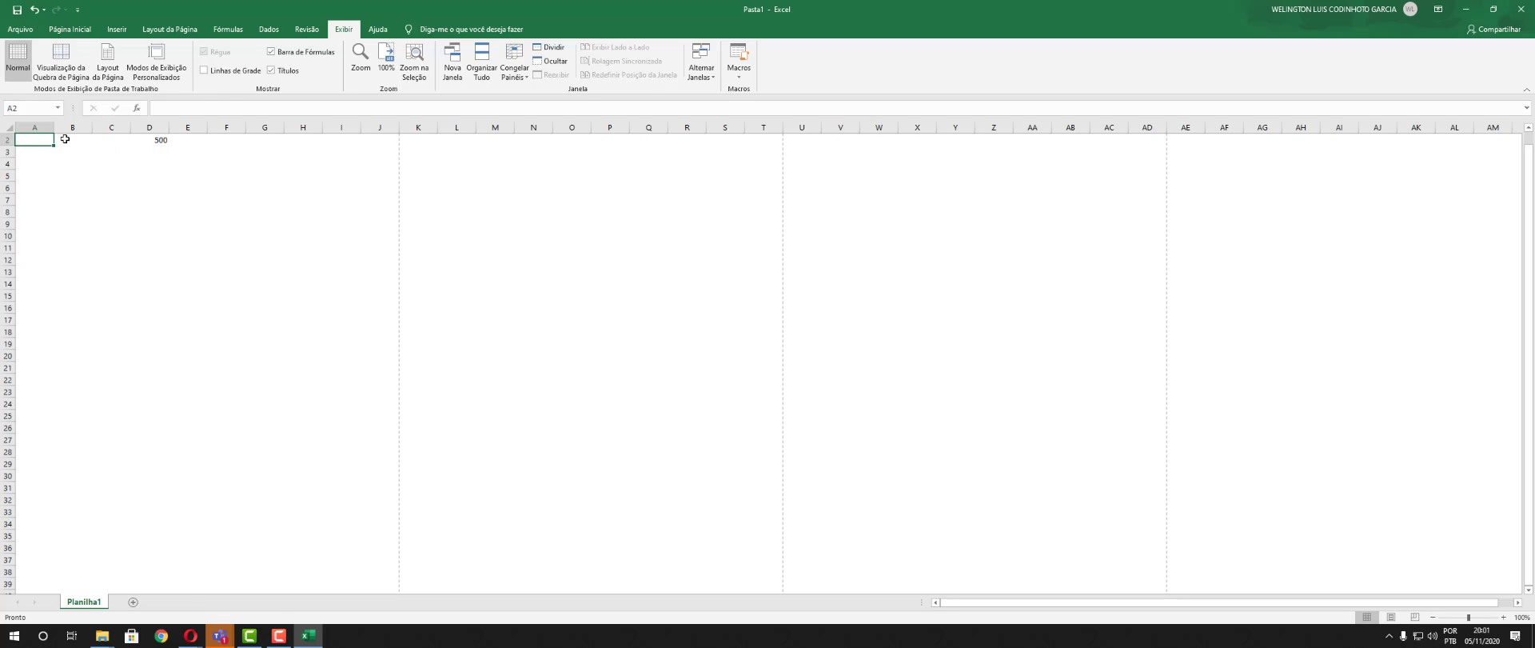
left_click(204, 74)
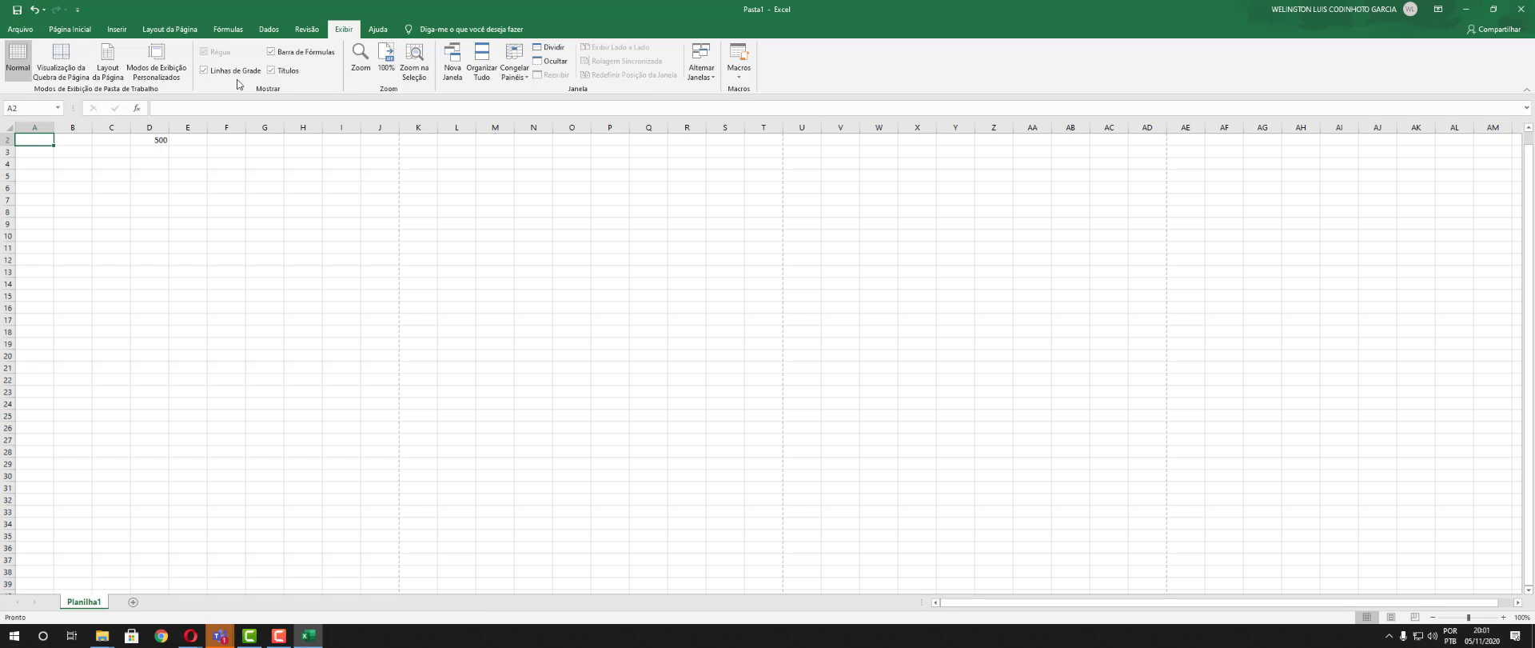
Show the formula bar in edit mode for cell A2 and the view options, without entering anything
left_click(46, 30)
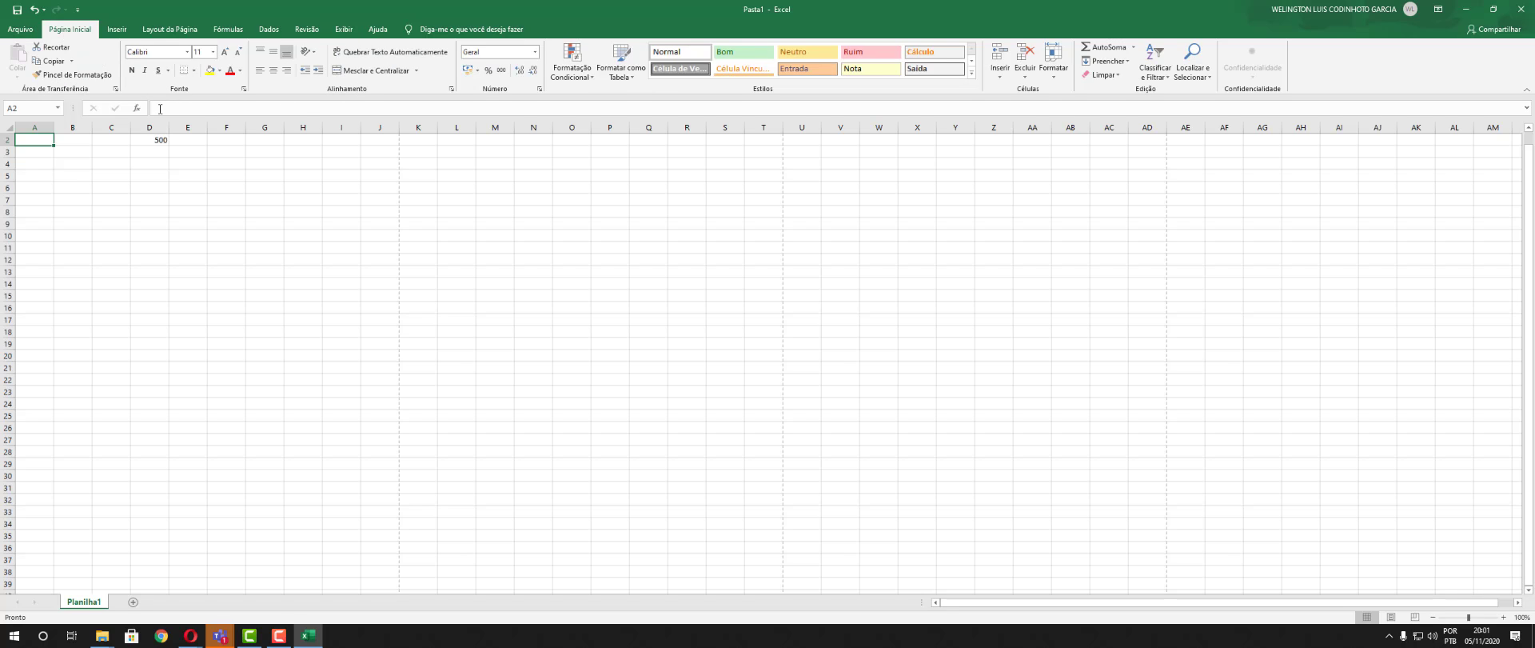
left_click(160, 109)
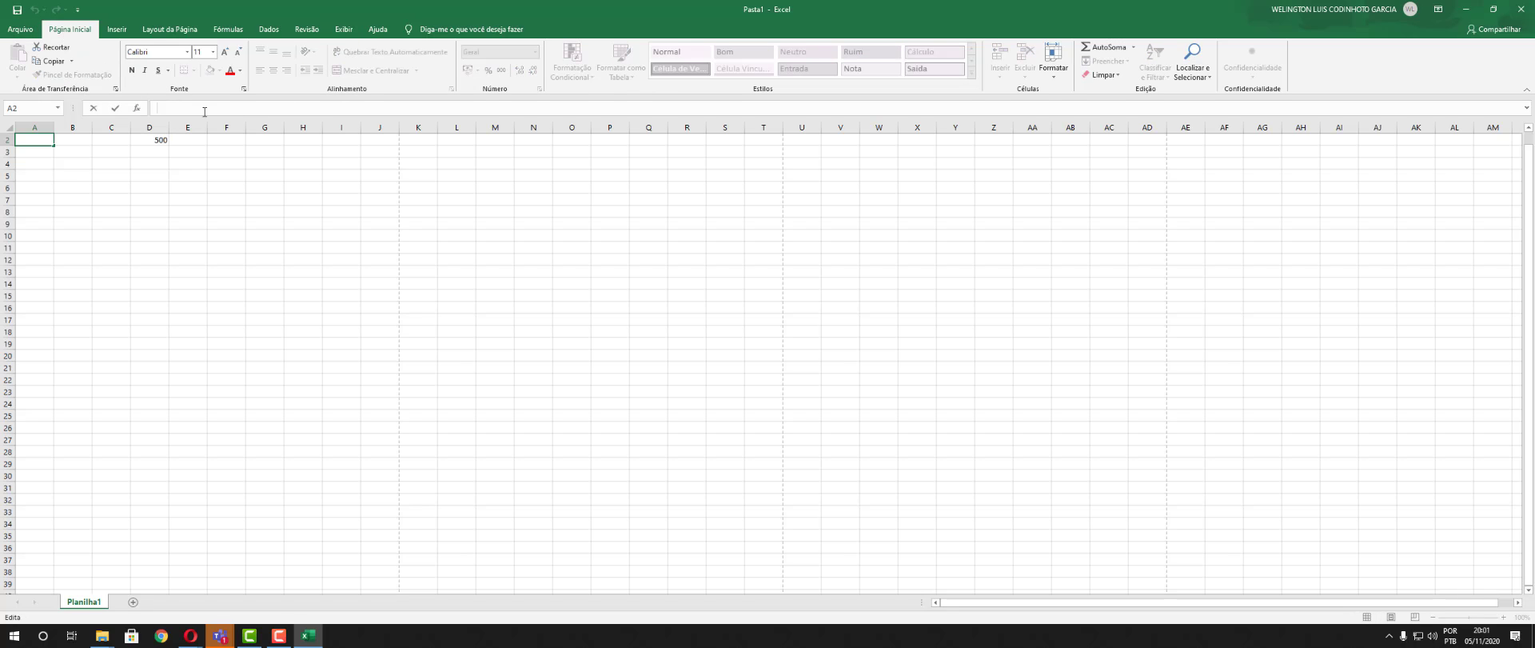
left_click(345, 30)
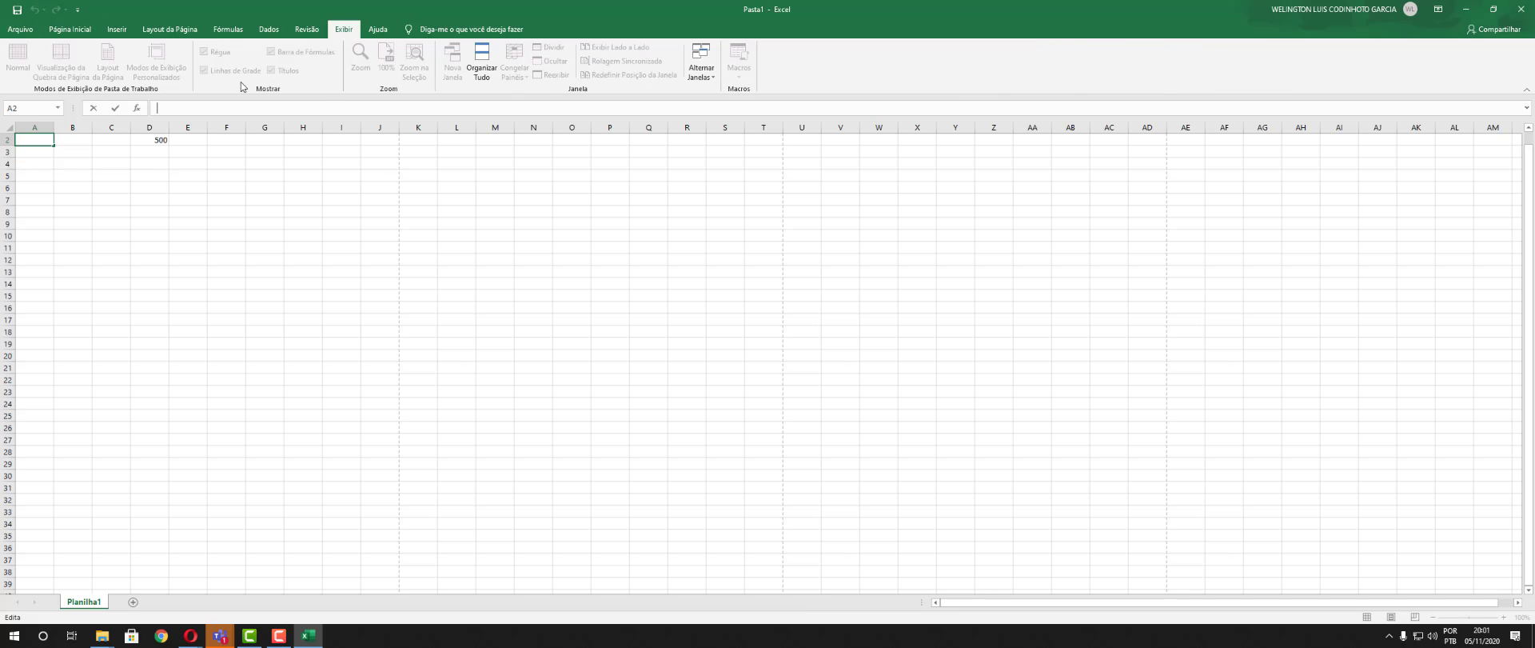
left_click(189, 188)
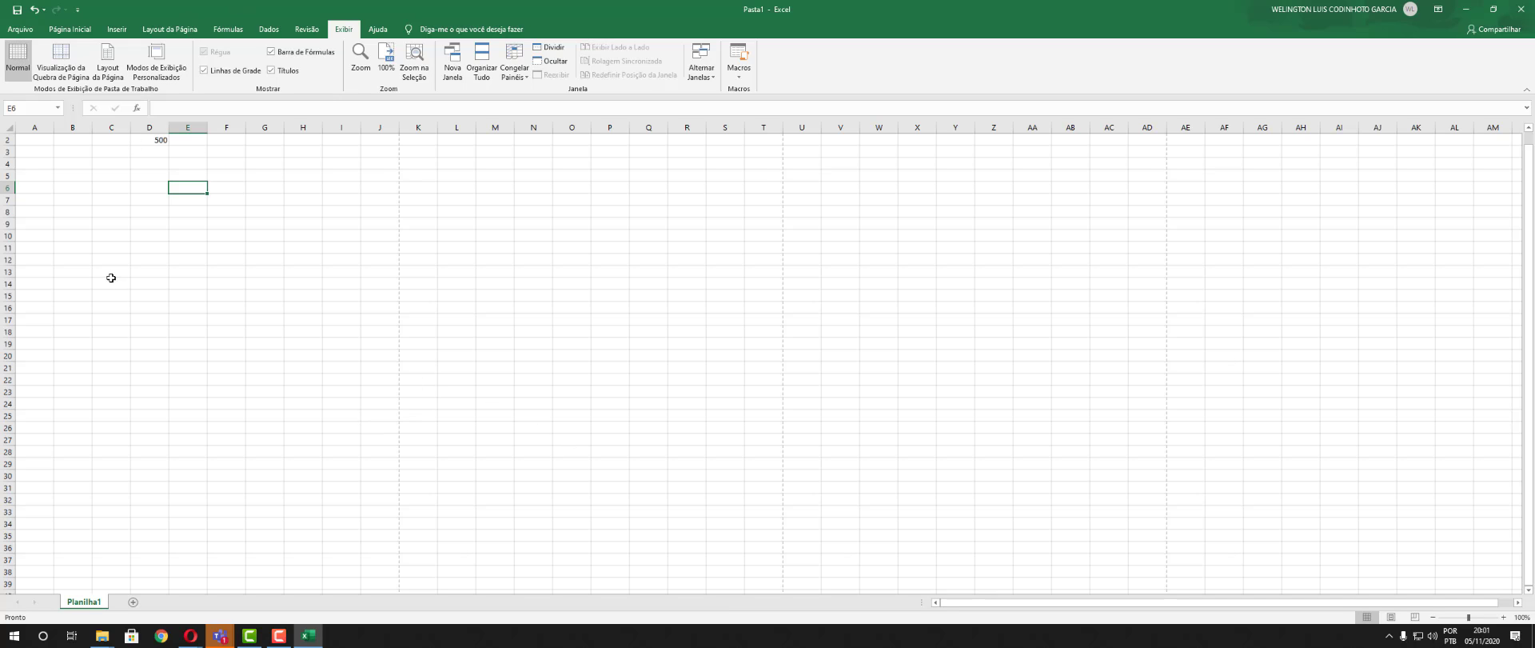
Clear the value 500 from cell D2
left_click(70, 29)
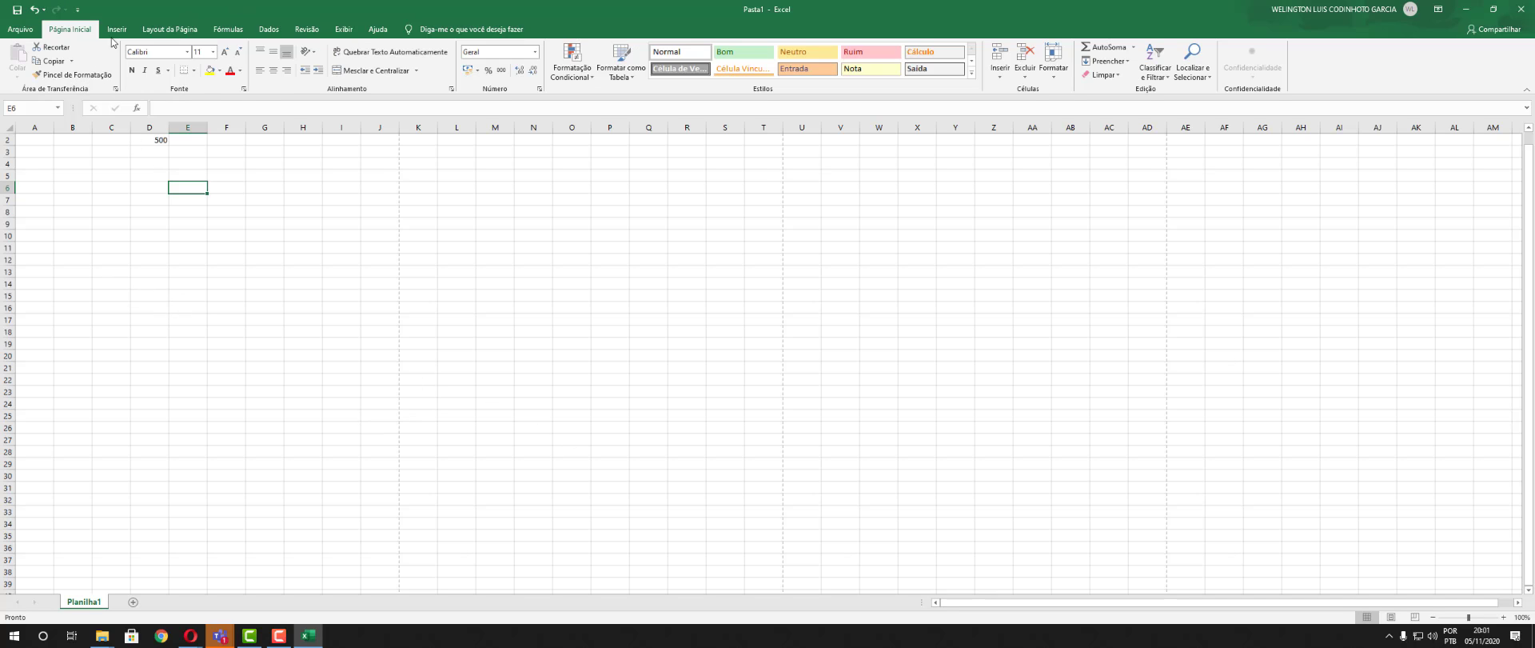
left_click(163, 141)
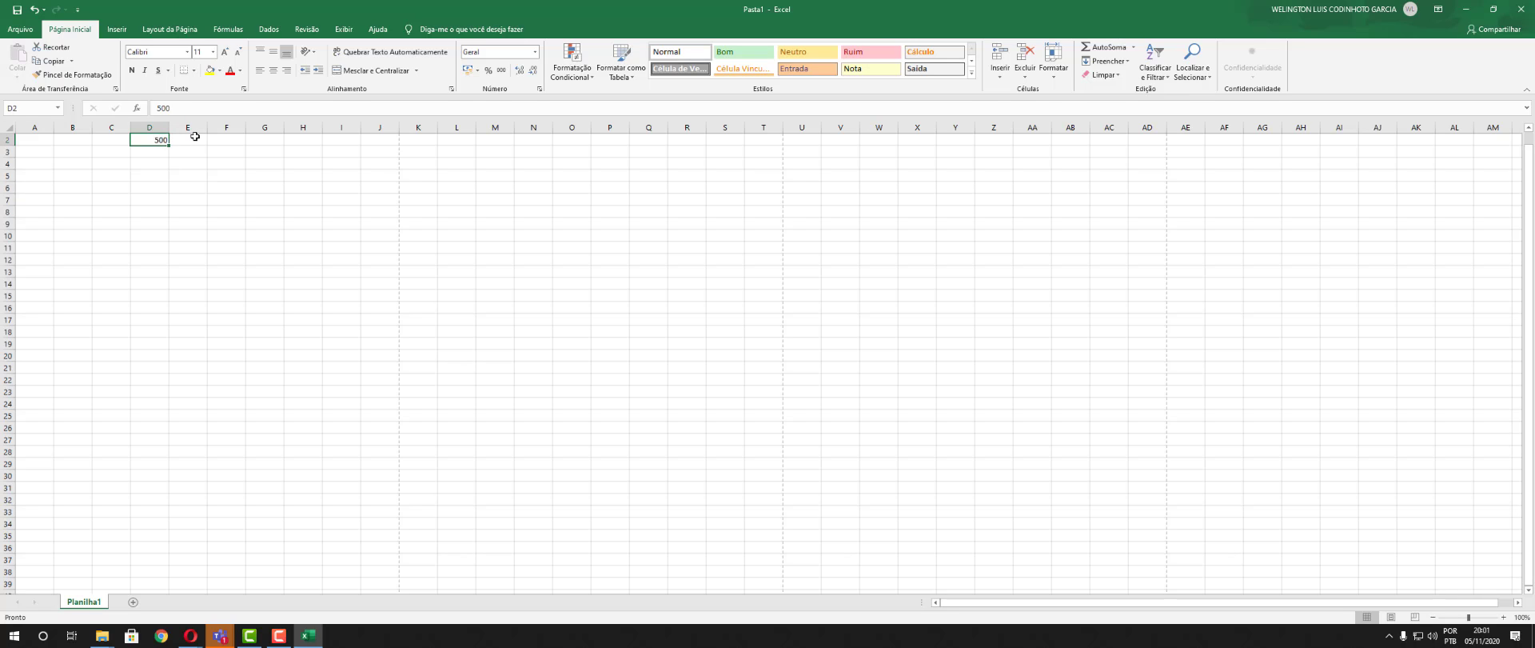
key("Delete")
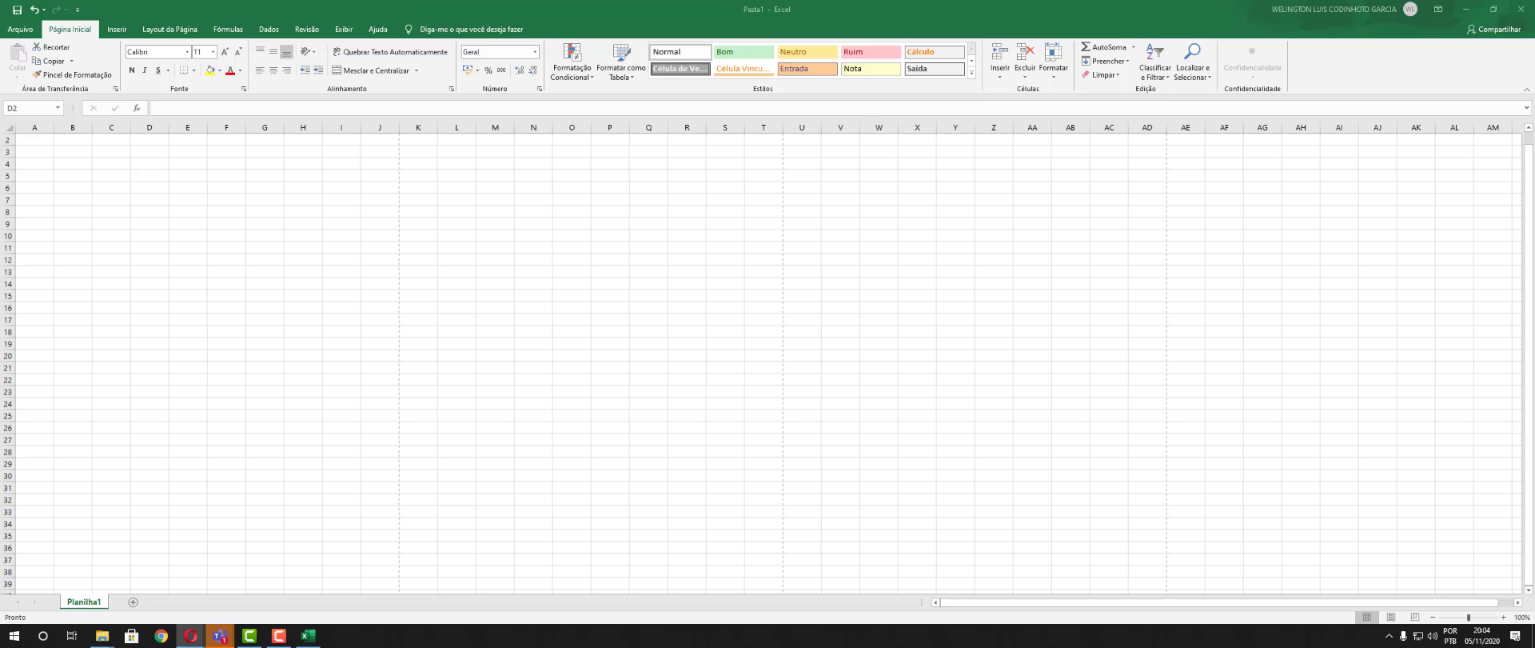
Switch to Opera, subscribe to the TV Fatec Jales channel from the Ideathon video page, and close the browser
left_click(191, 636)
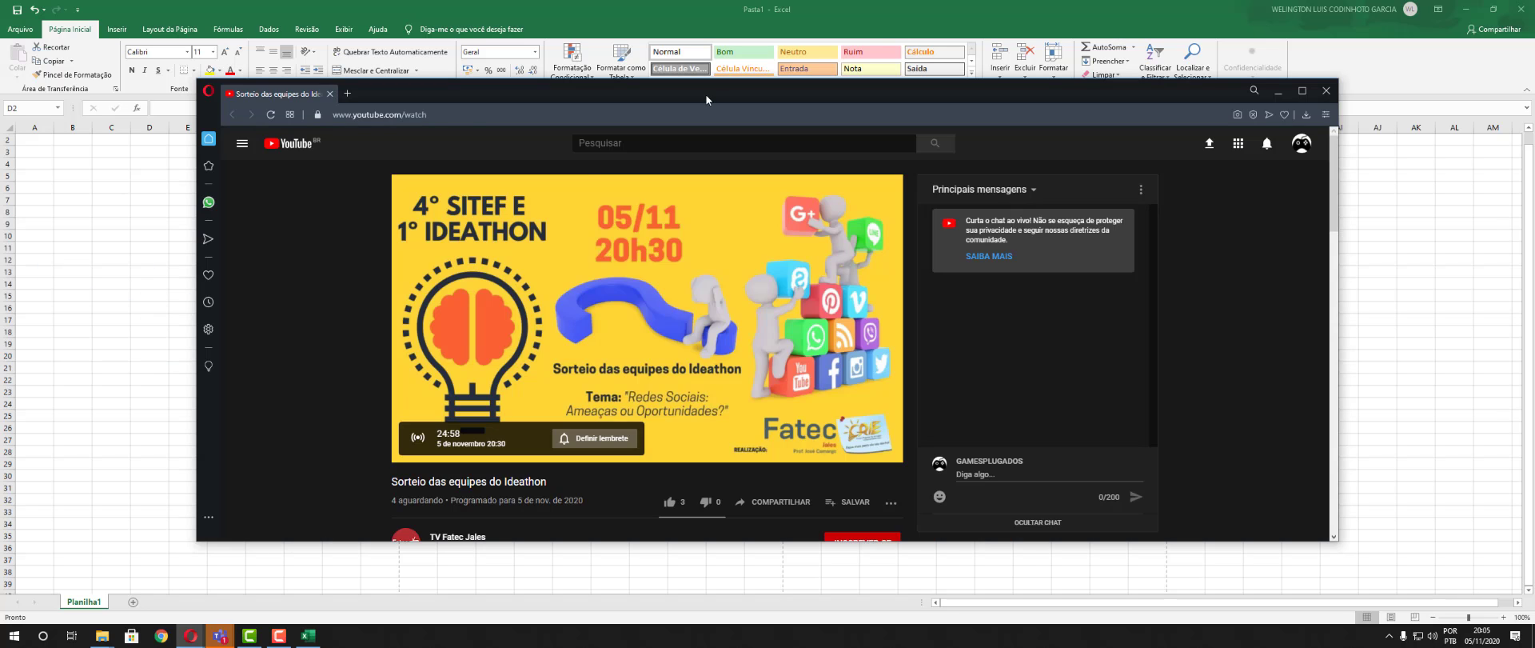
double_click(707, 99)
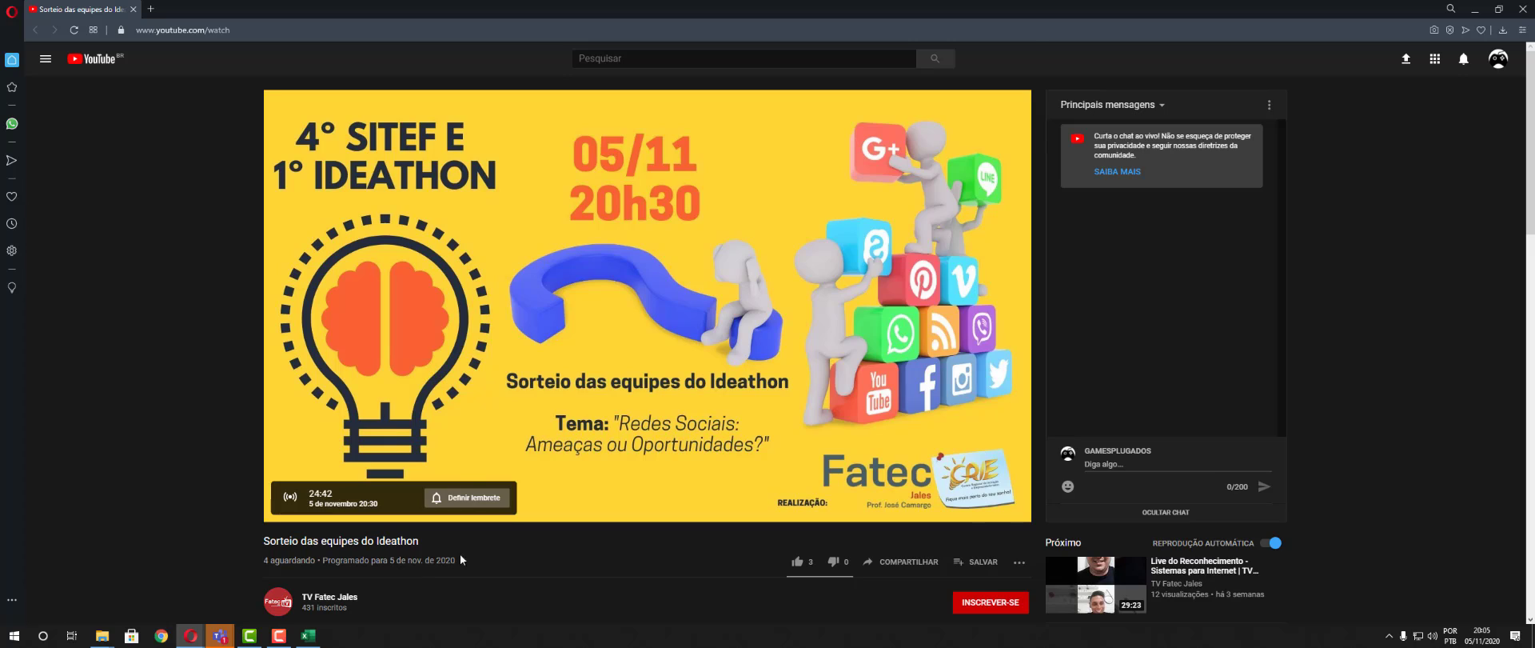
scroll(472, 551, "down", 2)
left_click(964, 488)
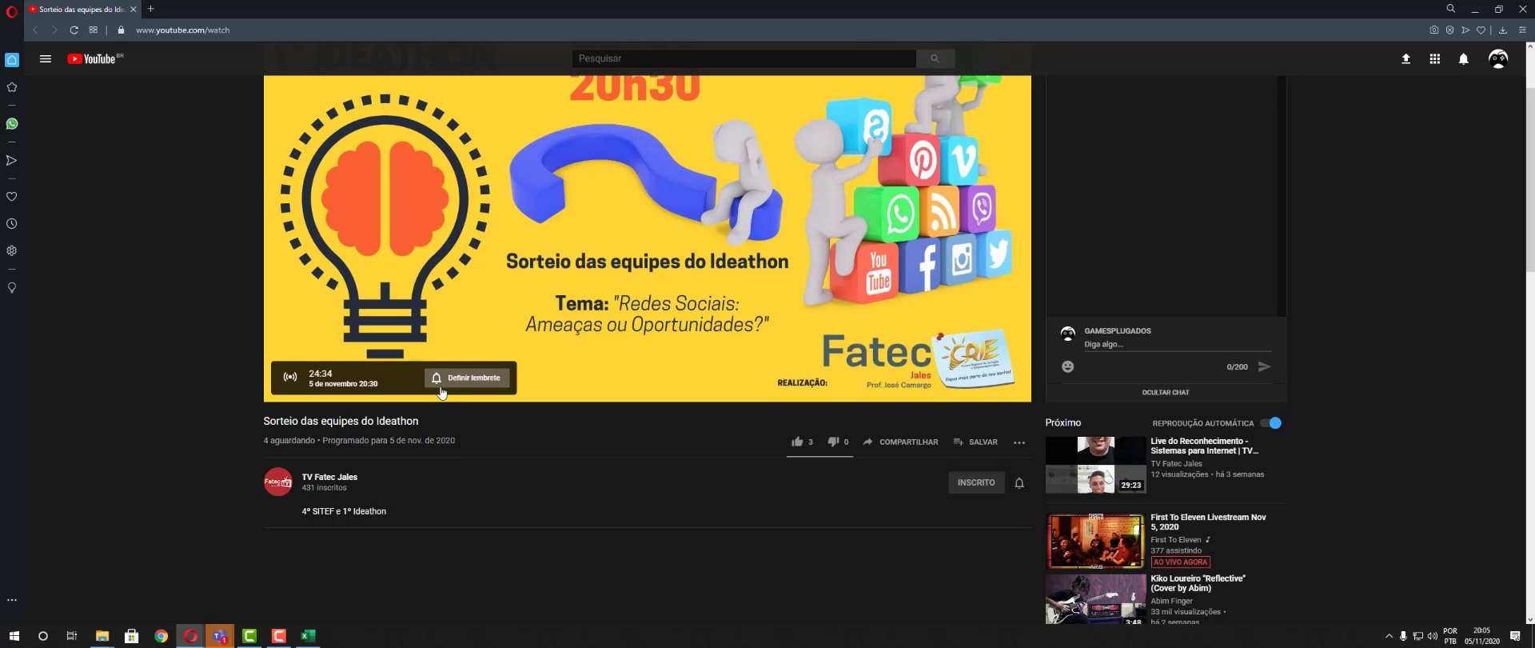
scroll(644, 445, "up", 2)
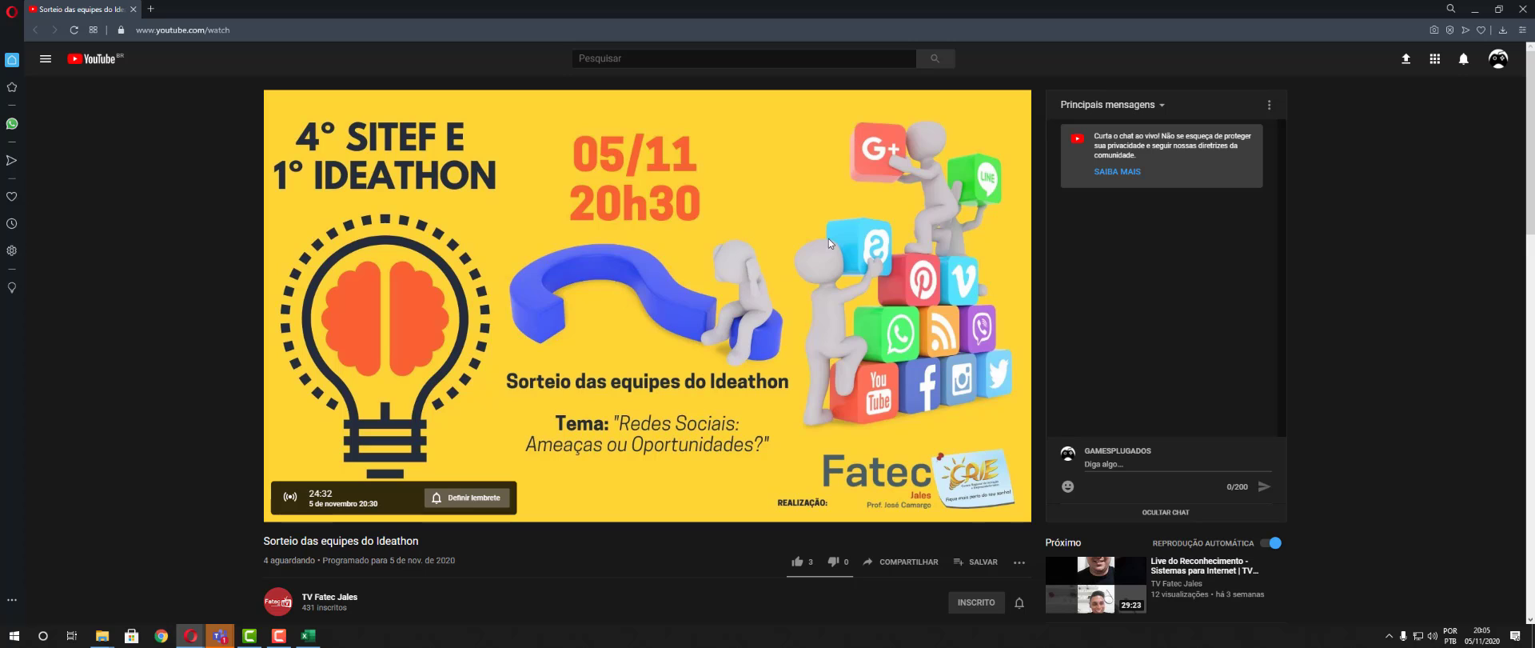
left_click(1522, 14)
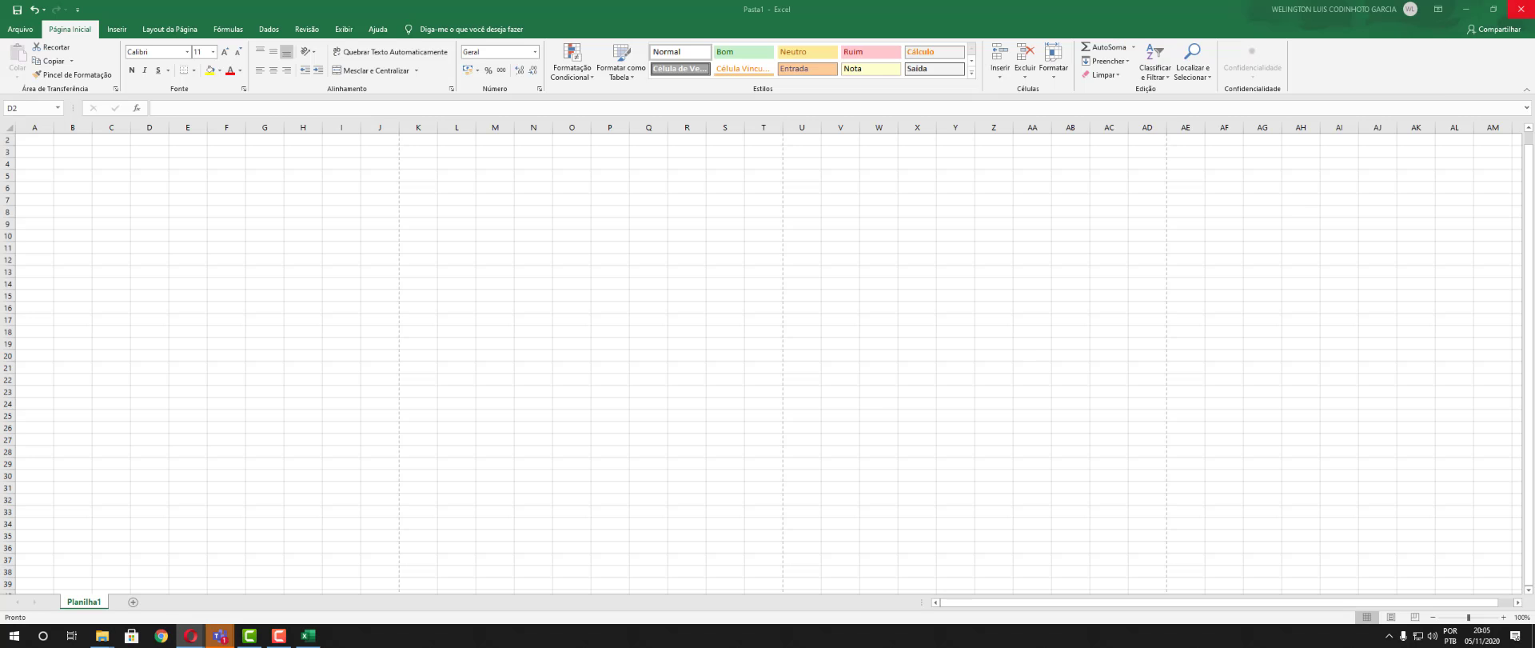